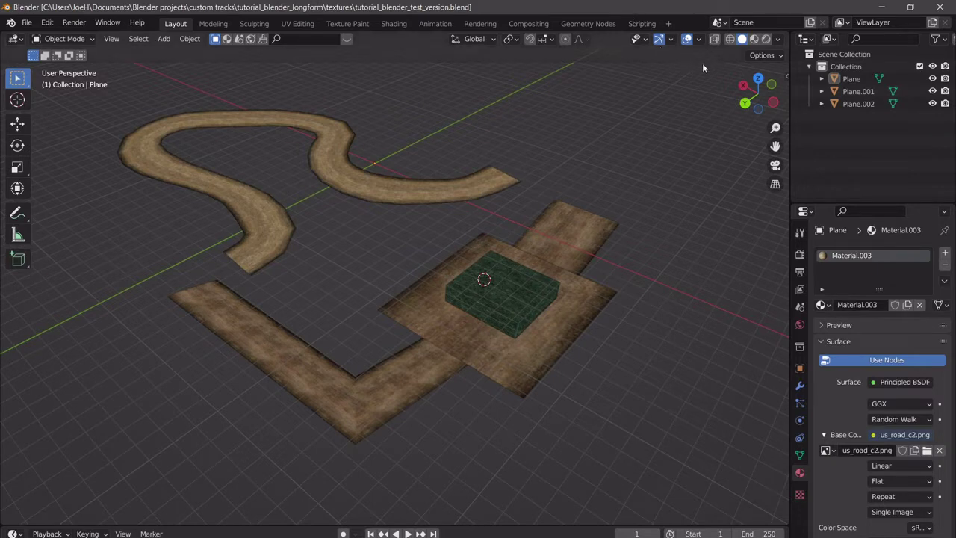
- Switch to the top view and add a mesh plane in the empty area above the existing roads
{"action": "left_click", "coordinate": [758, 79]}
{"action": "middle_click_drag", "start_coordinate": [546, 193], "coordinate": [464, 337], "text": "shift"}
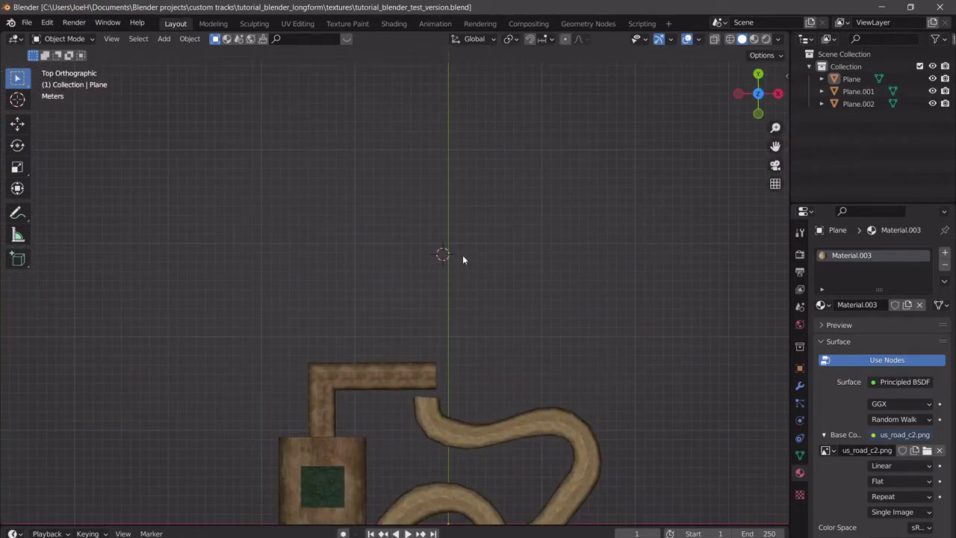
{"action": "key", "text": "shift+a"}
{"action": "mouse_move", "coordinate": [464, 259]}
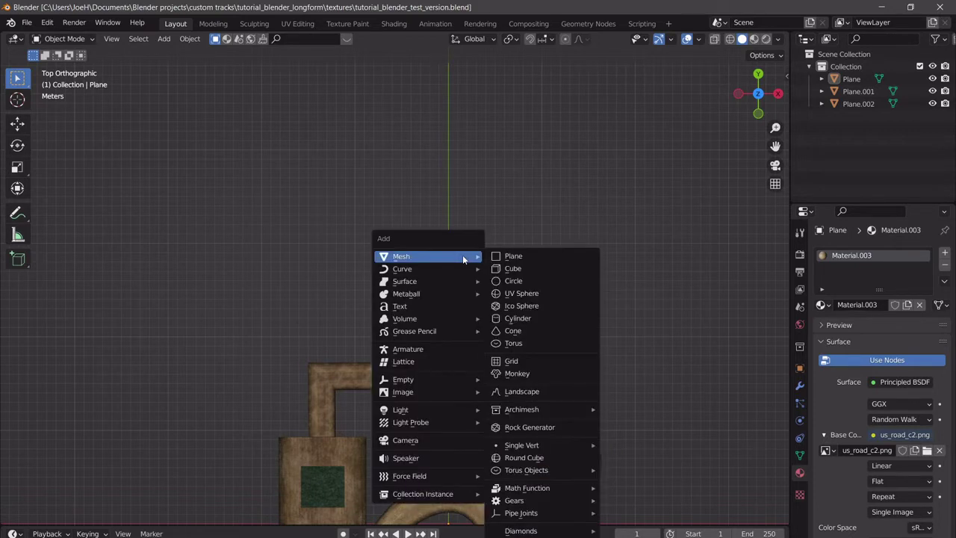
{"action": "left_click", "coordinate": [499, 255]}
- Add a Bezier curve at the same spot as the new plane
{"action": "key", "text": "shift+a"}
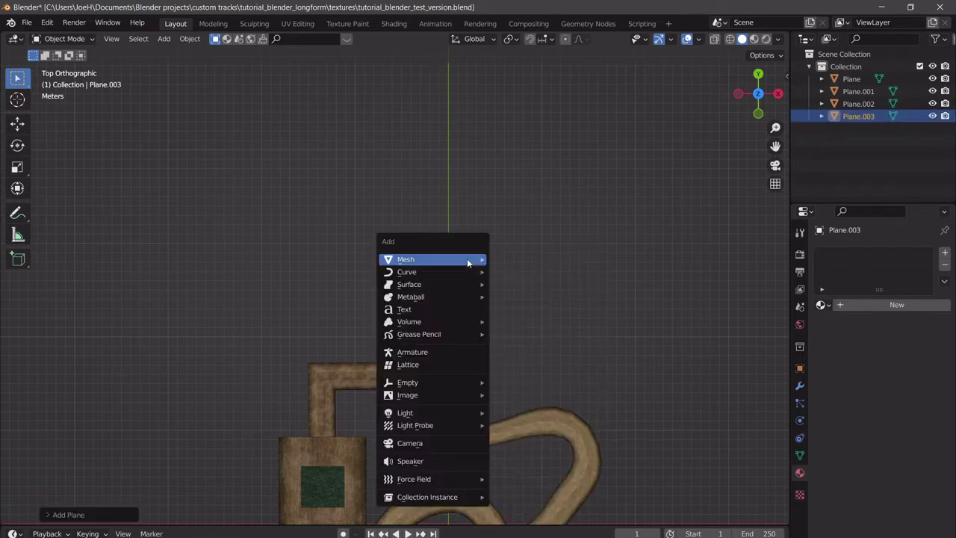
{"action": "mouse_move", "coordinate": [419, 273]}
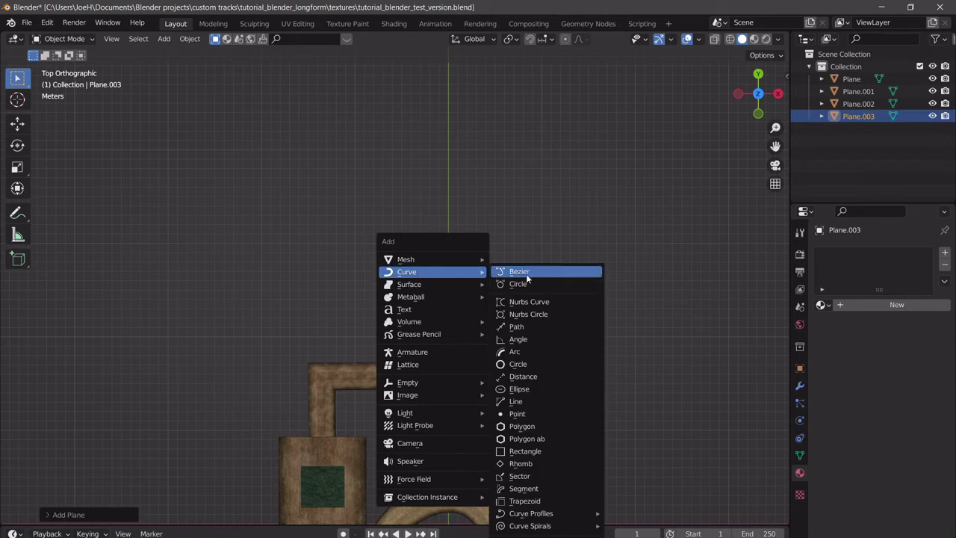
{"action": "left_click", "coordinate": [508, 270]}
{"action": "scroll", "coordinate": [463, 267], "scroll_direction": "up", "scroll_amount": 3}
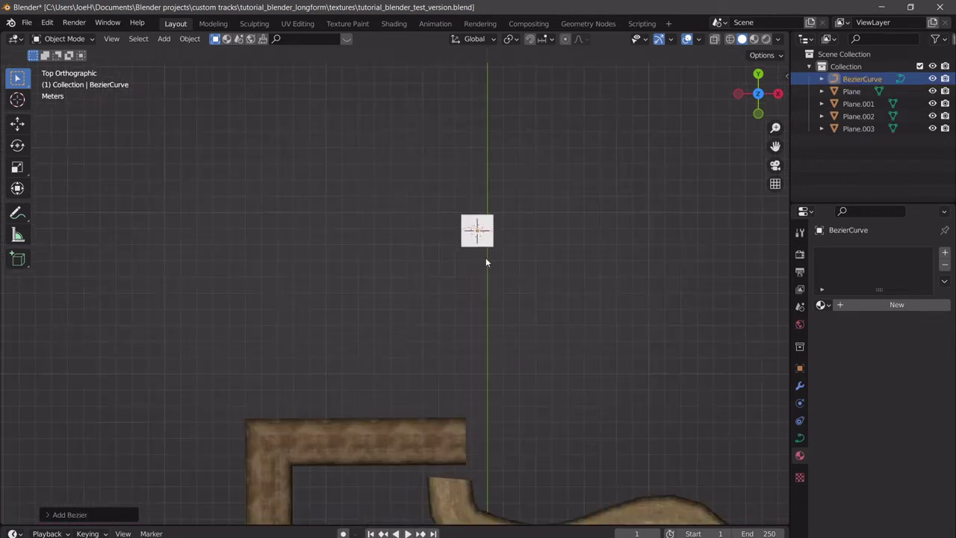
{"action": "scroll", "coordinate": [486, 265], "scroll_direction": "down", "scroll_amount": 2}
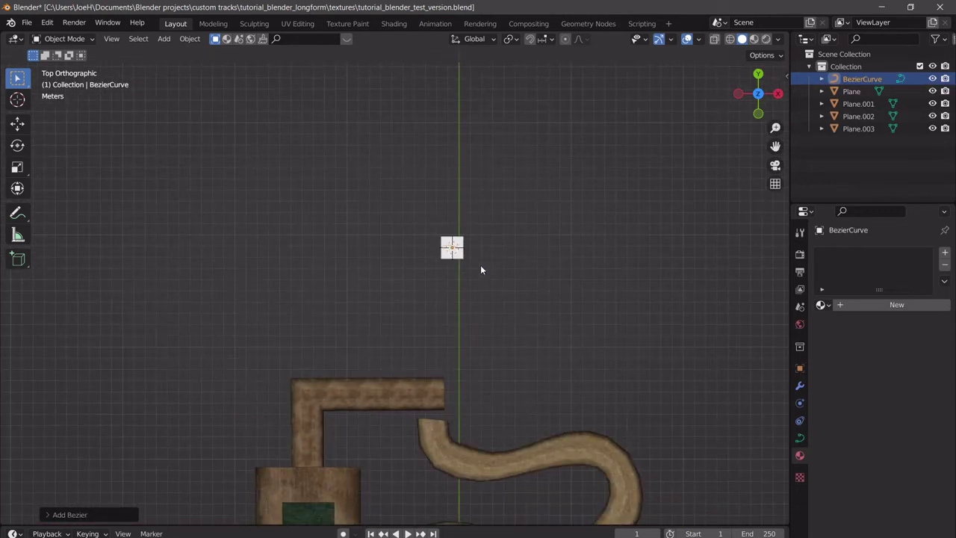
- Place the 3D cursor beside the new plane, then add an Array modifier to that plane
{"action": "right_click", "coordinate": [552, 191], "text": "shift"}
{"action": "left_click", "coordinate": [448, 254]}
{"action": "scroll", "coordinate": [590, 268], "scroll_direction": "up", "scroll_amount": 1}
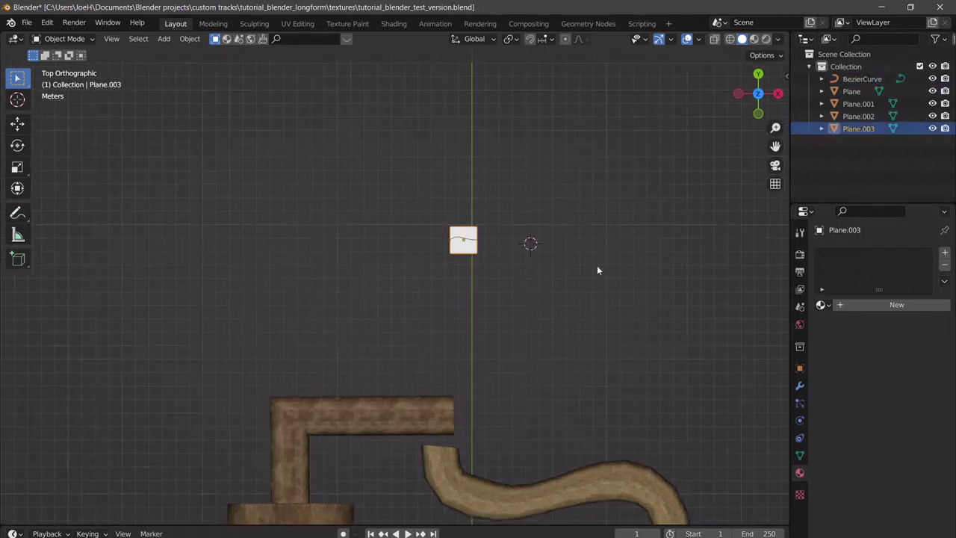
{"action": "left_click", "coordinate": [799, 390]}
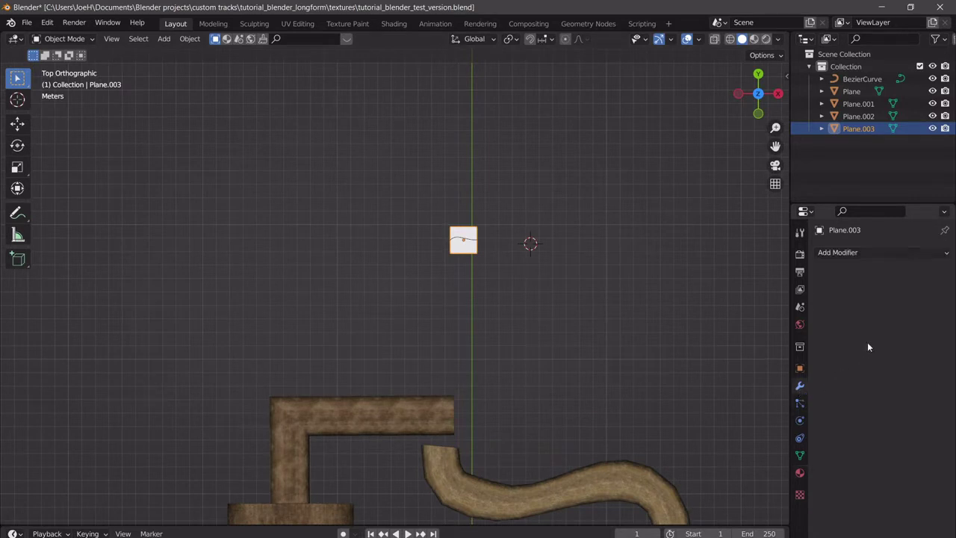
{"action": "left_click", "coordinate": [844, 254]}
{"action": "left_click", "coordinate": [709, 290]}
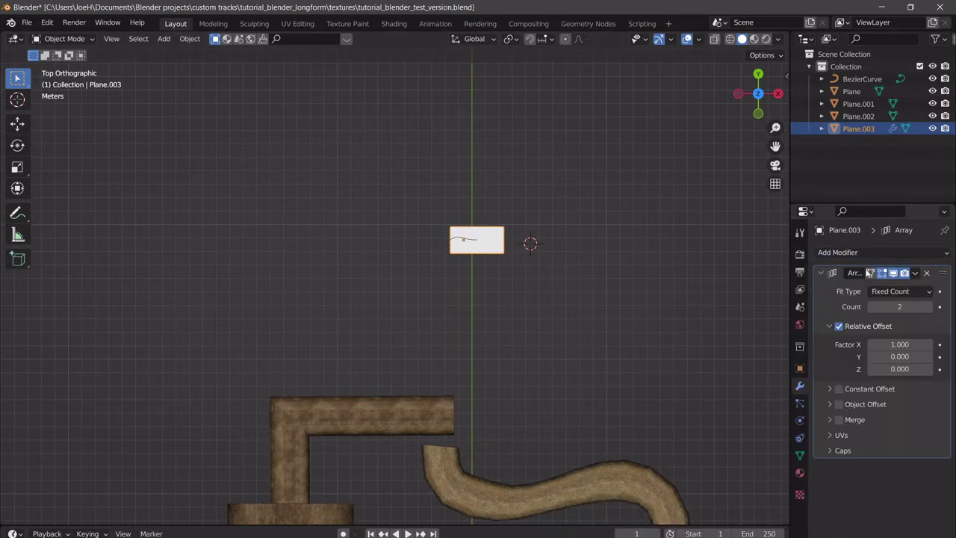
- Add a Curve modifier to the plane with BezierCurve as its curve object
{"action": "left_click", "coordinate": [858, 252]}
{"action": "left_click", "coordinate": [804, 315]}
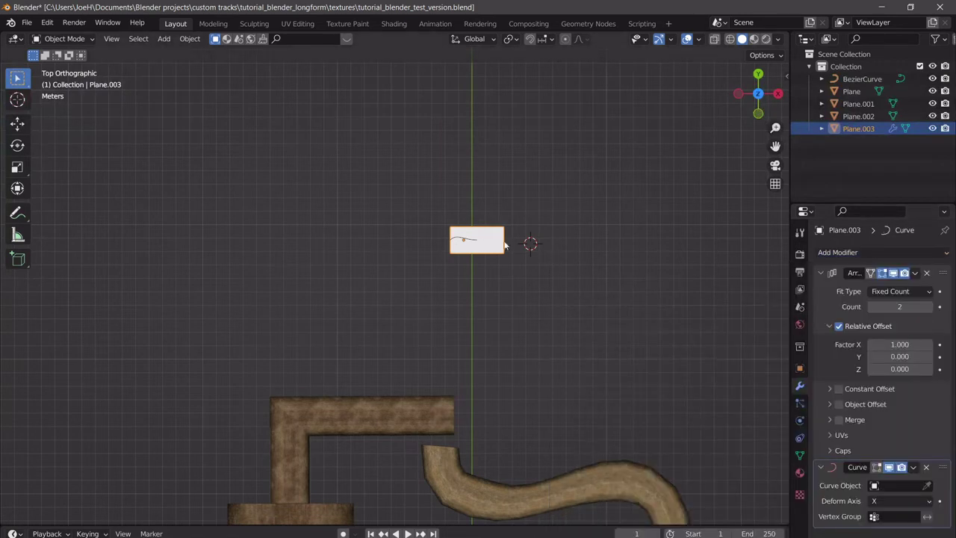
{"action": "left_click", "coordinate": [900, 485]}
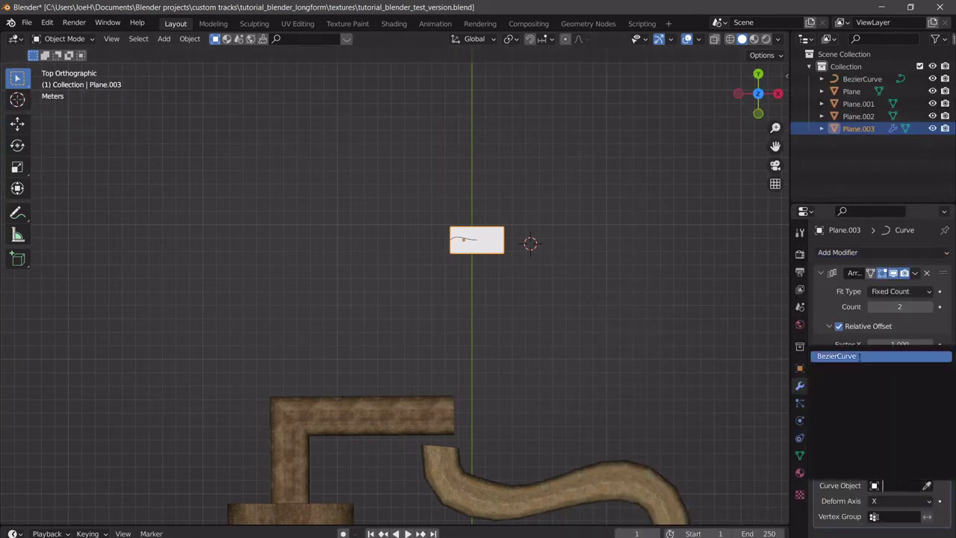
{"action": "left_click", "coordinate": [844, 357]}
- Try moving the arrayed plane and then the Bezier curve in Object Mode to test the deformation
{"action": "key", "text": "g"}
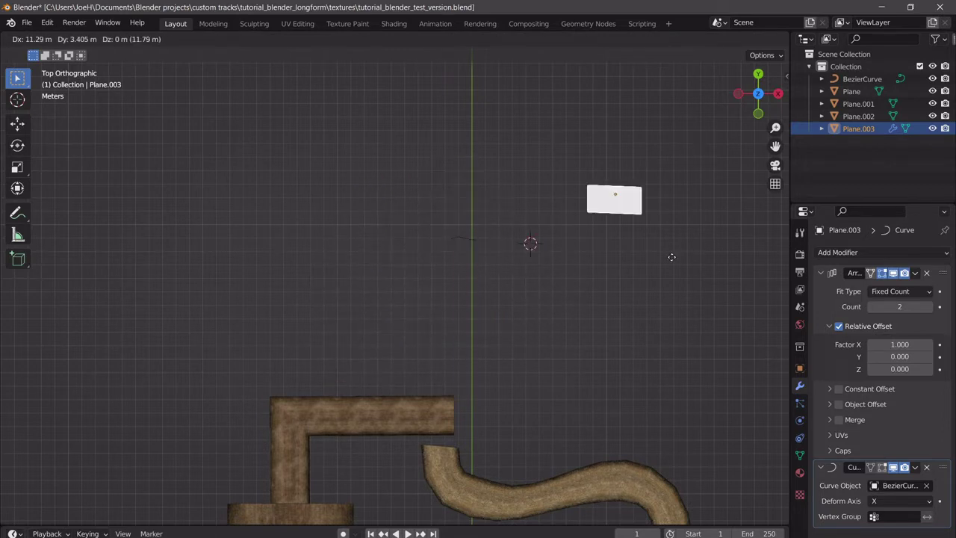
{"action": "key", "text": "Escape"}
{"action": "left_click", "coordinate": [463, 241]}
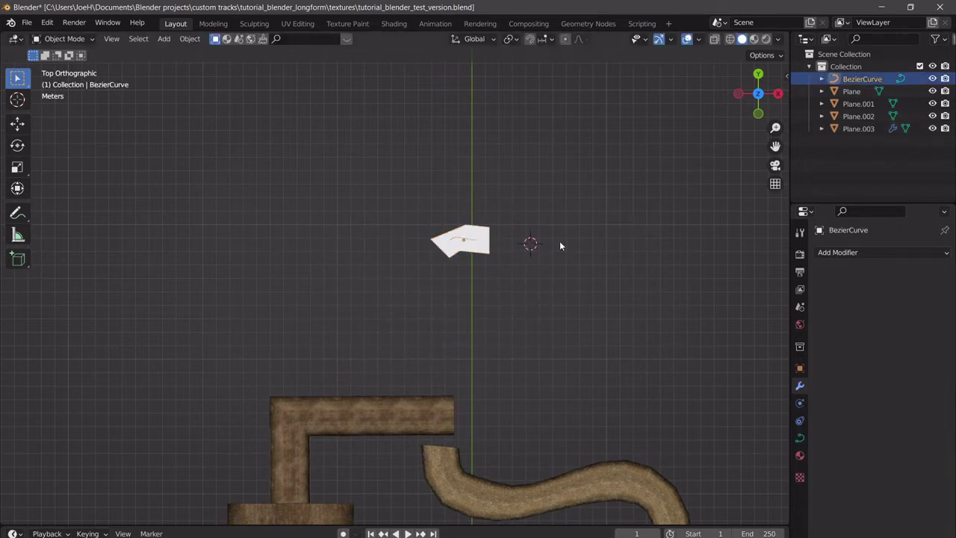
{"action": "key", "text": "g"}
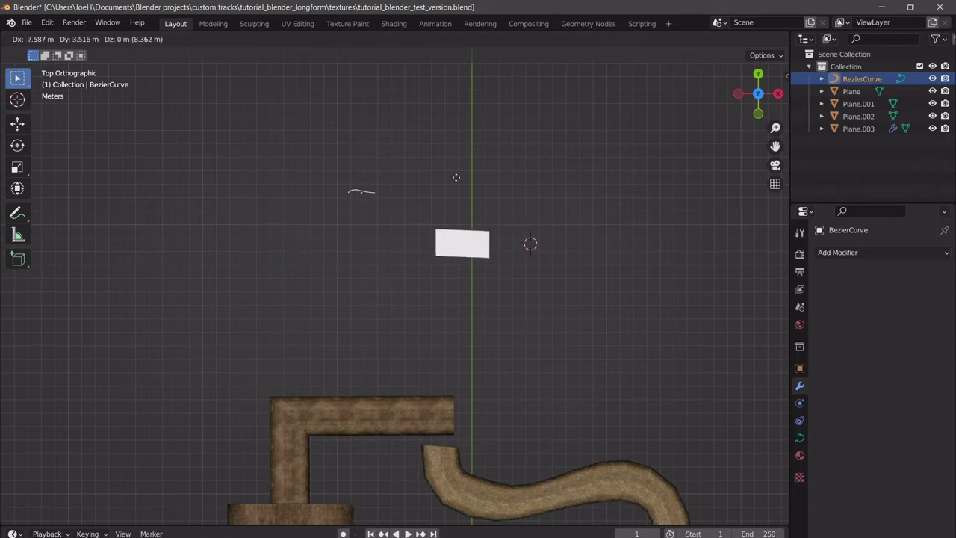
{"action": "left_click", "coordinate": [489, 254]}
- Try scaling and rotating the Bezier curve in Object Mode, and scaling the arrayed plane
{"action": "key", "text": "s"}
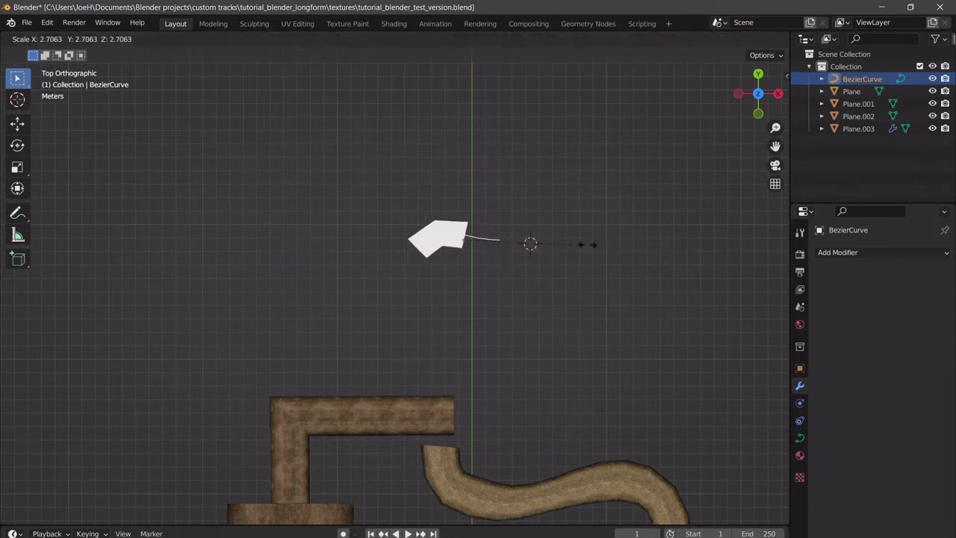
{"action": "left_click", "coordinate": [561, 264]}
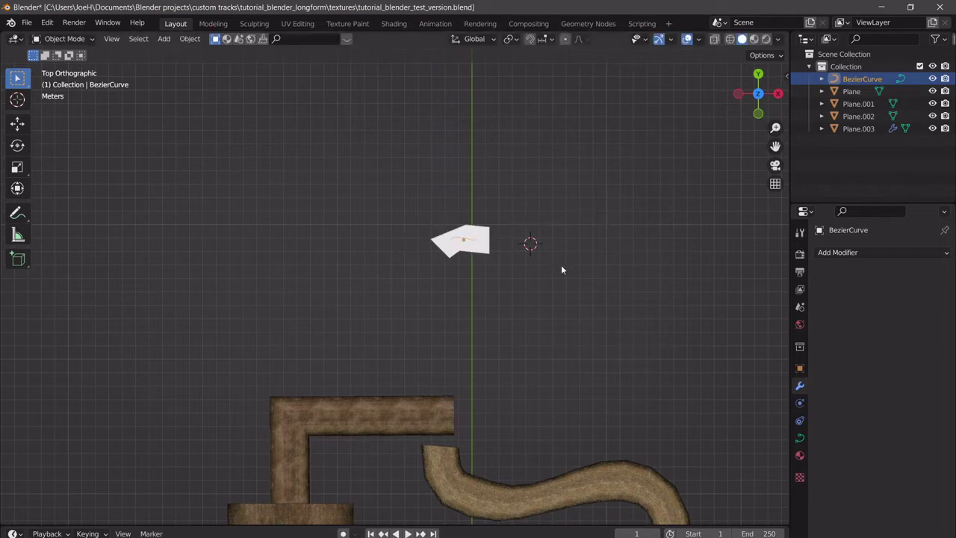
{"action": "key", "text": "r"}
{"action": "left_click", "coordinate": [605, 259]}
{"action": "left_click", "coordinate": [482, 253]}
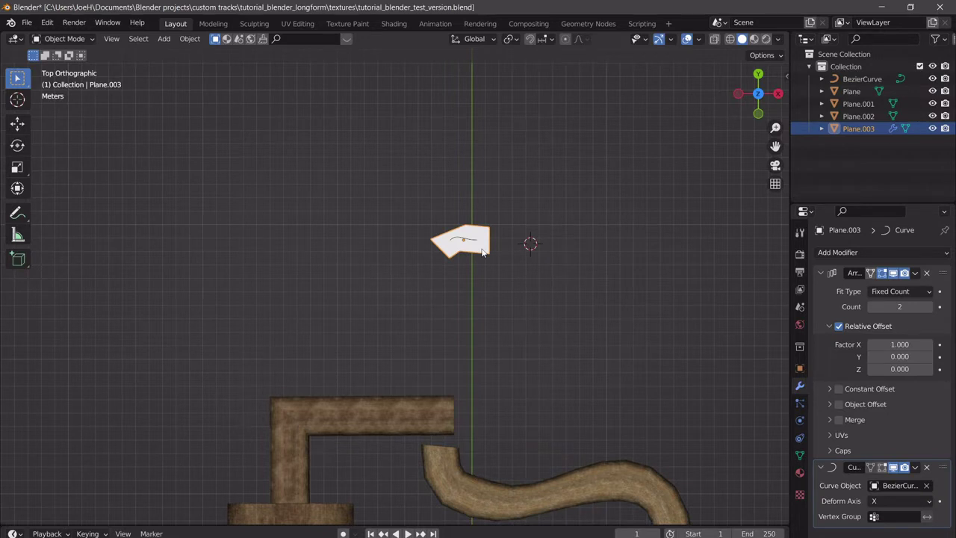
{"action": "key", "text": "s"}
{"action": "right_click", "coordinate": [461, 239]}
- Try enlarging and moving the Bezier curve's points in Edit Mode, then undo the enlargement
{"action": "left_click", "coordinate": [473, 244]}
{"action": "key", "text": "Tab"}
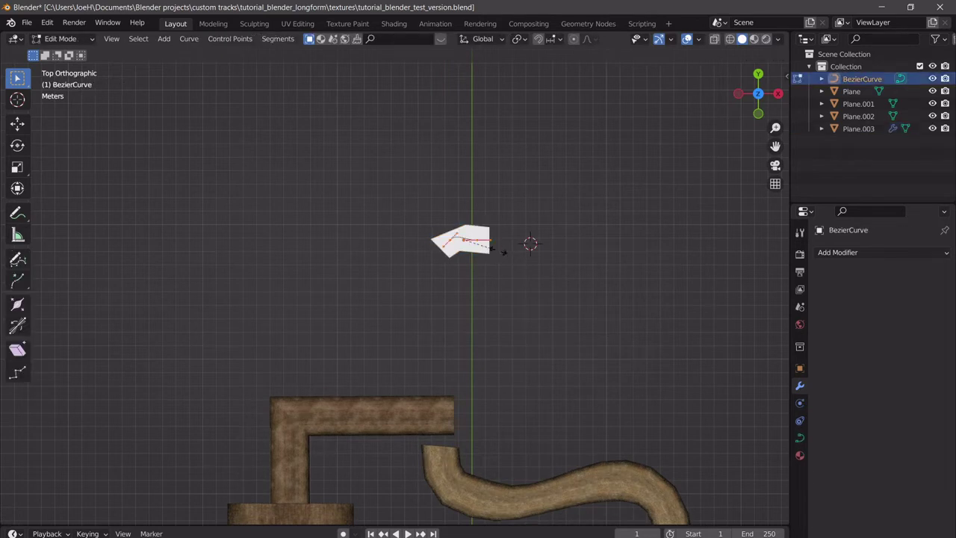
{"action": "key", "text": "s"}
{"action": "left_click", "coordinate": [558, 285]}
{"action": "key", "text": "g"}
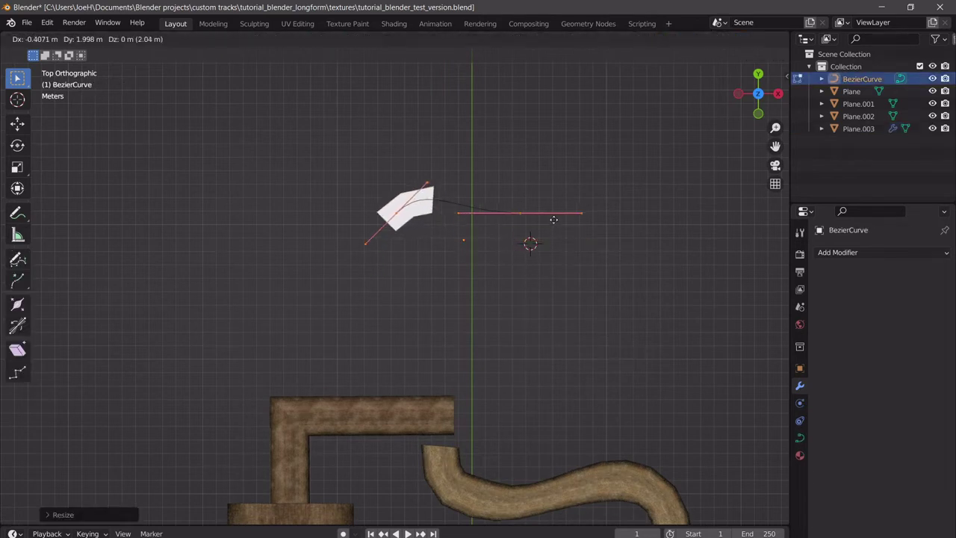
{"action": "right_click", "coordinate": [496, 298]}
{"action": "key", "text": "Tab"}
{"action": "key", "text": "Tab"}
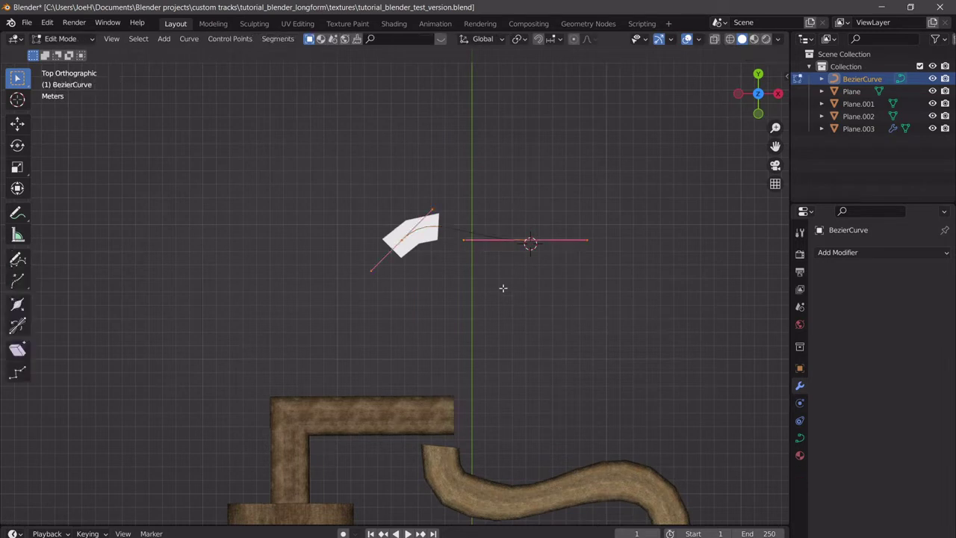
{"action": "key", "text": "ctrl+z"}
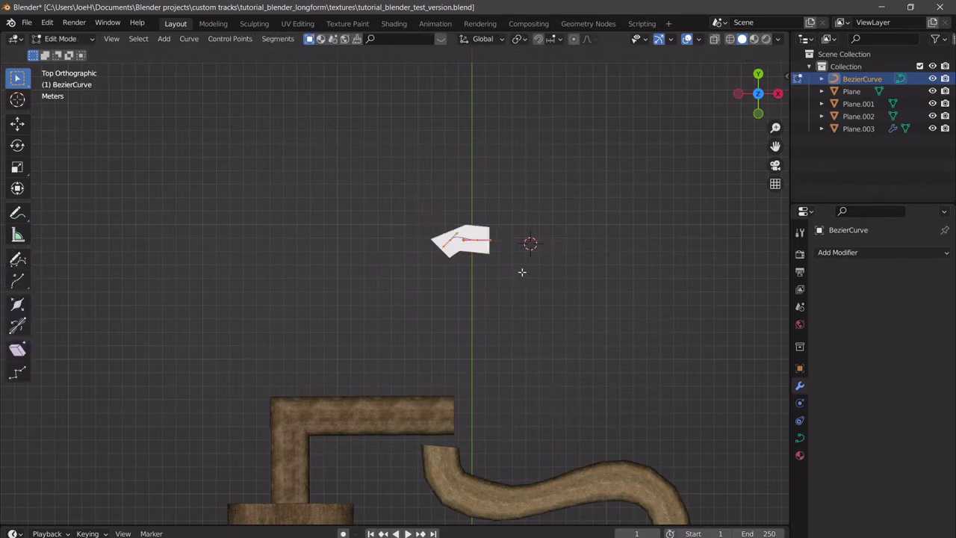
- Try moving the whole Bezier curve in Object Mode, away from the plane's origin
{"action": "key", "text": "Tab"}
{"action": "key", "text": "g"}
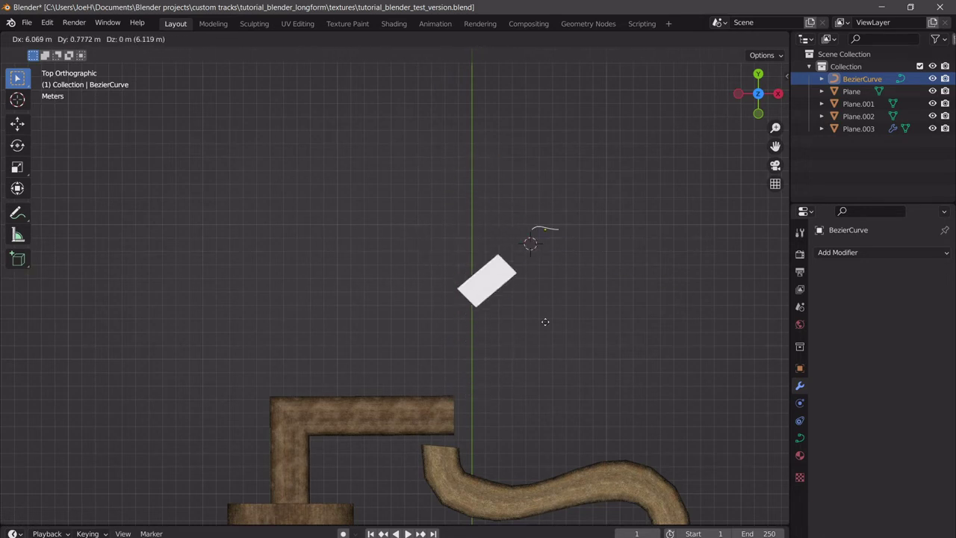
{"action": "right_click", "coordinate": [453, 290]}
- Try scaling and moving the Bezier curve's points in Edit Mode, cancel each change, and return to Object Mode
{"action": "key", "text": "Tab"}
{"action": "key", "text": "g"}
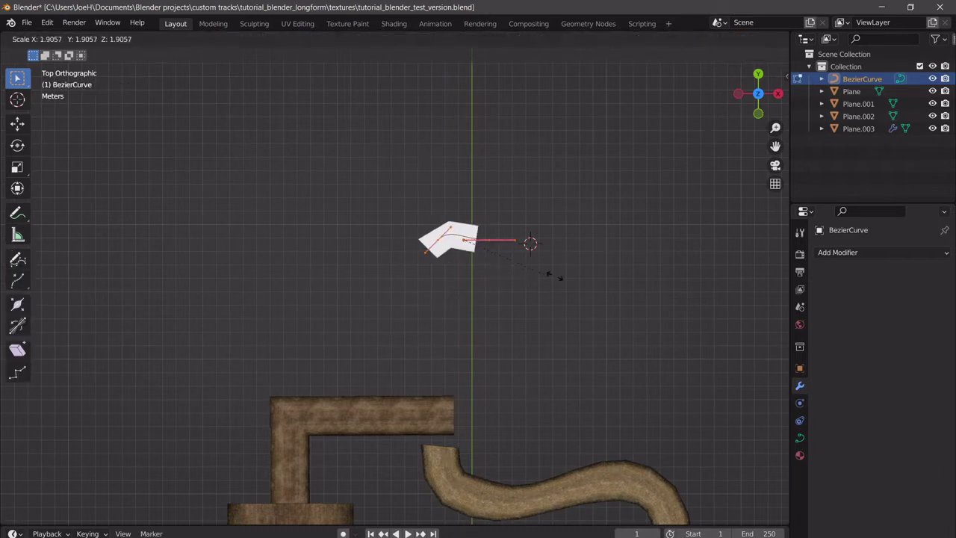
{"action": "right_click", "coordinate": [515, 305]}
{"action": "key", "text": "g"}
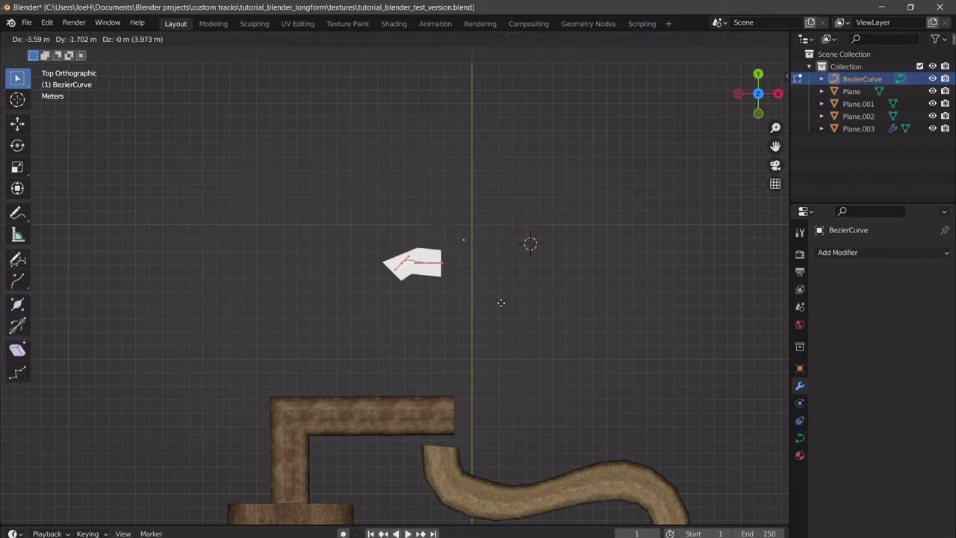
{"action": "right_click", "coordinate": [452, 313]}
{"action": "key", "text": "Tab"}
{"action": "key", "text": "Tab"}
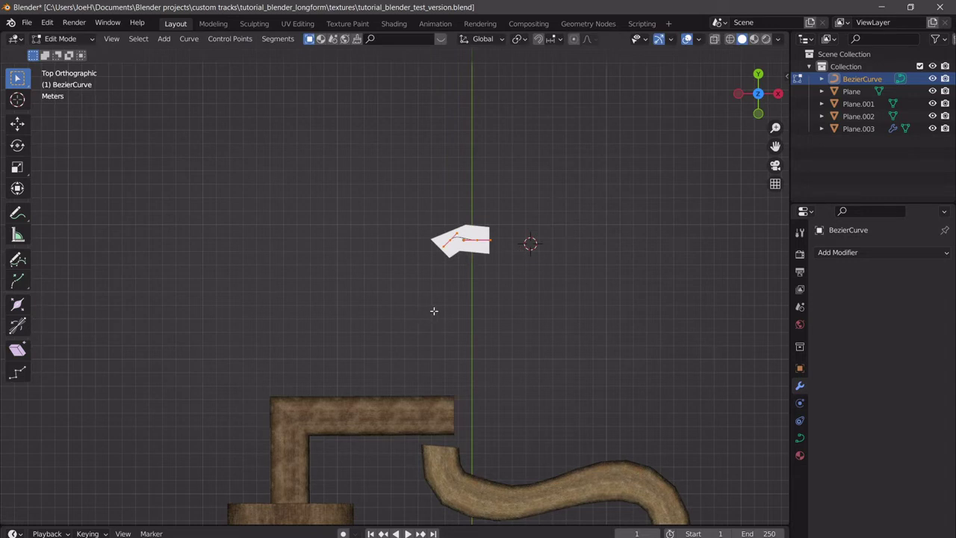
{"action": "key", "text": "g"}
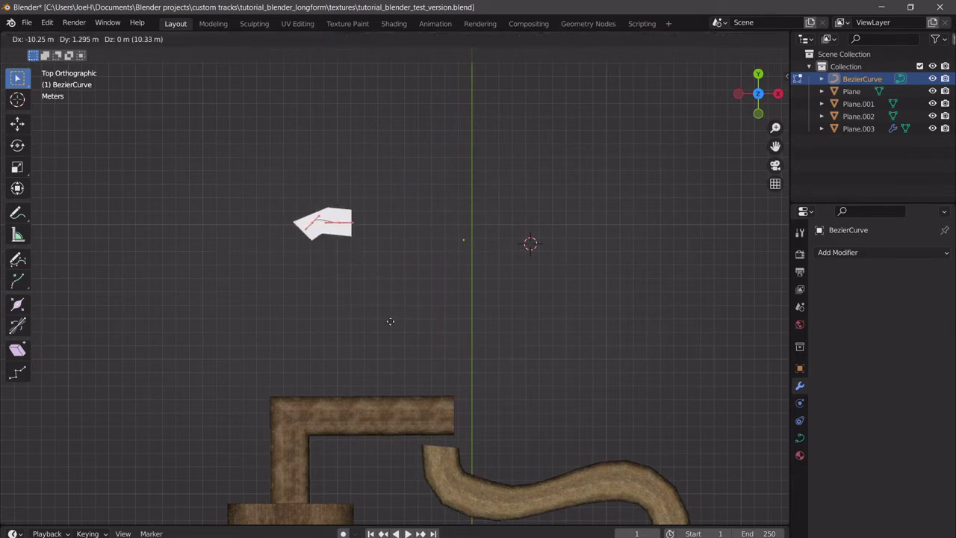
{"action": "right_click", "coordinate": [489, 313]}
{"action": "key", "text": "Tab"}
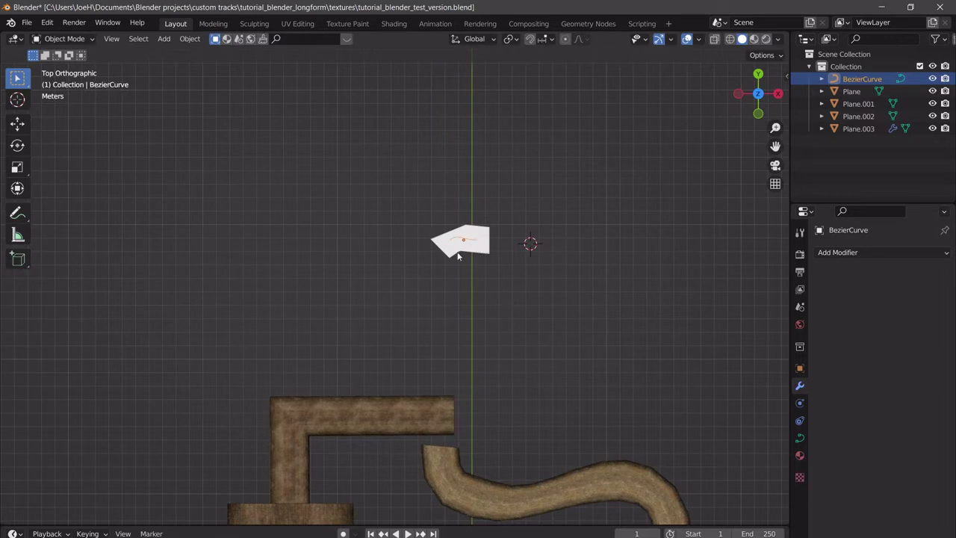
- Add a second mesh plane a short distance below and to the left of the curved one
{"action": "left_click", "coordinate": [485, 245]}
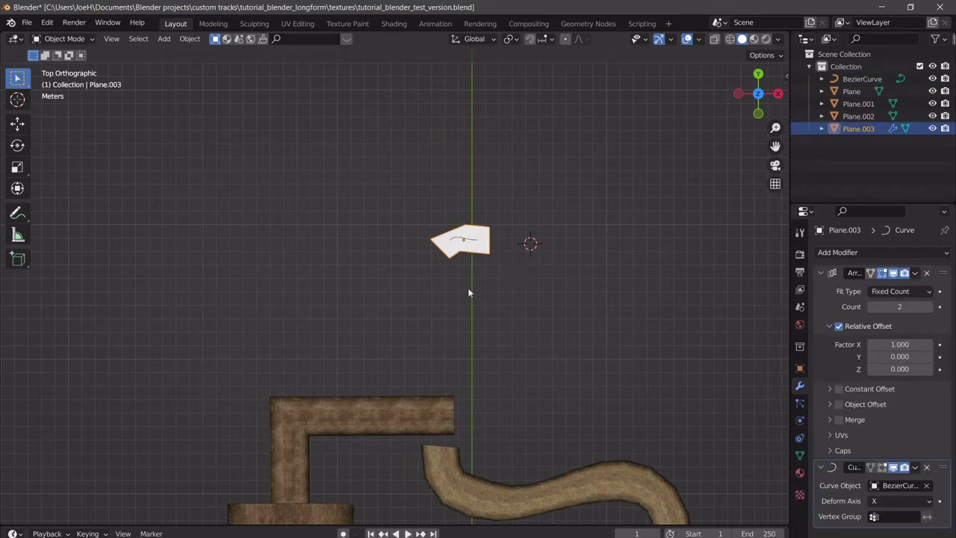
{"action": "key", "text": "shift+a"}
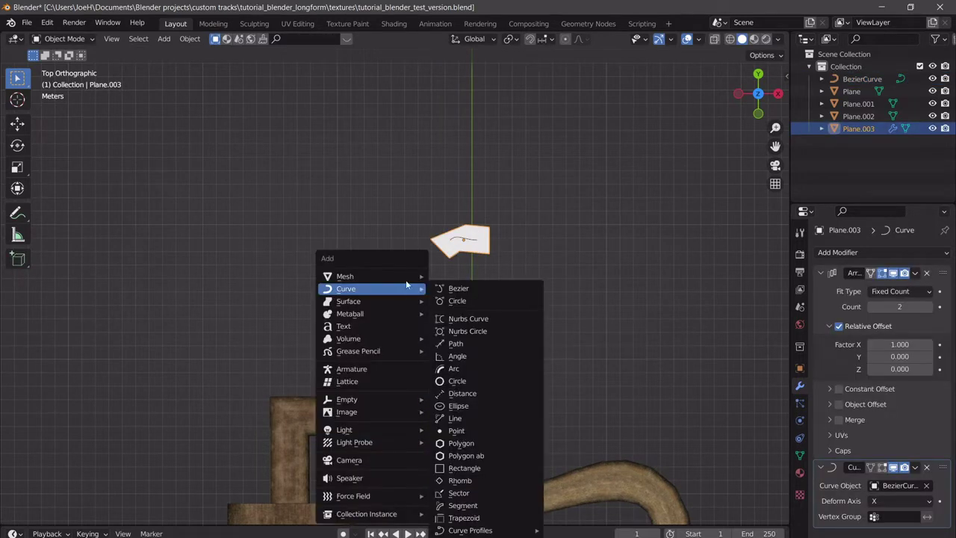
{"action": "mouse_move", "coordinate": [386, 276]}
{"action": "left_click", "coordinate": [484, 283]}
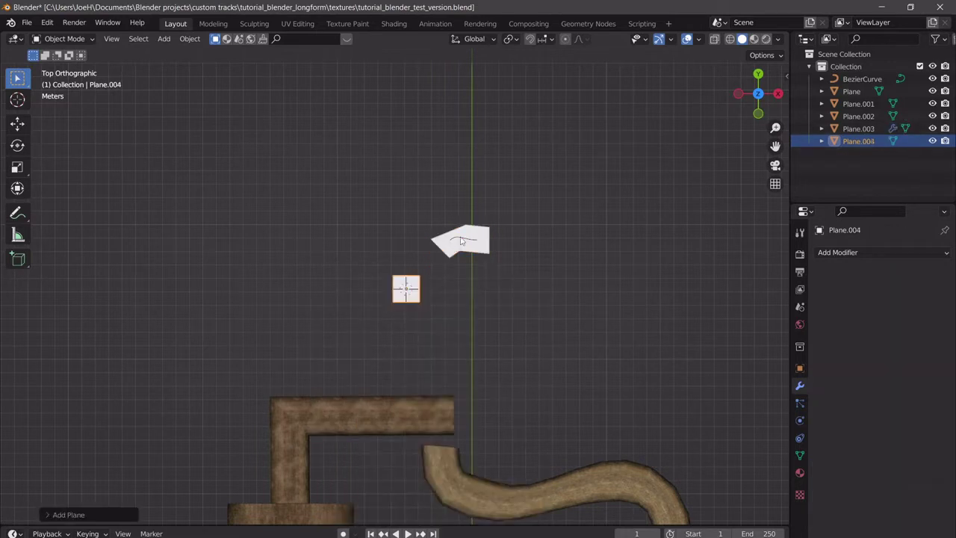
- Give the second plane an Array modifier and a Curve modifier with BezierCurve as the curve object
{"action": "left_click", "coordinate": [461, 239]}
{"action": "left_click", "coordinate": [411, 295]}
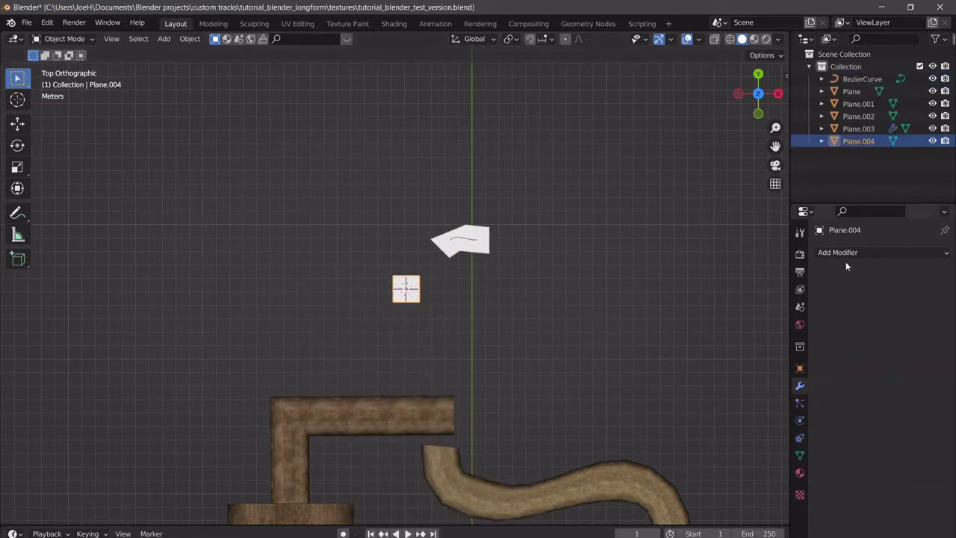
{"action": "left_click", "coordinate": [845, 253]}
{"action": "left_click", "coordinate": [728, 288]}
{"action": "left_click", "coordinate": [833, 254]}
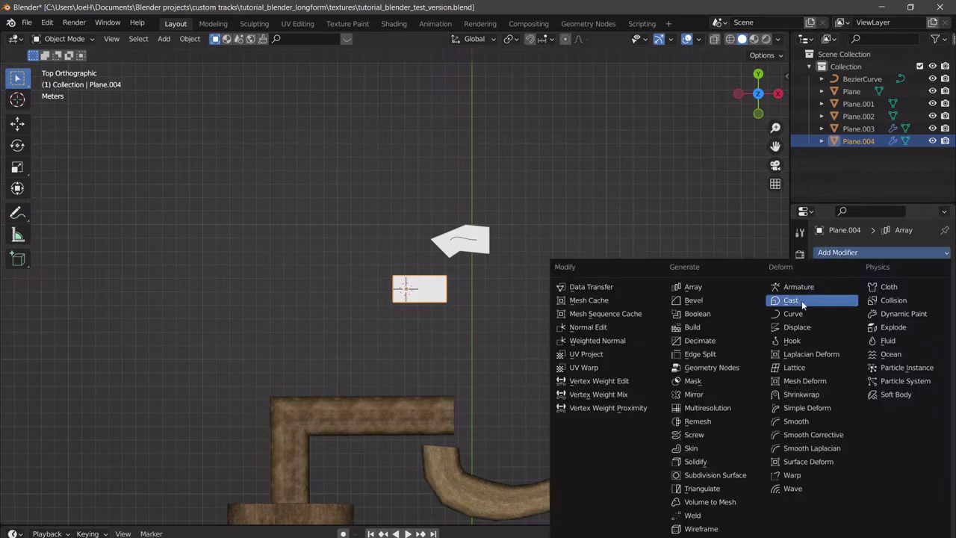
{"action": "left_click", "coordinate": [797, 314]}
{"action": "left_click", "coordinate": [900, 485]}
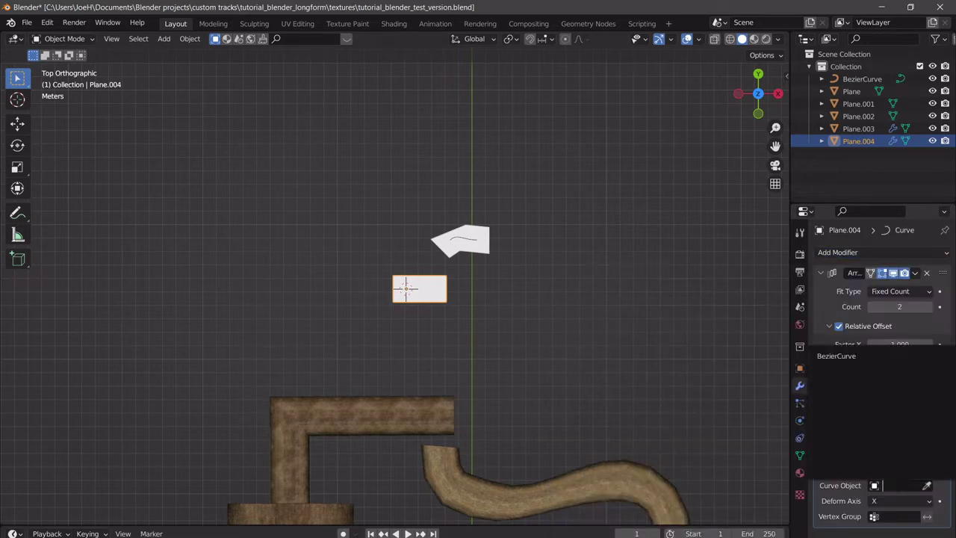
{"action": "left_click", "coordinate": [837, 357]}
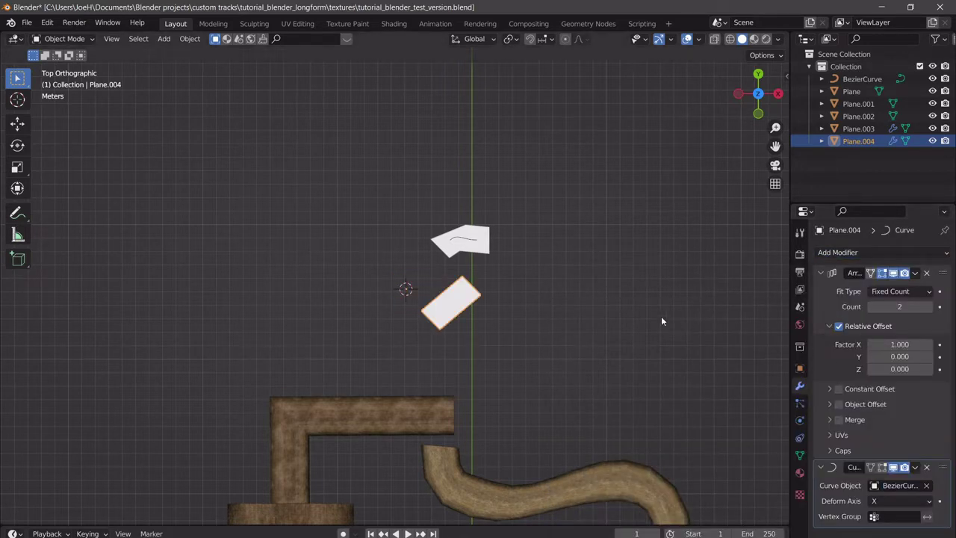
- Try moving the Bezier curve in Object Mode down below the two planes, and cancel the move
{"action": "left_click", "coordinate": [463, 238]}
{"action": "key", "text": "g"}
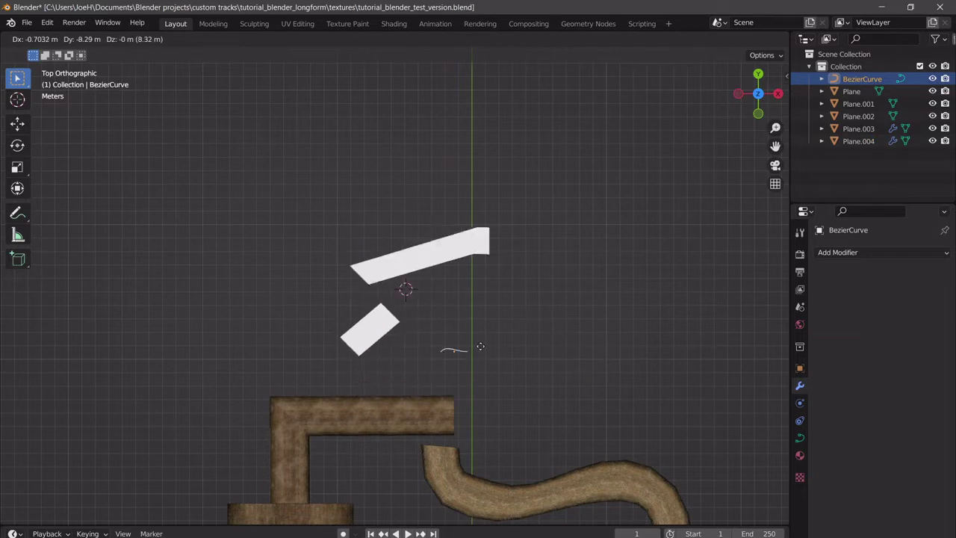
{"action": "right_click", "coordinate": [484, 295]}
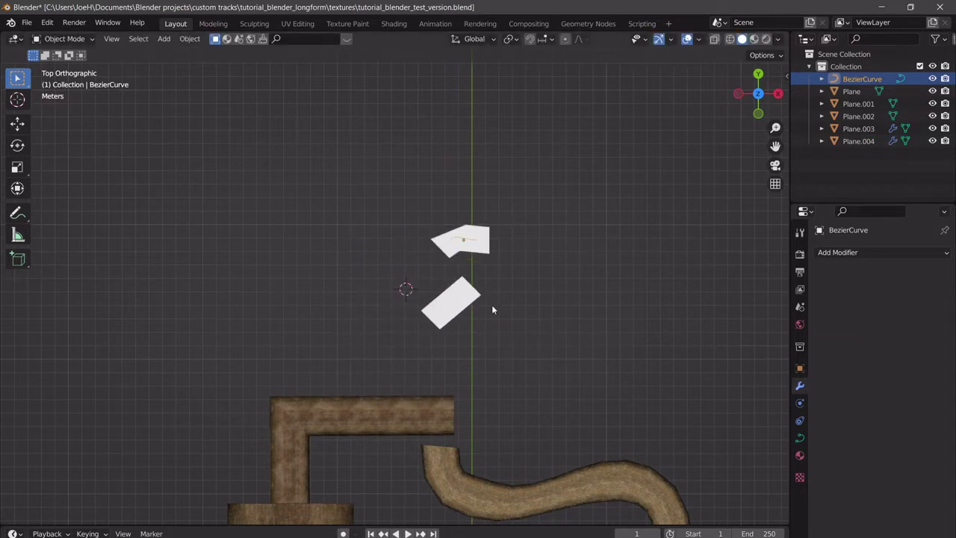
- In Edit Mode, scale the Bezier curve's points up several times and rotate them so the curve runs steeply upward, and return to Object Mode
{"action": "key", "text": "Tab"}
{"action": "key", "text": "s"}
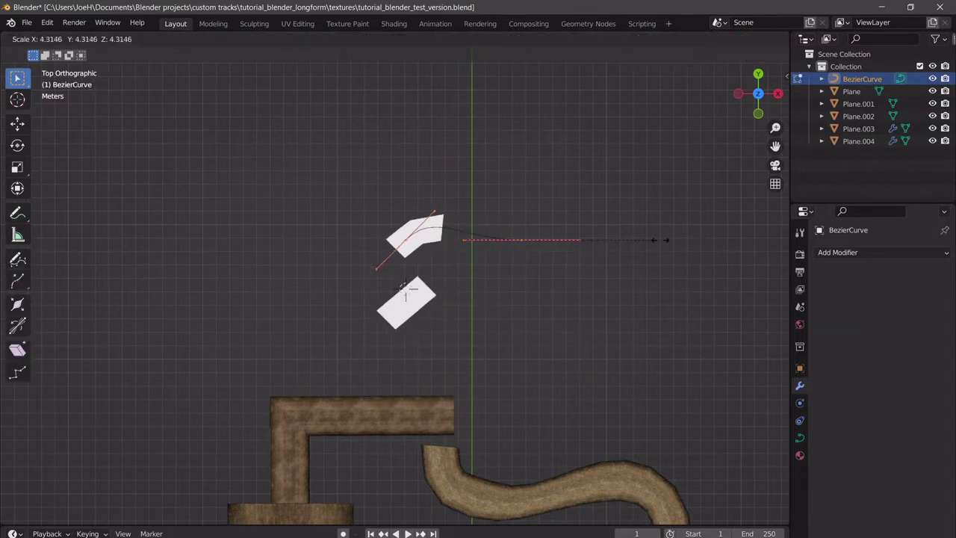
{"action": "left_click", "coordinate": [675, 236]}
{"action": "key", "text": "r"}
{"action": "left_click", "coordinate": [520, 357]}
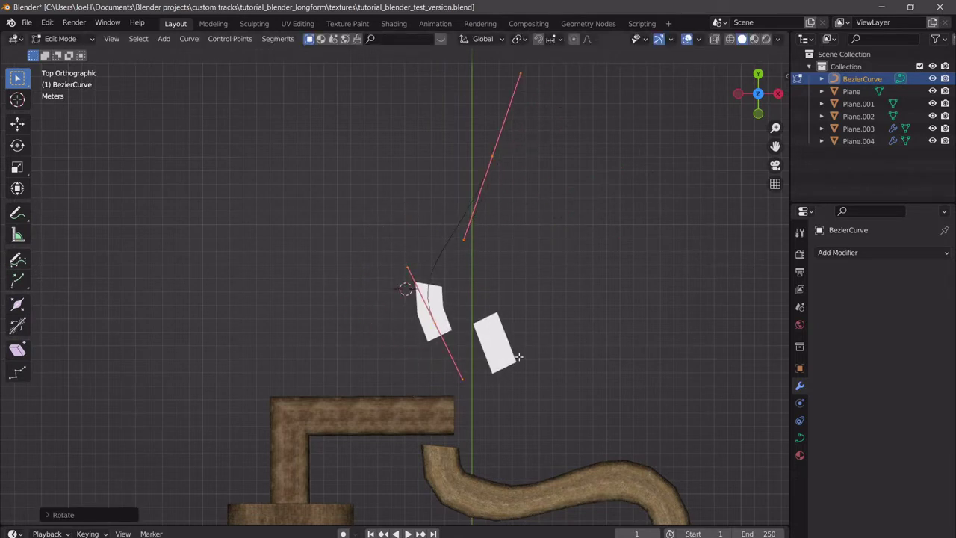
{"action": "key", "text": "Tab"}
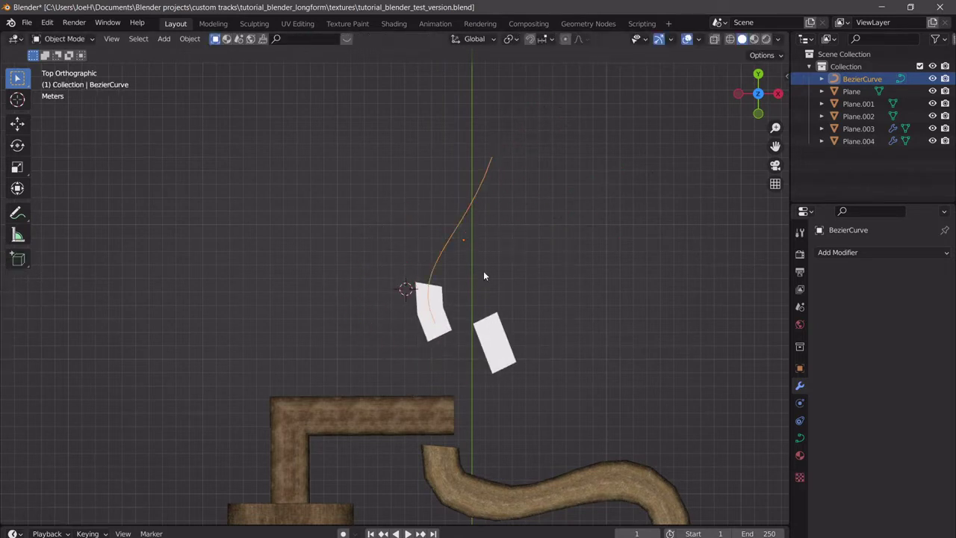
- Try deleting the Bezier curve used by both planes' Curve modifiers, and undo the deletion
{"action": "key", "text": "x"}
{"action": "left_click", "coordinate": [461, 293]}
{"action": "left_click", "coordinate": [458, 243]}
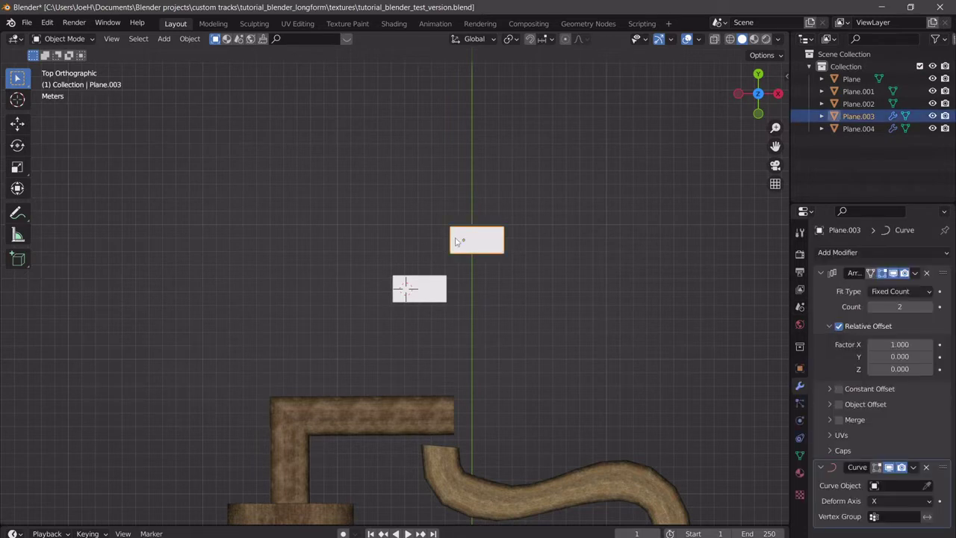
{"action": "key", "text": "ctrl+z"}
{"action": "key", "text": "ctrl+z"}
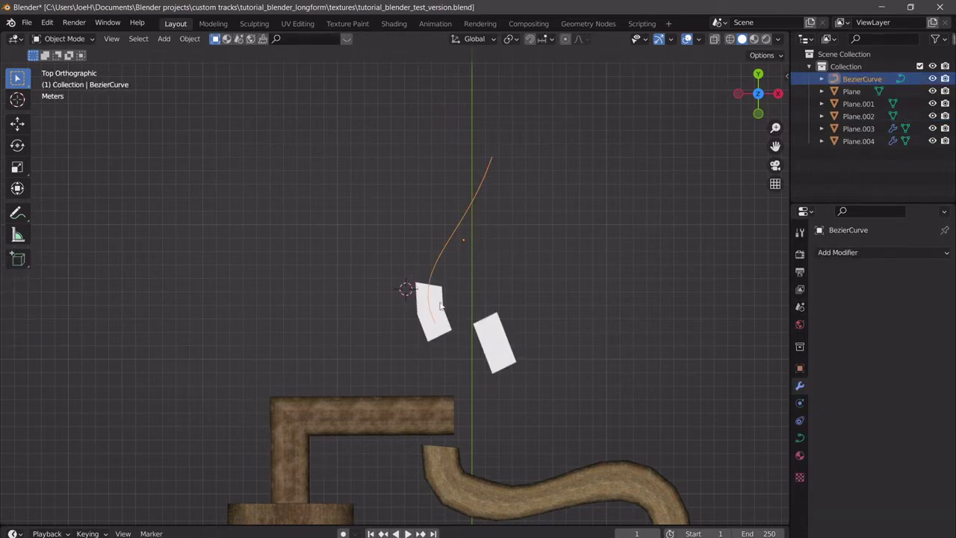
- Try tilting the Bezier curve's lower control point in Edit Mode, and cancel the tilt
{"action": "middle_click_drag", "start_coordinate": [461, 285], "coordinate": [475, 313]}
{"action": "key", "text": "Tab"}
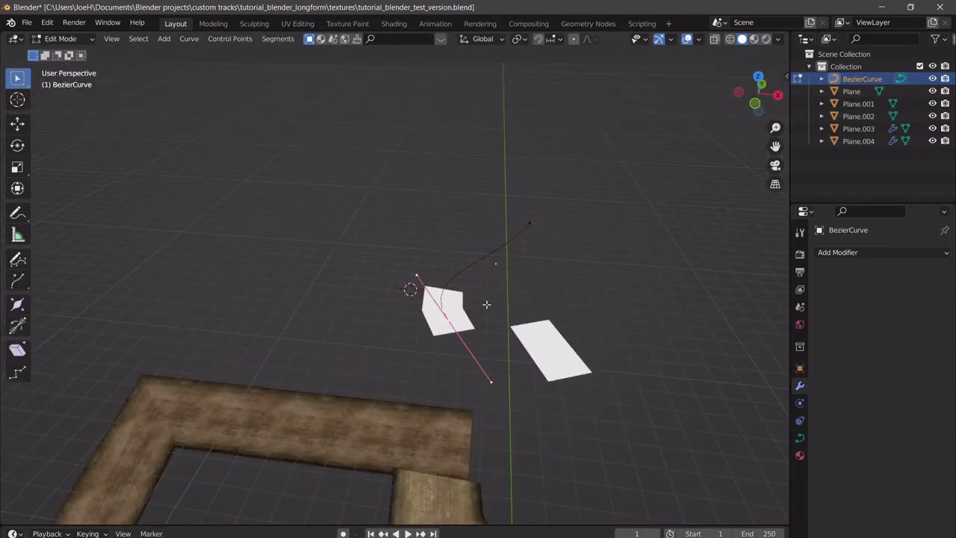
{"action": "key", "text": "ctrl+t"}
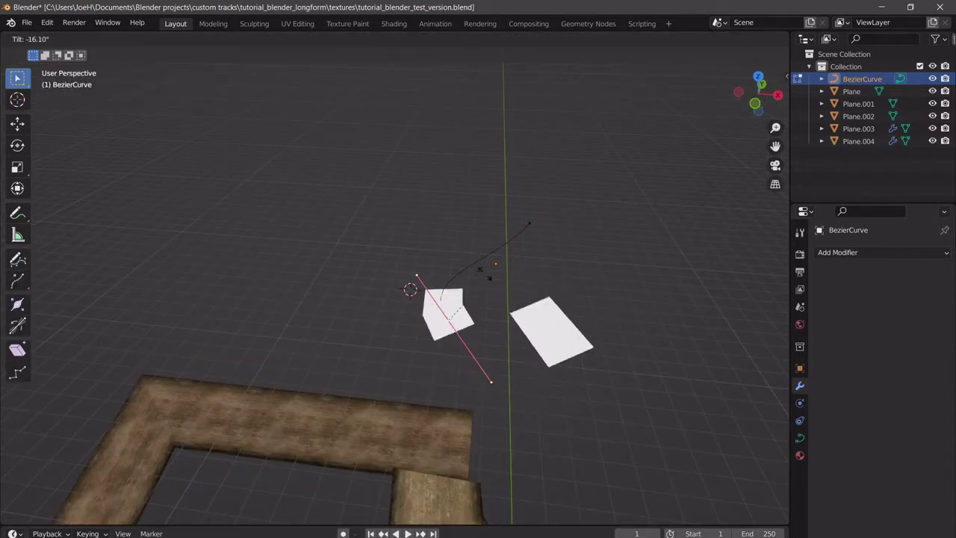
{"action": "key", "text": "Escape"}
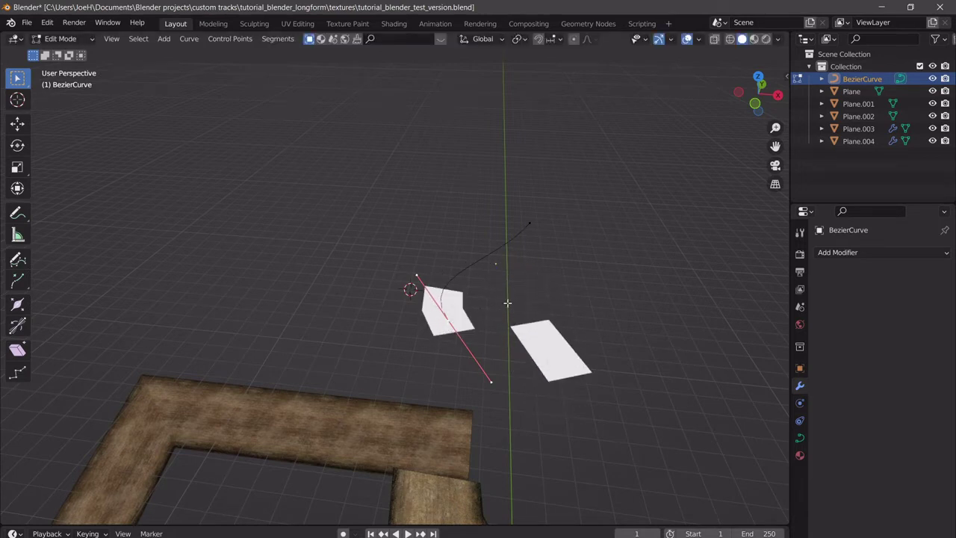
- Enlarge the radius of the Bezier curve's lower control point with Shrink/Fatten to widen the planes there
{"action": "key", "text": "alt+s"}
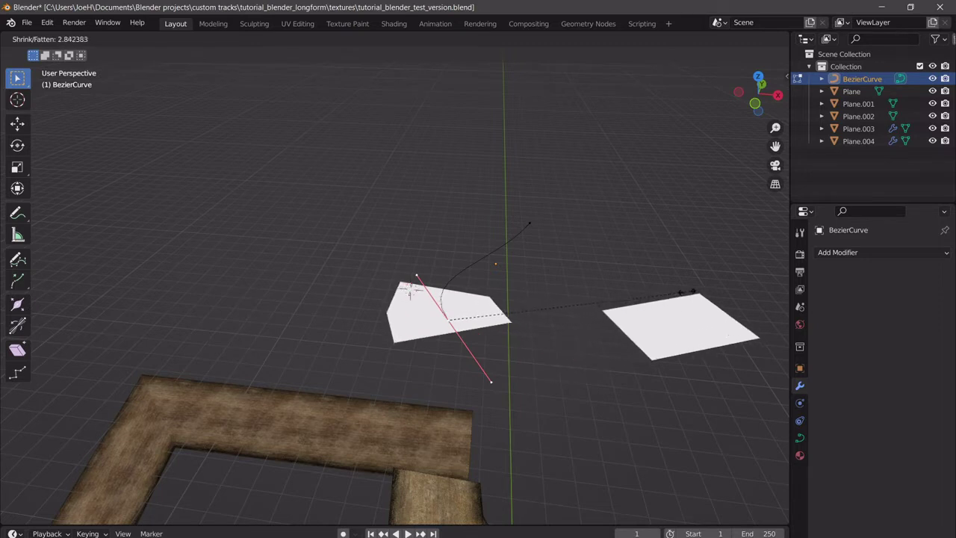
{"action": "key", "text": "Escape"}
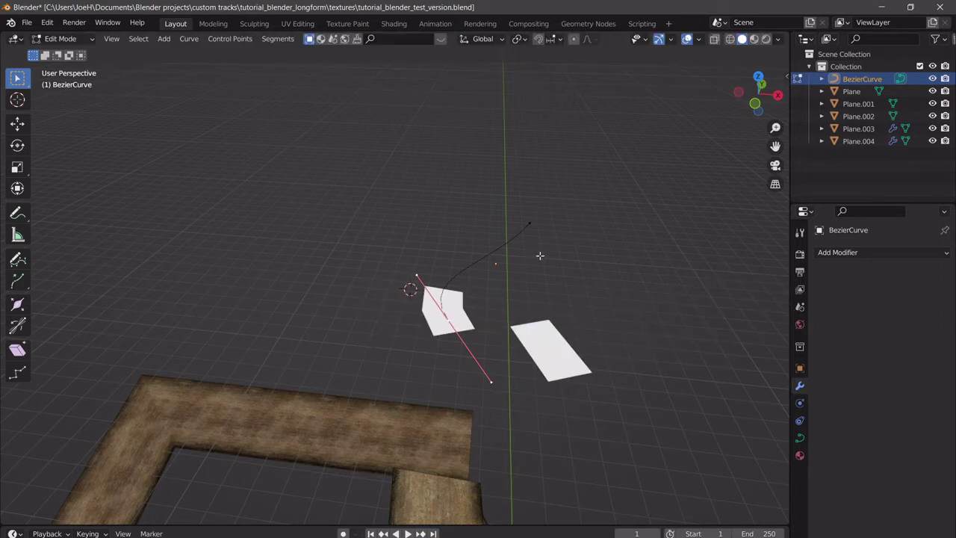
{"action": "key", "text": "alt+s"}
{"action": "left_click", "coordinate": [669, 254]}
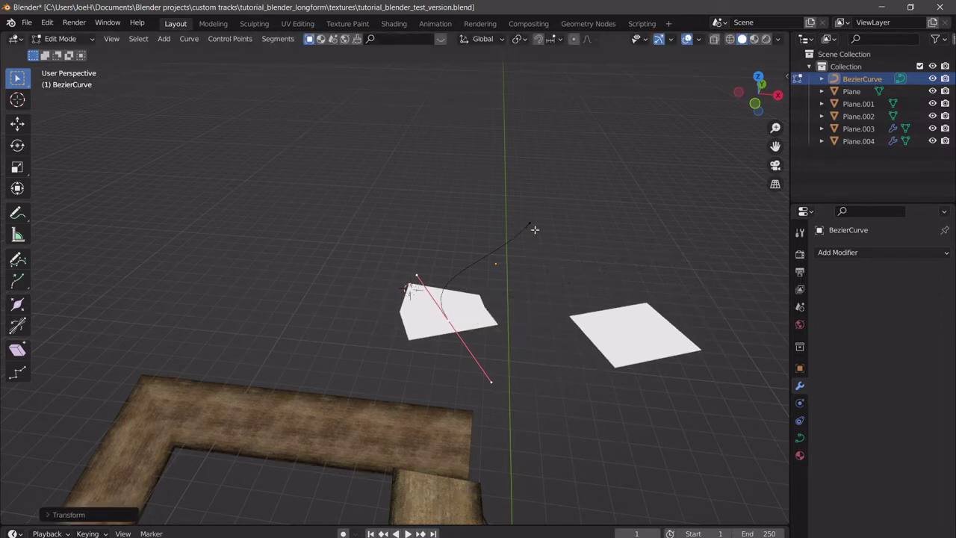
- Return to Object Mode and set the Array count of the plane lying on the curve to 8
{"action": "left_click", "coordinate": [530, 224]}
{"action": "key", "text": "Tab"}
{"action": "left_click", "coordinate": [470, 314]}
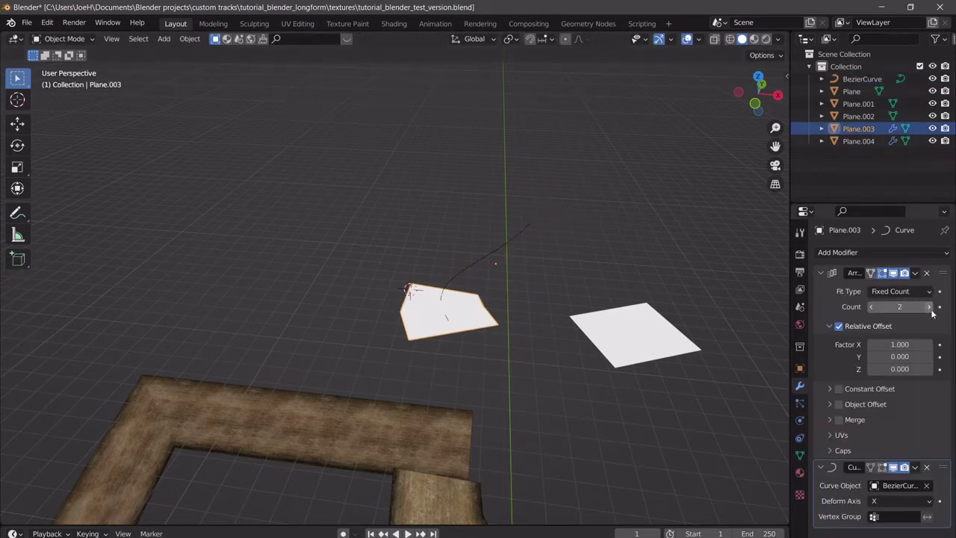
{"action": "left_click_drag", "start_coordinate": [913, 307], "coordinate": [953, 307]}
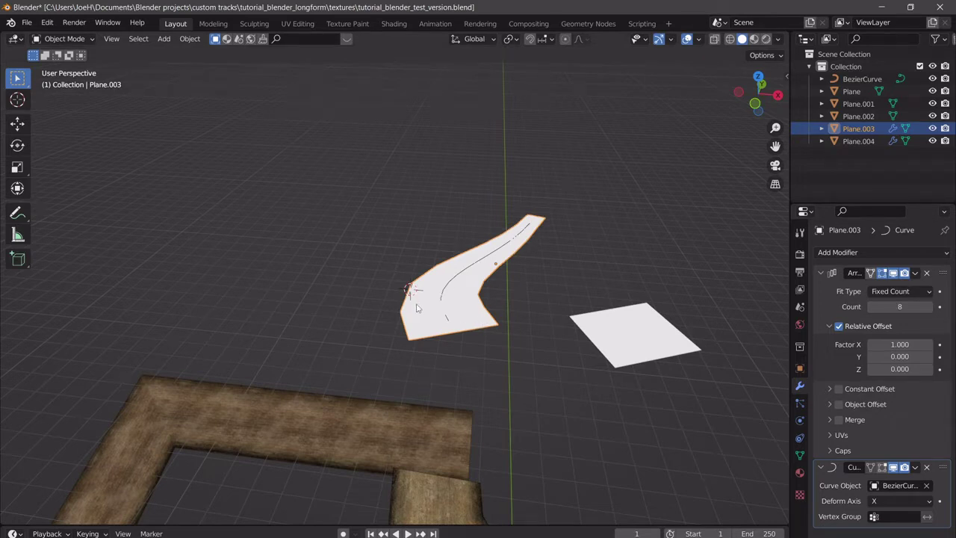
- Select all of the Bezier curve's points in Edit Mode and enlarge their radius slightly with Shrink/Fatten
{"action": "scroll", "coordinate": [417, 314], "scroll_direction": "down", "scroll_amount": 3}
{"action": "scroll", "coordinate": [385, 254], "scroll_direction": "up", "scroll_amount": 3}
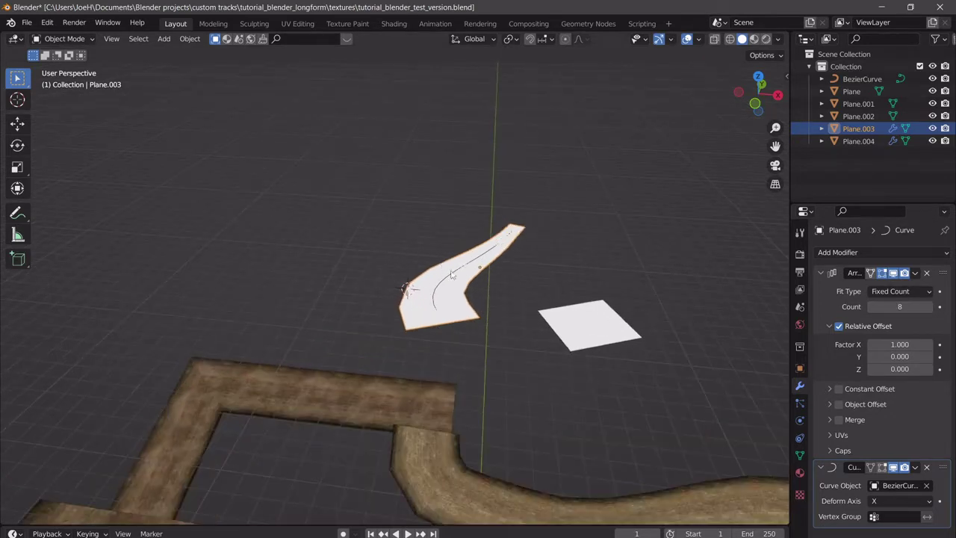
{"action": "left_click", "coordinate": [490, 261]}
{"action": "key", "text": "Tab"}
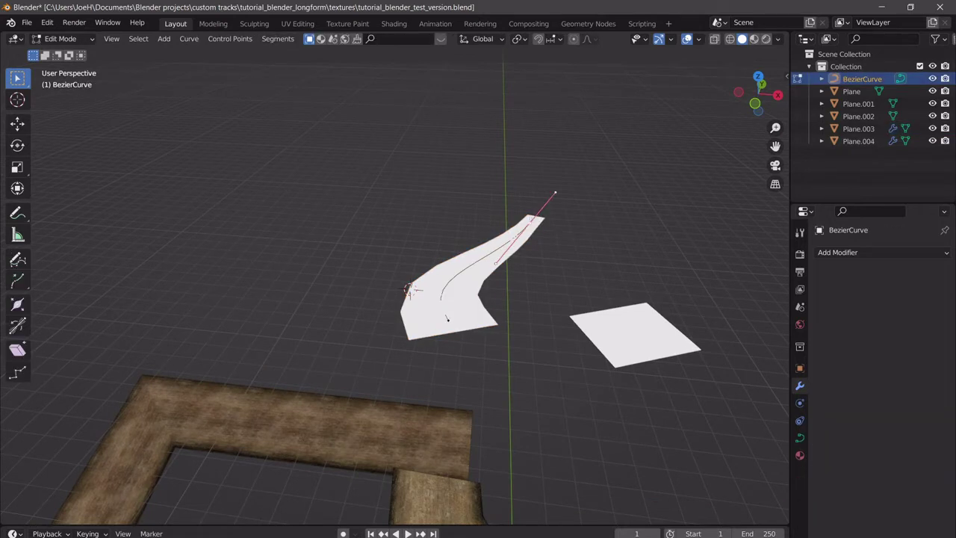
{"action": "key", "text": "a"}
{"action": "key", "text": "alt+s"}
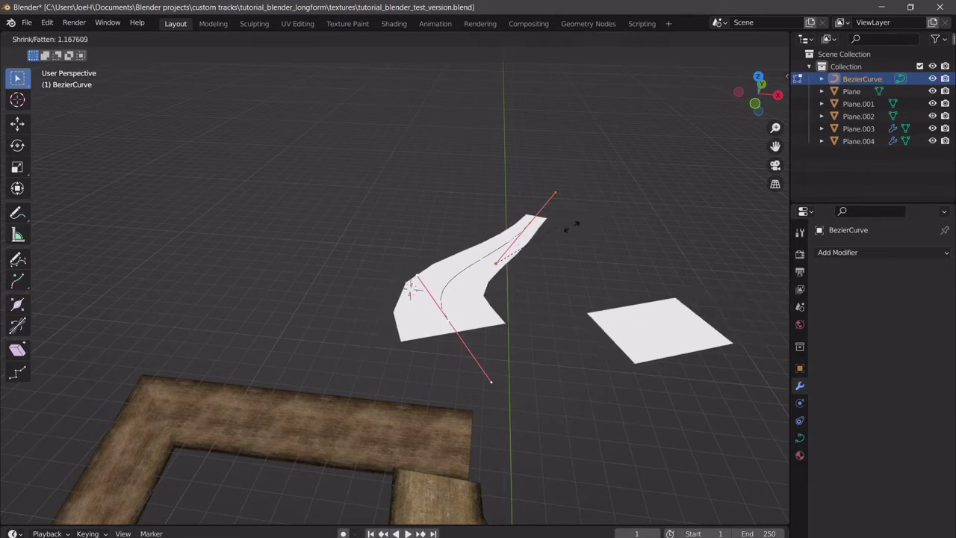
{"action": "left_click", "coordinate": [586, 232]}
- Return to Object Mode and delete the Bezier curve and both untextured planes with Array and Curve modifiers
{"action": "key", "text": "Tab"}
{"action": "key", "text": "x"}
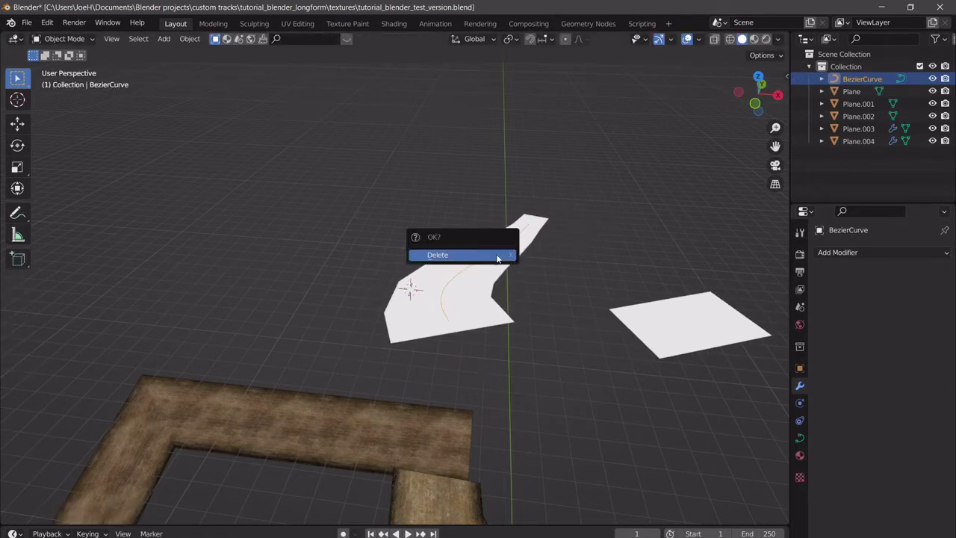
{"action": "left_click", "coordinate": [500, 256]}
{"action": "left_click", "coordinate": [521, 271]}
{"action": "key", "text": "x"}
{"action": "left_click", "coordinate": [478, 261]}
{"action": "left_click", "coordinate": [419, 291]}
{"action": "key", "text": "x"}
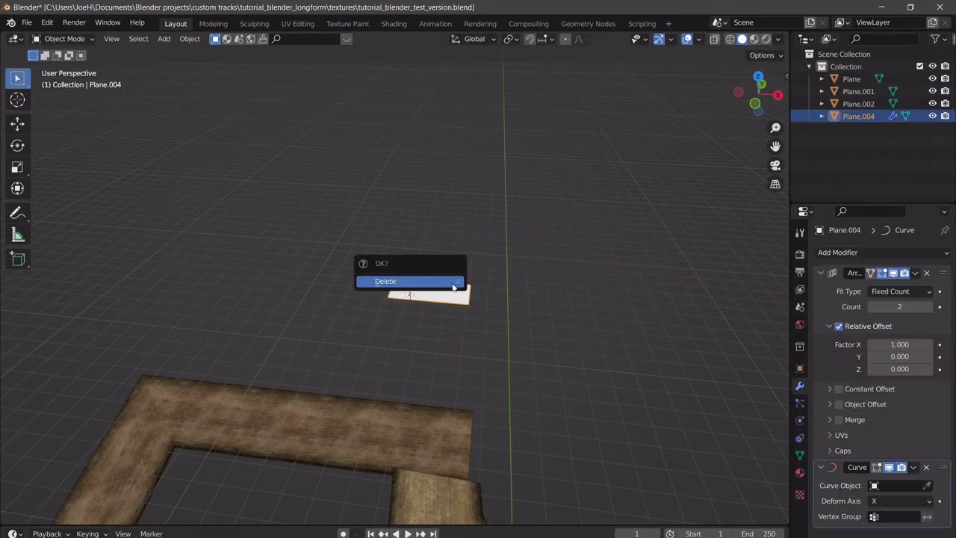
{"action": "left_click", "coordinate": [403, 279]}
{"action": "left_click", "coordinate": [755, 104]}
{"action": "scroll", "coordinate": [463, 235], "scroll_direction": "up", "scroll_amount": 3}
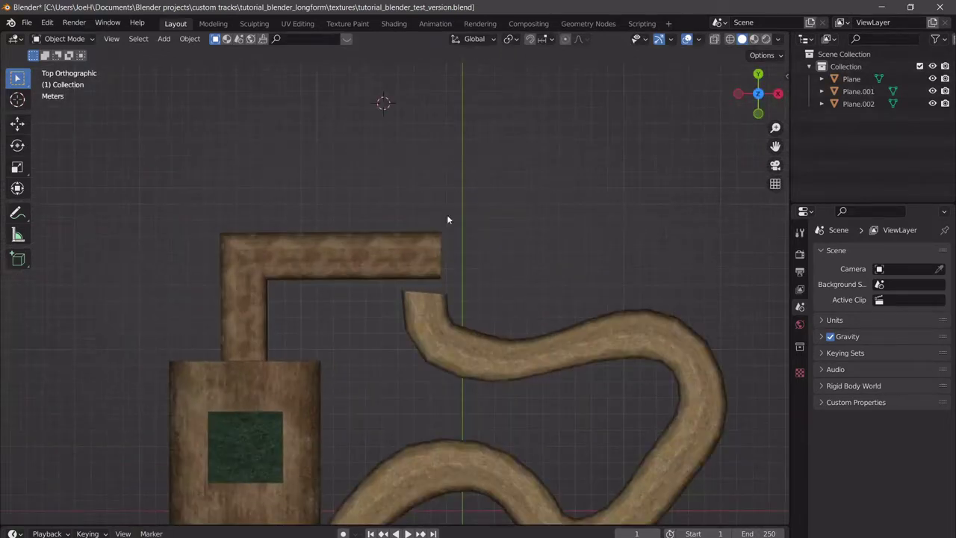
{"action": "middle_click_drag", "start_coordinate": [447, 215], "coordinate": [511, 226]}
{"action": "scroll", "coordinate": [467, 241], "scroll_direction": "down", "scroll_amount": 3}
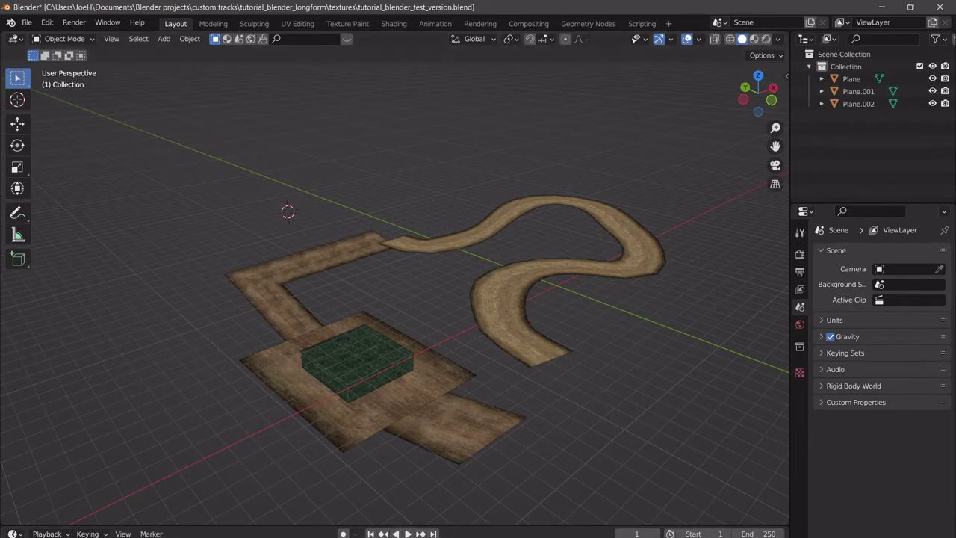
- Switch to the web browser, search for riistudio in a new tab, and open the riidefi/RiiStudio repository on GitHub
{"action": "key", "text": "alt+Tab"}
{"action": "key", "text": "ctrl+t"}
{"action": "type", "text": "ri"}
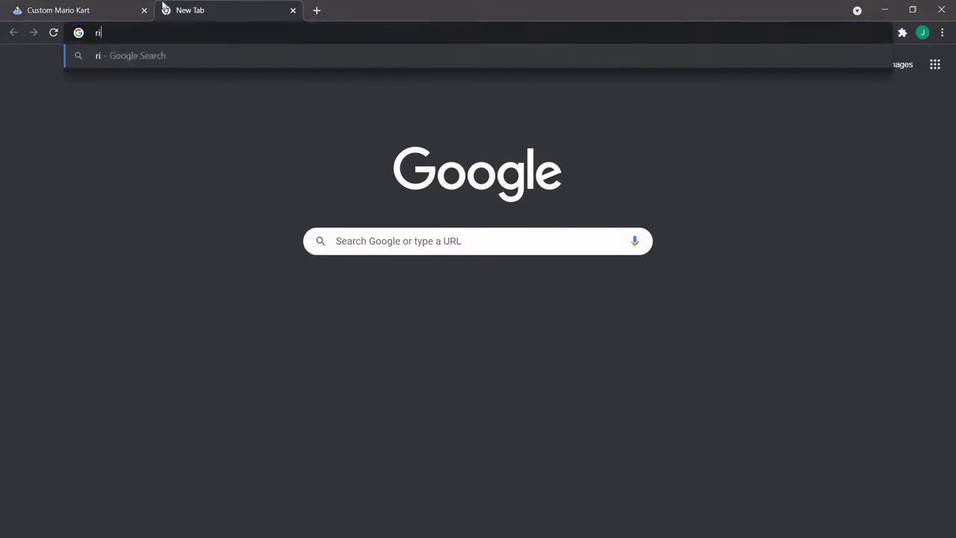
{"action": "type", "text": "istudio"}
{"action": "key", "text": "Return"}
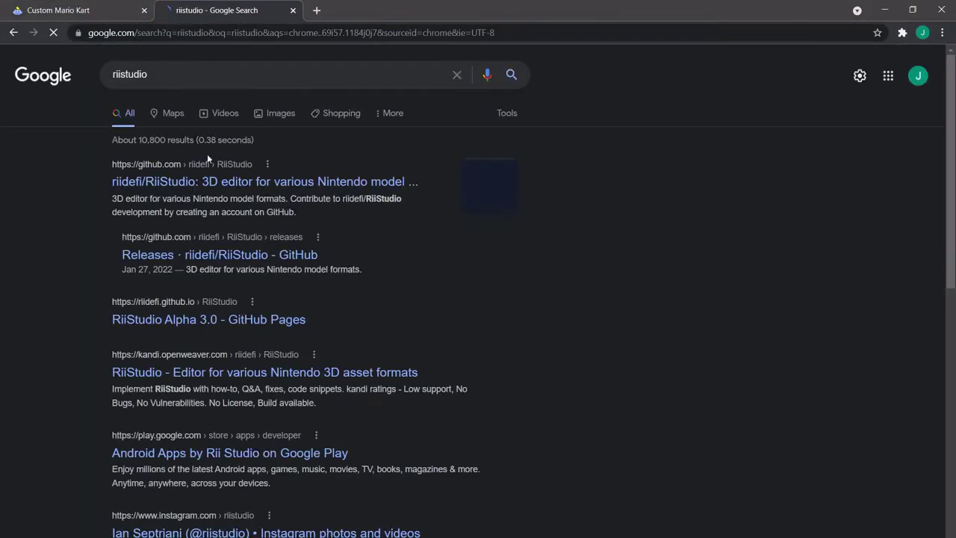
{"action": "left_click", "coordinate": [224, 182]}
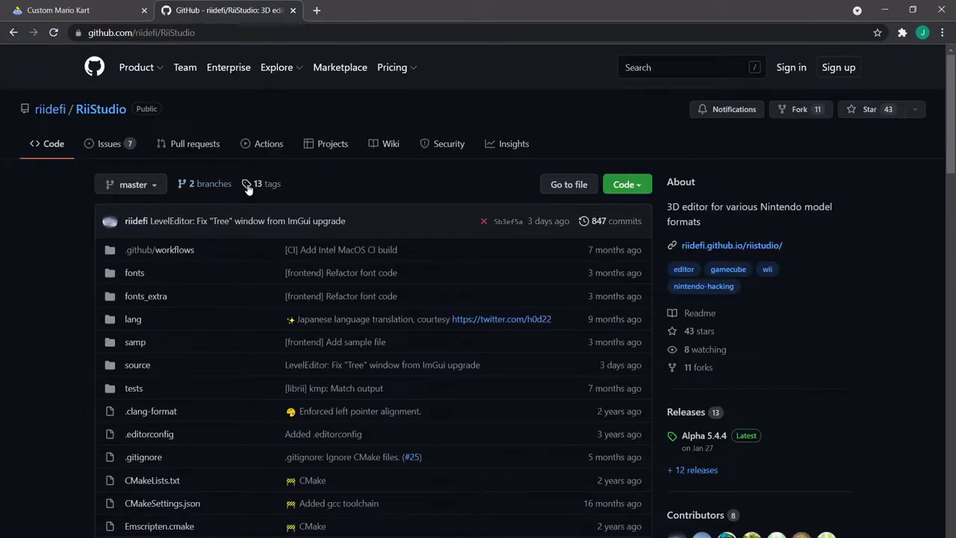
- Download the RiiStudio repository as a ZIP and look through its readme
{"action": "left_click", "coordinate": [628, 184]}
{"action": "left_click", "coordinate": [636, 187]}
{"action": "scroll", "coordinate": [705, 252], "scroll_direction": "down", "scroll_amount": 3}
{"action": "scroll", "coordinate": [738, 278], "scroll_direction": "up", "scroll_amount": 3}
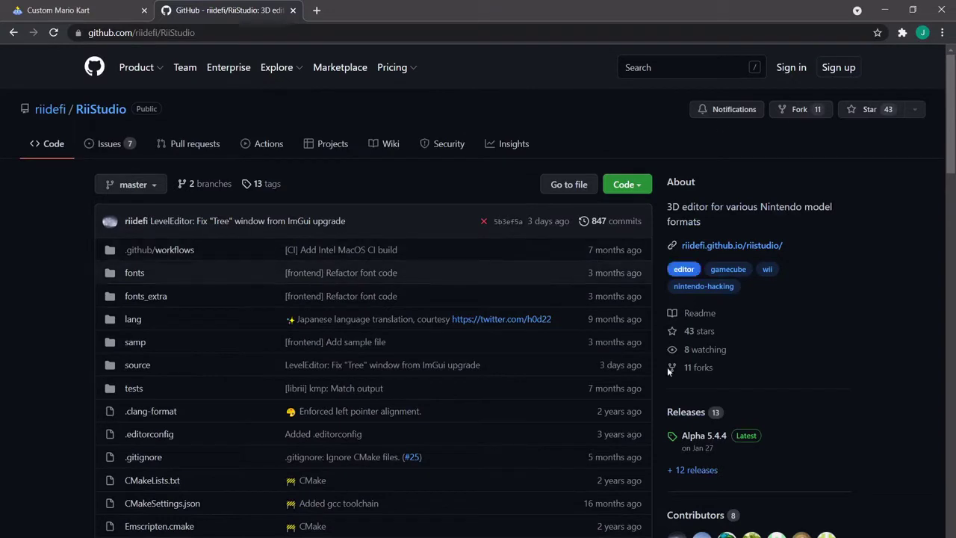
{"action": "left_click", "coordinate": [632, 187]}
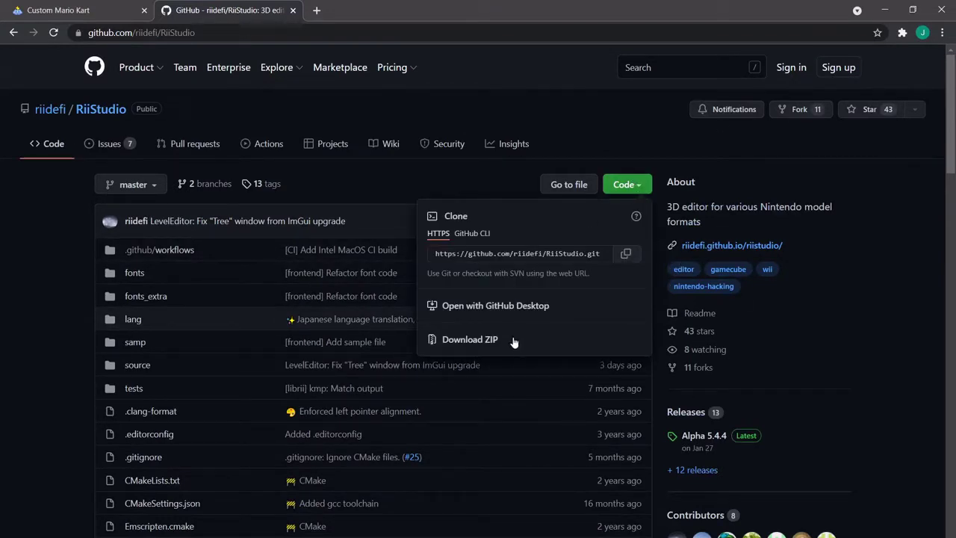
{"action": "left_click", "coordinate": [470, 340]}
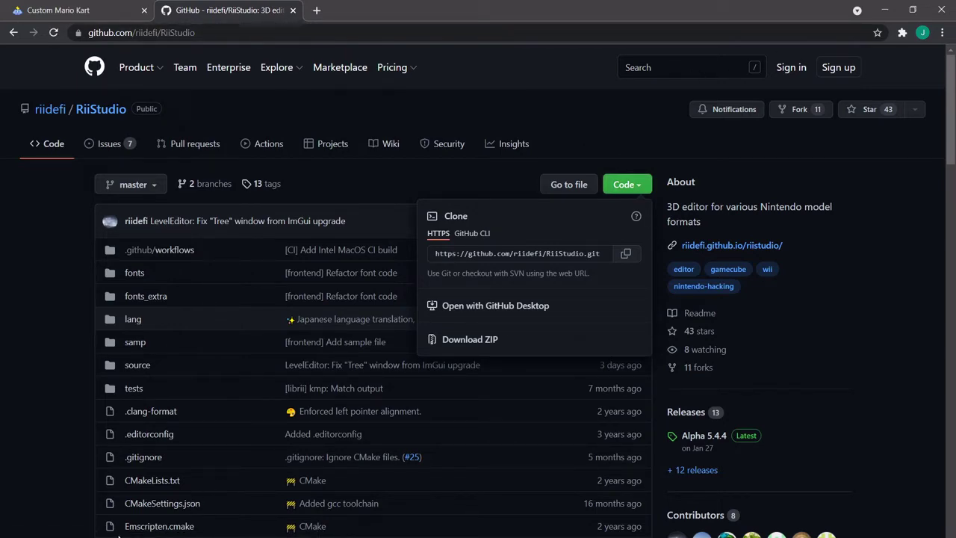
{"action": "scroll", "coordinate": [31, 381], "scroll_direction": "down", "scroll_amount": 3}
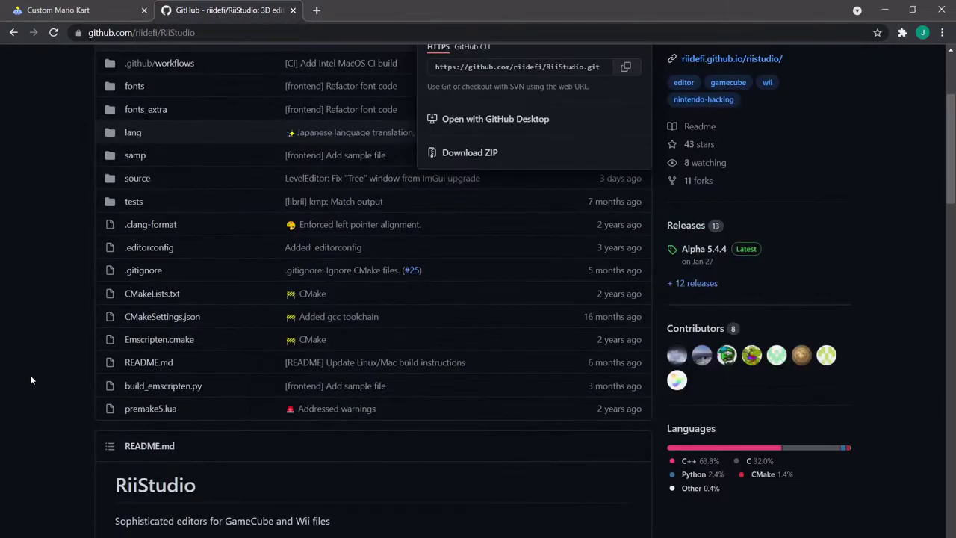
{"action": "scroll", "coordinate": [31, 380], "scroll_direction": "down", "scroll_amount": 5}
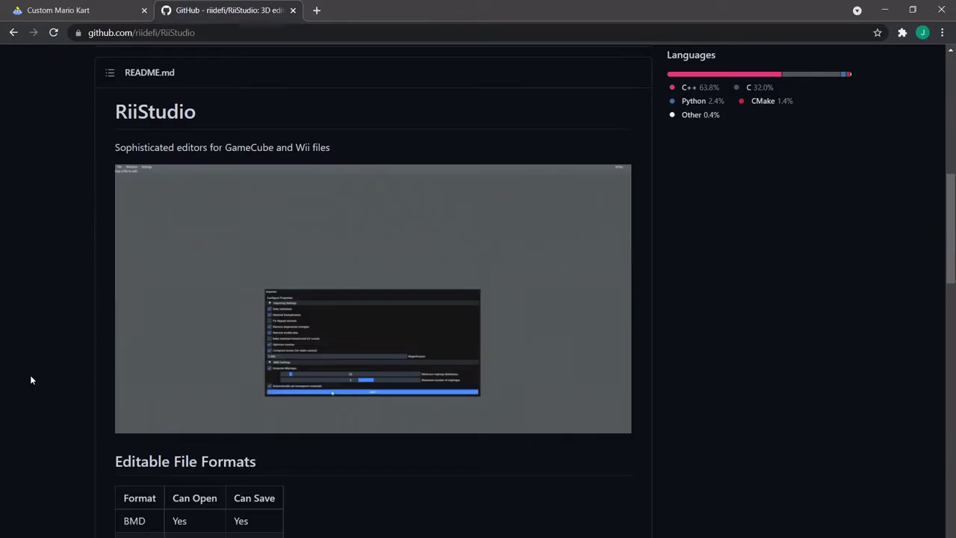
{"action": "scroll", "coordinate": [30, 380], "scroll_direction": "down", "scroll_amount": 5}
{"action": "scroll", "coordinate": [31, 380], "scroll_direction": "up", "scroll_amount": 12}
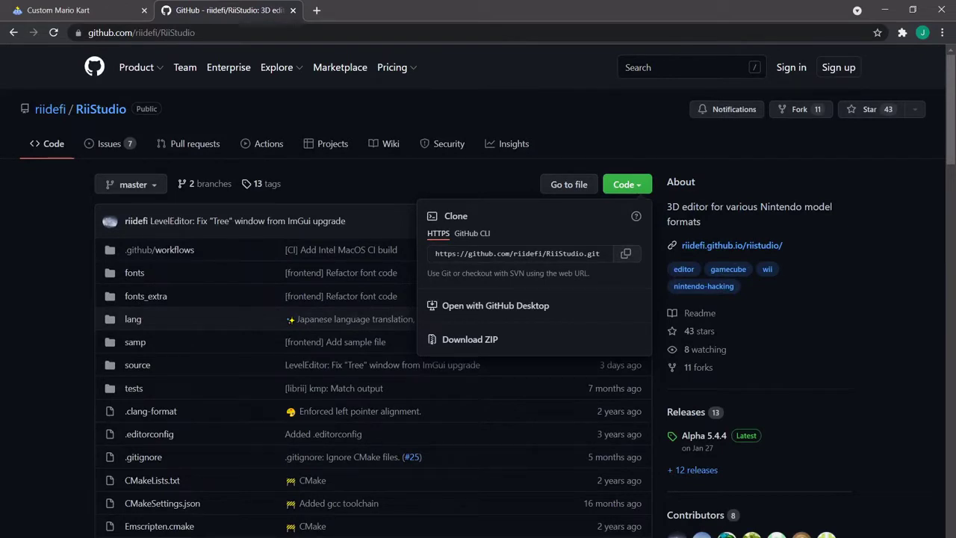
- Open the downloaded RiiStudio-master.zip and go up to the Downloads folder that contains it
{"action": "left_click", "coordinate": [149, 534]}
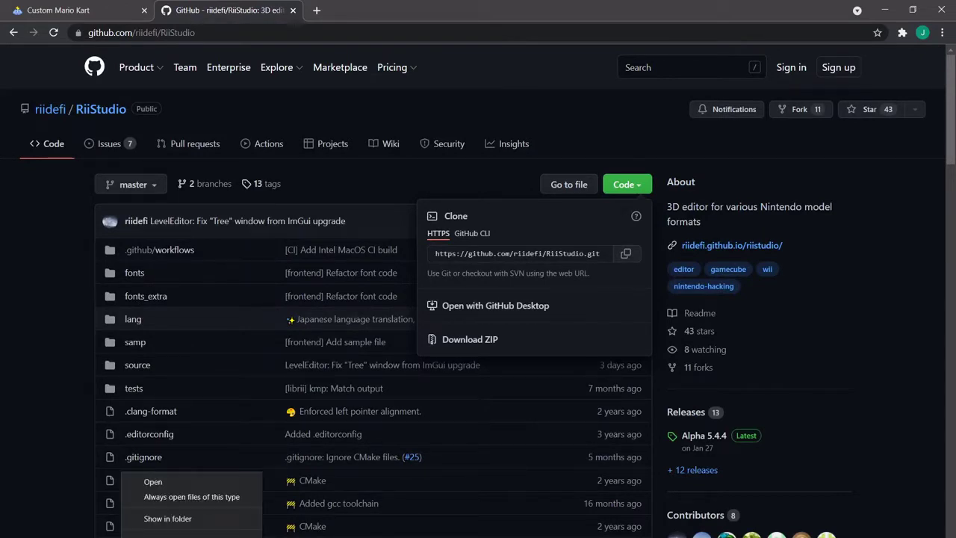
{"action": "left_click", "coordinate": [153, 482]}
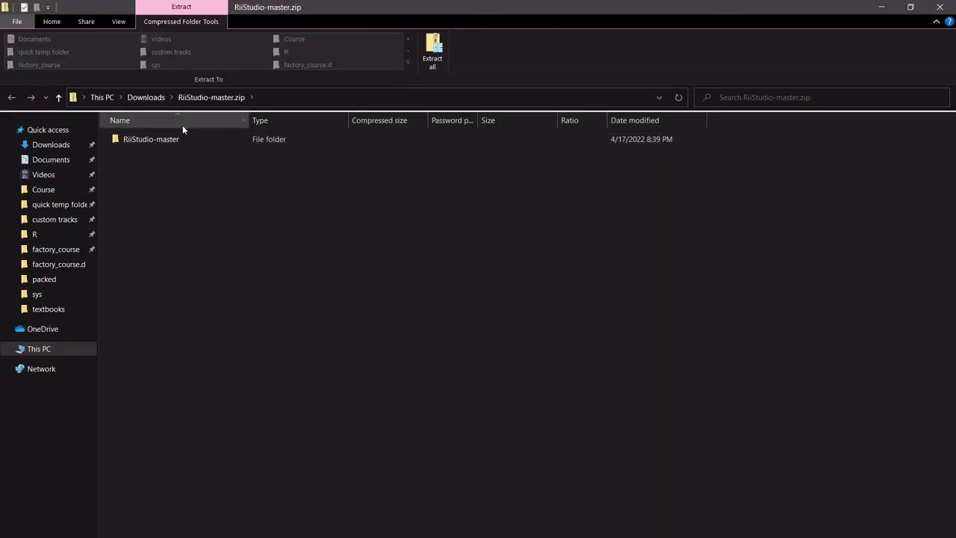
{"action": "right_click", "coordinate": [190, 139]}
{"action": "left_click", "coordinate": [167, 198]}
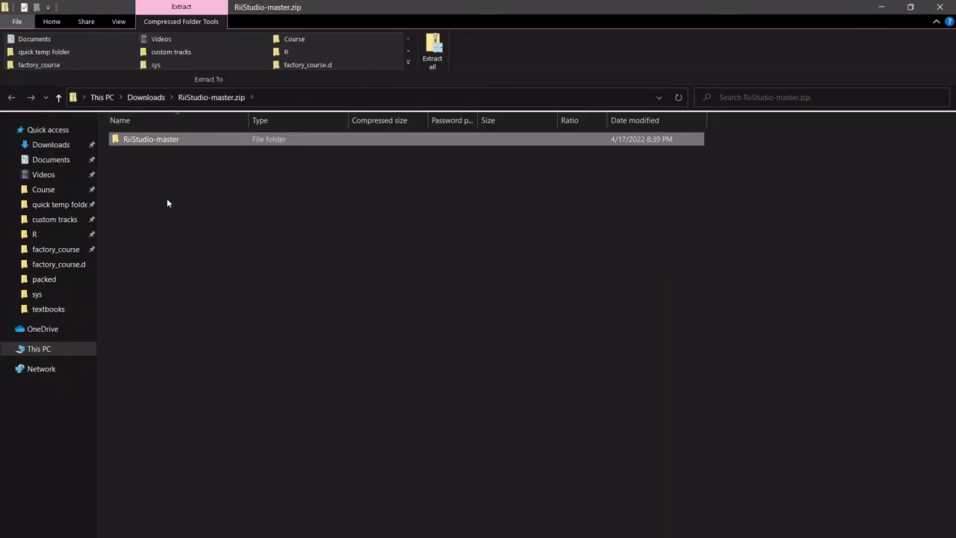
{"action": "left_click", "coordinate": [144, 97]}
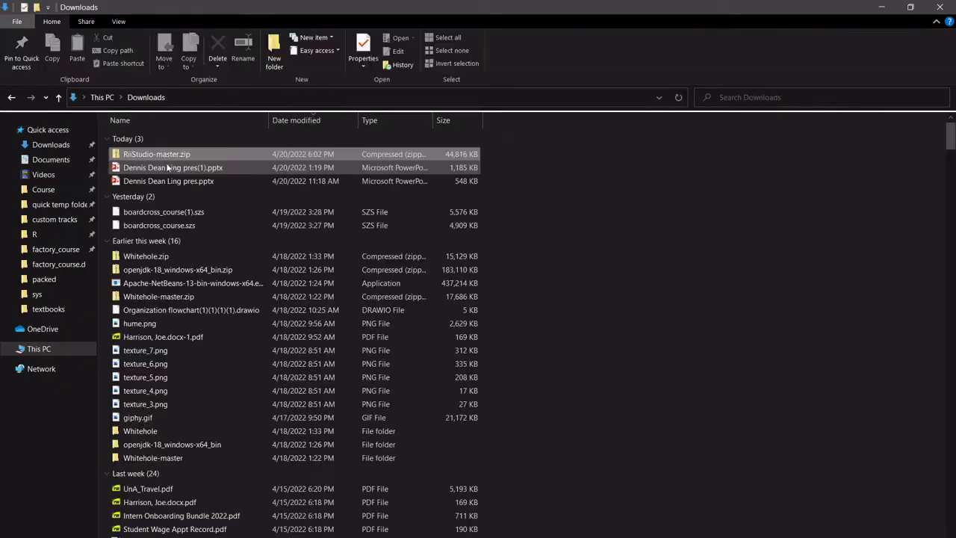
- Extract RiiStudio-master.zip into the RiiStudio-master folder in Downloads and show the extracted files
{"action": "left_click", "coordinate": [192, 17]}
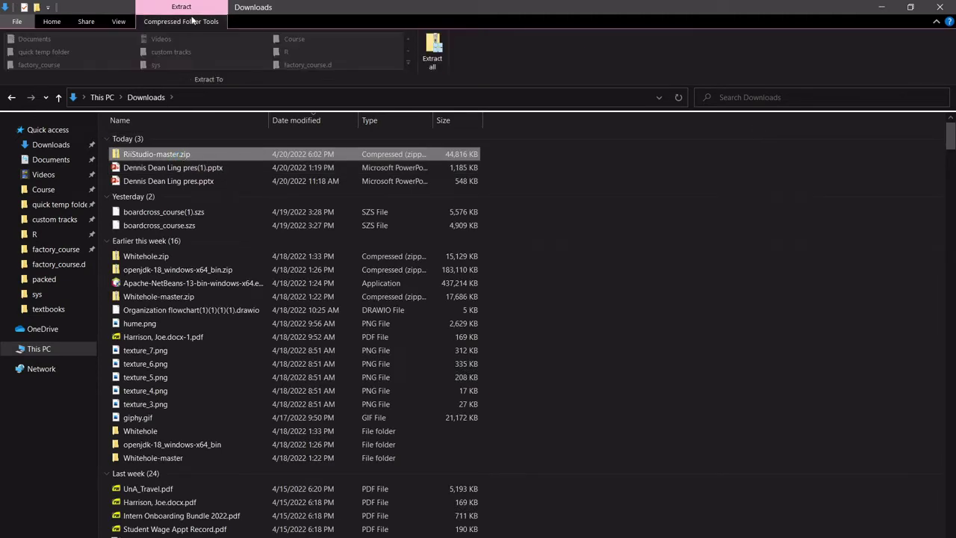
{"action": "left_click", "coordinate": [433, 49]}
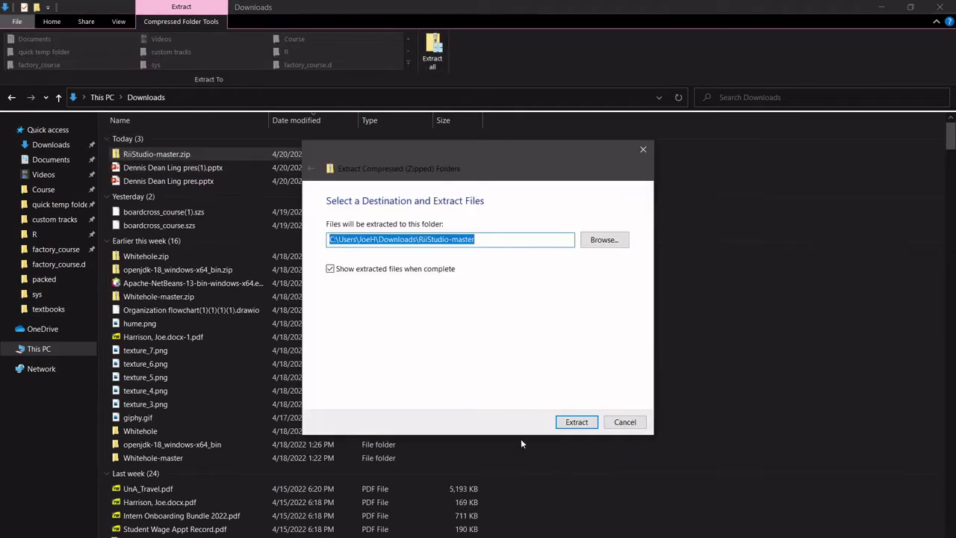
{"action": "left_click", "coordinate": [577, 422]}
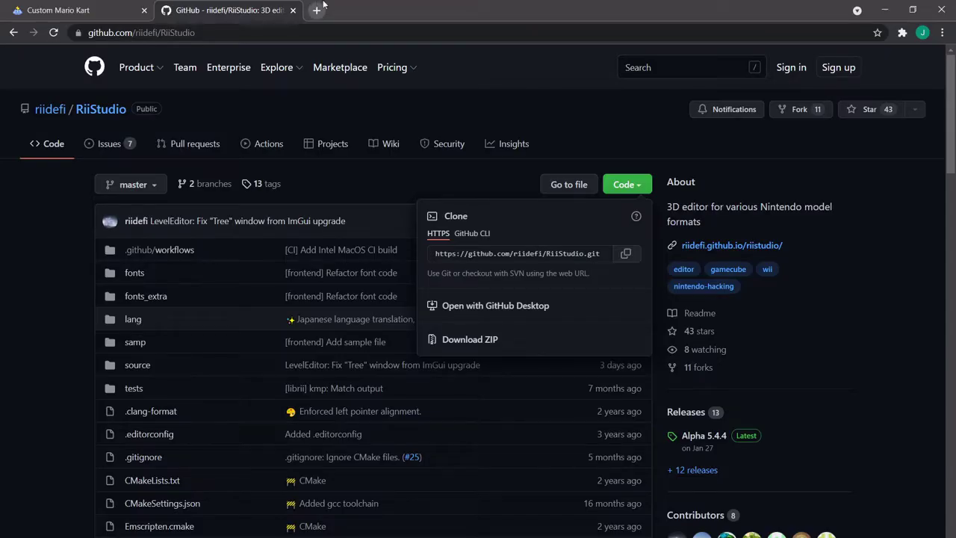
- Search the web for brawlcrate in a new browser tab, and go to the BrawlCrate v0.37 release page on GitHub
{"action": "left_click", "coordinate": [315, 9]}
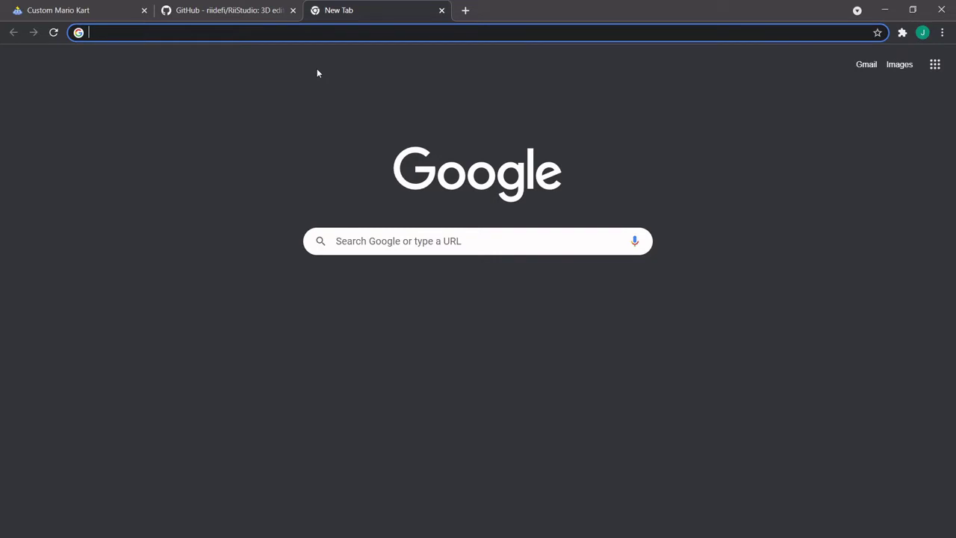
{"action": "type", "text": "braw"}
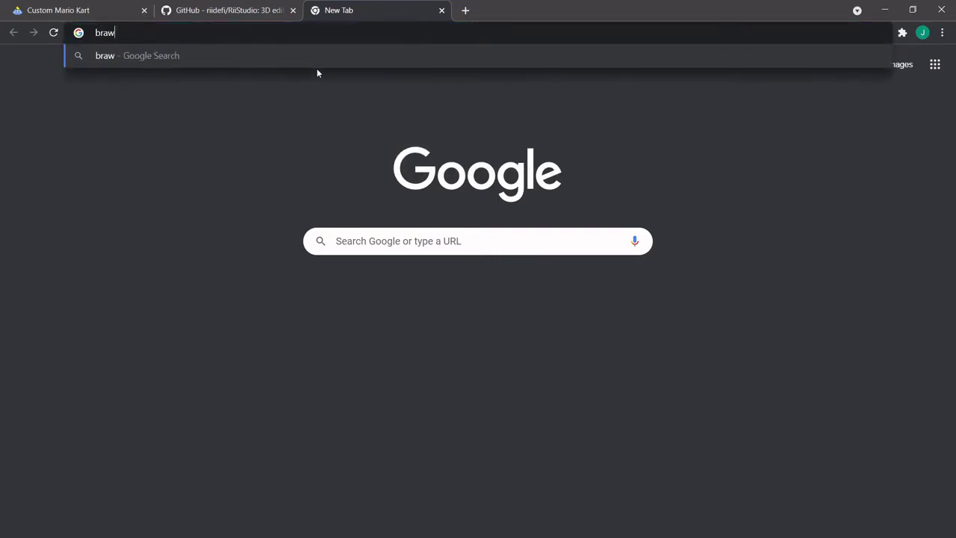
{"action": "type", "text": "lcrate"}
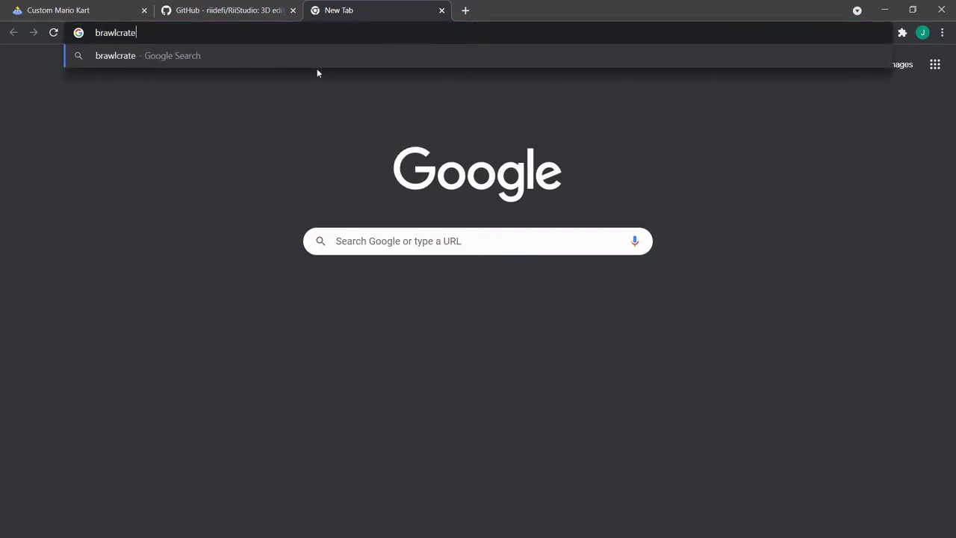
{"action": "key", "text": "Return"}
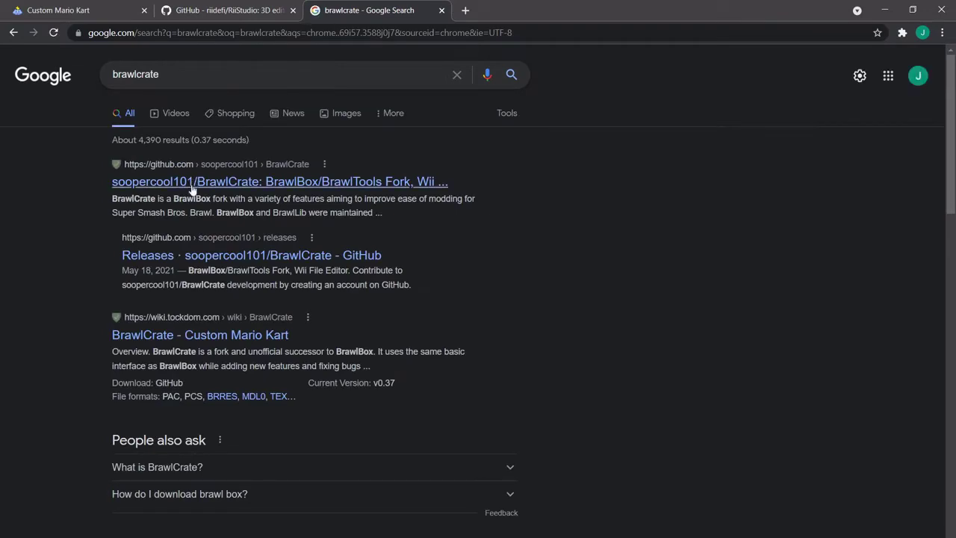
{"action": "left_click", "coordinate": [192, 185]}
{"action": "scroll", "coordinate": [354, 257], "scroll_direction": "down", "scroll_amount": 3}
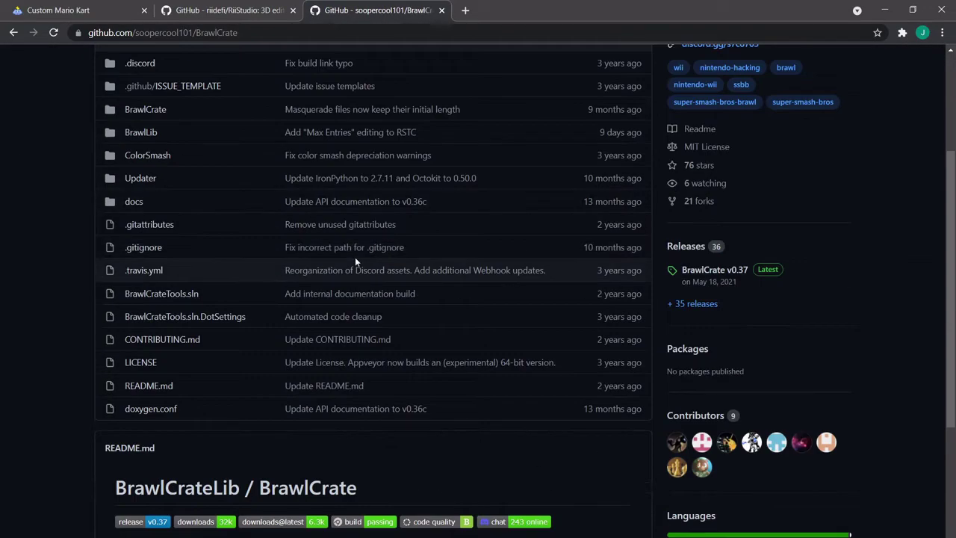
{"action": "scroll", "coordinate": [355, 257], "scroll_direction": "up", "scroll_amount": 2}
{"action": "key", "text": "super+e"}
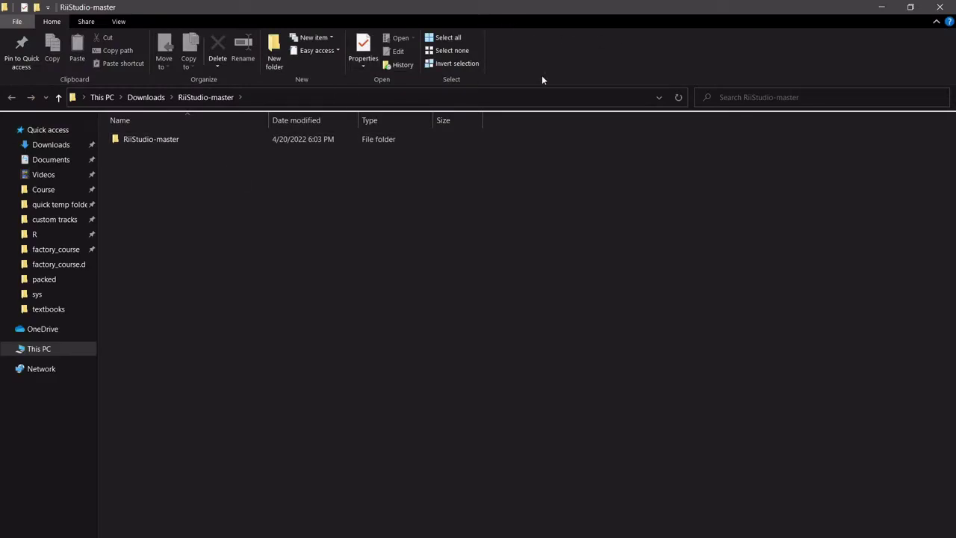
{"action": "left_click", "coordinate": [881, 6]}
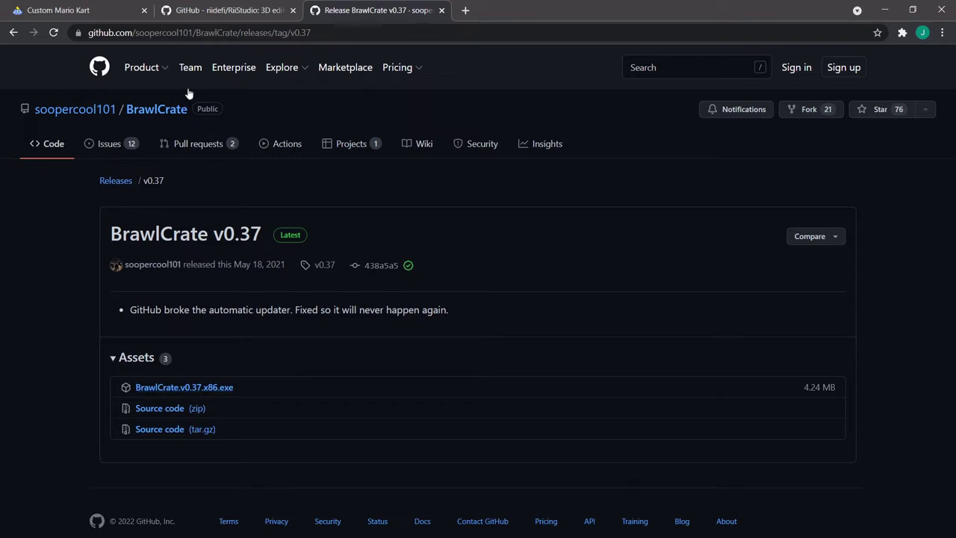
- Open RiiStudio's Alpha 5.4.4 release page on GitHub and compare its downloadable assets with the BrawlCrate release
{"action": "left_click", "coordinate": [209, 9]}
{"action": "scroll", "coordinate": [773, 414], "scroll_direction": "down", "scroll_amount": 1}
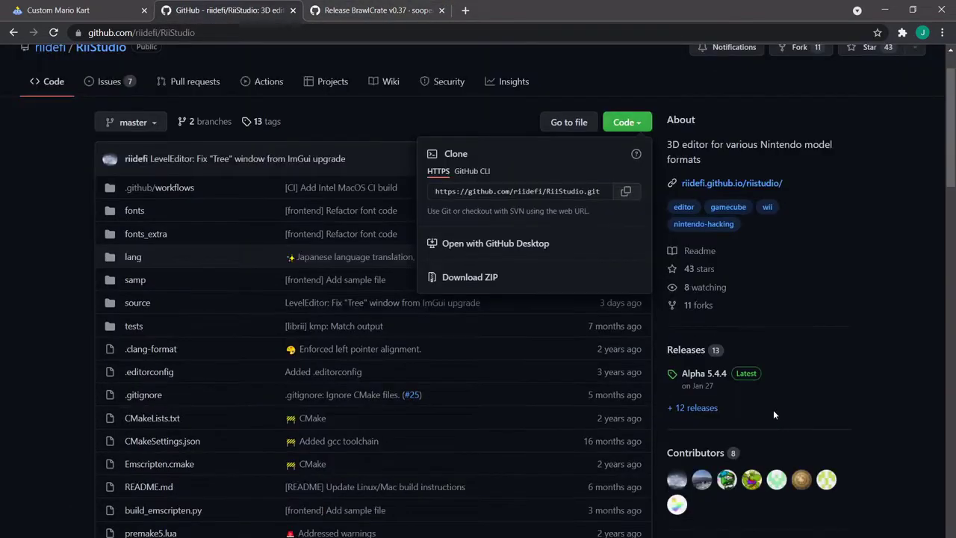
{"action": "left_click", "coordinate": [709, 378]}
{"action": "left_click", "coordinate": [706, 373]}
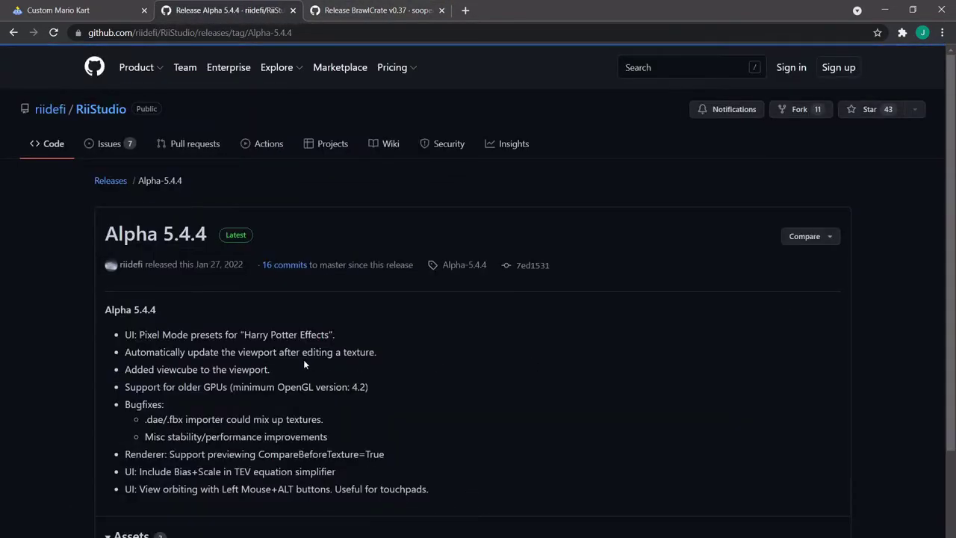
{"action": "scroll", "coordinate": [304, 360], "scroll_direction": "down", "scroll_amount": 2}
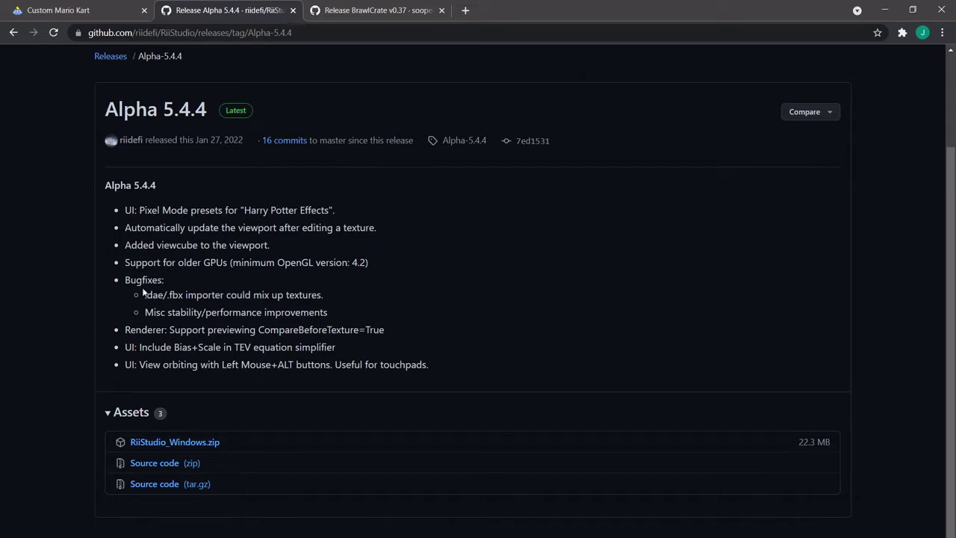
{"action": "left_click", "coordinate": [353, 12]}
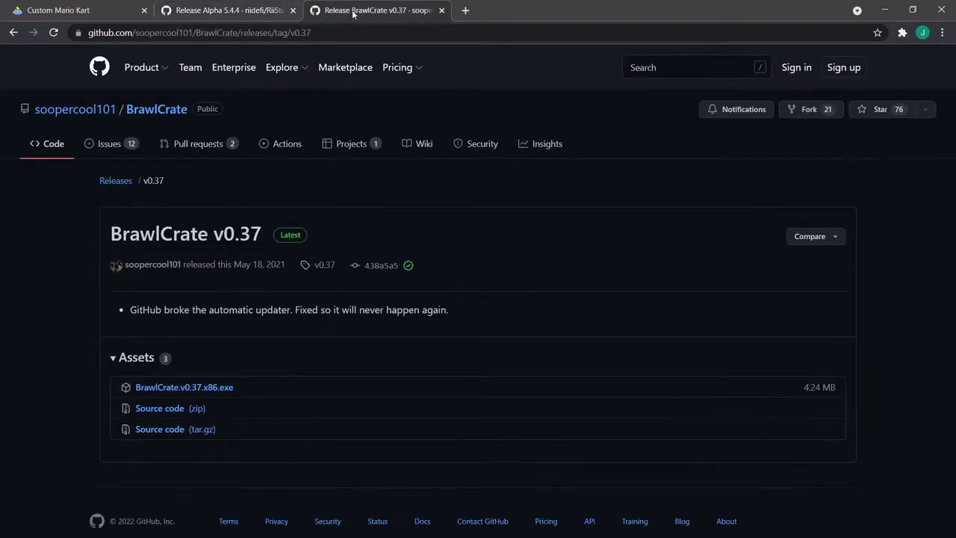
{"action": "left_click", "coordinate": [224, 9]}
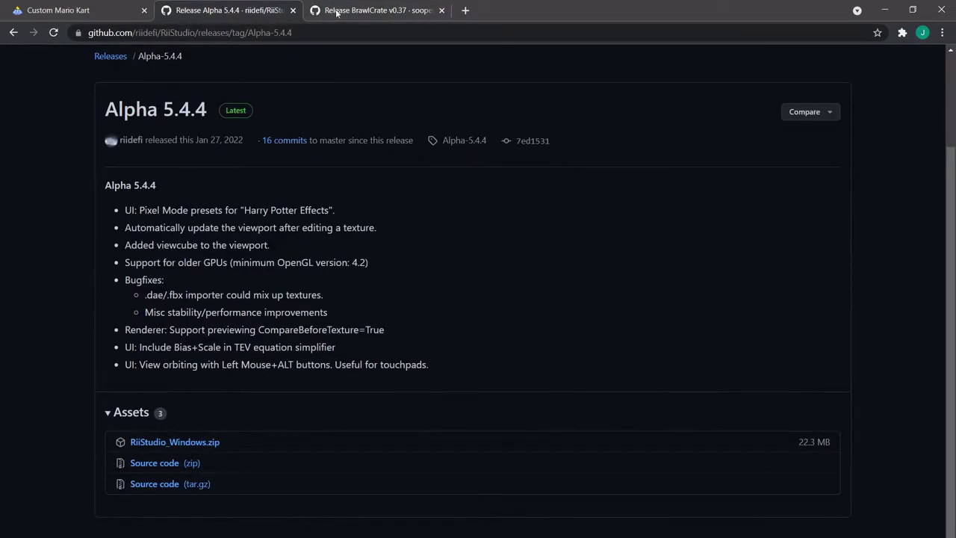
- On the Custom Mario Kart wiki, open the Creating Custom Tracks tutorial and jump to its main Model Related section
{"action": "left_click", "coordinate": [52, 10]}
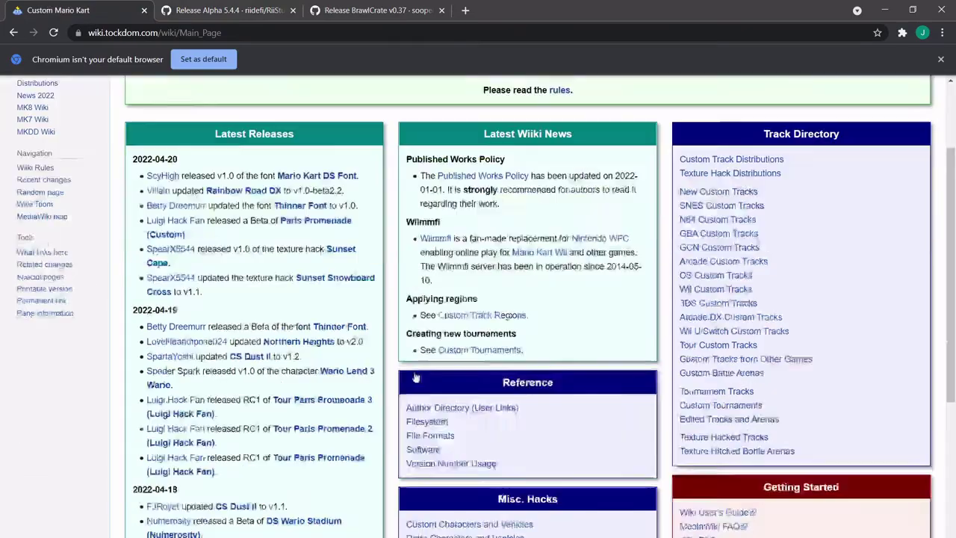
{"action": "scroll", "coordinate": [443, 377], "scroll_direction": "down", "scroll_amount": 5}
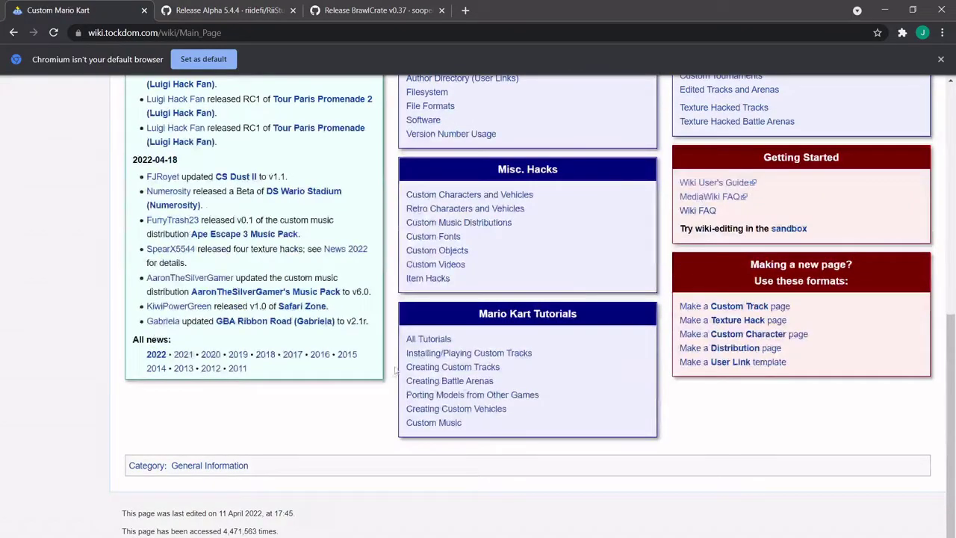
{"action": "left_click", "coordinate": [455, 367]}
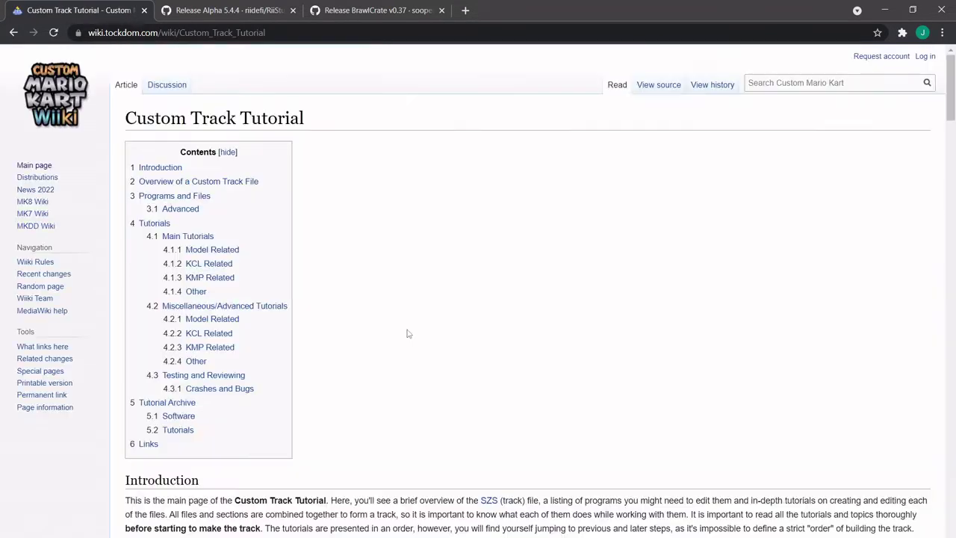
{"action": "left_click", "coordinate": [222, 252]}
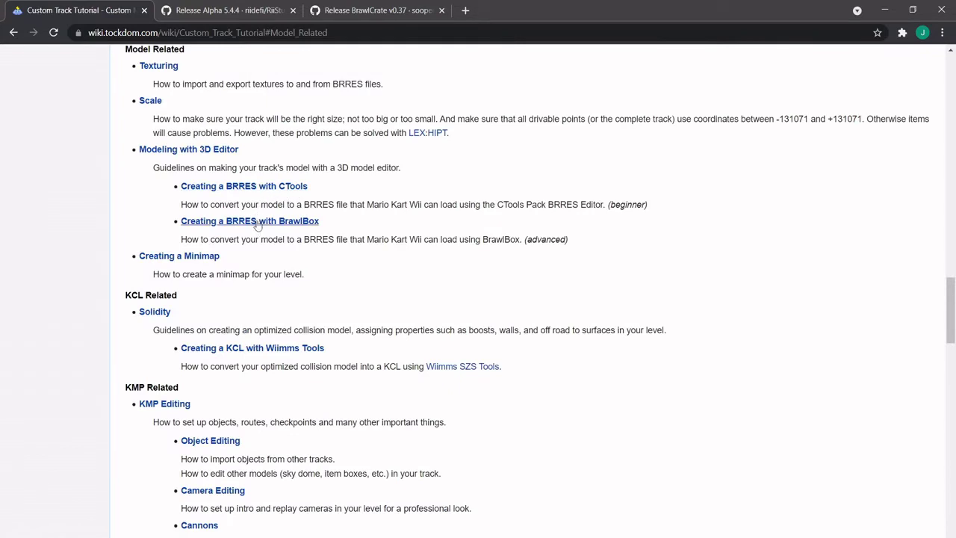
- Point out the Creating a BRRES with CTools entry, and open the Creating a BRRES with BrawlBox tutorial
{"action": "left_click_drag", "start_coordinate": [319, 188], "coordinate": [181, 186]}
{"action": "left_click", "coordinate": [415, 206]}
{"action": "left_click", "coordinate": [316, 222]}
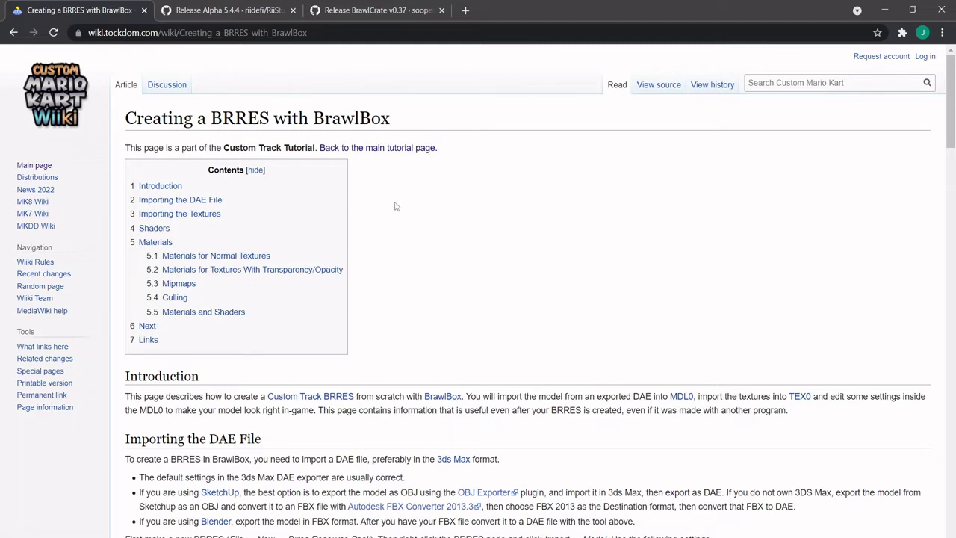
- Read through the BrawlBox tutorial's introduction, DAE import settings and texture import sections
{"action": "scroll", "coordinate": [394, 204], "scroll_direction": "down", "scroll_amount": 1}
{"action": "scroll", "coordinate": [446, 235], "scroll_direction": "up", "scroll_amount": 1}
{"action": "double_click", "coordinate": [384, 125]}
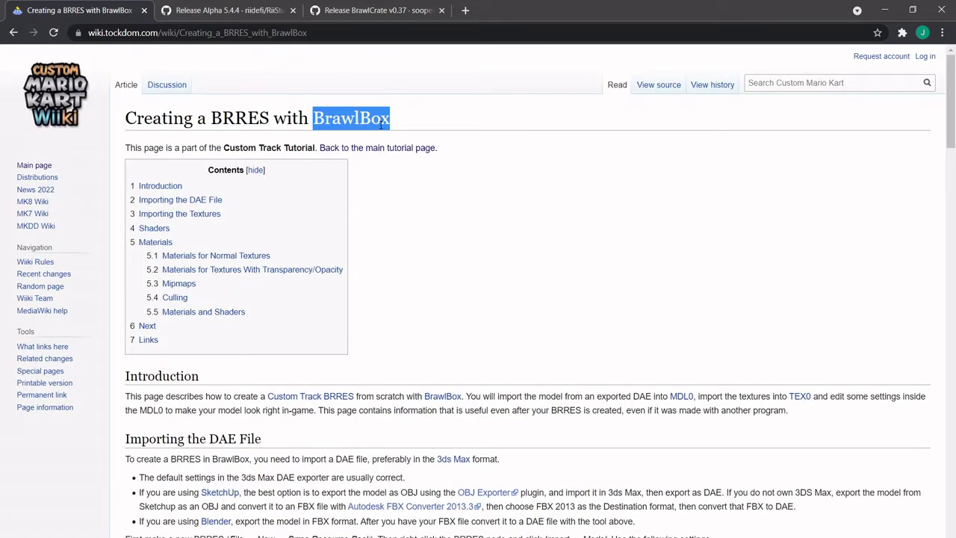
{"action": "left_click", "coordinate": [486, 124]}
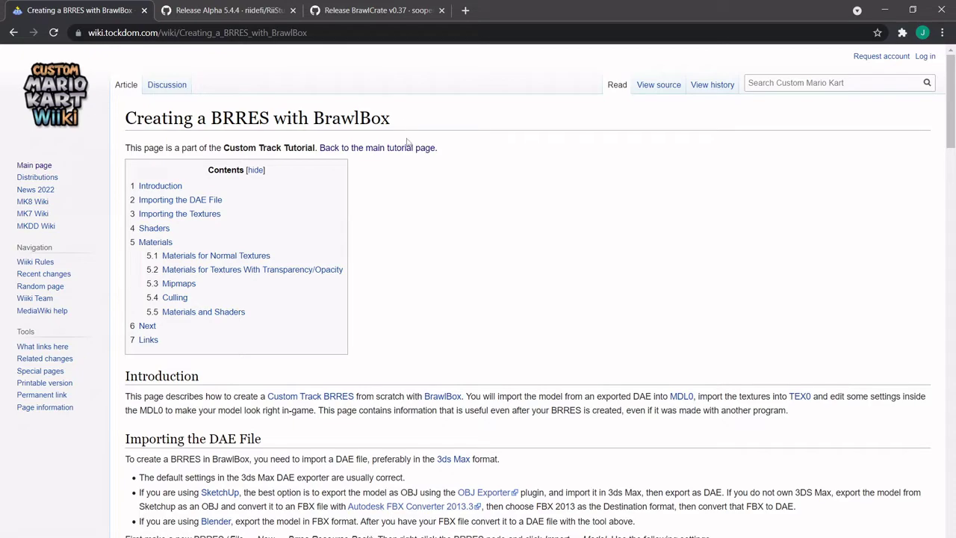
{"action": "scroll", "coordinate": [433, 278], "scroll_direction": "down", "scroll_amount": 2}
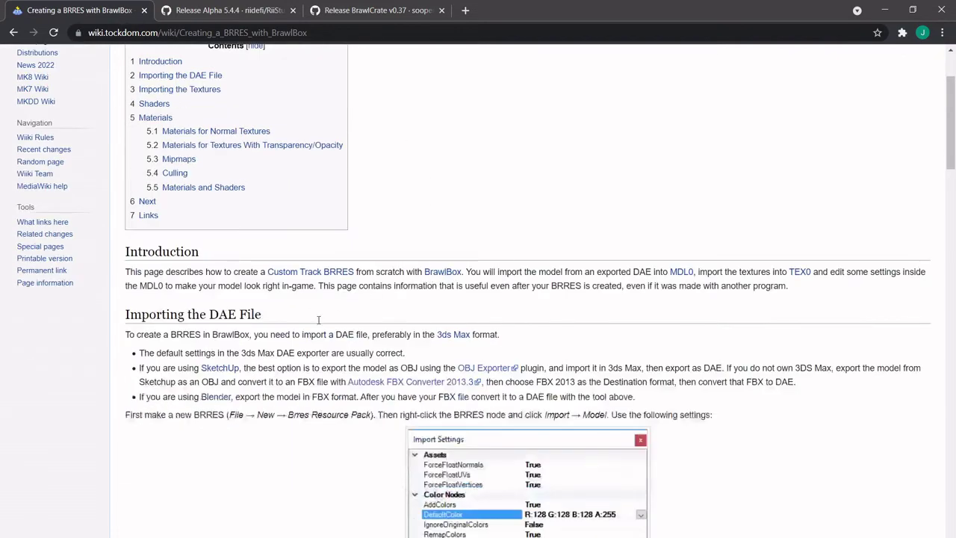
{"action": "scroll", "coordinate": [413, 271], "scroll_direction": "down", "scroll_amount": 3}
{"action": "scroll", "coordinate": [331, 334], "scroll_direction": "down", "scroll_amount": 5}
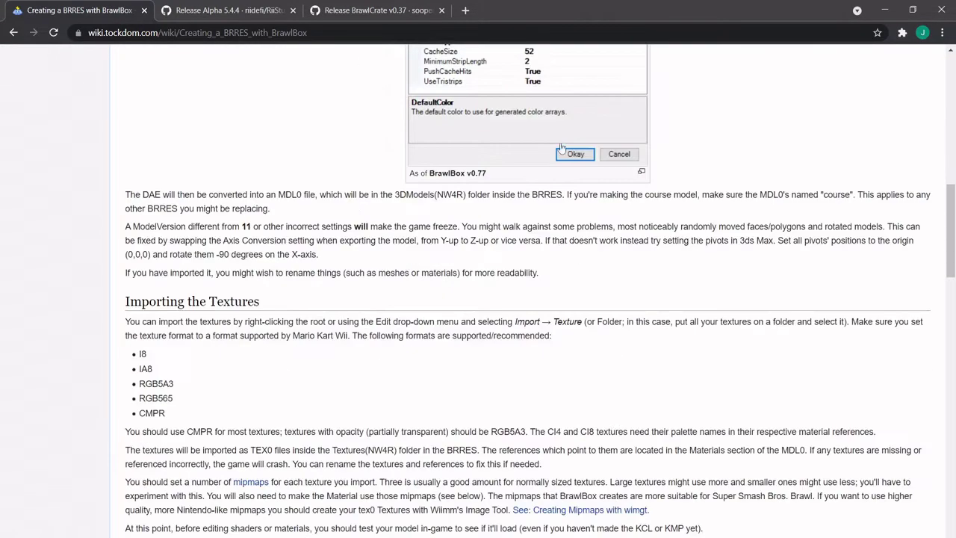
{"action": "scroll", "coordinate": [356, 342], "scroll_direction": "down", "scroll_amount": 7}
{"action": "scroll", "coordinate": [359, 336], "scroll_direction": "up", "scroll_amount": 20}
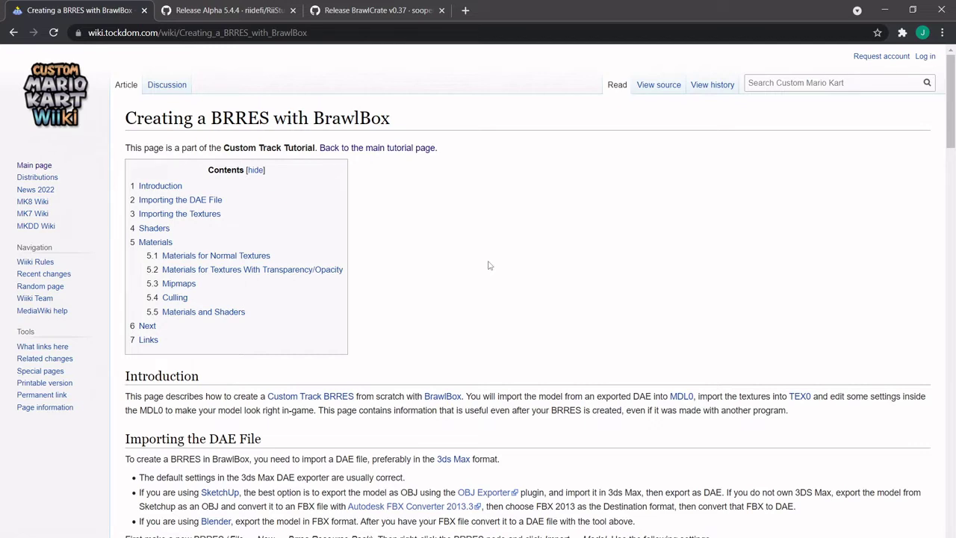
{"action": "left_click_drag", "start_coordinate": [418, 396], "coordinate": [476, 396]}
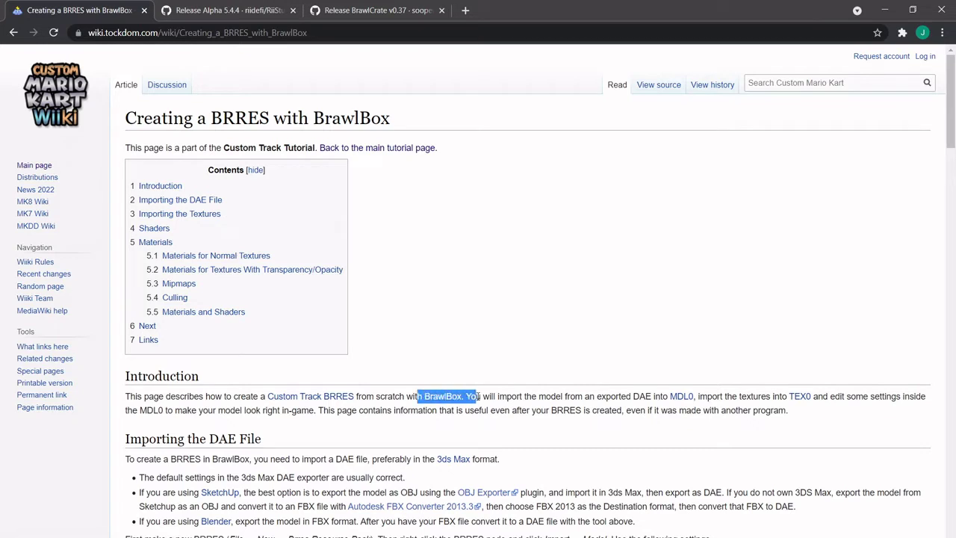
{"action": "left_click", "coordinate": [482, 243]}
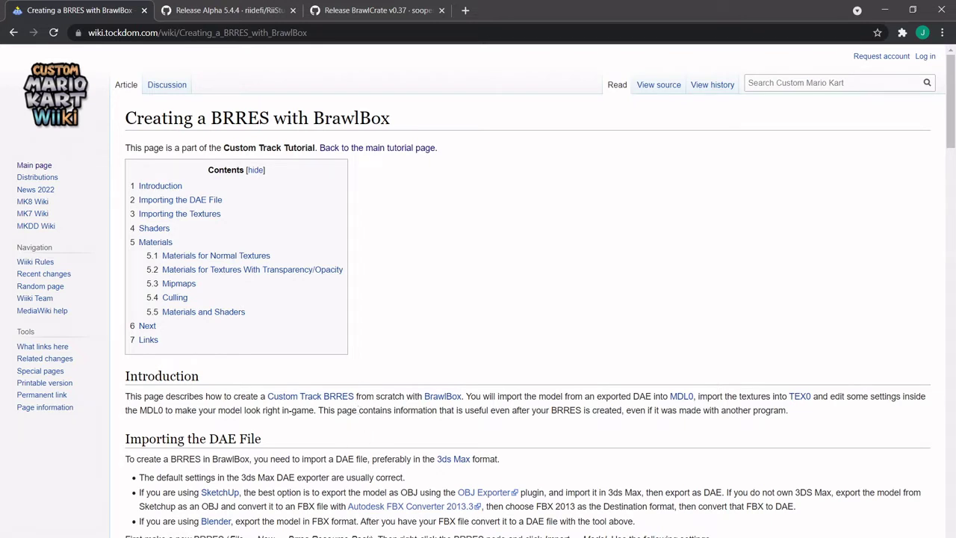
- Switch to RiiStudio, examine the file type filter of its Open File dialog, and close the dialog without opening a file
{"action": "mouse_move", "coordinate": [319, 532]}
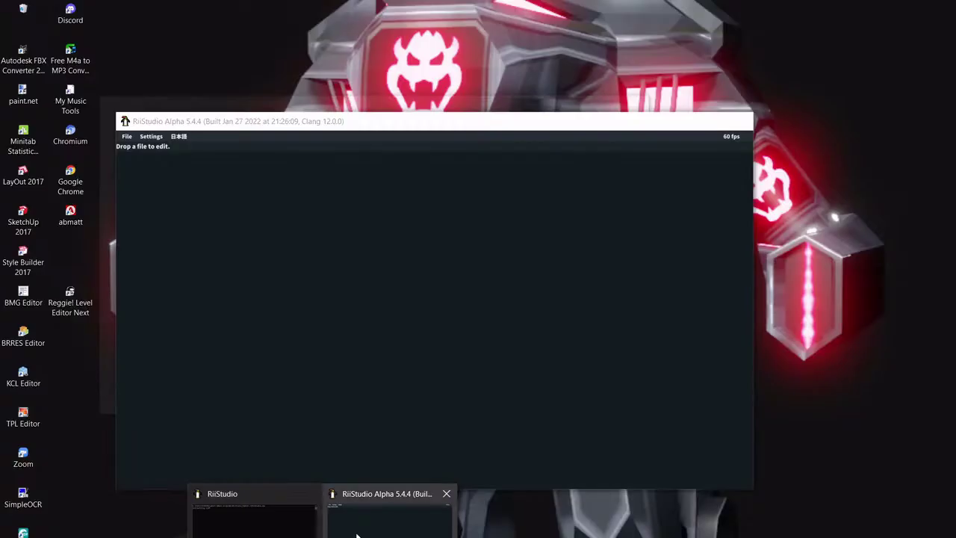
{"action": "left_click", "coordinate": [359, 527]}
{"action": "left_click", "coordinate": [136, 138]}
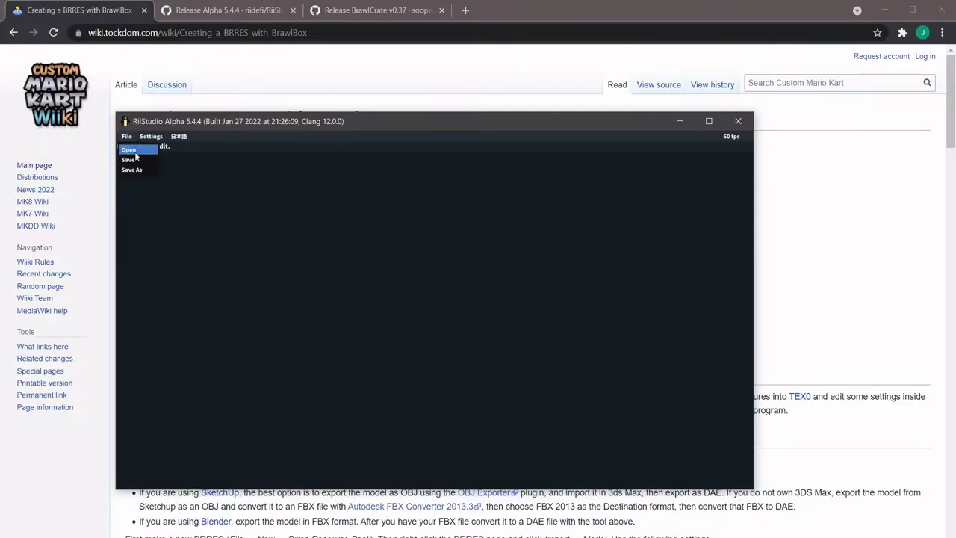
{"action": "left_click", "coordinate": [137, 155]}
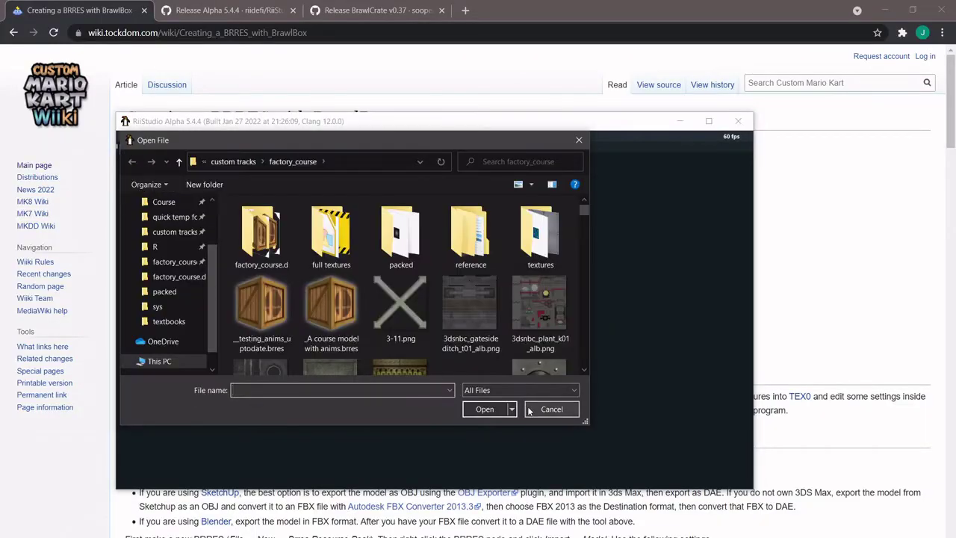
{"action": "left_click", "coordinate": [521, 390]}
{"action": "left_click", "coordinate": [522, 390]}
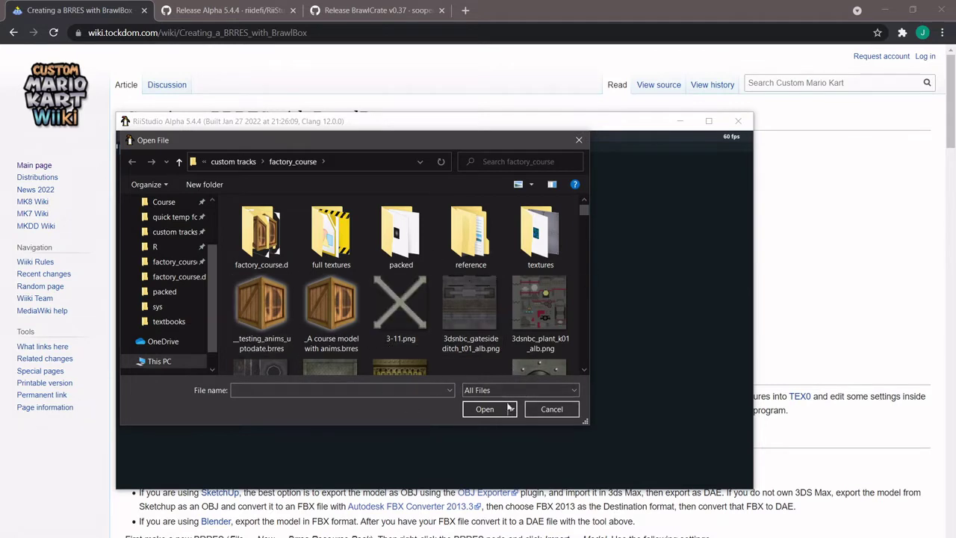
{"action": "left_click", "coordinate": [552, 408]}
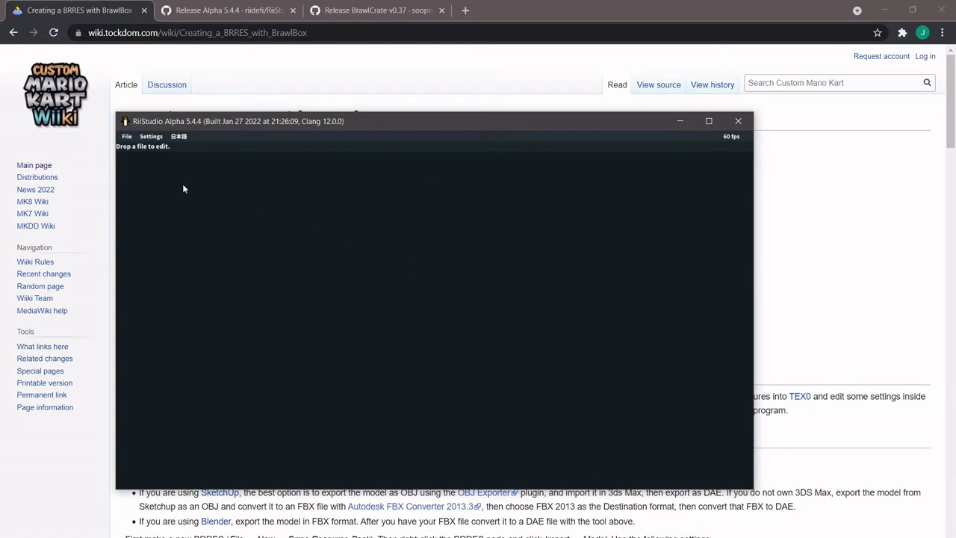
- Put RiiStudio away, switch to Blender, and select all three track meshes in the scene
{"action": "left_click", "coordinate": [679, 120]}
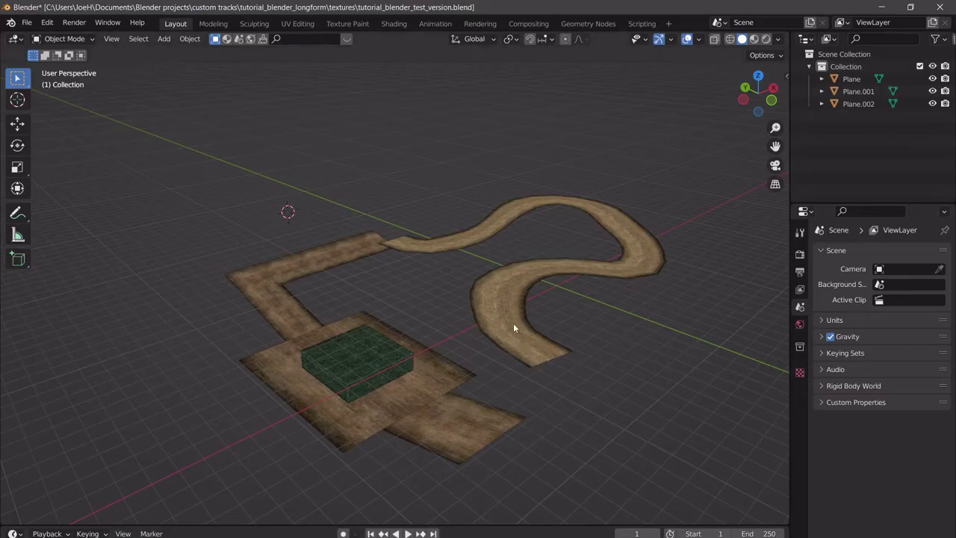
{"action": "key", "text": "a"}
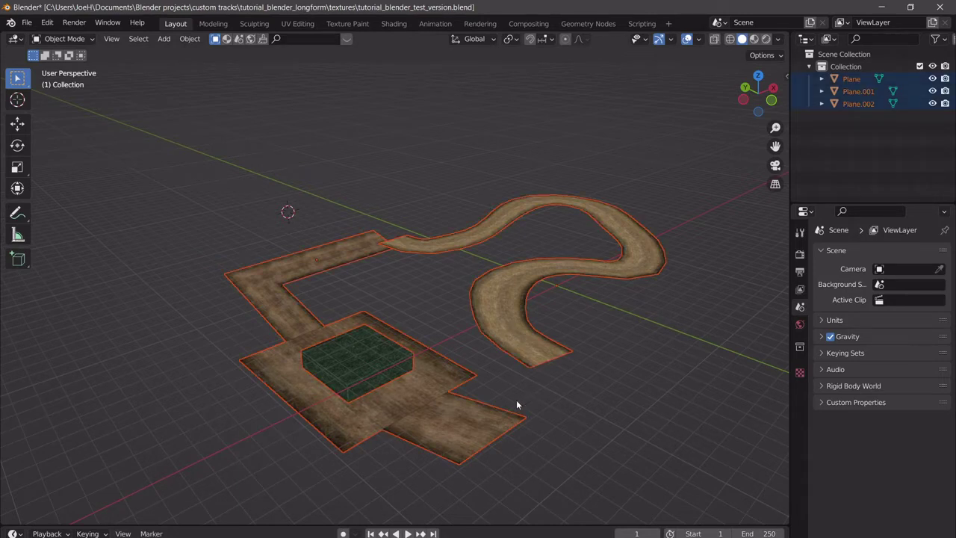
{"action": "middle_click_drag", "start_coordinate": [521, 408], "coordinate": [557, 401]}
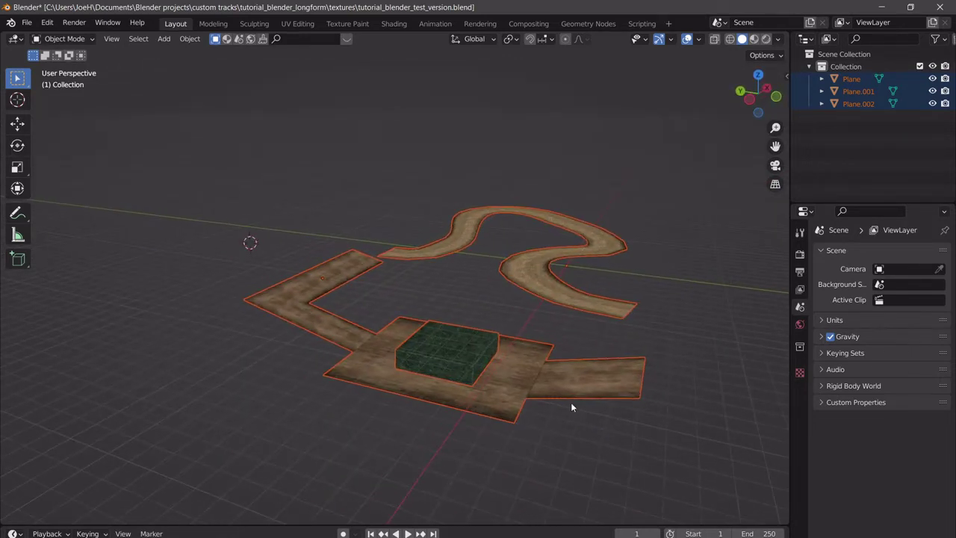
- Raise all three selected track meshes along the Z axis, well above the grid floor
{"action": "key", "text": "g"}
{"action": "key", "text": "z"}
{"action": "left_click", "coordinate": [585, 312]}
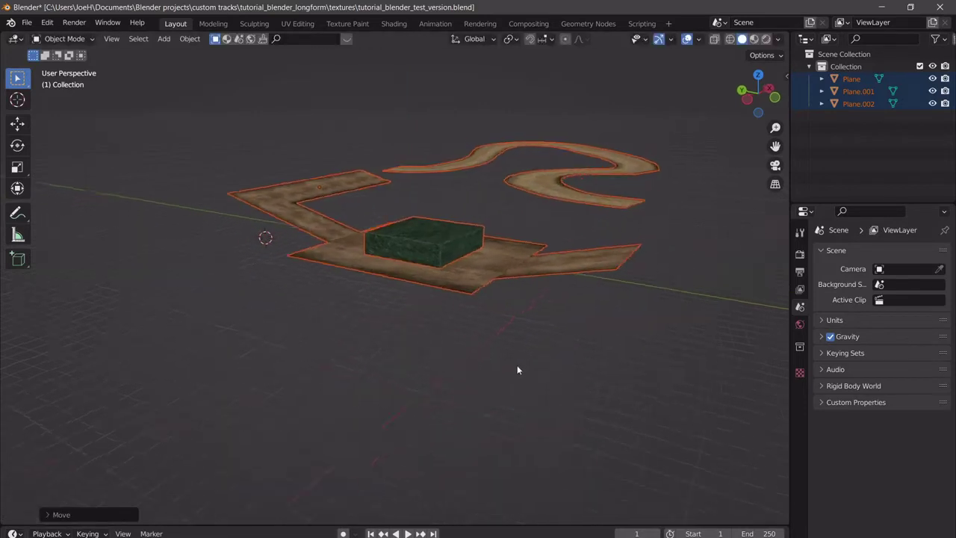
{"action": "middle_click_drag", "start_coordinate": [517, 364], "coordinate": [543, 329]}
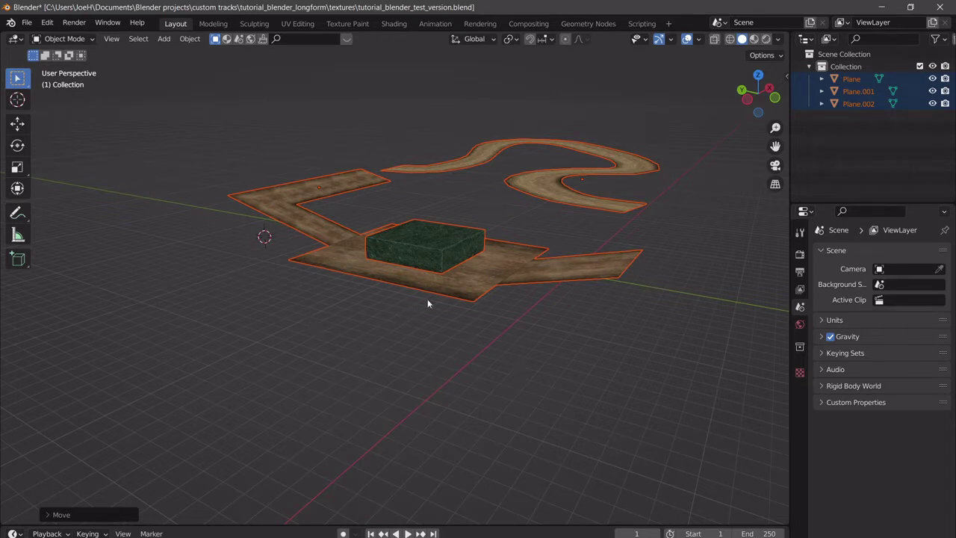
{"action": "key", "text": "g"}
{"action": "key", "text": "z"}
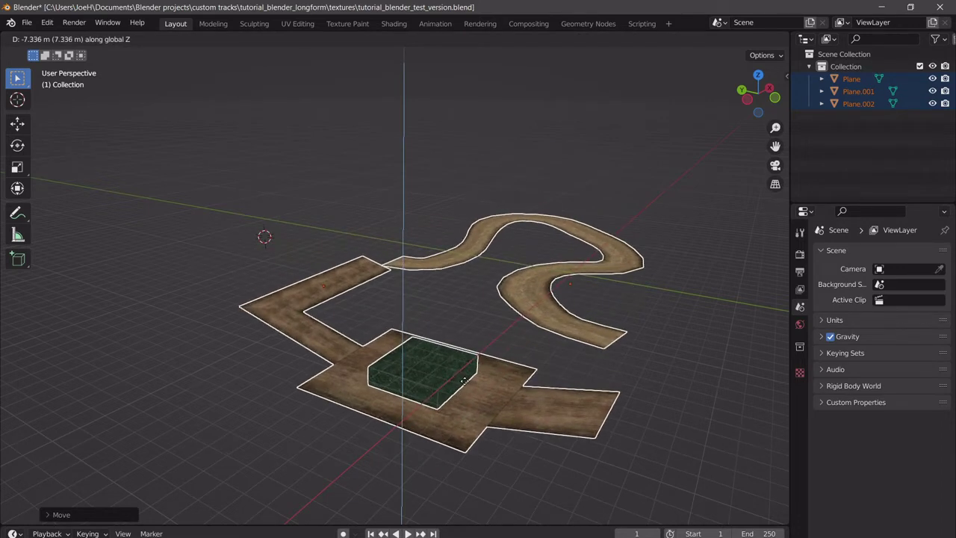
{"action": "key", "text": "Escape"}
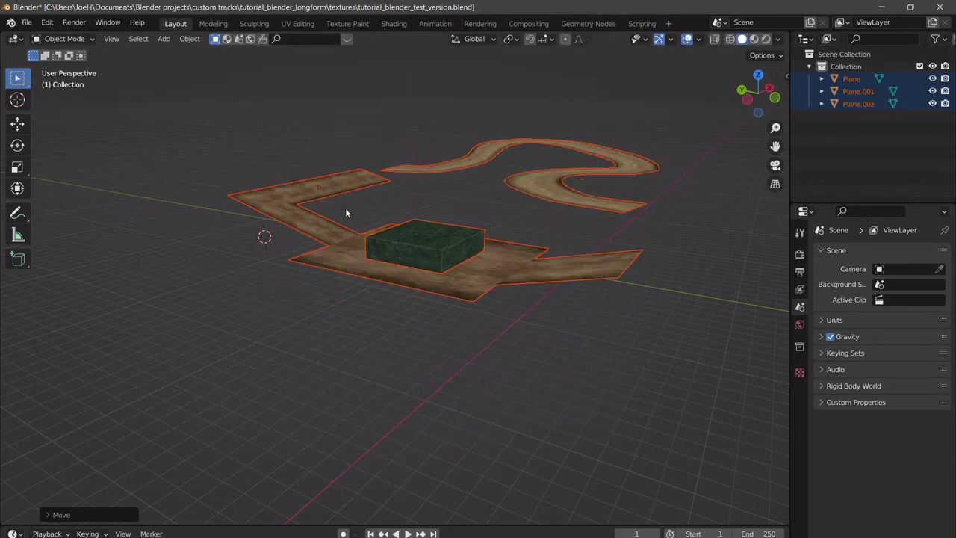
- Select one face on the curved road's near bend in Edit Mode, and show the viewport sidebar
{"action": "middle_click_drag", "start_coordinate": [355, 213], "coordinate": [360, 243]}
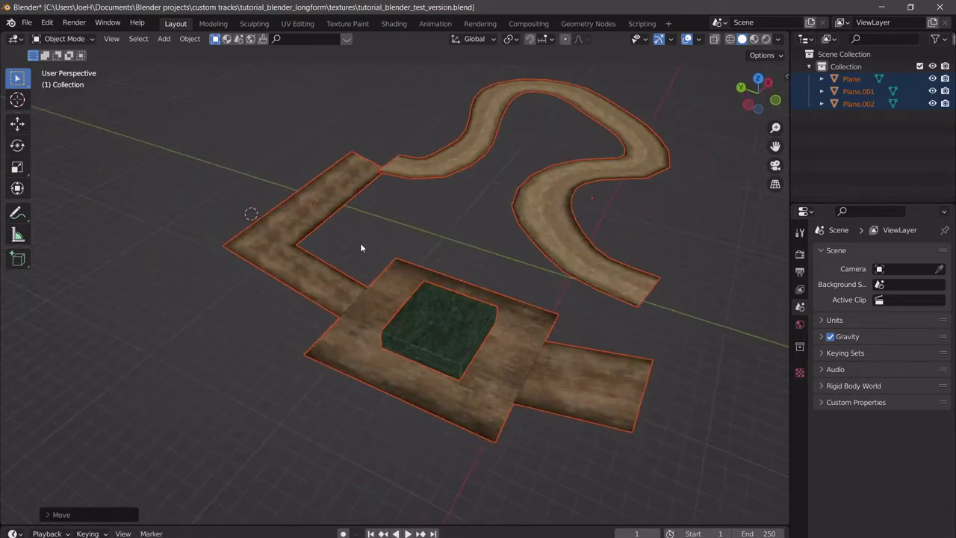
{"action": "left_click", "coordinate": [549, 231]}
{"action": "key", "text": "Tab"}
{"action": "left_click", "coordinate": [550, 230]}
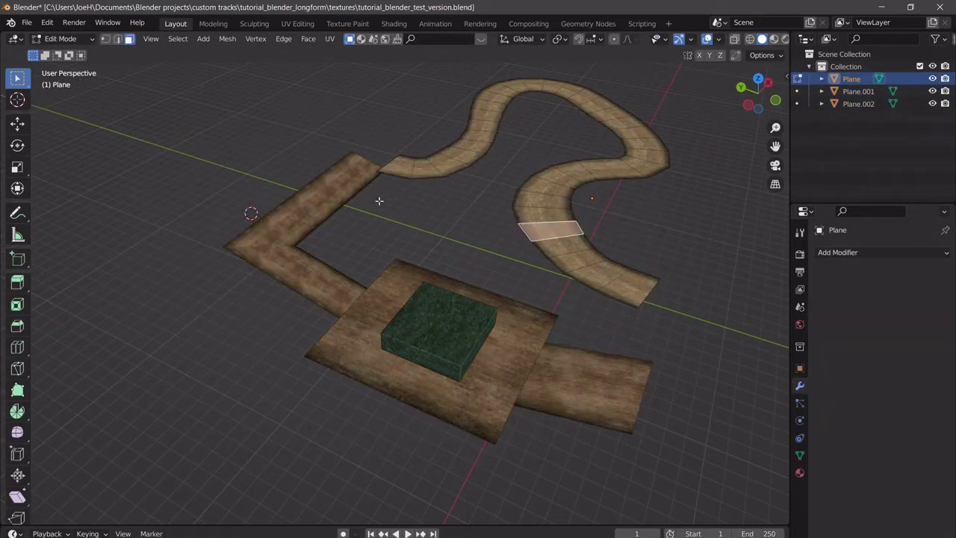
{"action": "middle_click_drag", "start_coordinate": [411, 210], "coordinate": [422, 297]}
{"action": "scroll", "coordinate": [388, 233], "scroll_direction": "up", "scroll_amount": 3}
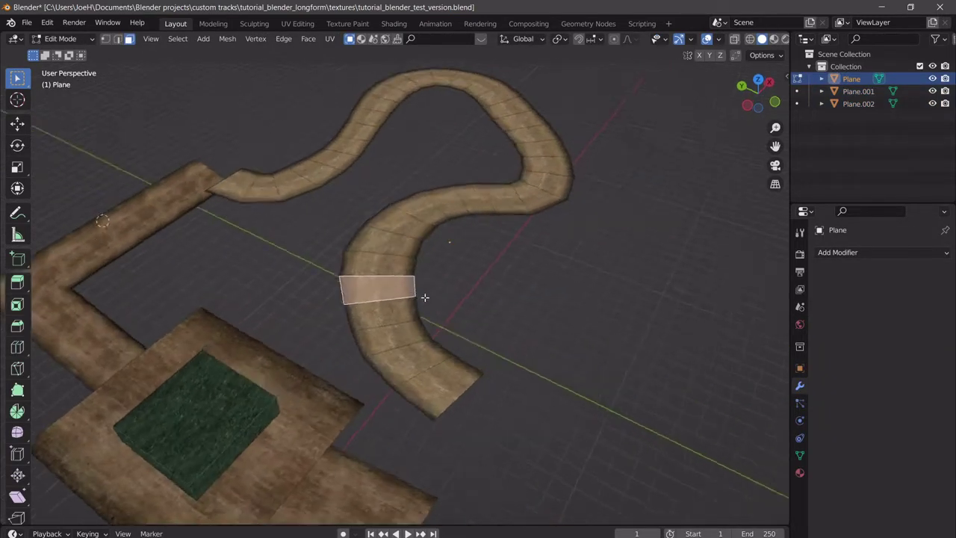
{"action": "key", "text": "n"}
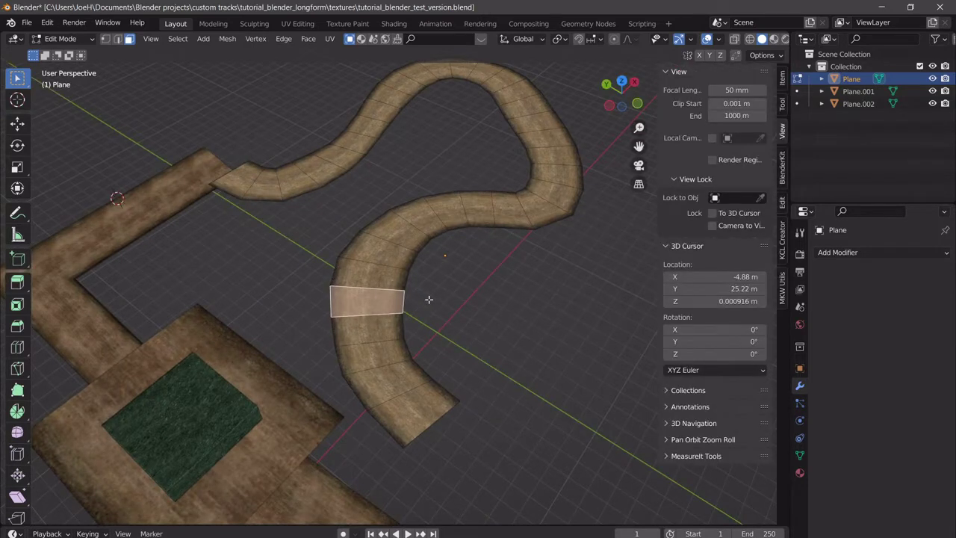
- Return to Object Mode, select all three track meshes, and enter Edit Mode on them together
{"action": "scroll", "coordinate": [428, 298], "scroll_direction": "down", "scroll_amount": 4}
{"action": "key", "text": "Tab"}
{"action": "middle_click_drag", "start_coordinate": [431, 299], "coordinate": [448, 342]}
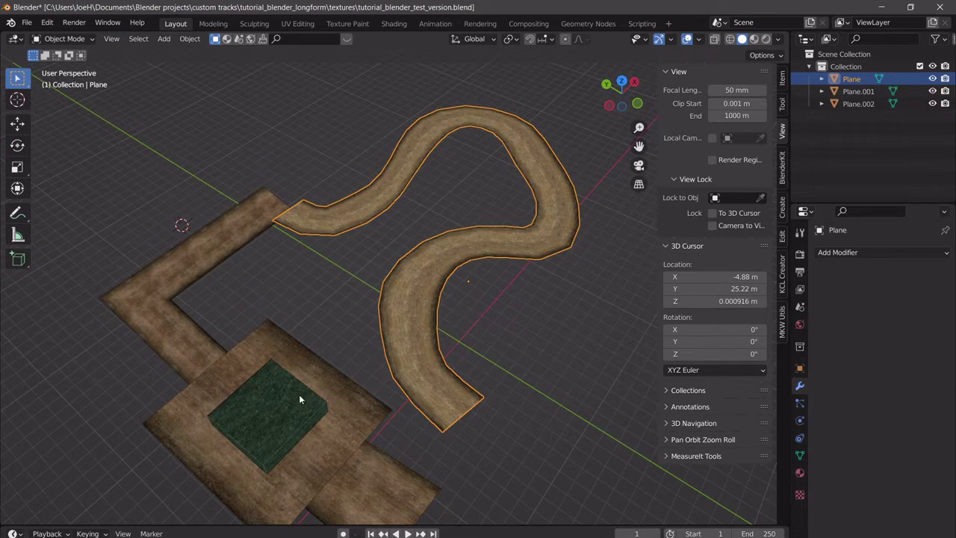
{"action": "key", "text": "a"}
{"action": "key", "text": "Tab"}
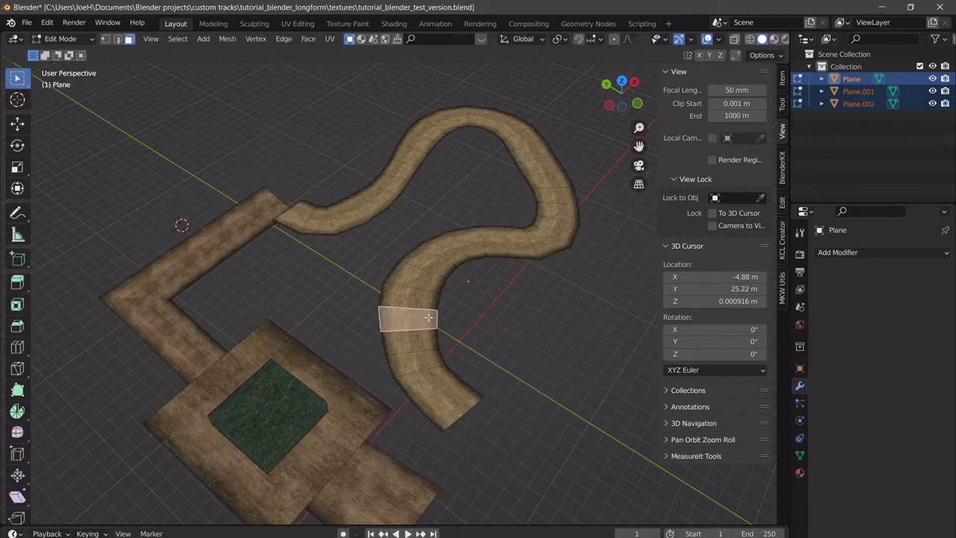
{"action": "scroll", "coordinate": [471, 324], "scroll_direction": "up", "scroll_amount": 4}
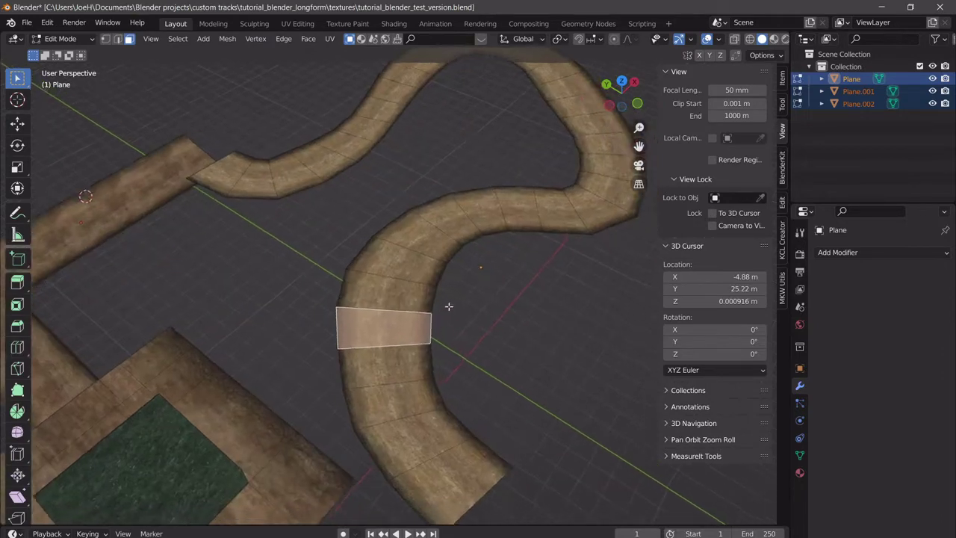
{"action": "scroll", "coordinate": [447, 284], "scroll_direction": "up", "scroll_amount": 5}
{"action": "scroll", "coordinate": [476, 286], "scroll_direction": "down", "scroll_amount": 5}
{"action": "middle_click_drag", "start_coordinate": [476, 286], "coordinate": [325, 415]}
- Switch to Chrome and search Google for "blender measure tool" in a new tab
{"action": "key", "text": "alt+Tab"}
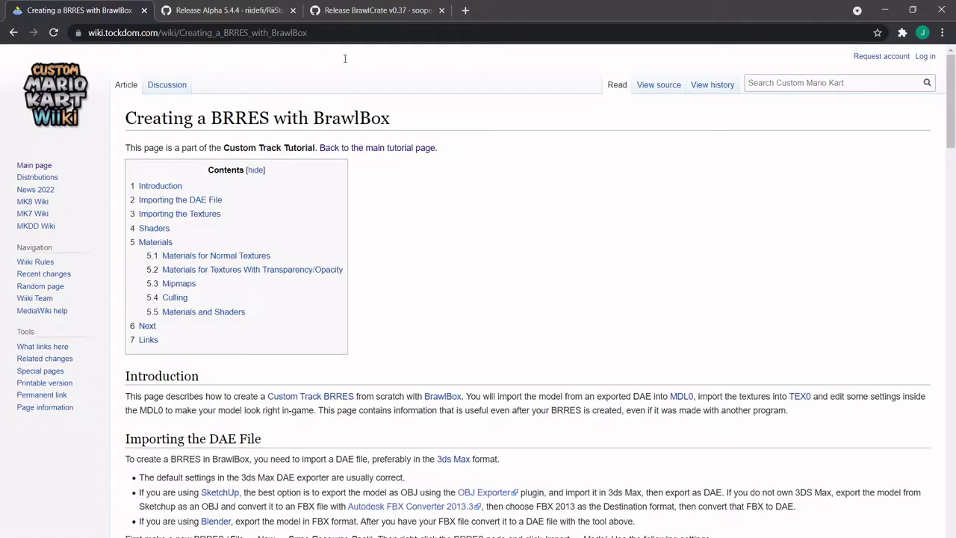
{"action": "left_click", "coordinate": [465, 9]}
{"action": "type", "text": "blender me"}
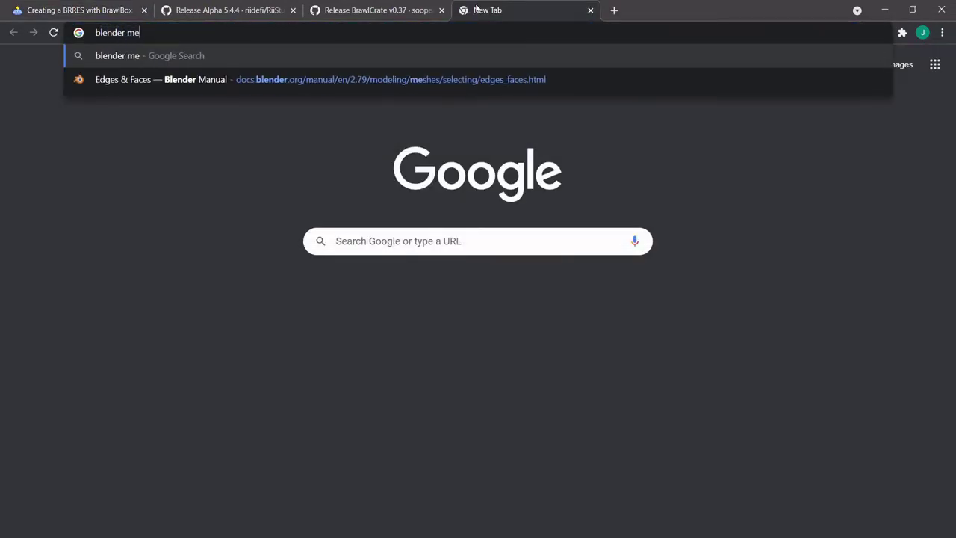
{"action": "type", "text": "asure tool"}
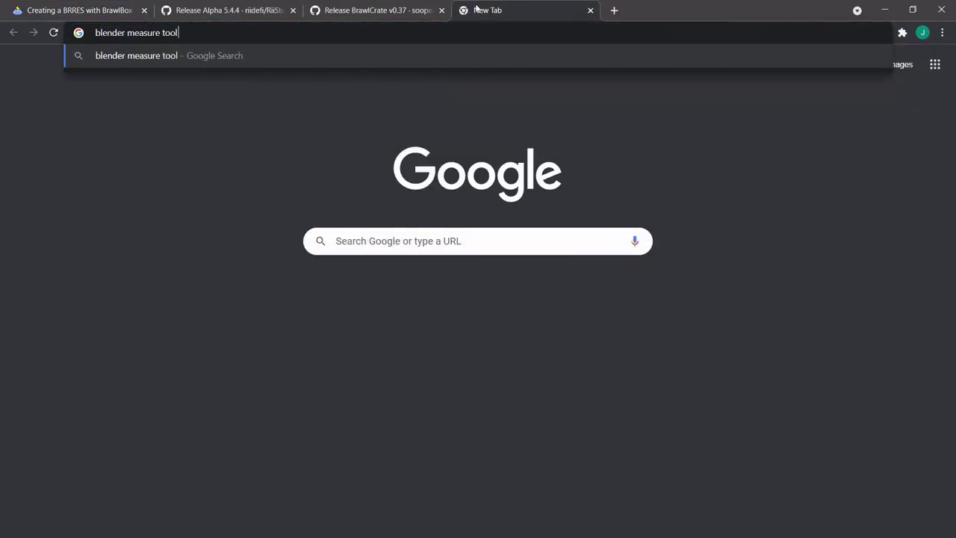
{"action": "key", "text": "Return"}
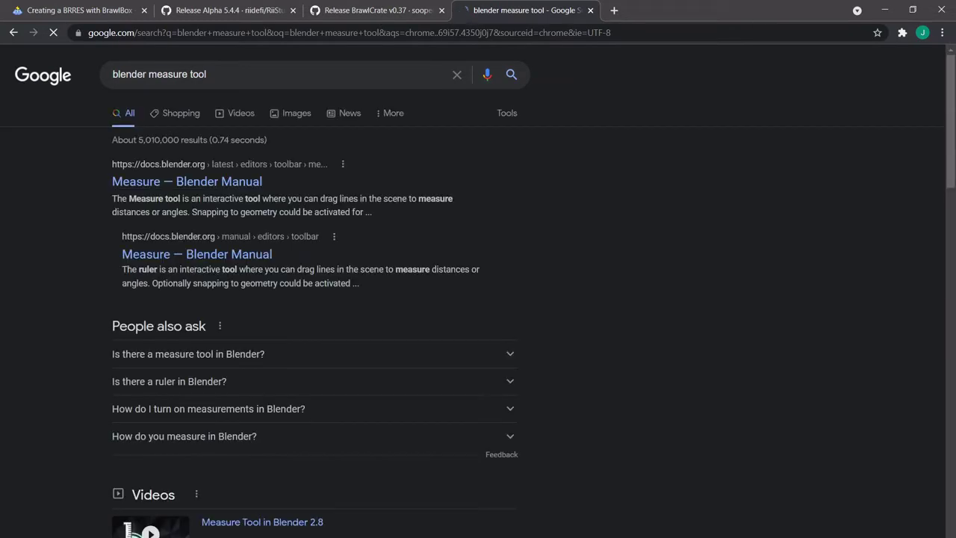
- Refine the search to "blender measureit tool" and open the MeasureIt page of the Blender Manual
{"action": "left_click", "coordinate": [390, 515]}
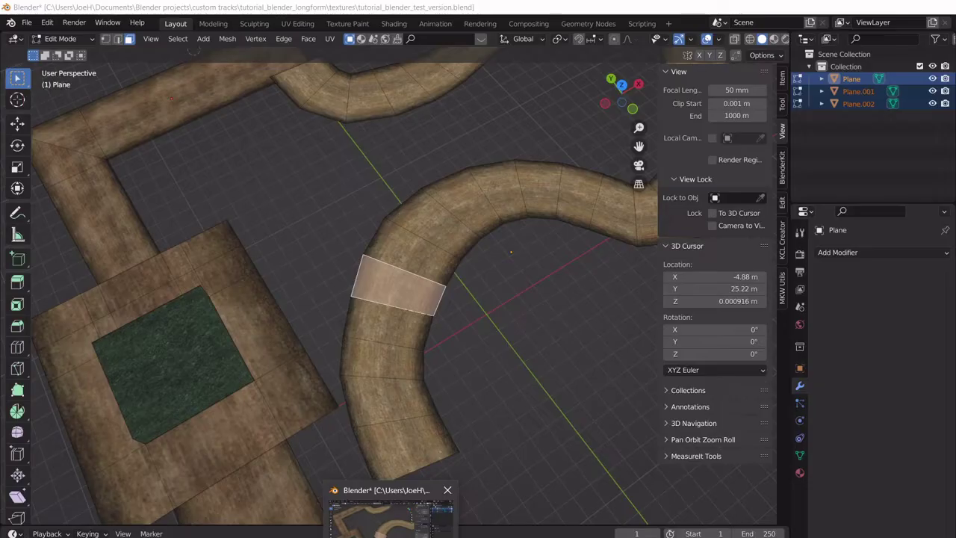
{"action": "key", "text": "alt+Tab"}
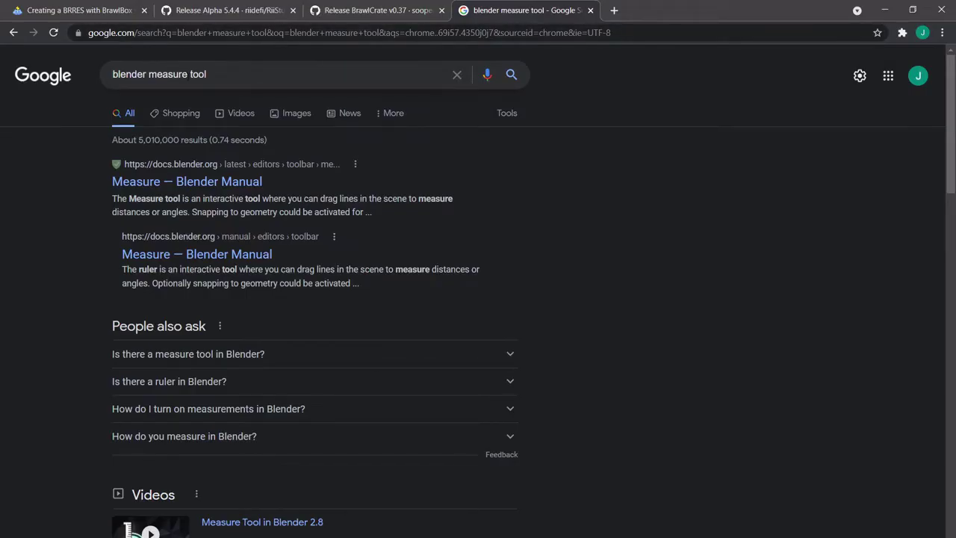
{"action": "left_click", "coordinate": [190, 74]}
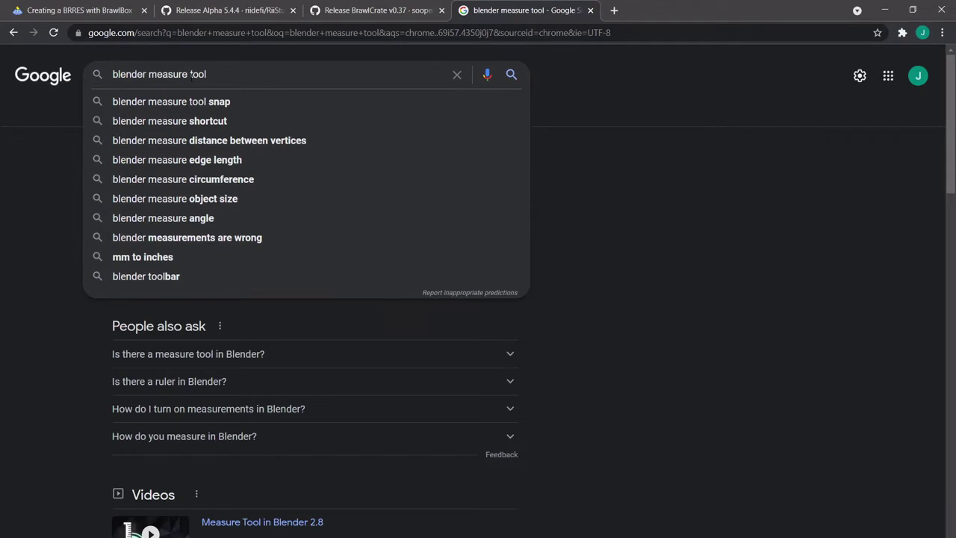
{"action": "type", "text": "it"}
{"action": "key", "text": "Return"}
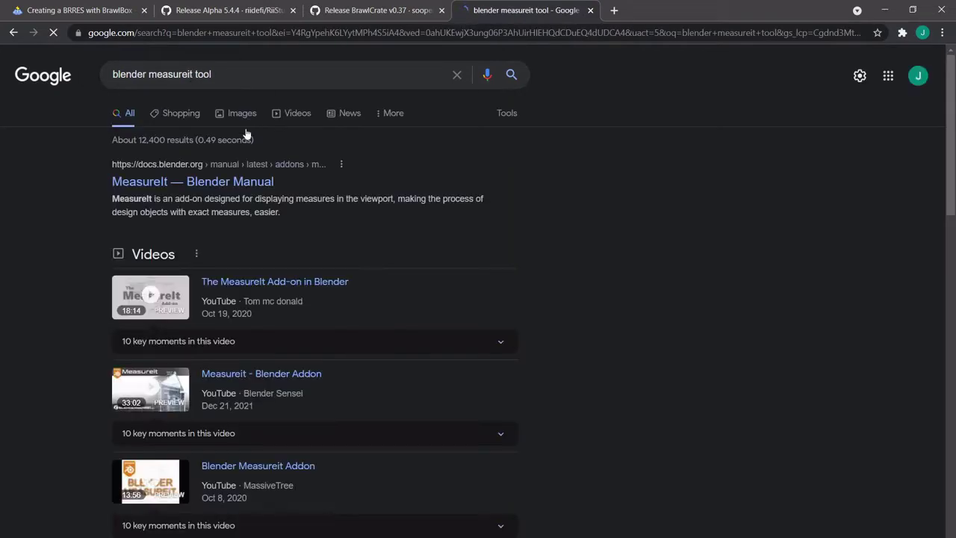
{"action": "left_click", "coordinate": [236, 181]}
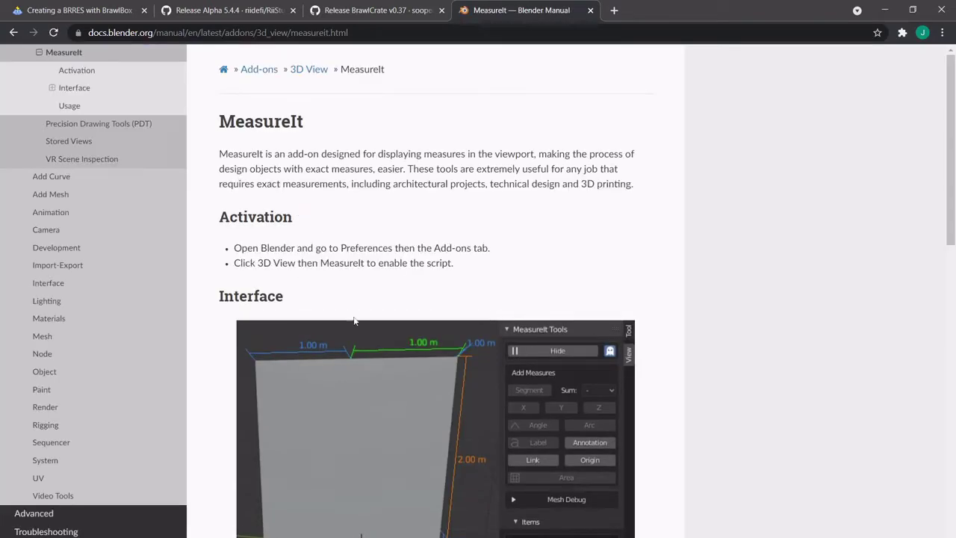
- Switch to Blender, look up the MeasureIt add-on in the add-on preferences, and close the preferences
{"action": "key", "text": "alt+Tab"}
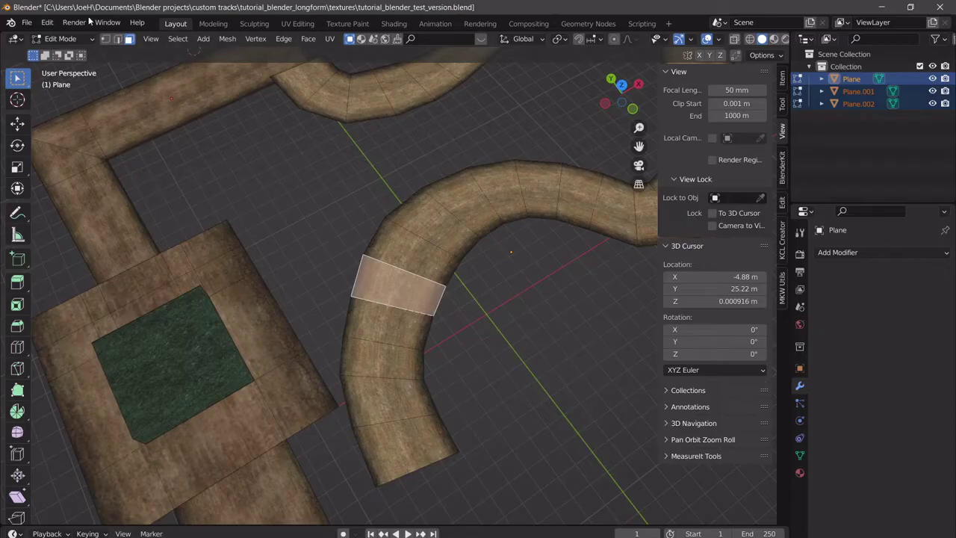
{"action": "left_click", "coordinate": [47, 22]}
{"action": "left_click", "coordinate": [82, 199]}
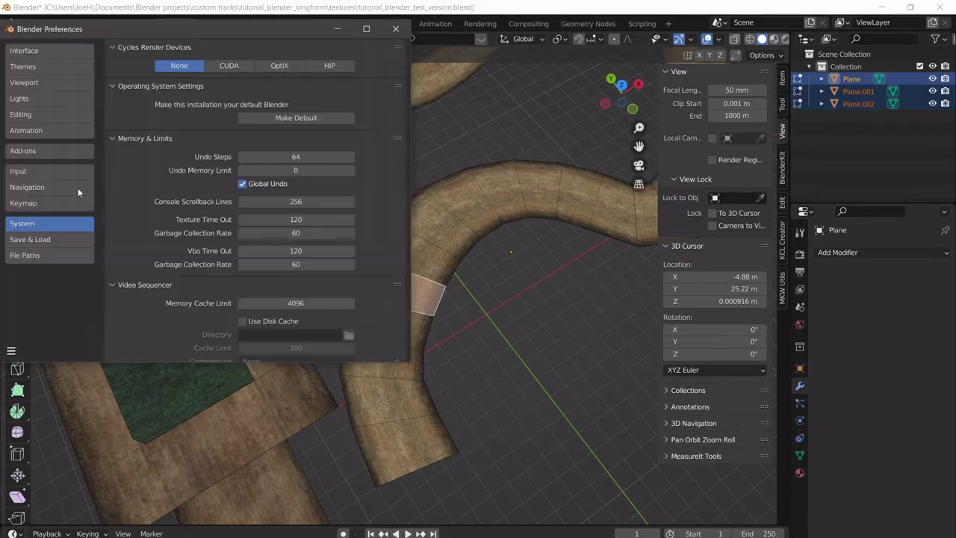
{"action": "left_click", "coordinate": [33, 150]}
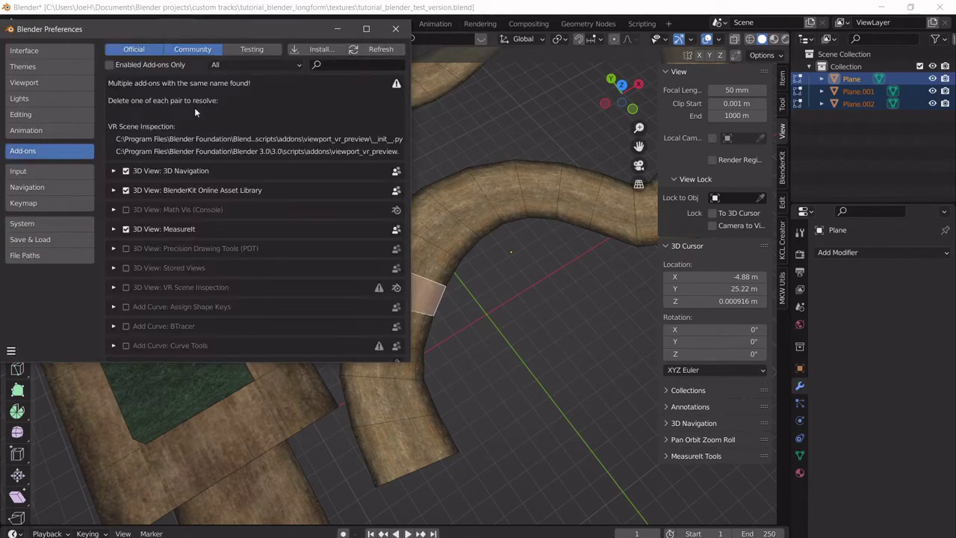
{"action": "left_click", "coordinate": [355, 65]}
{"action": "type", "text": "measure"}
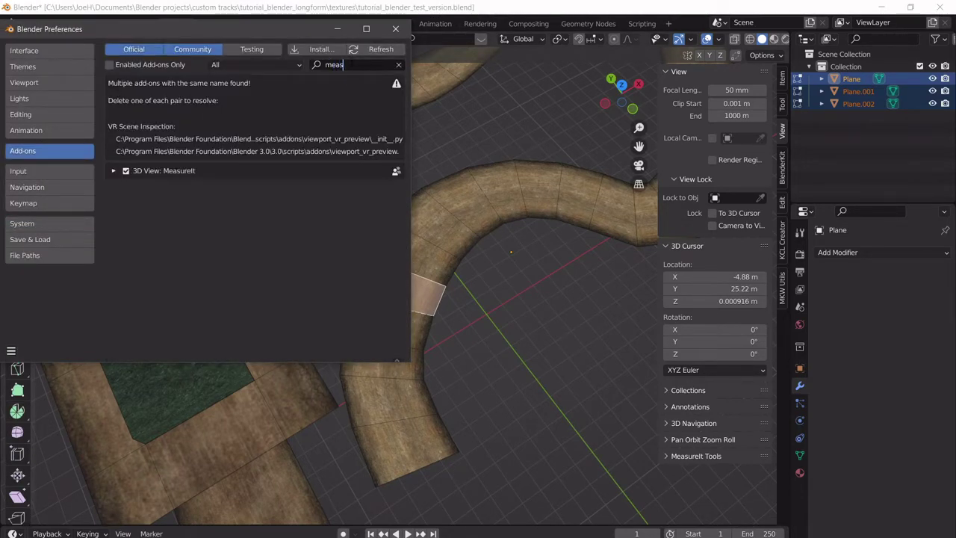
{"action": "left_click", "coordinate": [394, 30]}
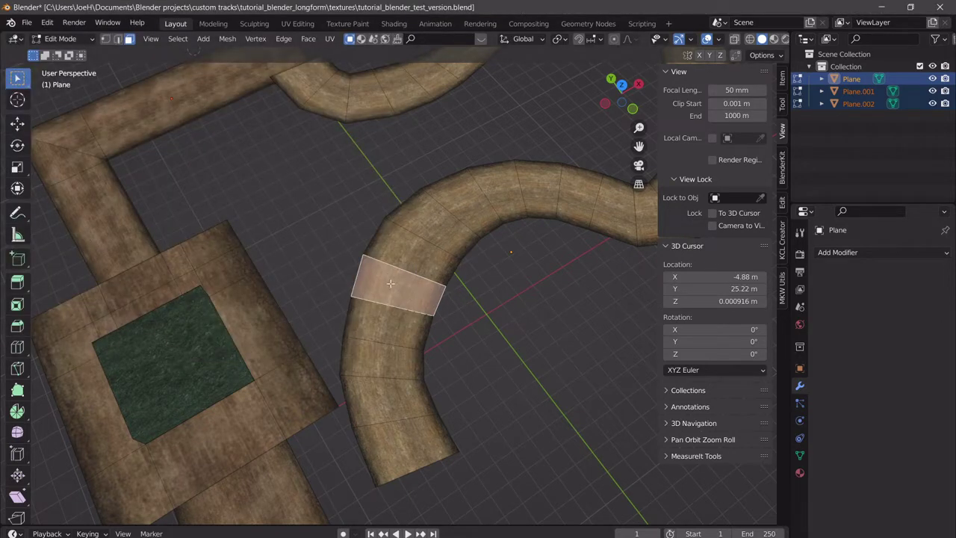
- In edge selection mode, select crosswise edges on the curved road's bends, at the angled road's corner, and on two sides of the square platform
{"action": "left_click", "coordinate": [122, 41]}
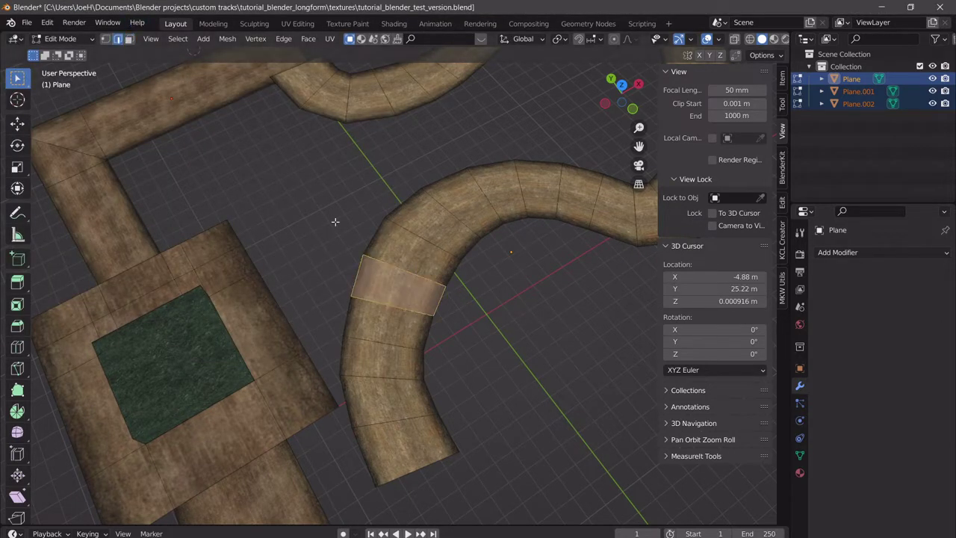
{"action": "left_click", "coordinate": [410, 271]}
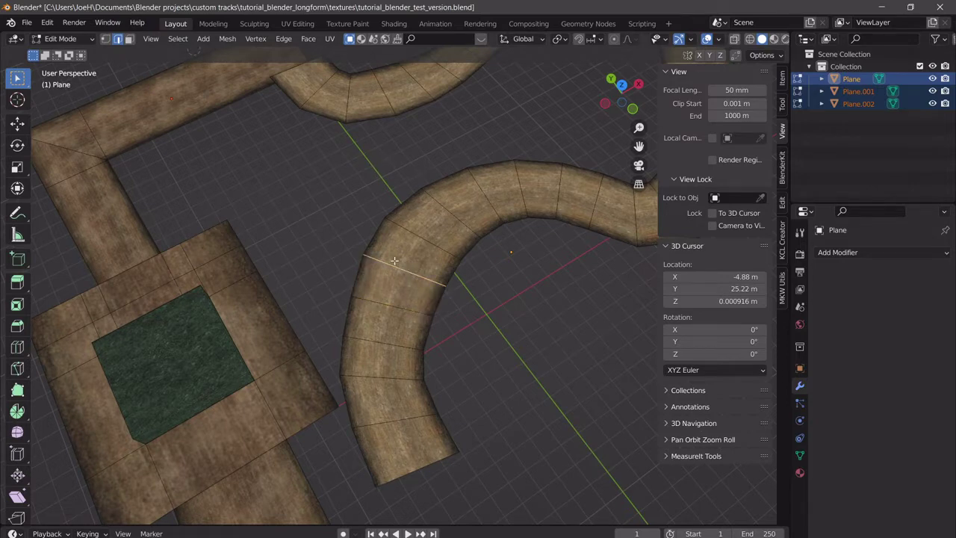
{"action": "middle_click_drag", "start_coordinate": [394, 262], "coordinate": [471, 291]}
{"action": "middle_click_drag", "start_coordinate": [396, 279], "coordinate": [314, 259]}
{"action": "key", "text": "Home"}
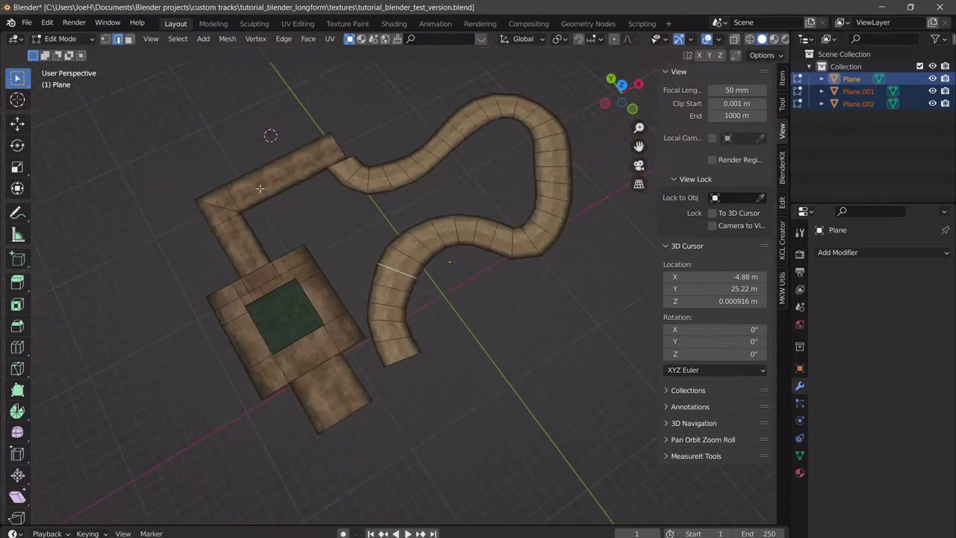
{"action": "left_click", "coordinate": [230, 200], "text": "shift"}
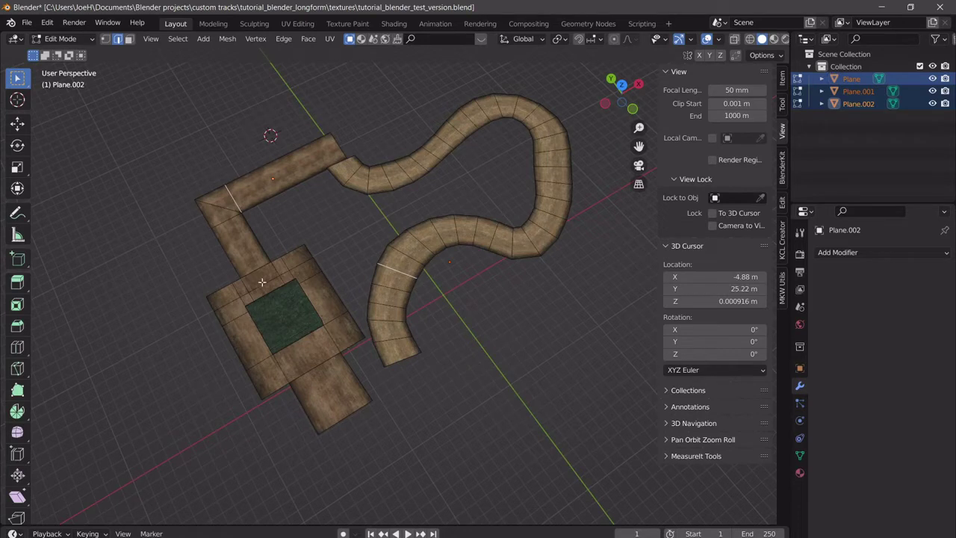
{"action": "left_click", "coordinate": [262, 282], "text": "shift"}
{"action": "left_click", "coordinate": [323, 366], "text": "shift"}
{"action": "middle_click_drag", "start_coordinate": [486, 266], "coordinate": [455, 272]}
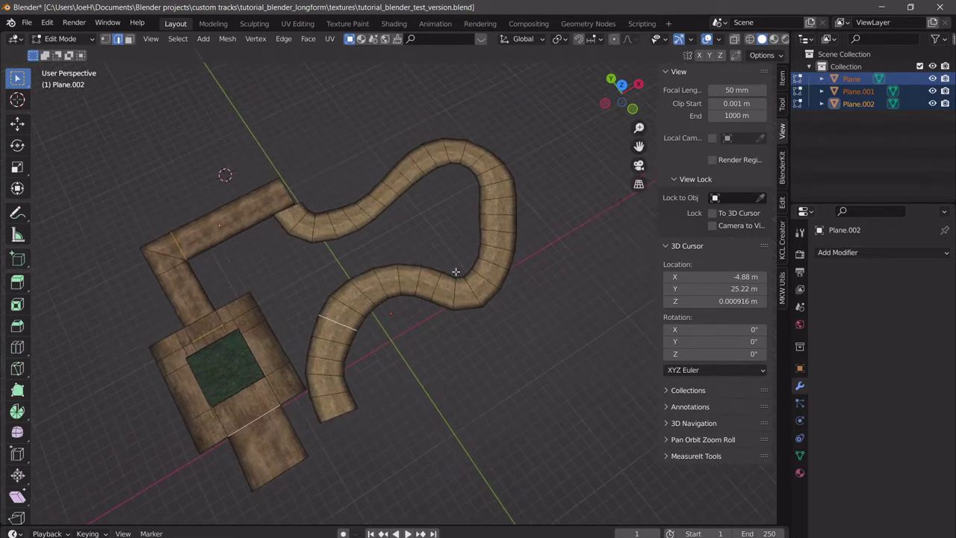
{"action": "left_click", "coordinate": [495, 171], "text": "shift"}
{"action": "left_click", "coordinate": [444, 151], "text": "shift"}
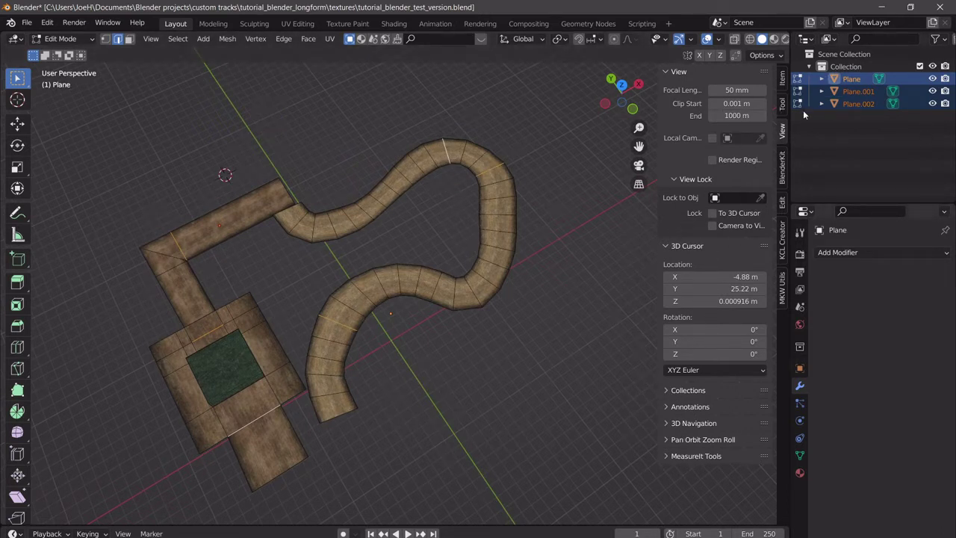
- Turn on the MeasureIt display, add segment measurements to the curved road's selected edges, and return to Object Mode
{"action": "left_click", "coordinate": [671, 459]}
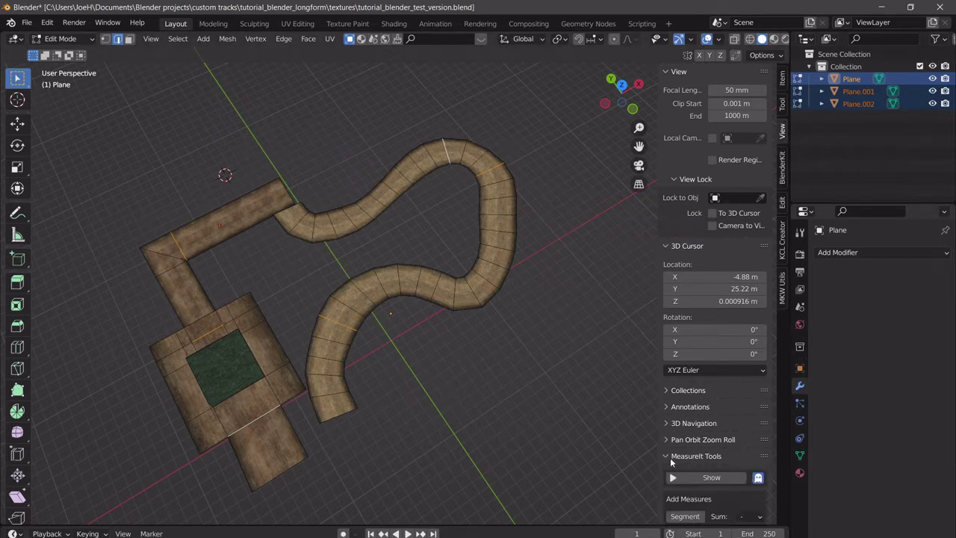
{"action": "scroll", "coordinate": [670, 463], "scroll_direction": "down", "scroll_amount": 4}
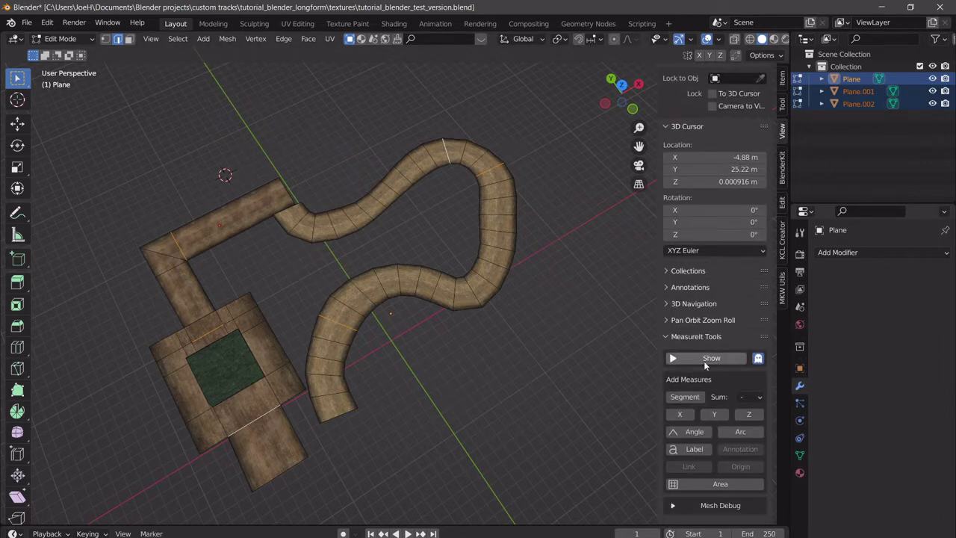
{"action": "left_click", "coordinate": [703, 360]}
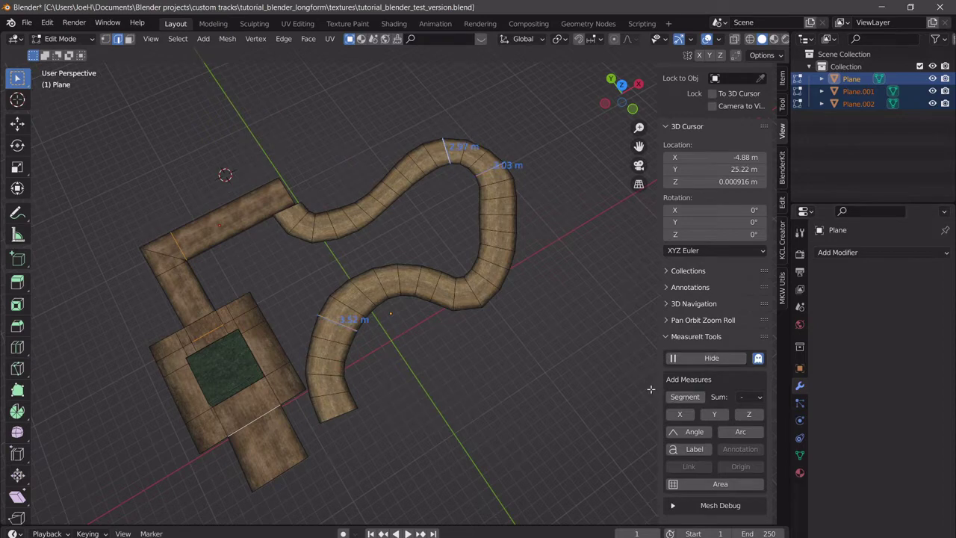
{"action": "middle_click_drag", "start_coordinate": [432, 365], "coordinate": [425, 304]}
{"action": "middle_click_drag", "start_coordinate": [462, 285], "coordinate": [444, 339], "text": "shift"}
{"action": "key", "text": "Tab"}
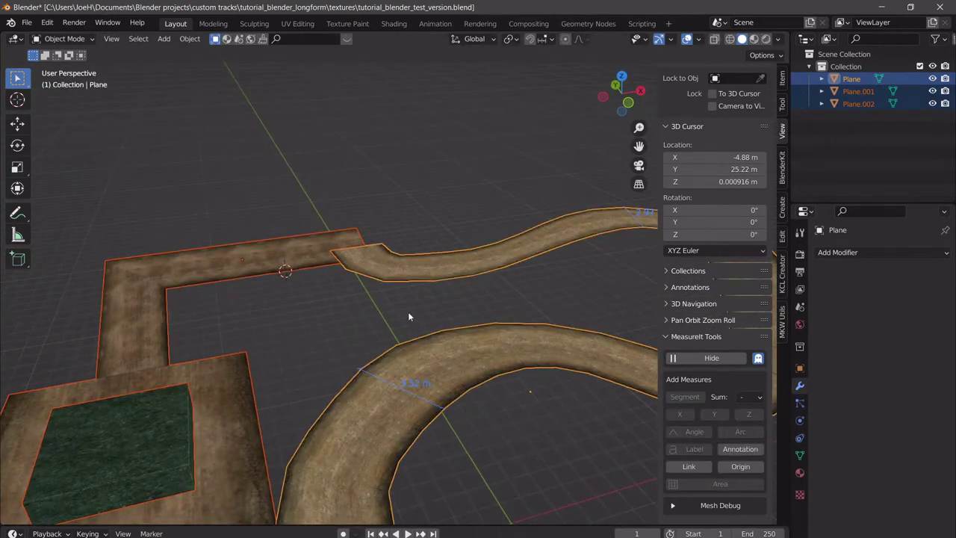
- Add segment measurements to the crosswise edge at the angled road's corner and the platform edge meeting the short road, returning to Object Mode
{"action": "middle_click_drag", "start_coordinate": [408, 312], "coordinate": [545, 370]}
{"action": "left_click", "coordinate": [364, 318]}
{"action": "key", "text": "Tab"}
{"action": "left_click", "coordinate": [342, 345]}
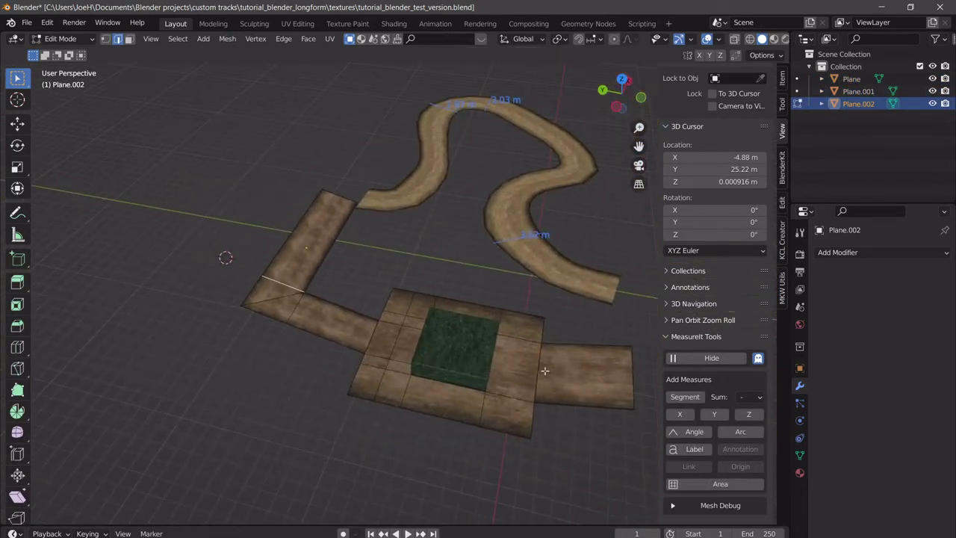
{"action": "left_click", "coordinate": [545, 371], "text": "shift"}
{"action": "left_click", "coordinate": [684, 397]}
{"action": "scroll", "coordinate": [512, 345], "scroll_direction": "up", "scroll_amount": 2}
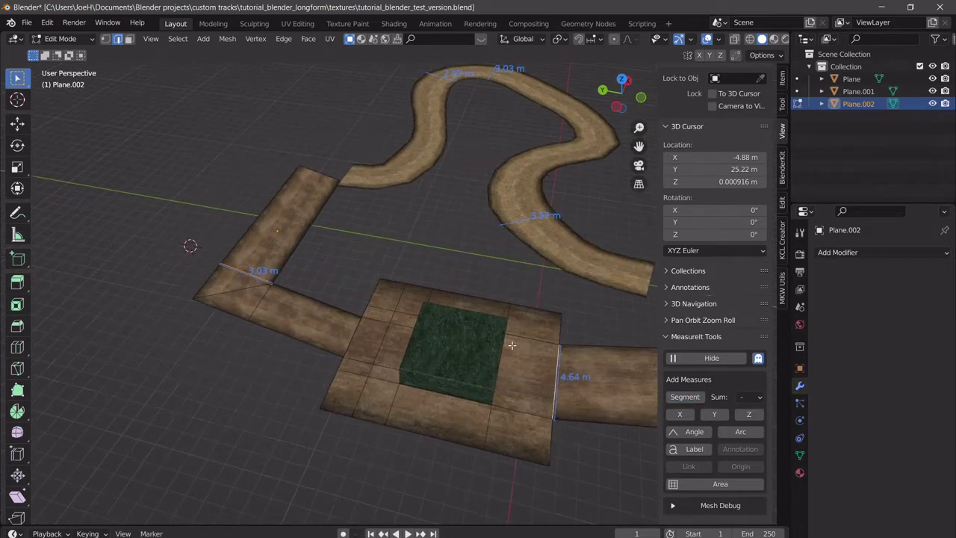
{"action": "scroll", "coordinate": [511, 344], "scroll_direction": "up", "scroll_amount": 4}
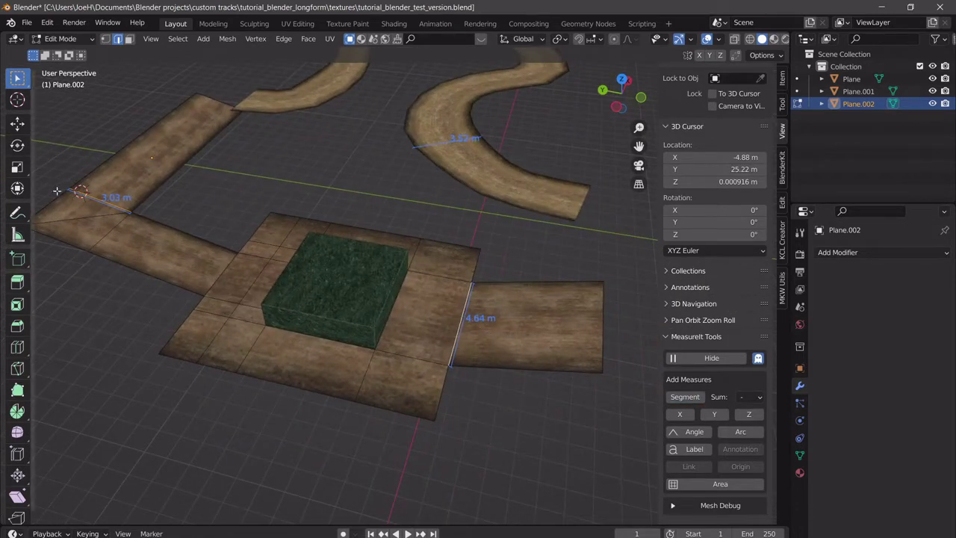
{"action": "key", "text": "Tab"}
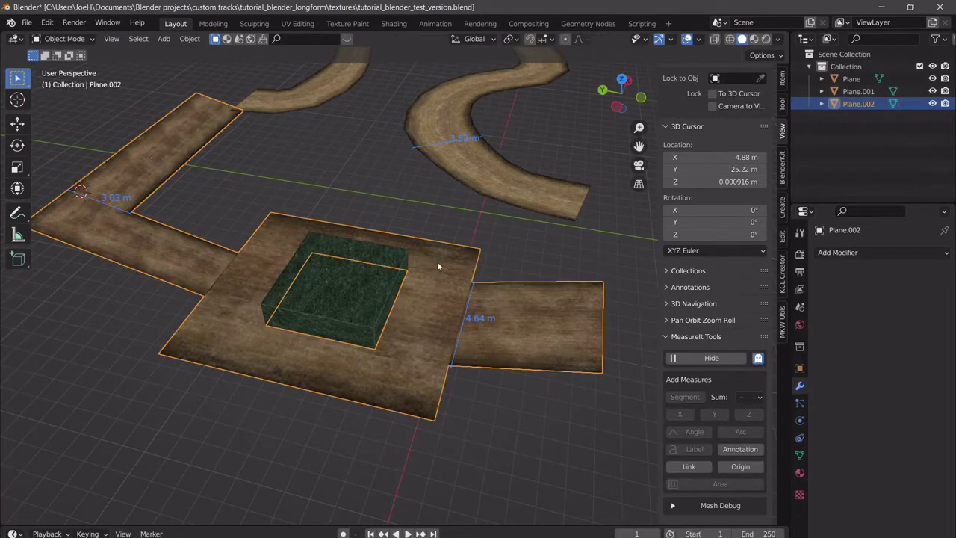
- Try to scale the angled road with its platform and the curved road together by a factor of 5
{"action": "scroll", "coordinate": [437, 266], "scroll_direction": "down", "scroll_amount": 3}
{"action": "left_click", "coordinate": [454, 207], "text": "shift"}
{"action": "key", "text": "s"}
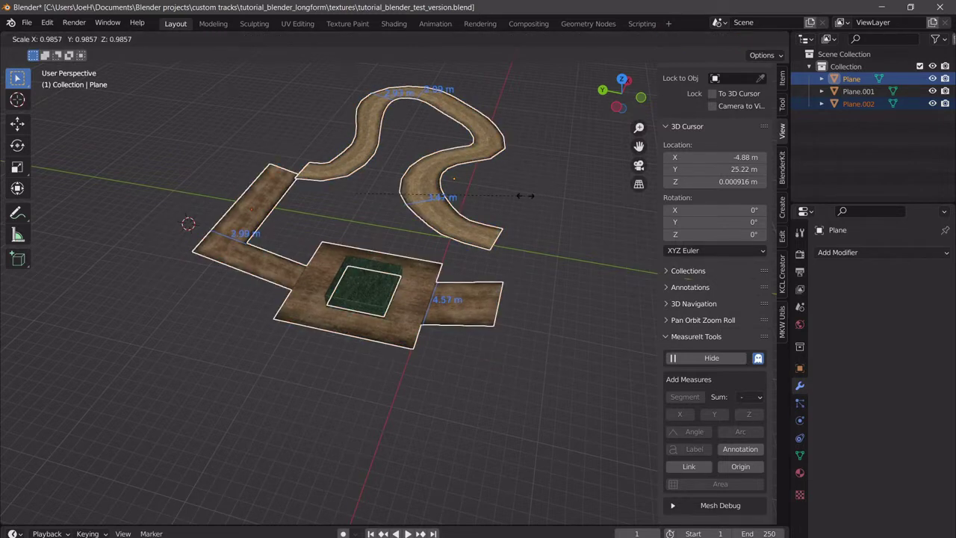
{"action": "type", "text": "5"}
{"action": "key", "text": "Return"}
{"action": "scroll", "coordinate": [502, 202], "scroll_direction": "down", "scroll_amount": 4}
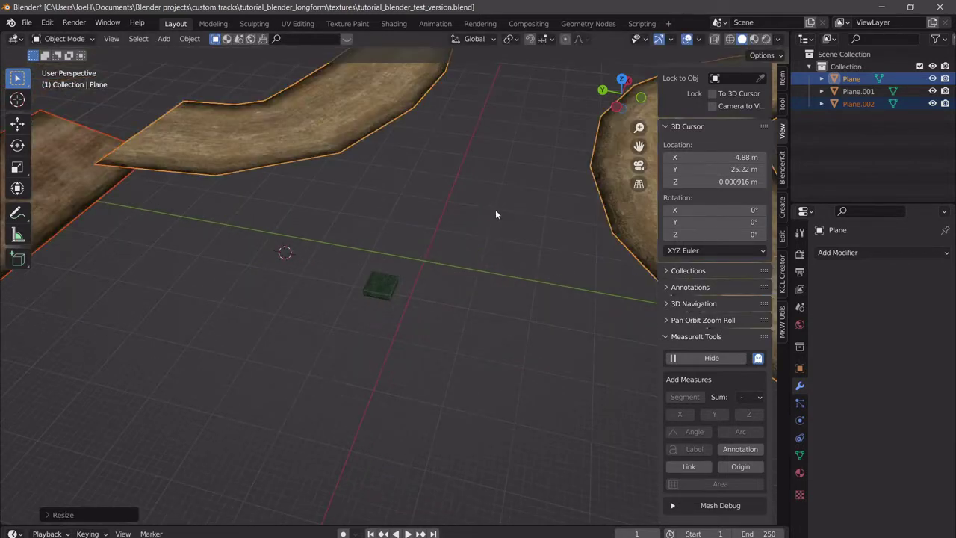
- Add the green block to the selection and scale all three track meshes by a factor of 10
{"action": "scroll", "coordinate": [490, 213], "scroll_direction": "down", "scroll_amount": 5}
{"action": "left_click", "coordinate": [465, 254], "text": "shift"}
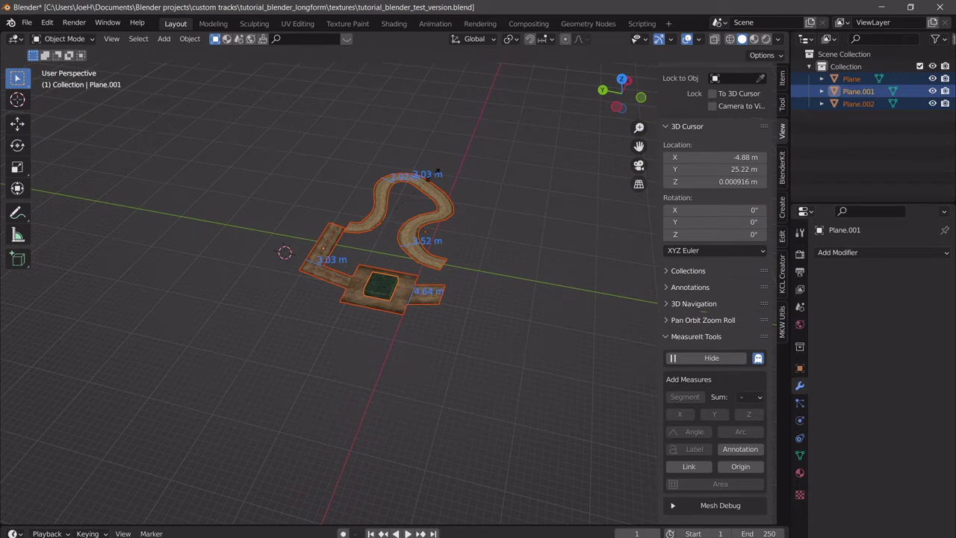
{"action": "type", "text": "s10"}
{"action": "key", "text": "Return"}
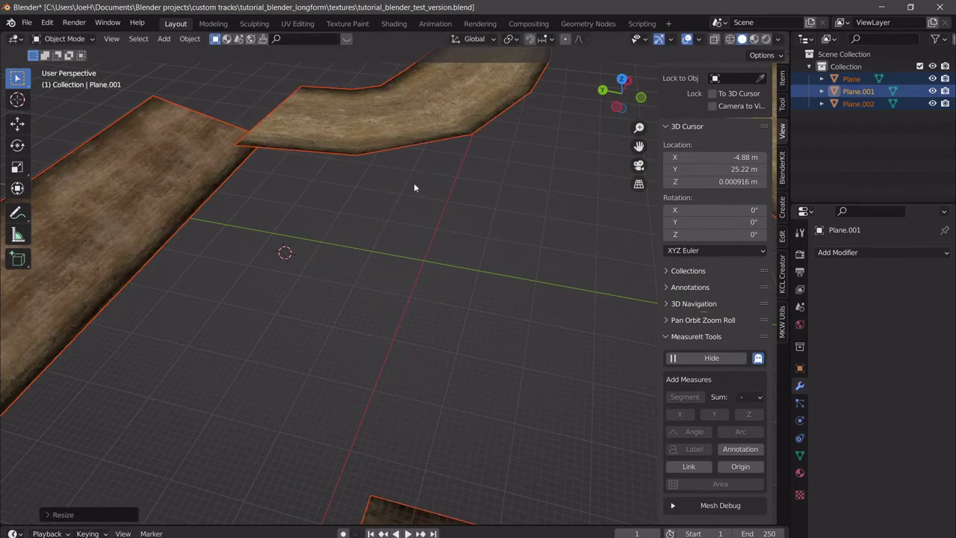
{"action": "scroll", "coordinate": [388, 251], "scroll_direction": "down", "scroll_amount": 6}
{"action": "scroll", "coordinate": [420, 252], "scroll_direction": "up", "scroll_amount": 6}
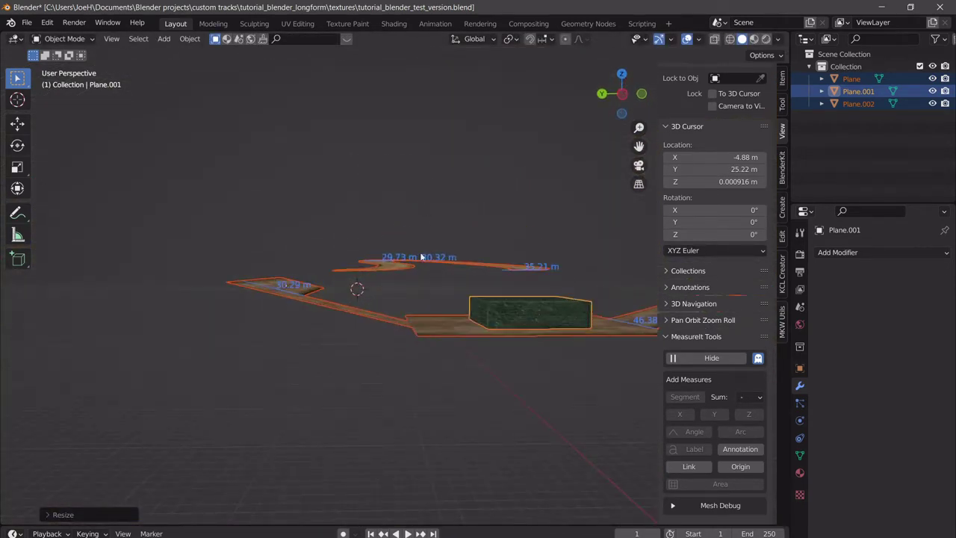
- Move the three selected track meshes vertically along the Z axis
{"action": "key", "text": "g"}
{"action": "key", "text": "z"}
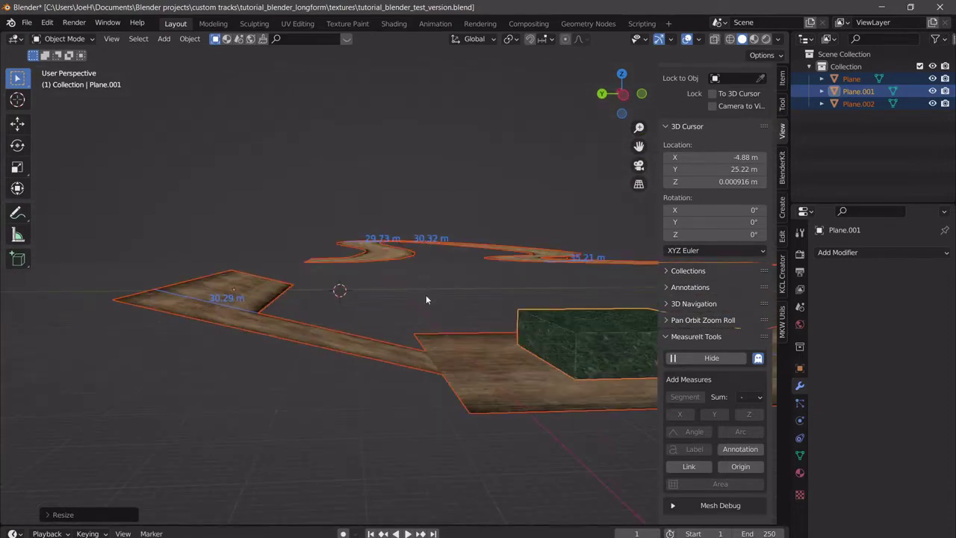
{"action": "left_click", "coordinate": [438, 272]}
{"action": "middle_click_drag", "start_coordinate": [438, 272], "coordinate": [440, 242]}
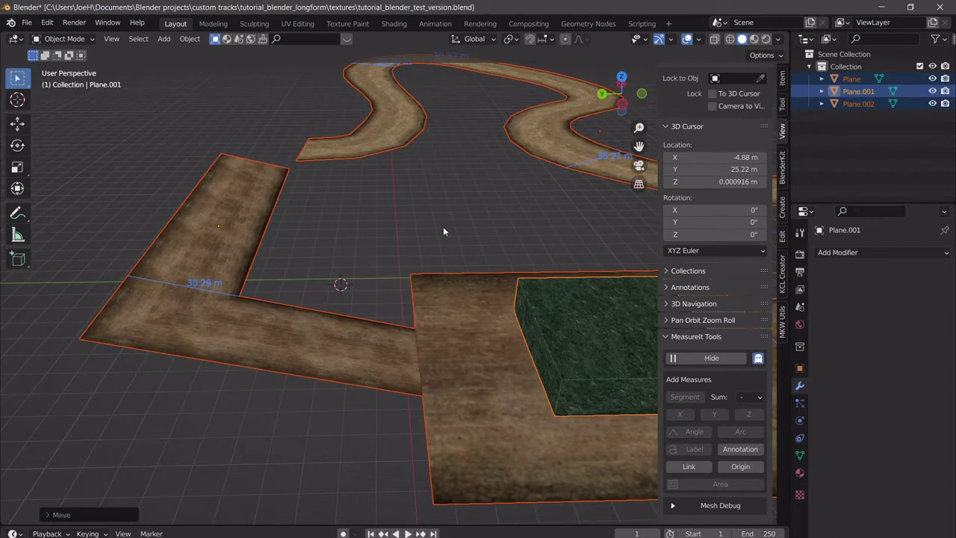
{"action": "scroll", "coordinate": [443, 230], "scroll_direction": "down", "scroll_amount": 4}
{"action": "middle_click_drag", "start_coordinate": [423, 238], "coordinate": [426, 294]}
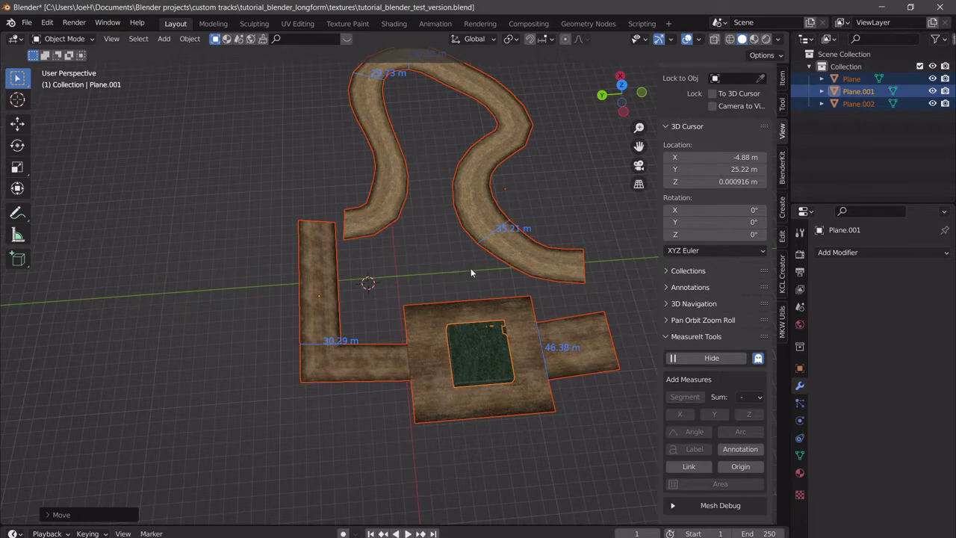
- Switch to the top view and scale the three track meshes up by a factor of about 1.07
{"action": "middle_click_drag", "start_coordinate": [471, 273], "coordinate": [407, 279]}
{"action": "left_click", "coordinate": [622, 84]}
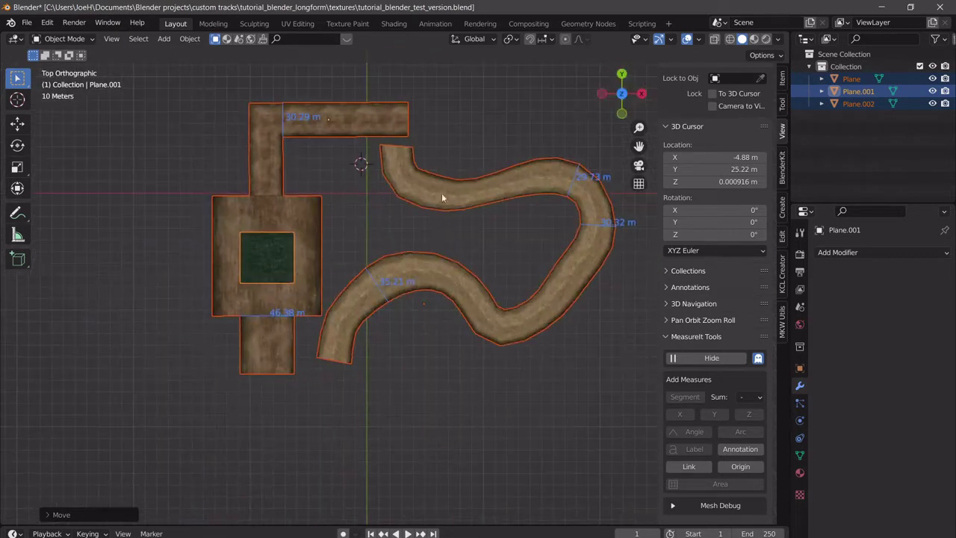
{"action": "scroll", "coordinate": [489, 280], "scroll_direction": "down", "scroll_amount": 2}
{"action": "scroll", "coordinate": [419, 277], "scroll_direction": "up", "scroll_amount": 3}
{"action": "scroll", "coordinate": [383, 254], "scroll_direction": "down", "scroll_amount": 1}
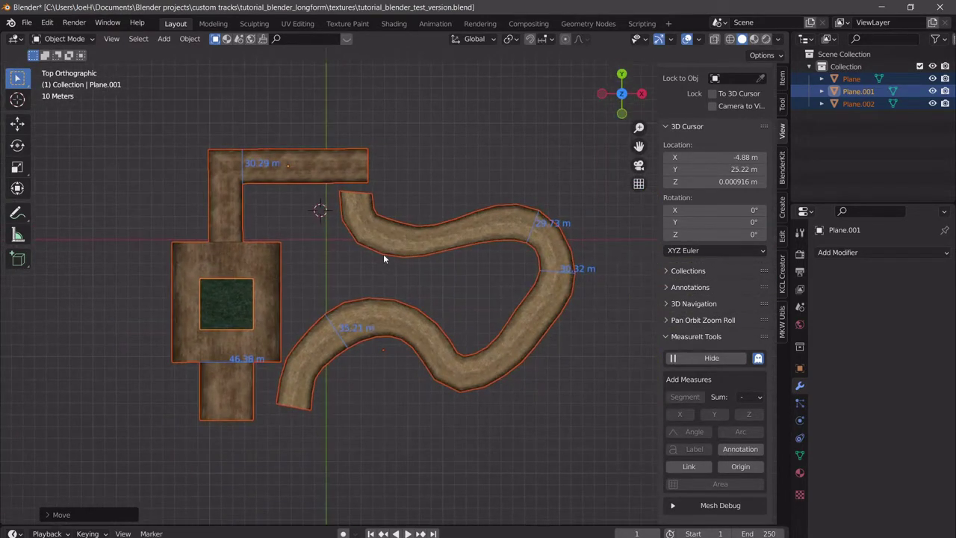
{"action": "scroll", "coordinate": [481, 303], "scroll_direction": "up", "scroll_amount": 1}
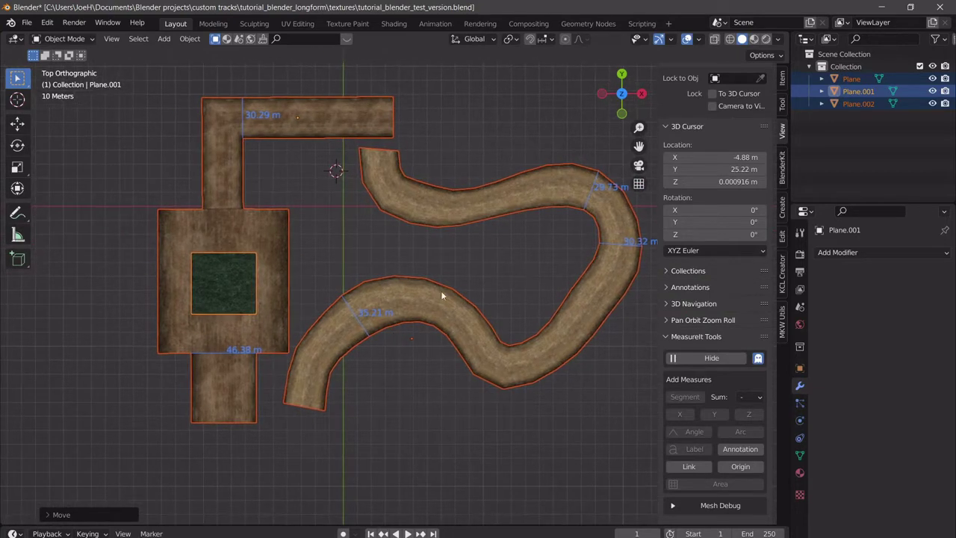
{"action": "middle_click_drag", "start_coordinate": [441, 296], "coordinate": [423, 282], "text": "shift"}
{"action": "middle_click_drag", "start_coordinate": [187, 139], "coordinate": [293, 159], "text": "shift"}
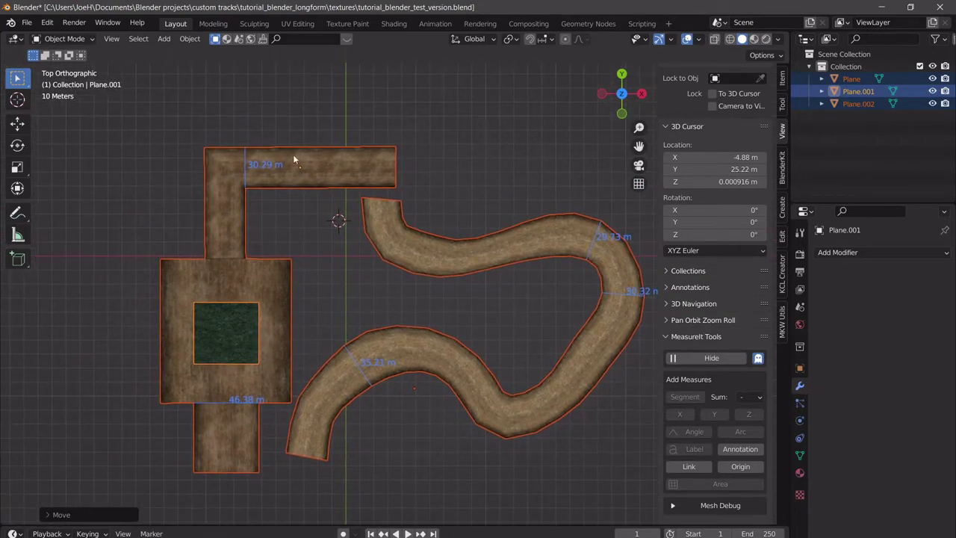
{"action": "key", "text": "s"}
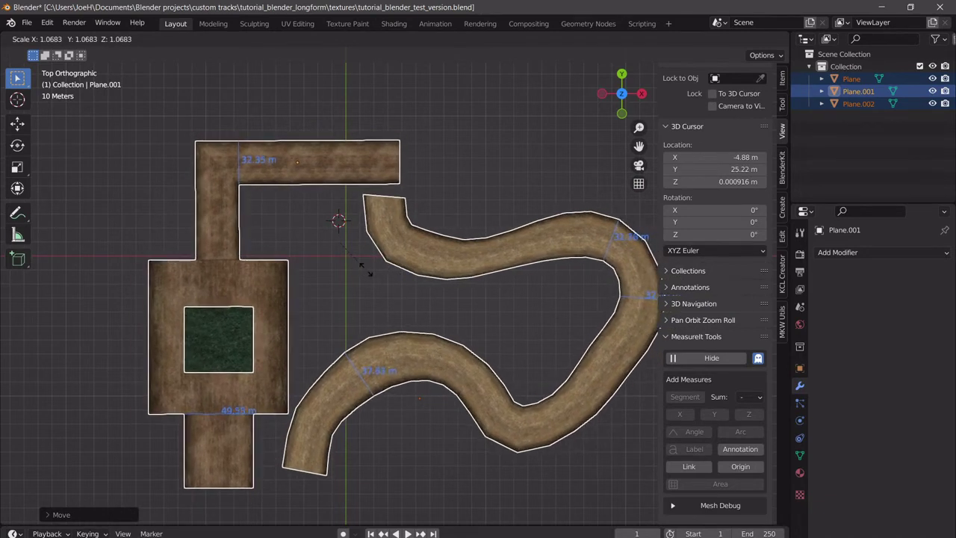
{"action": "left_click", "coordinate": [352, 318]}
{"action": "middle_click_drag", "start_coordinate": [353, 315], "coordinate": [357, 288], "text": "shift"}
{"action": "mouse_move", "coordinate": [354, 344]}
{"action": "middle_mouse_down", "text": "shift"}
{"action": "mouse_move", "coordinate": [337, 345]}
{"action": "mouse_move", "coordinate": [360, 342]}
{"action": "middle_mouse_up", "text": "shift"}
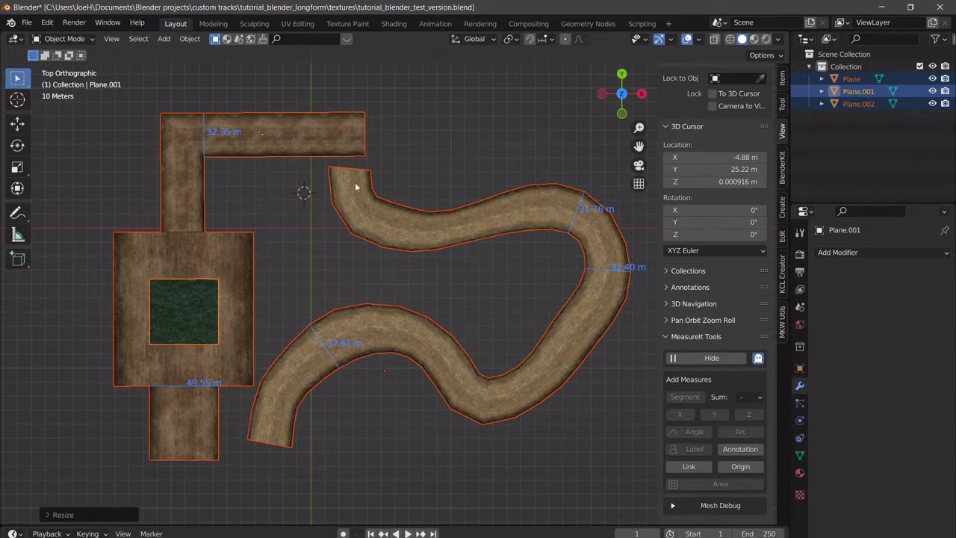
- Add a segment measurement across the curved road near its end beside the angled road, and return to Object Mode
{"action": "key", "text": "Tab"}
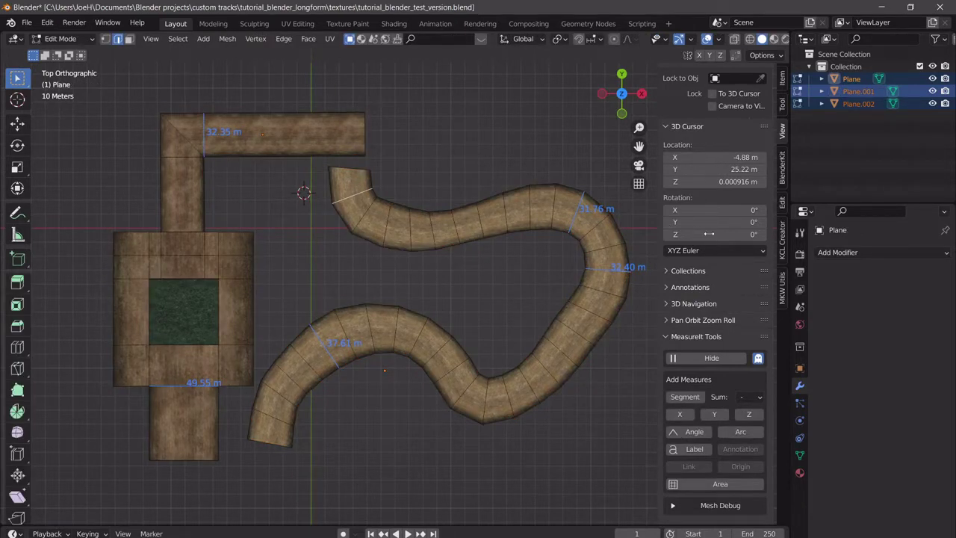
{"action": "left_click", "coordinate": [685, 397]}
{"action": "key", "text": "Tab"}
{"action": "scroll", "coordinate": [363, 199], "scroll_direction": "up", "scroll_amount": 3}
{"action": "scroll", "coordinate": [342, 132], "scroll_direction": "down", "scroll_amount": 4}
{"action": "scroll", "coordinate": [369, 219], "scroll_direction": "up", "scroll_amount": 3}
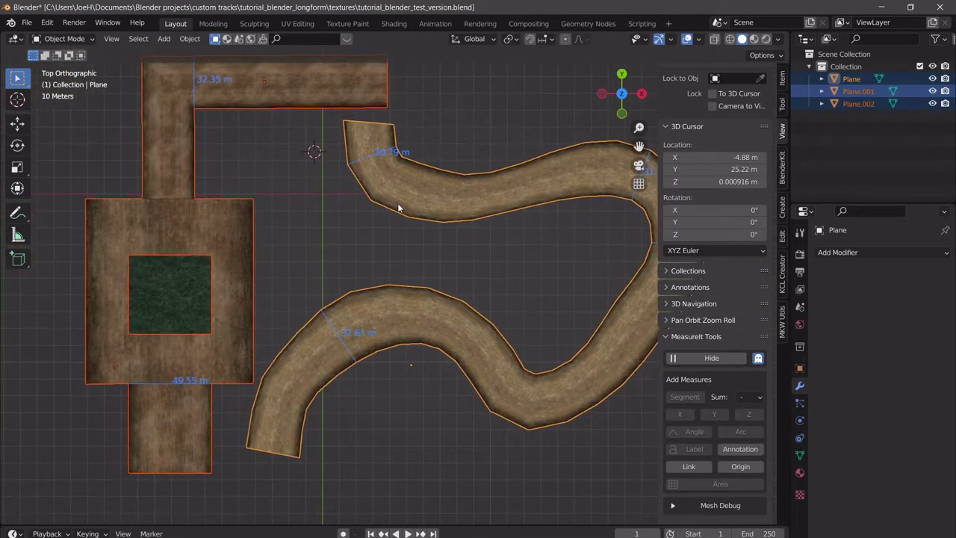
- Add a segment measurement along the long side edge of the short road below the platform, and return to Object Mode
{"action": "middle_click_drag", "start_coordinate": [307, 356], "coordinate": [353, 302], "text": "shift"}
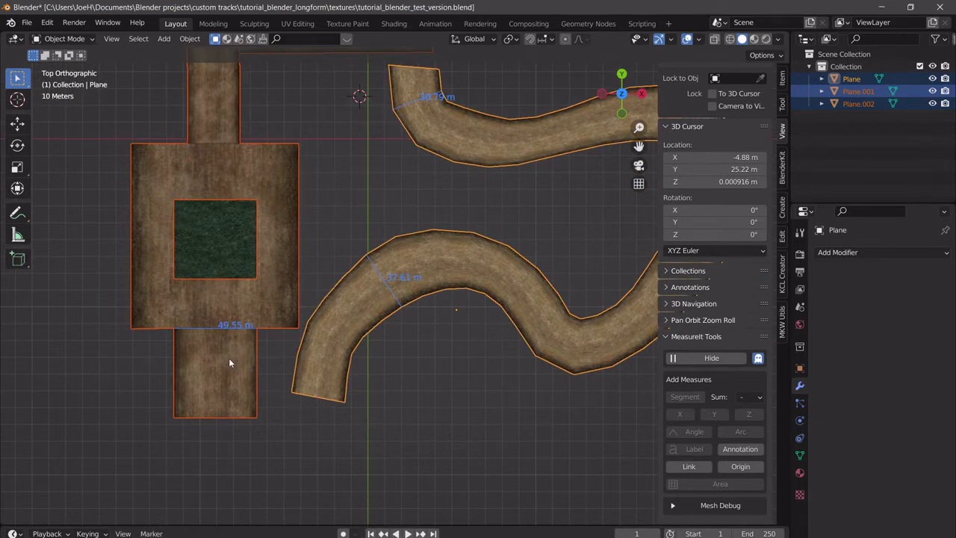
{"action": "scroll", "coordinate": [231, 362], "scroll_direction": "down", "scroll_amount": 3}
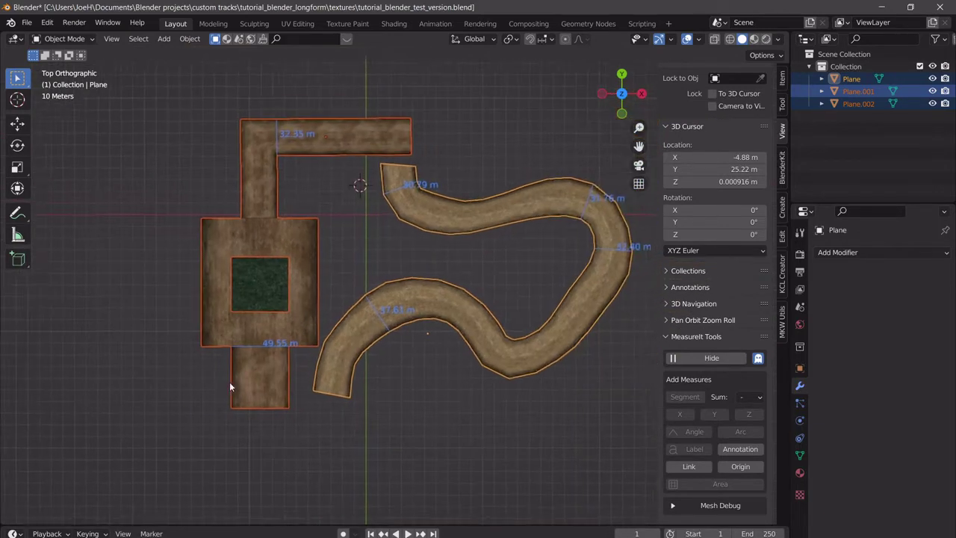
{"action": "scroll", "coordinate": [247, 374], "scroll_direction": "up", "scroll_amount": 3}
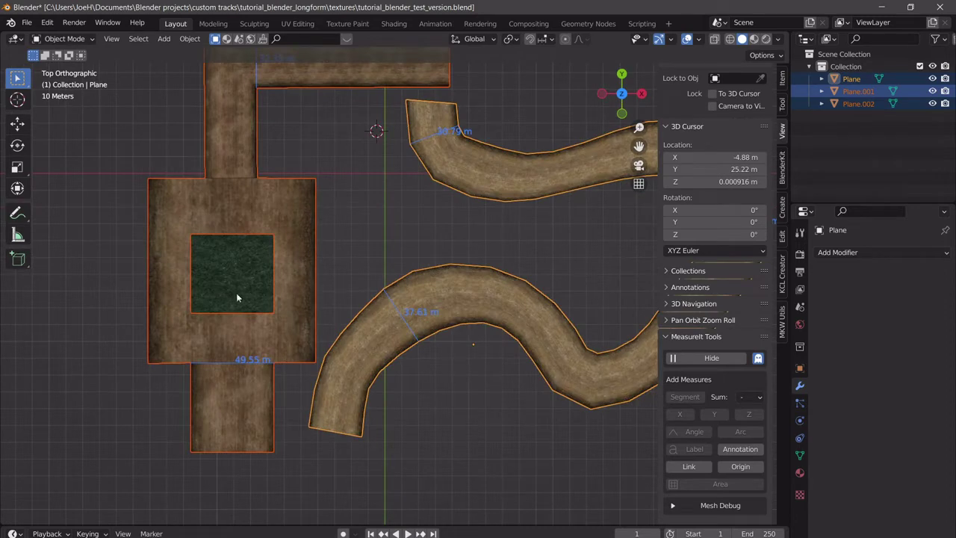
{"action": "middle_click_drag", "start_coordinate": [230, 390], "coordinate": [252, 324], "text": "shift"}
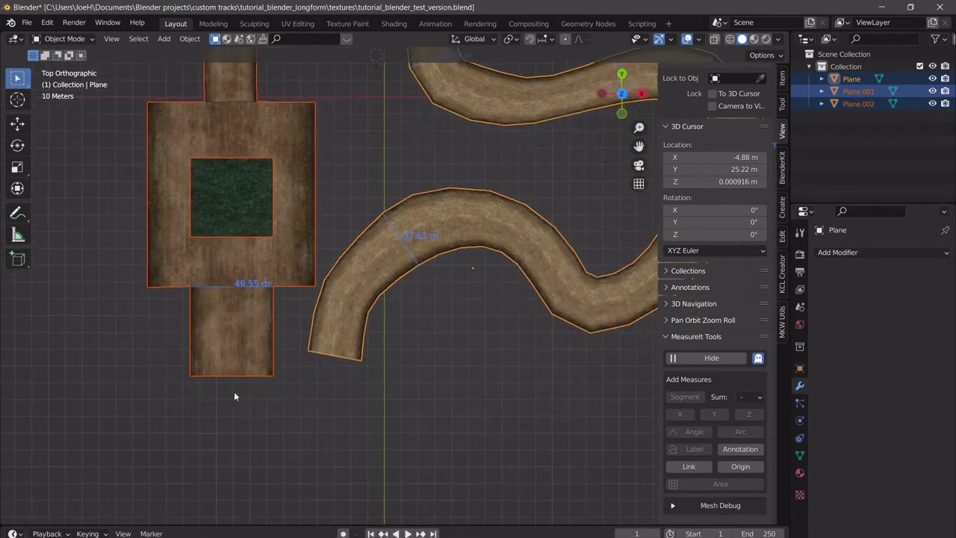
{"action": "scroll", "coordinate": [356, 280], "scroll_direction": "down", "scroll_amount": 3}
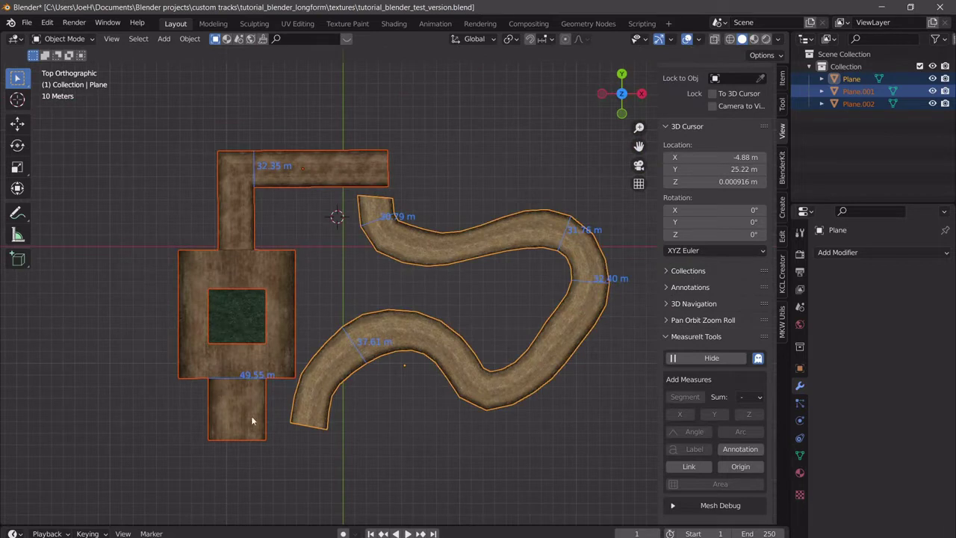
{"action": "scroll", "coordinate": [290, 266], "scroll_direction": "up", "scroll_amount": 3}
{"action": "key", "text": "Tab"}
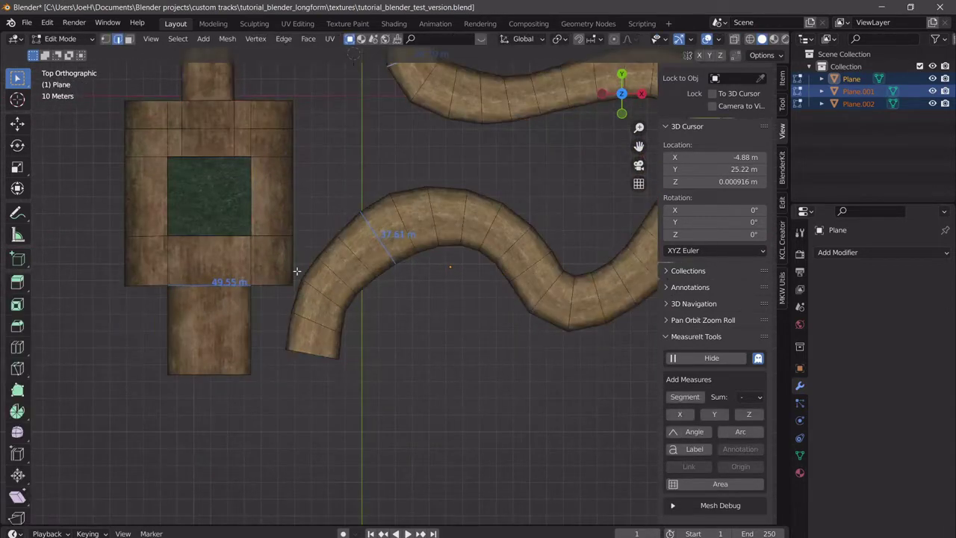
{"action": "left_click", "coordinate": [251, 320]}
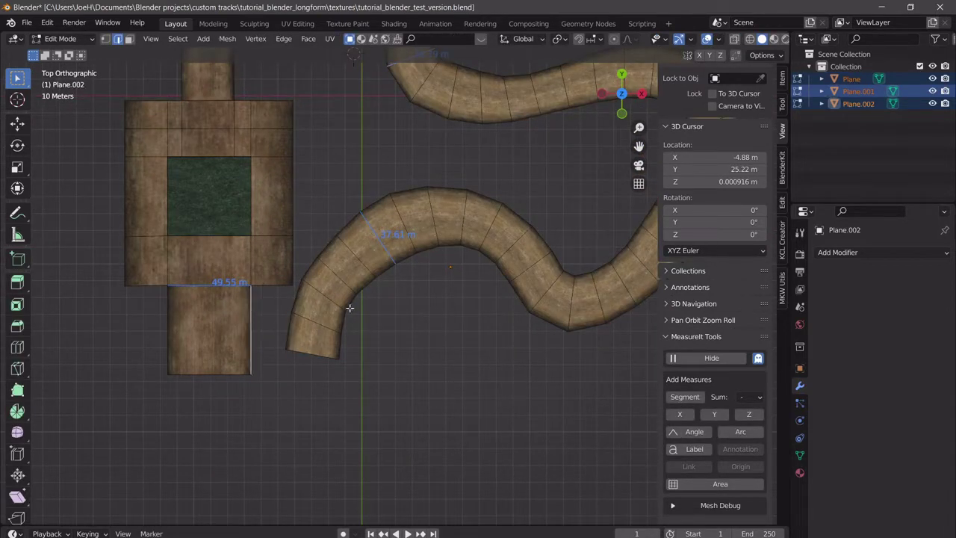
{"action": "left_click", "coordinate": [693, 401]}
{"action": "mouse_move", "coordinate": [273, 299]}
{"action": "middle_mouse_down", "text": "shift"}
{"action": "mouse_move", "coordinate": [229, 298]}
{"action": "mouse_move", "coordinate": [261, 306]}
{"action": "middle_mouse_up", "text": "shift"}
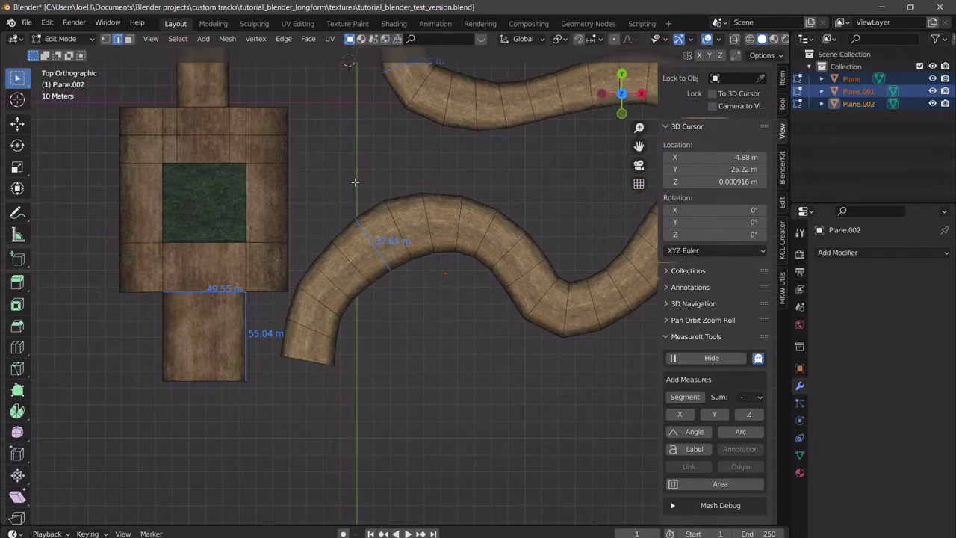
{"action": "key", "text": "Tab"}
{"action": "scroll", "coordinate": [393, 163], "scroll_direction": "down", "scroll_amount": 3}
{"action": "scroll", "coordinate": [384, 206], "scroll_direction": "up", "scroll_amount": 3}
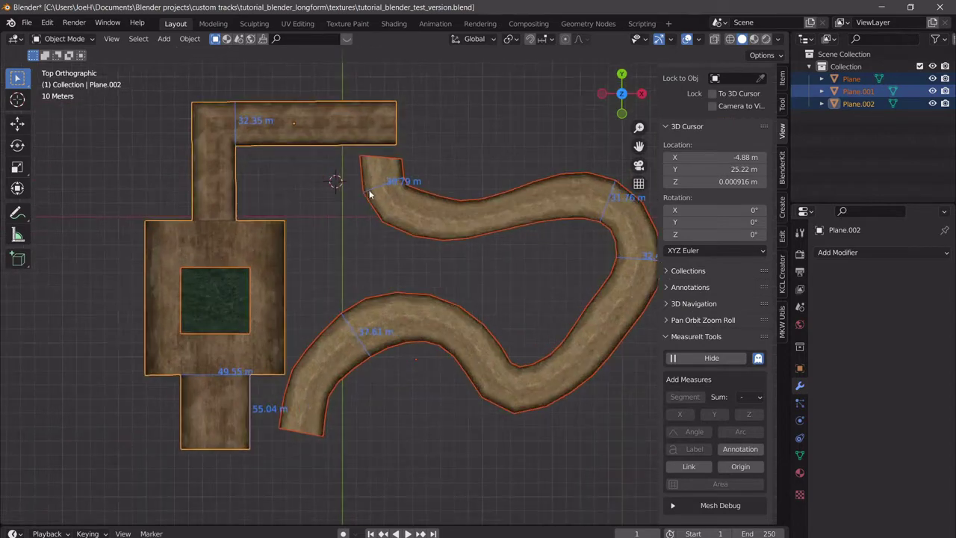
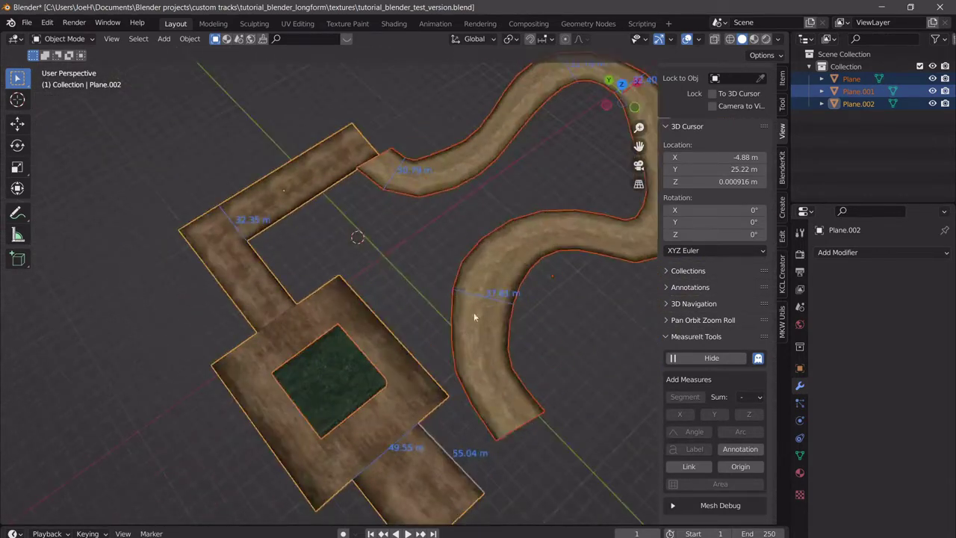
- Save the current Blender project with the scaled track meshes
{"action": "scroll", "coordinate": [463, 301], "scroll_direction": "up", "scroll_amount": 3}
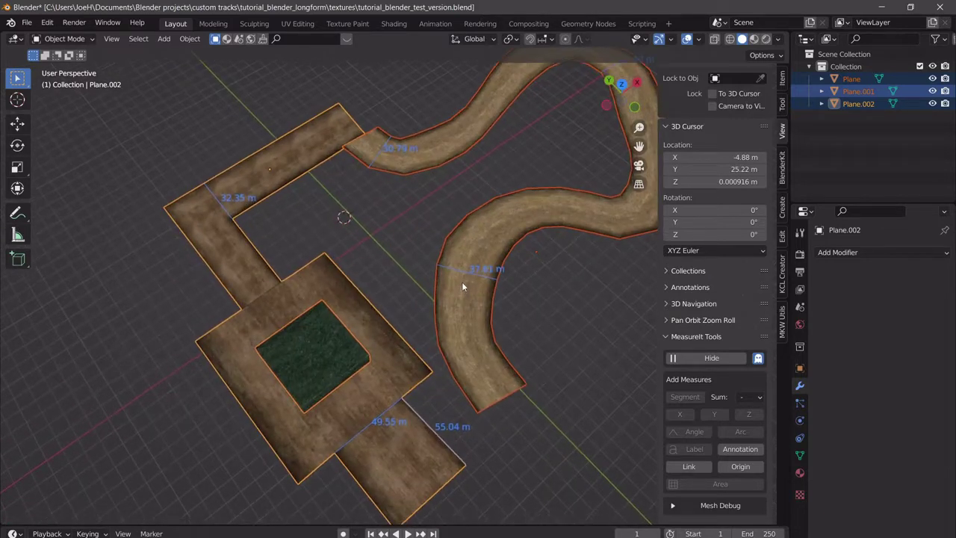
{"action": "key", "text": "ctrl+s"}
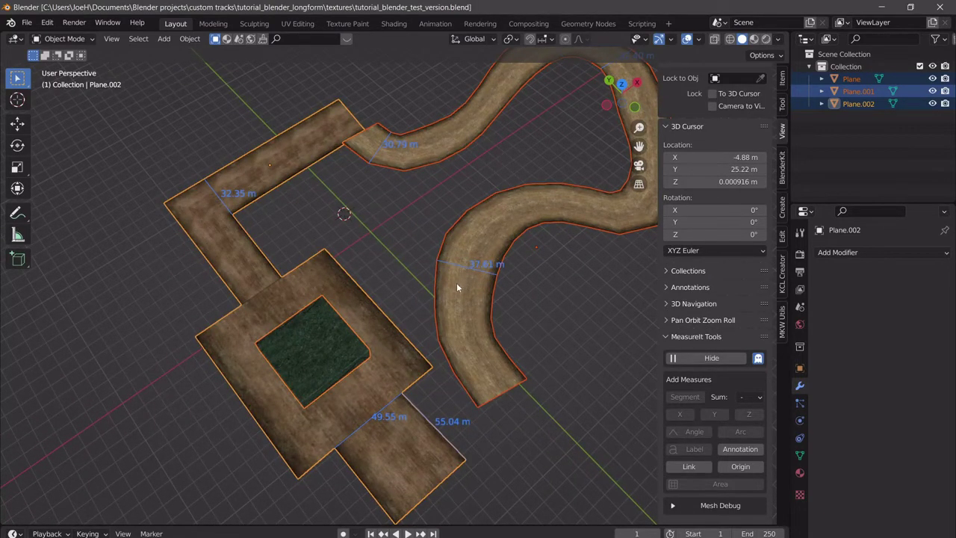
{"action": "left_click", "coordinate": [26, 23]}
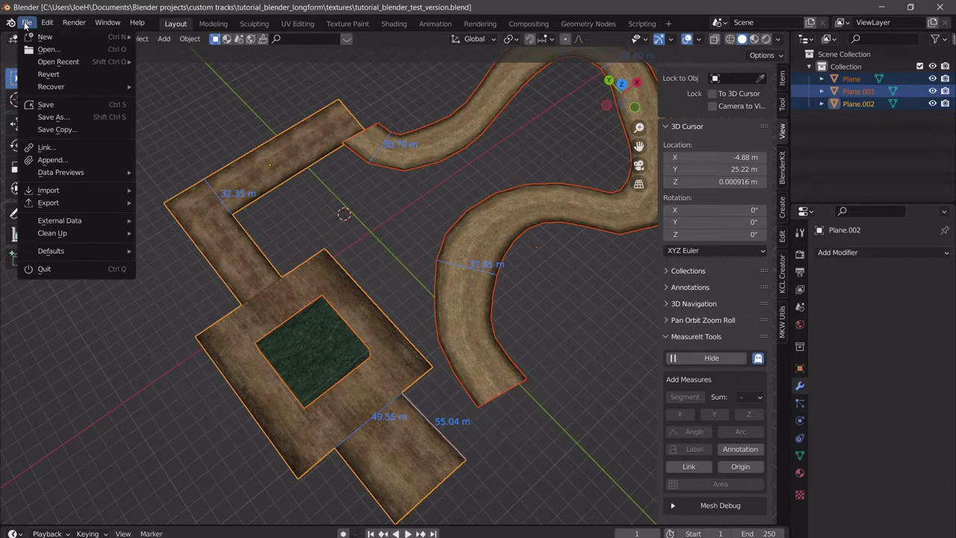
{"action": "mouse_move", "coordinate": [112, 208]}
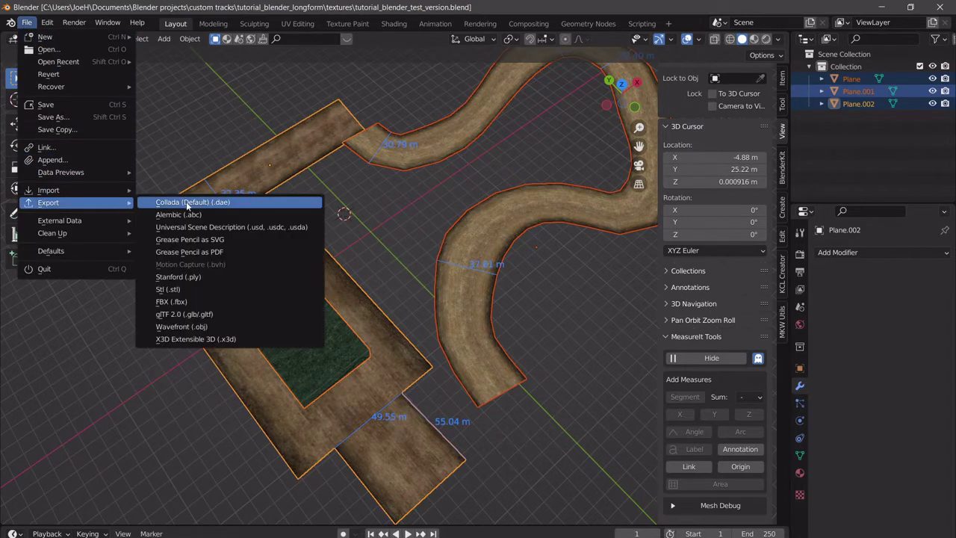
{"action": "left_click", "coordinate": [215, 302]}
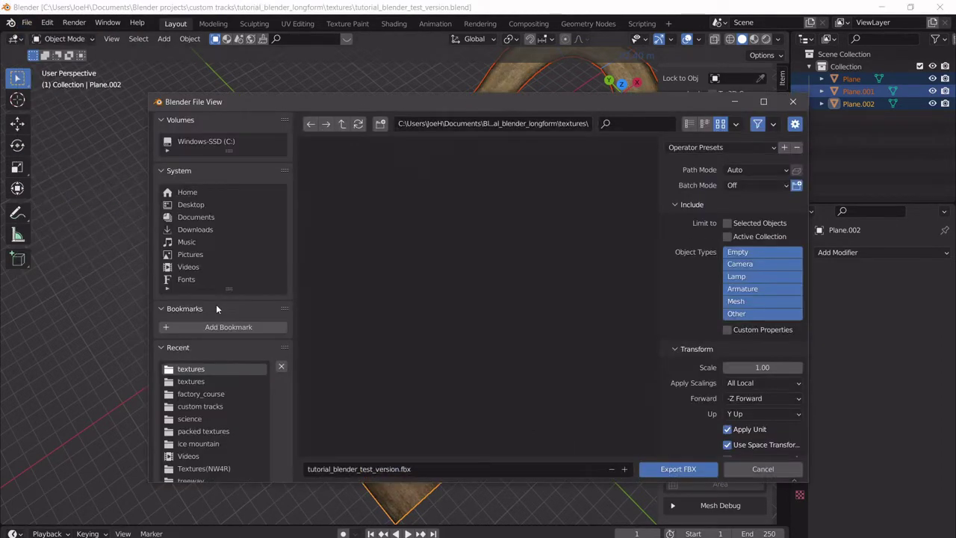
{"action": "key", "text": "Escape"}
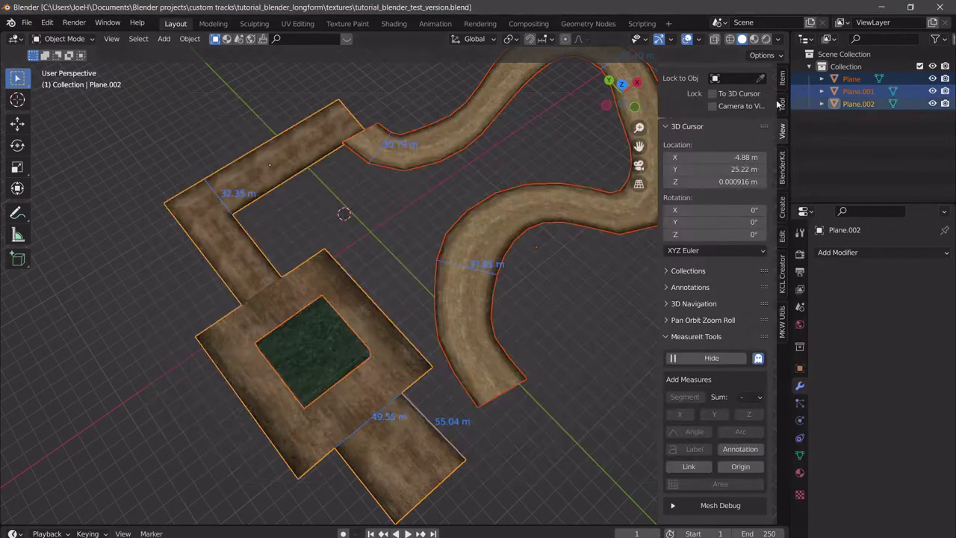
- Start an FBX export into the textures folder and limit the exported object types to Mesh
{"action": "left_click", "coordinate": [26, 23]}
{"action": "mouse_move", "coordinate": [107, 208]}
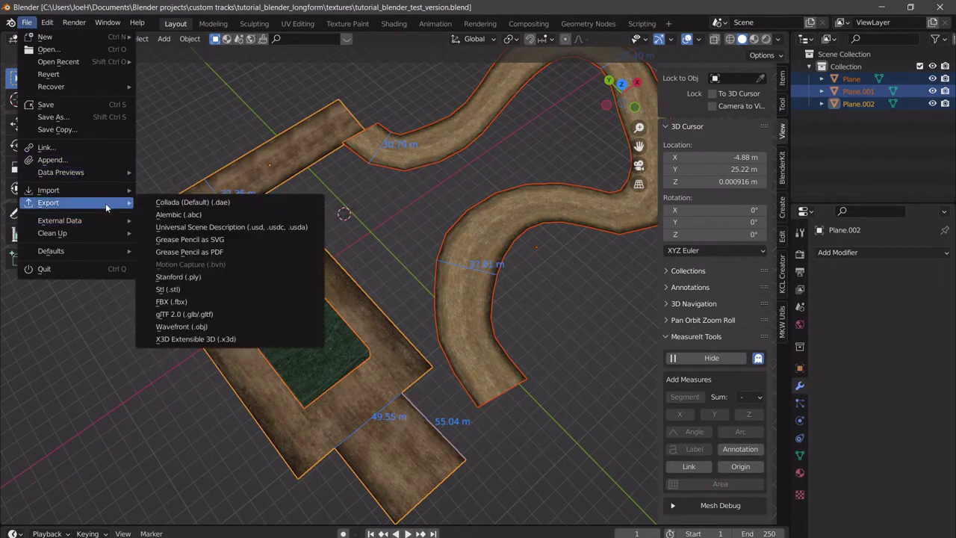
{"action": "left_click", "coordinate": [207, 305]}
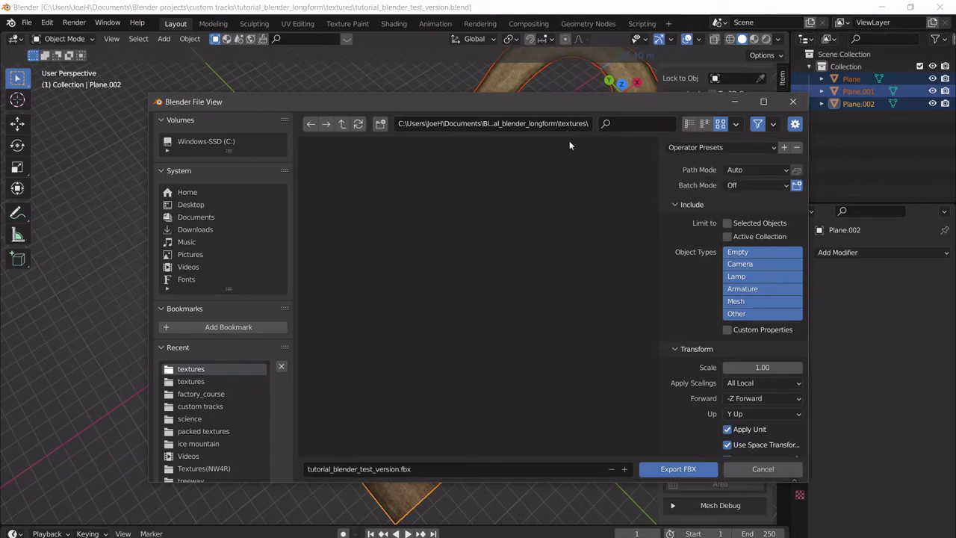
{"action": "left_click", "coordinate": [736, 301]}
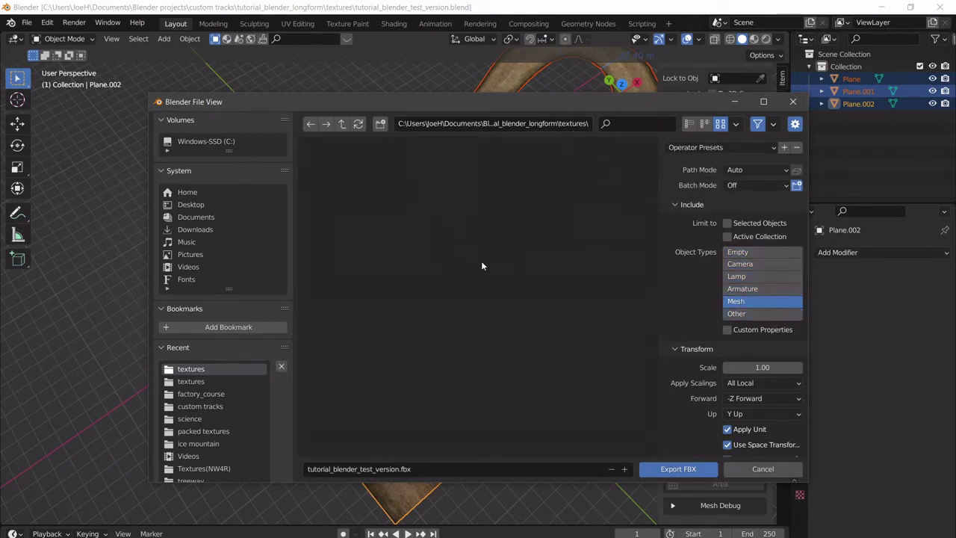
- Set the export scale to 100 and export the track as tutorial_blender_test_version.fbx
{"action": "left_click", "coordinate": [762, 366]}
{"action": "type", "text": "100"}
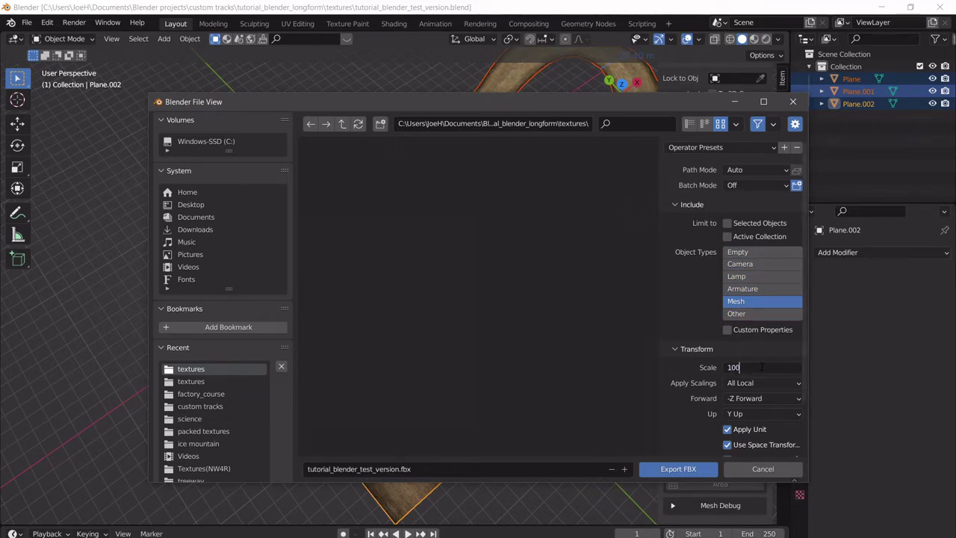
{"action": "key", "text": "BackSpace"}
{"action": "key", "text": "BackSpace"}
{"action": "type", "text": "00"}
{"action": "key", "text": "Return"}
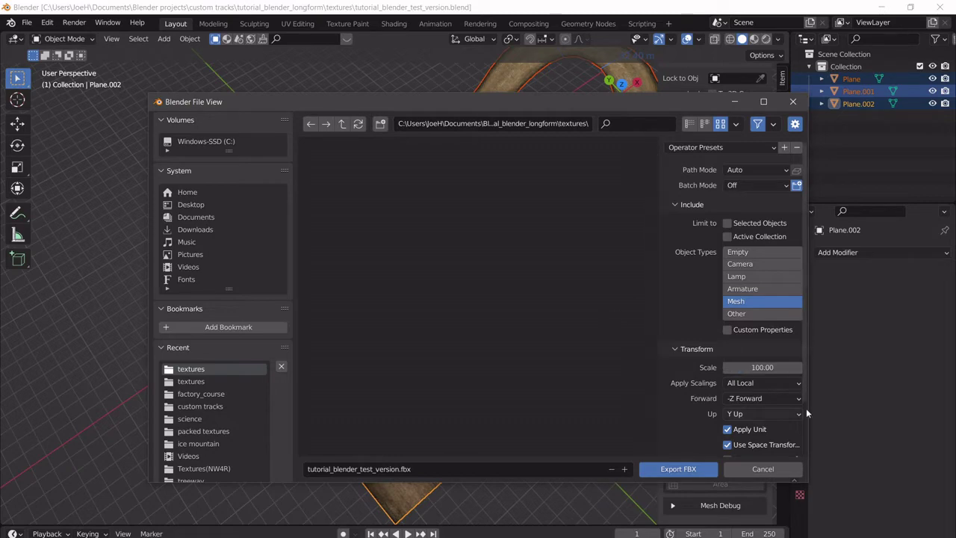
{"action": "scroll", "coordinate": [768, 413], "scroll_direction": "down", "scroll_amount": 2}
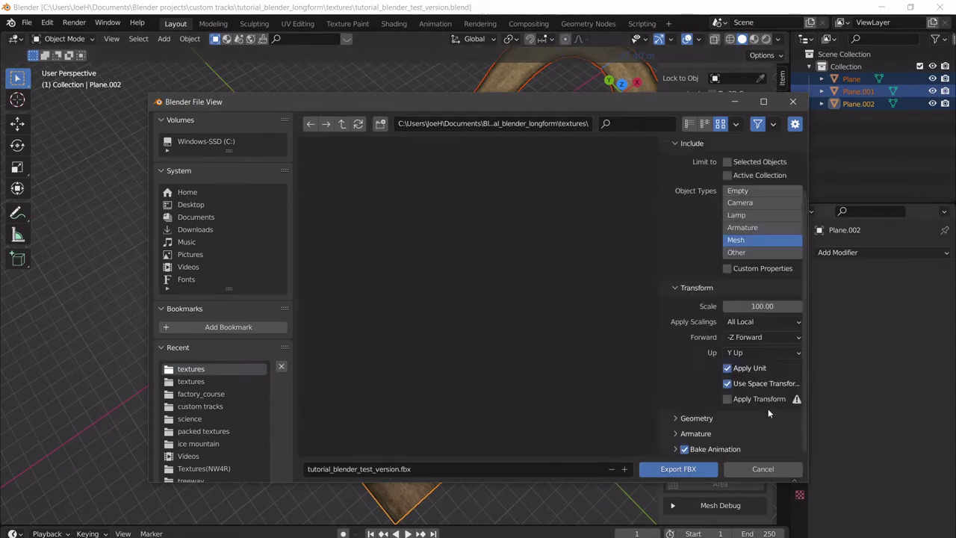
{"action": "left_click", "coordinate": [677, 469]}
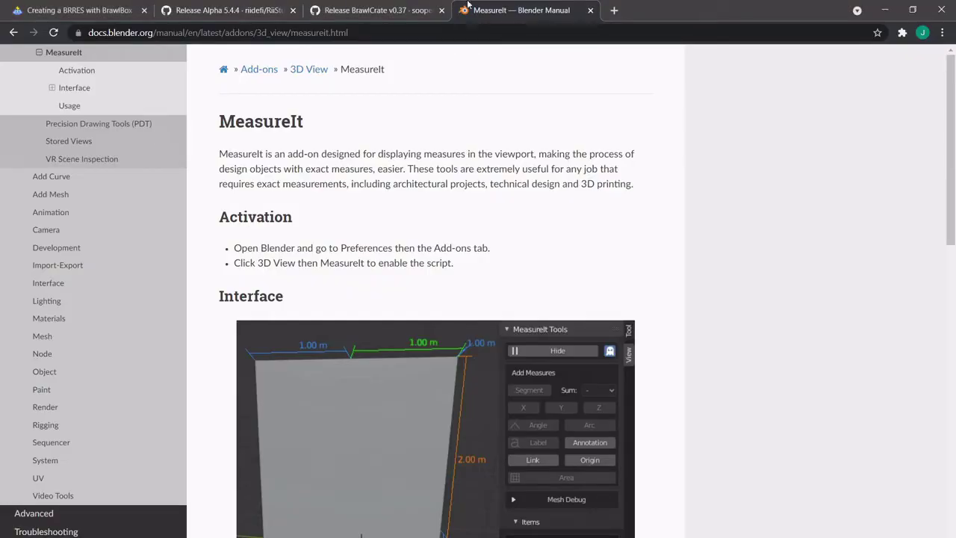
{"action": "left_click", "coordinate": [613, 10]}
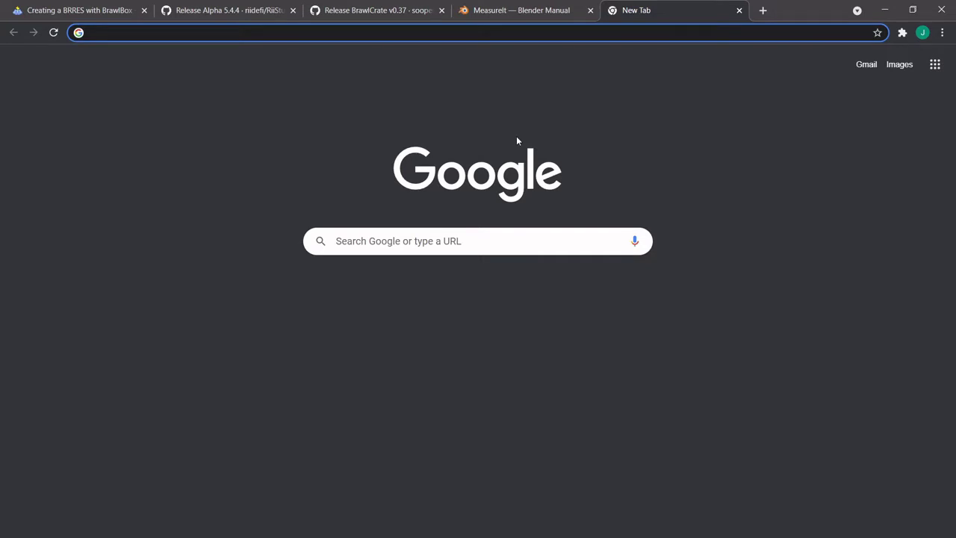
{"action": "type", "text": "fbx converter 2"}
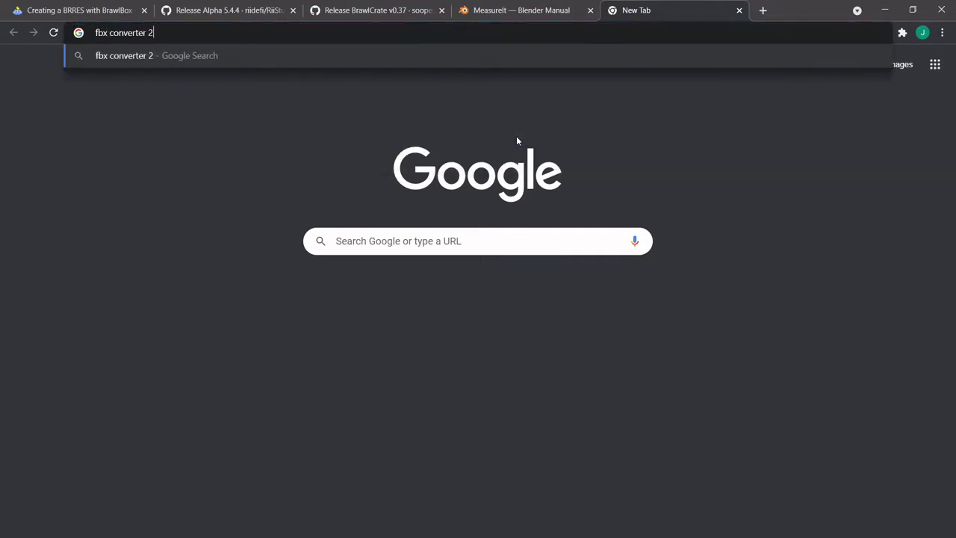
{"action": "left_click", "coordinate": [740, 10]}
- Check the DAE import section of the Creating a BRRES with BrawlBox wiki page for the recommended FBX converter
{"action": "key", "text": "ctrl+1"}
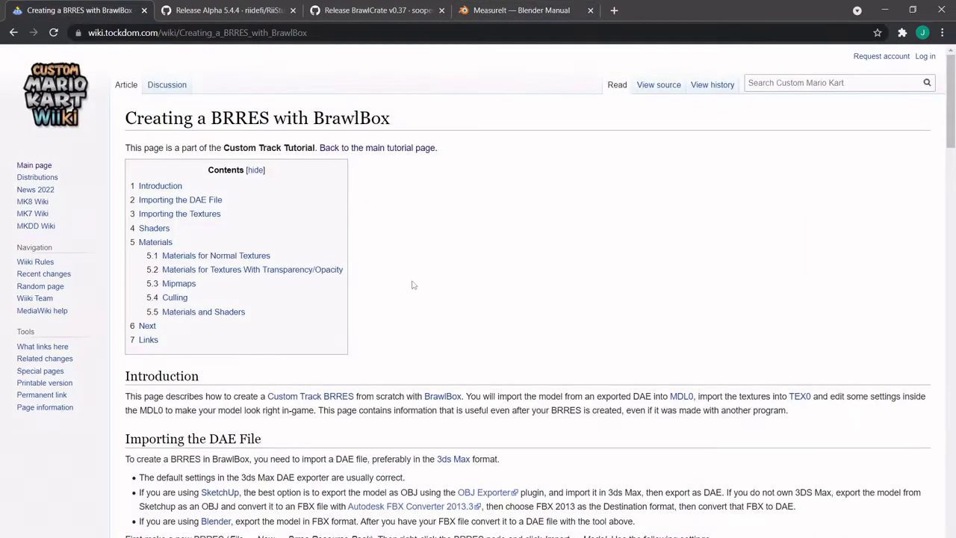
{"action": "double_click", "coordinate": [224, 116]}
{"action": "left_click", "coordinate": [405, 263]}
{"action": "scroll", "coordinate": [406, 263], "scroll_direction": "down", "scroll_amount": 3}
{"action": "left_click_drag", "start_coordinate": [342, 256], "coordinate": [505, 257]}
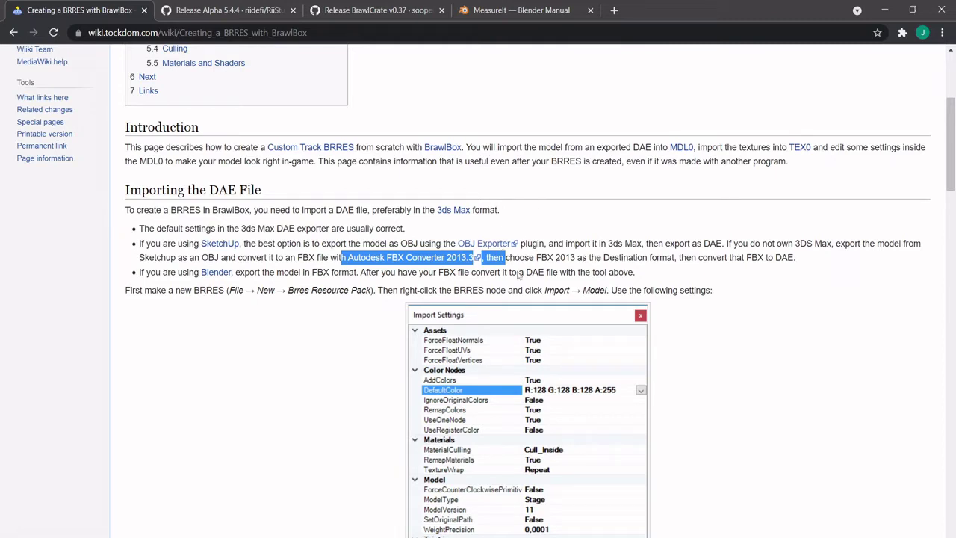
{"action": "left_click", "coordinate": [487, 335]}
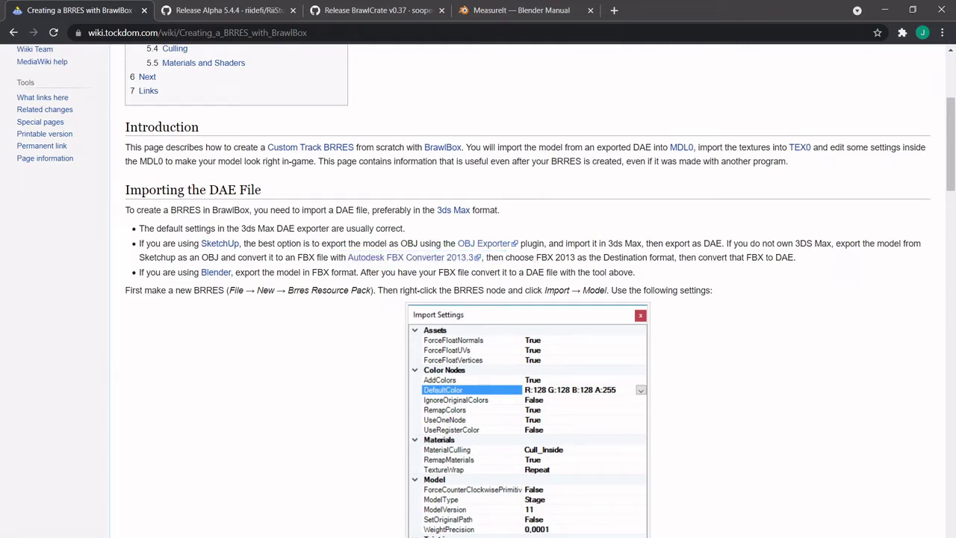
- Launch FBX Converter 2013.3
{"action": "key", "text": "alt+space"}
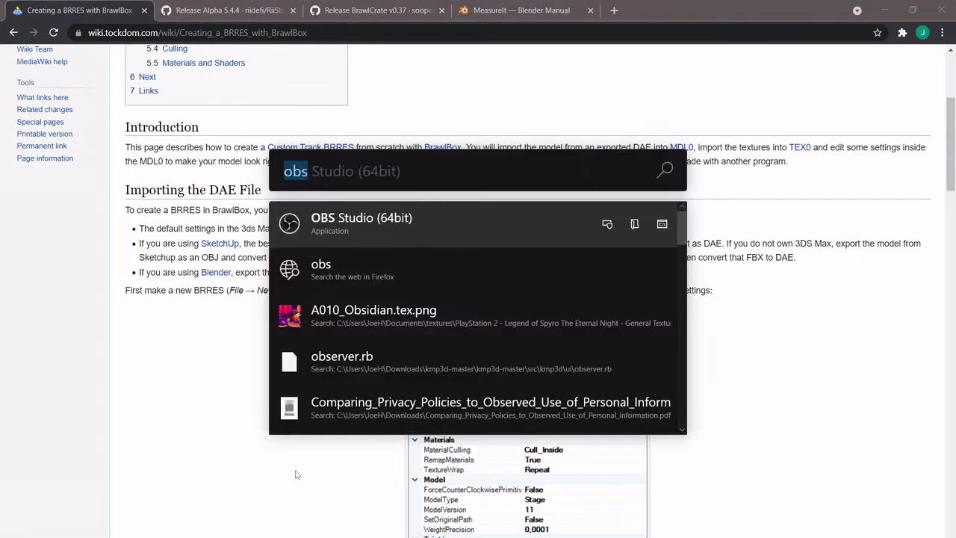
{"action": "type", "text": "fbx"}
{"action": "key", "text": "Return"}
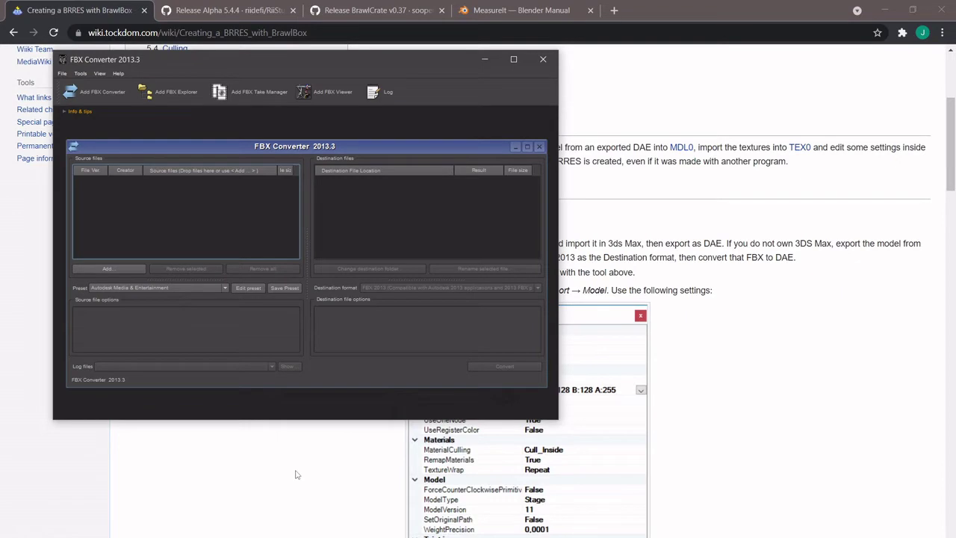
- Add tutorial_blender_test_version.fbx from the textures folder inside custom tracks > tutorial_blender_longform as the source file
{"action": "left_click", "coordinate": [124, 269]}
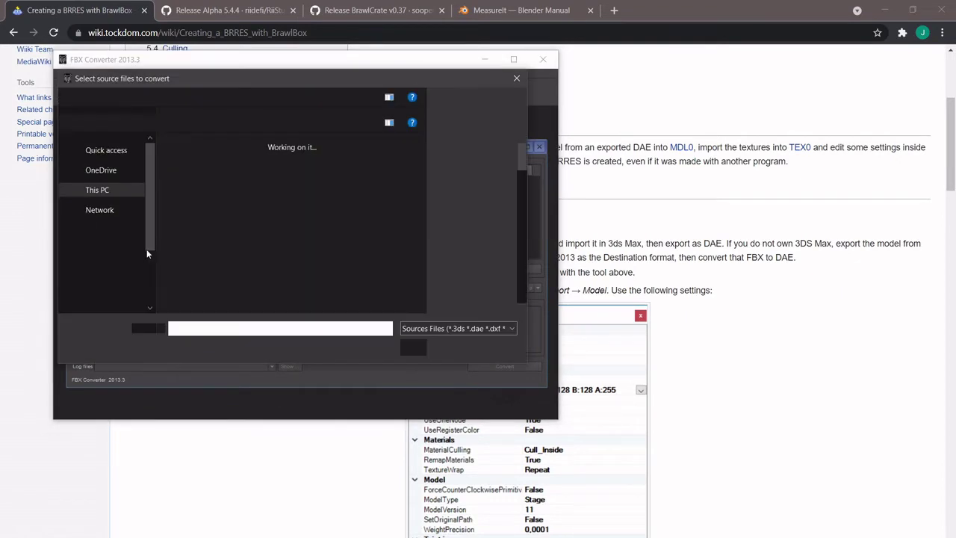
{"action": "left_click", "coordinate": [516, 78]}
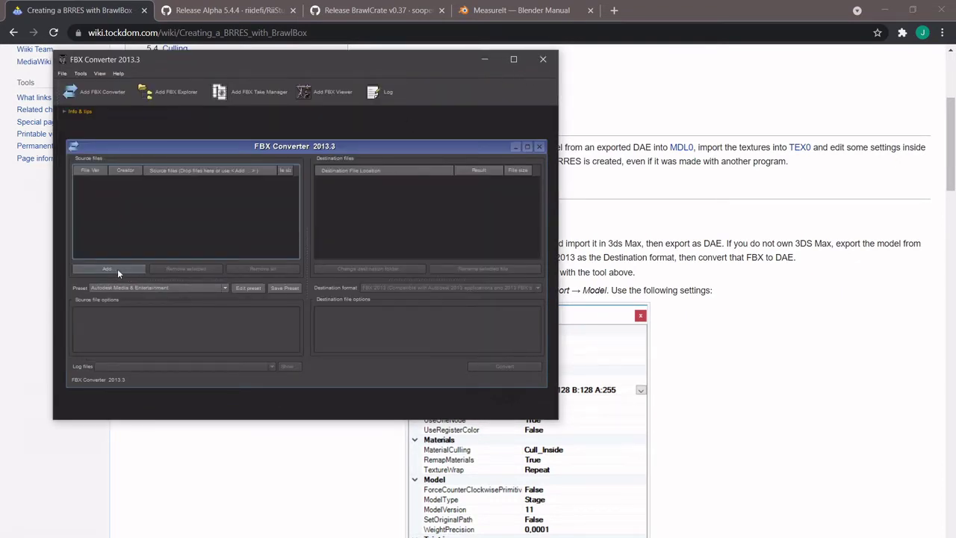
{"action": "left_click", "coordinate": [116, 269]}
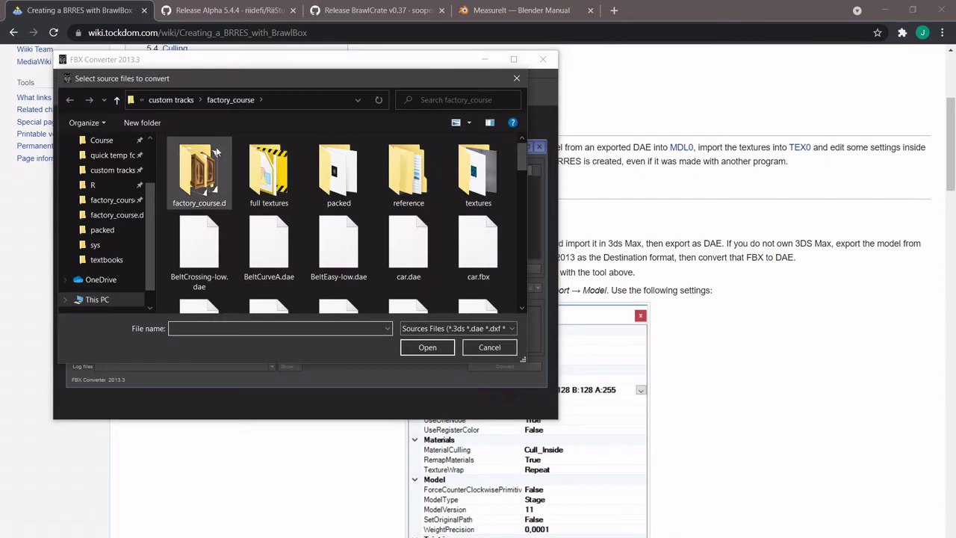
{"action": "left_click", "coordinate": [172, 101]}
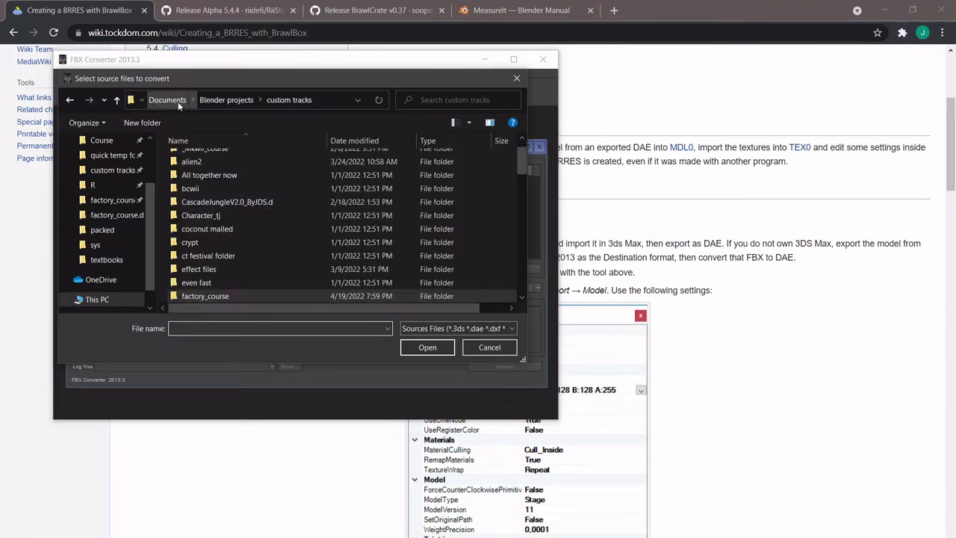
{"action": "scroll", "coordinate": [313, 251], "scroll_direction": "down", "scroll_amount": 6}
{"action": "scroll", "coordinate": [275, 225], "scroll_direction": "up", "scroll_amount": 1}
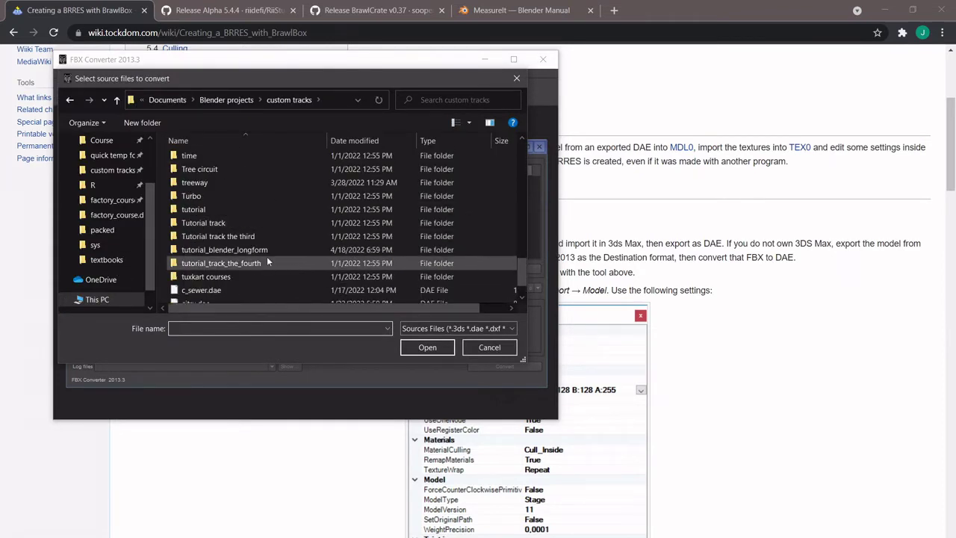
{"action": "double_click", "coordinate": [268, 249]}
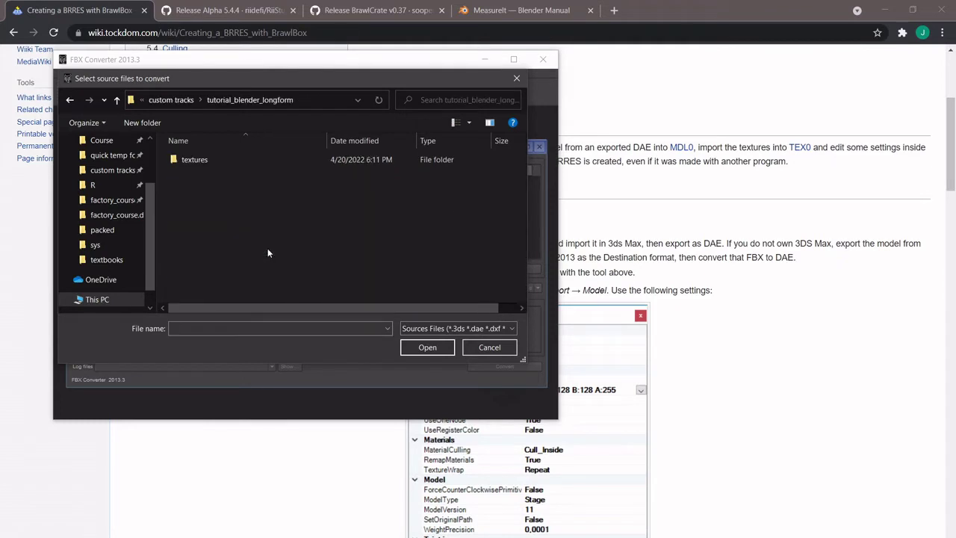
{"action": "double_click", "coordinate": [229, 157]}
{"action": "left_click", "coordinate": [229, 158]}
{"action": "left_click", "coordinate": [428, 346]}
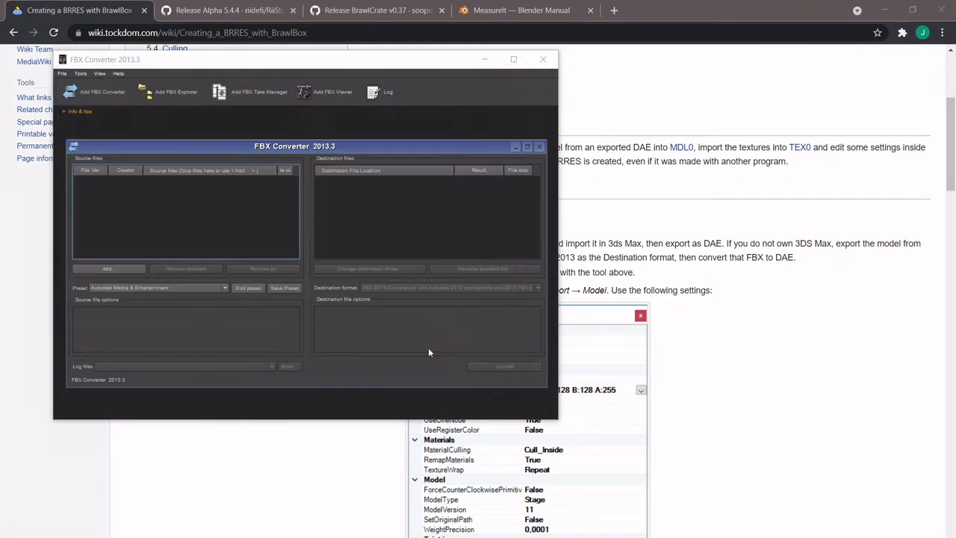
- Set the destination format to DAE Collada and convert the FBX file
{"action": "left_click", "coordinate": [381, 288]}
{"action": "left_click", "coordinate": [419, 295]}
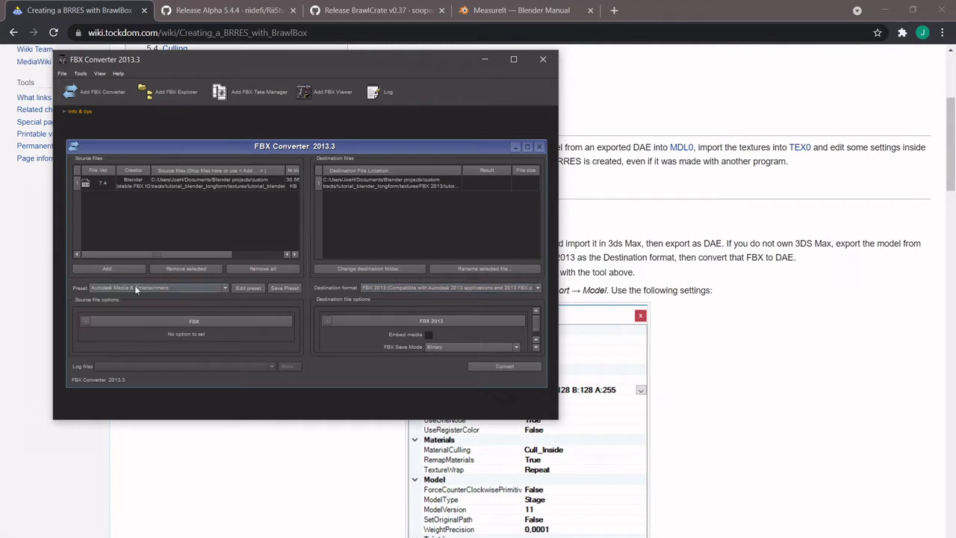
{"action": "left_click", "coordinate": [363, 290]}
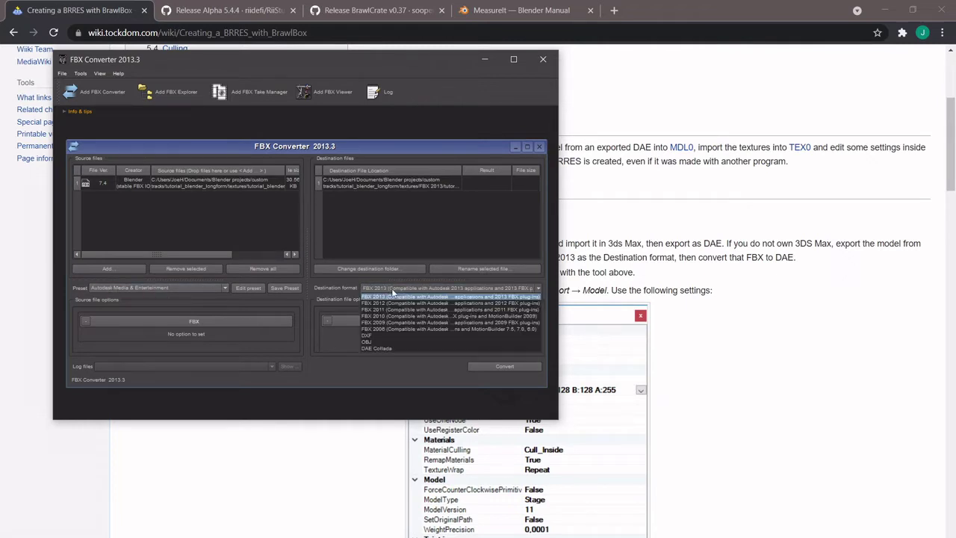
{"action": "left_click", "coordinate": [393, 345]}
{"action": "left_click", "coordinate": [503, 366]}
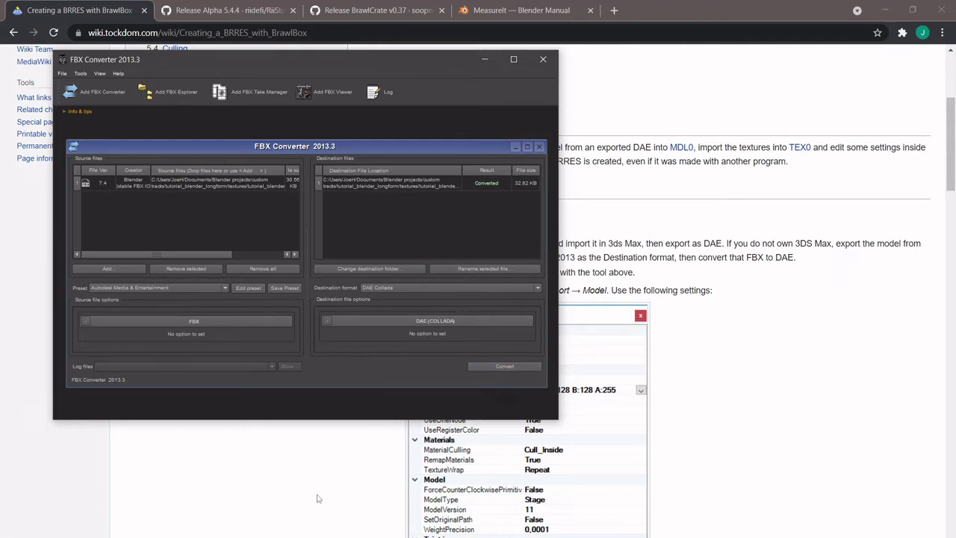
- Switch to File Explorer and locate the converted DAE file in the textures folder of custom tracks > tutorial_blender_longform
{"action": "mouse_move", "coordinate": [279, 534]}
{"action": "left_click", "coordinate": [374, 534]}
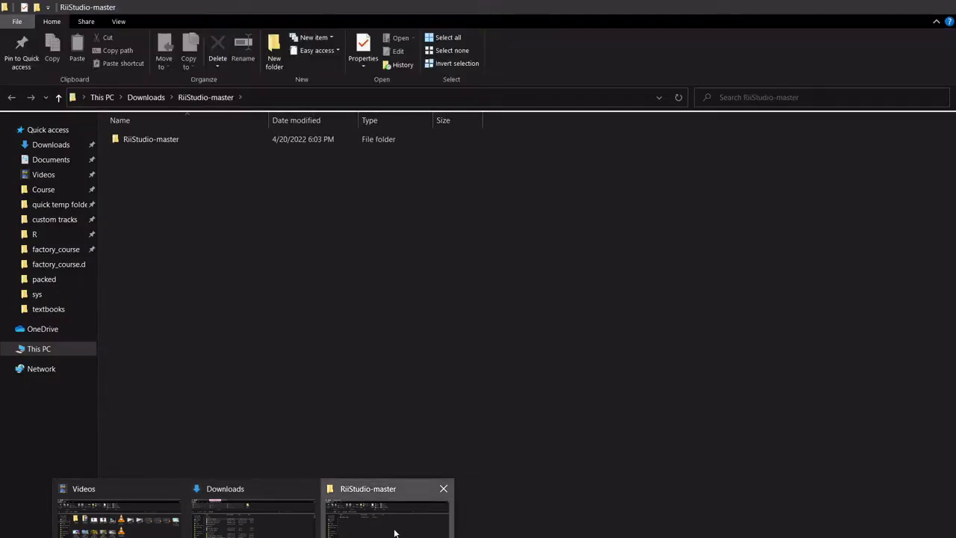
{"action": "left_click", "coordinate": [56, 249]}
{"action": "left_click", "coordinate": [275, 100]}
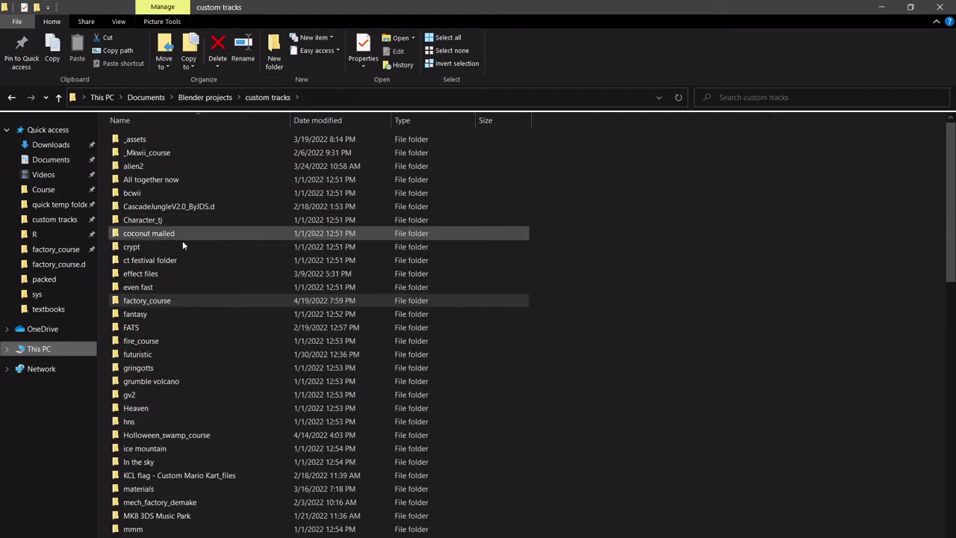
{"action": "scroll", "coordinate": [189, 227], "scroll_direction": "down", "scroll_amount": 20}
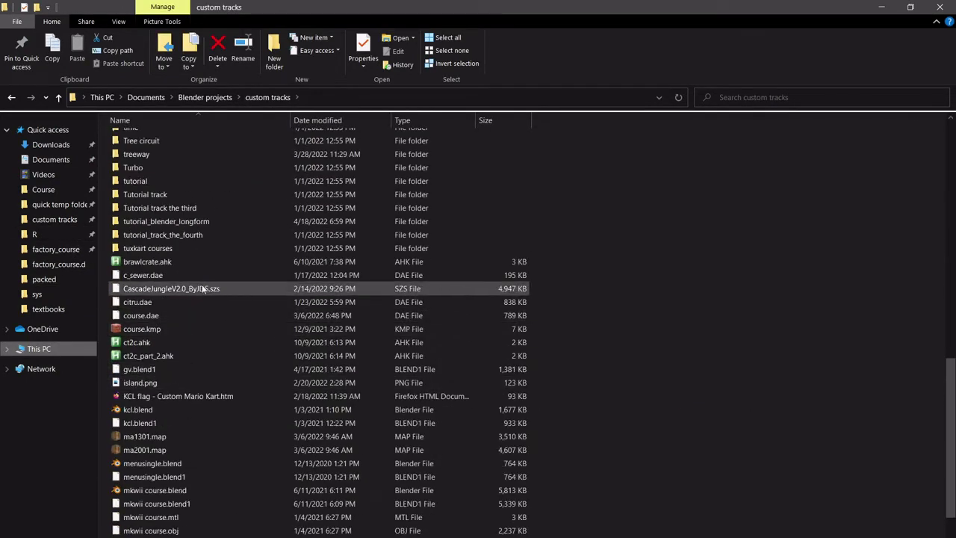
{"action": "double_click", "coordinate": [204, 222]}
{"action": "double_click", "coordinate": [179, 135]}
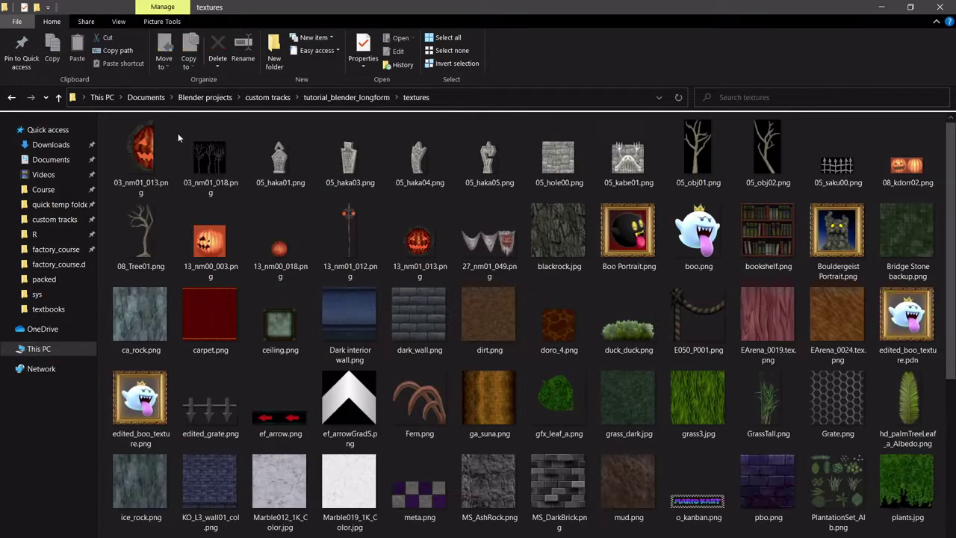
{"action": "scroll", "coordinate": [797, 361], "scroll_direction": "down", "scroll_amount": 3}
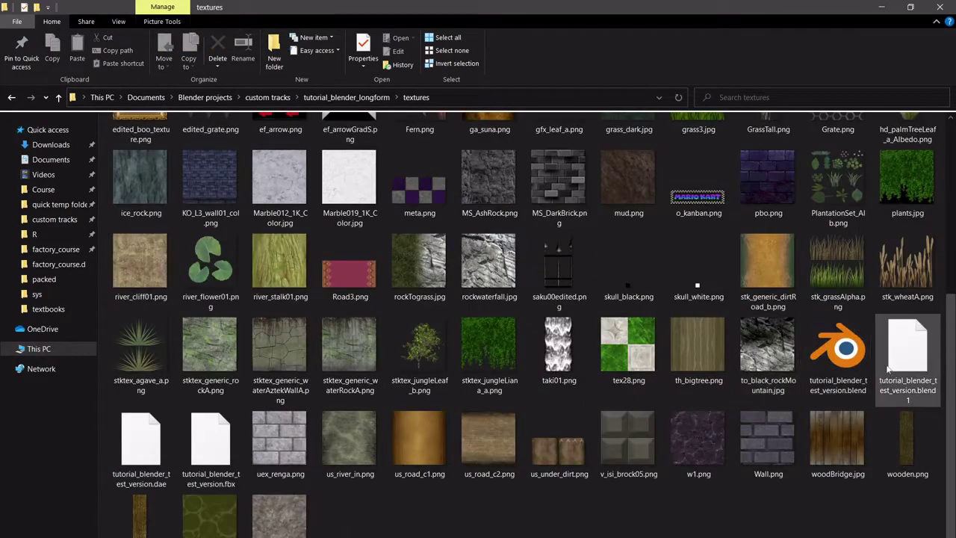
- Select tutorial_blender_test_version.dae and check that the track's texture images are in the same folder
{"action": "left_click", "coordinate": [144, 467]}
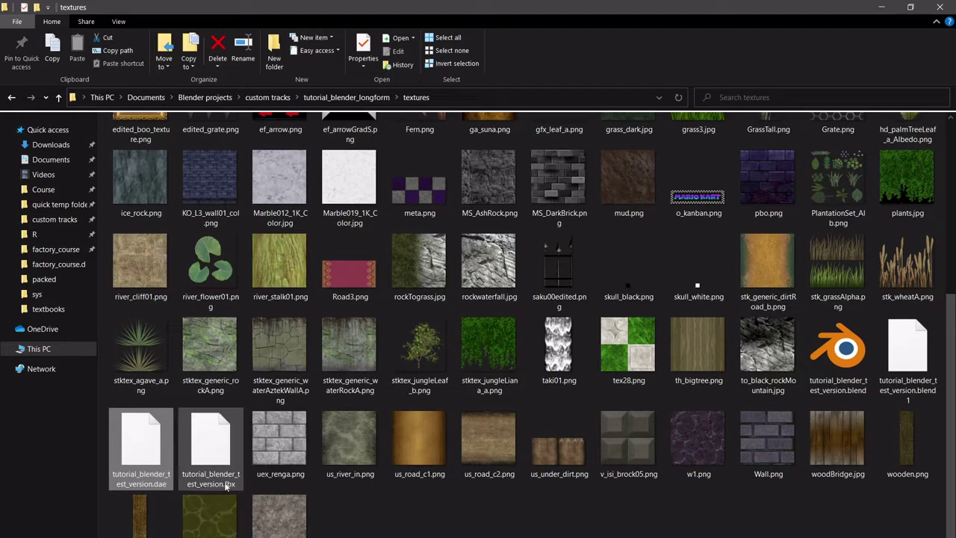
{"action": "scroll", "coordinate": [458, 364], "scroll_direction": "up", "scroll_amount": 4}
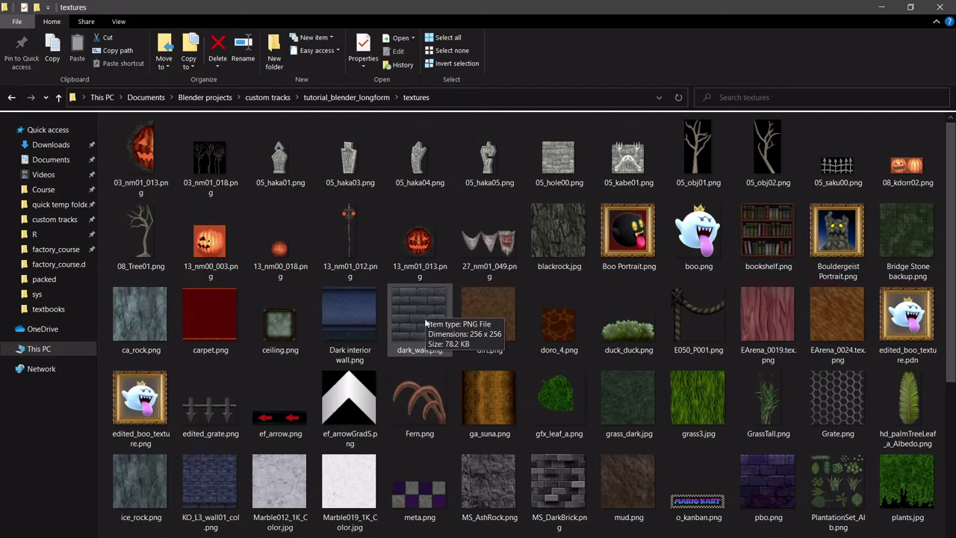
{"action": "scroll", "coordinate": [426, 323], "scroll_direction": "down", "scroll_amount": 5}
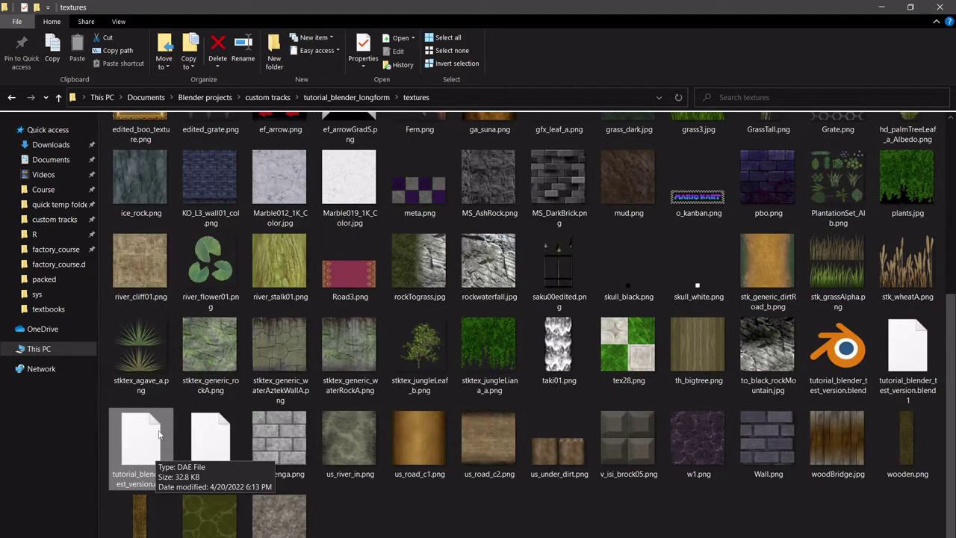
{"action": "scroll", "coordinate": [559, 269], "scroll_direction": "up", "scroll_amount": 5}
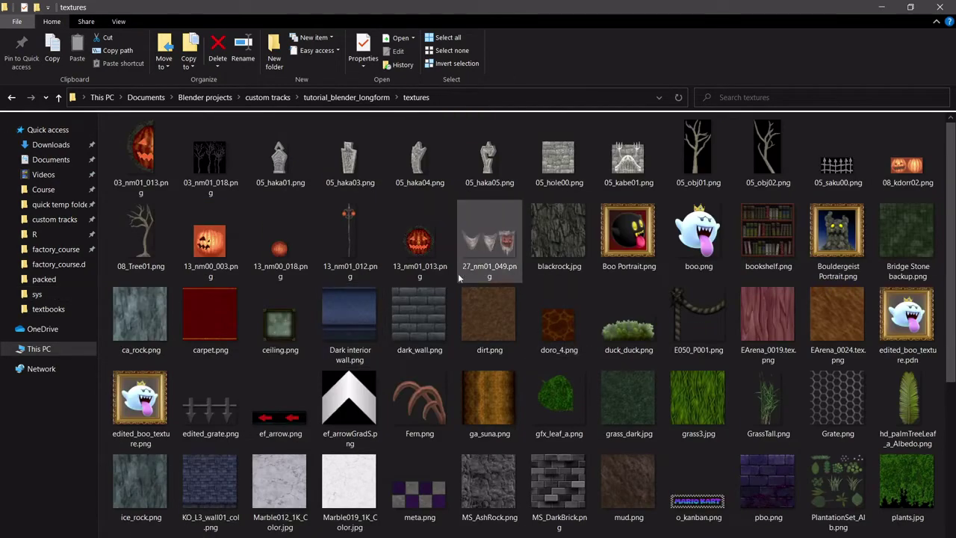
{"action": "scroll", "coordinate": [458, 276], "scroll_direction": "down", "scroll_amount": 5}
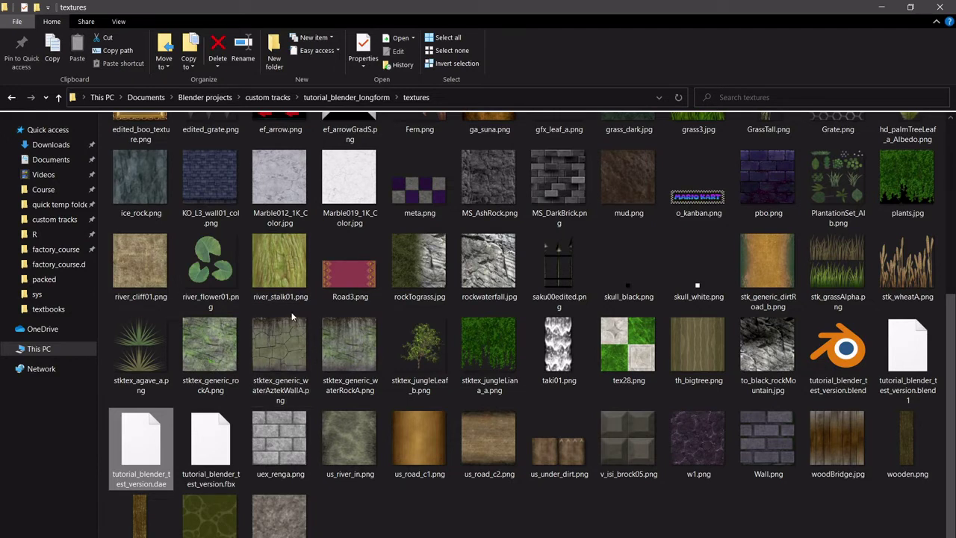
- Try to add a comma before the number in the file name of river_cliff01.png
{"action": "left_click", "coordinate": [166, 267]}
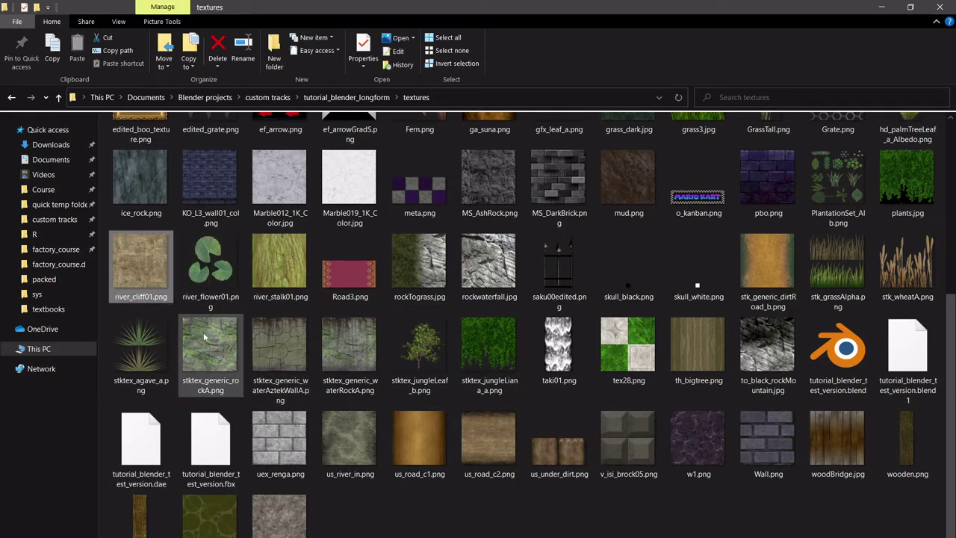
{"action": "key", "text": "F2"}
{"action": "key", "text": "Right"}
{"action": "key", "text": "Right"}
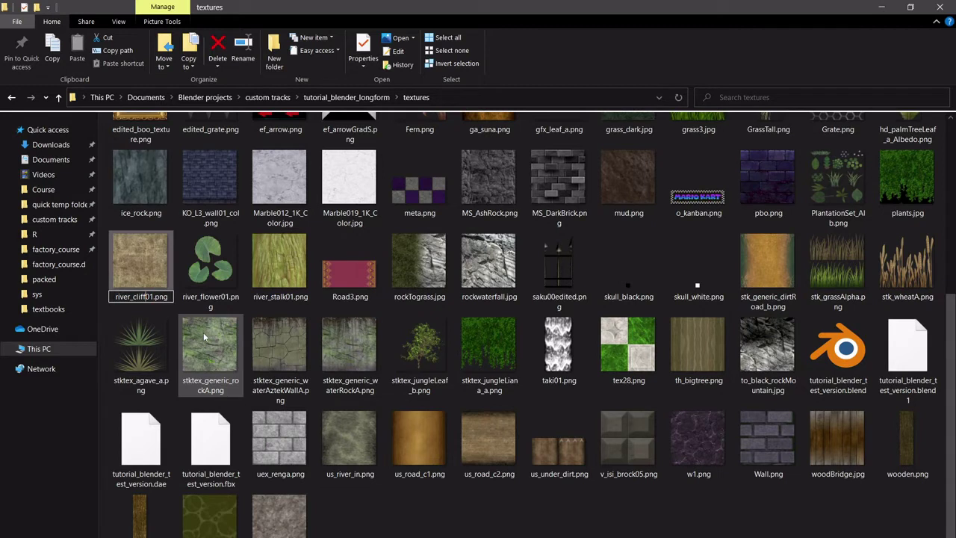
{"action": "type", "text": "/"}
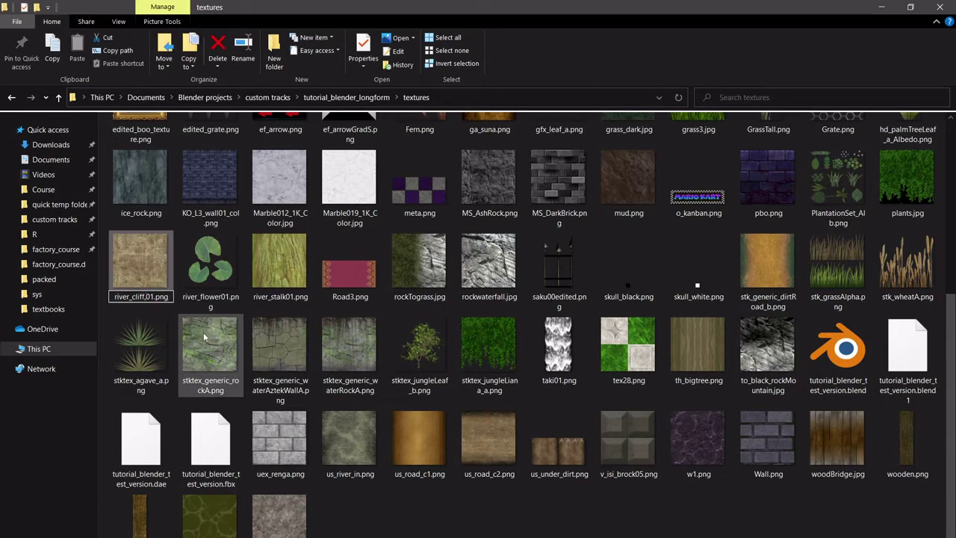
{"action": "type", "text": "."}
{"action": "key", "text": "BackSpace"}
{"action": "key", "text": "Return"}
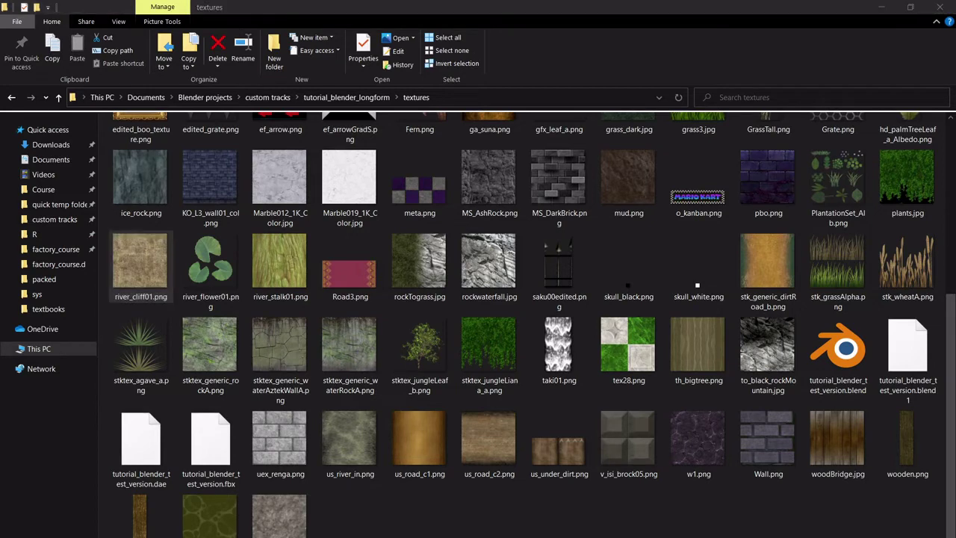
{"action": "left_click", "coordinate": [127, 136]}
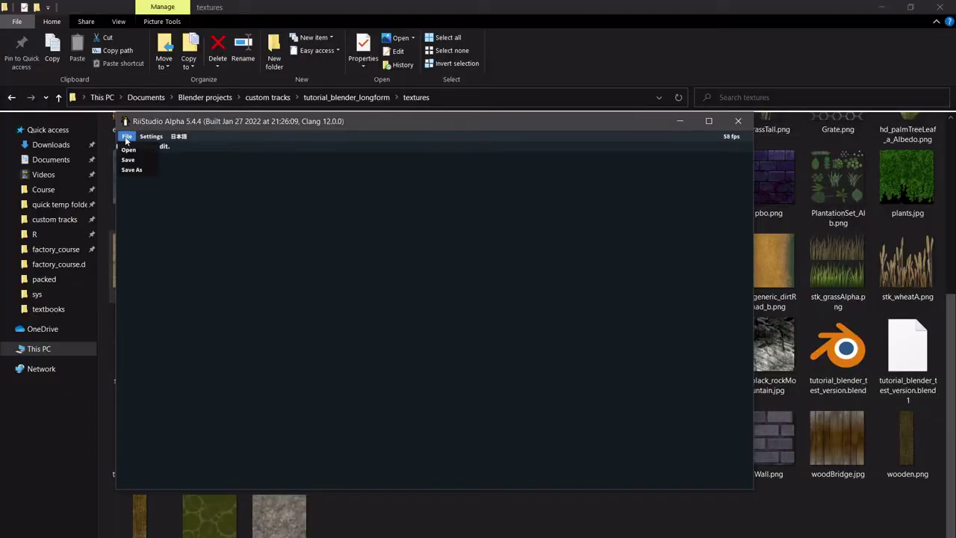
{"action": "left_click", "coordinate": [152, 137]}
{"action": "left_click", "coordinate": [152, 136]}
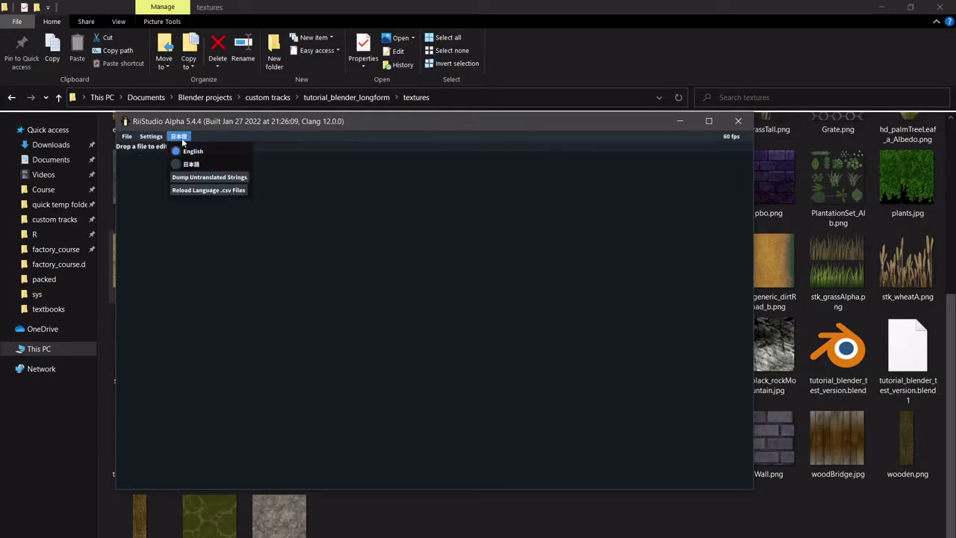
{"action": "left_click", "coordinate": [168, 162]}
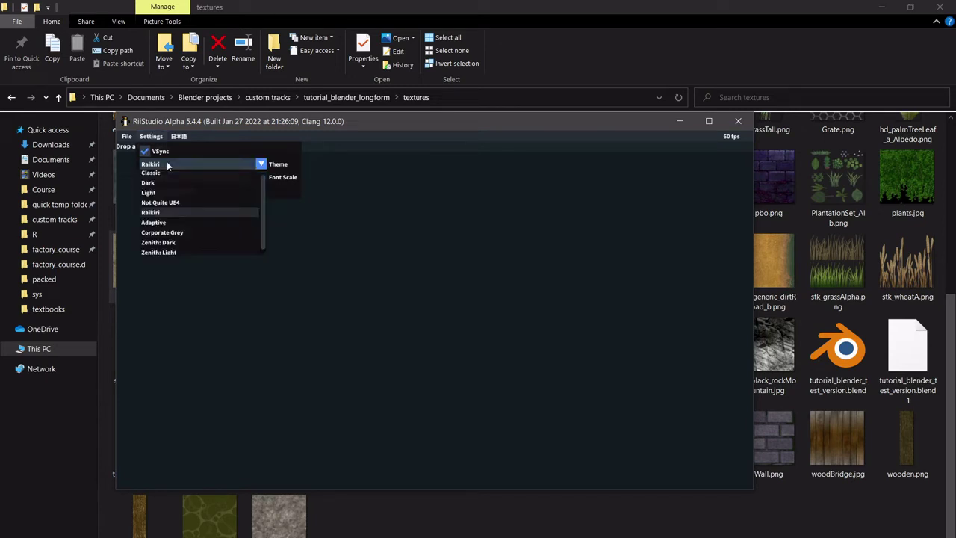
{"action": "left_click", "coordinate": [358, 312]}
- In RiiStudio, start opening a file and browse to the textures folder in custom tracks > tutorial_blender_longform
{"action": "left_click", "coordinate": [127, 135]}
{"action": "left_click", "coordinate": [129, 149]}
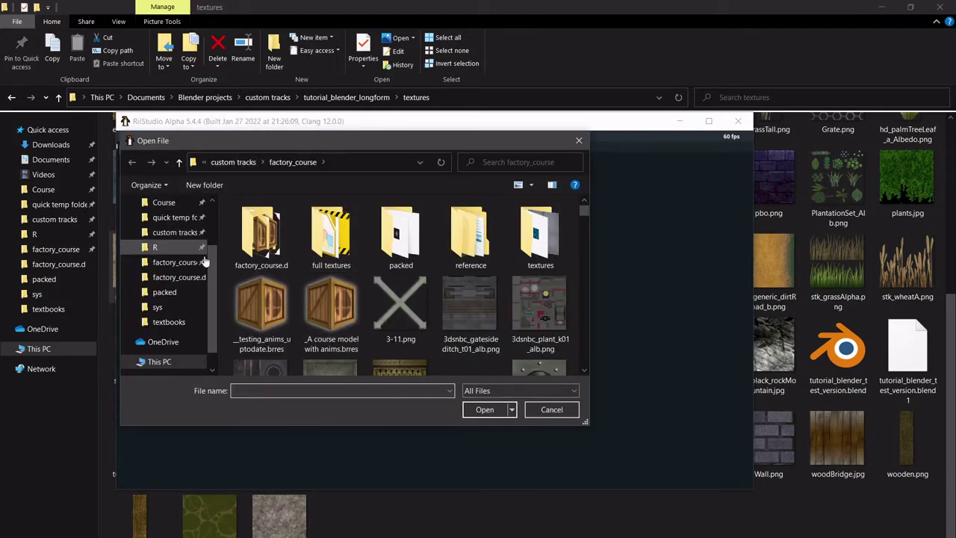
{"action": "left_click", "coordinate": [233, 165]}
{"action": "scroll", "coordinate": [358, 314], "scroll_direction": "down", "scroll_amount": 12}
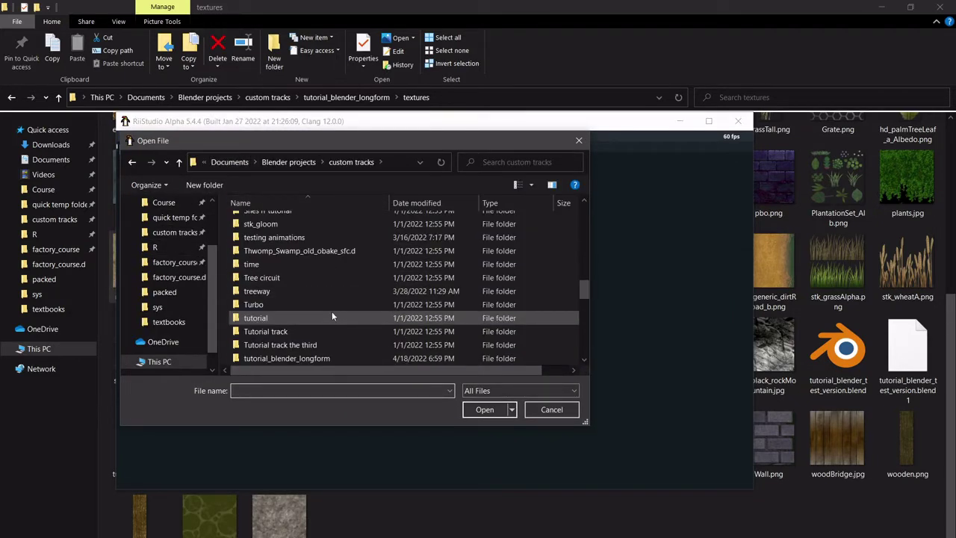
{"action": "scroll", "coordinate": [325, 269], "scroll_direction": "up", "scroll_amount": 2}
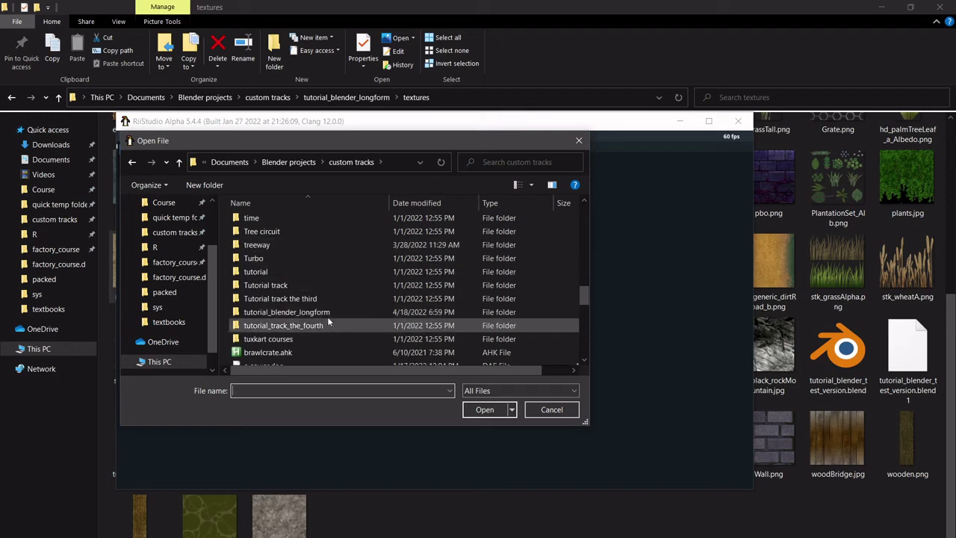
{"action": "double_click", "coordinate": [327, 313]}
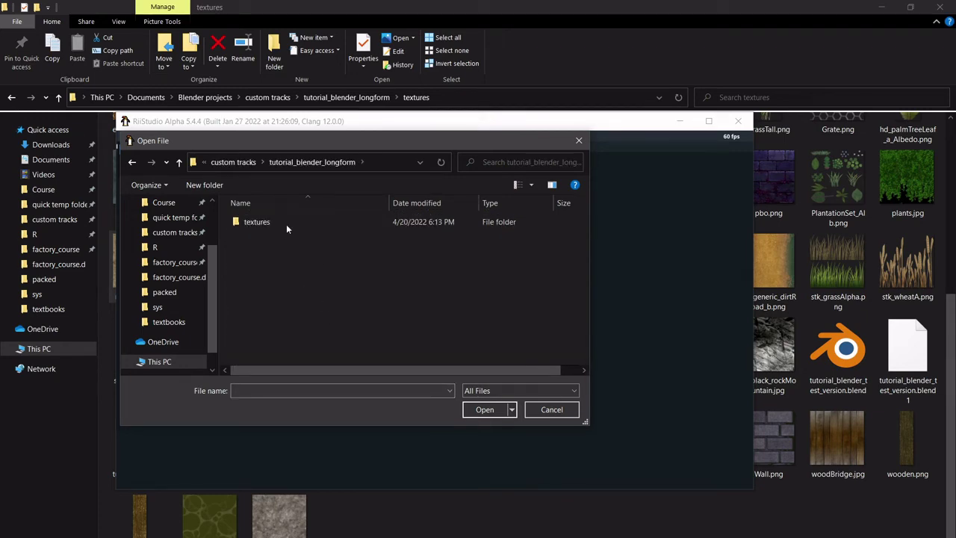
{"action": "double_click", "coordinate": [283, 221]}
- Open tutorial_blender_test_version.dae as a BRRES Model and reposition the Importer window to show its settings
{"action": "scroll", "coordinate": [386, 310], "scroll_direction": "down", "scroll_amount": 20}
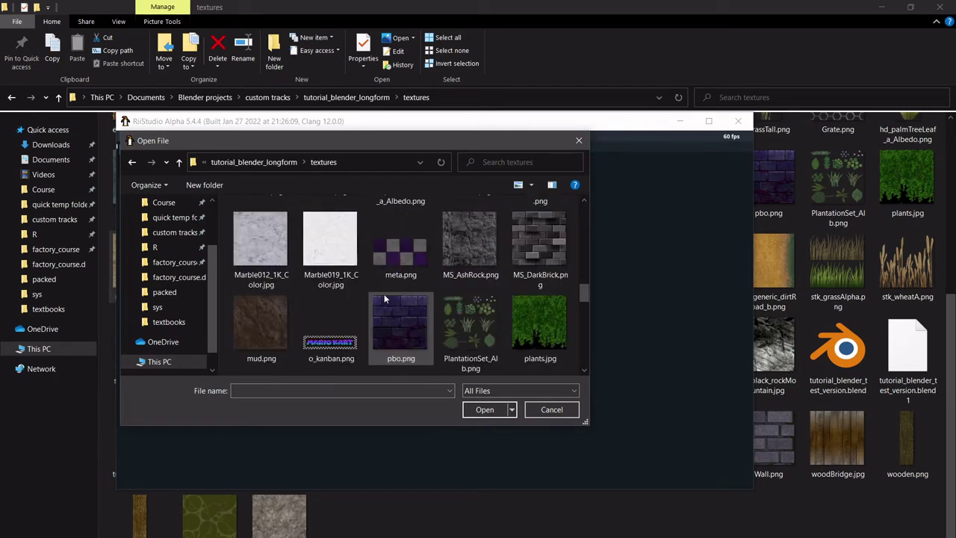
{"action": "scroll", "coordinate": [389, 299], "scroll_direction": "up", "scroll_amount": 5}
{"action": "scroll", "coordinate": [404, 296], "scroll_direction": "down", "scroll_amount": 5}
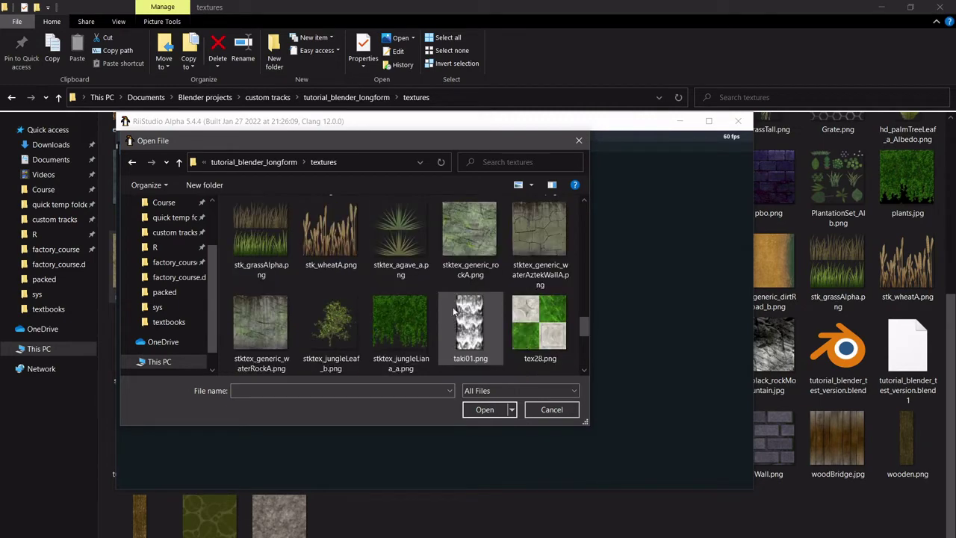
{"action": "left_click", "coordinate": [540, 237]}
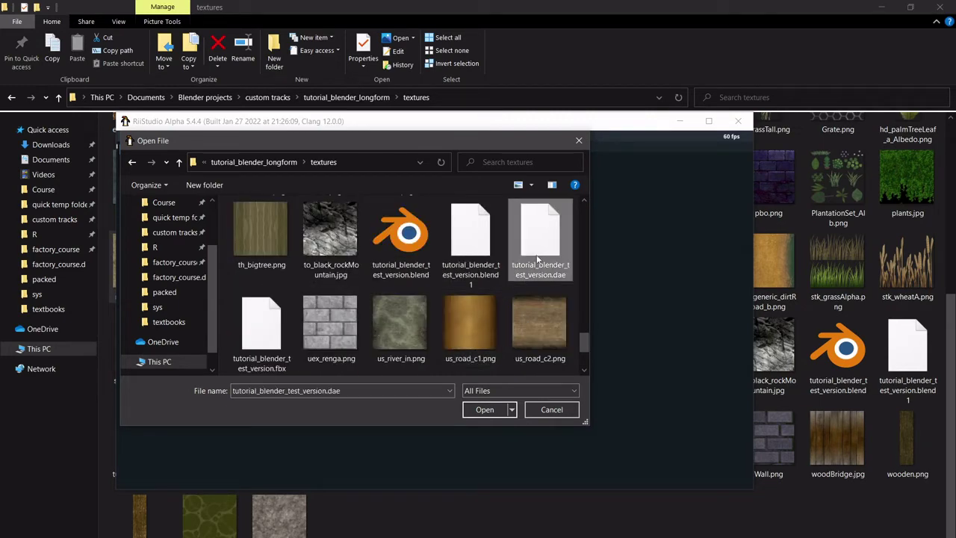
{"action": "left_click", "coordinate": [484, 409]}
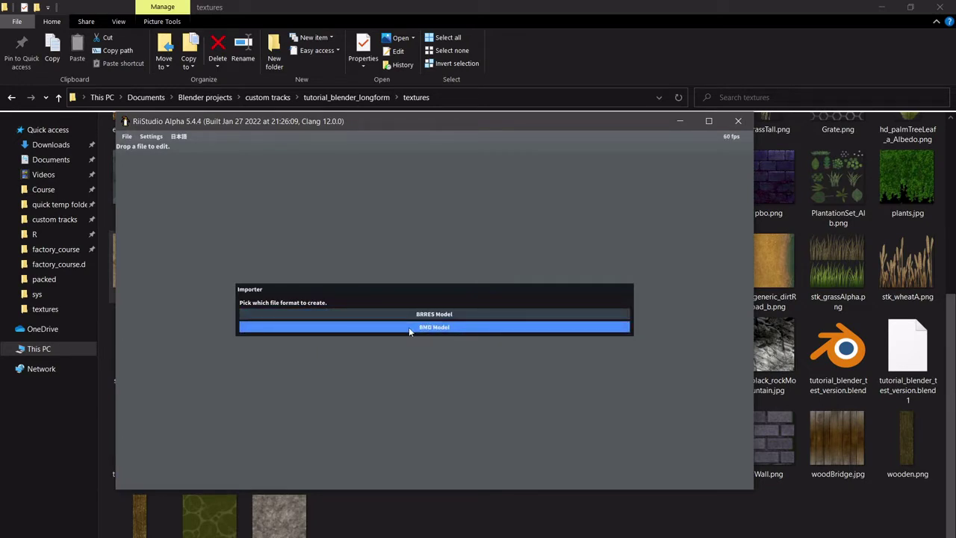
{"action": "left_click", "coordinate": [409, 327]}
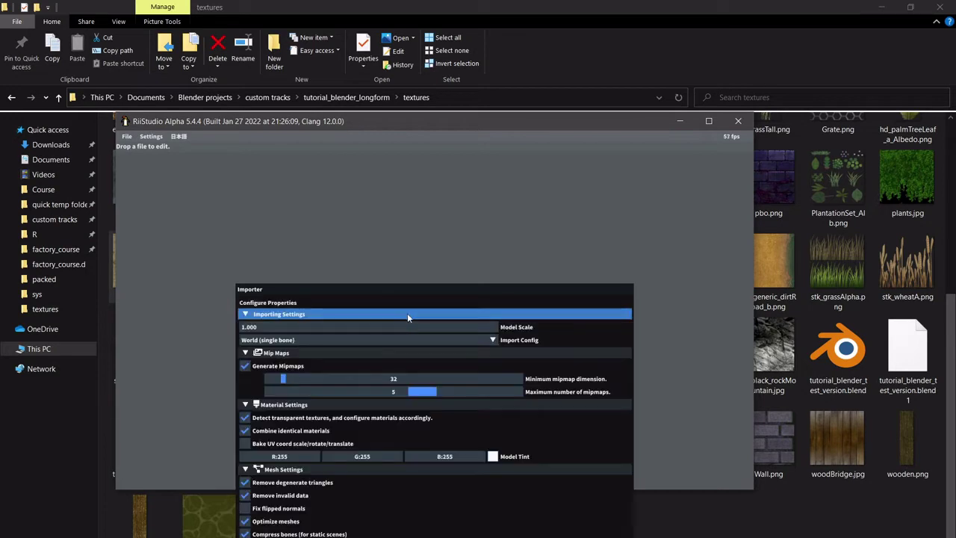
{"action": "left_click_drag", "start_coordinate": [368, 288], "coordinate": [385, 129]}
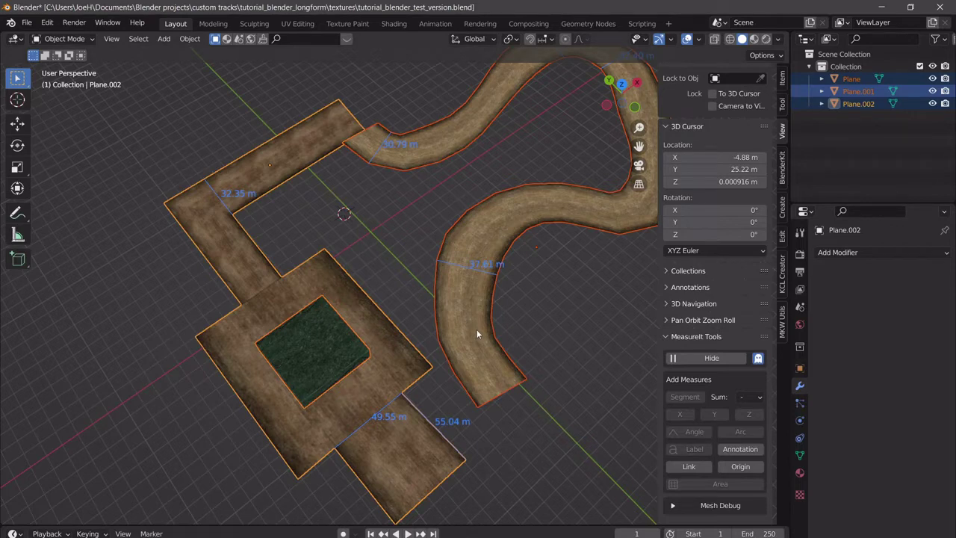
- Switch to Blender, hide the viewport sidebar and turn on the Face Orientation overlay
{"action": "middle_click_drag", "start_coordinate": [460, 350], "coordinate": [499, 306]}
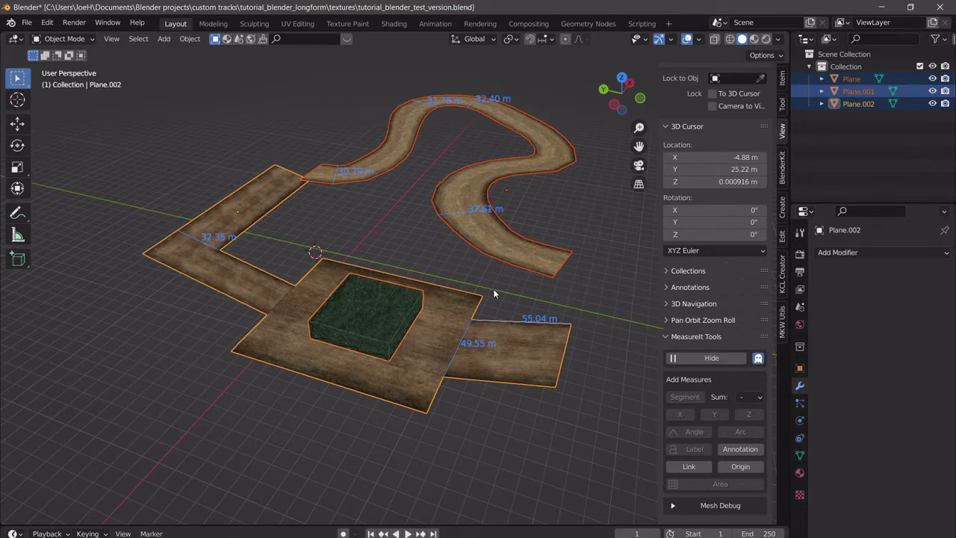
{"action": "key", "text": "n"}
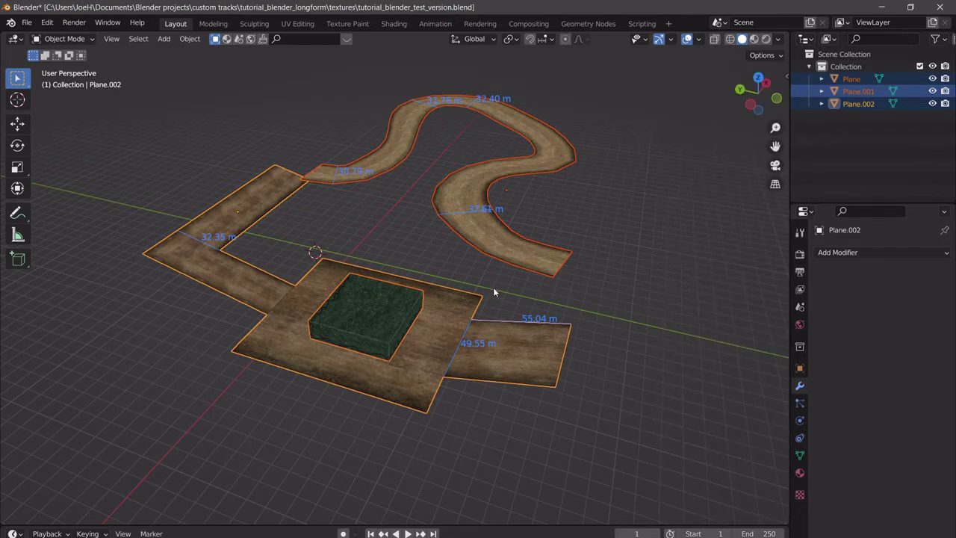
{"action": "left_click", "coordinate": [698, 39]}
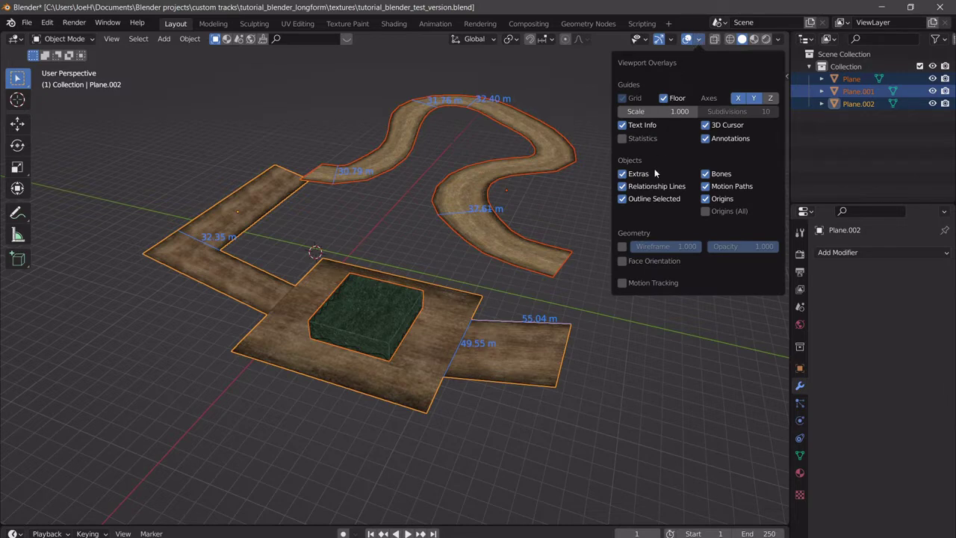
{"action": "left_click", "coordinate": [621, 262]}
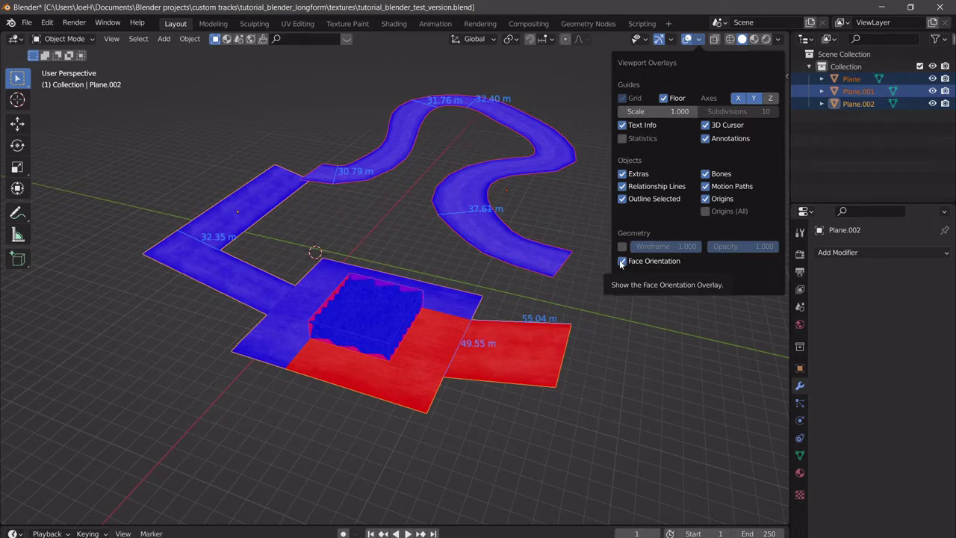
- In Plane.002, select the four red faces around the grass block and on the adjoining road, and flip their normals
{"action": "middle_click_drag", "start_coordinate": [362, 343], "coordinate": [423, 394]}
{"action": "left_click", "coordinate": [380, 333]}
{"action": "key", "text": "Tab"}
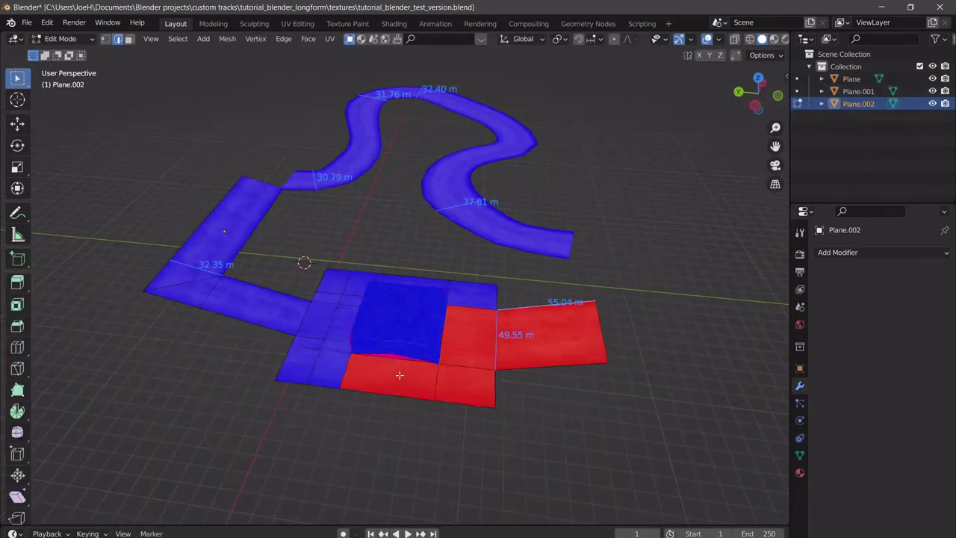
{"action": "key", "text": "Tab"}
{"action": "key", "text": "Tab"}
{"action": "left_click", "coordinate": [129, 39]}
{"action": "left_click", "coordinate": [413, 387]}
{"action": "left_click", "coordinate": [523, 338], "text": "shift"}
{"action": "left_click", "coordinate": [467, 346], "text": "shift"}
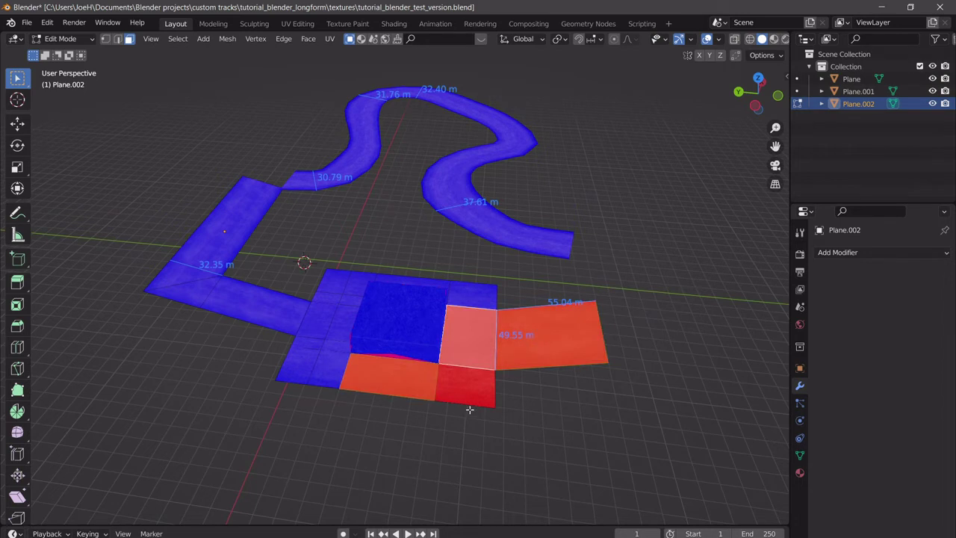
{"action": "left_click", "coordinate": [471, 392], "text": "shift"}
{"action": "key", "text": "alt+n"}
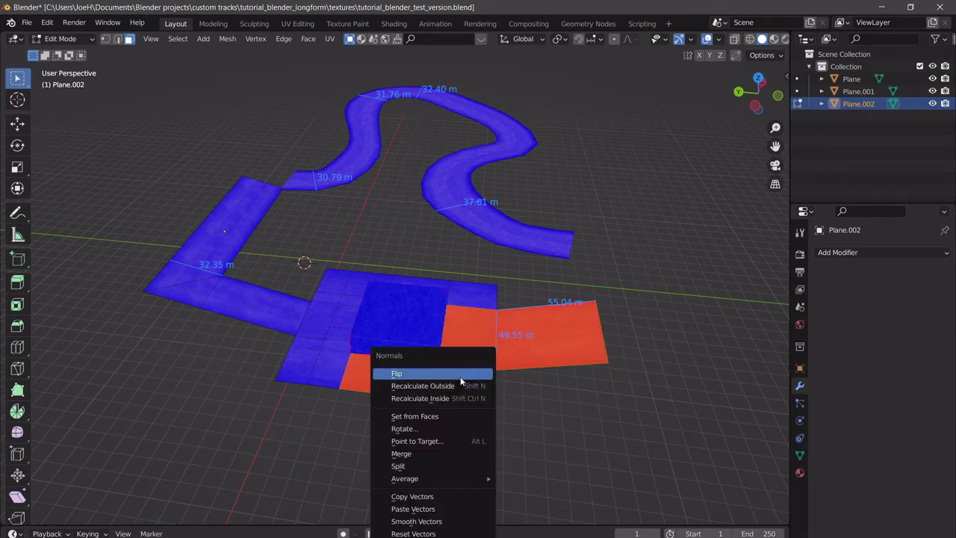
{"action": "left_click", "coordinate": [460, 375]}
{"action": "key", "text": "alt+n"}
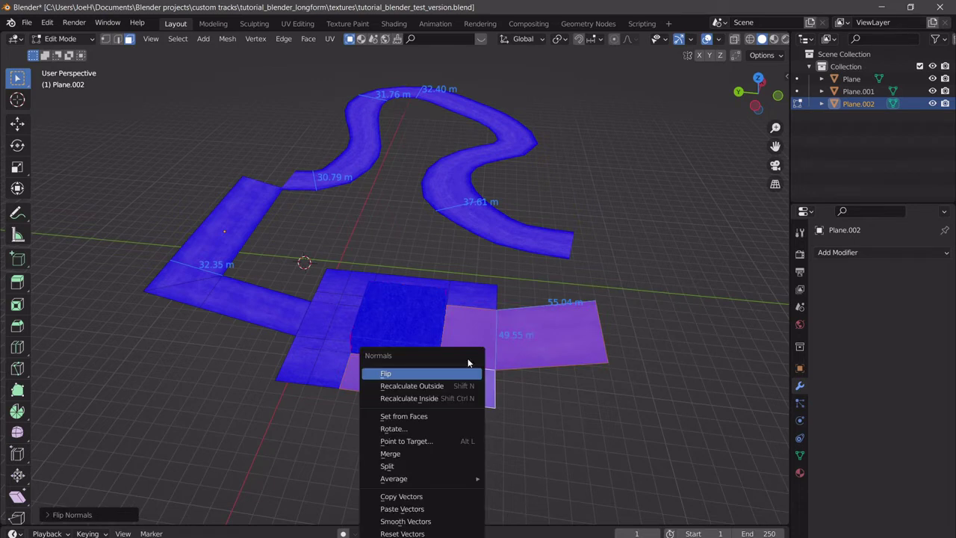
{"action": "left_click", "coordinate": [307, 40]}
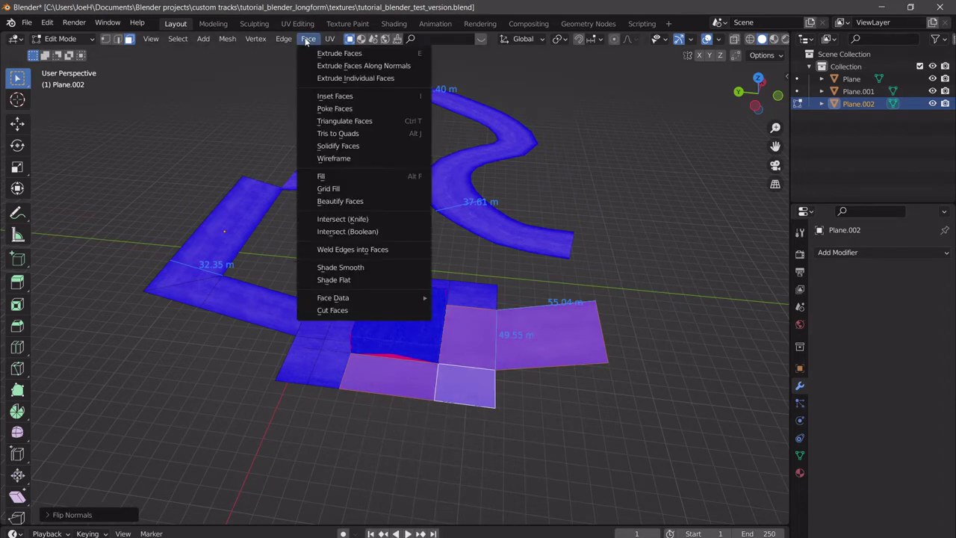
{"action": "left_click", "coordinate": [305, 41]}
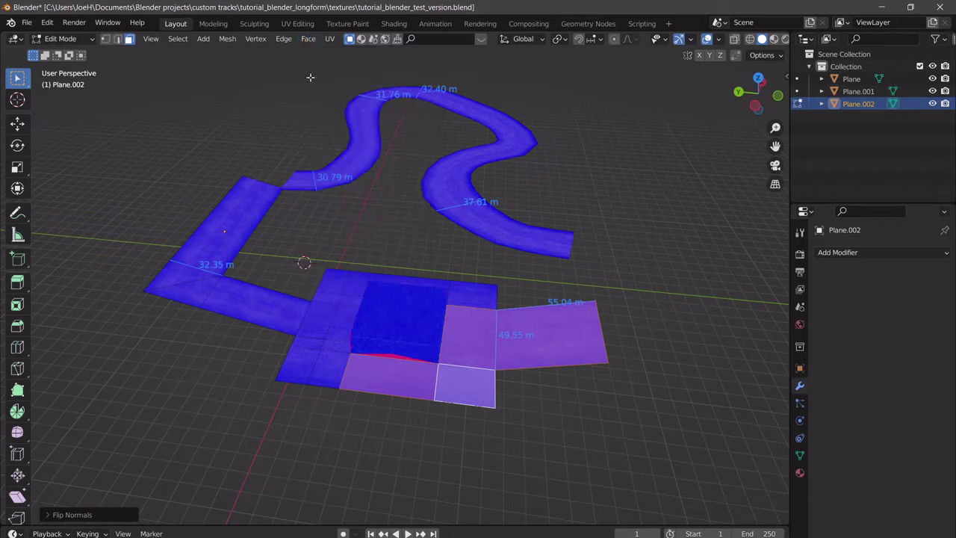
- Flip the normals of the four selected faces the wrong way and back again
{"action": "key", "text": "alt+n"}
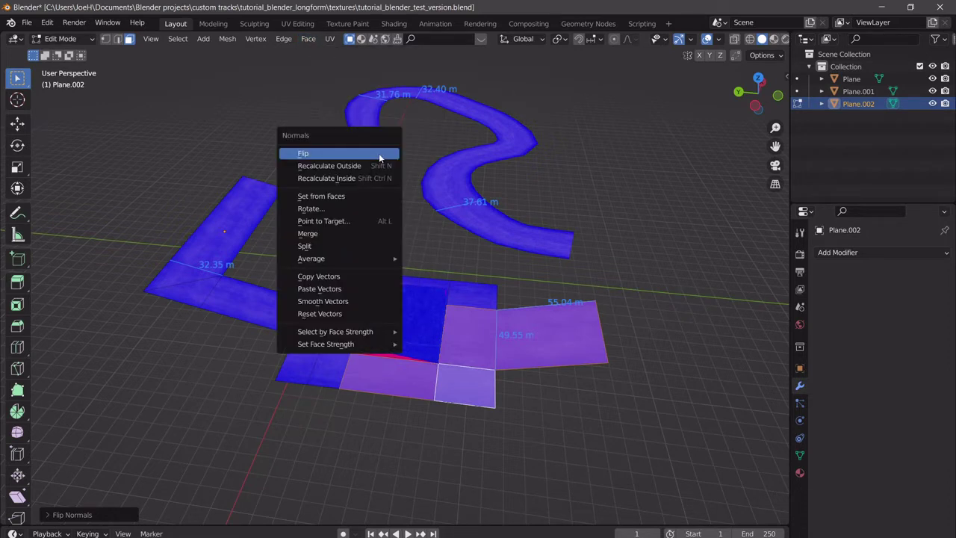
{"action": "left_click", "coordinate": [380, 155]}
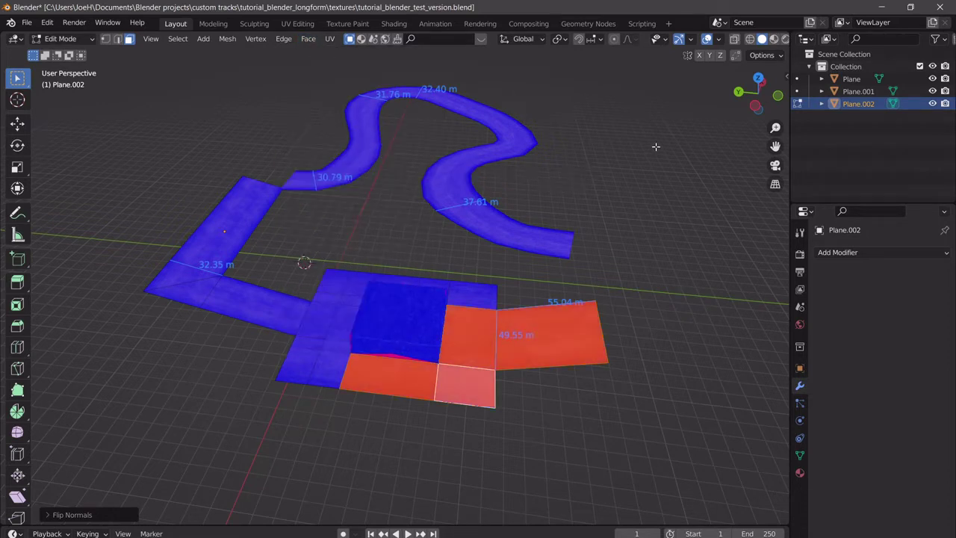
{"action": "key", "text": "alt+n"}
{"action": "left_click", "coordinate": [493, 330]}
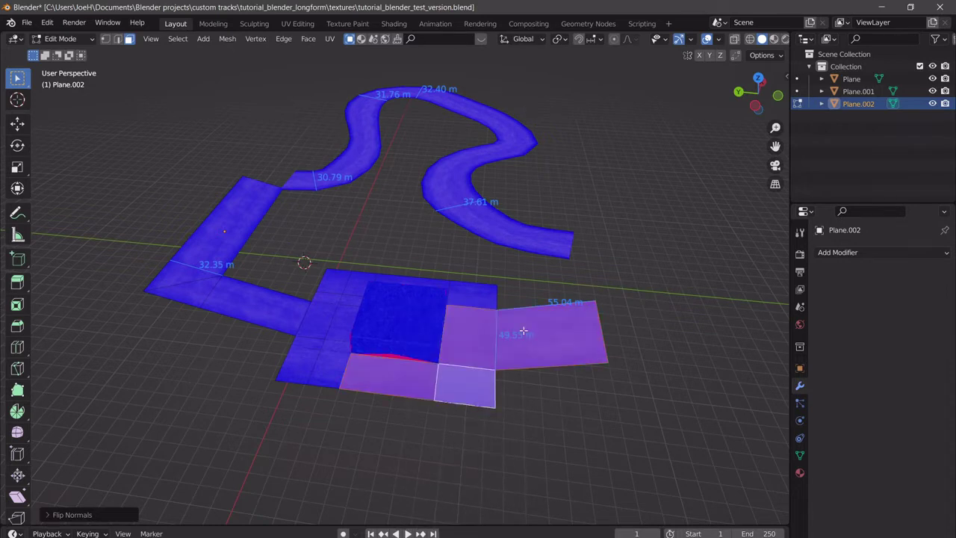
- Select all of Plane.002's faces, recalculate their normals outside and back inside, and clear the selection
{"action": "key", "text": "a"}
{"action": "key", "text": "alt+n"}
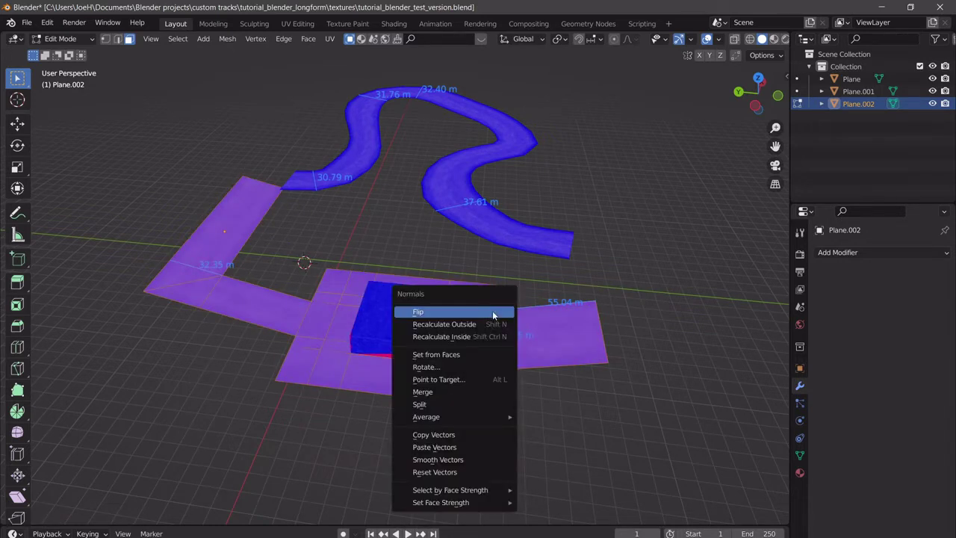
{"action": "left_click", "coordinate": [487, 327]}
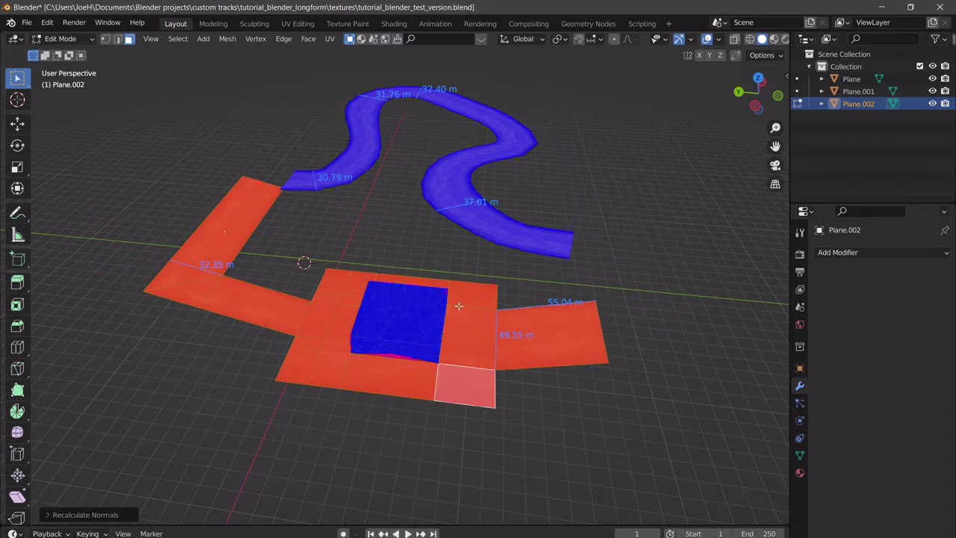
{"action": "key", "text": "ctrl+shift+n"}
{"action": "key", "text": "alt+a"}
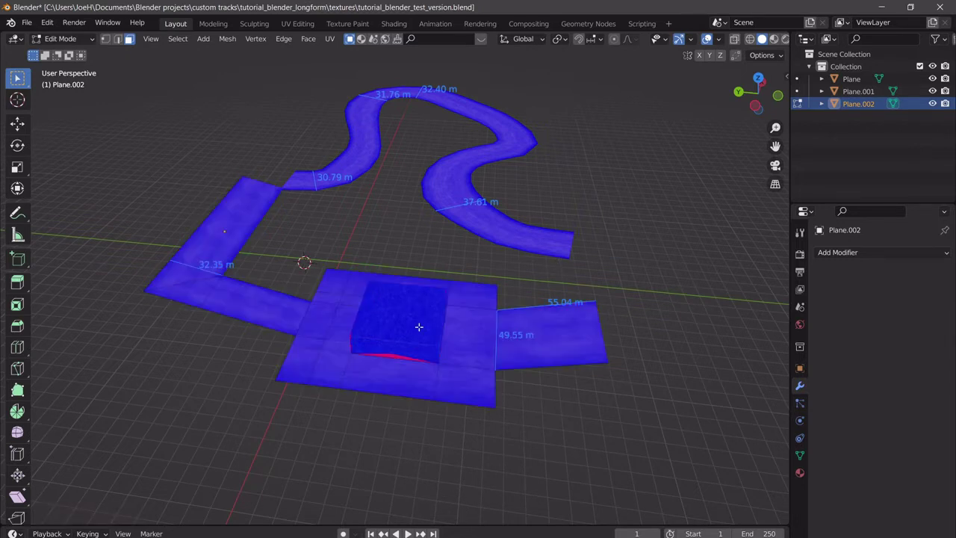
- Enter Edit Mode on the grass block Plane.001 and try moving one of its side faces away
{"action": "scroll", "coordinate": [429, 322], "scroll_direction": "up", "scroll_amount": 6}
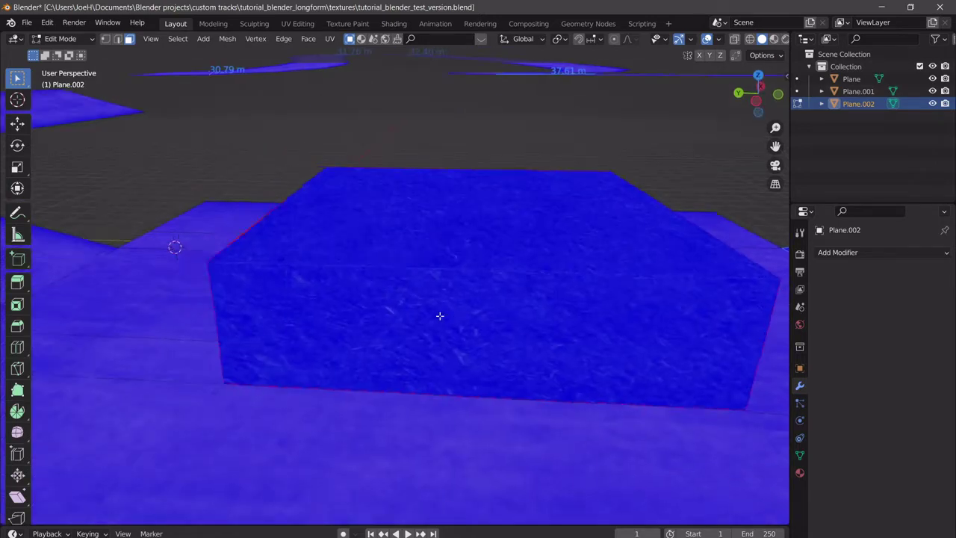
{"action": "scroll", "coordinate": [431, 321], "scroll_direction": "down", "scroll_amount": 5}
{"action": "scroll", "coordinate": [433, 320], "scroll_direction": "up", "scroll_amount": 5}
{"action": "scroll", "coordinate": [442, 301], "scroll_direction": "down", "scroll_amount": 2}
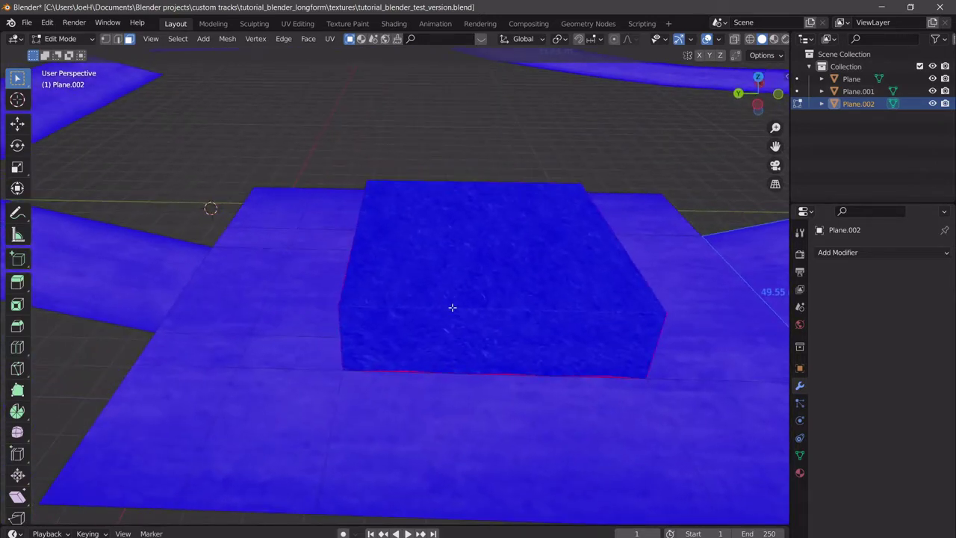
{"action": "key", "text": "Tab"}
{"action": "left_click", "coordinate": [446, 304]}
{"action": "scroll", "coordinate": [440, 305], "scroll_direction": "up", "scroll_amount": 4}
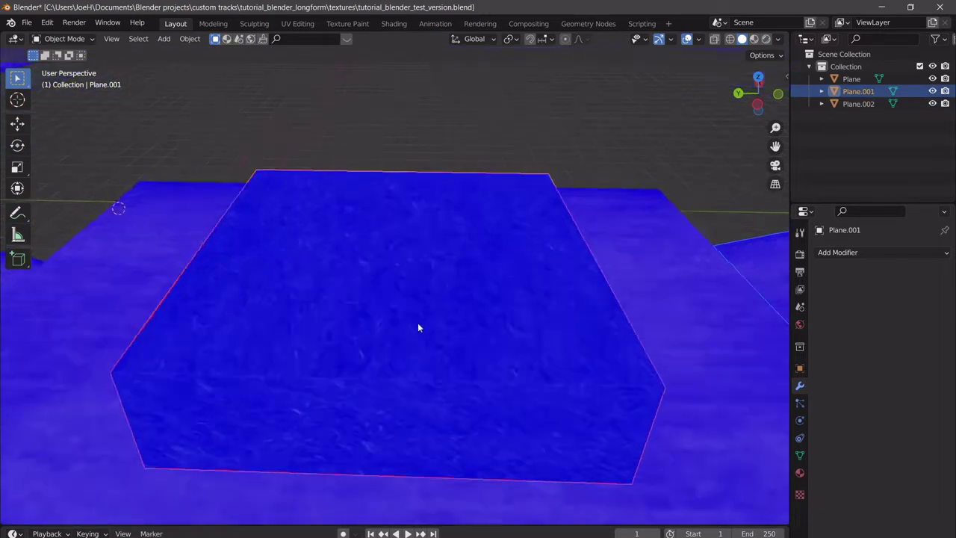
{"action": "key", "text": "Tab"}
{"action": "scroll", "coordinate": [463, 316], "scroll_direction": "down", "scroll_amount": 5}
{"action": "key", "text": "g"}
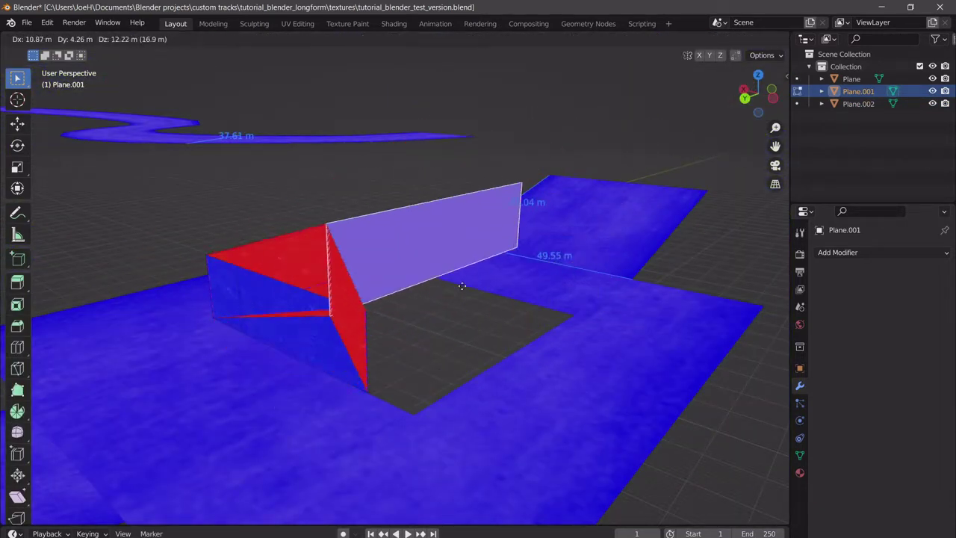
{"action": "left_click", "coordinate": [509, 340]}
{"action": "scroll", "coordinate": [501, 361], "scroll_direction": "up", "scroll_amount": 5}
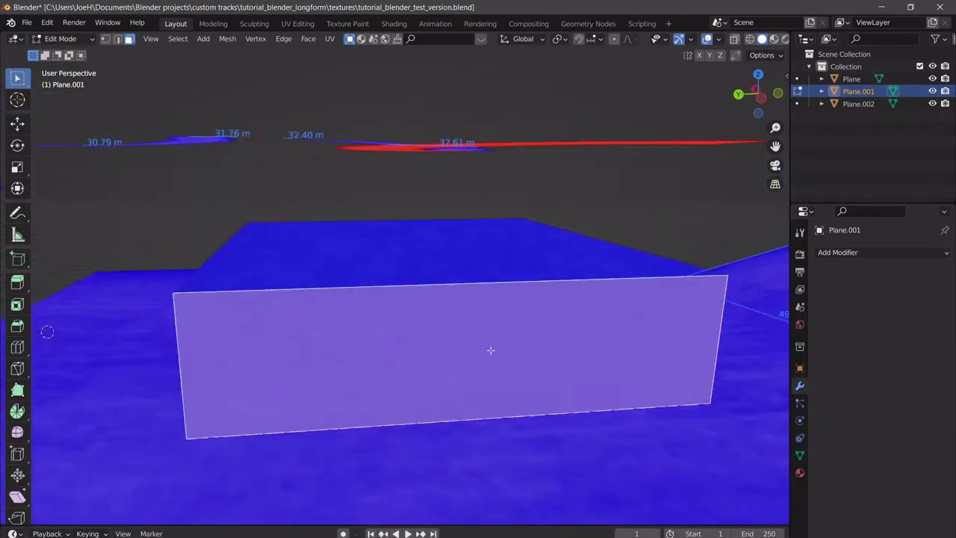
- Try moving the selected side face across the grass block's interior
{"action": "scroll", "coordinate": [582, 347], "scroll_direction": "down", "scroll_amount": 5}
{"action": "middle_click_drag", "start_coordinate": [602, 311], "coordinate": [532, 363]}
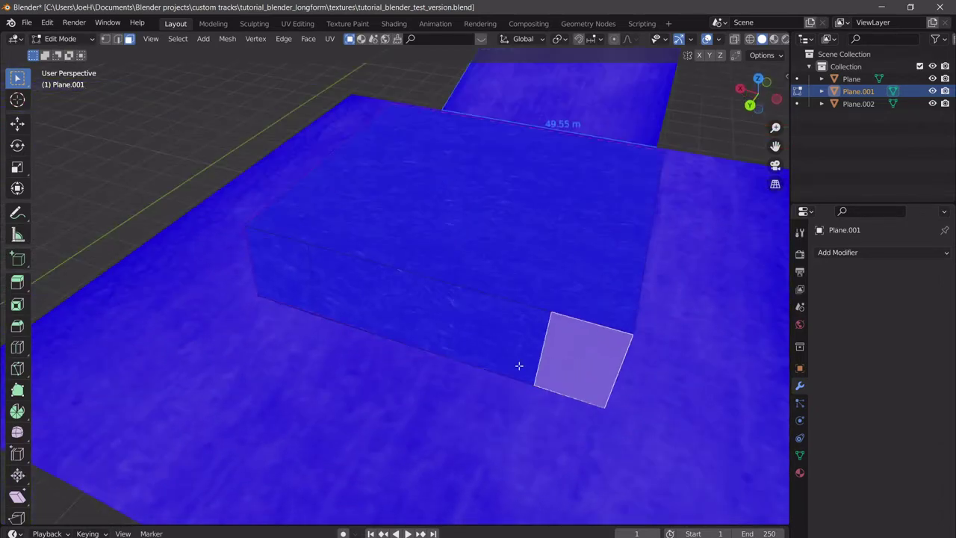
{"action": "key", "text": "g"}
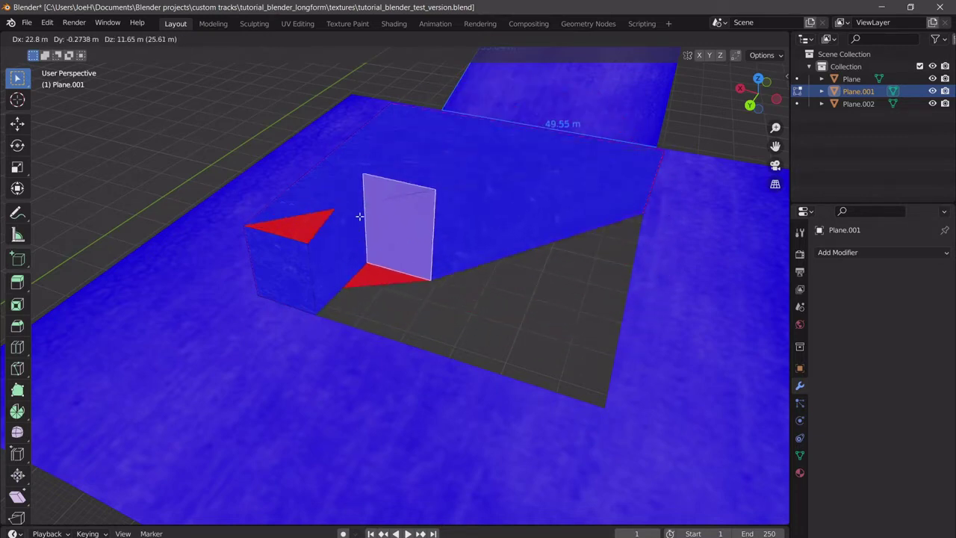
{"action": "key", "text": "Escape"}
- Examine the orientation colours of the grass block's faces from outside and from inside the block
{"action": "scroll", "coordinate": [550, 331], "scroll_direction": "up", "scroll_amount": 6}
{"action": "middle_click_drag", "start_coordinate": [386, 286], "coordinate": [452, 290]}
{"action": "middle_click_drag", "start_coordinate": [502, 299], "coordinate": [461, 300]}
{"action": "scroll", "coordinate": [461, 301], "scroll_direction": "down", "scroll_amount": 5}
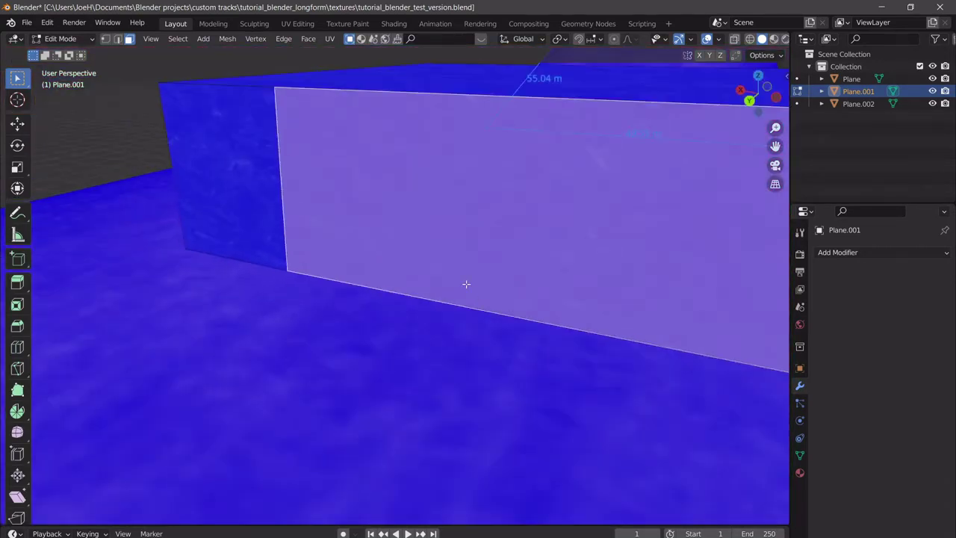
{"action": "scroll", "coordinate": [446, 321], "scroll_direction": "up", "scroll_amount": 2}
{"action": "middle_click_drag", "start_coordinate": [438, 334], "coordinate": [396, 322]}
{"action": "scroll", "coordinate": [396, 321], "scroll_direction": "up", "scroll_amount": 8}
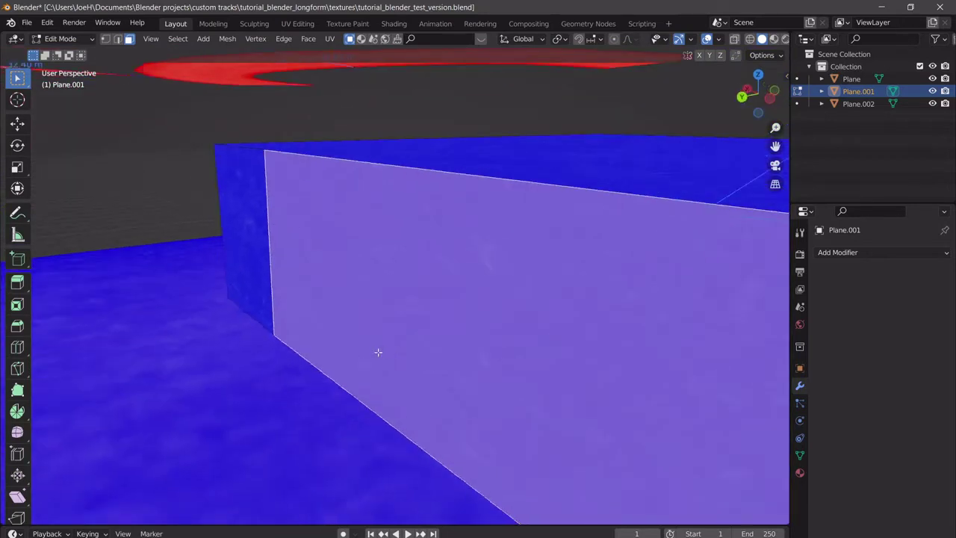
{"action": "key", "text": "g"}
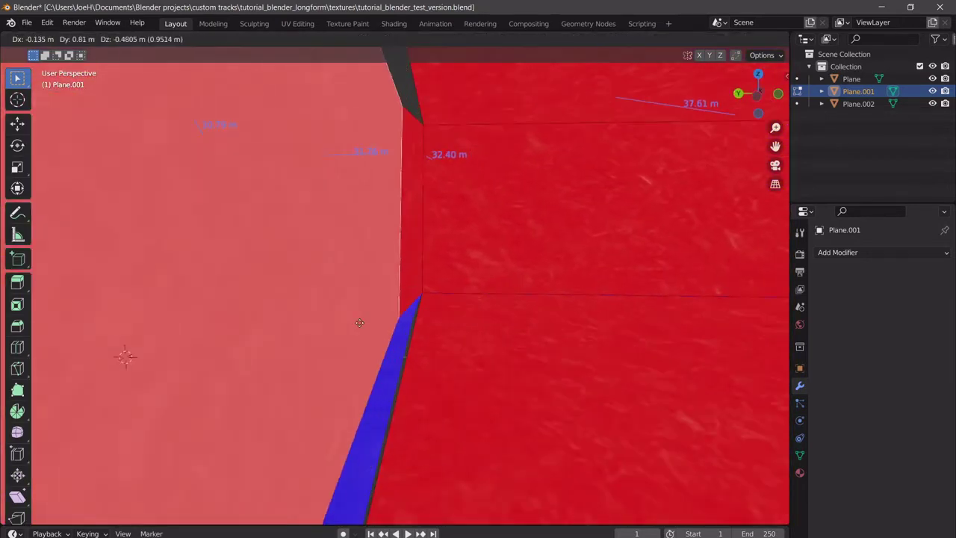
{"action": "right_click", "coordinate": [385, 349]}
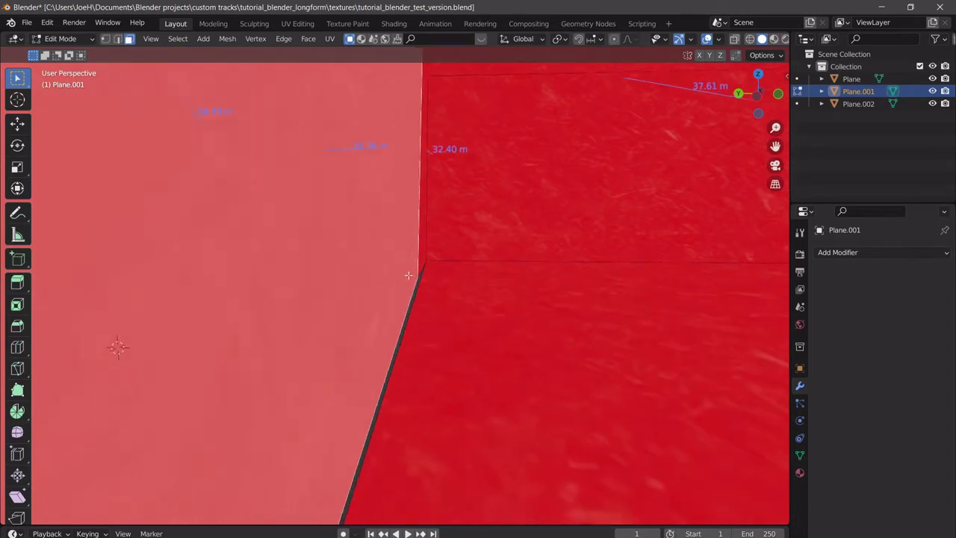
{"action": "scroll", "coordinate": [420, 324], "scroll_direction": "down", "scroll_amount": 3}
{"action": "scroll", "coordinate": [428, 332], "scroll_direction": "up", "scroll_amount": 3}
{"action": "scroll", "coordinate": [427, 332], "scroll_direction": "down", "scroll_amount": 2}
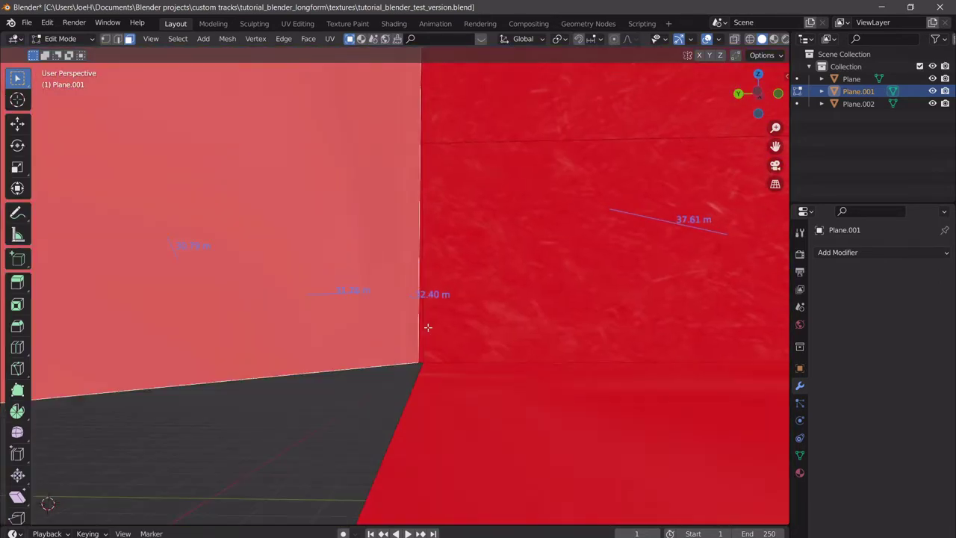
{"action": "scroll", "coordinate": [427, 327], "scroll_direction": "down", "scroll_amount": 1}
{"action": "scroll", "coordinate": [427, 327], "scroll_direction": "up", "scroll_amount": 2}
{"action": "scroll", "coordinate": [427, 329], "scroll_direction": "down", "scroll_amount": 2}
{"action": "scroll", "coordinate": [426, 330], "scroll_direction": "up", "scroll_amount": 2}
{"action": "scroll", "coordinate": [426, 329], "scroll_direction": "down", "scroll_amount": 2}
{"action": "middle_click_drag", "start_coordinate": [426, 329], "coordinate": [418, 363]}
{"action": "scroll", "coordinate": [418, 362], "scroll_direction": "up", "scroll_amount": 3}
{"action": "scroll", "coordinate": [512, 301], "scroll_direction": "down", "scroll_amount": 1}
{"action": "middle_click_drag", "start_coordinate": [512, 301], "coordinate": [459, 271]}
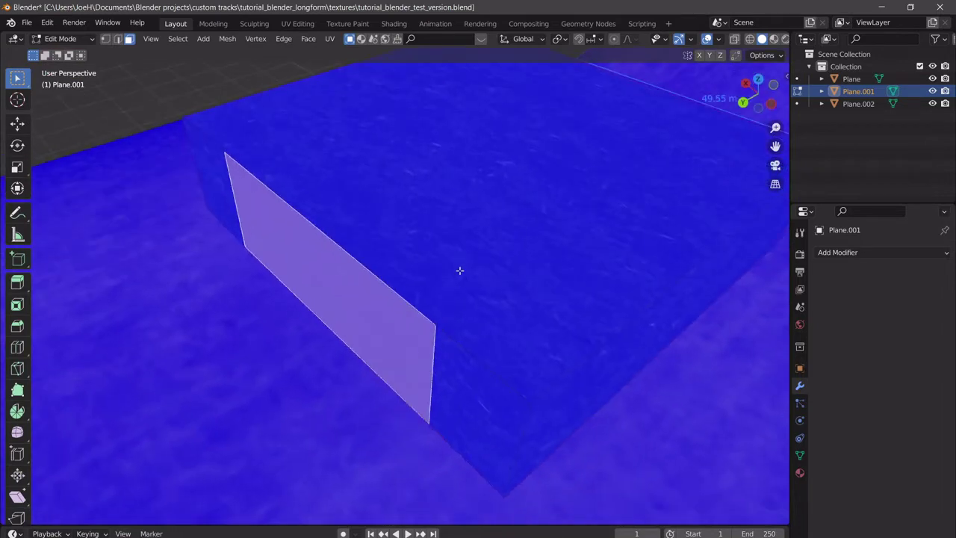
- Deselect the grass block's side face and turn off the Face Orientation overlay
{"action": "right_click", "coordinate": [451, 204]}
{"action": "scroll", "coordinate": [309, 128], "scroll_direction": "down", "scroll_amount": 4}
{"action": "left_click", "coordinate": [719, 38]}
{"action": "scroll", "coordinate": [397, 113], "scroll_direction": "down", "scroll_amount": 10}
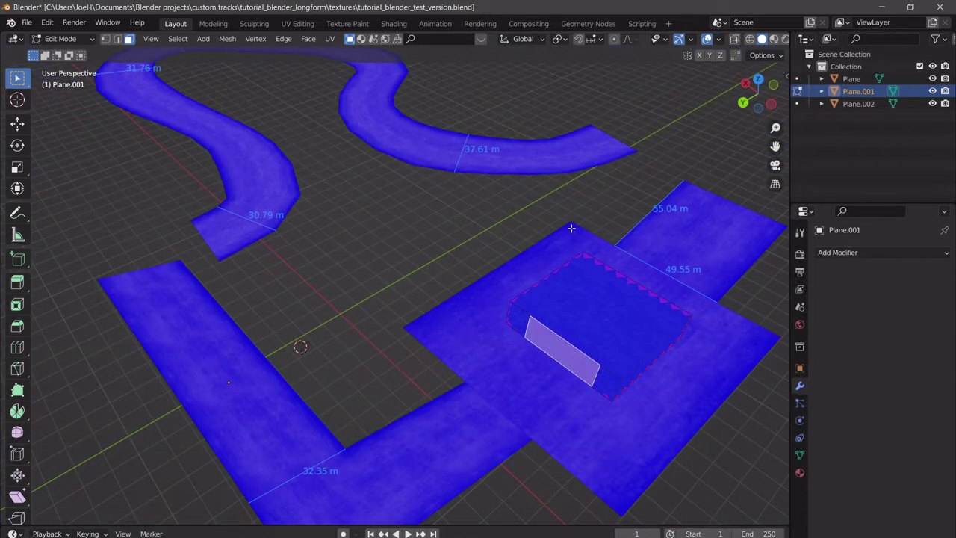
{"action": "middle_click_drag", "start_coordinate": [538, 273], "coordinate": [534, 309]}
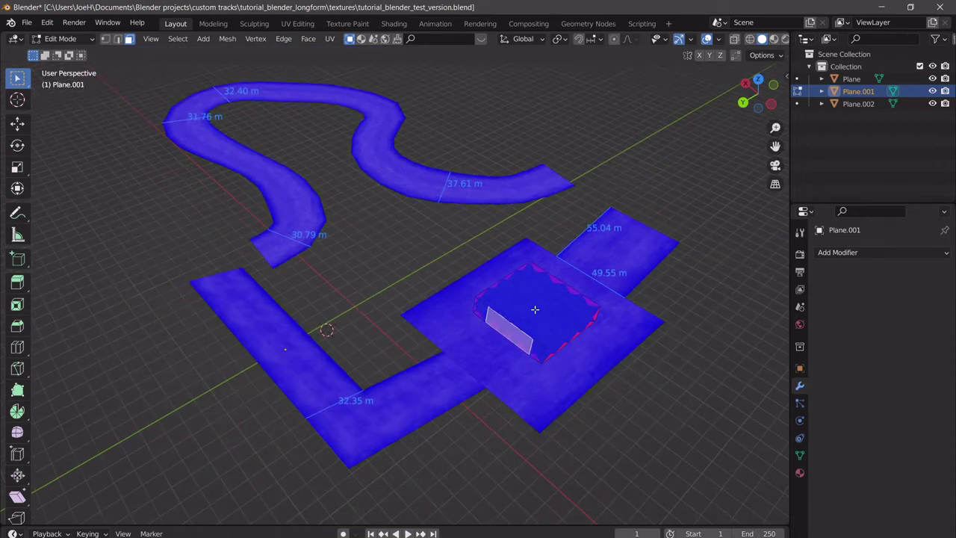
{"action": "left_click", "coordinate": [527, 309]}
{"action": "scroll", "coordinate": [504, 366], "scroll_direction": "up", "scroll_amount": 2}
{"action": "key", "text": "ctrl+z"}
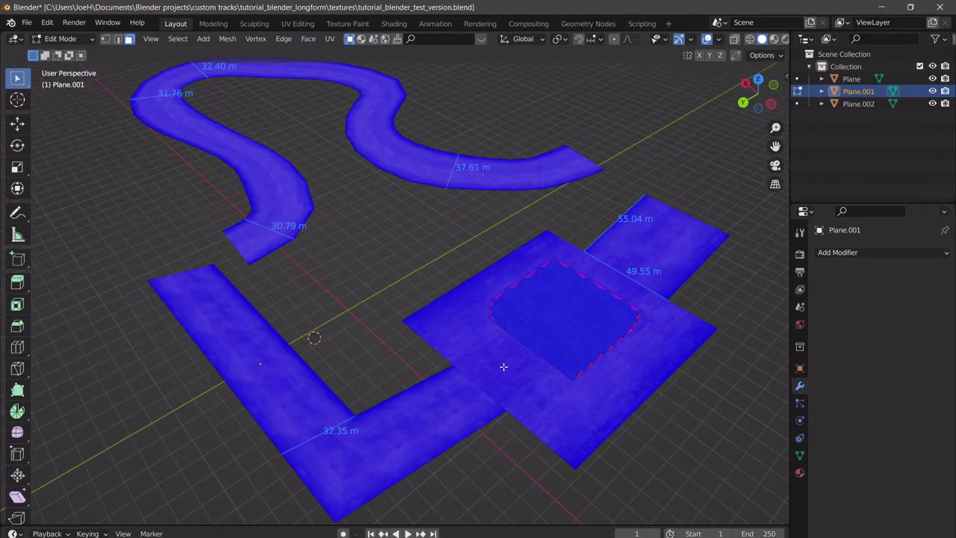
{"action": "left_click", "coordinate": [718, 38]}
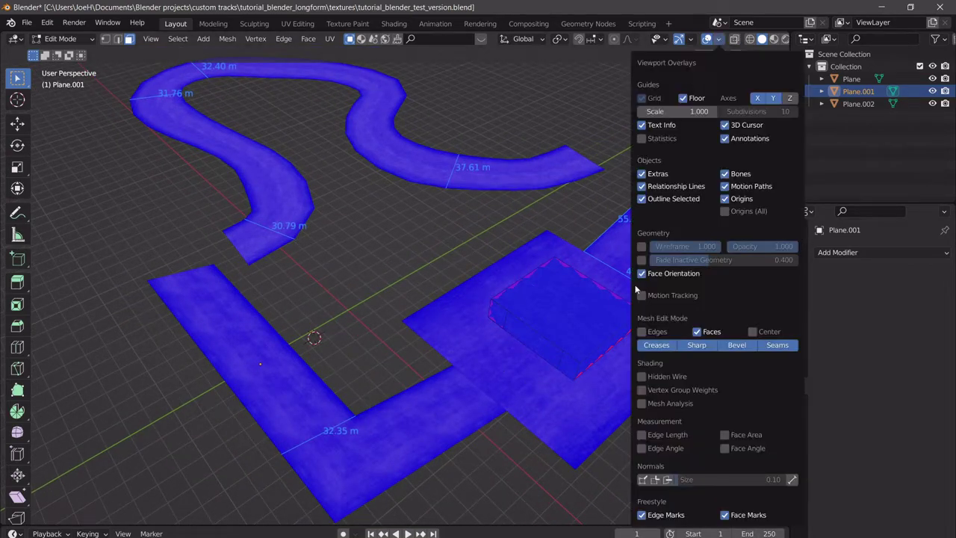
{"action": "left_click", "coordinate": [642, 273]}
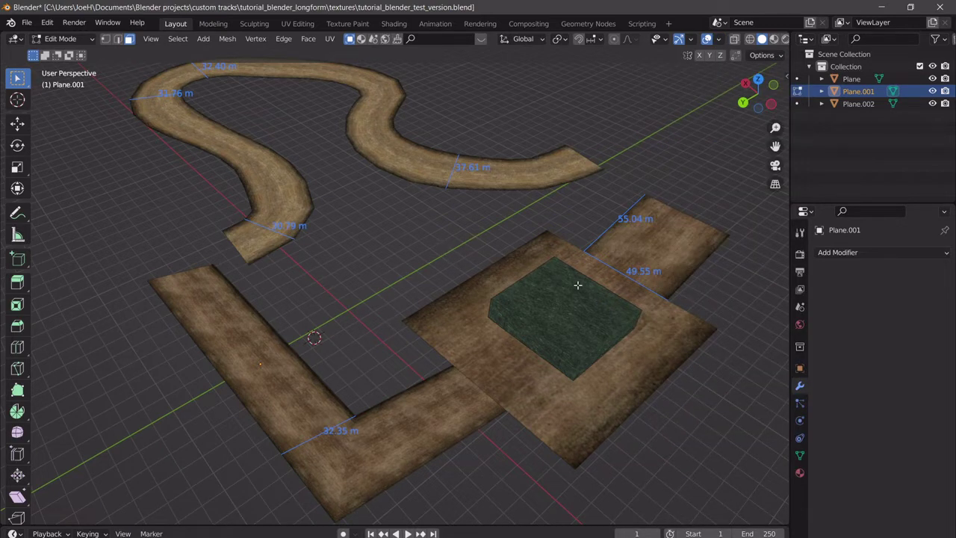
- Leave the grass block and open the road mesh Plane.002 in Edit Mode with edge selection
{"action": "key", "text": "Tab"}
{"action": "key", "text": "Tab"}
{"action": "key", "text": "Tab"}
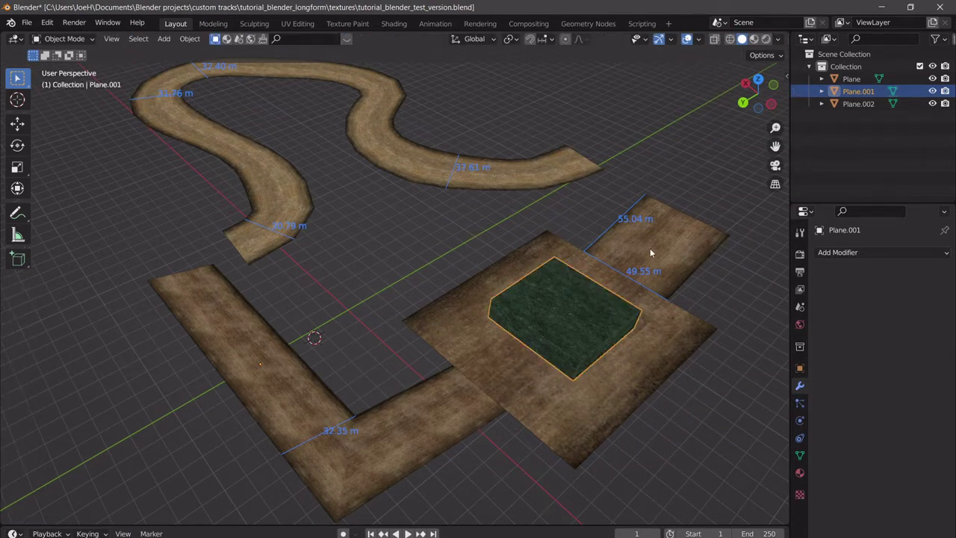
{"action": "left_click", "coordinate": [647, 240]}
{"action": "key", "text": "Tab"}
{"action": "left_click", "coordinate": [117, 39]}
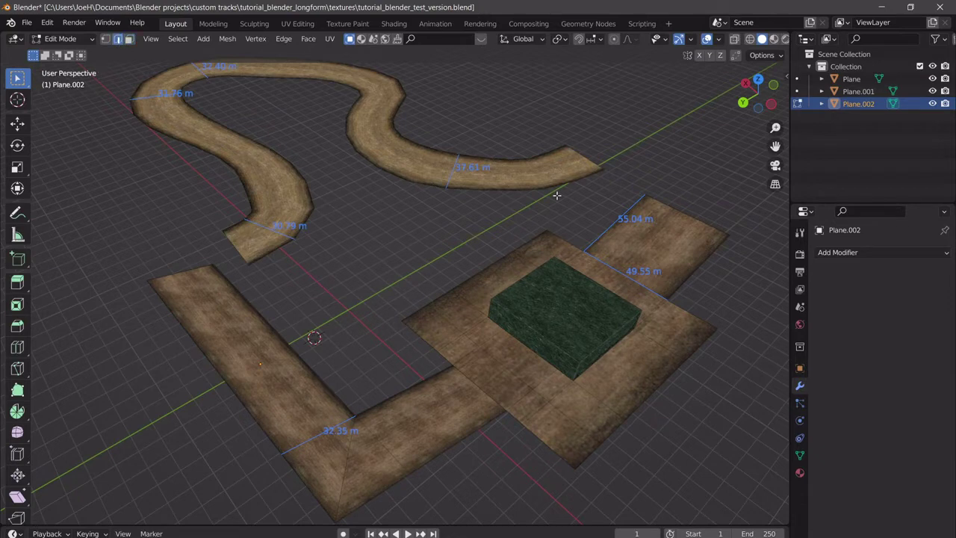
- Hide the MeasureIt measurements in the viewport and close the sidebar again
{"action": "key", "text": "F3"}
{"action": "key", "text": "Escape"}
{"action": "key", "text": "n"}
{"action": "scroll", "coordinate": [699, 378], "scroll_direction": "down", "scroll_amount": 2}
{"action": "scroll", "coordinate": [700, 377], "scroll_direction": "down", "scroll_amount": 1}
{"action": "left_click", "coordinate": [706, 318]}
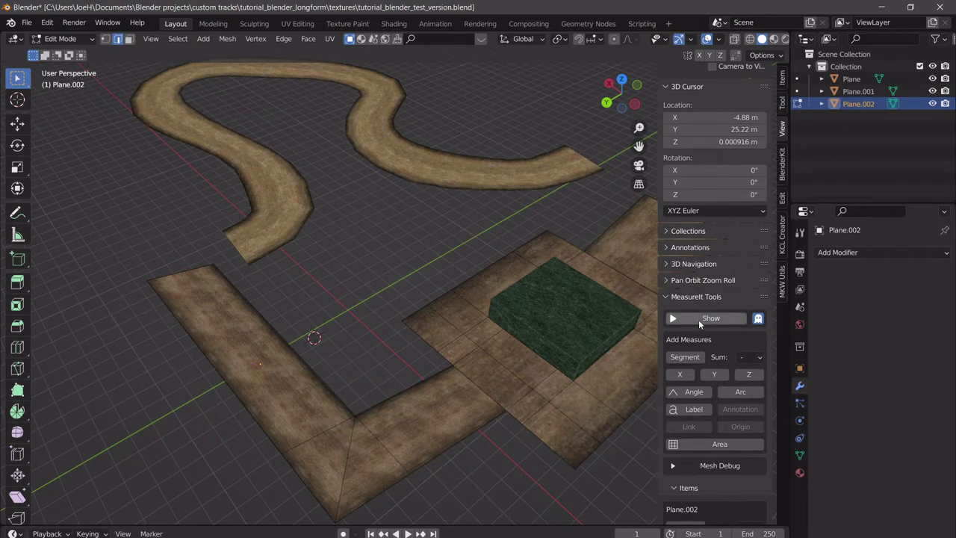
{"action": "left_click", "coordinate": [698, 320]}
{"action": "left_click", "coordinate": [698, 319]}
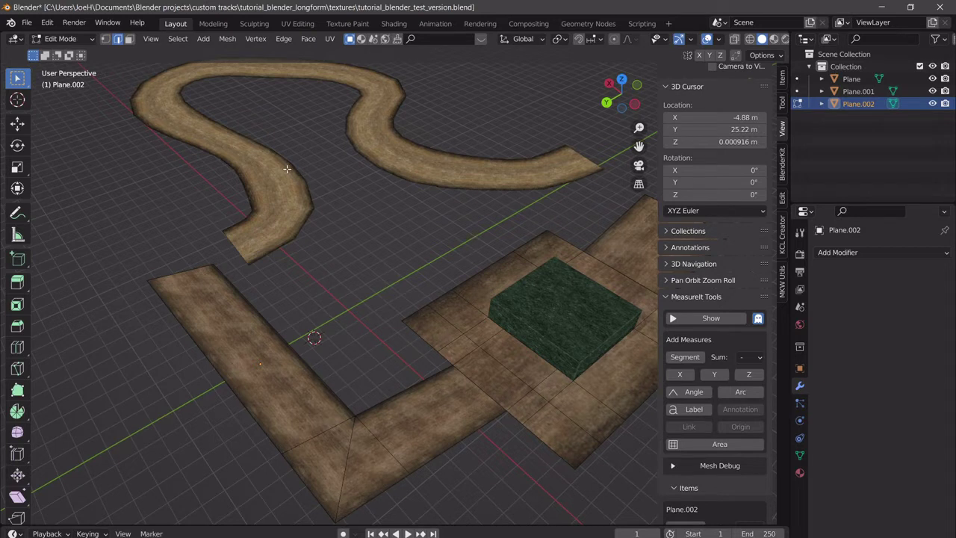
{"action": "key", "text": "n"}
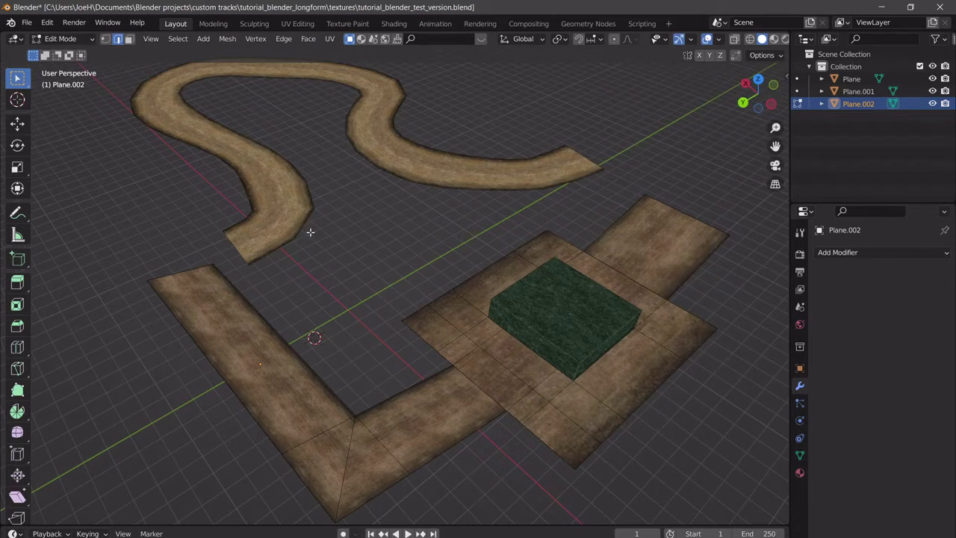
- Save the Blender file and return to Object Mode with nothing selected
{"action": "key", "text": "ctrl+s"}
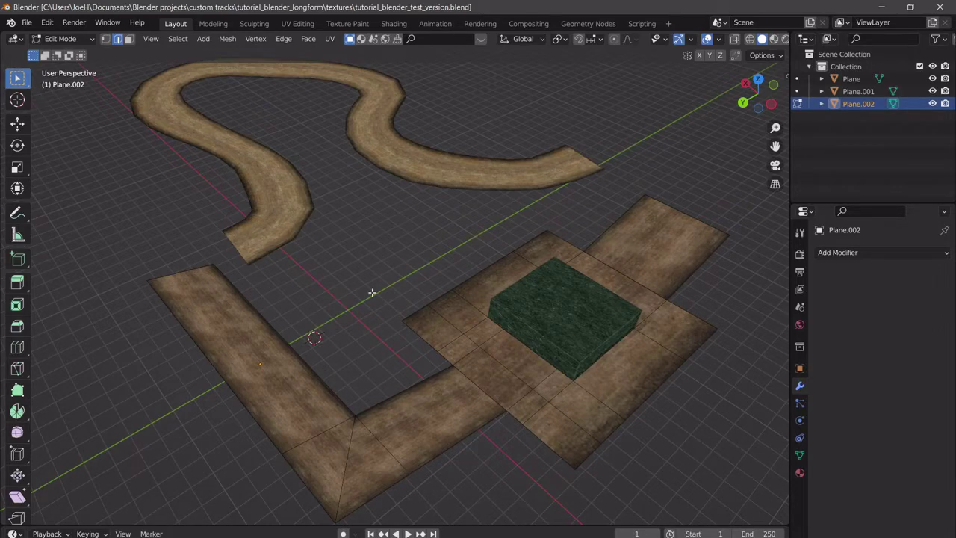
{"action": "key", "text": "Tab"}
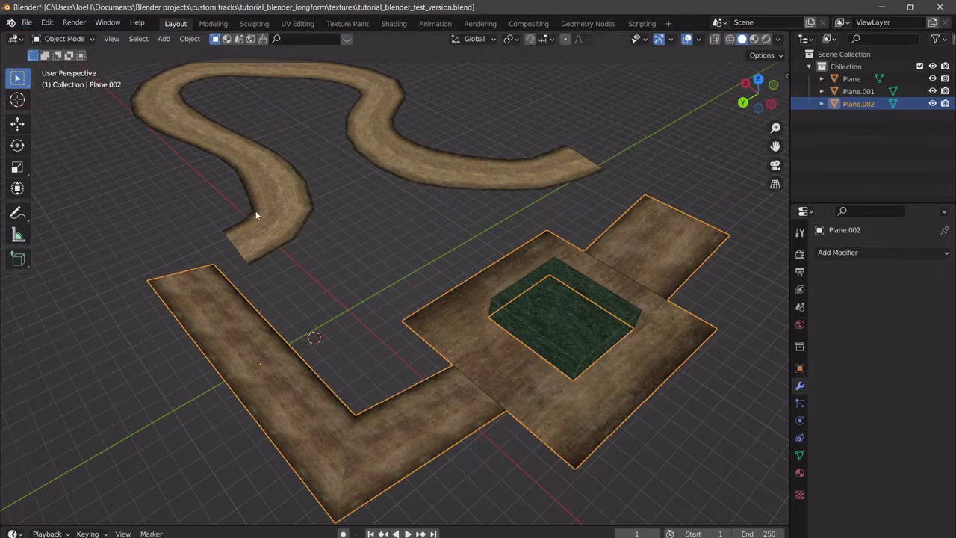
{"action": "left_click", "coordinate": [420, 246]}
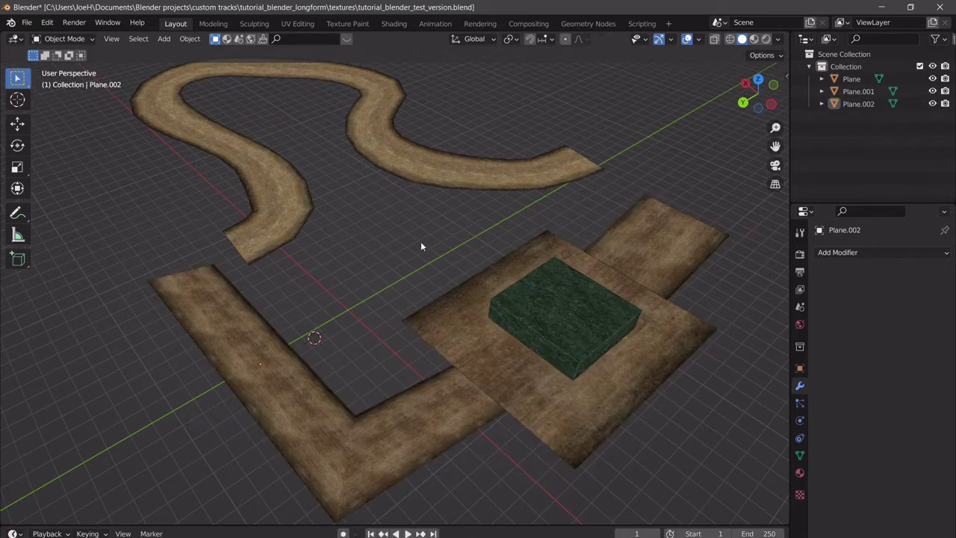
- Export the track meshes as FBX, overwriting tutorial_blender_test_version.fbx in the textures folder
{"action": "left_click", "coordinate": [26, 23]}
{"action": "mouse_move", "coordinate": [71, 204]}
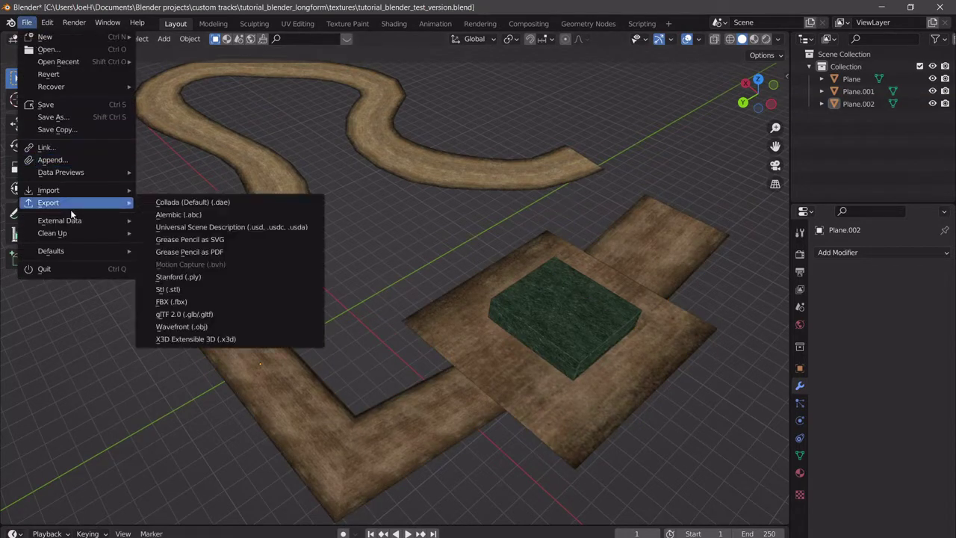
{"action": "left_click", "coordinate": [198, 302]}
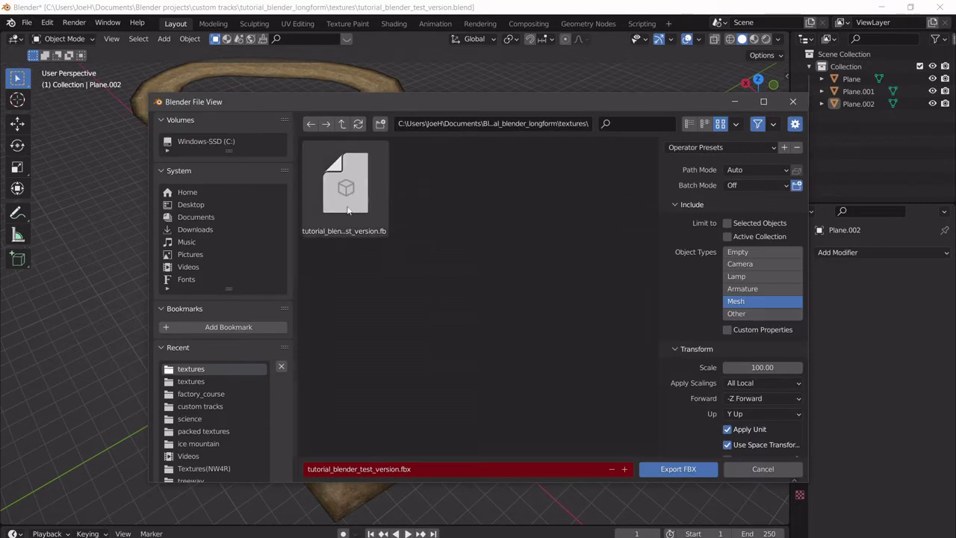
{"action": "left_click", "coordinate": [678, 469]}
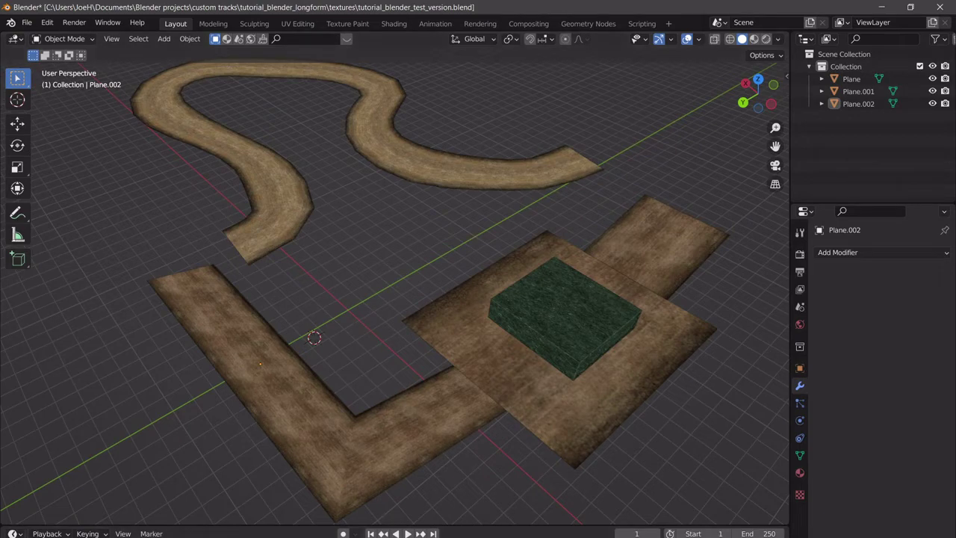
- Switch to FBX Converter and remove all files from the source list
{"action": "mouse_move", "coordinate": [321, 533]}
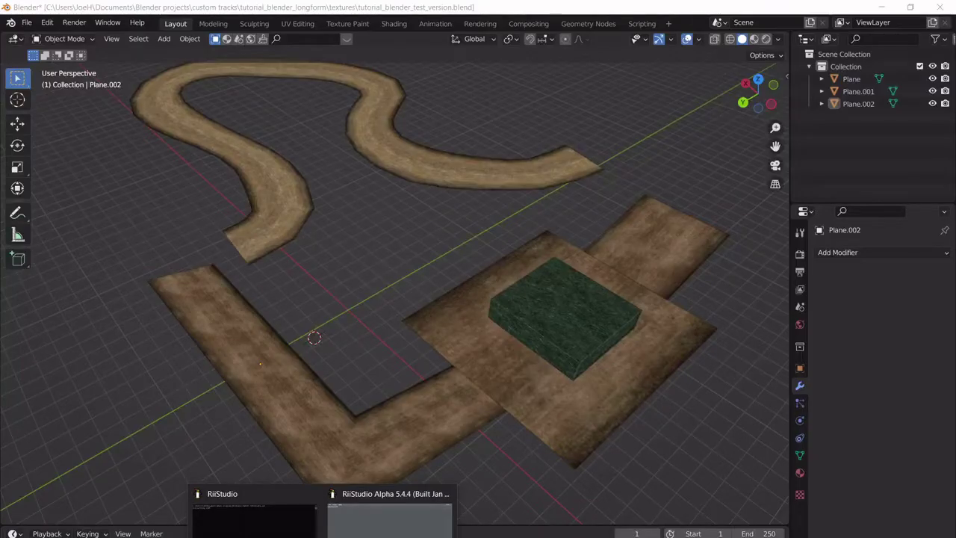
{"action": "left_click", "coordinate": [410, 534]}
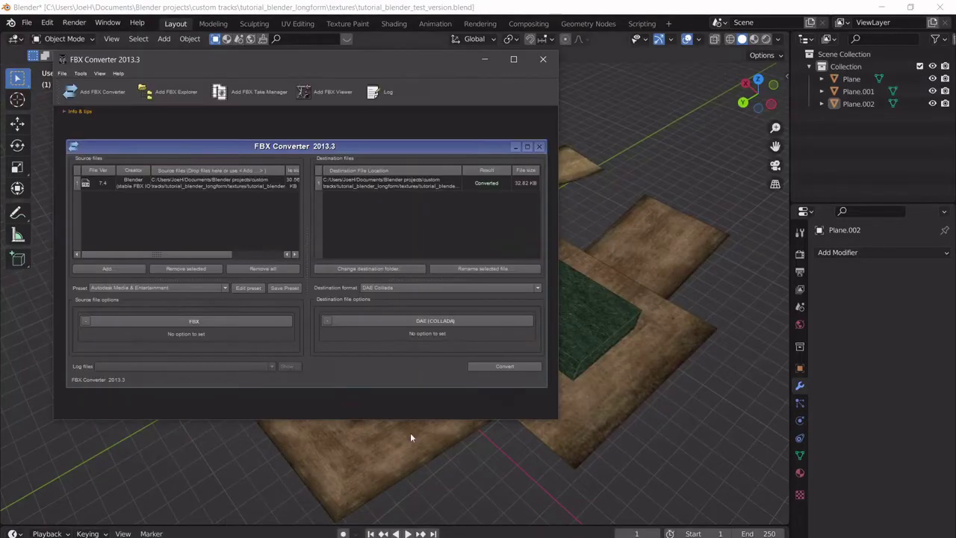
{"action": "left_click", "coordinate": [254, 267]}
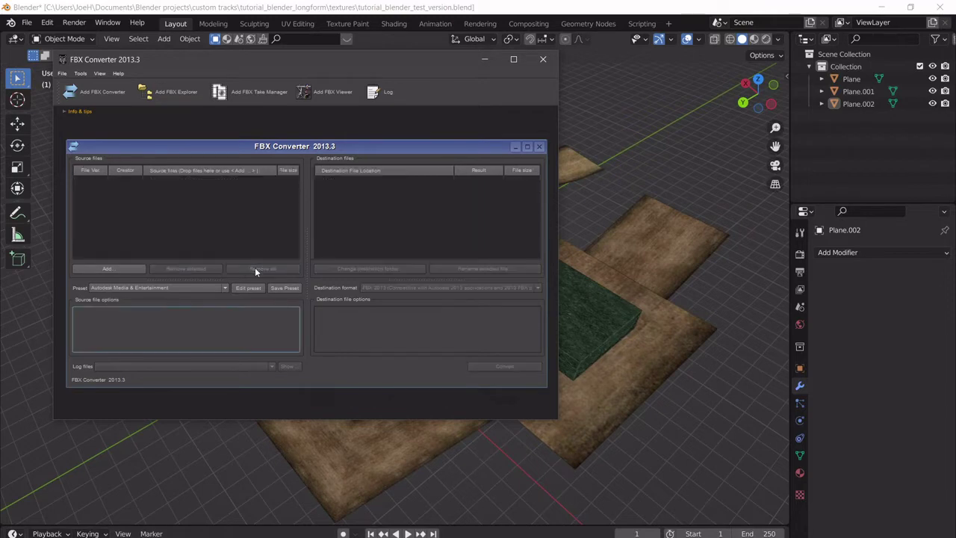
- Add tutorial_blender_test_version.fbx as the source and convert it to DAE Collada, overwriting the existing DAE file
{"action": "left_click", "coordinate": [125, 267]}
{"action": "left_click", "coordinate": [270, 179]}
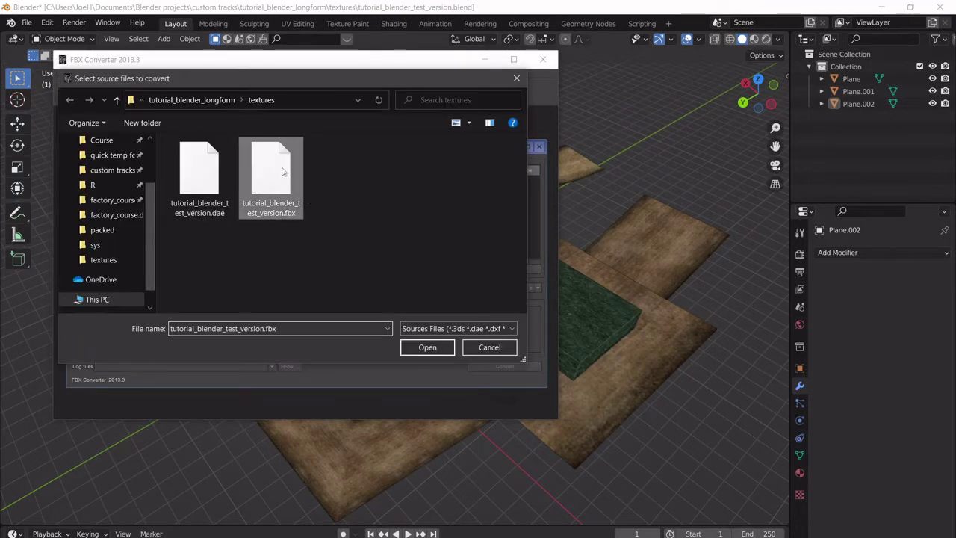
{"action": "left_click", "coordinate": [427, 347]}
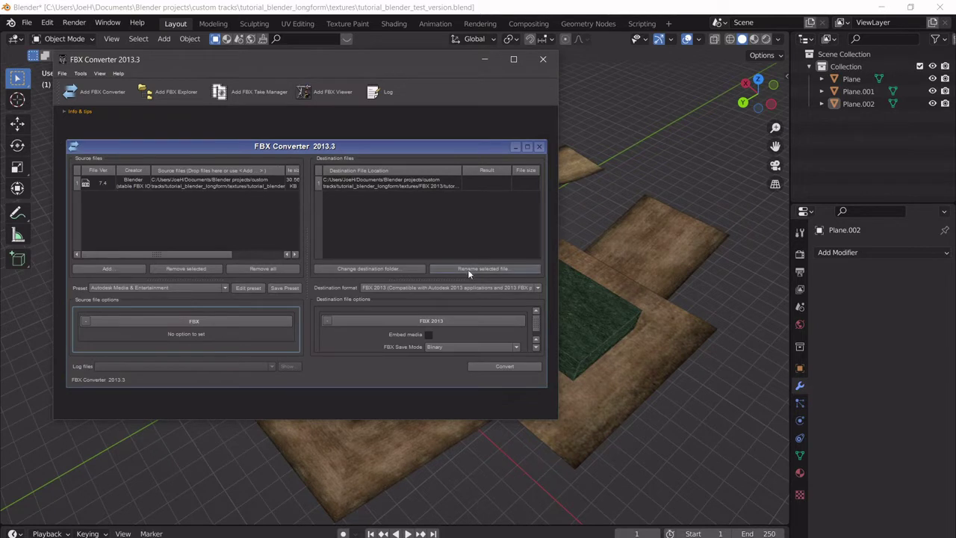
{"action": "left_click", "coordinate": [417, 288]}
{"action": "left_click", "coordinate": [375, 348]}
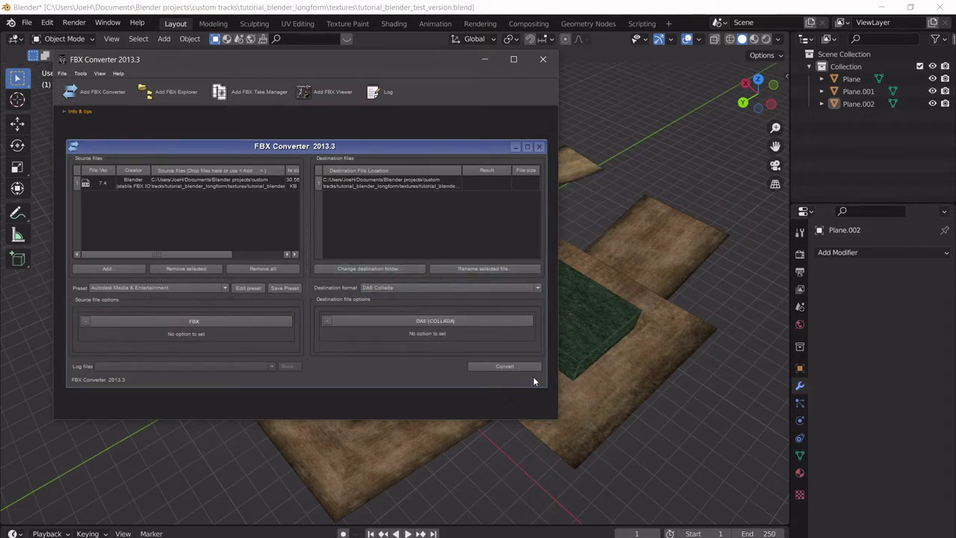
{"action": "left_click", "coordinate": [513, 366]}
{"action": "left_click", "coordinate": [235, 264]}
- Switch to RiiStudio, close its open window and relaunch the program
{"action": "mouse_move", "coordinate": [344, 533]}
{"action": "left_click", "coordinate": [395, 508]}
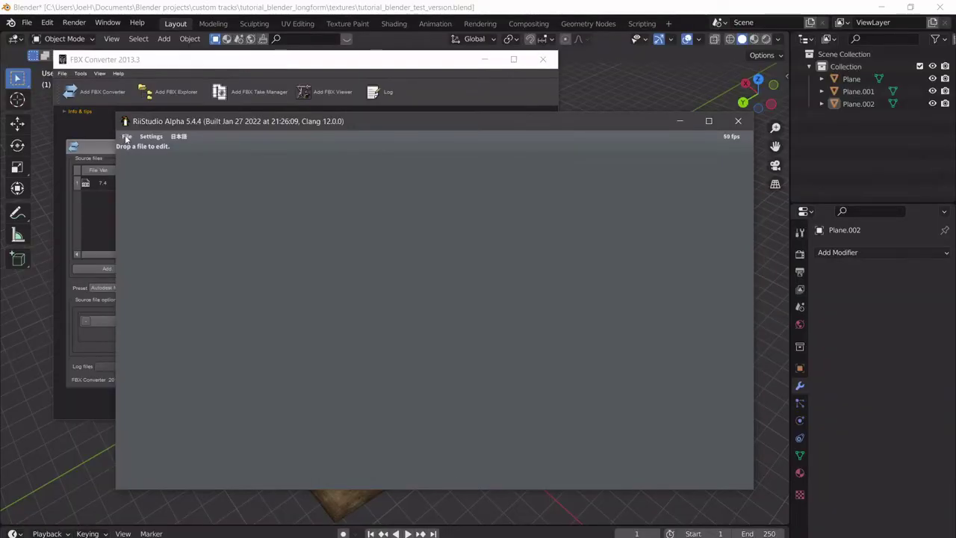
{"action": "left_click", "coordinate": [738, 121]}
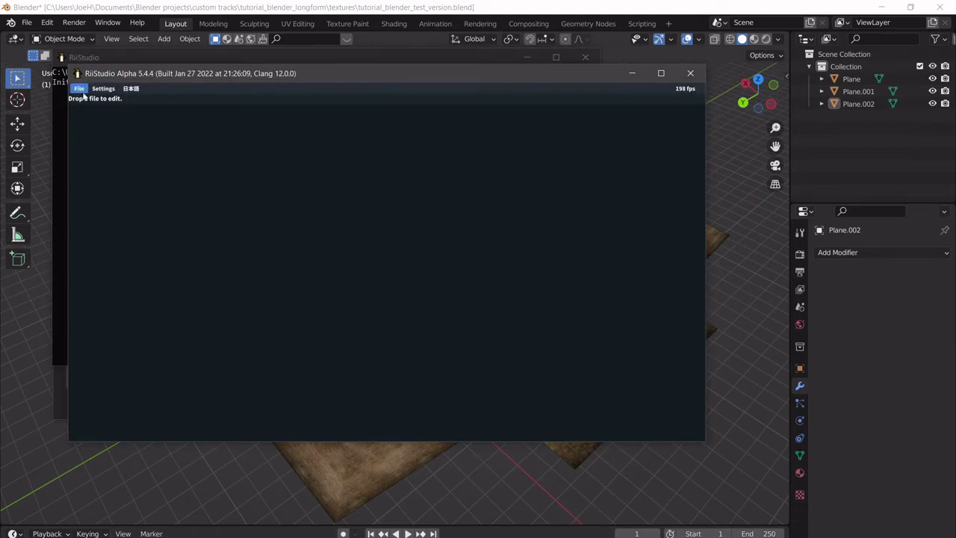
- Import tutorial_blender_test_version.dae from the textures folder as a BRRES model, keeping the preset import settings
{"action": "left_click", "coordinate": [81, 90]}
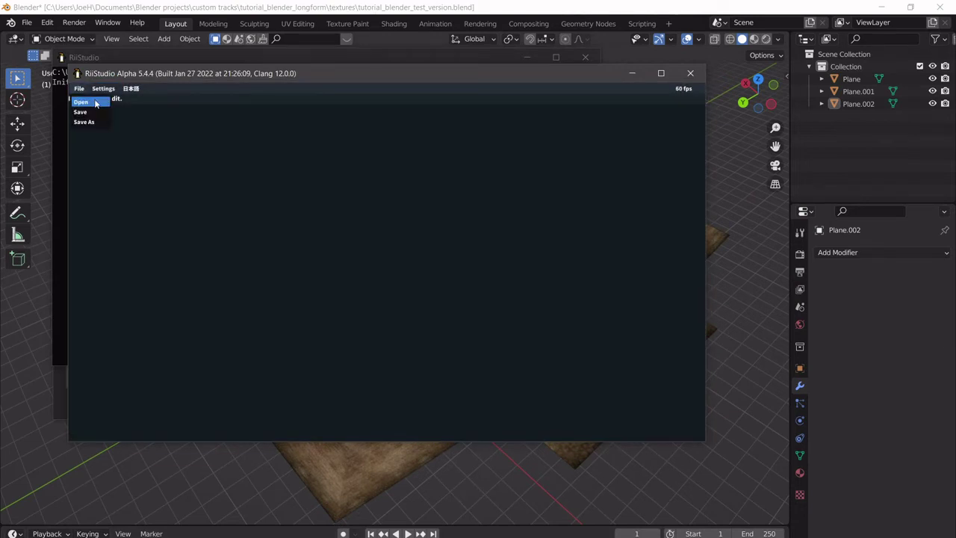
{"action": "left_click", "coordinate": [90, 102]}
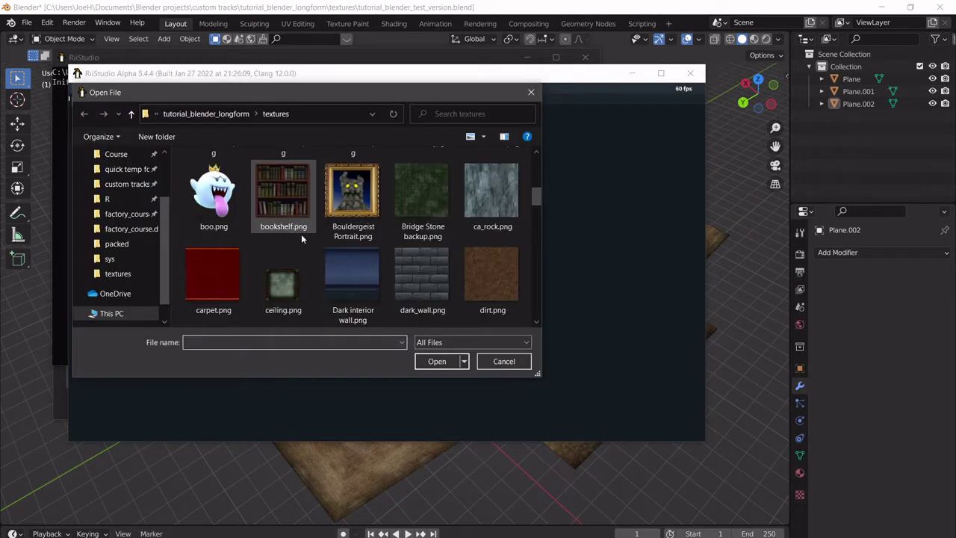
{"action": "scroll", "coordinate": [328, 254], "scroll_direction": "down", "scroll_amount": 15}
{"action": "scroll", "coordinate": [356, 251], "scroll_direction": "up", "scroll_amount": 2}
{"action": "left_click", "coordinate": [492, 183]}
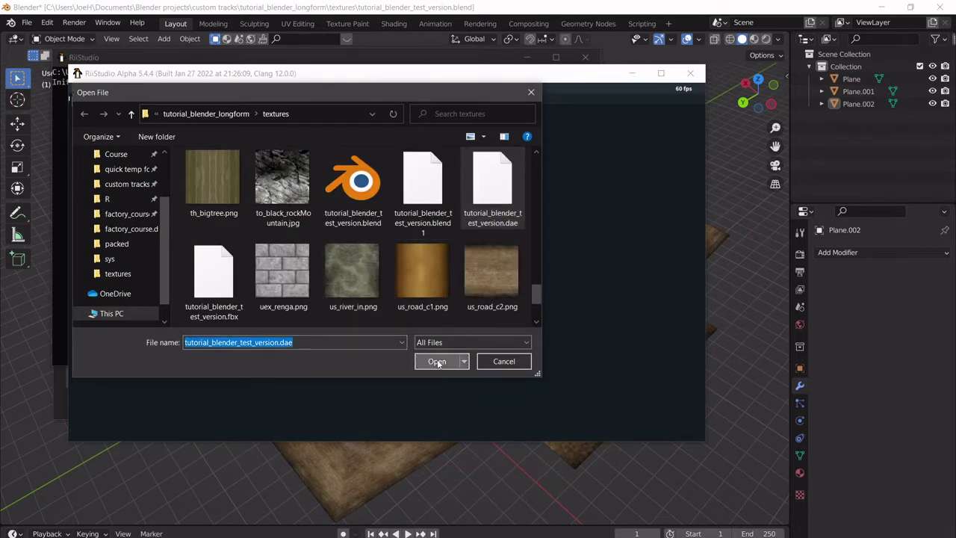
{"action": "left_click", "coordinate": [436, 361]}
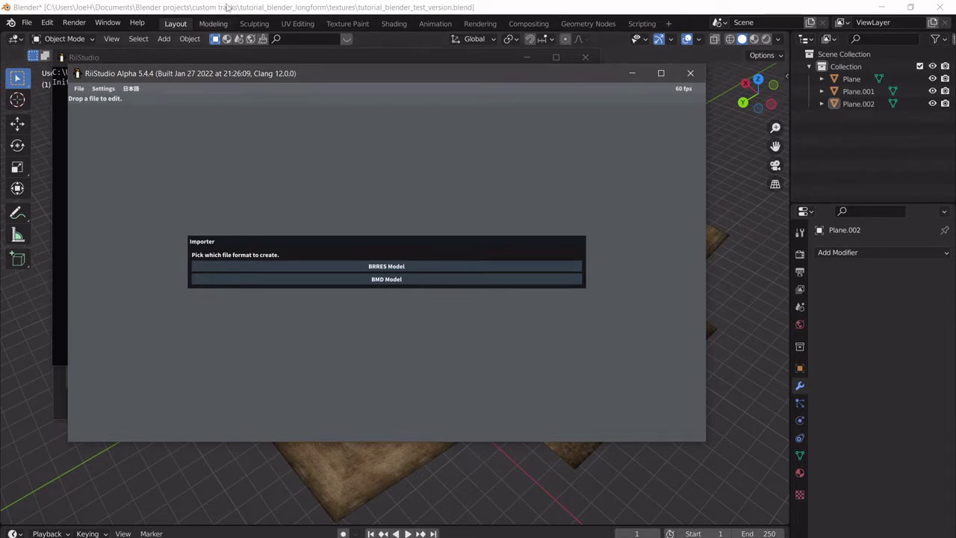
{"action": "left_click", "coordinate": [354, 266]}
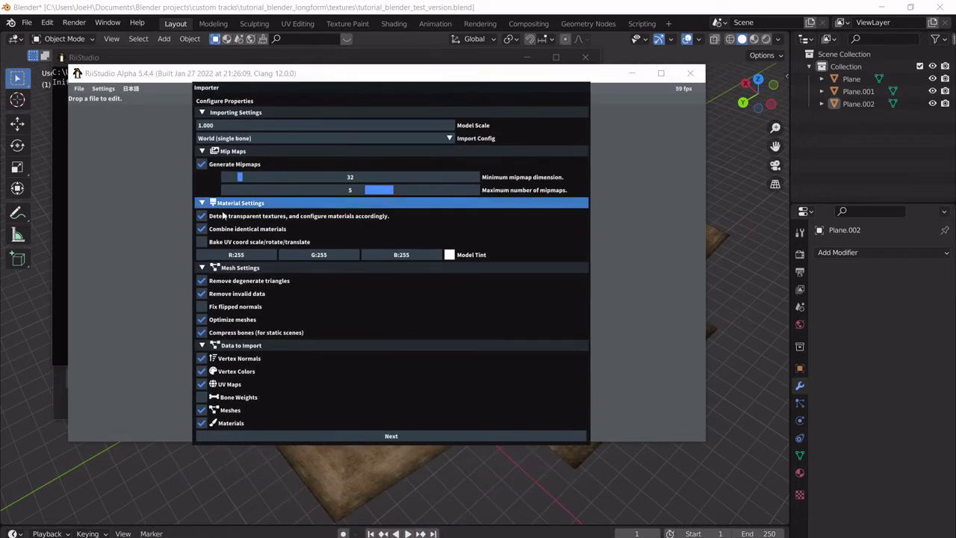
{"action": "left_click", "coordinate": [262, 437]}
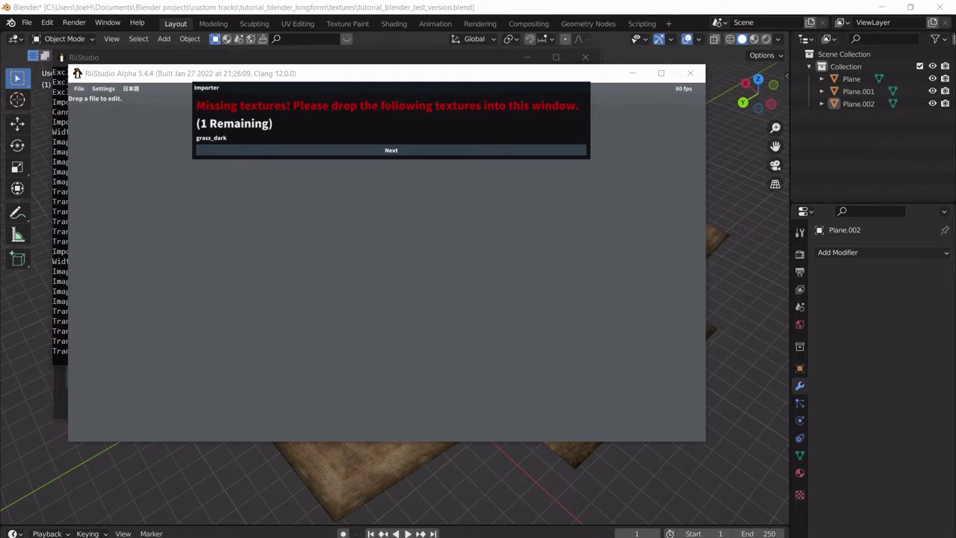
- Switch to the textures folder in File Explorer and open grass_dark.jpg in paint.net
{"action": "mouse_move", "coordinate": [251, 537]}
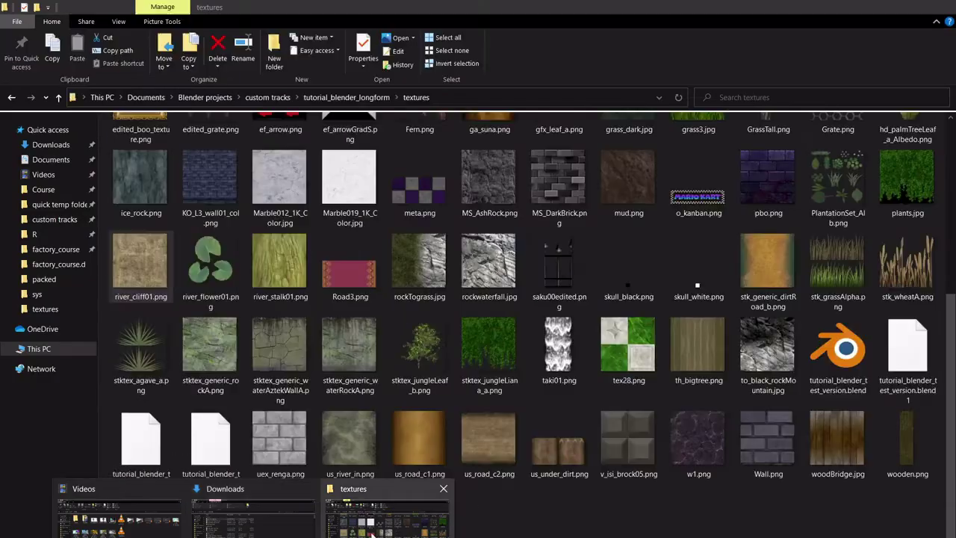
{"action": "left_click", "coordinate": [378, 511]}
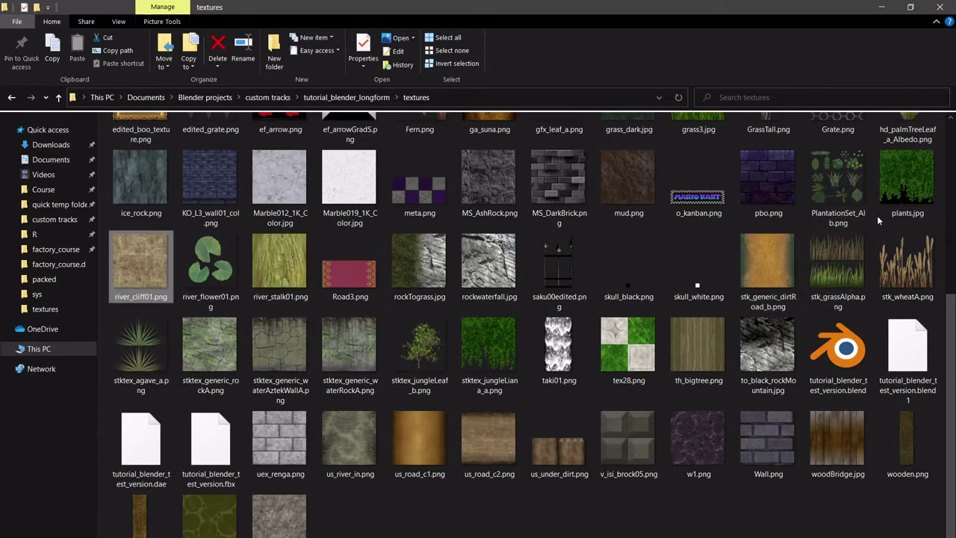
{"action": "scroll", "coordinate": [597, 385], "scroll_direction": "up", "scroll_amount": 3}
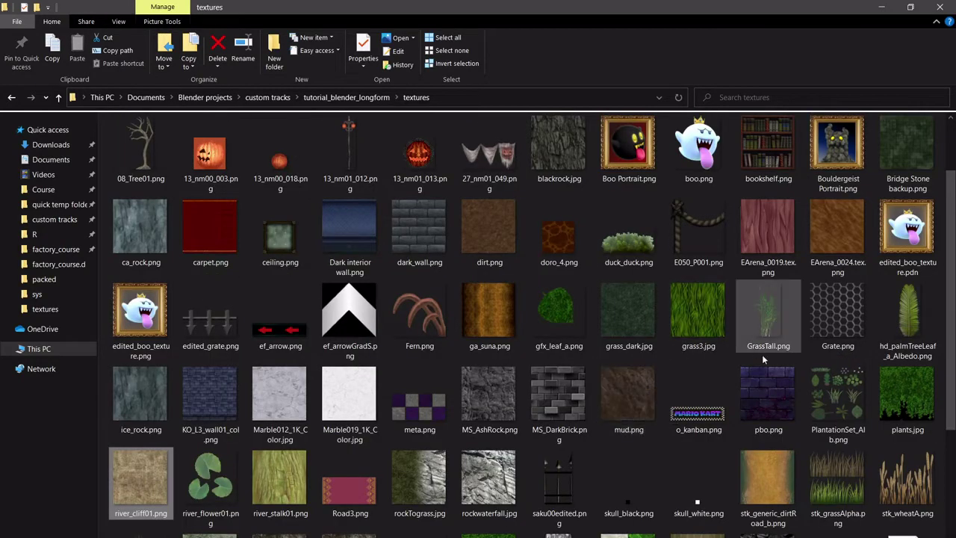
{"action": "left_click", "coordinate": [637, 316]}
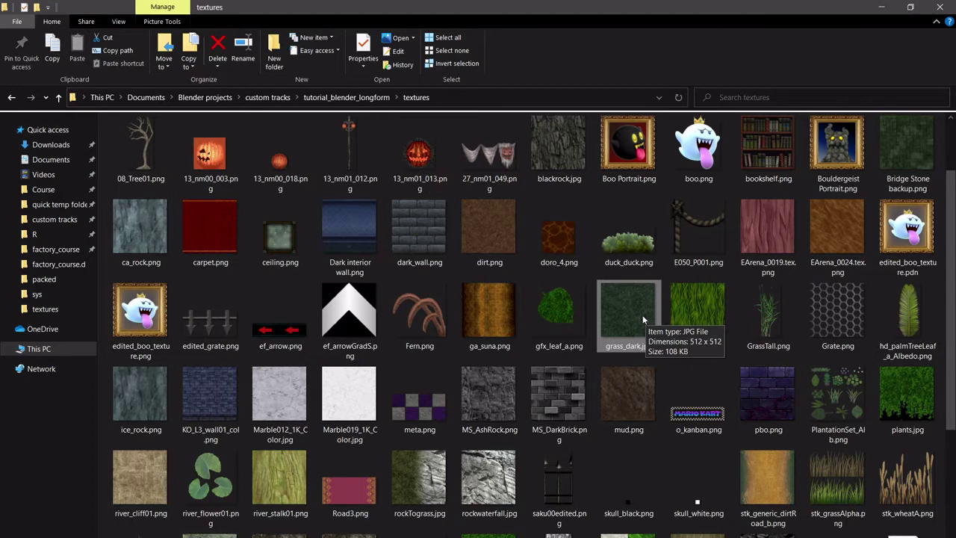
{"action": "right_click", "coordinate": [641, 315]}
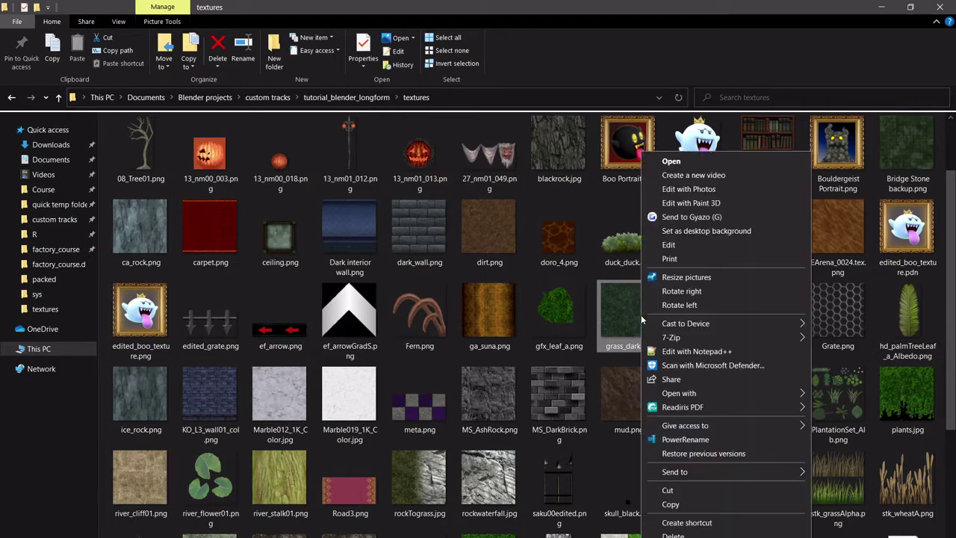
{"action": "mouse_move", "coordinate": [677, 392]}
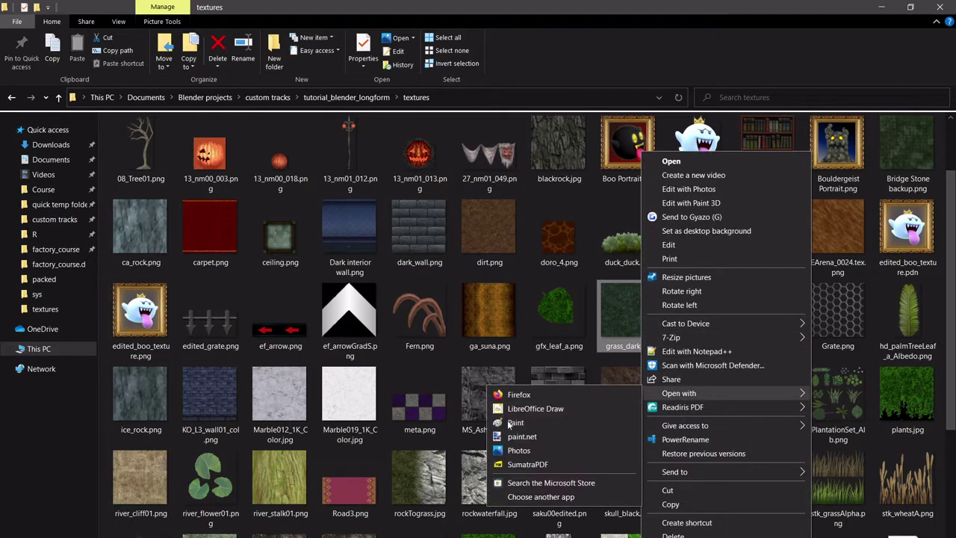
{"action": "left_click", "coordinate": [520, 433]}
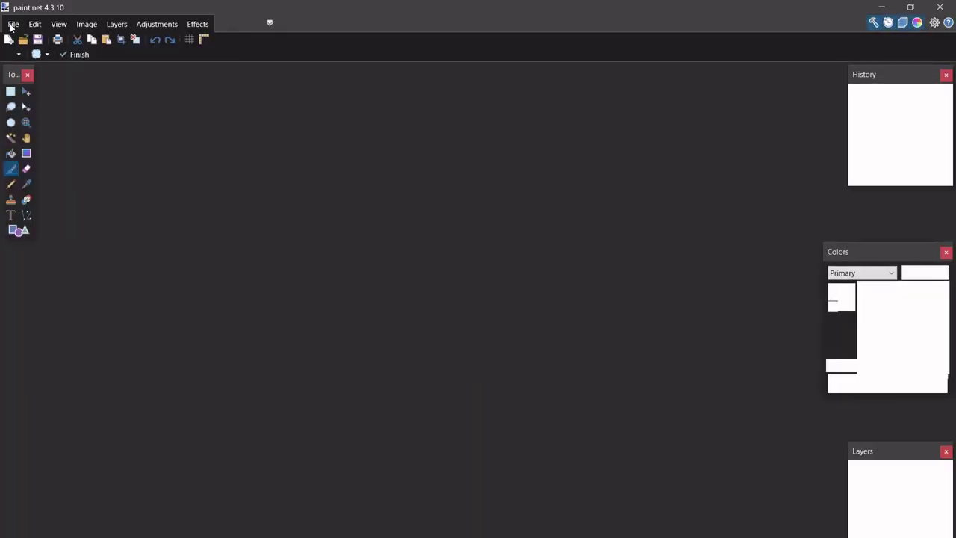
- Save a PNG copy of the grass texture as grass_dark.png in the textures folder
{"action": "left_click", "coordinate": [13, 24]}
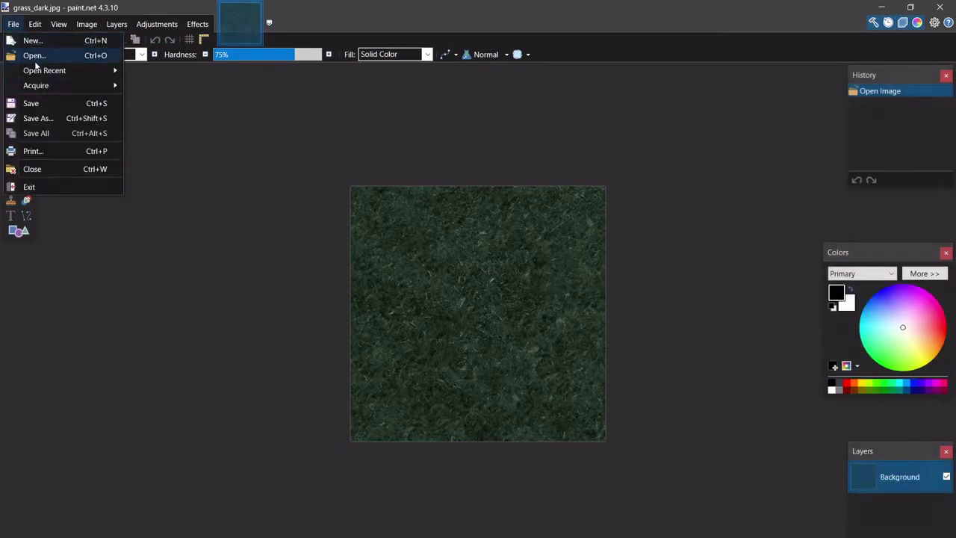
{"action": "left_click", "coordinate": [44, 117]}
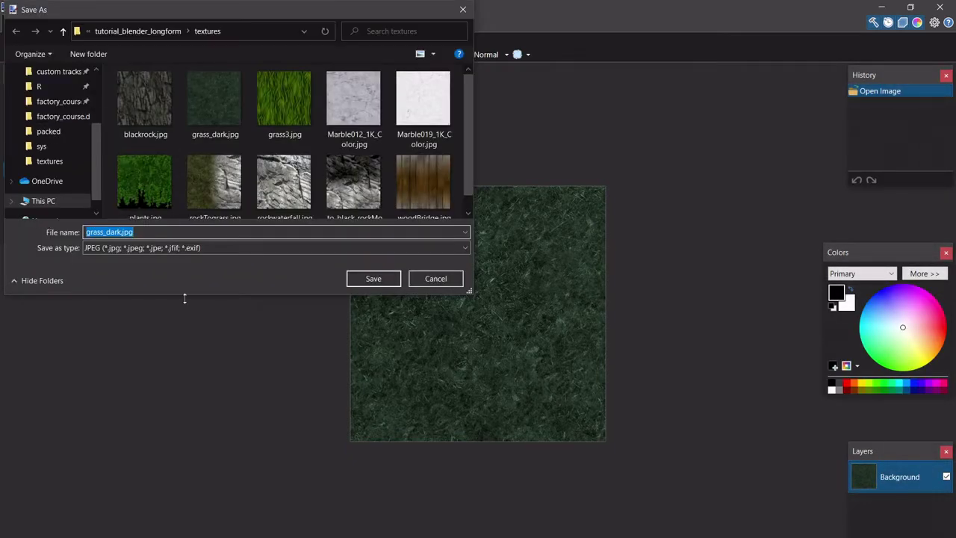
{"action": "left_click", "coordinate": [187, 249]}
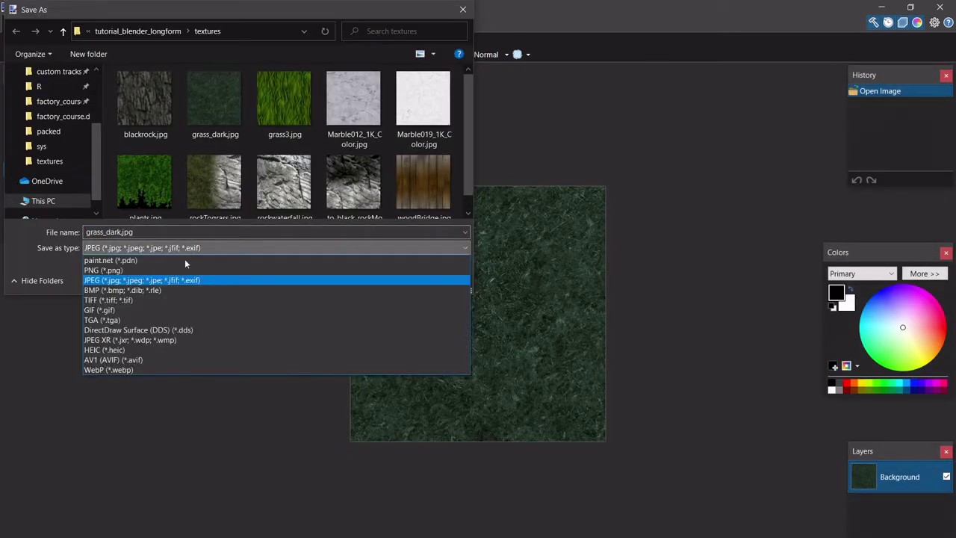
{"action": "left_click", "coordinate": [143, 269]}
{"action": "left_click", "coordinate": [372, 277]}
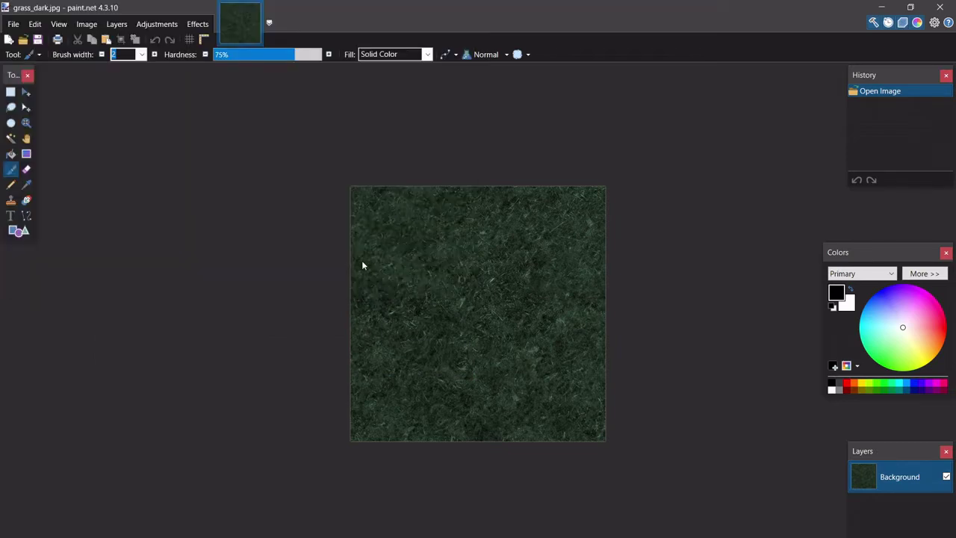
{"action": "left_click", "coordinate": [403, 345]}
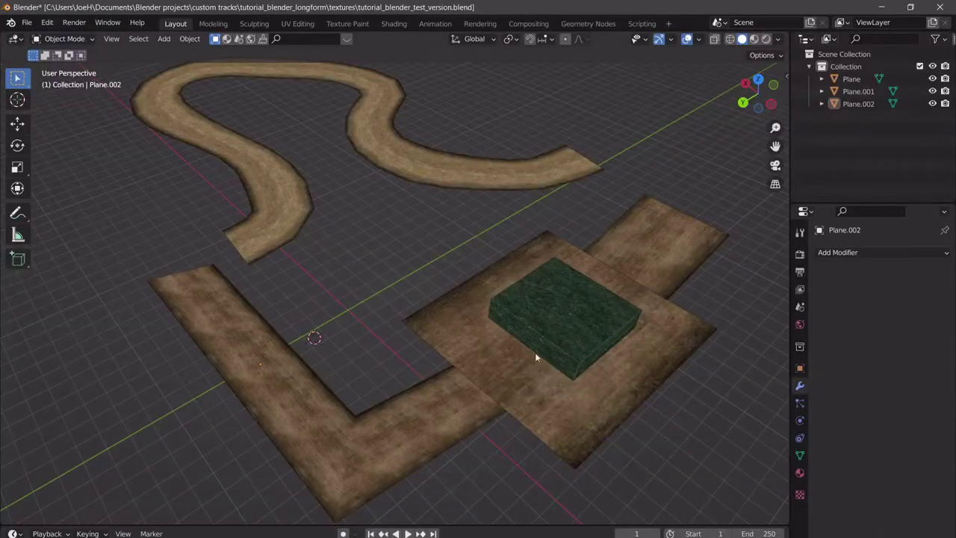
- Switch to Blender, replace the green block's base color image with grass_dark.png, and save the file
{"action": "left_click", "coordinate": [557, 325]}
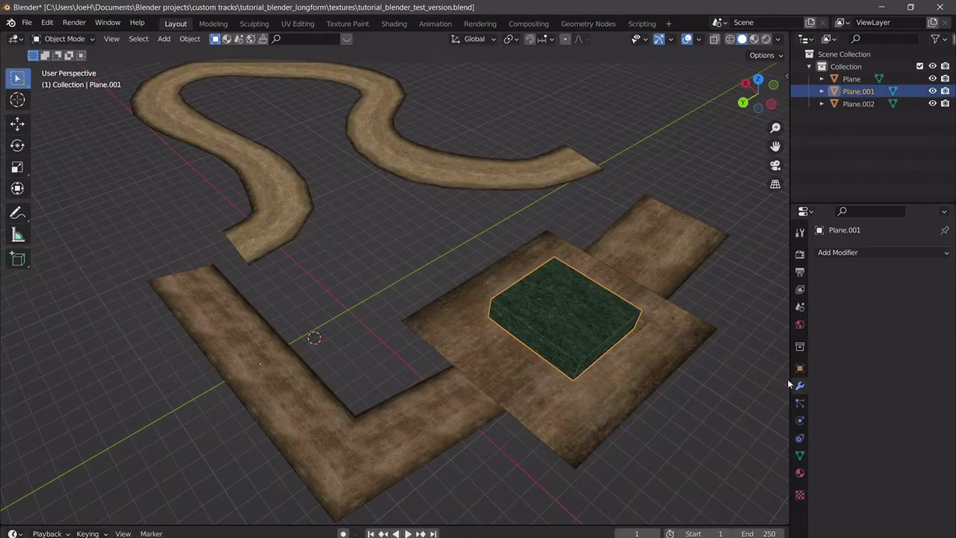
{"action": "left_click", "coordinate": [799, 472]}
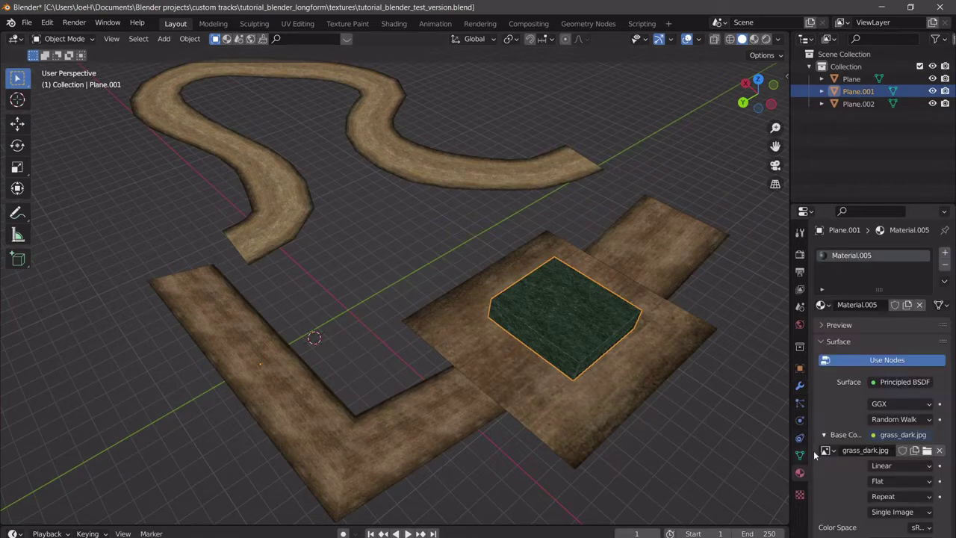
{"action": "left_click", "coordinate": [926, 451]}
{"action": "scroll", "coordinate": [566, 299], "scroll_direction": "down", "scroll_amount": 2}
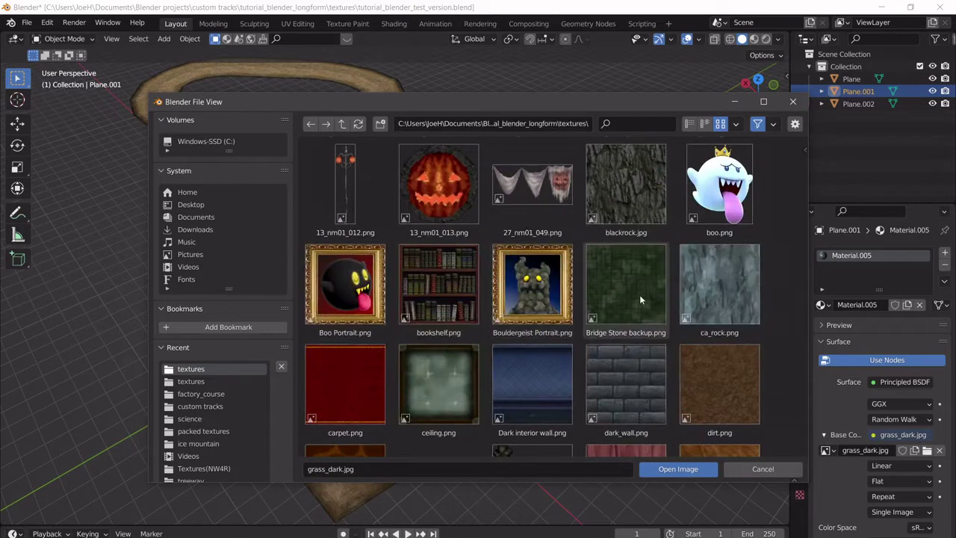
{"action": "scroll", "coordinate": [639, 298], "scroll_direction": "down", "scroll_amount": 6}
{"action": "left_click", "coordinate": [720, 289]}
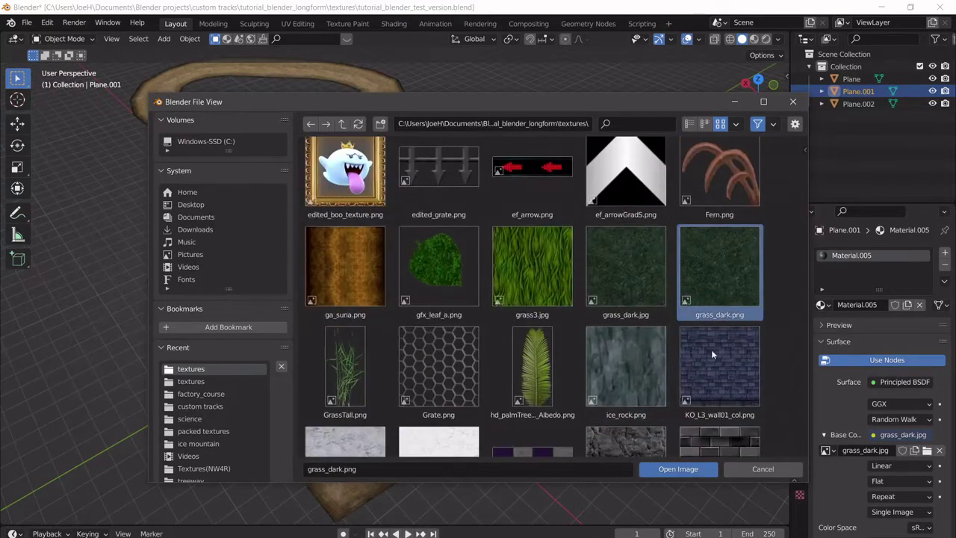
{"action": "left_click", "coordinate": [679, 469]}
{"action": "key", "text": "ctrl+s"}
- Export the track meshes as FBX again, overwriting tutorial_blender_test_version.fbx with the PNG grass texture assigned
{"action": "left_click", "coordinate": [26, 22]}
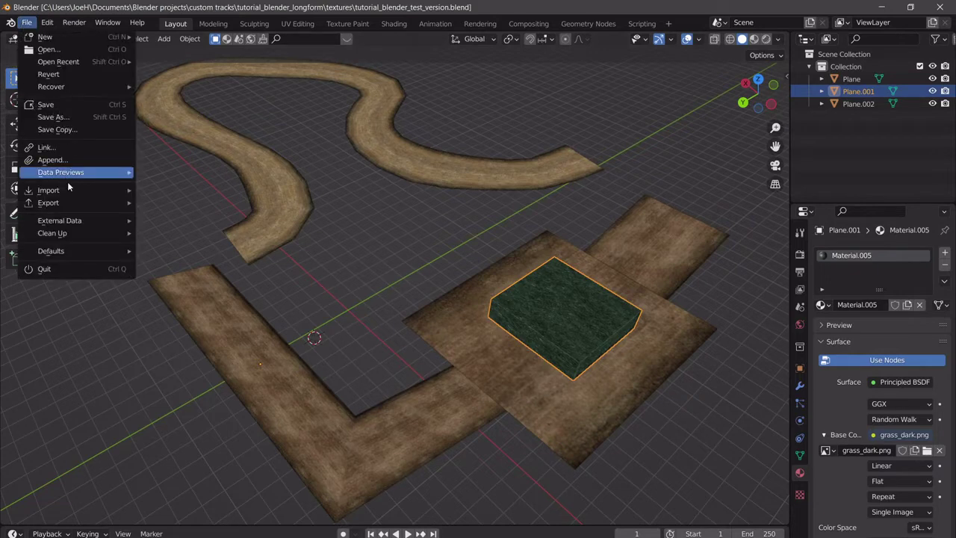
{"action": "mouse_move", "coordinate": [79, 205]}
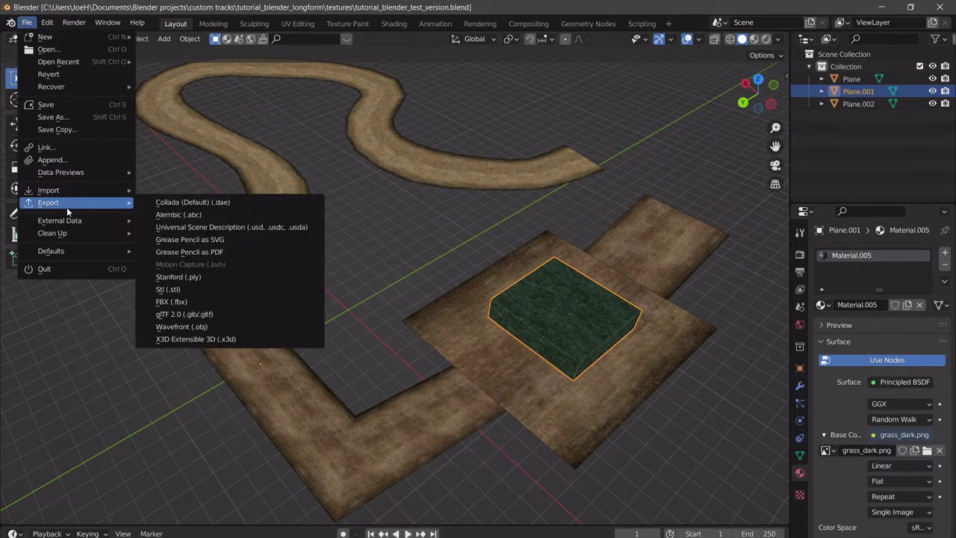
{"action": "left_click", "coordinate": [213, 302]}
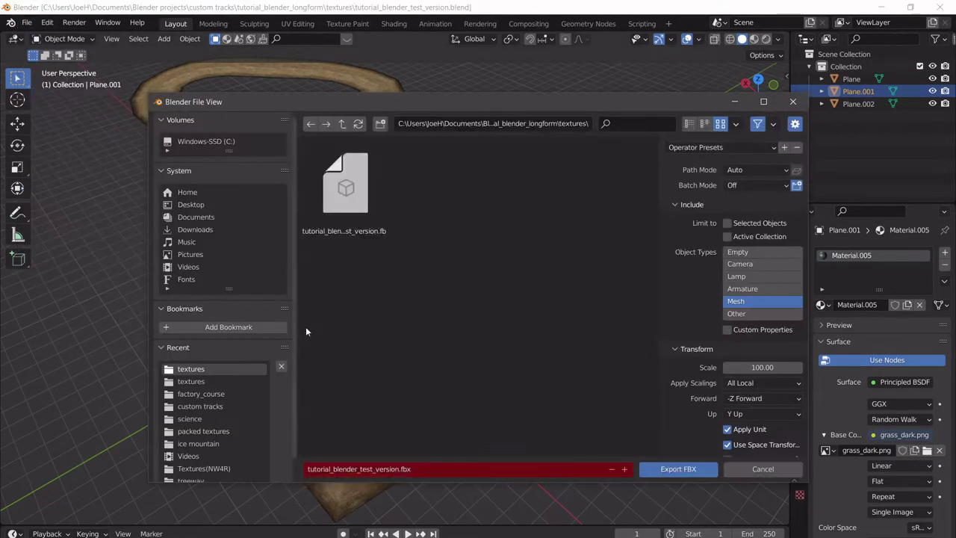
{"action": "left_click", "coordinate": [678, 469]}
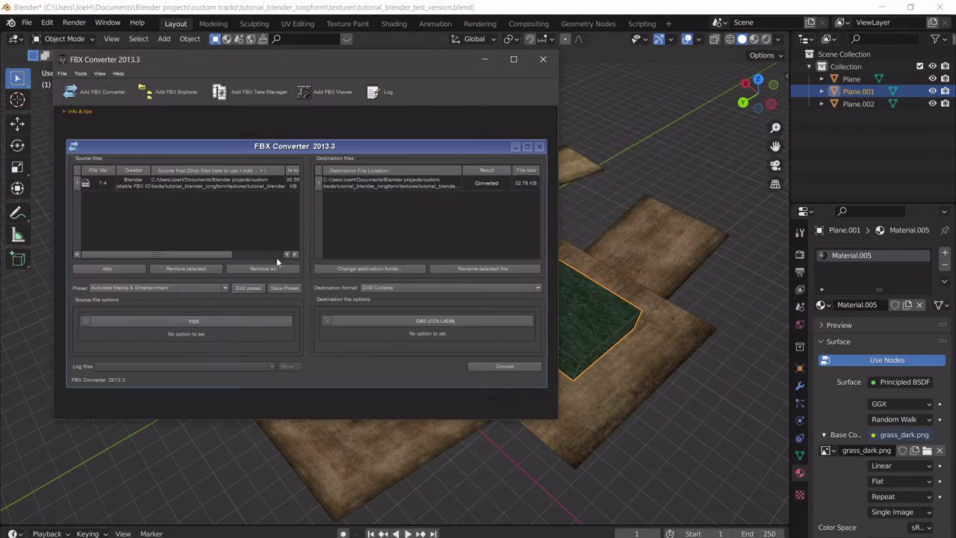
- Switch to FBX Converter, reload tutorial_blender_test_version.fbx as the only source and convert it to DAE Collada, overwriting the old DAE
{"action": "left_click", "coordinate": [273, 268]}
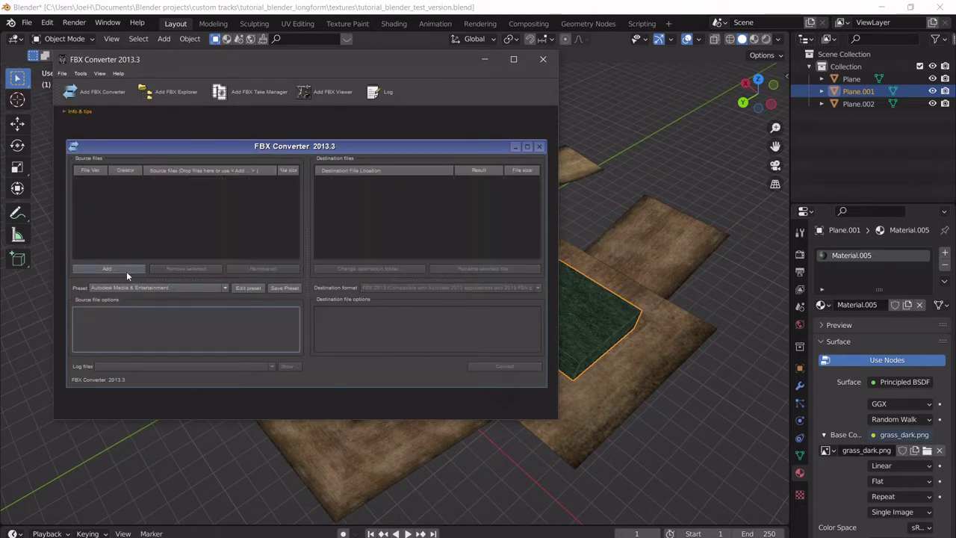
{"action": "left_click", "coordinate": [126, 270]}
{"action": "left_click", "coordinate": [283, 188]}
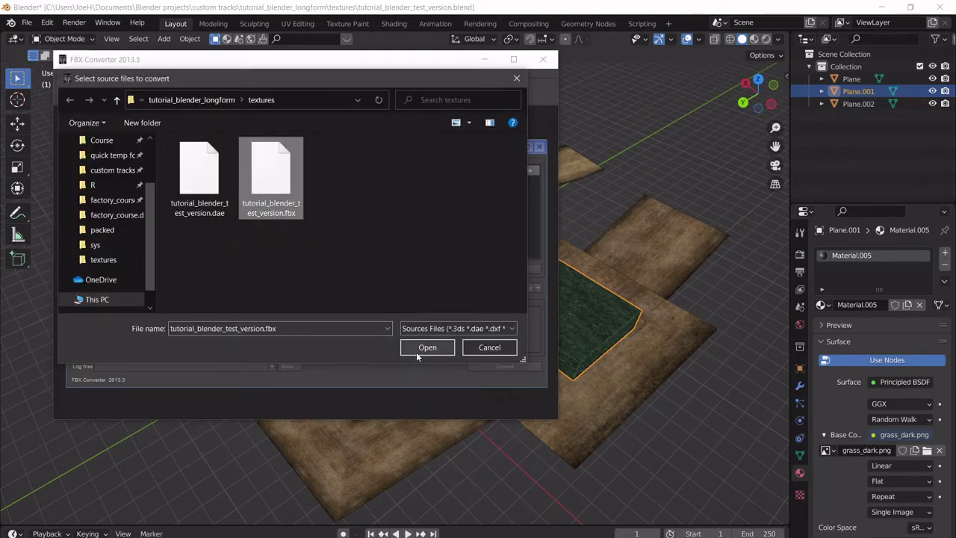
{"action": "left_click", "coordinate": [416, 350]}
{"action": "left_click", "coordinate": [396, 287]}
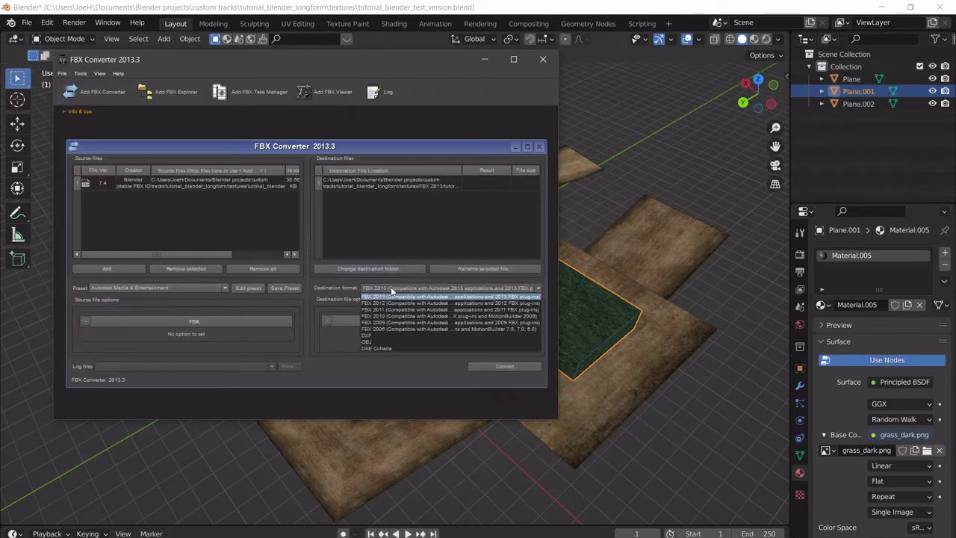
{"action": "left_click", "coordinate": [392, 349]}
{"action": "left_click", "coordinate": [502, 366]}
{"action": "left_click", "coordinate": [236, 263]}
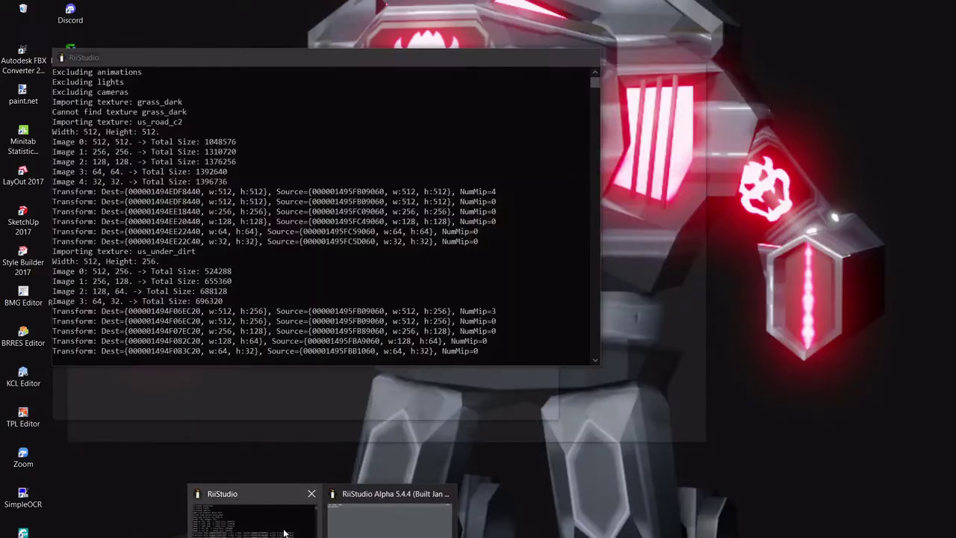
- Switch to RiiStudio, close the empty session and launch the program again
{"action": "left_click", "coordinate": [376, 523]}
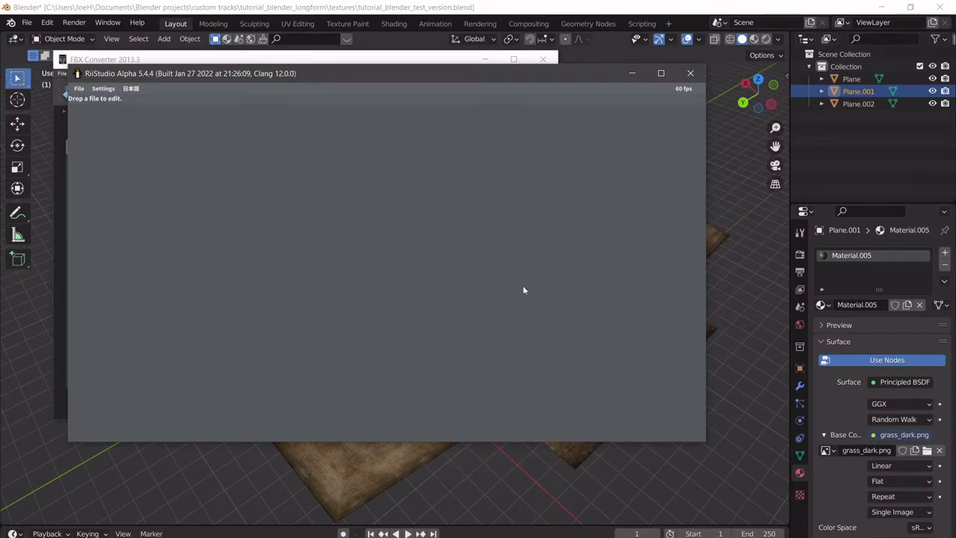
{"action": "left_click", "coordinate": [690, 73]}
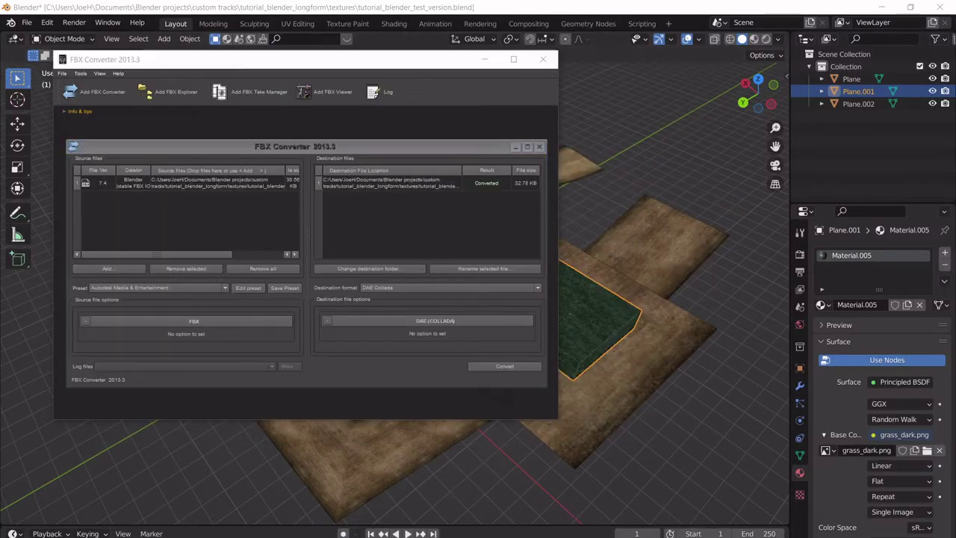
{"action": "left_click", "coordinate": [317, 532]}
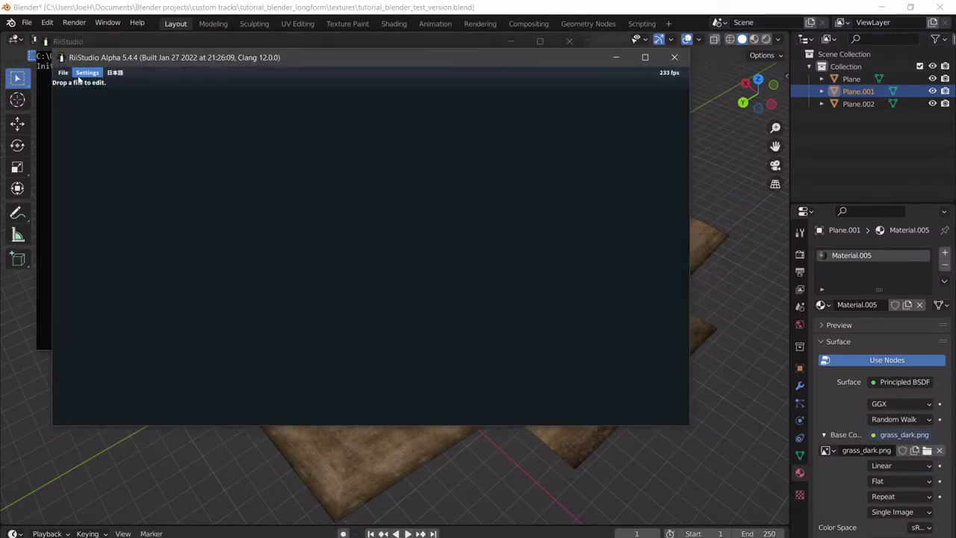
- Open tutorial_blender_test_version.dae from the textures folder for import
{"action": "left_click", "coordinate": [63, 72]}
{"action": "left_click", "coordinate": [73, 87]}
{"action": "scroll", "coordinate": [297, 214], "scroll_direction": "down", "scroll_amount": 10}
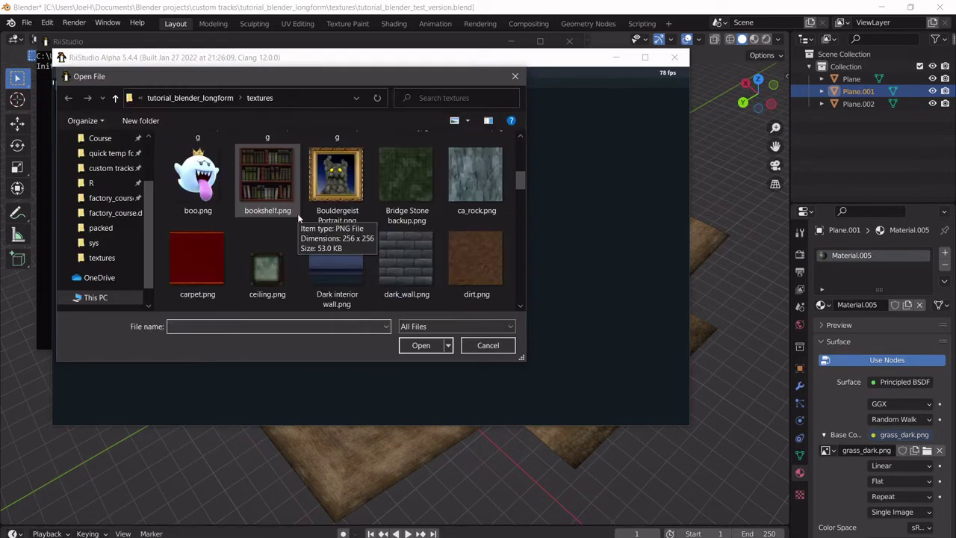
{"action": "scroll", "coordinate": [310, 251], "scroll_direction": "down", "scroll_amount": 10}
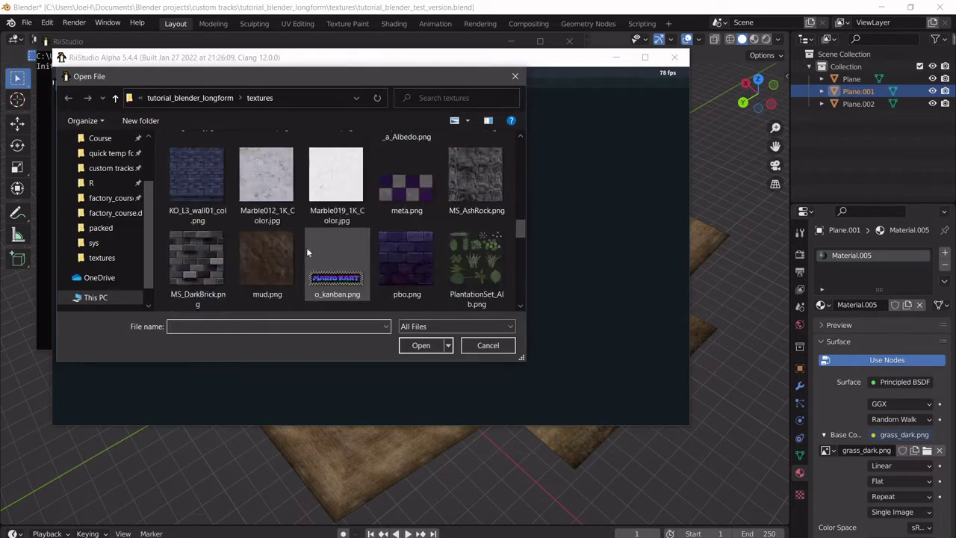
{"action": "scroll", "coordinate": [411, 228], "scroll_direction": "down", "scroll_amount": 1}
{"action": "scroll", "coordinate": [395, 222], "scroll_direction": "up", "scroll_amount": 1}
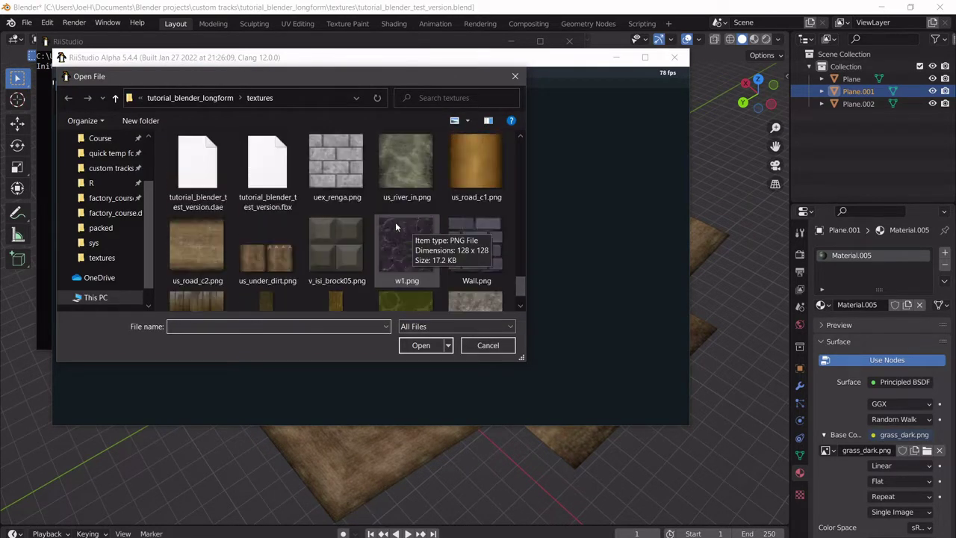
{"action": "left_click", "coordinate": [197, 170]}
{"action": "left_click", "coordinate": [427, 346]}
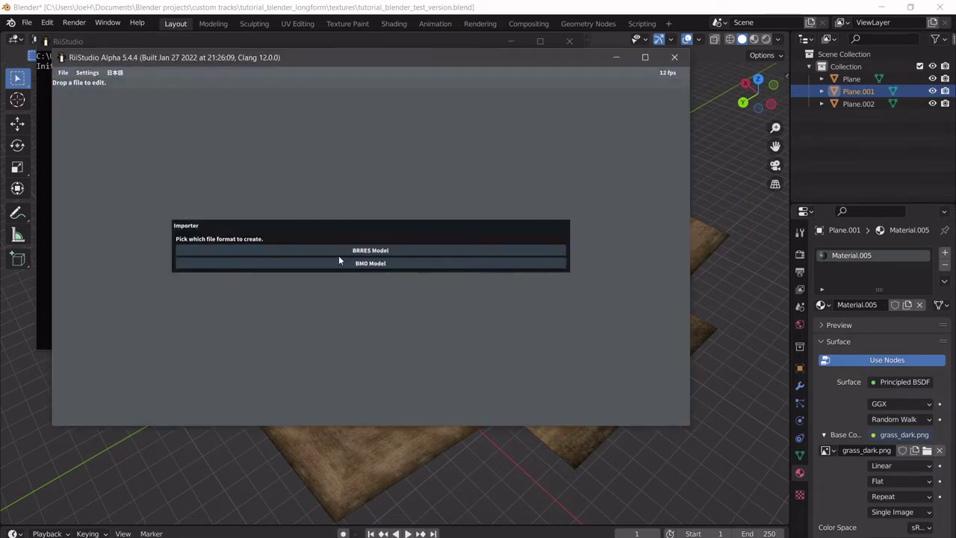
- Import the DAE as a BRRES model and enlarge its editor window
{"action": "left_click", "coordinate": [338, 256]}
{"action": "left_click_drag", "start_coordinate": [334, 237], "coordinate": [321, 90]}
{"action": "left_click", "coordinate": [297, 427]}
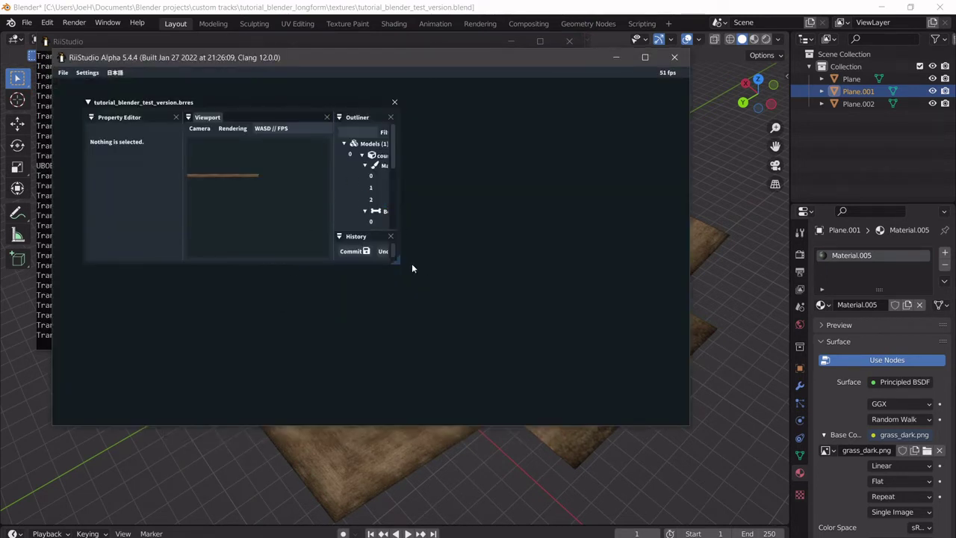
{"action": "left_click_drag", "start_coordinate": [400, 260], "coordinate": [656, 379]}
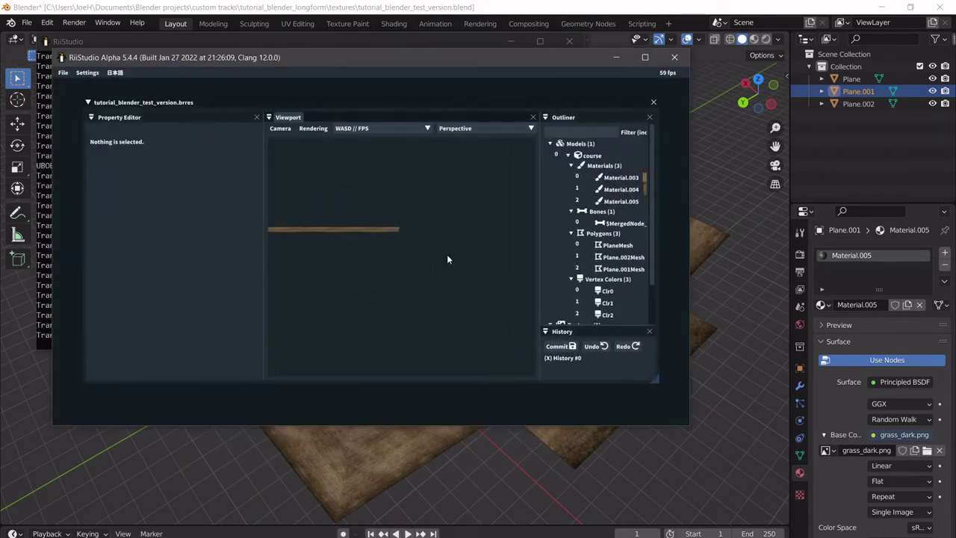
- Fly around the imported track to check the textures on the road, the dirt and the green block
{"action": "key", "text": "space"}
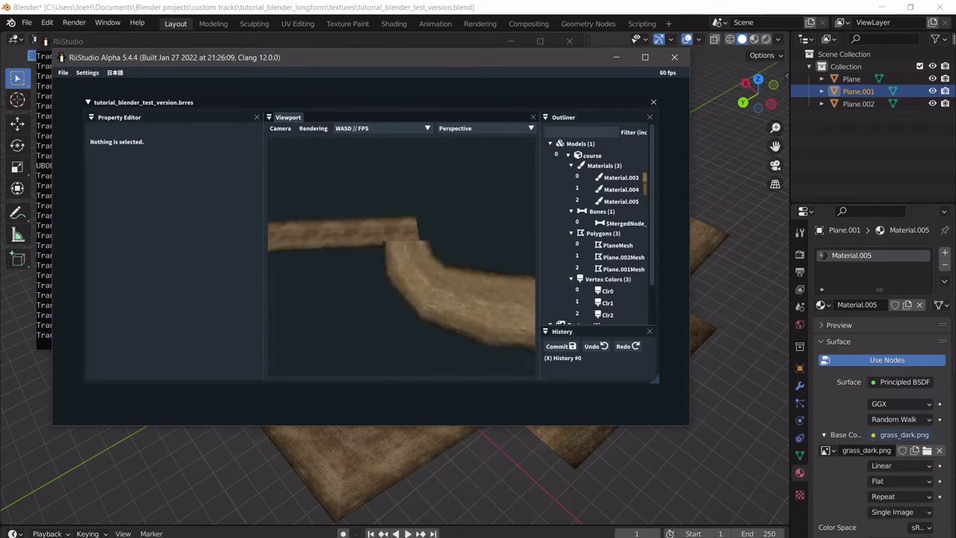
{"action": "key", "text": "w"}
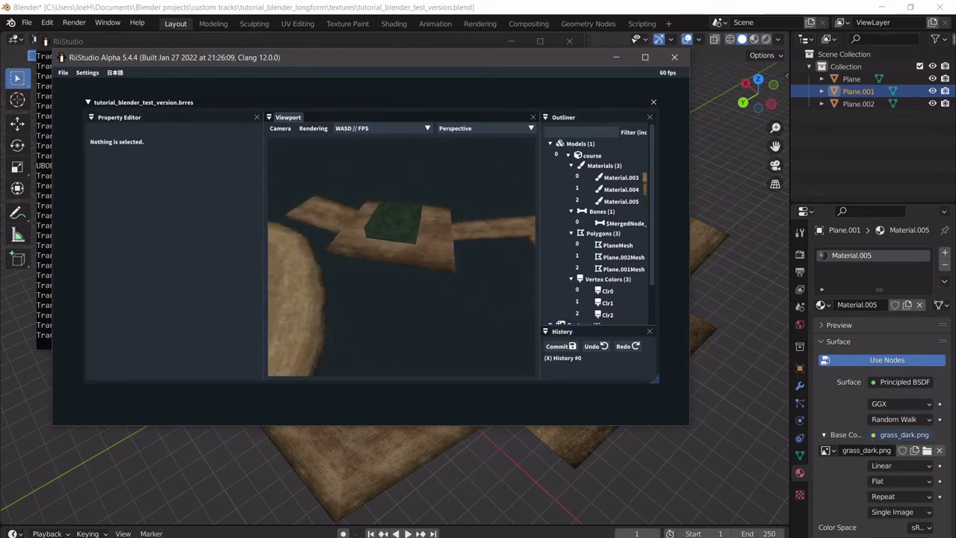
{"action": "key", "text": "w"}
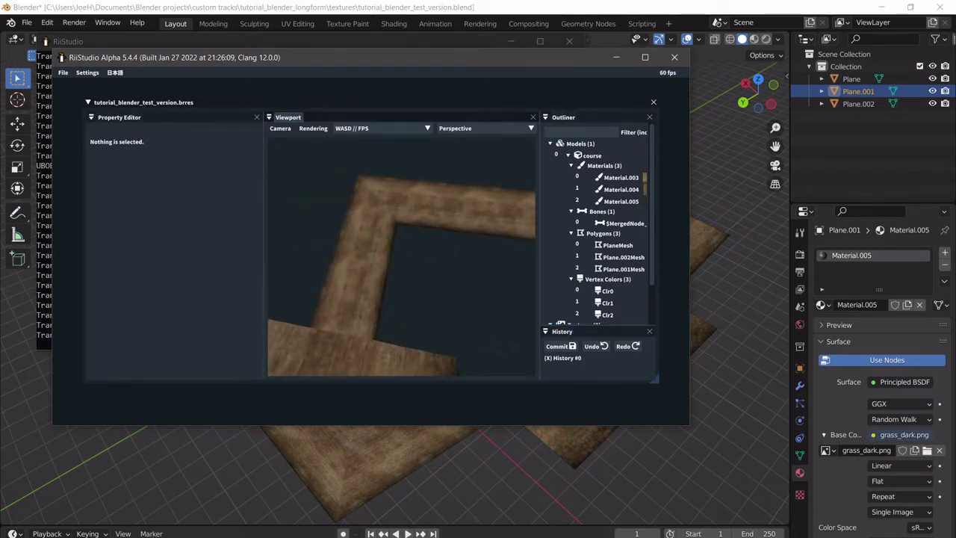
{"action": "key", "text": "w"}
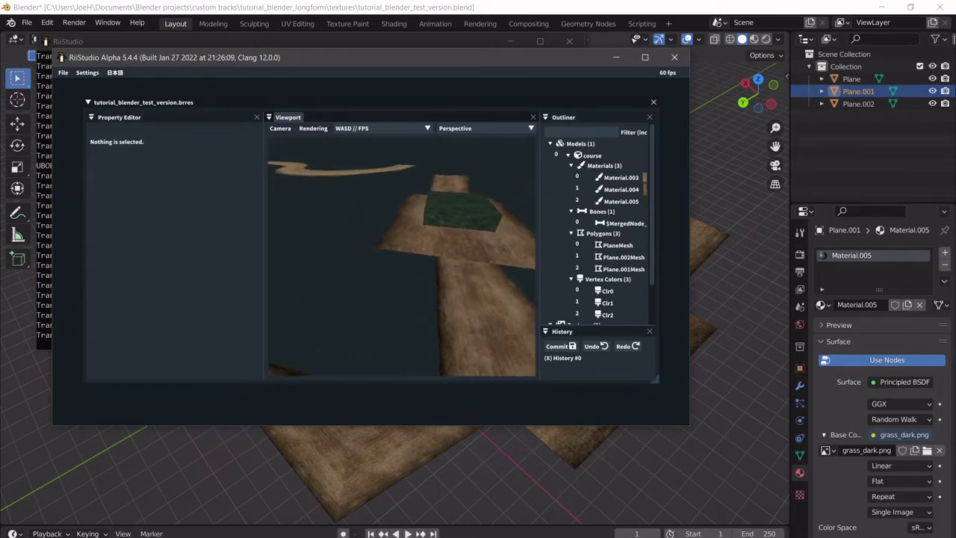
{"action": "key", "text": "w"}
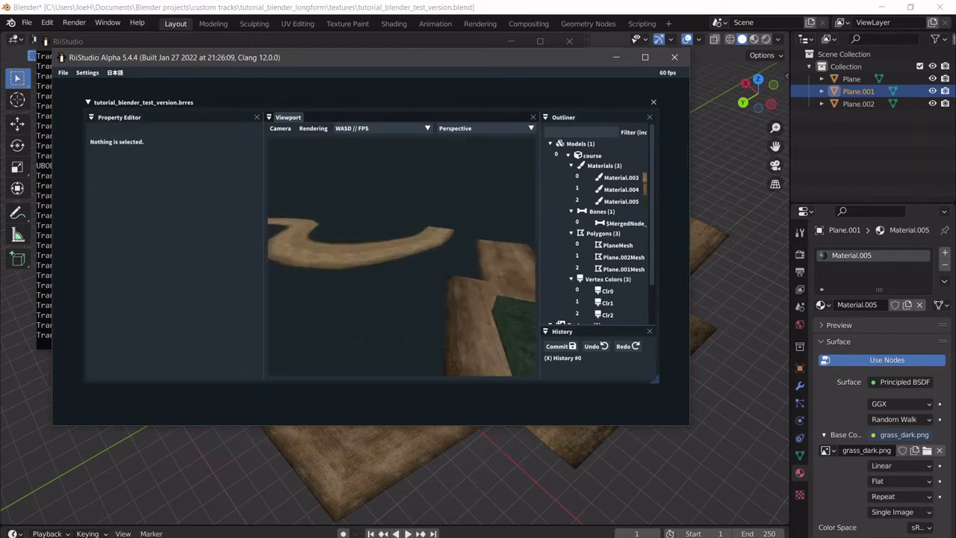
{"action": "key", "text": "w"}
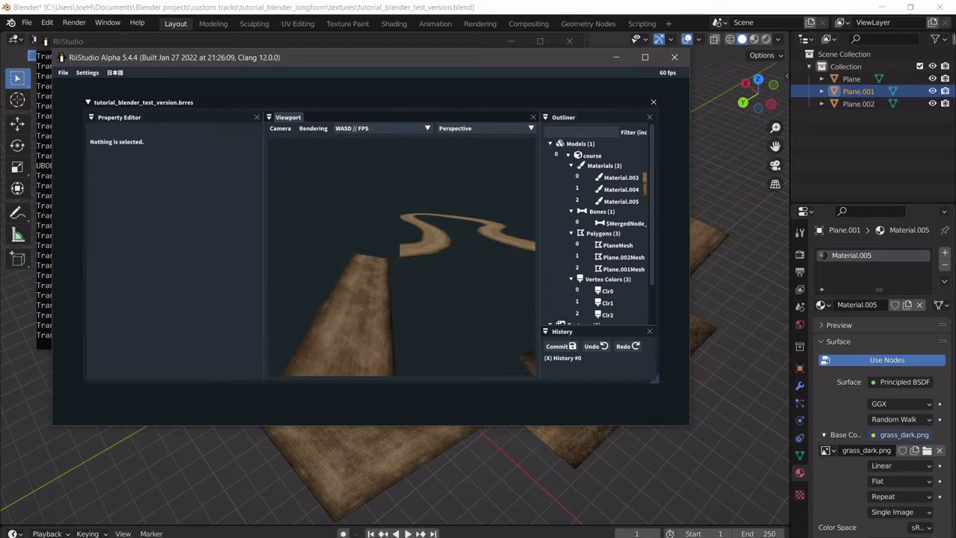
{"action": "key", "text": "w"}
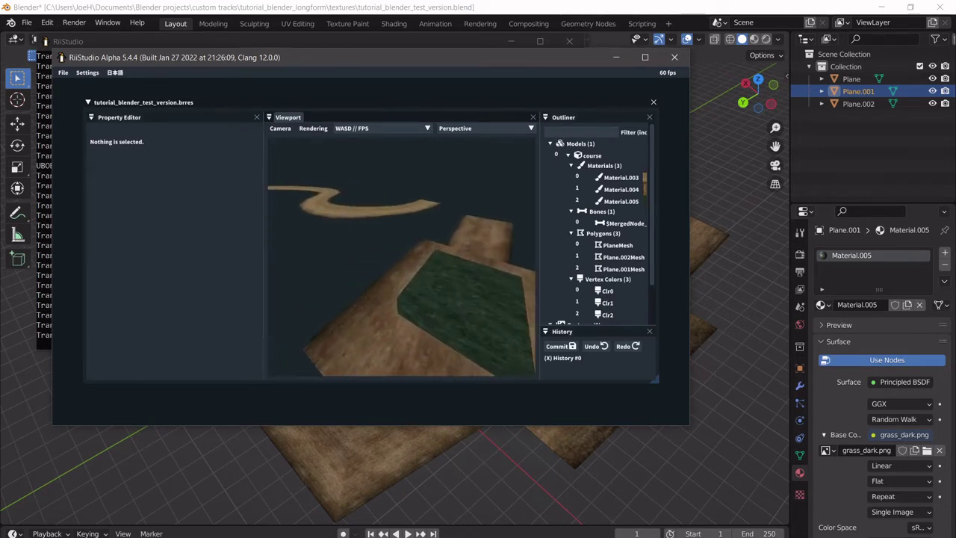
{"action": "key", "text": "w"}
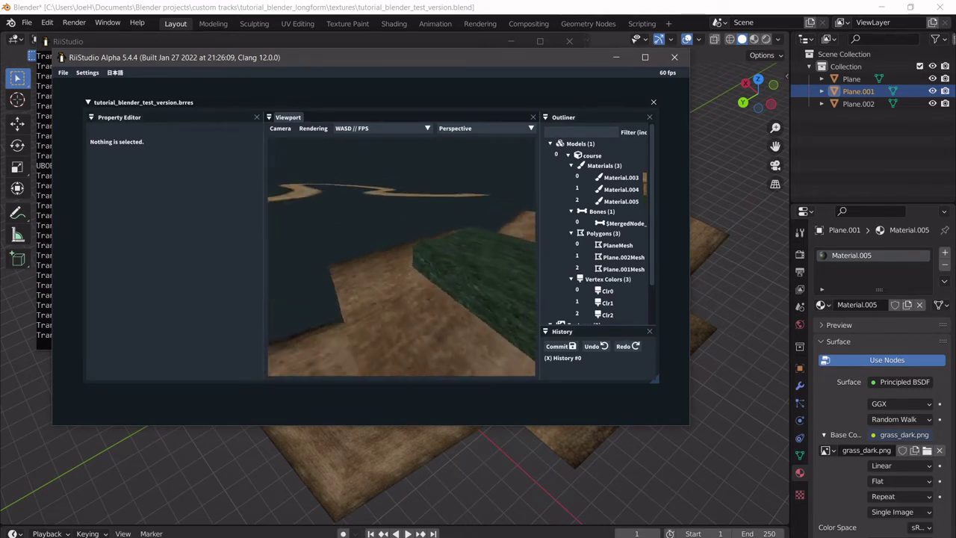
{"action": "key", "text": "w"}
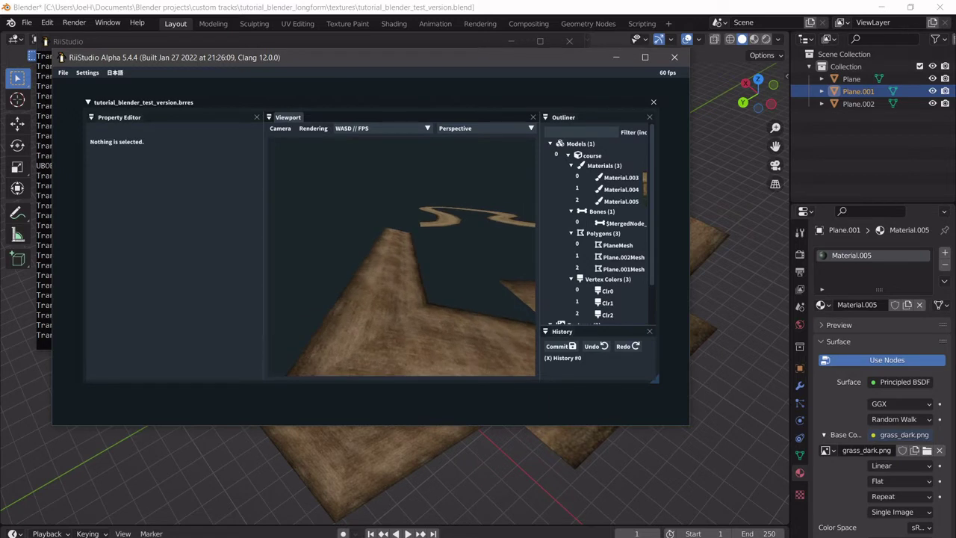
{"action": "key", "text": "w"}
{"action": "key", "text": "w"}
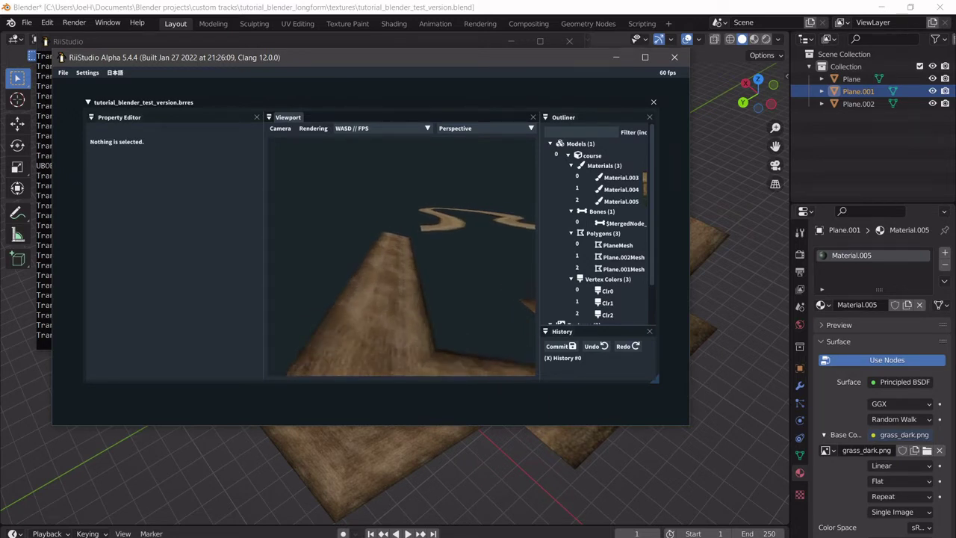
{"action": "key", "text": "w"}
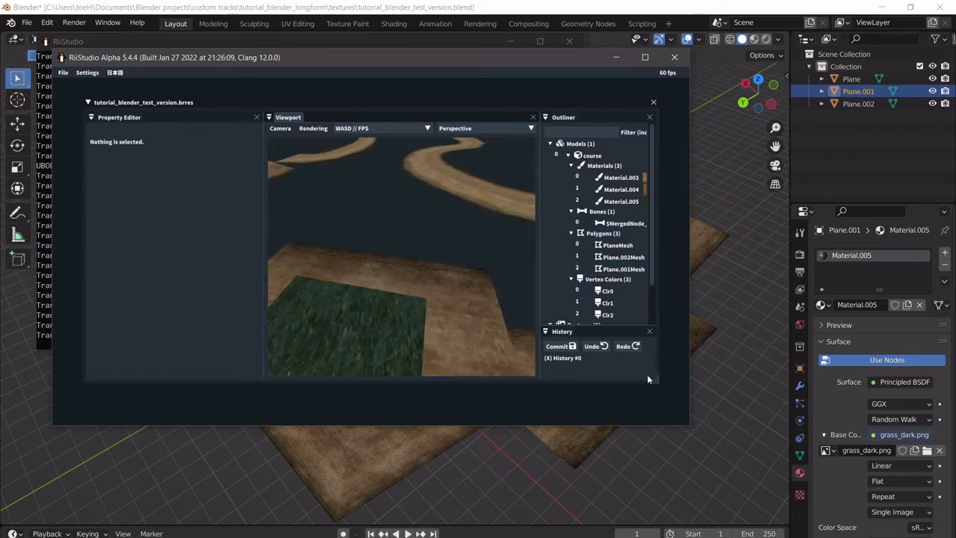
- Widen the editor window, select Material.003 and set the Property Editor layout to Vertical Tabs
{"action": "left_click_drag", "start_coordinate": [658, 385], "coordinate": [692, 386]}
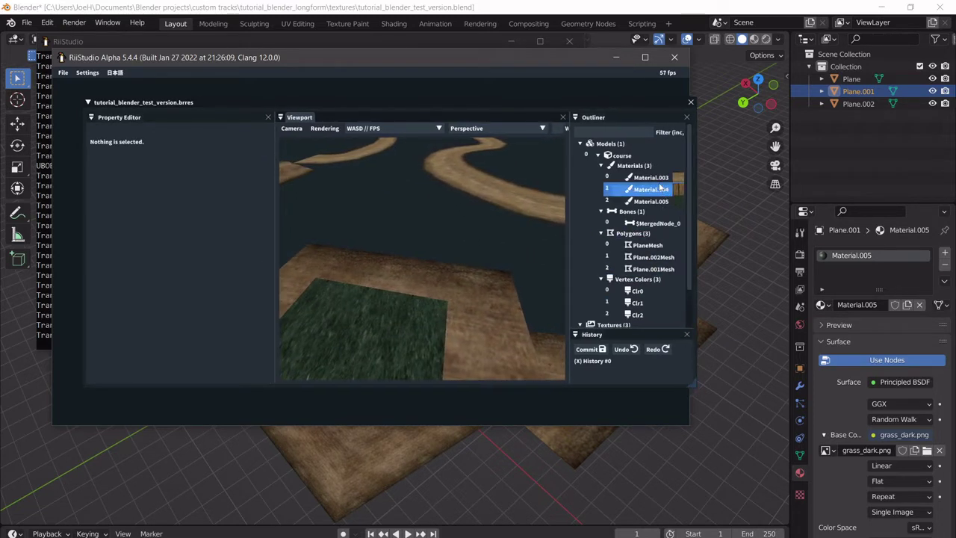
{"action": "left_click", "coordinate": [650, 178]}
{"action": "left_click", "coordinate": [123, 128]}
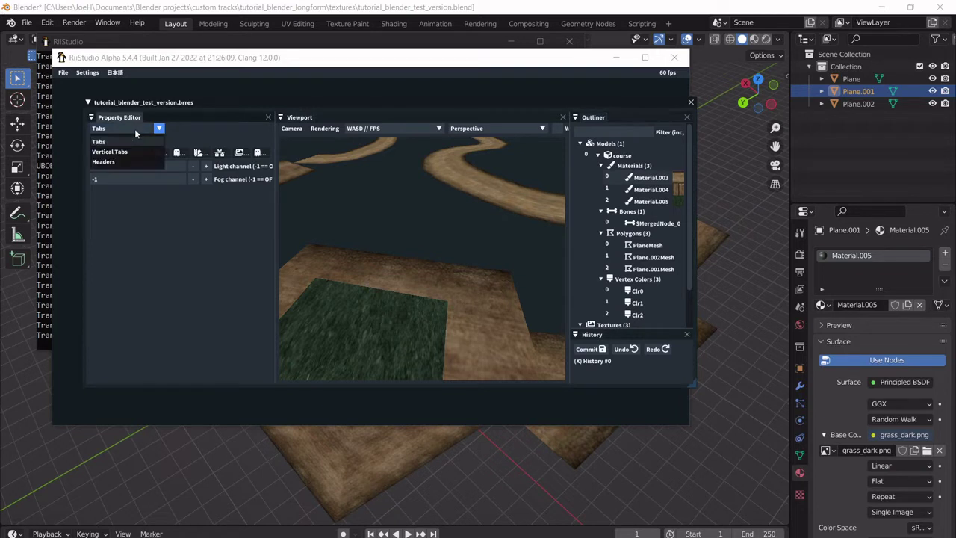
{"action": "left_click", "coordinate": [119, 153]}
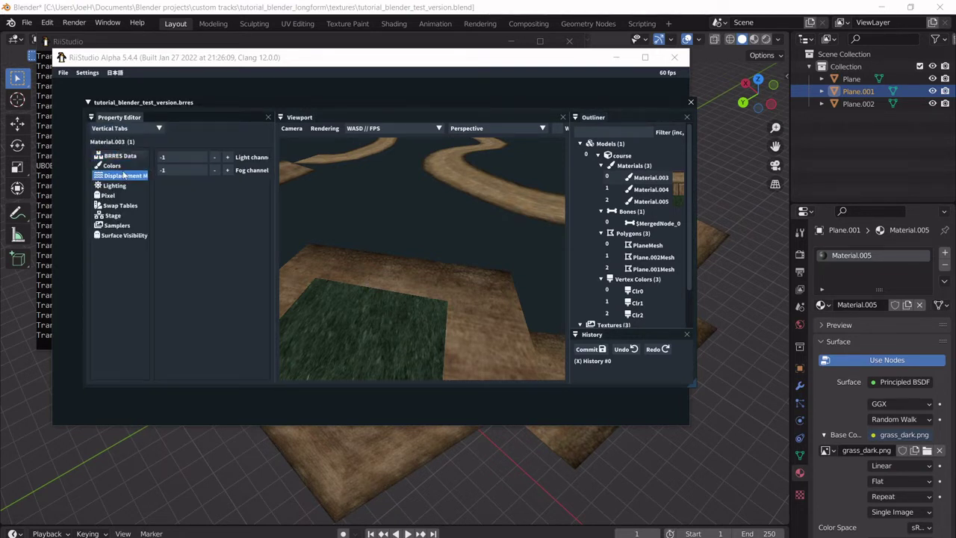
- Examine Material.003's lighting, swap table, stage, sampler and color properties
{"action": "left_click", "coordinate": [114, 185]}
{"action": "left_click", "coordinate": [119, 206]}
{"action": "left_click", "coordinate": [120, 215]}
{"action": "left_click", "coordinate": [118, 225]}
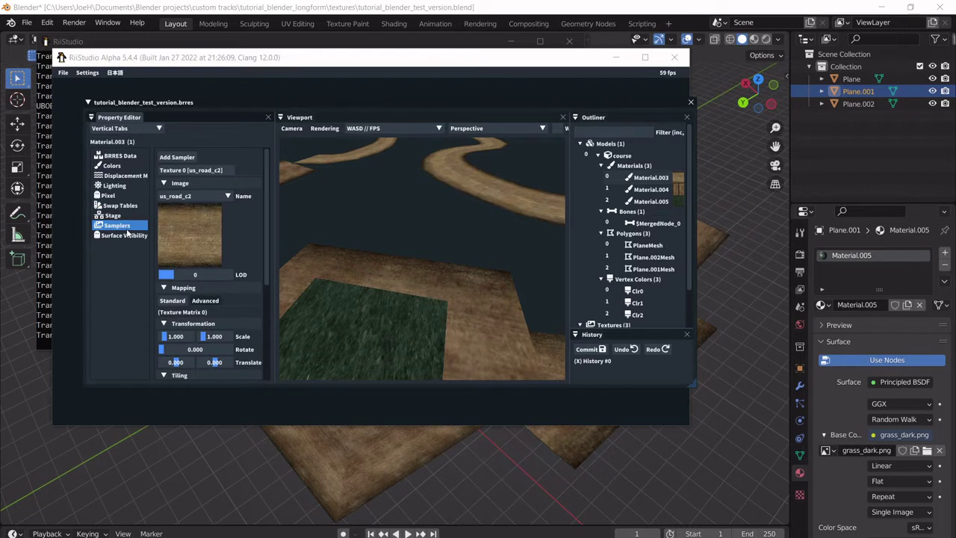
{"action": "left_click", "coordinate": [112, 165]}
{"action": "left_click", "coordinate": [115, 185]}
{"action": "left_click", "coordinate": [118, 216]}
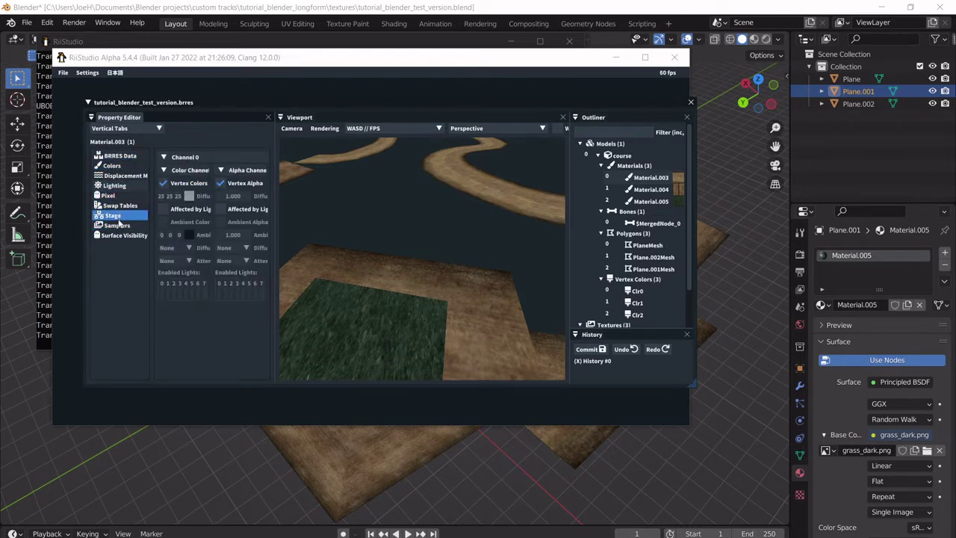
- Turn on back face display in the surface visibility settings of Material.003, Material.004 and Material.005
{"action": "left_click", "coordinate": [120, 235]}
{"action": "left_click", "coordinate": [164, 180]}
{"action": "left_click", "coordinate": [163, 180]}
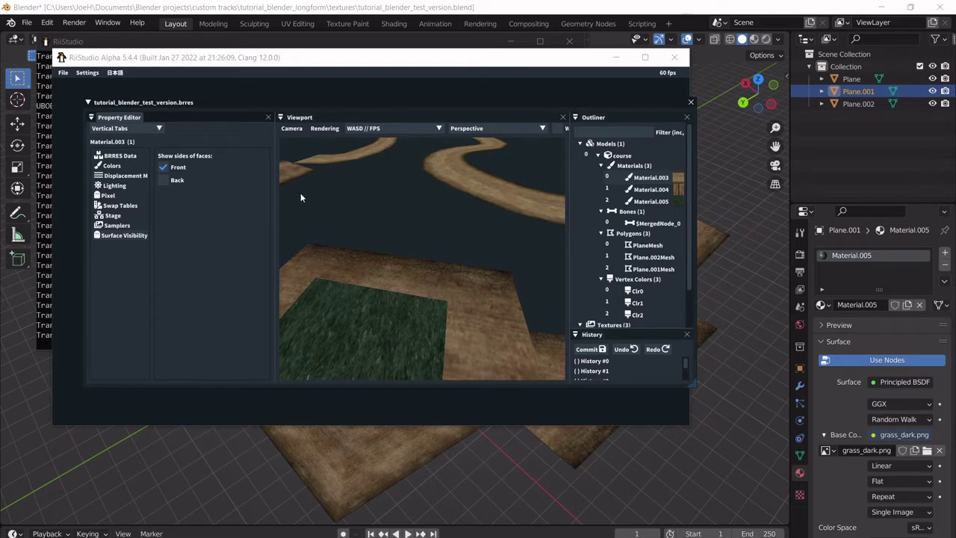
{"action": "left_click", "coordinate": [163, 180]}
{"action": "left_click", "coordinate": [650, 189]}
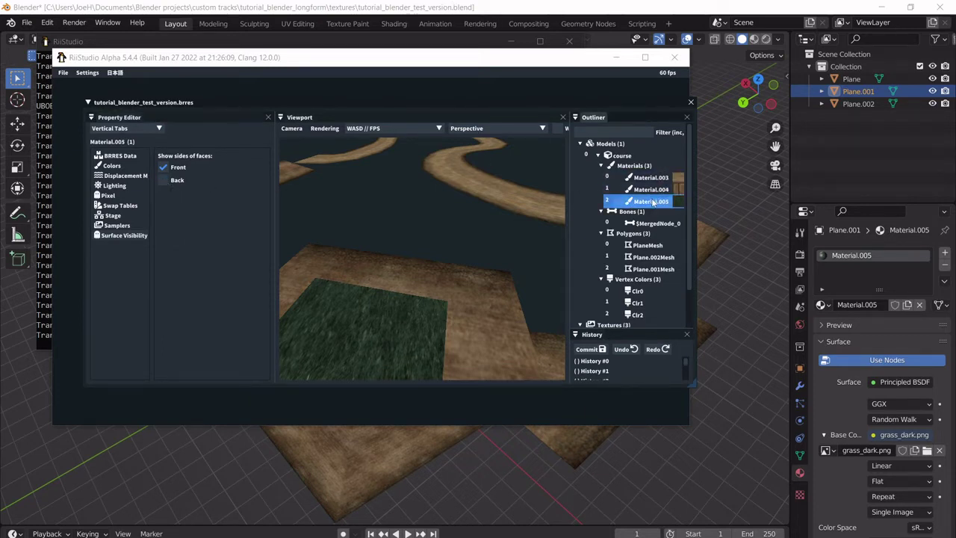
{"action": "left_click", "coordinate": [163, 180]}
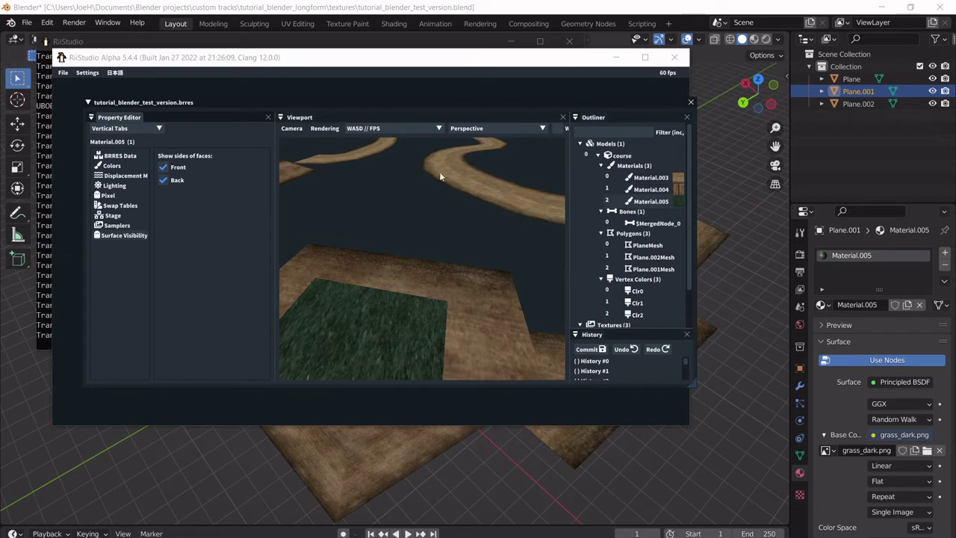
- Bring the tutorial_blender_test_version.brres editor back to the front and dock it inside the main RiiStudio window
{"action": "left_click", "coordinate": [63, 72]}
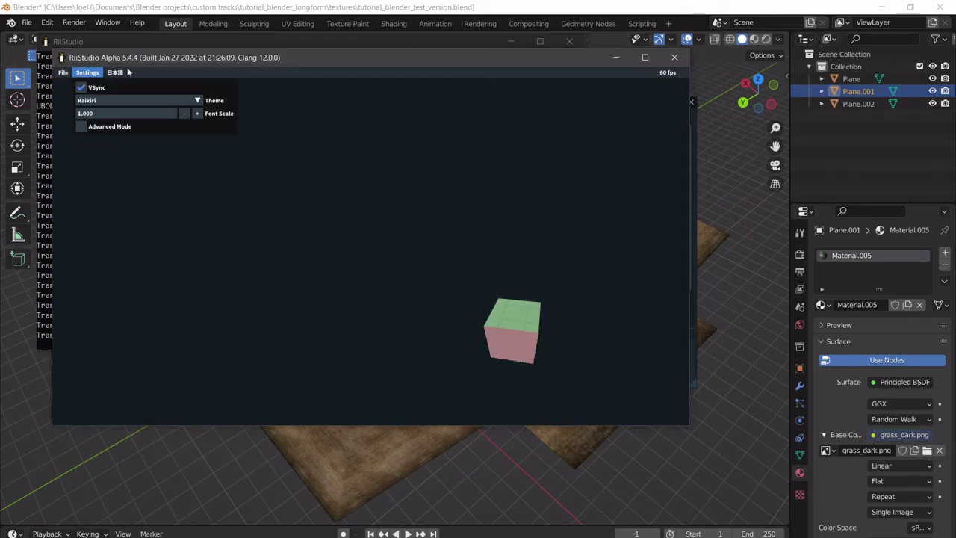
{"action": "left_click", "coordinate": [556, 300]}
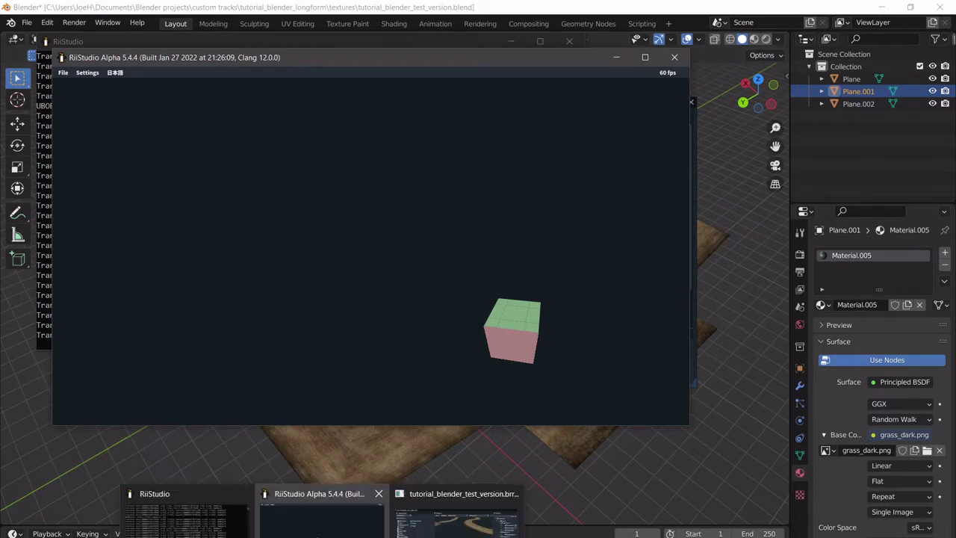
{"action": "left_click", "coordinate": [462, 505]}
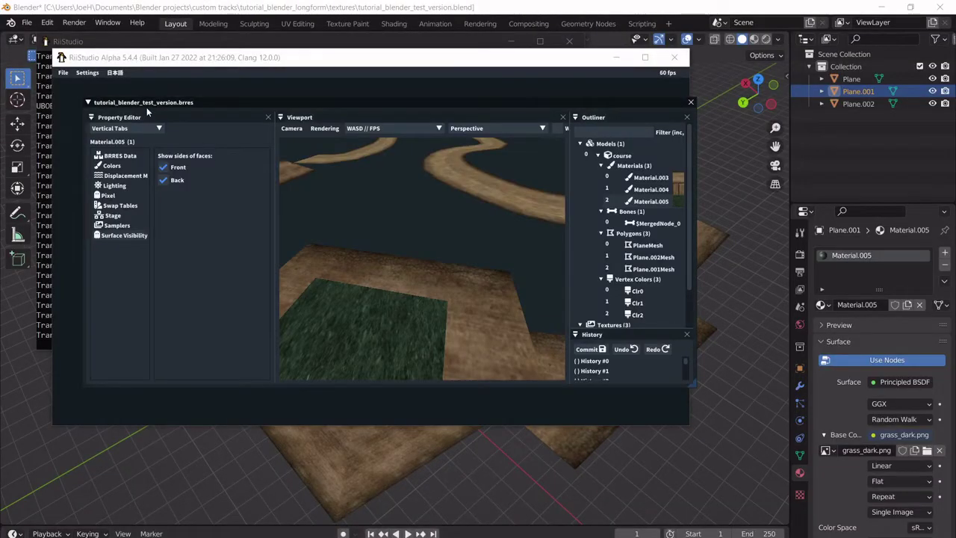
{"action": "left_click_drag", "start_coordinate": [105, 104], "coordinate": [139, 105]}
{"action": "left_click_drag", "start_coordinate": [451, 290], "coordinate": [508, 336]}
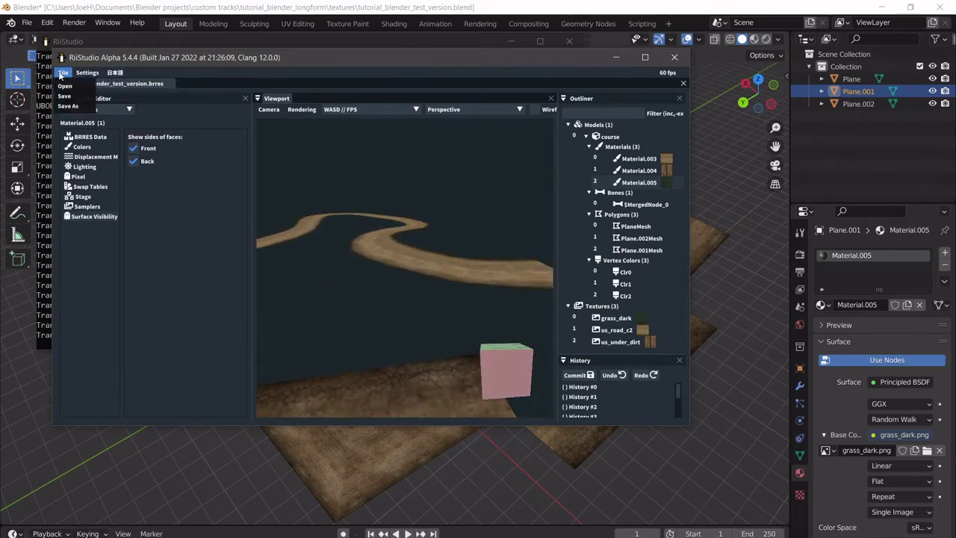
- Save the converted model under the name course_model.brres in the tutorial_blender_longform folder
{"action": "left_click", "coordinate": [63, 72]}
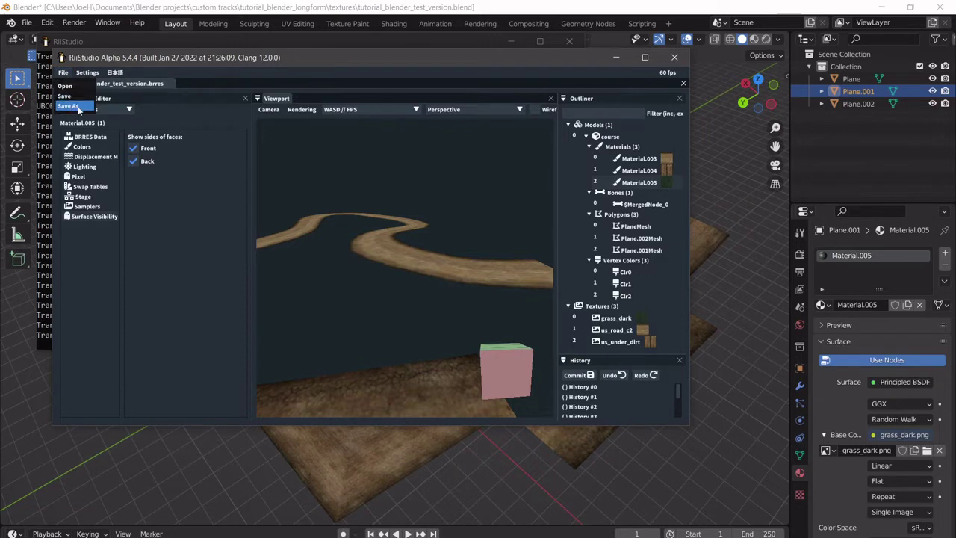
{"action": "left_click", "coordinate": [74, 106]}
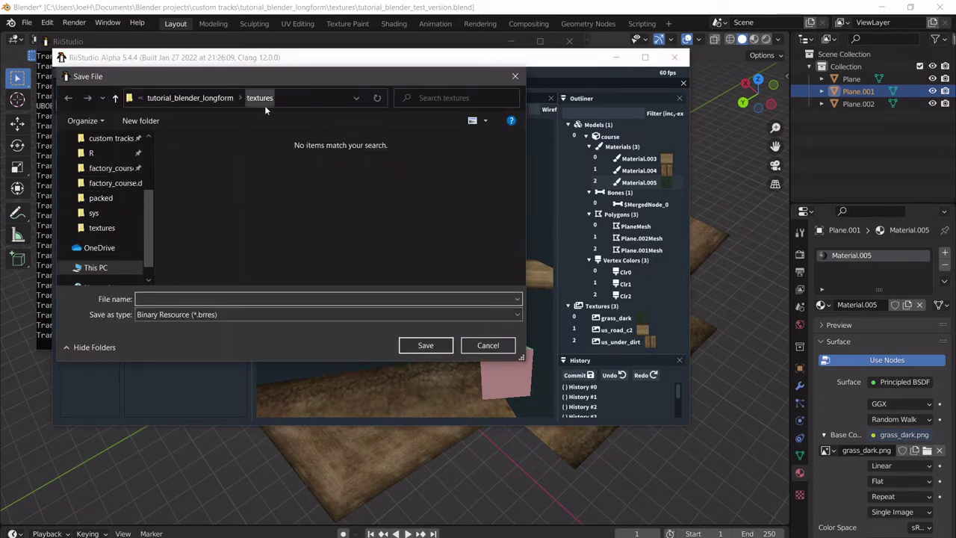
{"action": "left_click", "coordinate": [217, 99]}
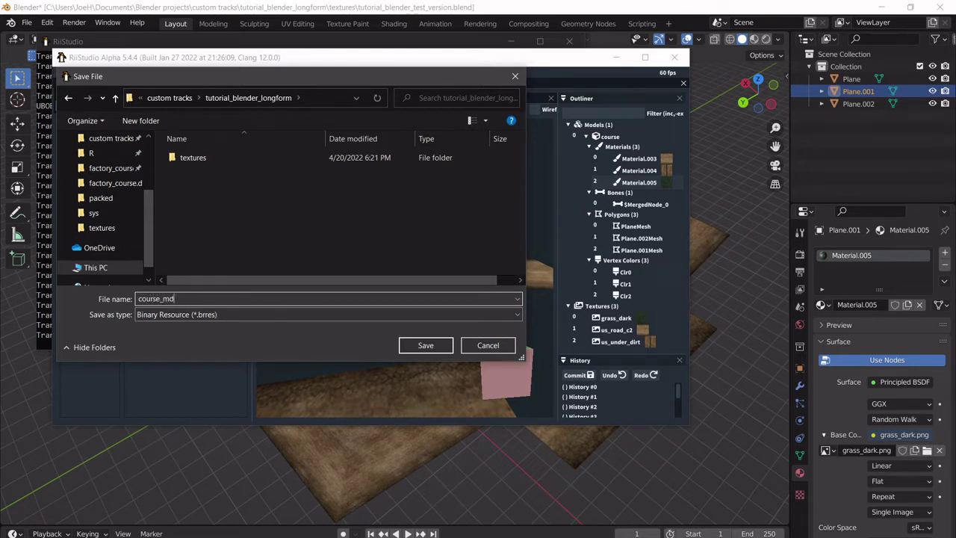
{"action": "type", "text": "."}
{"action": "key", "text": "BackSpace"}
{"action": "key", "text": "BackSpace"}
{"action": "key", "text": "BackSpace"}
{"action": "key", "text": "BackSpace"}
{"action": "key", "text": "BackSpace"}
{"action": "key", "text": "BackSpace"}
{"action": "key", "text": "BackSpace"}
{"action": "key", "text": "BackSpace"}
{"action": "key", "text": "BackSpace"}
{"action": "key", "text": "BackSpace"}
{"action": "key", "text": "BackSpace"}
{"action": "key", "text": "BackSpace"}
{"action": "type", "text": "course"}
{"action": "key", "text": "Return"}
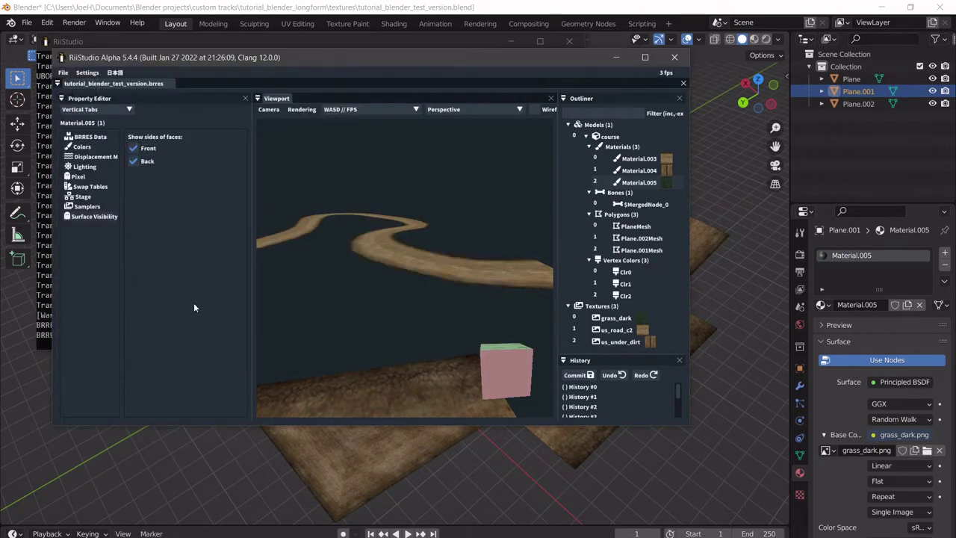
- Minimize RiiStudio, switch to the web browser and open noclip.website in a new tab
{"action": "left_click", "coordinate": [616, 58]}
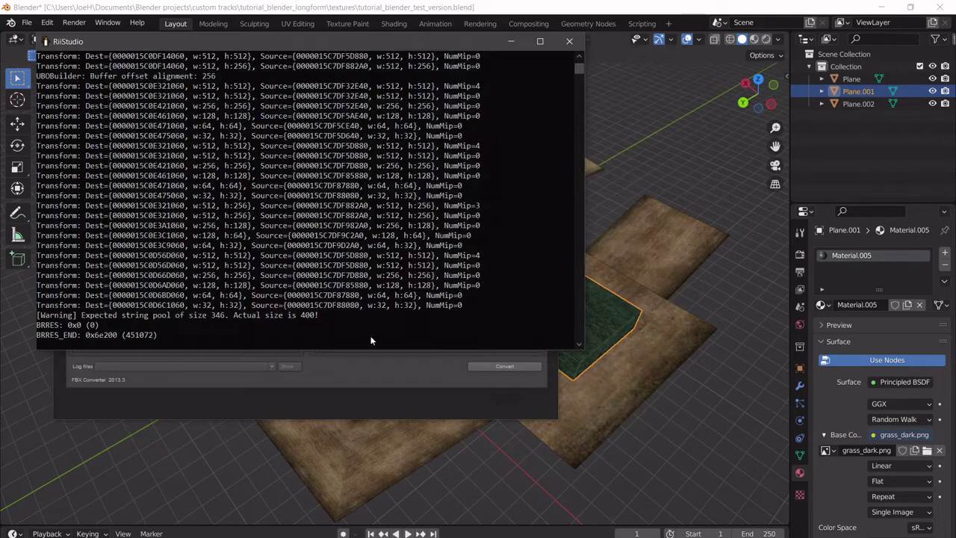
{"action": "left_click", "coordinate": [364, 533]}
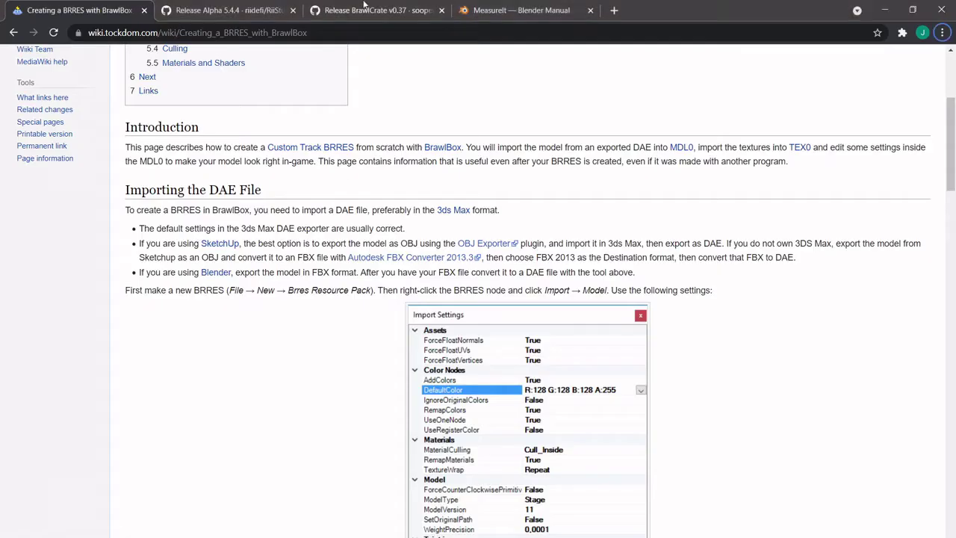
{"action": "left_click", "coordinate": [613, 11]}
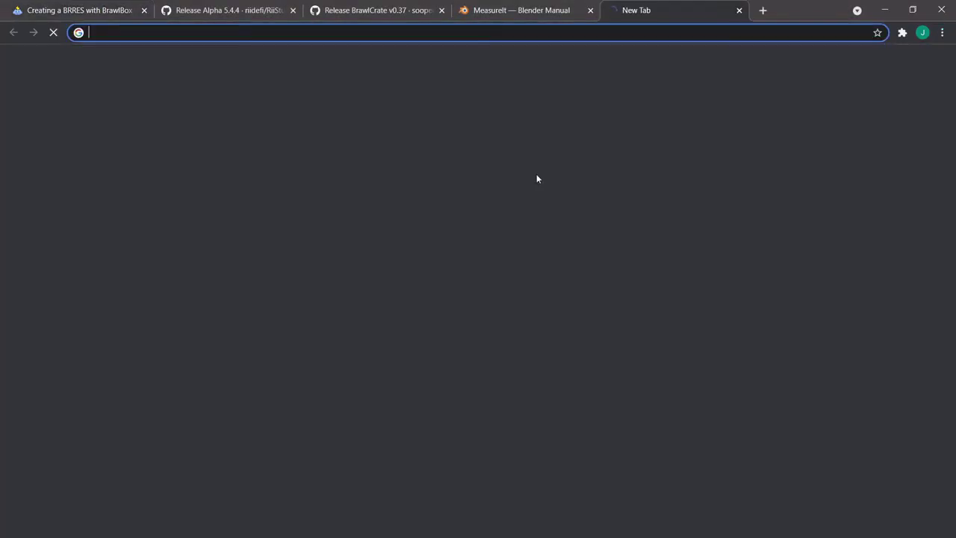
{"action": "type", "text": "no"}
{"action": "key", "text": "Return"}
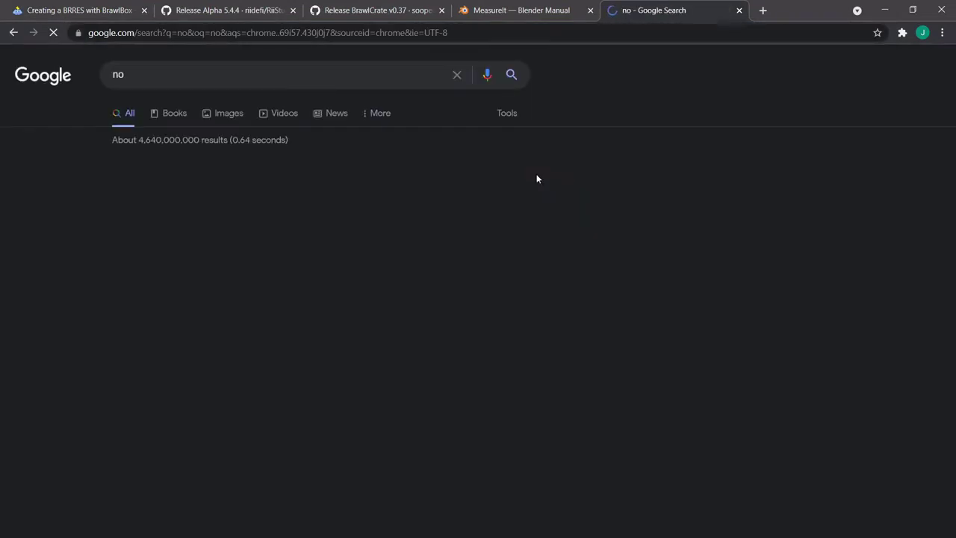
{"action": "left_click", "coordinate": [399, 33]}
{"action": "type", "text": "ocl"}
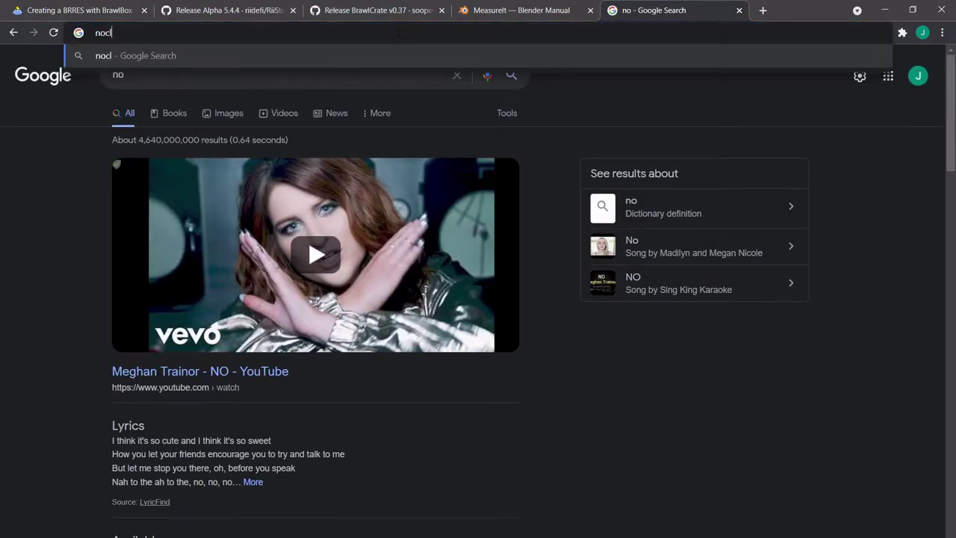
{"action": "type", "text": "ip.website"}
{"action": "key", "text": "Return"}
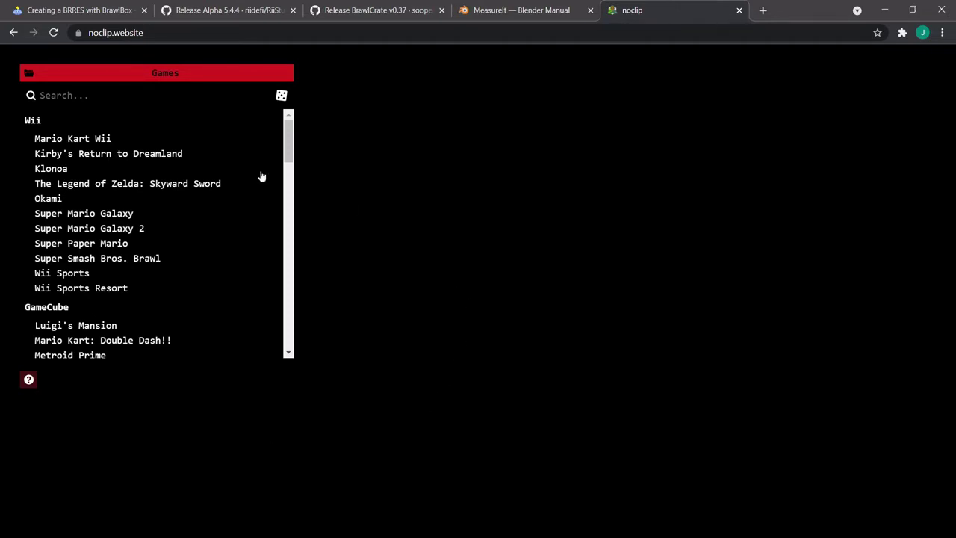
- Load Toad's Factory from Mario Kart Wii and fly from the start line through the conveyor hall
{"action": "left_click", "coordinate": [168, 142]}
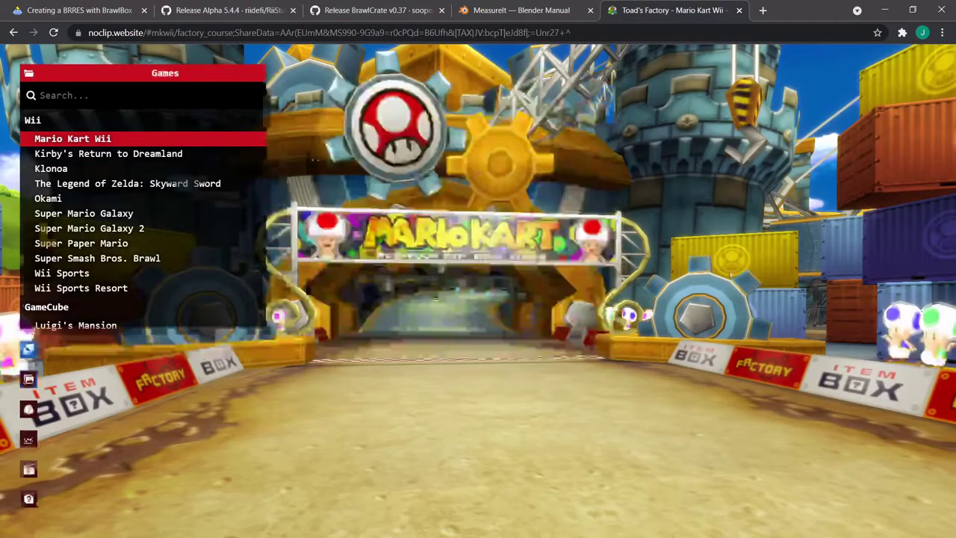
{"action": "left_click", "coordinate": [738, 276]}
{"action": "key", "text": "w"}
{"action": "left_click_drag", "start_coordinate": [739, 276], "coordinate": [603, 280]}
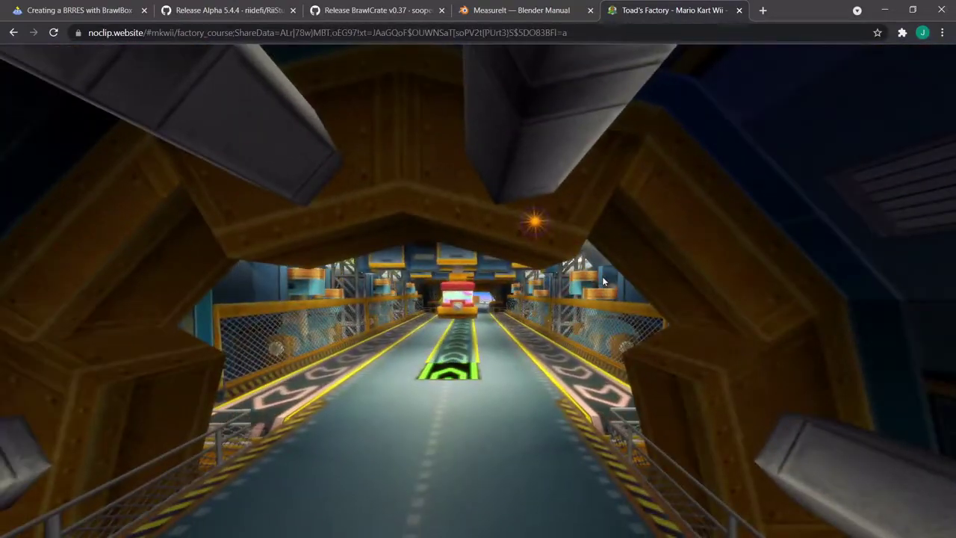
{"action": "key", "text": "w"}
{"action": "left_click_drag", "start_coordinate": [507, 296], "coordinate": [546, 296]}
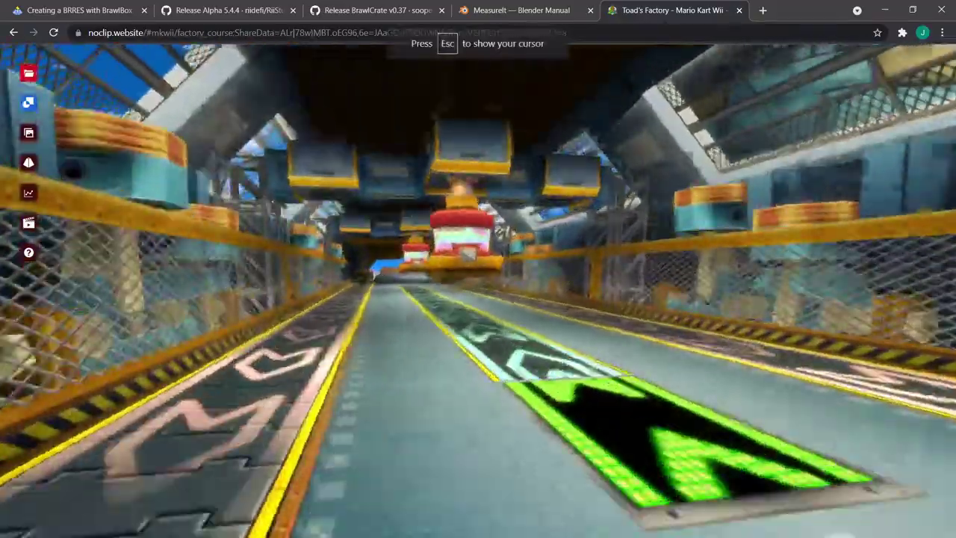
{"action": "key", "text": "w"}
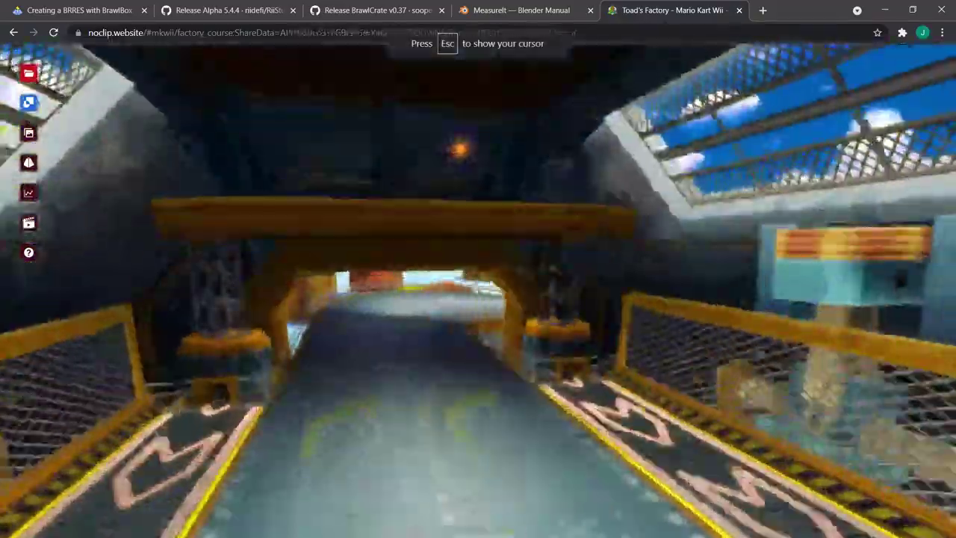
{"action": "key", "text": "w"}
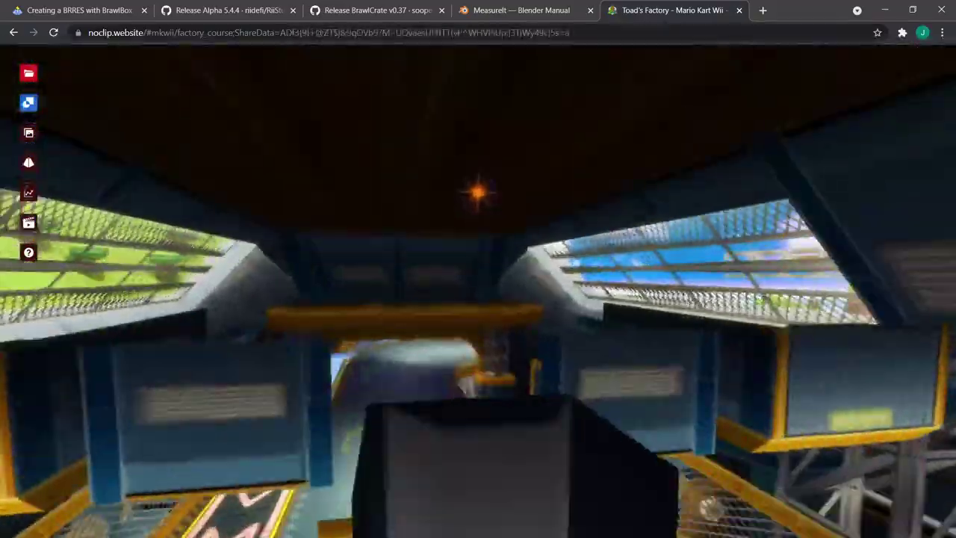
- Explore the rest of the factory hall and the outdoor road, ending with a view toward the bridge, and release the camera
{"action": "key", "text": "s"}
{"action": "key", "text": "s"}
{"action": "key", "text": "w"}
{"action": "key", "text": "s"}
{"action": "key", "text": "w"}
{"action": "key", "text": "w"}
{"action": "key", "text": "w"}
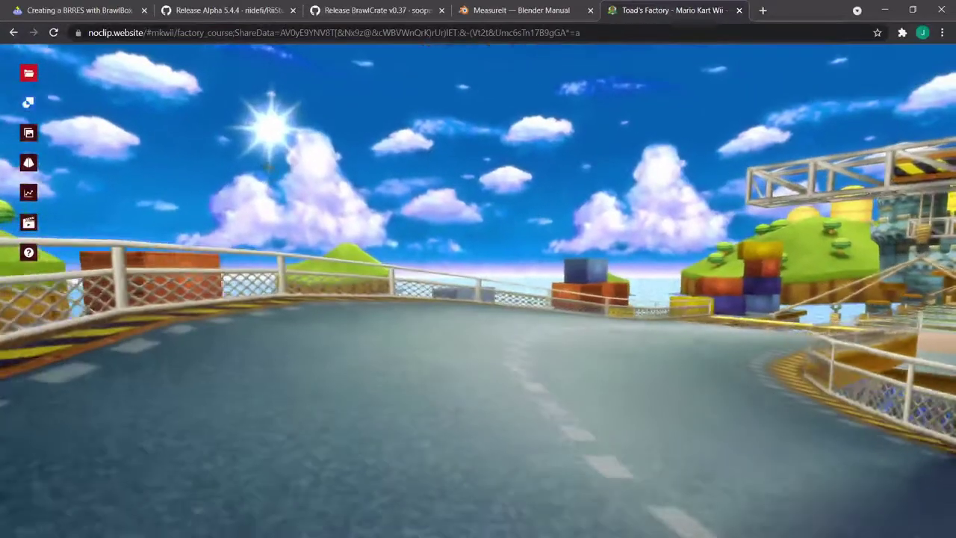
{"action": "key", "text": "w"}
{"action": "left_click_drag", "start_coordinate": [418, 293], "coordinate": [503, 293]}
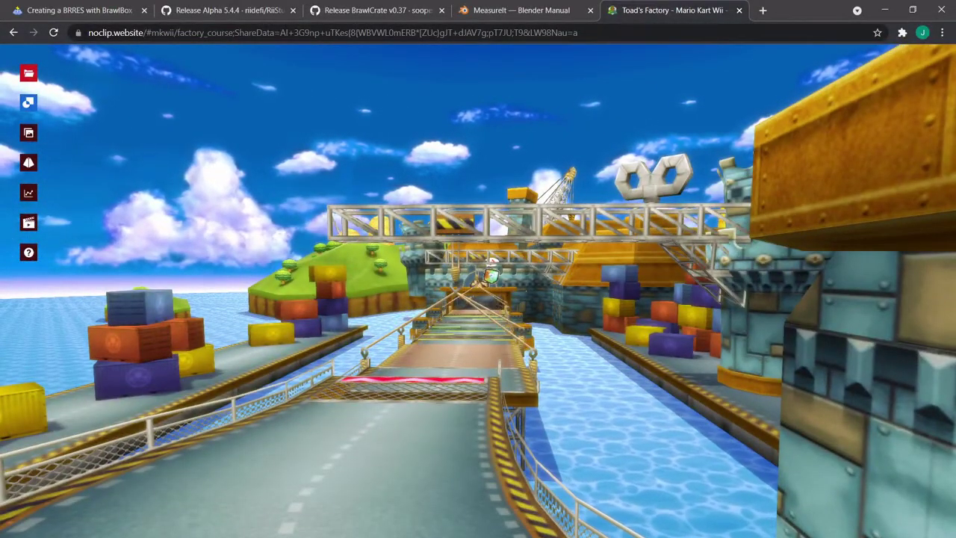
{"action": "key", "text": "Escape"}
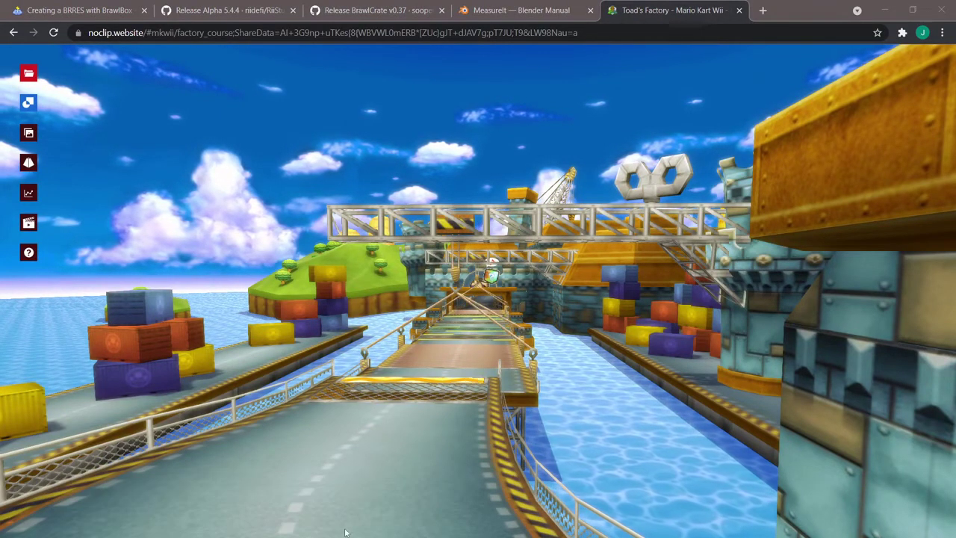
- Shrink the browser window with its games list open and show the tutorial_blender_longform folder in File Explorer beside it
{"action": "double_click", "coordinate": [793, 5]}
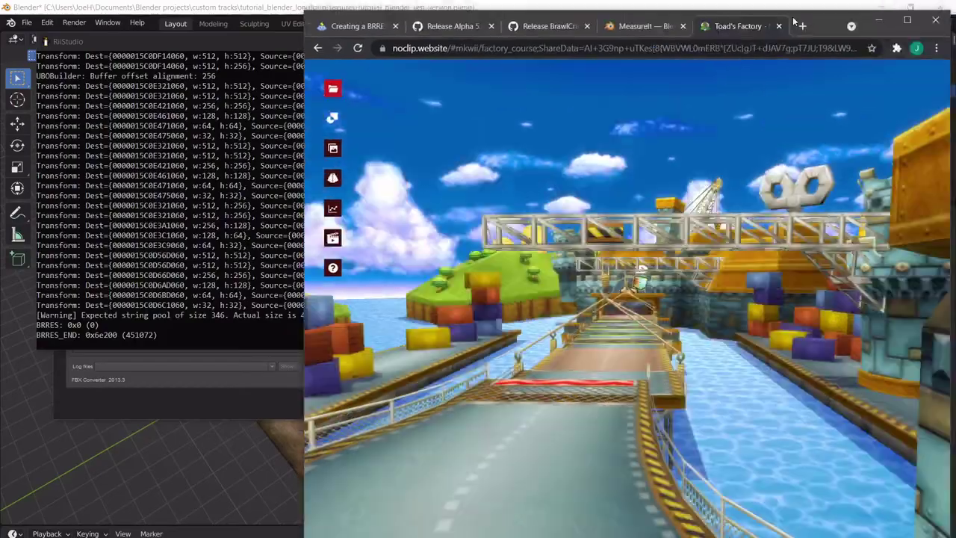
{"action": "left_click", "coordinate": [331, 88]}
{"action": "left_click", "coordinate": [370, 516]}
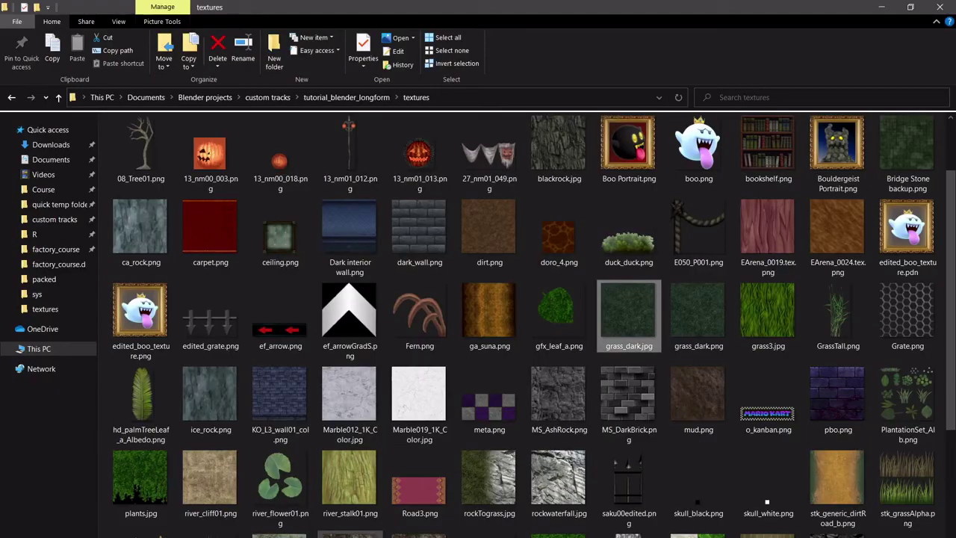
{"action": "left_click", "coordinate": [347, 97]}
{"action": "left_click", "coordinate": [205, 158]}
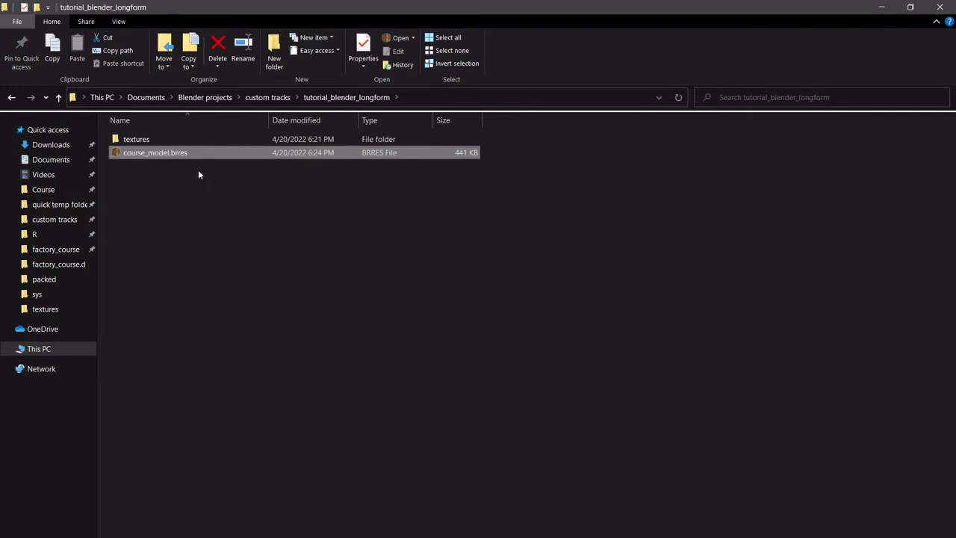
{"action": "left_click_drag", "start_coordinate": [202, 154], "coordinate": [159, 427]}
{"action": "left_click", "coordinate": [755, 128]}
{"action": "left_click", "coordinate": [883, 14]}
{"action": "left_click", "coordinate": [342, 530]}
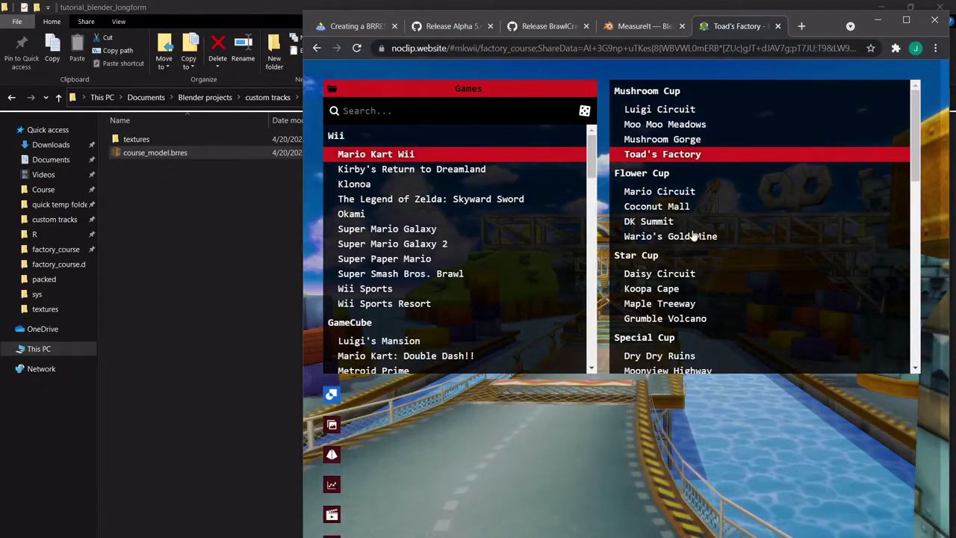
- Load course_model.brres from the folder into the noclip viewer, maximize the browser and look around the track
{"action": "left_click_drag", "start_coordinate": [155, 152], "coordinate": [877, 465]}
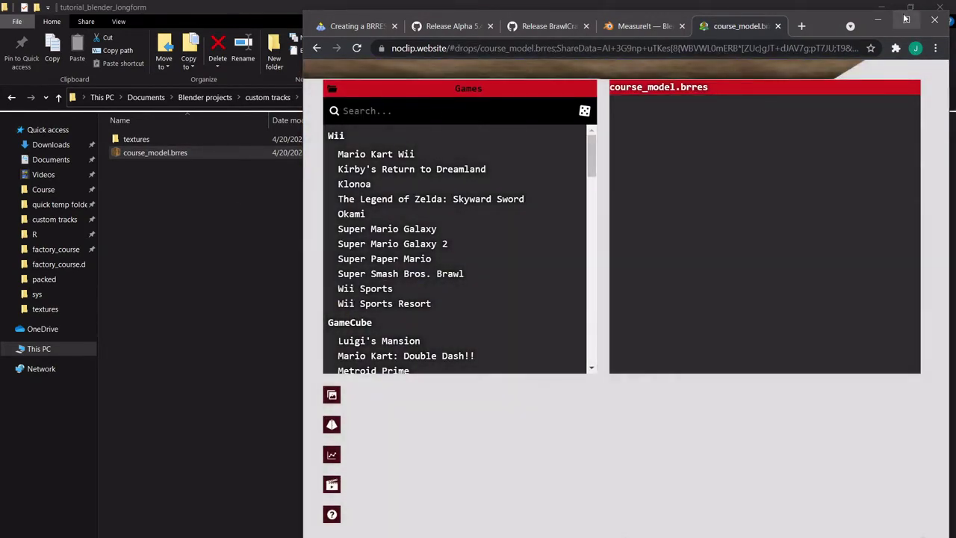
{"action": "left_click", "coordinate": [906, 21]}
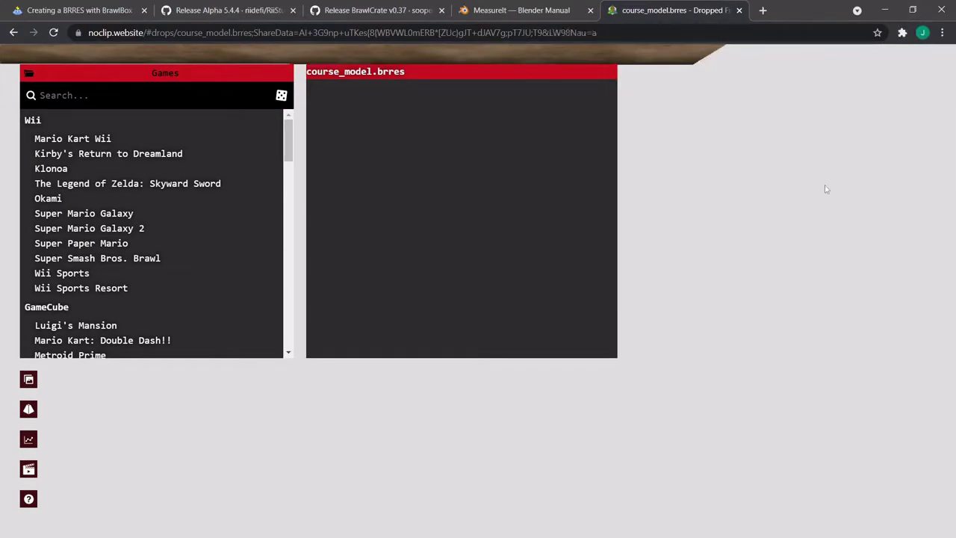
{"action": "left_click_drag", "start_coordinate": [752, 209], "coordinate": [798, 193]}
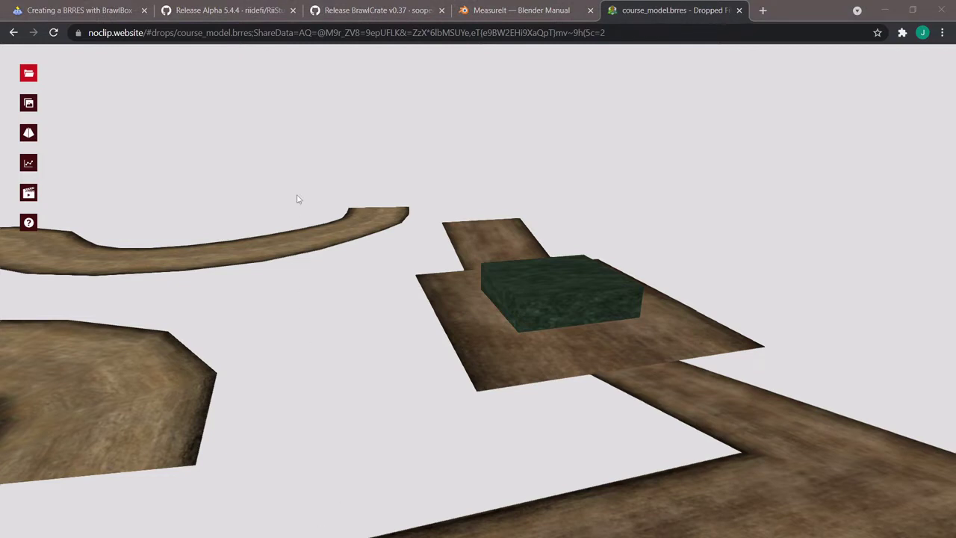
- Switch to BrawlCrate and create a new BRRES archive
{"action": "left_click", "coordinate": [84, 91]}
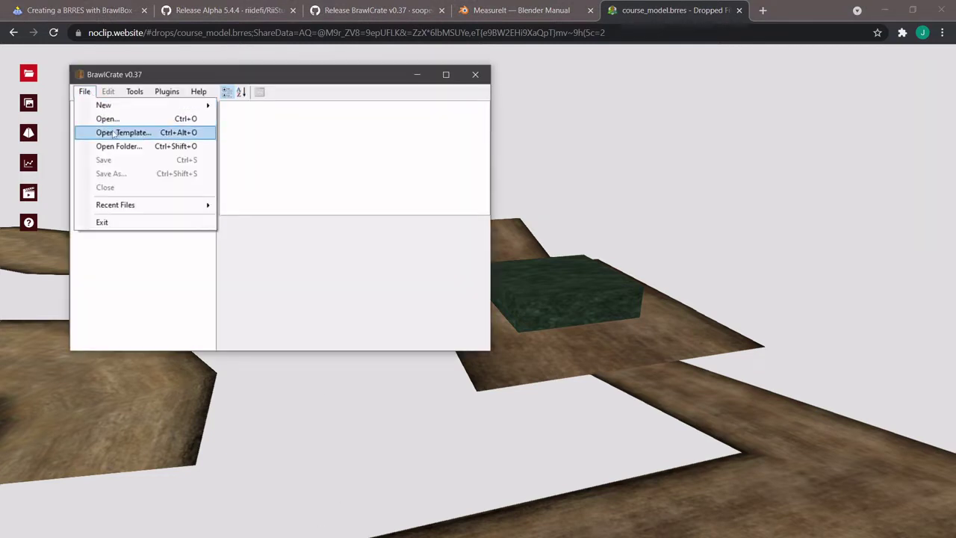
{"action": "mouse_move", "coordinate": [137, 109]}
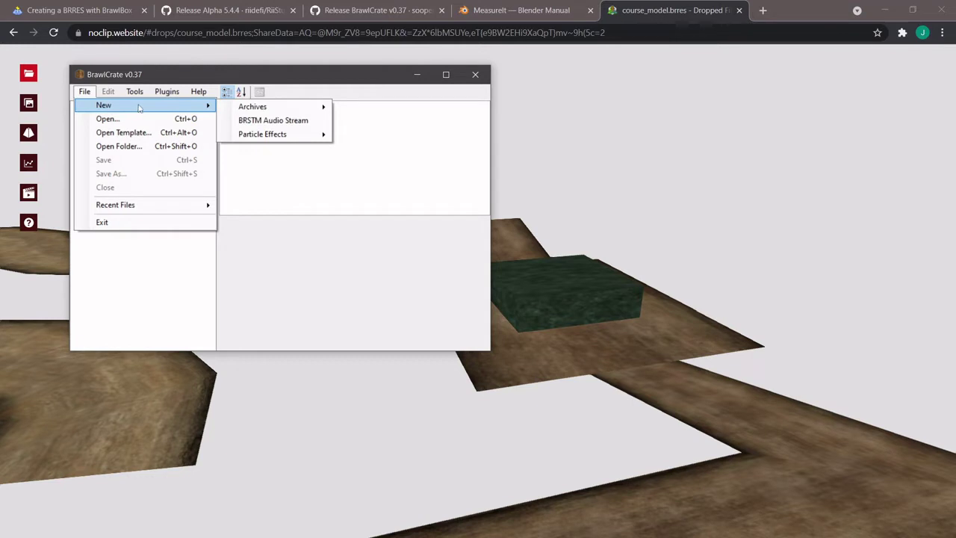
{"action": "mouse_move", "coordinate": [291, 107]}
{"action": "left_click", "coordinate": [403, 121]}
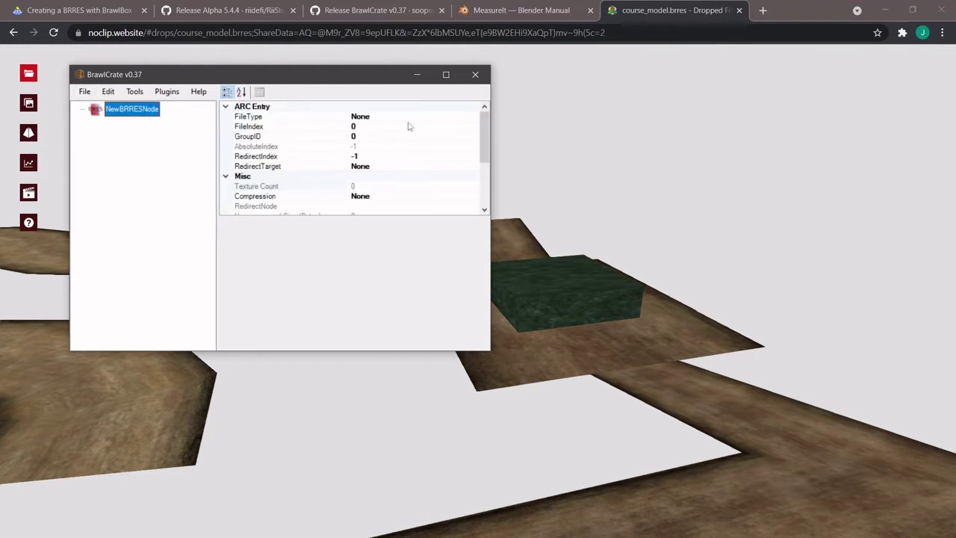
- Start a model import into the new BRRES node, choosing tutorial_blender_test_version.dae from the tutorial_blender_longform textures folder
{"action": "right_click", "coordinate": [136, 110]}
{"action": "mouse_move", "coordinate": [202, 127]}
{"action": "left_click", "coordinate": [313, 155]}
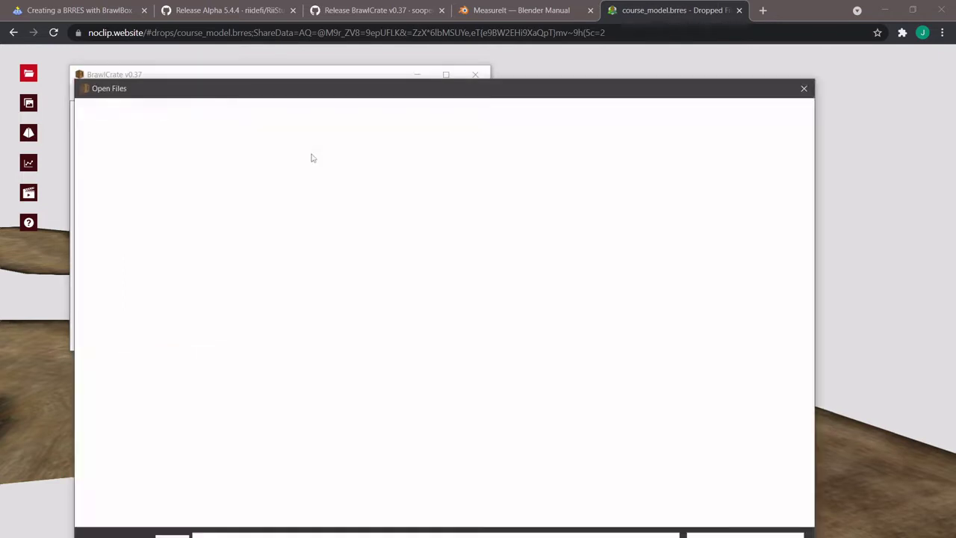
{"action": "left_click", "coordinate": [396, 112]}
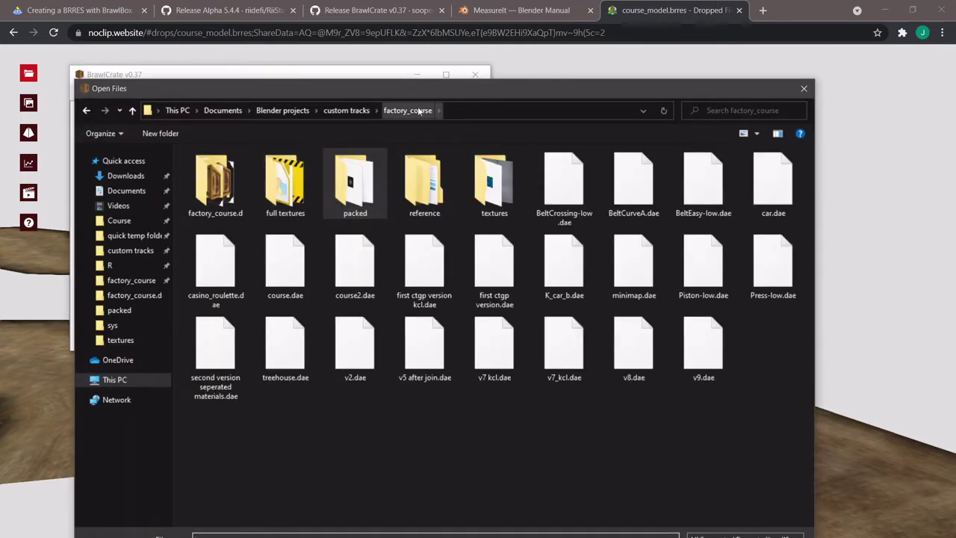
{"action": "left_click", "coordinate": [335, 108]}
{"action": "scroll", "coordinate": [267, 167], "scroll_direction": "down", "scroll_amount": 15}
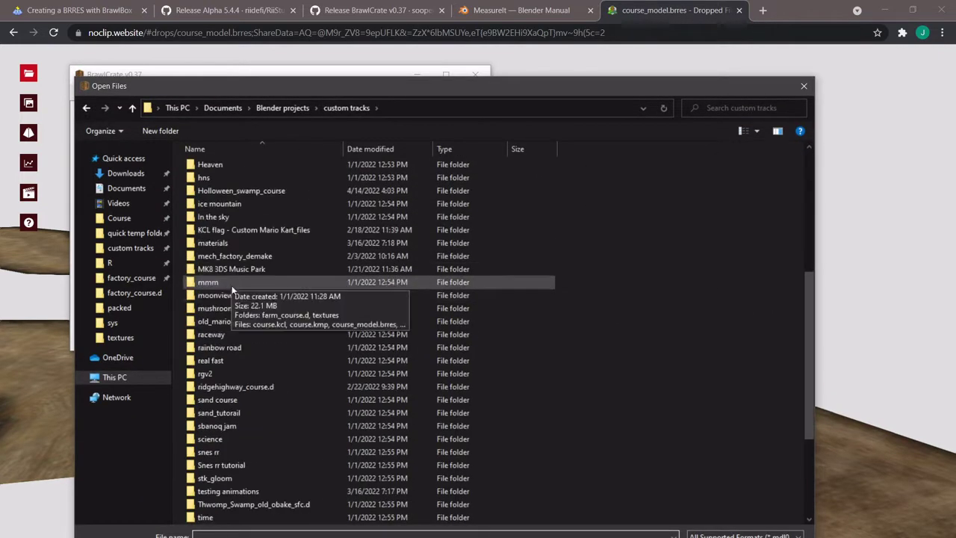
{"action": "double_click", "coordinate": [275, 451]}
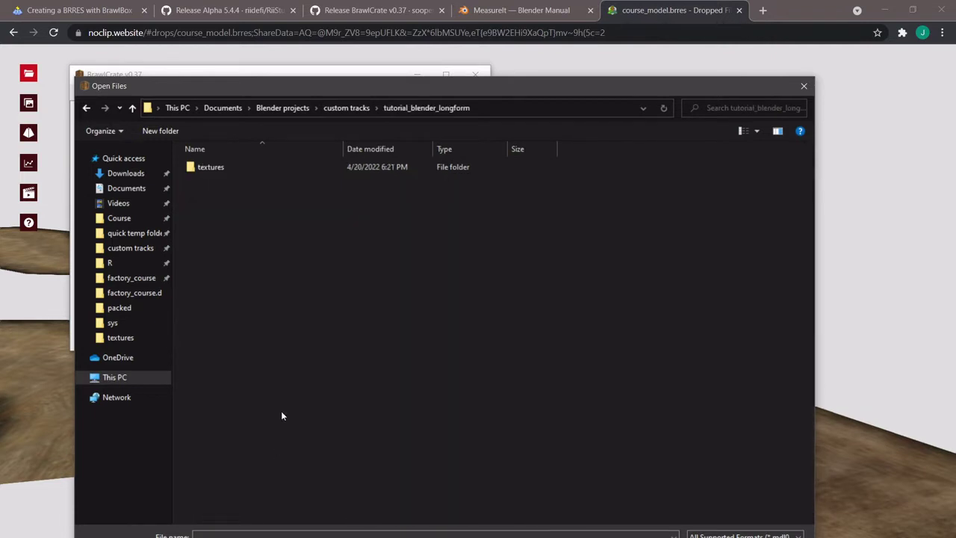
{"action": "double_click", "coordinate": [223, 167]}
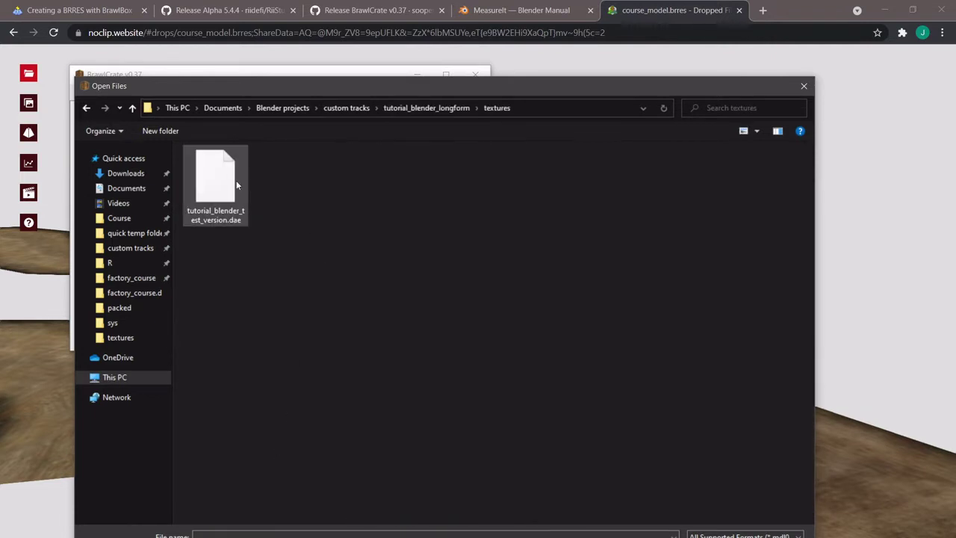
{"action": "left_click", "coordinate": [236, 180]}
{"action": "double_click", "coordinate": [217, 183]}
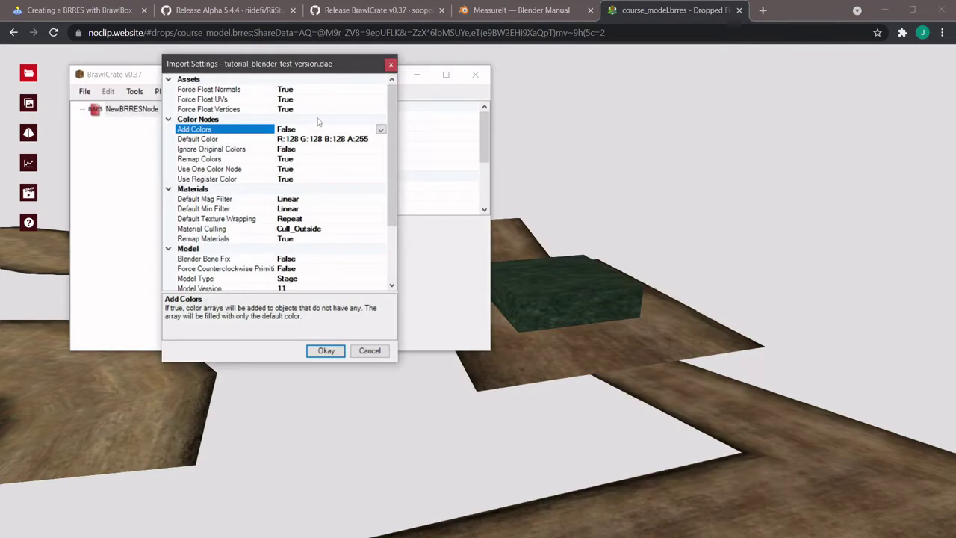
- Review the import settings for tutorial_blender_test_version.dae and import the model with the current settings
{"action": "scroll", "coordinate": [317, 121], "scroll_direction": "down", "scroll_amount": 3}
{"action": "scroll", "coordinate": [322, 161], "scroll_direction": "up", "scroll_amount": 3}
{"action": "scroll", "coordinate": [343, 157], "scroll_direction": "down", "scroll_amount": 3}
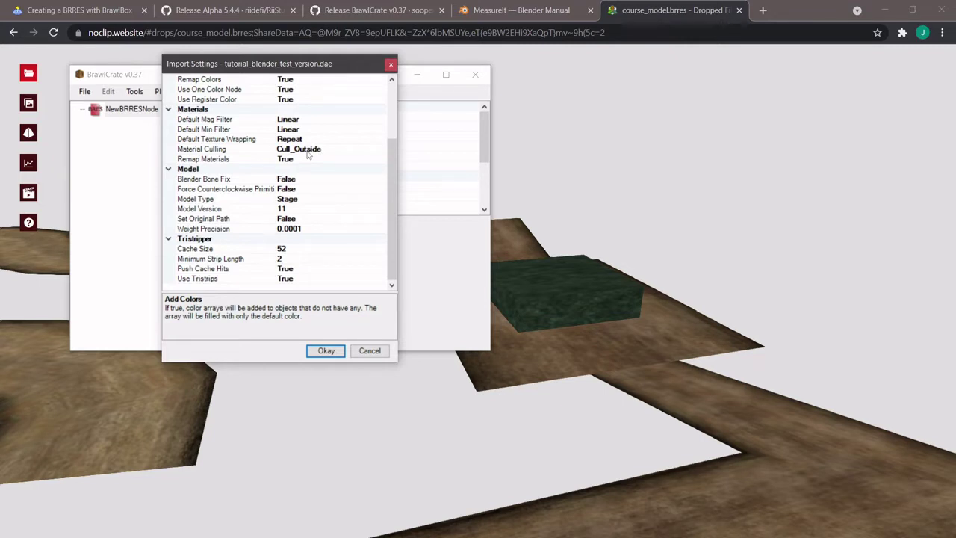
{"action": "double_click", "coordinate": [307, 152]}
{"action": "scroll", "coordinate": [324, 208], "scroll_direction": "up", "scroll_amount": 3}
{"action": "scroll", "coordinate": [325, 207], "scroll_direction": "down", "scroll_amount": 3}
{"action": "left_click", "coordinate": [321, 350]}
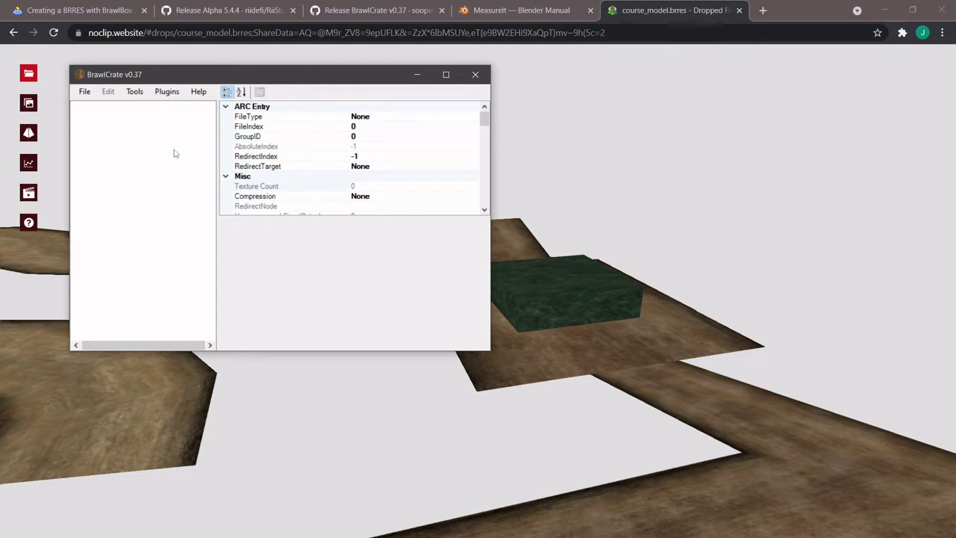
- Rename the imported model under 3DModels(NW4R) as course
{"action": "right_click", "coordinate": [152, 143]}
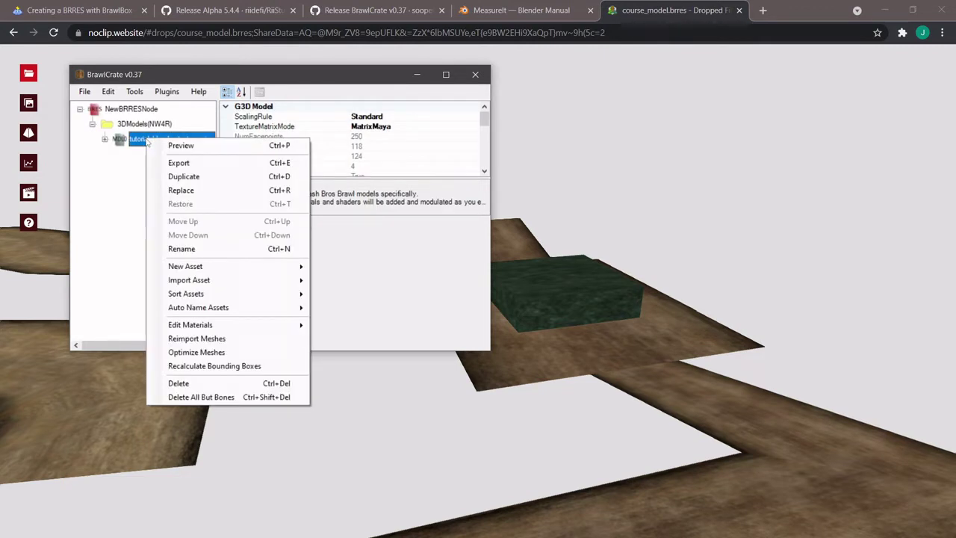
{"action": "left_click", "coordinate": [187, 249]}
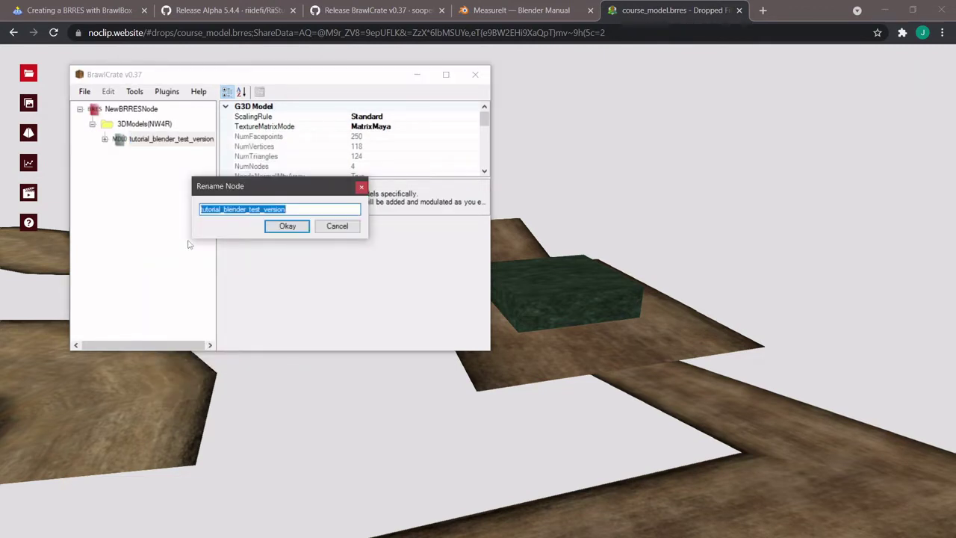
{"action": "type", "text": "course"}
{"action": "key", "text": "Return"}
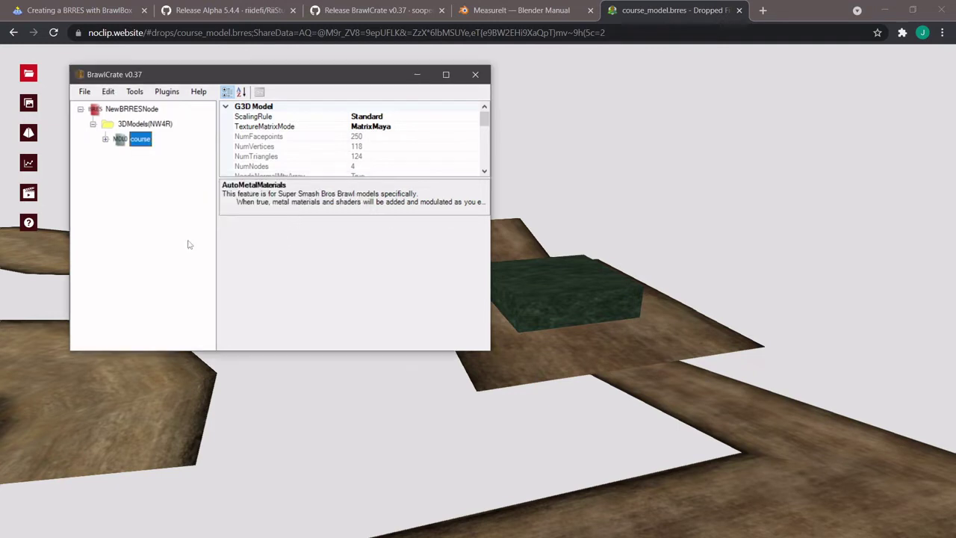
{"action": "left_click", "coordinate": [128, 109]}
{"action": "right_click", "coordinate": [129, 109]}
{"action": "mouse_move", "coordinate": [187, 131]}
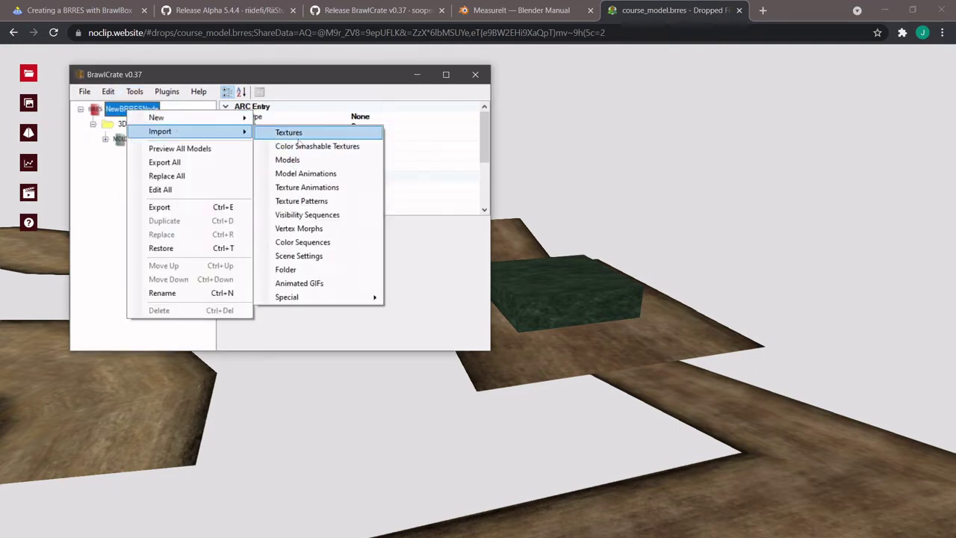
{"action": "left_click", "coordinate": [130, 175]}
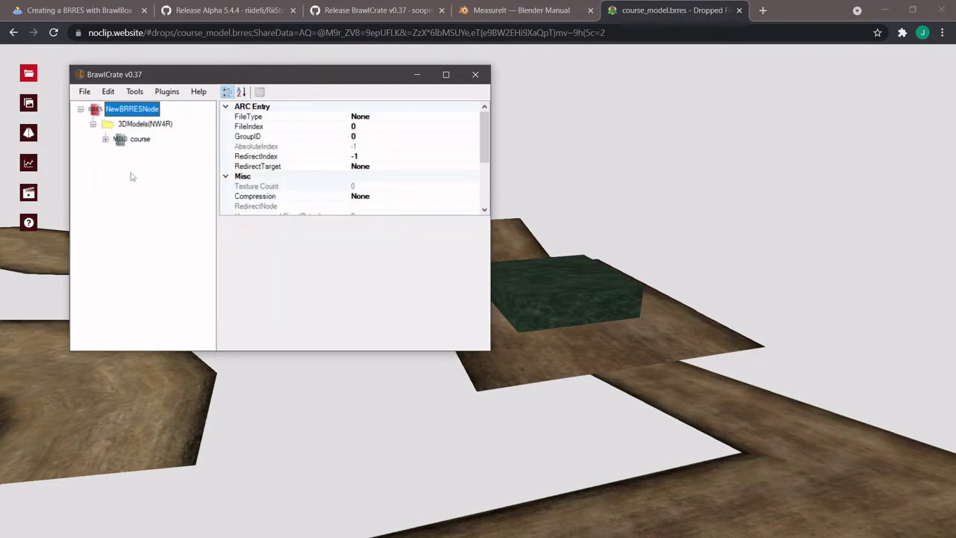
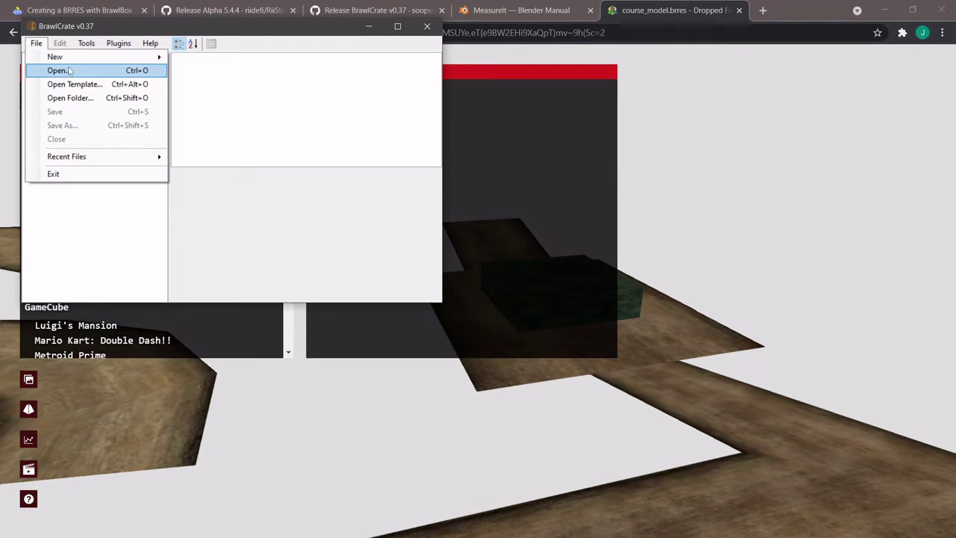
- Open course_model.brres from the tutorial_blender_longform folder in custom tracks and enlarge the editor window
{"action": "left_click", "coordinate": [59, 70]}
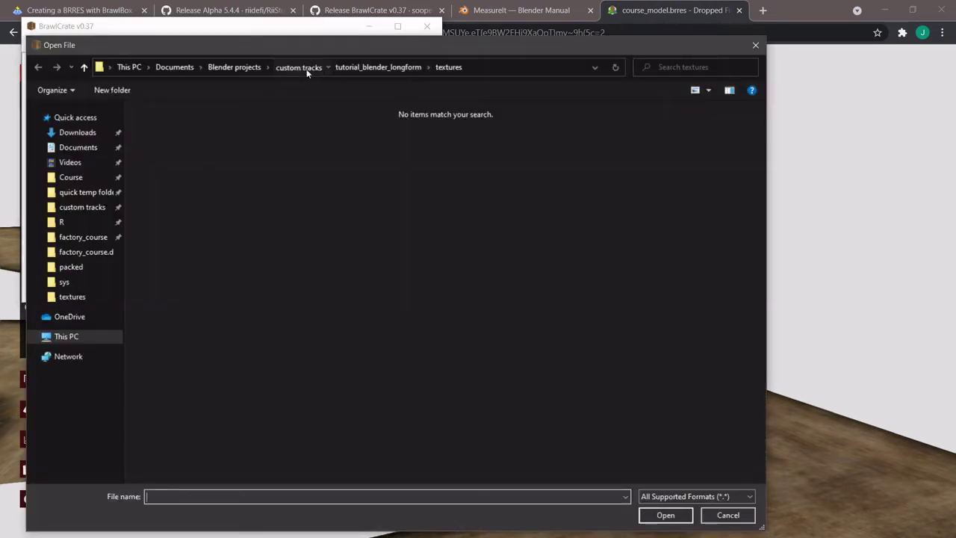
{"action": "left_click", "coordinate": [307, 69]}
{"action": "scroll", "coordinate": [219, 267], "scroll_direction": "down", "scroll_amount": 3}
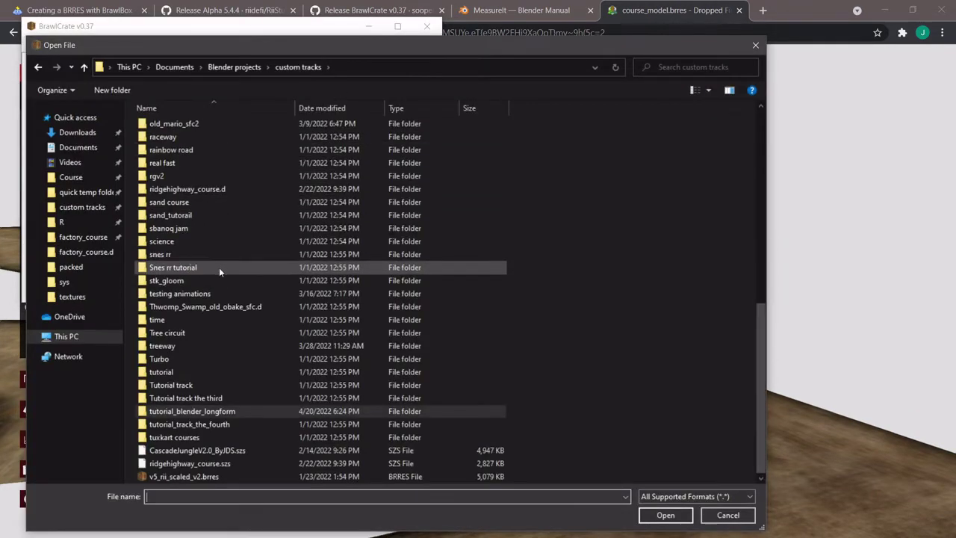
{"action": "double_click", "coordinate": [220, 412]}
{"action": "left_click", "coordinate": [232, 141]}
{"action": "left_click", "coordinate": [652, 516]}
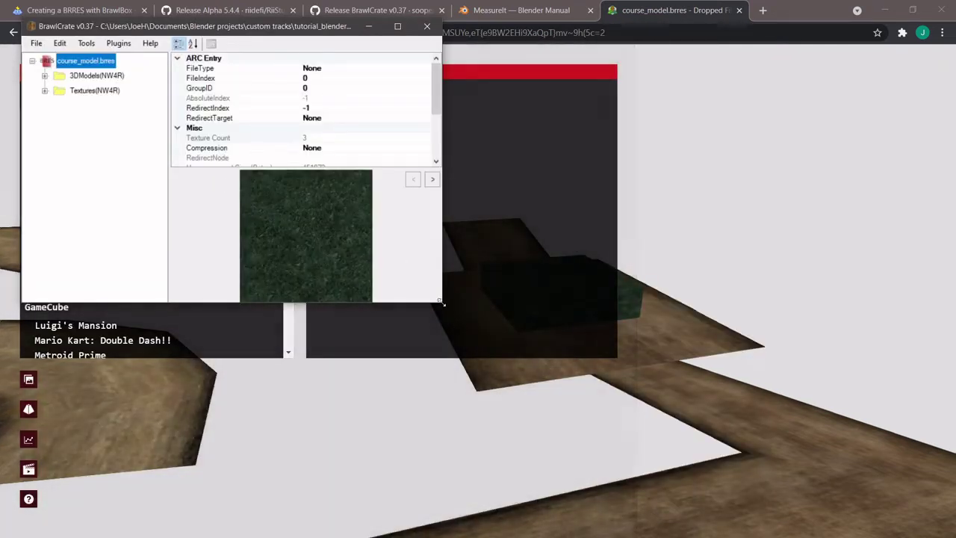
{"action": "left_click_drag", "start_coordinate": [441, 301], "coordinate": [873, 509]}
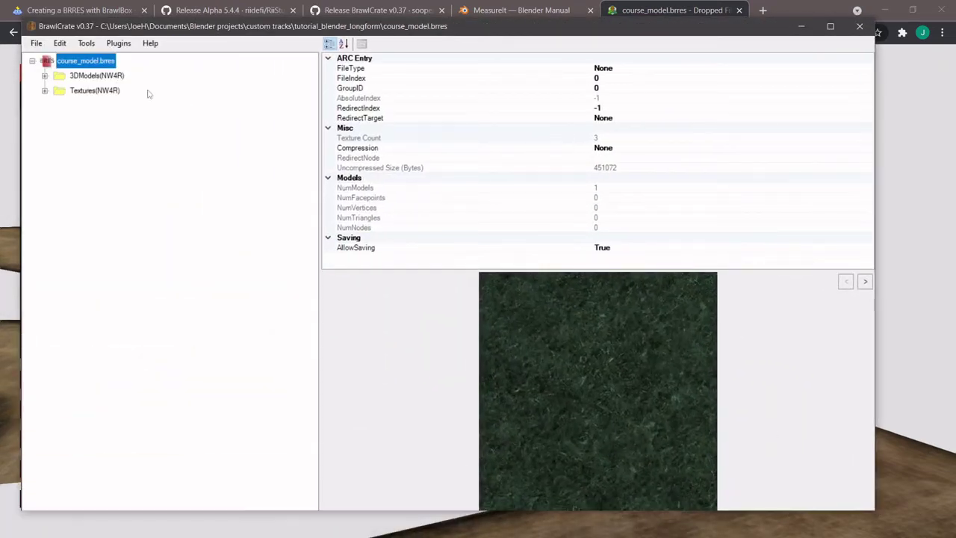
- Expand the course model's materials and examine Material.003 and the UV layout of its us_road_c2 texture reference
{"action": "left_click", "coordinate": [45, 75]}
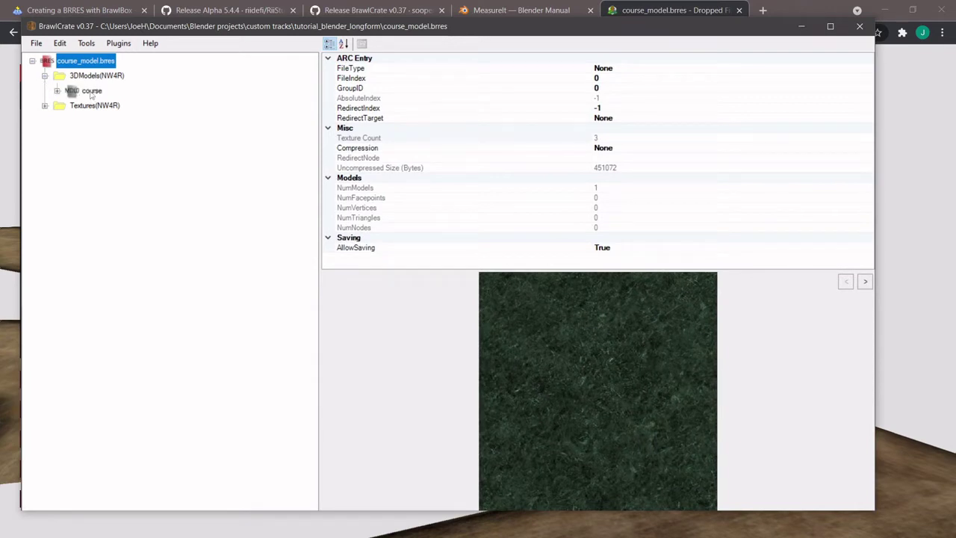
{"action": "left_click", "coordinate": [57, 91]}
{"action": "left_click", "coordinate": [69, 135]}
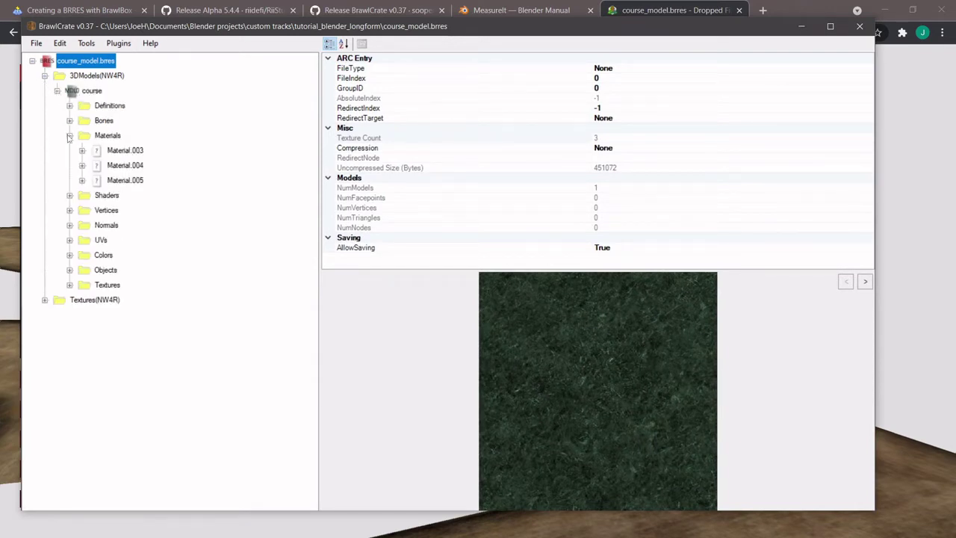
{"action": "left_click", "coordinate": [81, 150]}
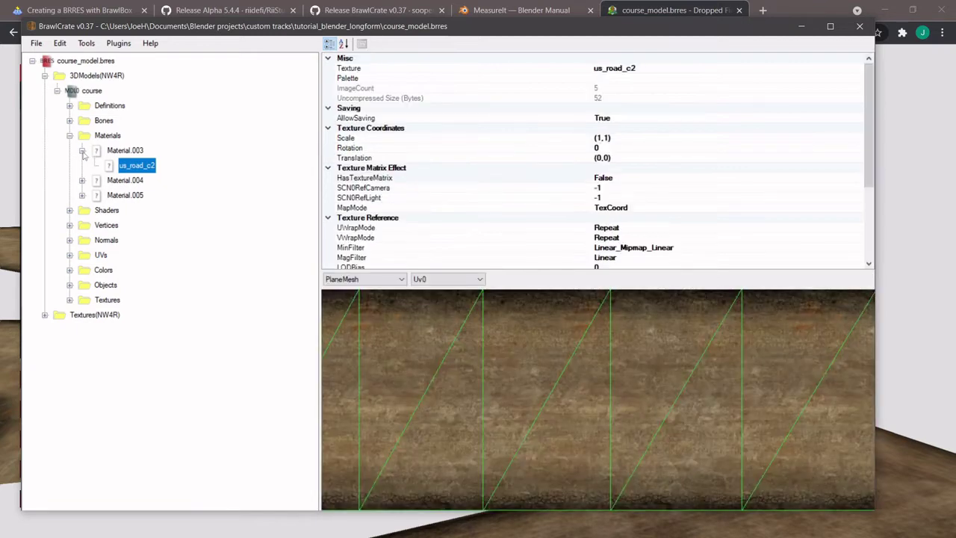
{"action": "left_click", "coordinate": [82, 152]}
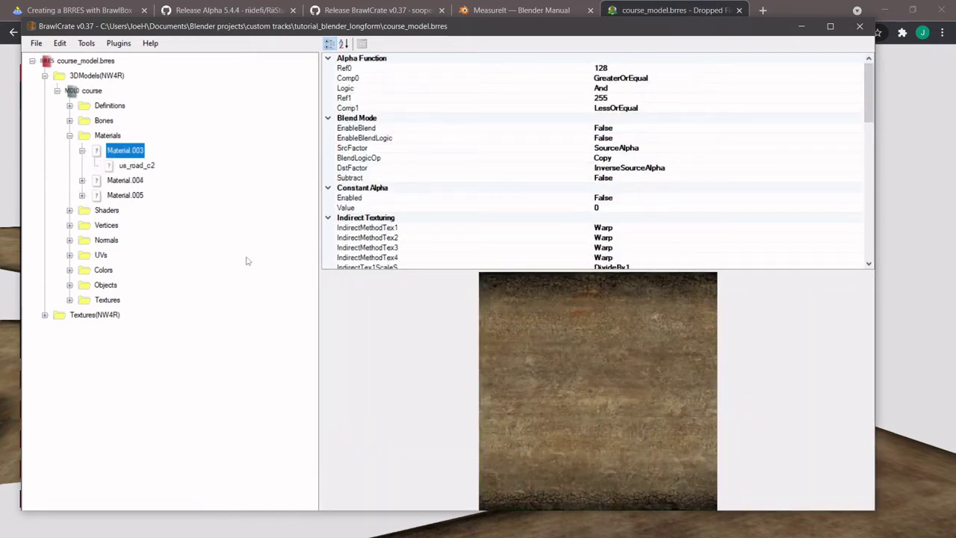
{"action": "left_click", "coordinate": [137, 165]}
{"action": "scroll", "coordinate": [610, 364], "scroll_direction": "down", "scroll_amount": 4}
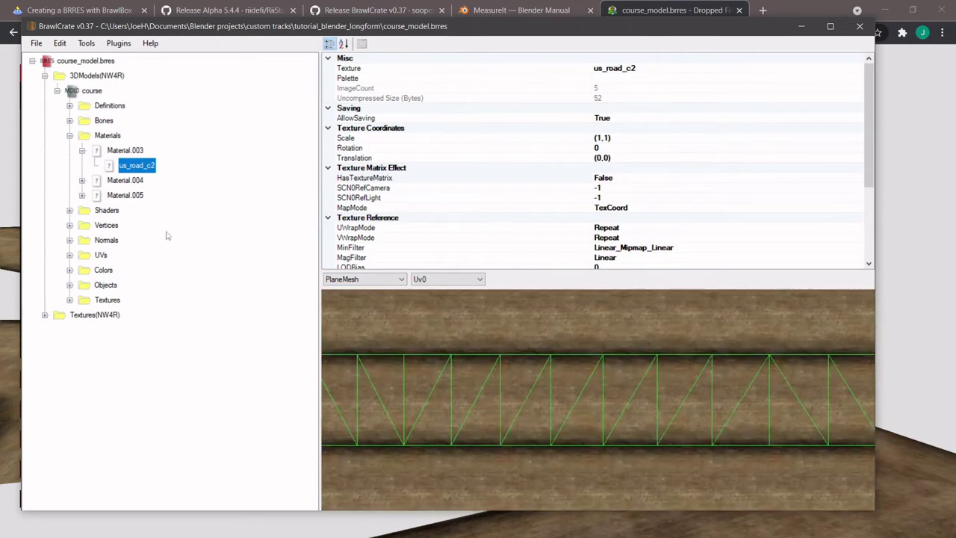
- Examine the us_road_c2 texture reference settings under Material.003, including its MinFilter and texture coordinate Scale
{"action": "scroll", "coordinate": [621, 155], "scroll_direction": "down", "scroll_amount": 4}
{"action": "scroll", "coordinate": [620, 171], "scroll_direction": "up", "scroll_amount": 4}
{"action": "scroll", "coordinate": [635, 163], "scroll_direction": "down", "scroll_amount": 4}
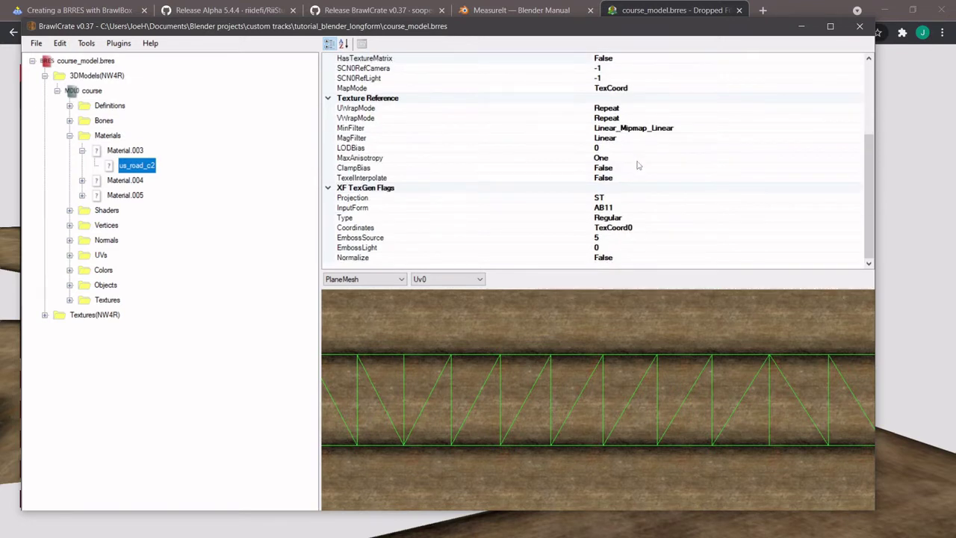
{"action": "scroll", "coordinate": [647, 186], "scroll_direction": "up", "scroll_amount": 4}
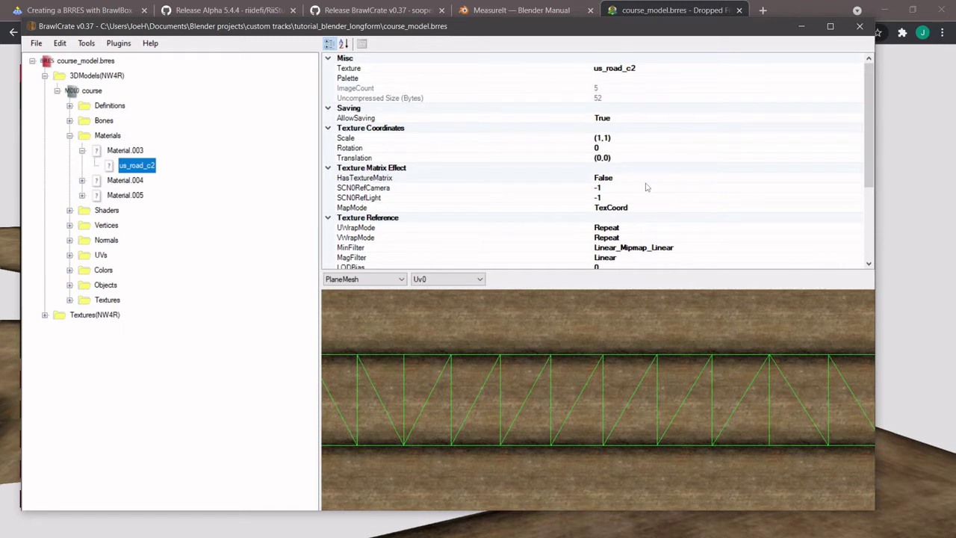
{"action": "scroll", "coordinate": [647, 187], "scroll_direction": "down", "scroll_amount": 1}
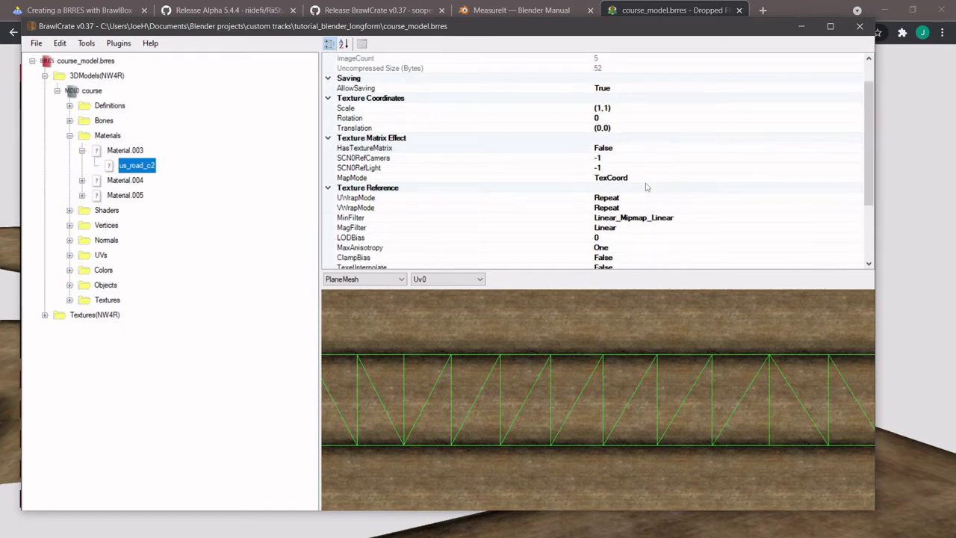
{"action": "left_click", "coordinate": [673, 218]}
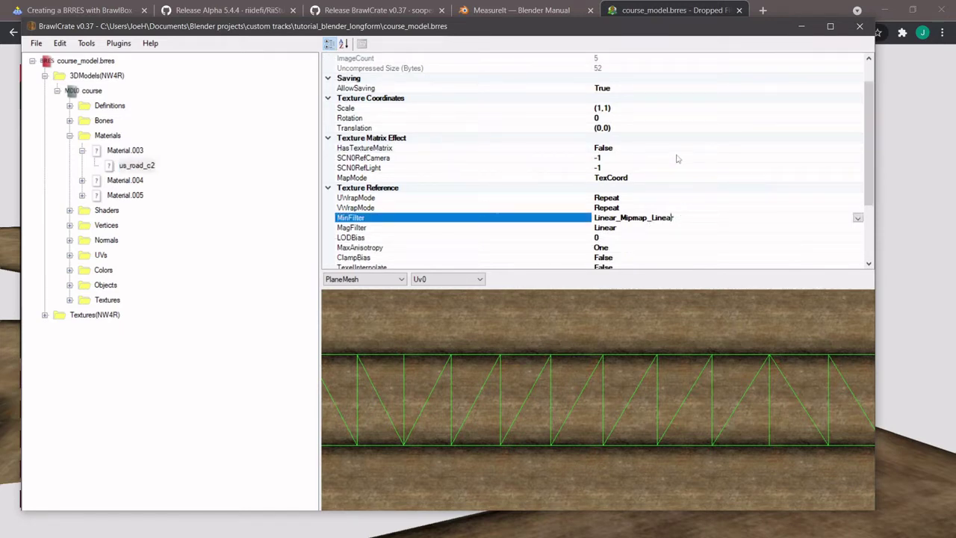
{"action": "left_click", "coordinate": [637, 108]}
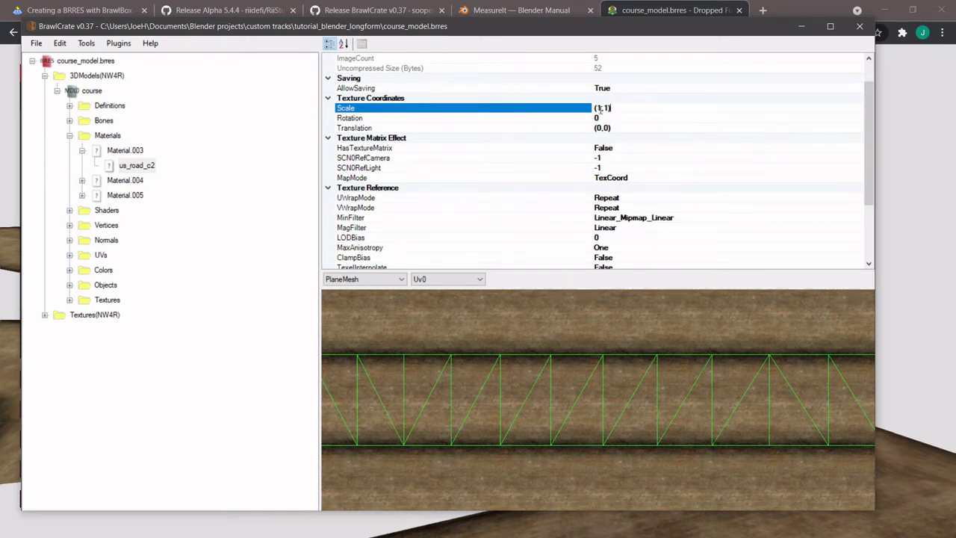
- Check which shader is assigned to Material.003, Material.004 and Material.005
{"action": "left_click", "coordinate": [132, 151]}
{"action": "scroll", "coordinate": [420, 134], "scroll_direction": "down", "scroll_amount": 10}
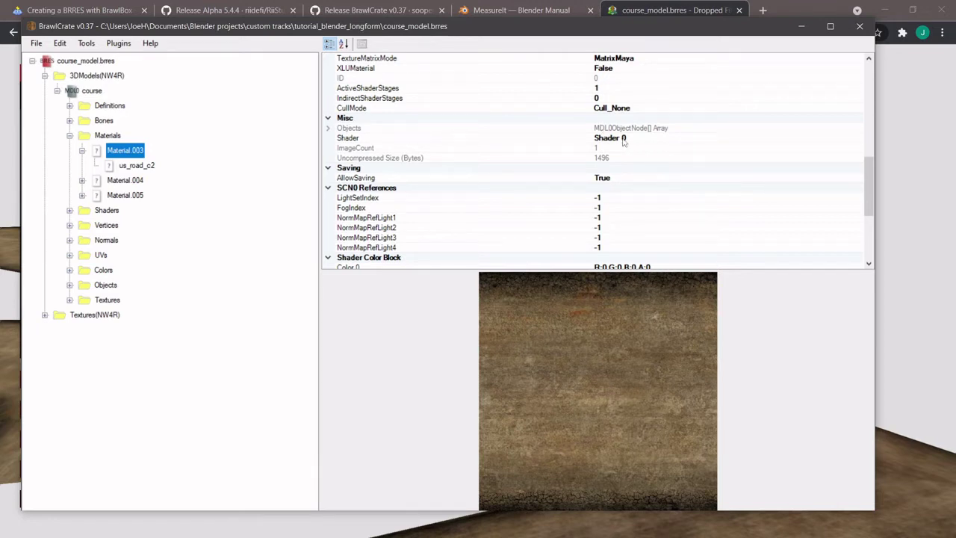
{"action": "left_click", "coordinate": [623, 139]}
{"action": "left_click", "coordinate": [125, 181]}
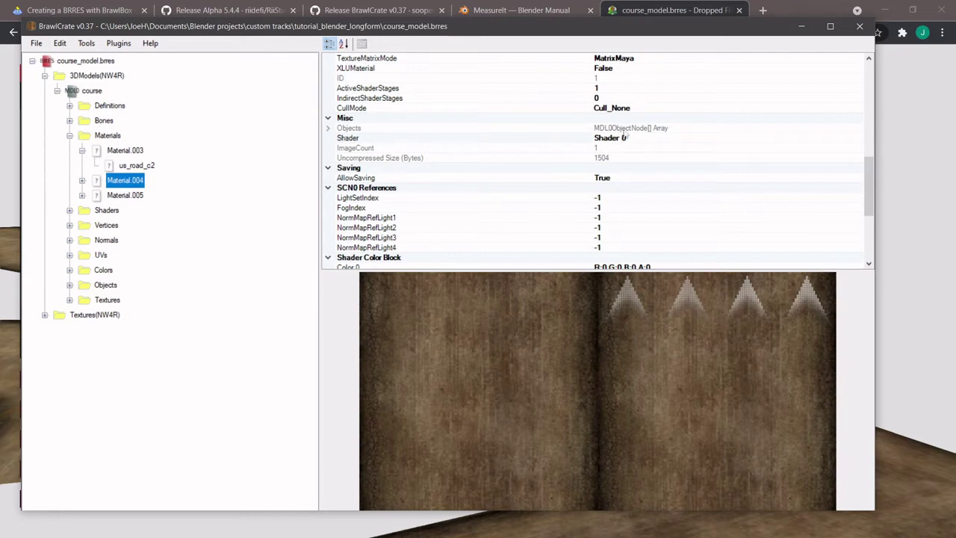
{"action": "left_click", "coordinate": [124, 196]}
- Inspect Shader 0 and its Stage0, focusing on the Scale property of the TEV color output
{"action": "left_click", "coordinate": [69, 210]}
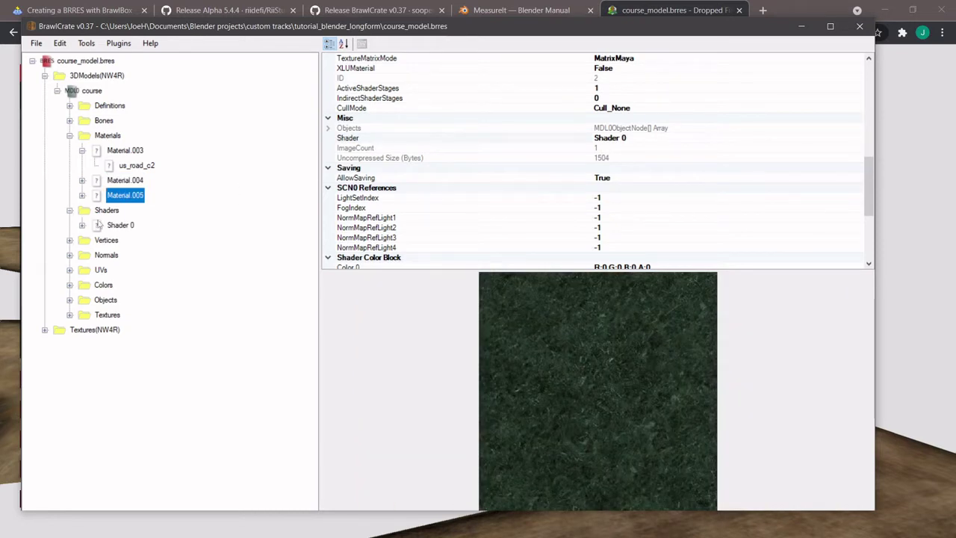
{"action": "left_click", "coordinate": [105, 226]}
{"action": "scroll", "coordinate": [560, 151], "scroll_direction": "down", "scroll_amount": 5}
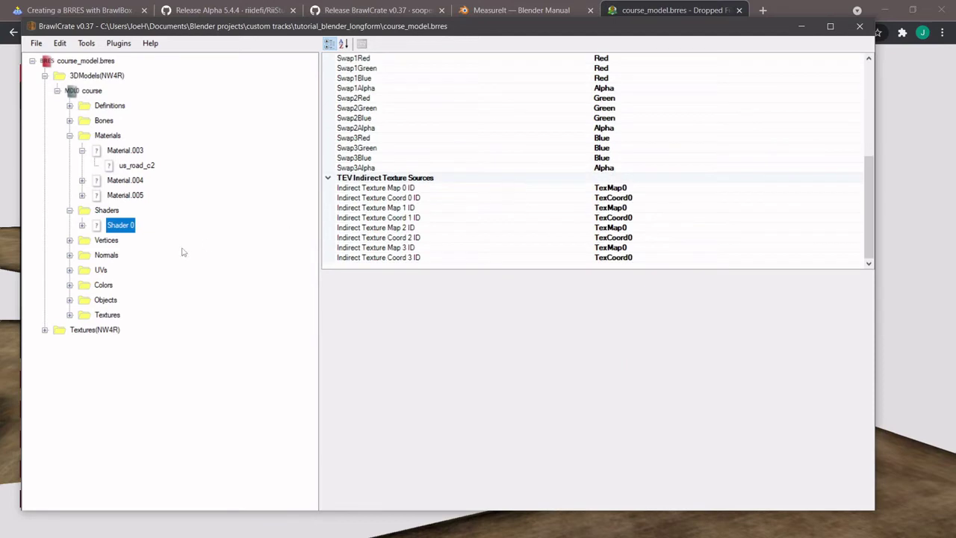
{"action": "left_click", "coordinate": [82, 225]}
{"action": "left_click", "coordinate": [130, 240]}
{"action": "scroll", "coordinate": [572, 123], "scroll_direction": "down", "scroll_amount": 2}
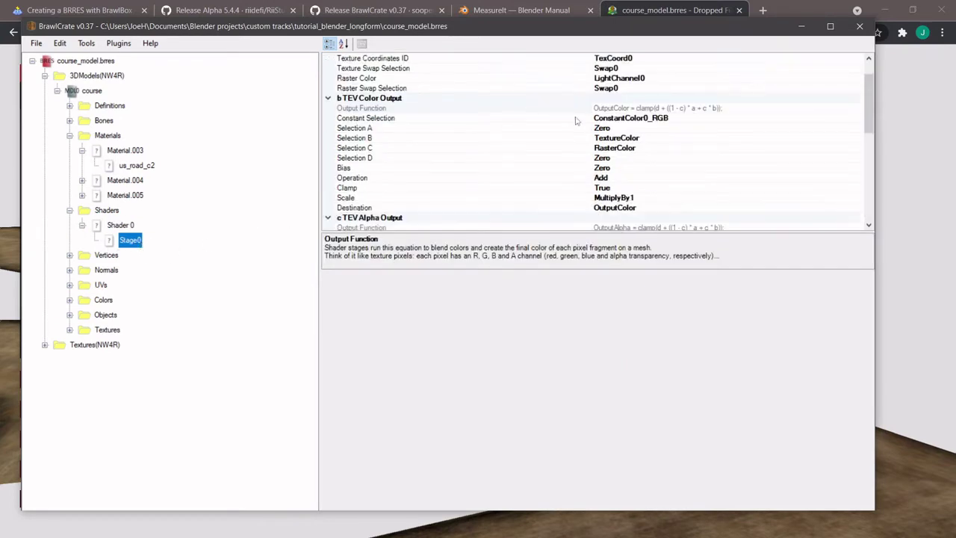
{"action": "scroll", "coordinate": [612, 146], "scroll_direction": "down", "scroll_amount": 2}
{"action": "scroll", "coordinate": [627, 169], "scroll_direction": "up", "scroll_amount": 2}
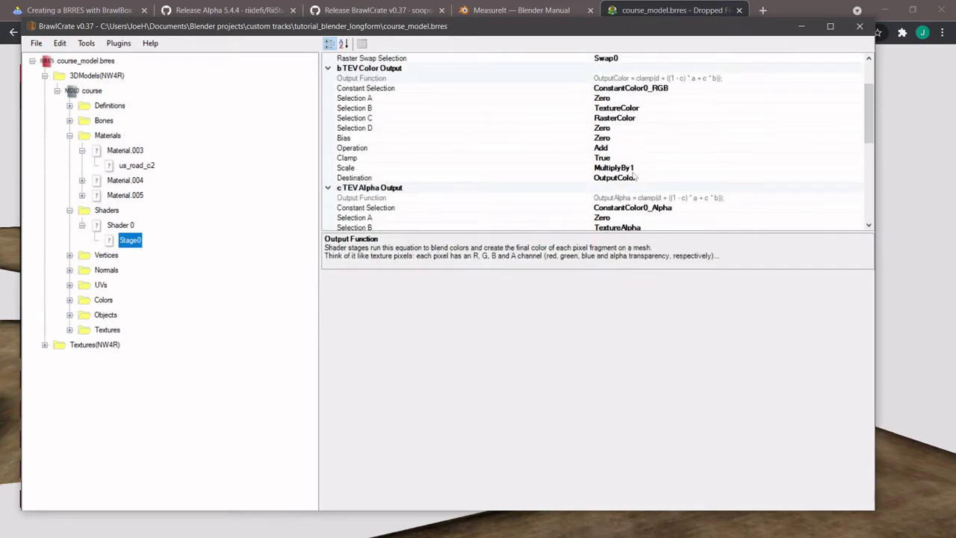
{"action": "left_click", "coordinate": [628, 169]}
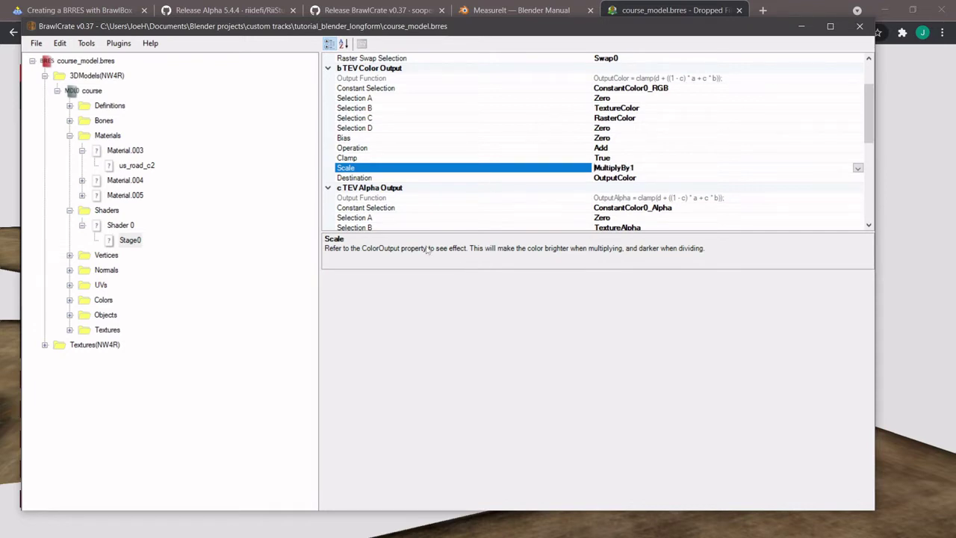
- Expand the Textures(NW4R) folder and preview the grass_dark, us_road_c2 and us_under_dirt textures
{"action": "left_click", "coordinate": [45, 345]}
{"action": "left_click", "coordinate": [97, 359]}
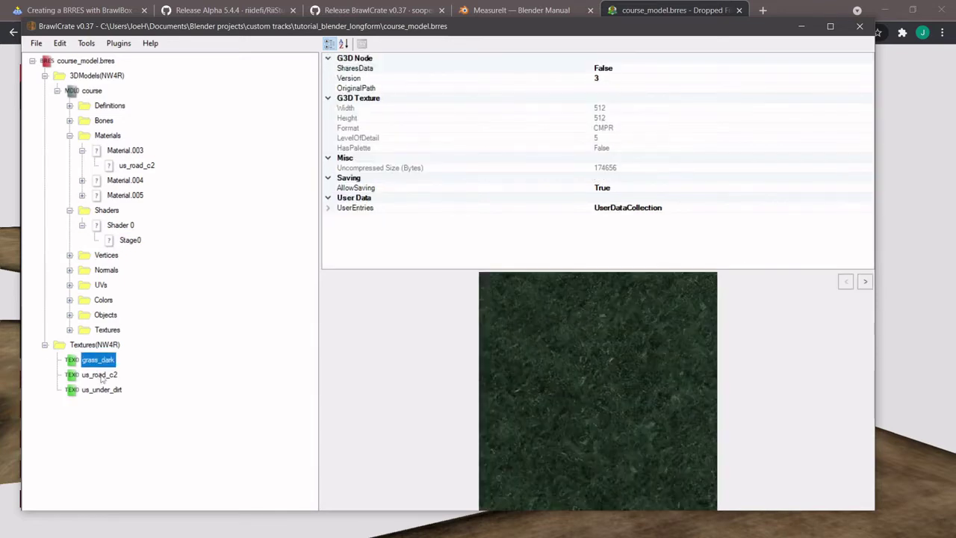
{"action": "left_click", "coordinate": [99, 374]}
{"action": "left_click", "coordinate": [101, 390]}
{"action": "left_click", "coordinate": [103, 360]}
{"action": "left_click", "coordinate": [106, 377]}
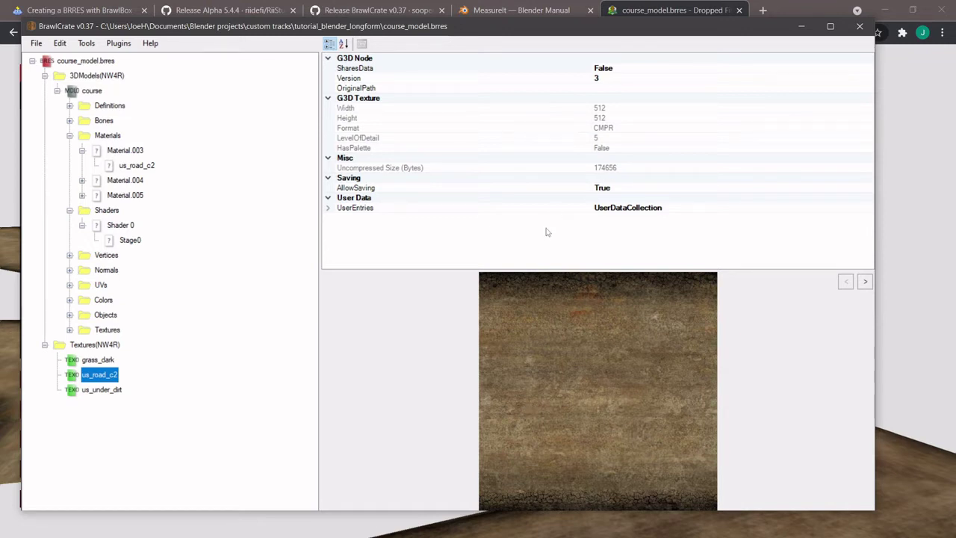
{"action": "left_click", "coordinate": [94, 391]}
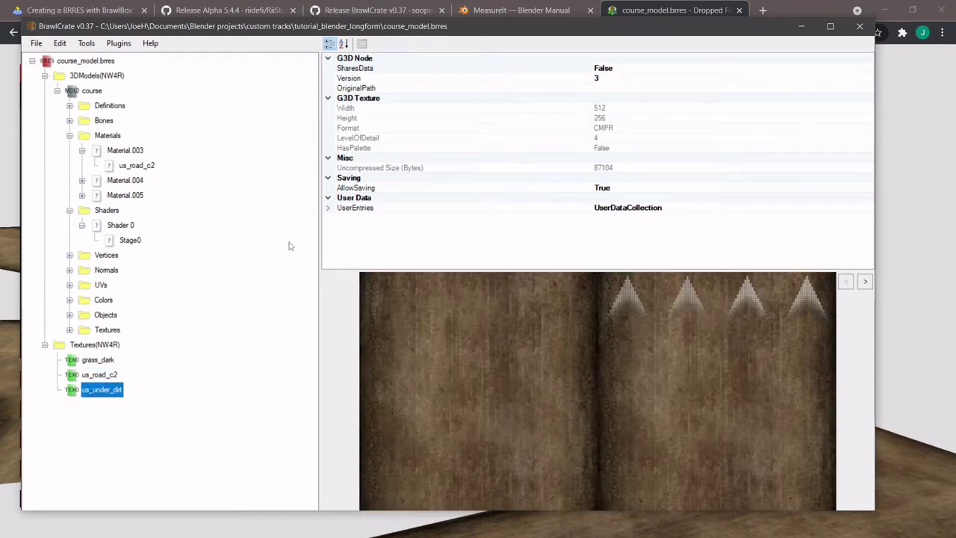
{"action": "left_click", "coordinate": [94, 363]}
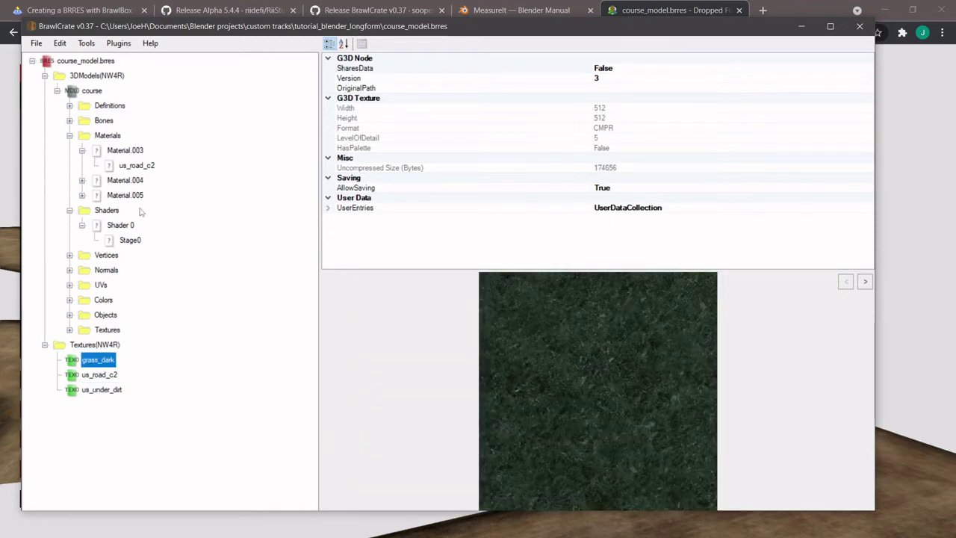
- Review the color output settings of Stage0 and the us_road_c2 texture reference of Material.003
{"action": "left_click", "coordinate": [131, 239]}
{"action": "scroll", "coordinate": [658, 159], "scroll_direction": "down", "scroll_amount": 2}
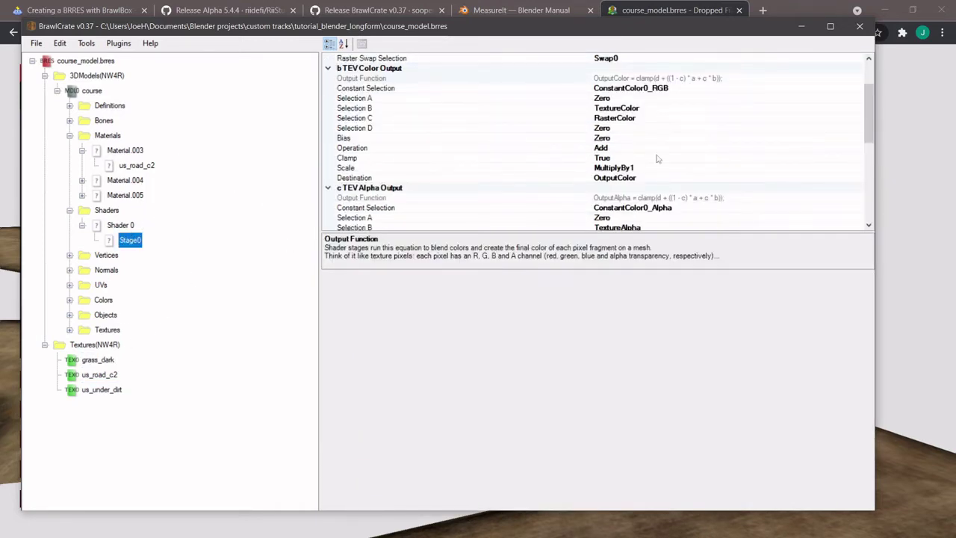
{"action": "left_click", "coordinate": [133, 164]}
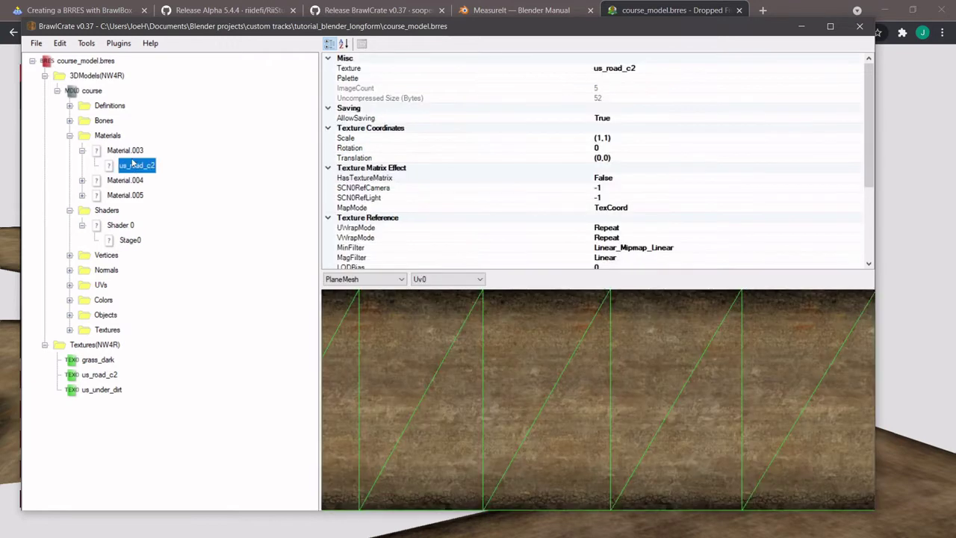
- Look through all of Material.003's properties, including its cull mode, shader color blocks and Z mode
{"action": "left_click", "coordinate": [128, 151]}
{"action": "scroll", "coordinate": [590, 138], "scroll_direction": "down", "scroll_amount": 6}
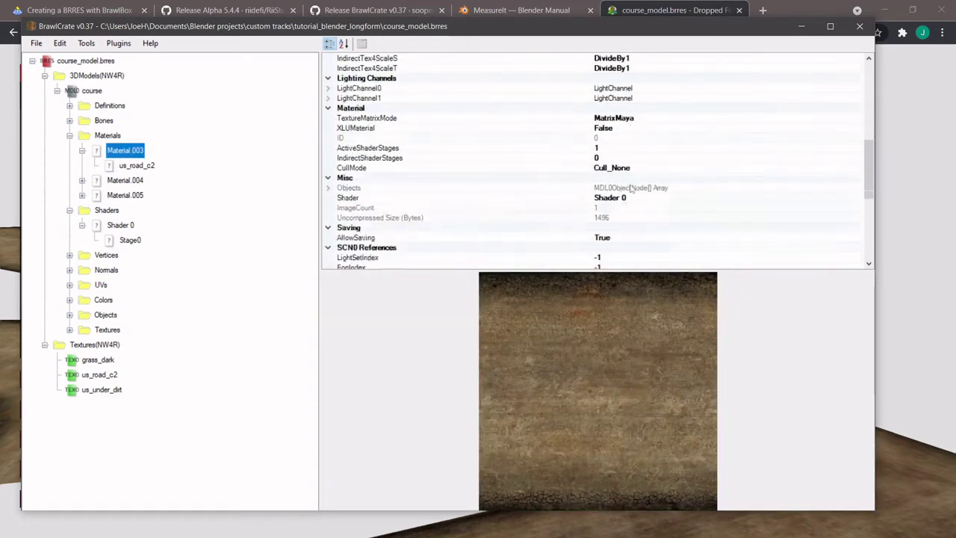
{"action": "scroll", "coordinate": [631, 189], "scroll_direction": "down", "scroll_amount": 3}
{"action": "scroll", "coordinate": [628, 139], "scroll_direction": "up", "scroll_amount": 2}
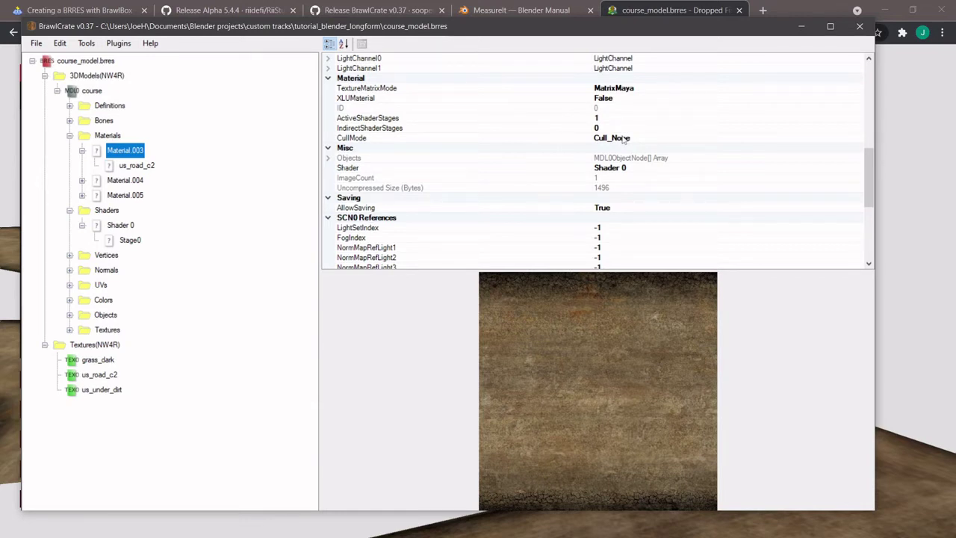
{"action": "scroll", "coordinate": [624, 140], "scroll_direction": "down", "scroll_amount": 3}
{"action": "scroll", "coordinate": [622, 140], "scroll_direction": "down", "scroll_amount": 3}
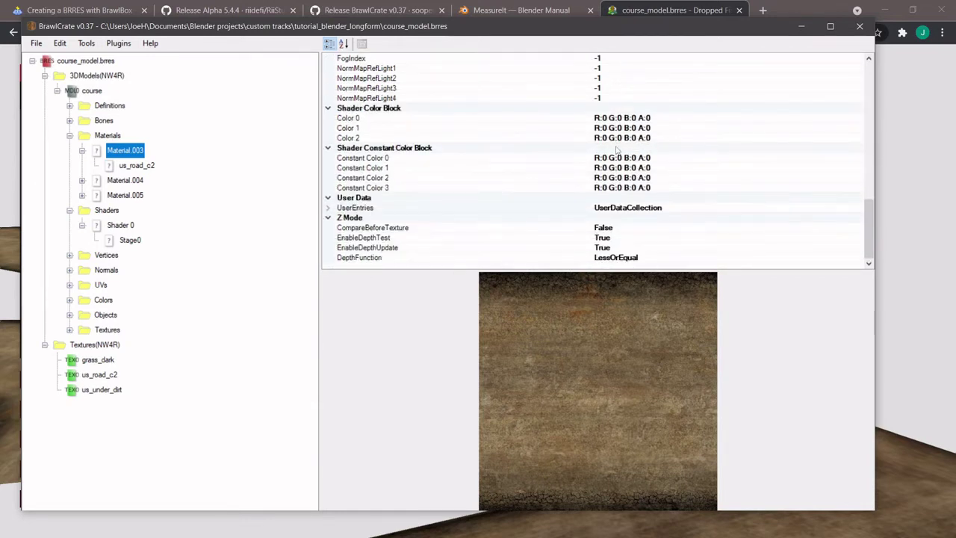
{"action": "scroll", "coordinate": [628, 141], "scroll_direction": "up", "scroll_amount": 15}
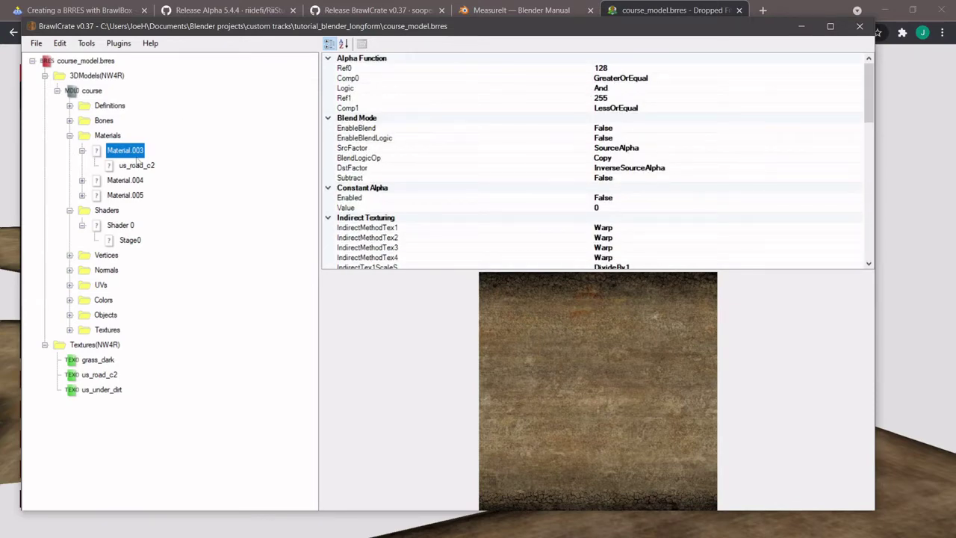
- Review the full list of us_road_c2 texture reference properties under Material.003
{"action": "left_click", "coordinate": [137, 165]}
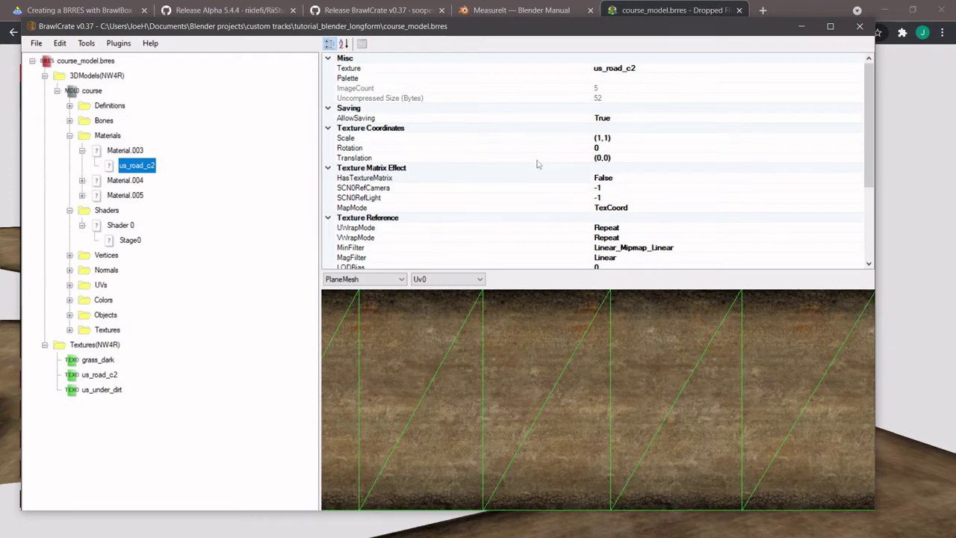
{"action": "scroll", "coordinate": [538, 165], "scroll_direction": "down", "scroll_amount": 4}
{"action": "scroll", "coordinate": [540, 167], "scroll_direction": "up", "scroll_amount": 4}
- Examine Material.003's alpha function Ref0 property and its remaining material settings
{"action": "left_click", "coordinate": [127, 150]}
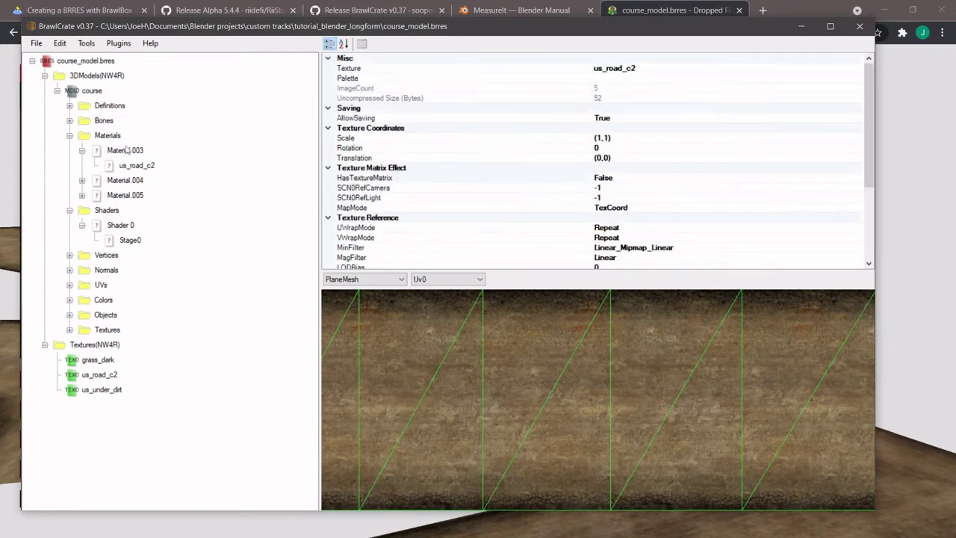
{"action": "left_click", "coordinate": [609, 70]}
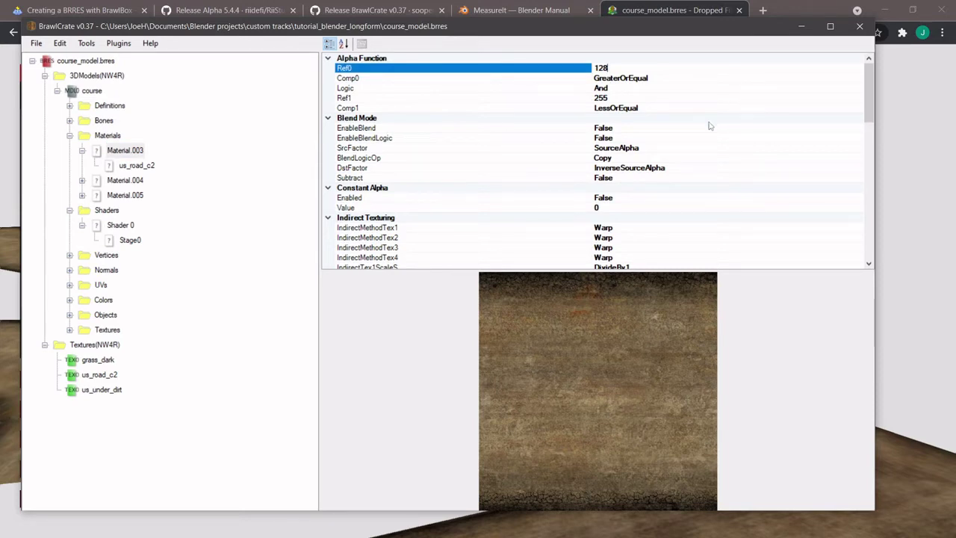
{"action": "scroll", "coordinate": [629, 109], "scroll_direction": "down", "scroll_amount": 15}
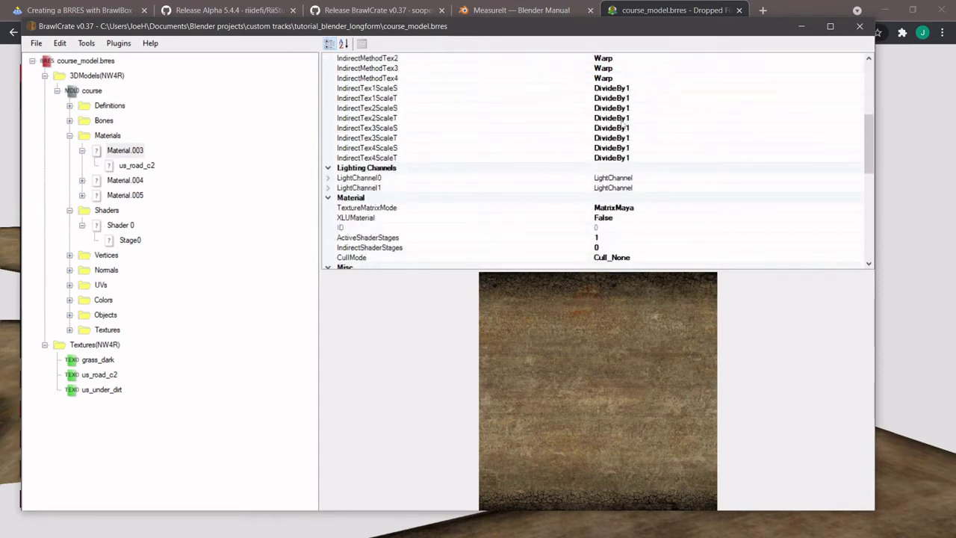
{"action": "scroll", "coordinate": [626, 137], "scroll_direction": "down", "scroll_amount": 4}
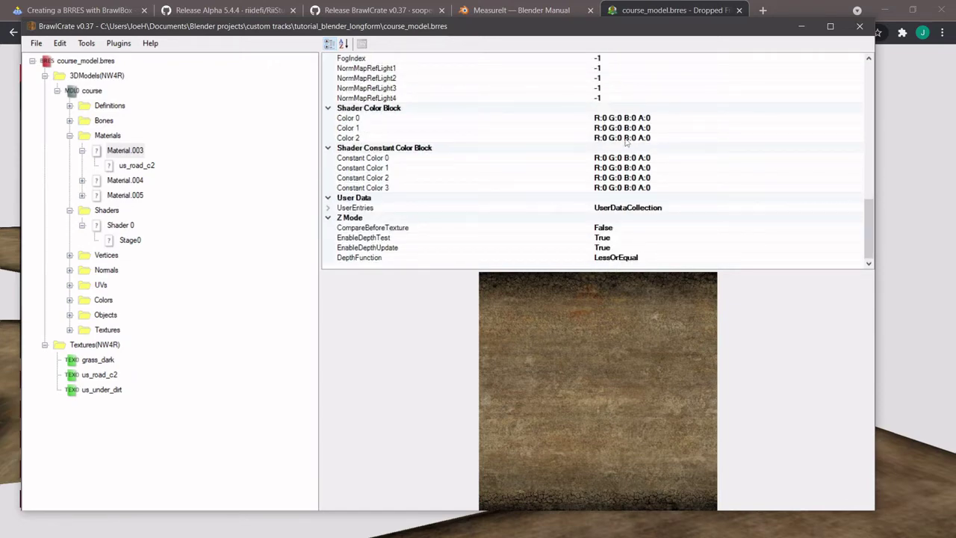
{"action": "scroll", "coordinate": [626, 141], "scroll_direction": "up", "scroll_amount": 15}
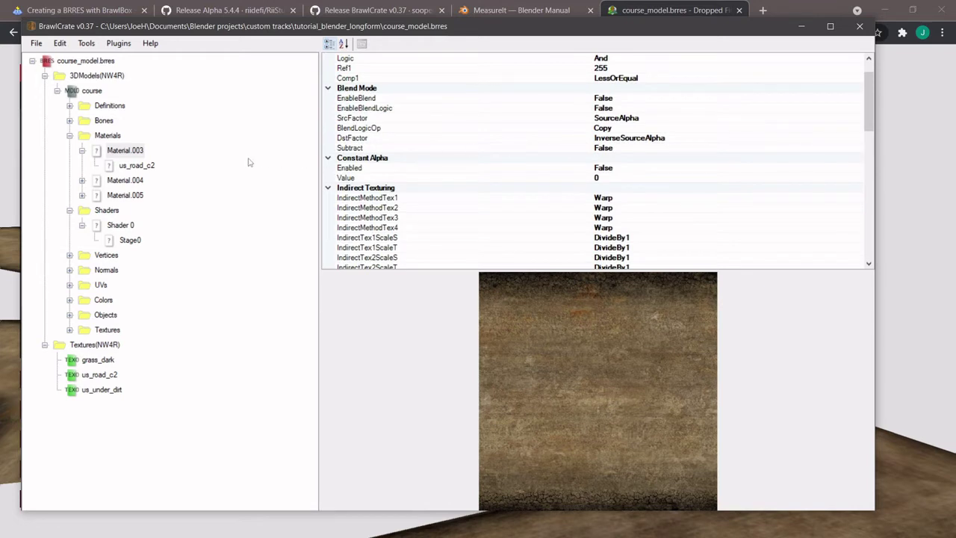
{"action": "scroll", "coordinate": [523, 127], "scroll_direction": "up", "scroll_amount": 1}
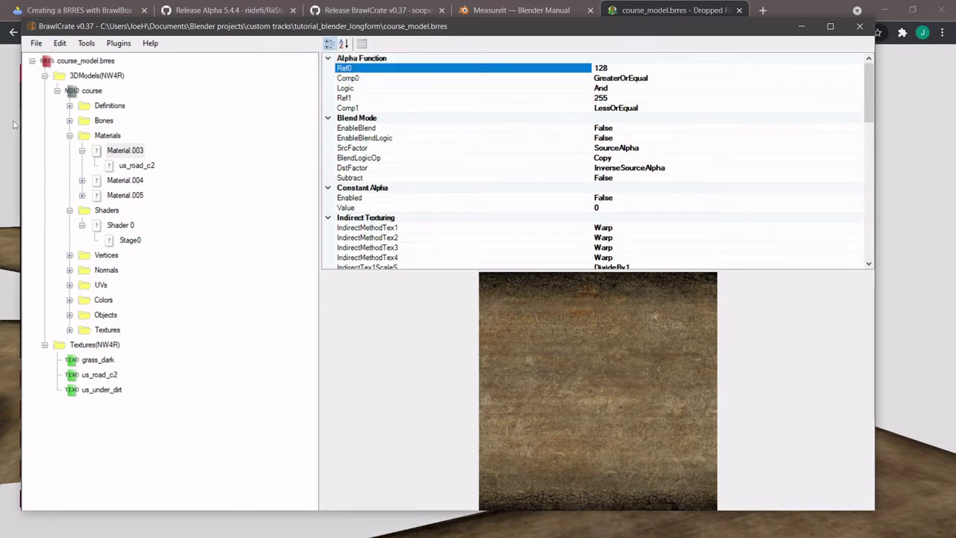
- Close the course_model.brres editor window and save the changes
{"action": "left_click", "coordinate": [860, 27]}
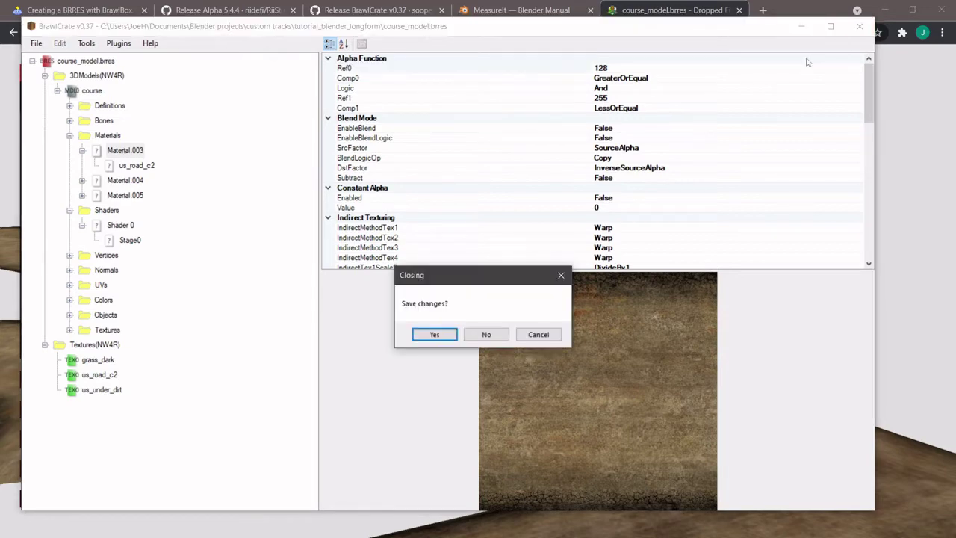
{"action": "left_click", "coordinate": [423, 335]}
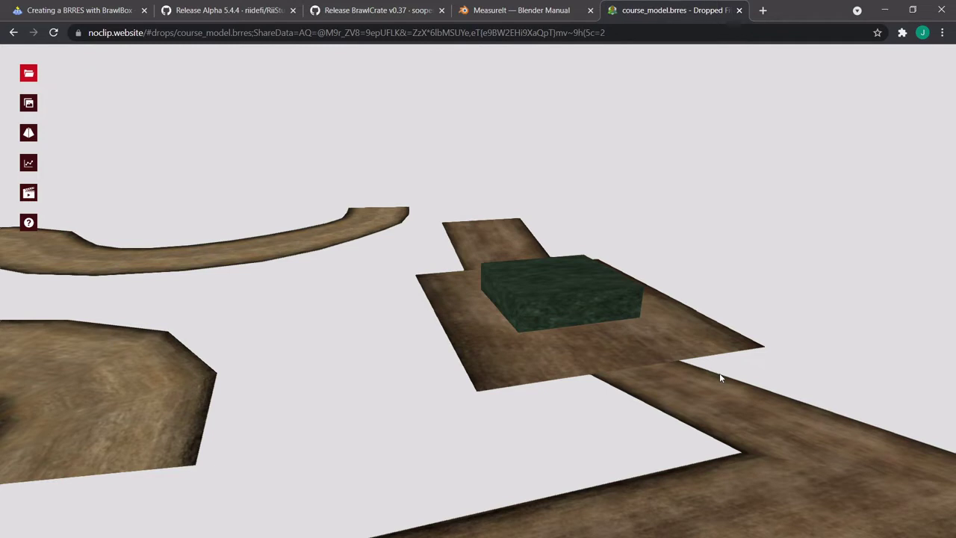
- Switch to File Explorer, show the Course folder, and go up through RMCExtract to the root of the C: drive
{"action": "mouse_move", "coordinate": [254, 536]}
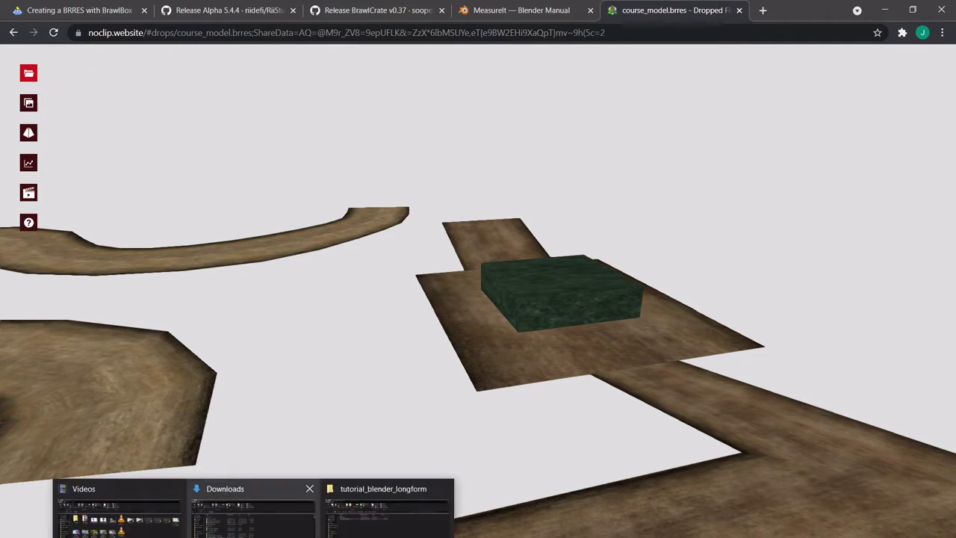
{"action": "left_click", "coordinate": [347, 497]}
{"action": "left_click", "coordinate": [51, 190]}
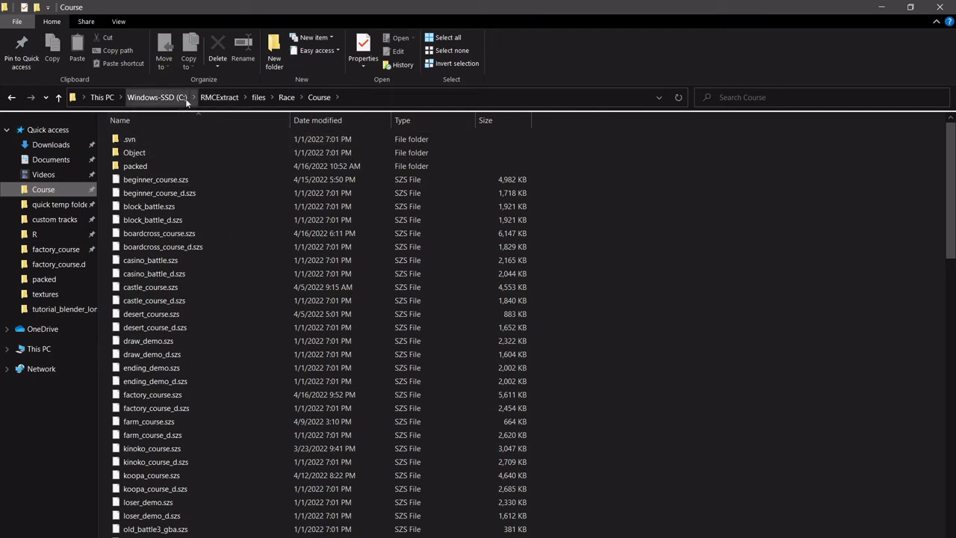
{"action": "left_click", "coordinate": [215, 97]}
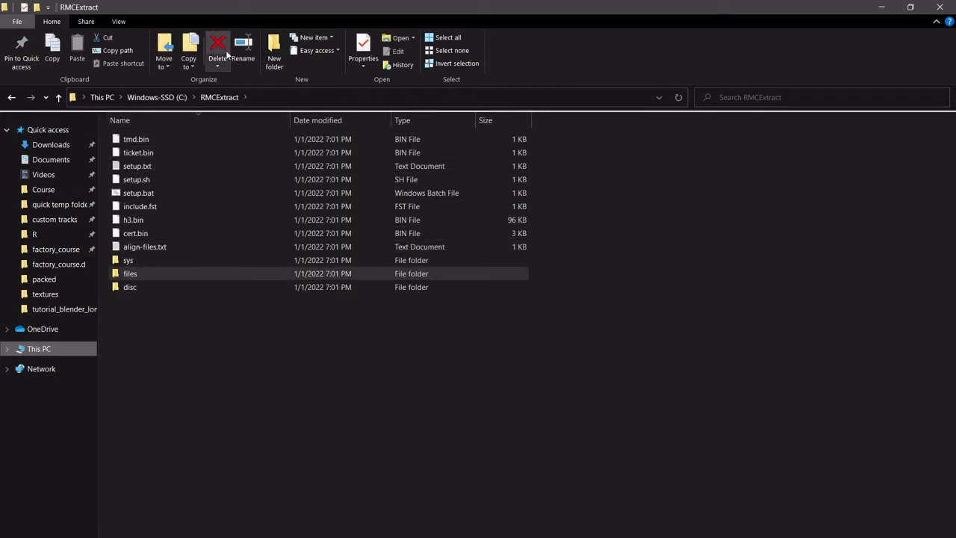
{"action": "left_click", "coordinate": [168, 98]}
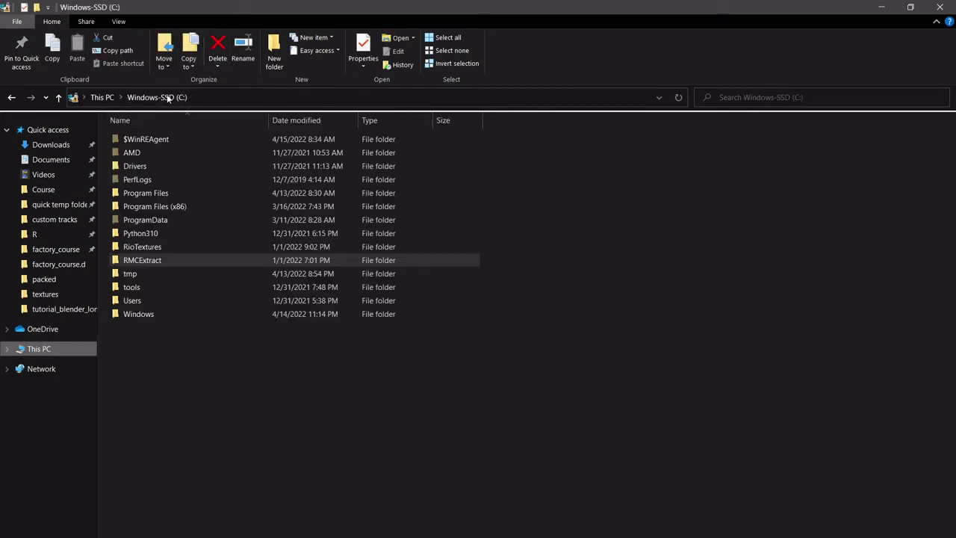
- Run wit in PowerShell from the RMCExtract folder, and draft the command wit extract .iso outpath without executing it
{"action": "double_click", "coordinate": [164, 258]}
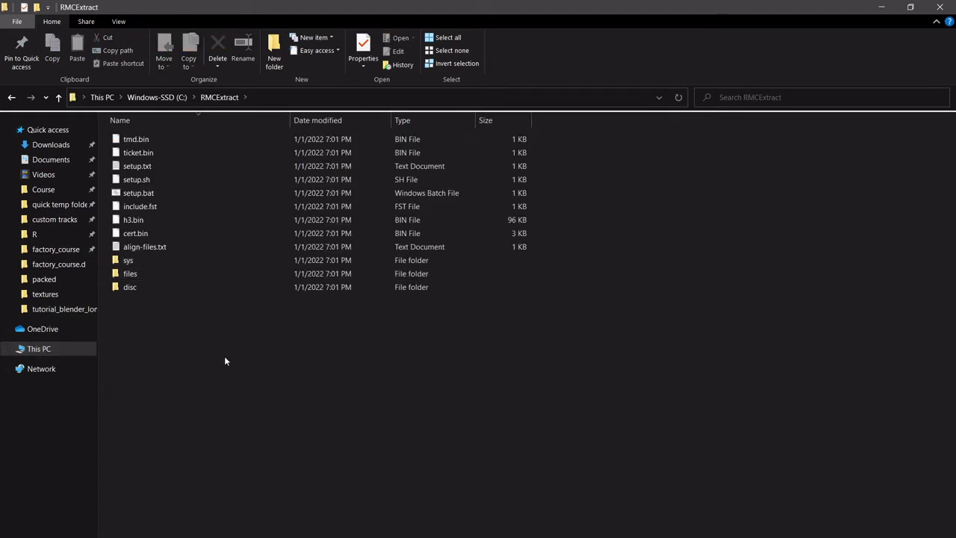
{"action": "right_click", "coordinate": [251, 406]}
{"action": "left_click", "coordinate": [305, 311]}
{"action": "type", "text": "wit"}
{"action": "key", "text": "Return"}
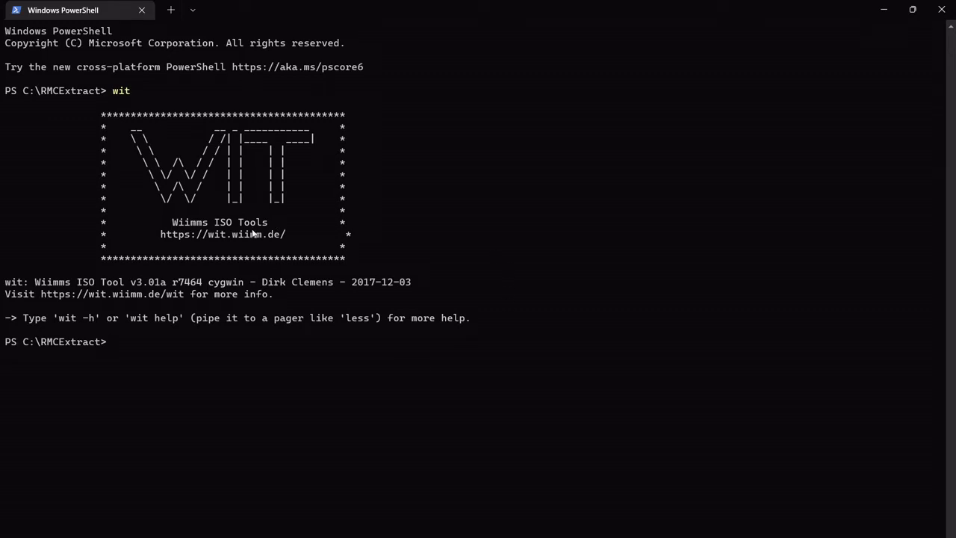
{"action": "type", "text": "wit extract .iso outpath"}
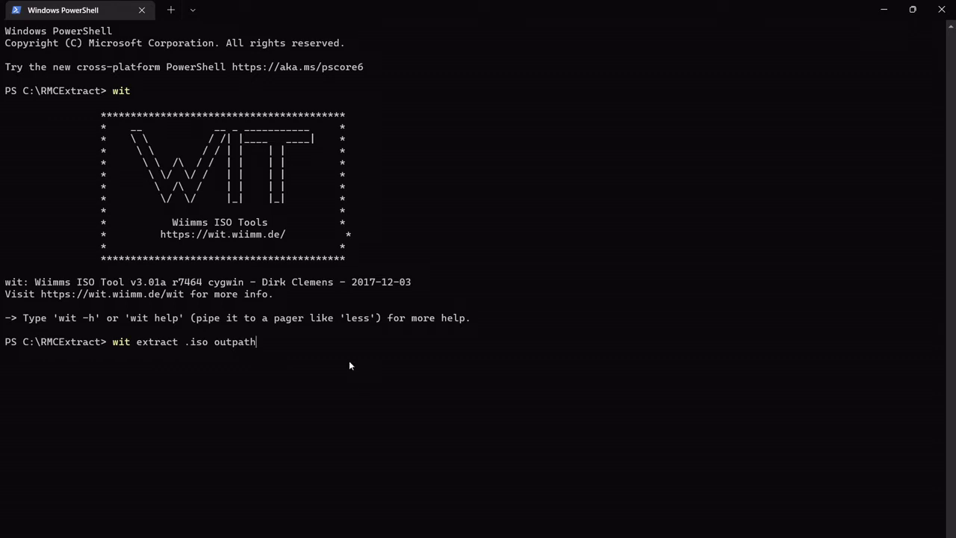
{"action": "left_click", "coordinate": [941, 9]}
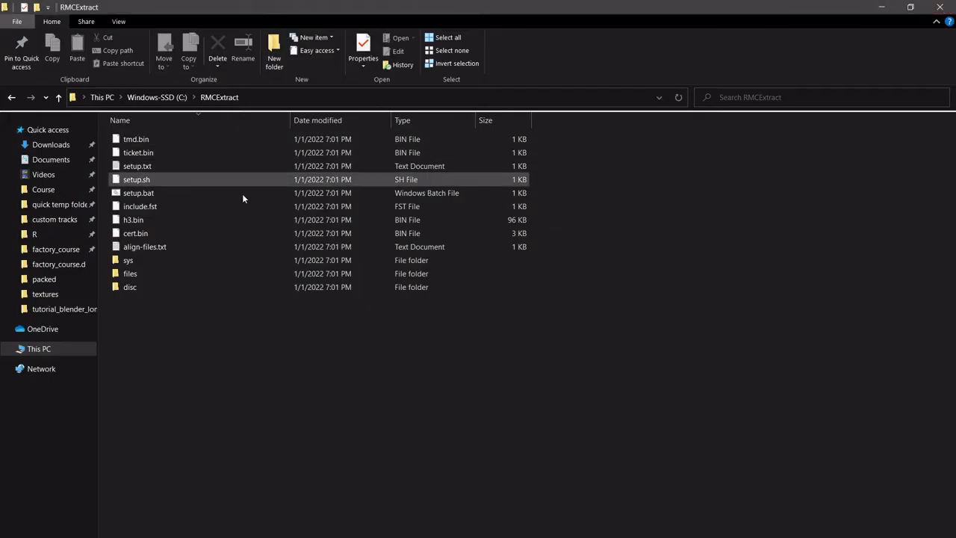
- Open the Course folder inside files\Race of the extracted game
{"action": "double_click", "coordinate": [167, 275]}
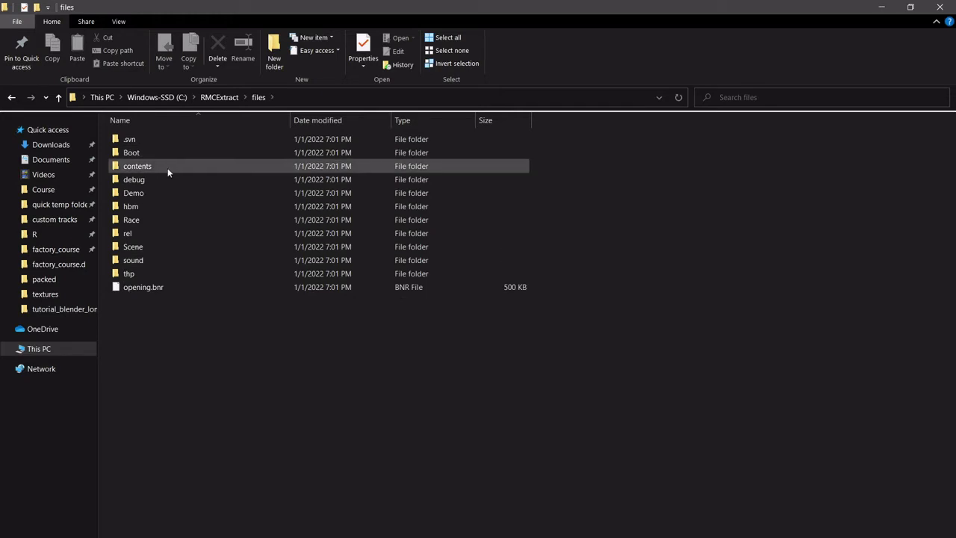
{"action": "double_click", "coordinate": [160, 219]}
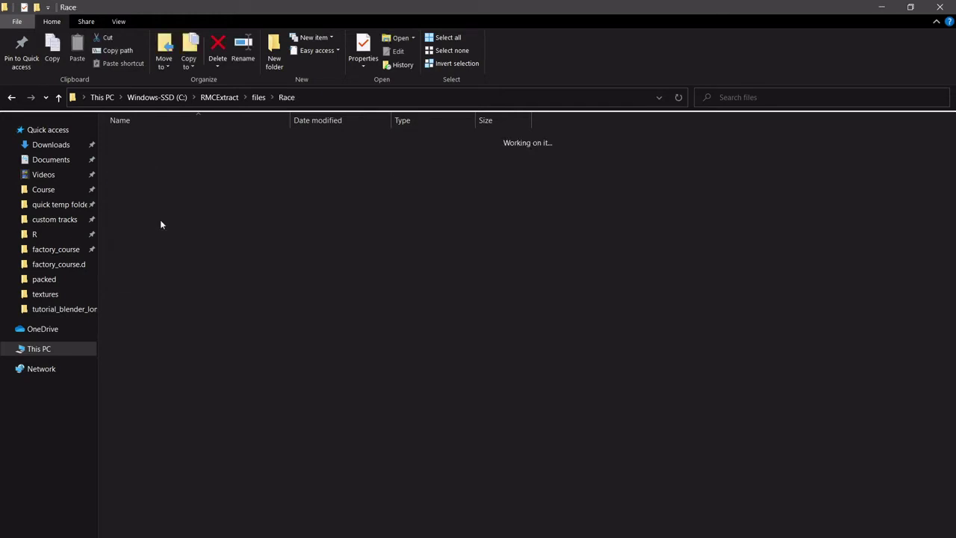
{"action": "double_click", "coordinate": [161, 163]}
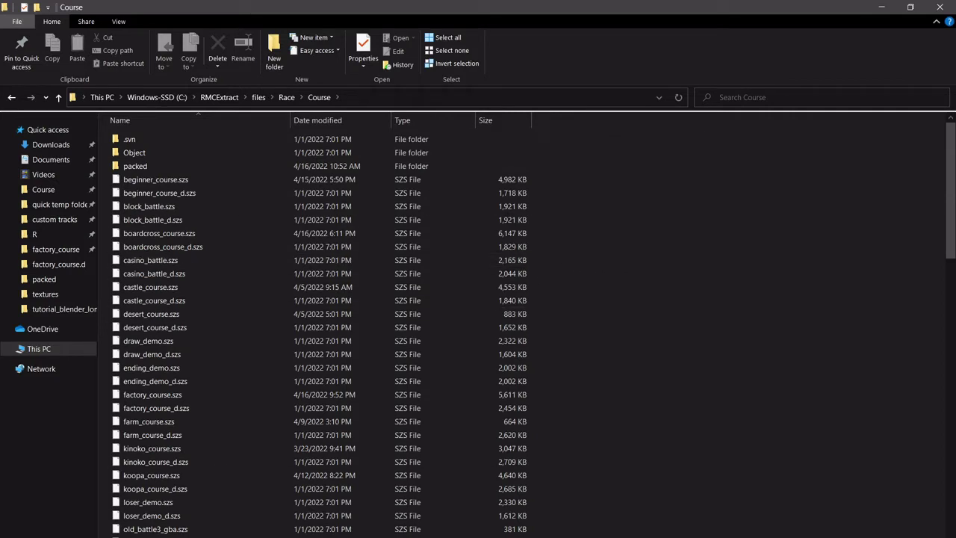
{"action": "mouse_move", "coordinate": [253, 536]}
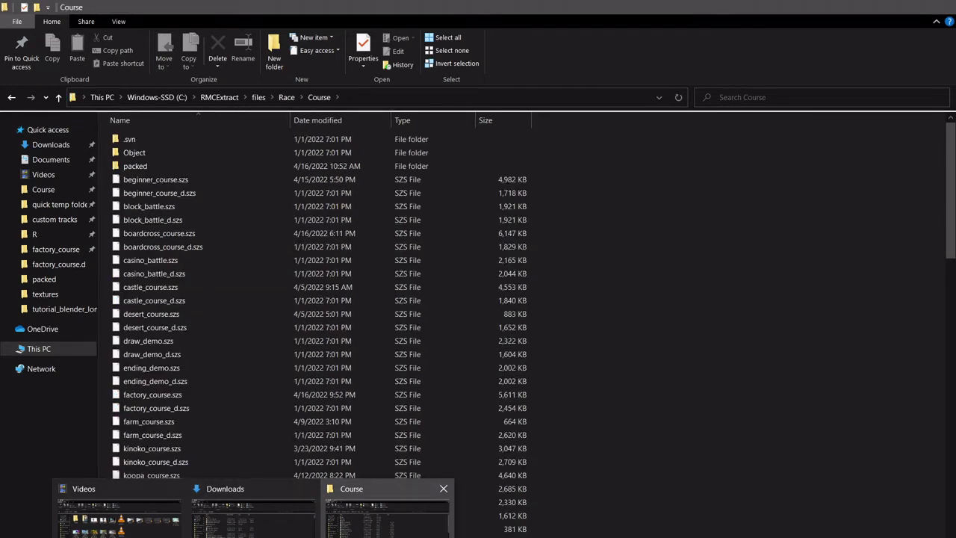
{"action": "left_click", "coordinate": [387, 514]}
- Examine the track files in the Course folder one by one from beginner_course.szs to desert_course.szs
{"action": "left_click", "coordinate": [254, 179]}
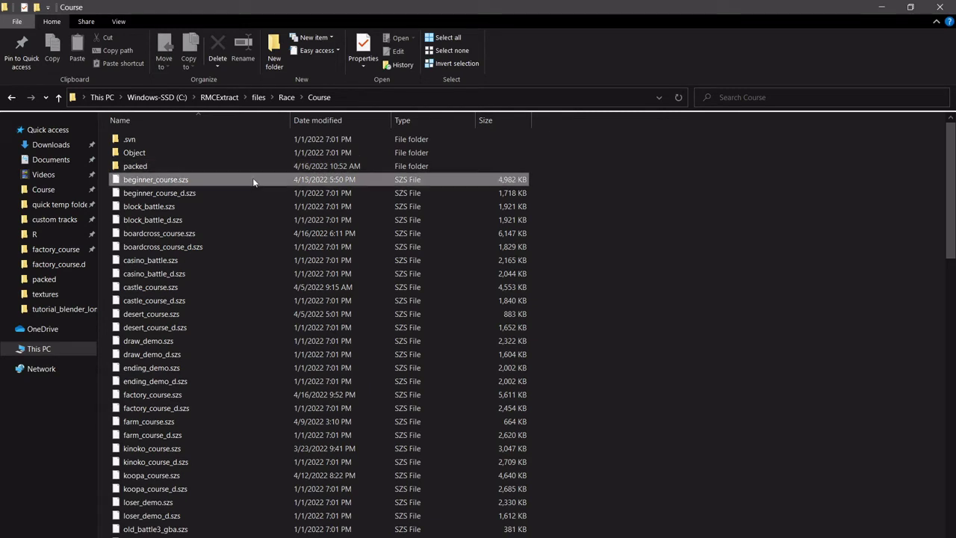
{"action": "key", "text": "Down"}
{"action": "key", "text": "Down"}
{"action": "key", "text": "Down"}
{"action": "key", "text": "Down"}
{"action": "key", "text": "Down"}
{"action": "key", "text": "Down"}
{"action": "key", "text": "Down"}
{"action": "key", "text": "Down"}
{"action": "key", "text": "Down"}
{"action": "key", "text": "Down"}
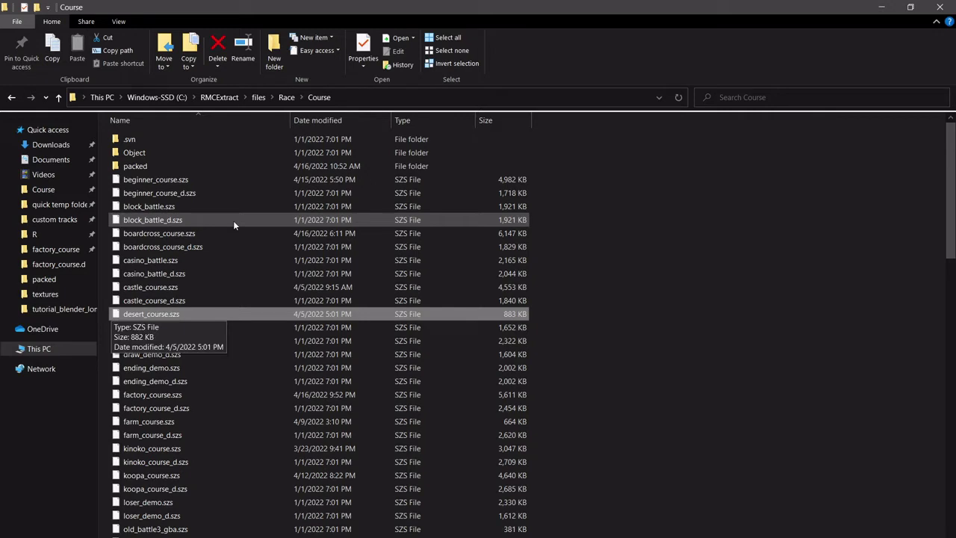
{"action": "left_click", "coordinate": [763, 326]}
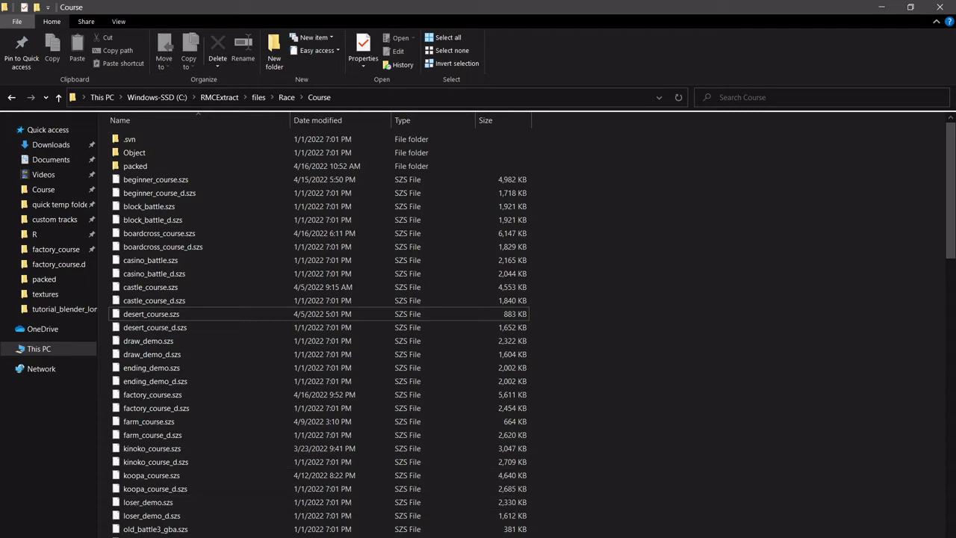
- Switch to Blender and save a copy of the project in the textures folder as test_kcl_1.blend
{"action": "left_click", "coordinate": [391, 520]}
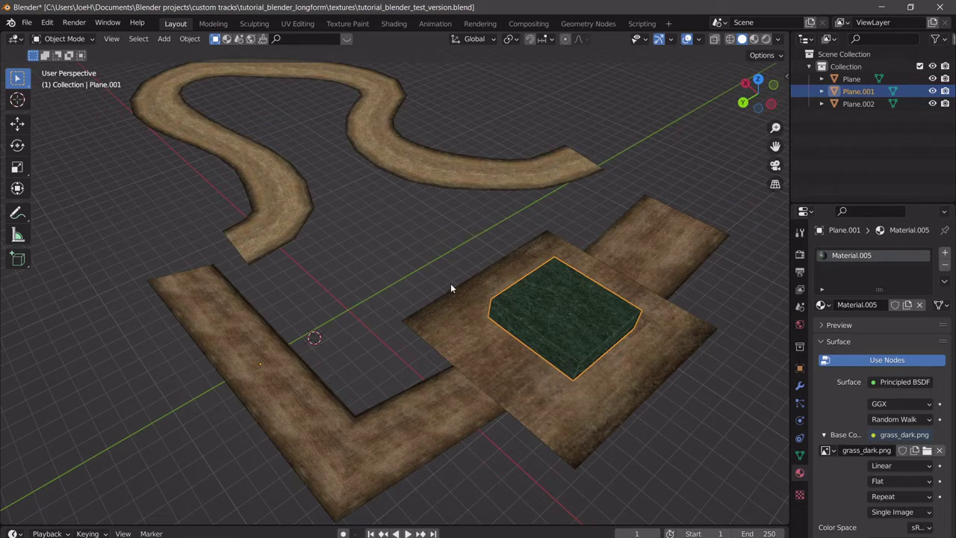
{"action": "key", "text": "ctrl+s"}
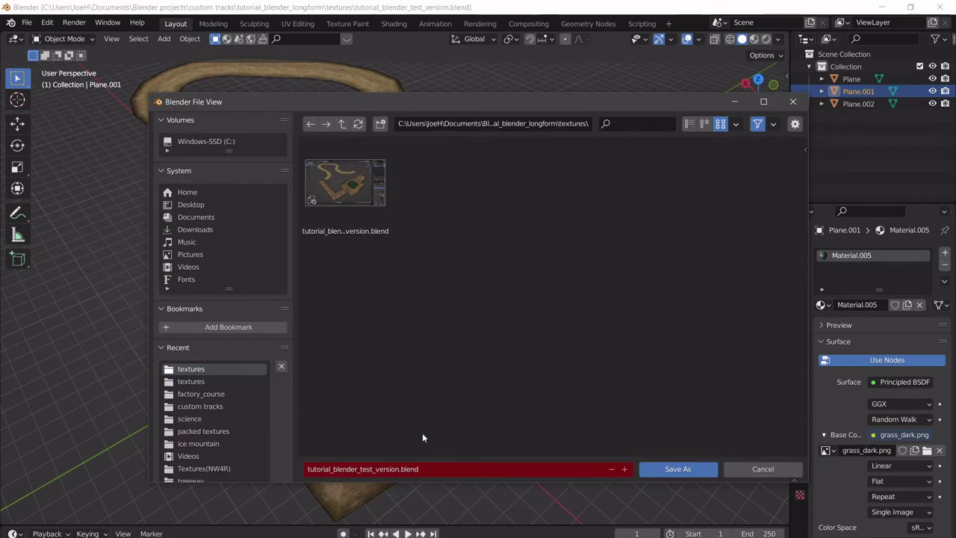
{"action": "left_click", "coordinate": [418, 470]}
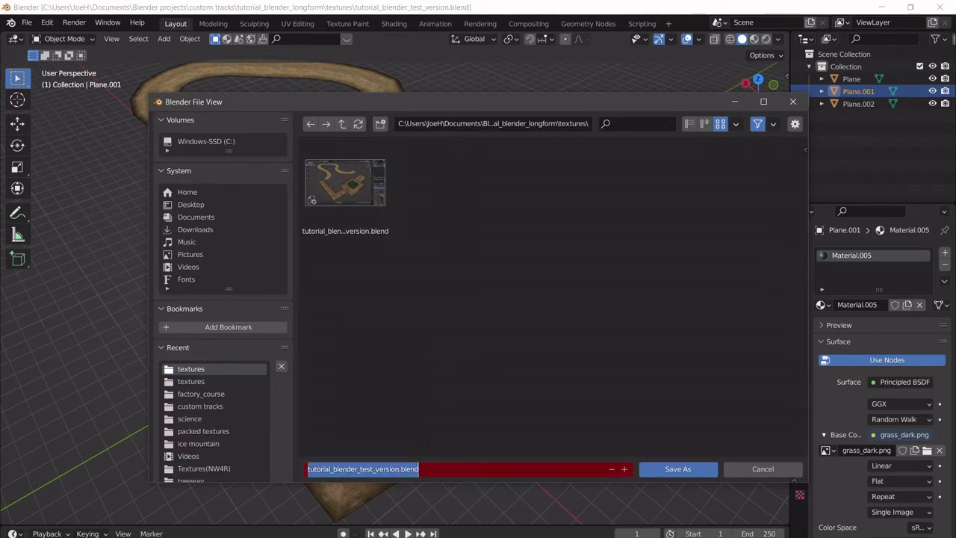
{"action": "type", "text": "test"}
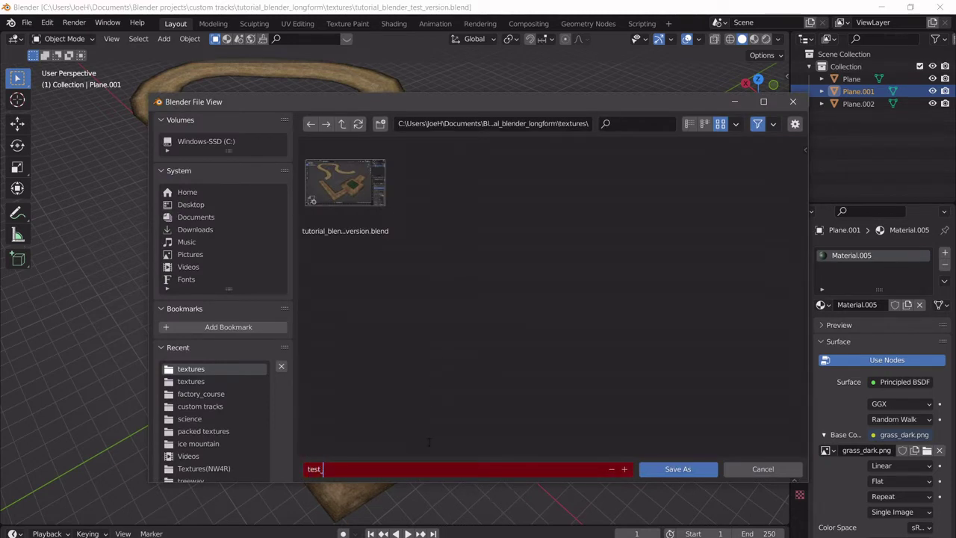
{"action": "type", "text": "_kcl_1"}
{"action": "key", "text": "Return"}
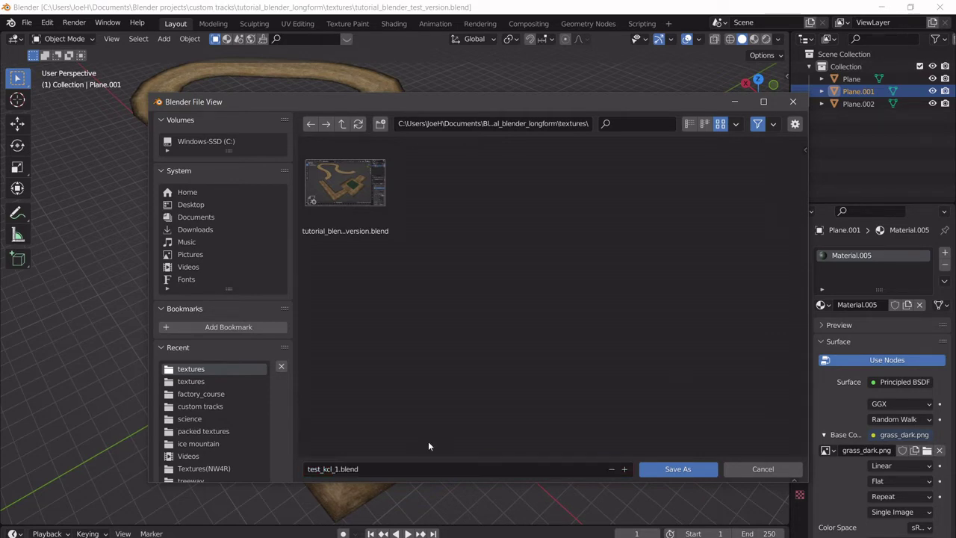
{"action": "scroll", "coordinate": [499, 255], "scroll_direction": "down", "scroll_amount": 5}
{"action": "scroll", "coordinate": [494, 265], "scroll_direction": "up", "scroll_amount": 4}
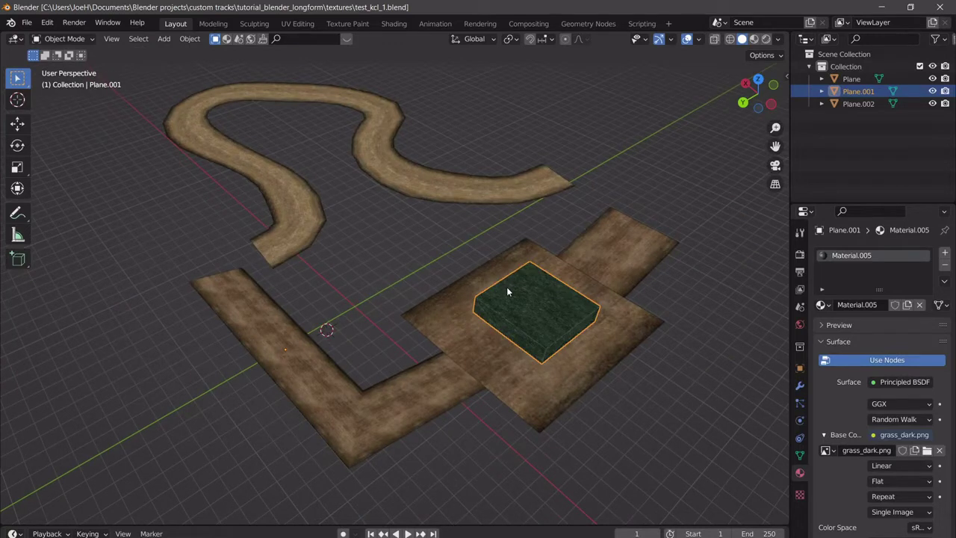
{"action": "key", "text": "ctrl+shift+s"}
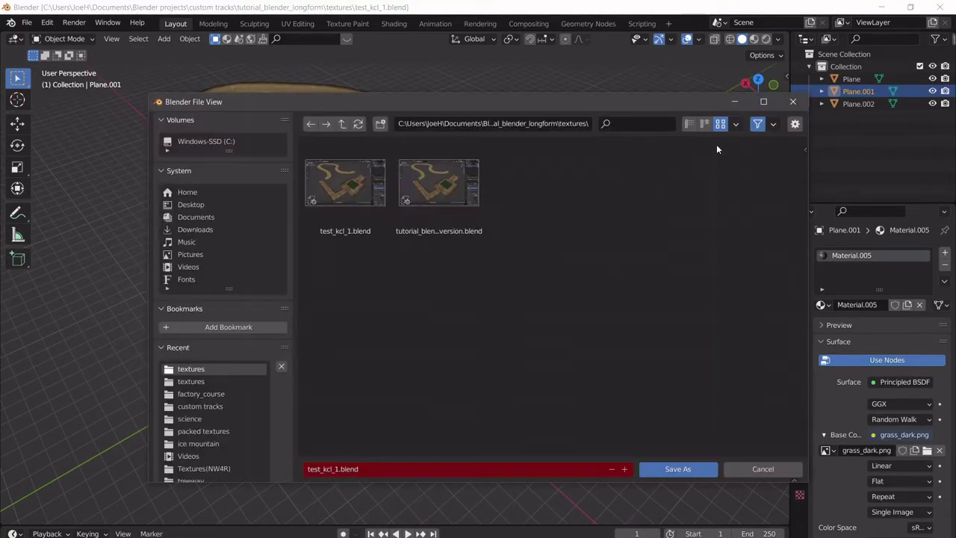
{"action": "left_click", "coordinate": [793, 101]}
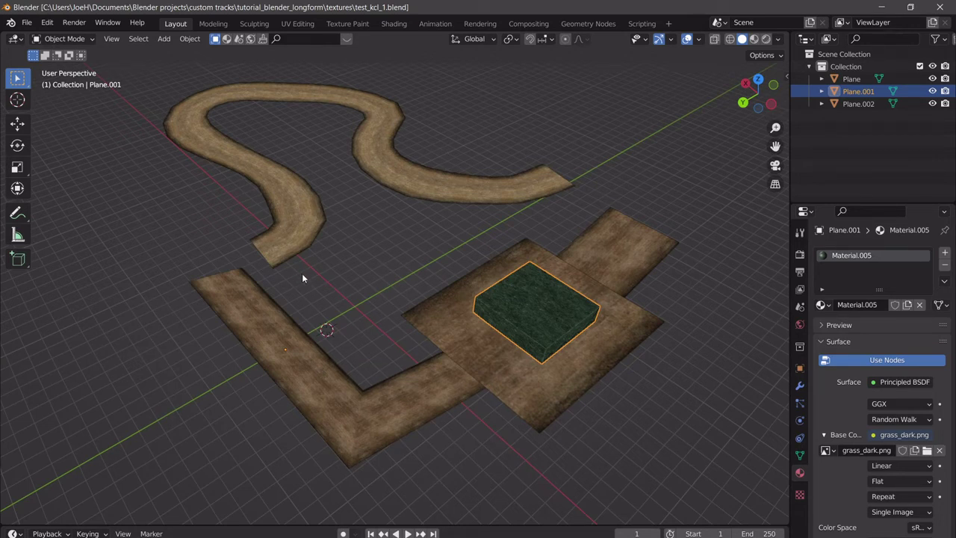
- Delete the us_road_c2.png image texture node from Material.003 on the curved road
{"action": "scroll", "coordinate": [442, 327], "scroll_direction": "up", "scroll_amount": 3}
{"action": "middle_click_drag", "start_coordinate": [443, 326], "coordinate": [398, 320]}
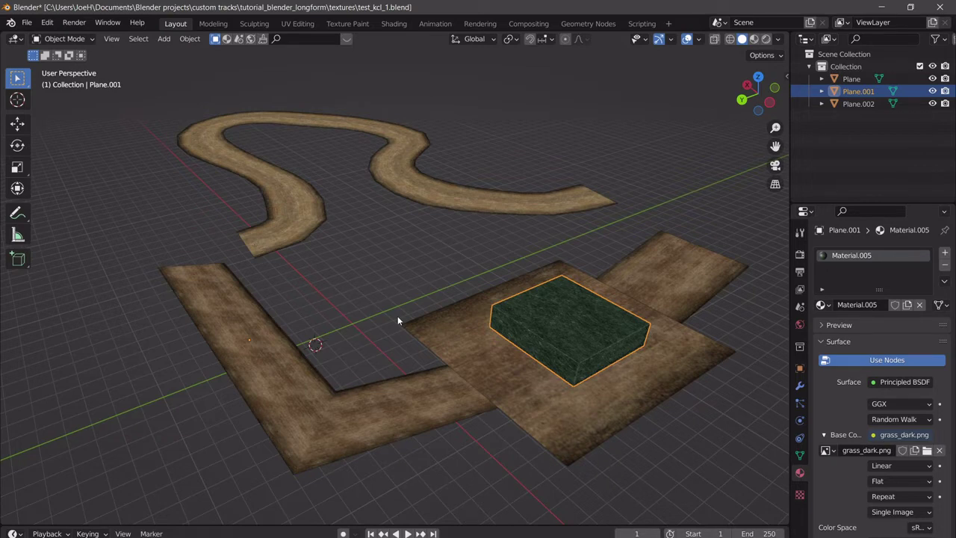
{"action": "left_click", "coordinate": [482, 366]}
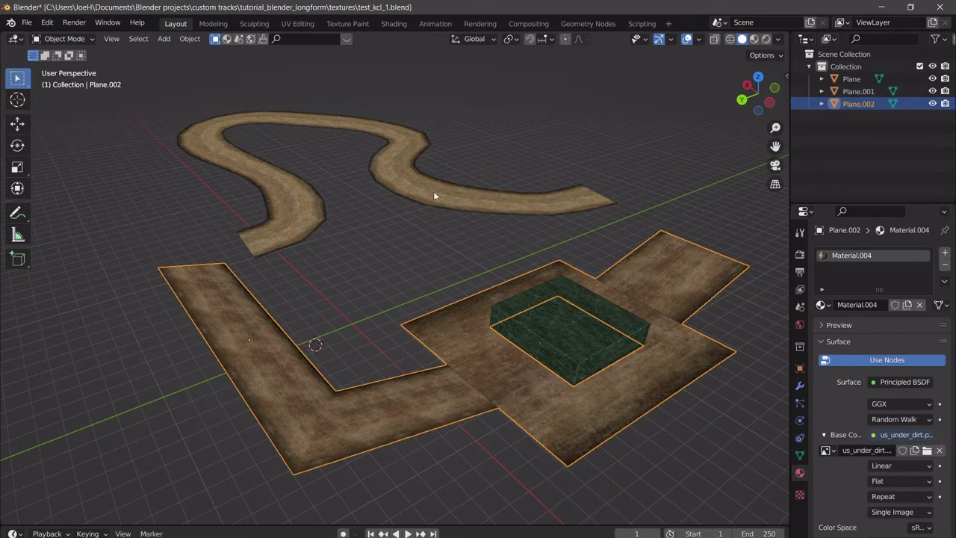
{"action": "left_click", "coordinate": [433, 192]}
{"action": "mouse_move", "coordinate": [414, 220]}
{"action": "middle_mouse_down"}
{"action": "mouse_move", "coordinate": [379, 259]}
{"action": "mouse_move", "coordinate": [430, 216]}
{"action": "middle_mouse_up"}
{"action": "scroll", "coordinate": [436, 264], "scroll_direction": "down", "scroll_amount": 3}
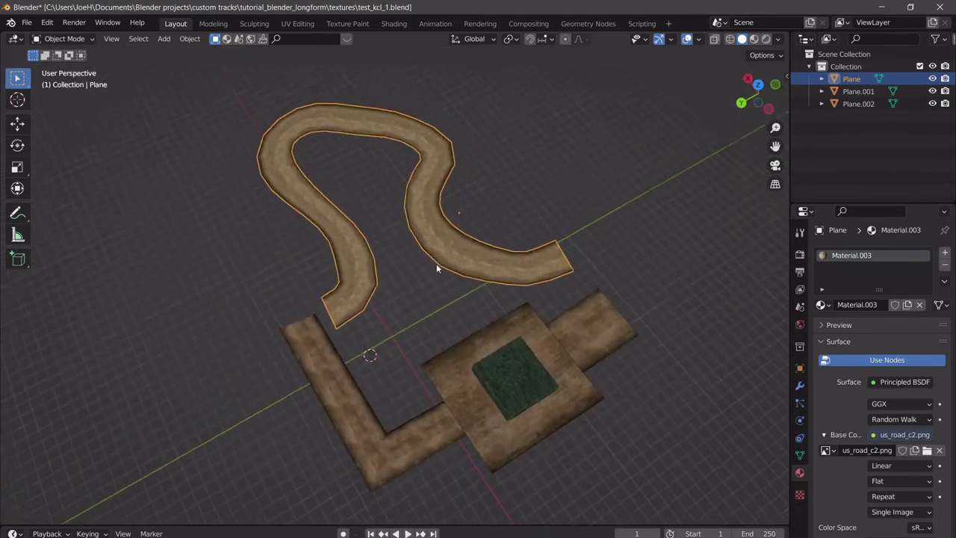
{"action": "scroll", "coordinate": [430, 270], "scroll_direction": "up", "scroll_amount": 2}
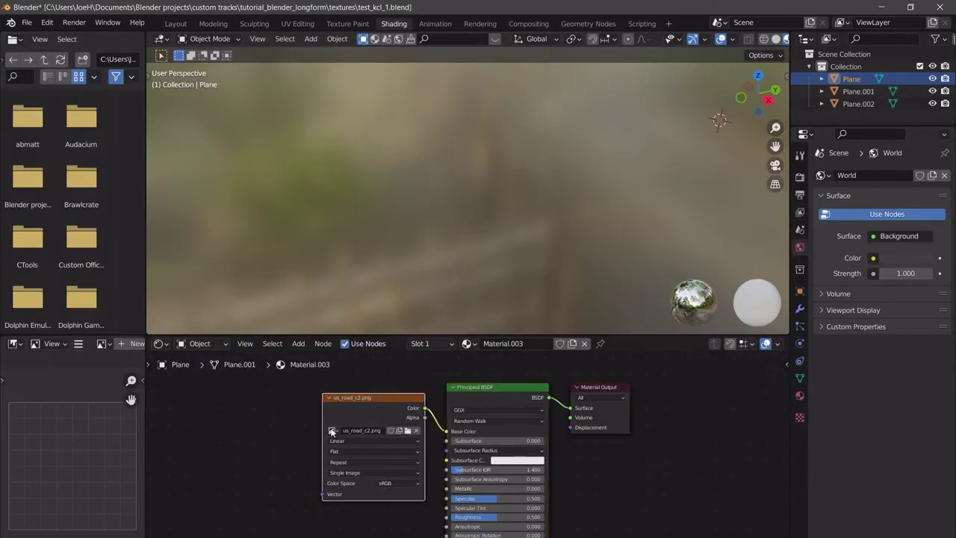
{"action": "key", "text": "ctrl+z"}
{"action": "left_click", "coordinate": [176, 23]}
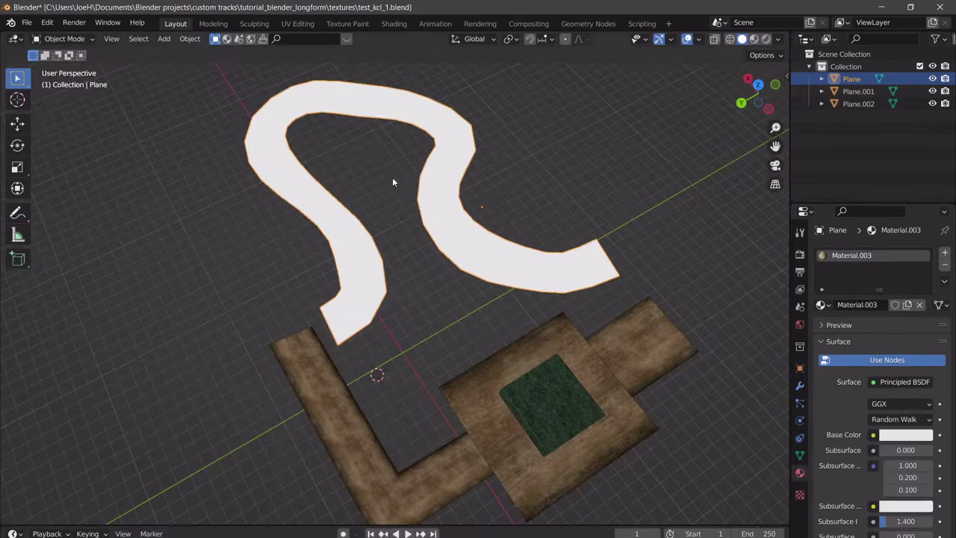
- Delete the us_under_dirt.png image texture node from Material.004 on the Plane.002 dirt area
{"action": "left_click", "coordinate": [592, 382]}
{"action": "left_click", "coordinate": [391, 24]}
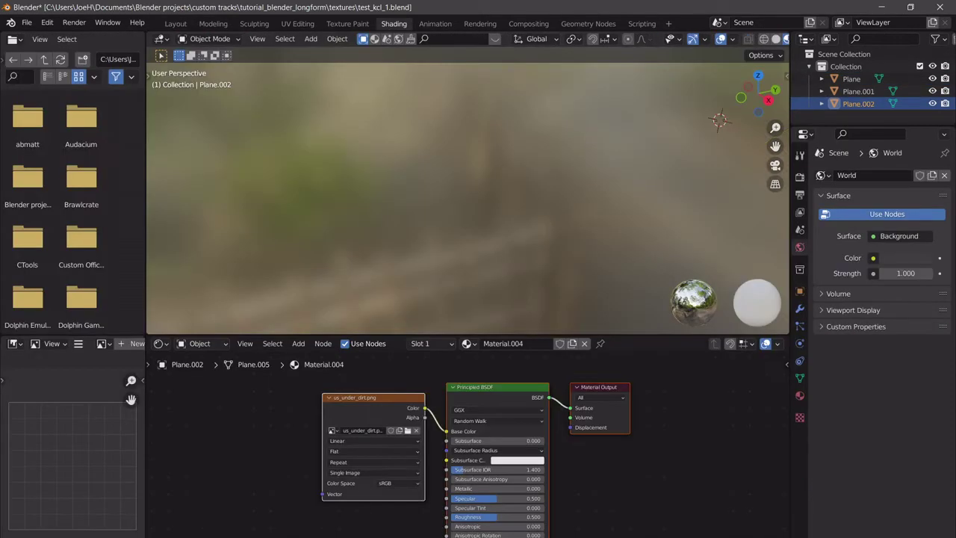
{"action": "left_click_drag", "start_coordinate": [416, 518], "coordinate": [262, 403]}
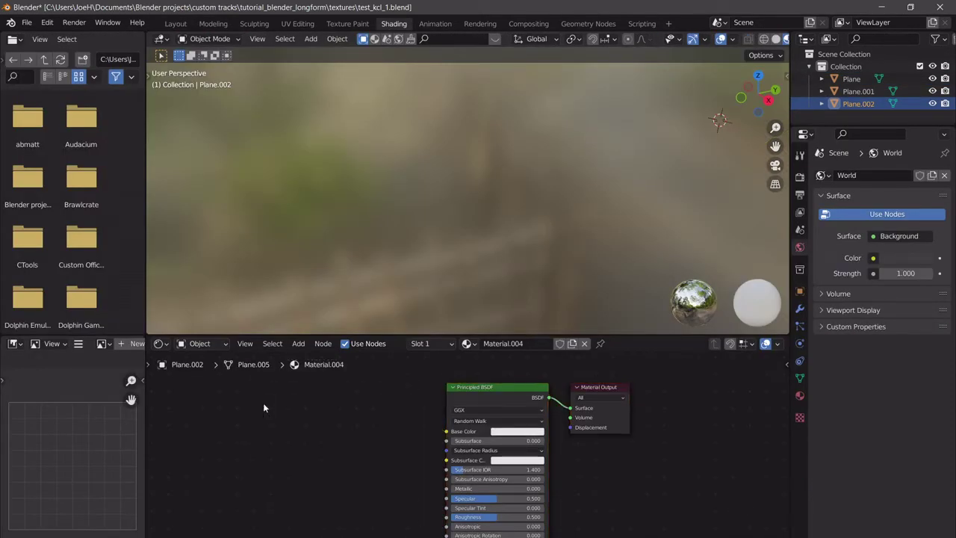
{"action": "left_click", "coordinate": [176, 23]}
- Delete the grass_dark.png image texture node from Material.005 on the raised block Plane.001
{"action": "left_click", "coordinate": [509, 348]}
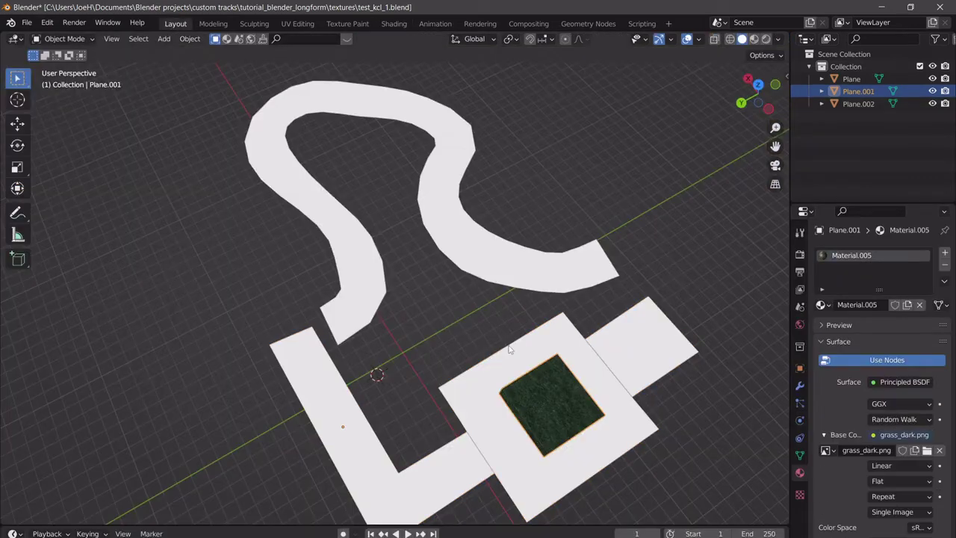
{"action": "left_click", "coordinate": [394, 24]}
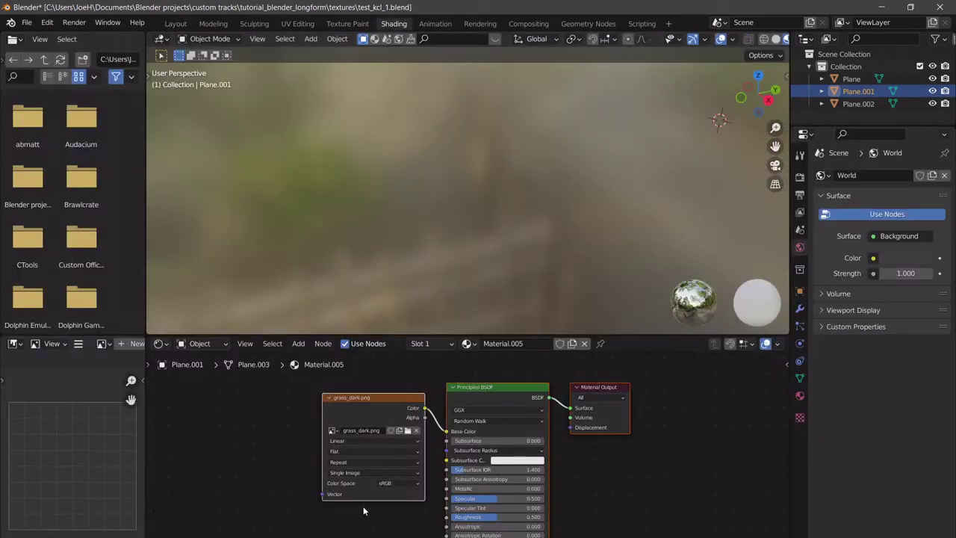
{"action": "left_click", "coordinate": [176, 23]}
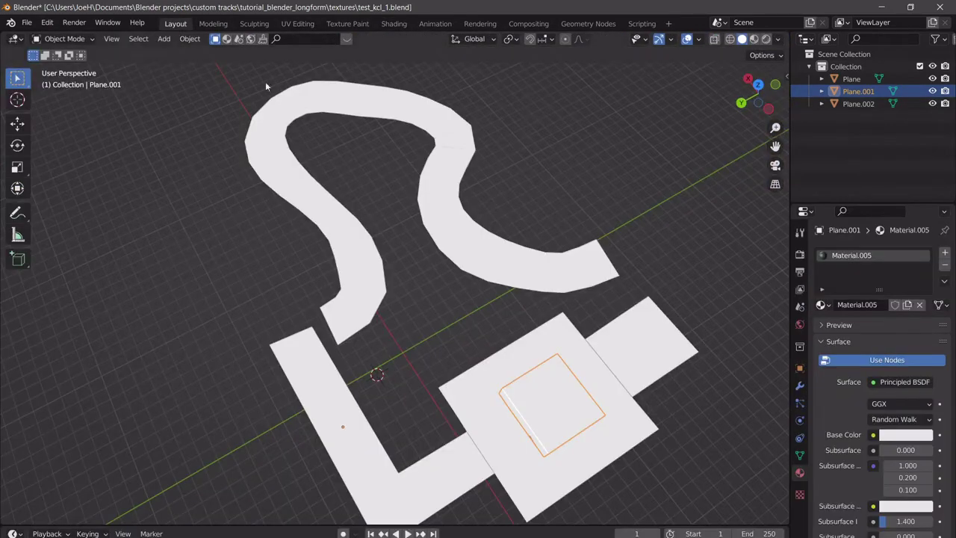
- Set the curved road's base color to light blue (H 0.557, S 0.674, V 0.800) and display the viewport in Material Preview
{"action": "left_click", "coordinate": [517, 268]}
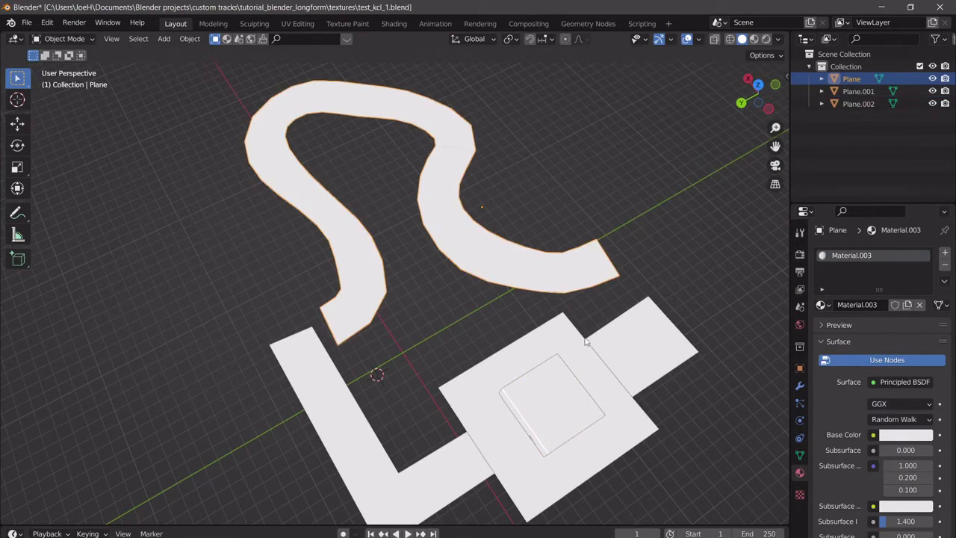
{"action": "middle_click_drag", "start_coordinate": [590, 345], "coordinate": [567, 361]}
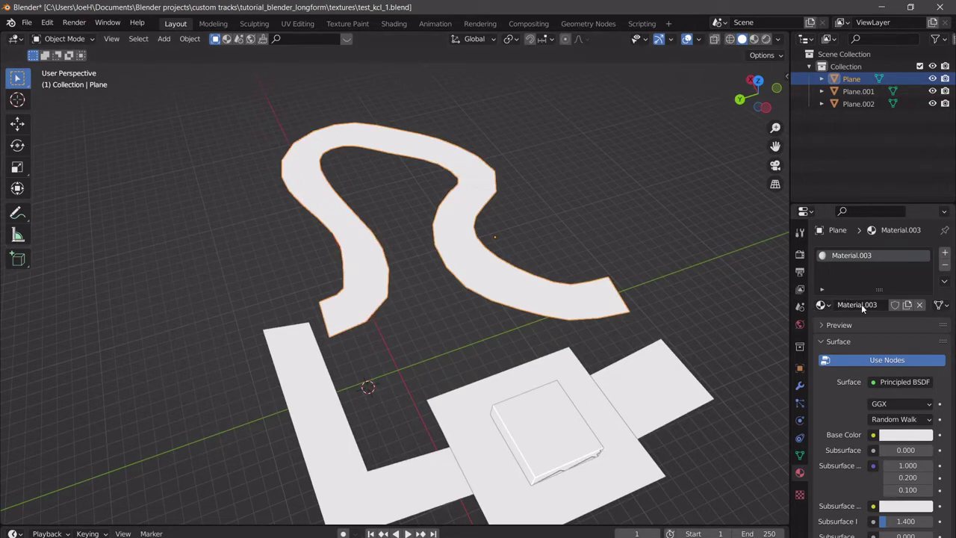
{"action": "left_click", "coordinate": [889, 435]}
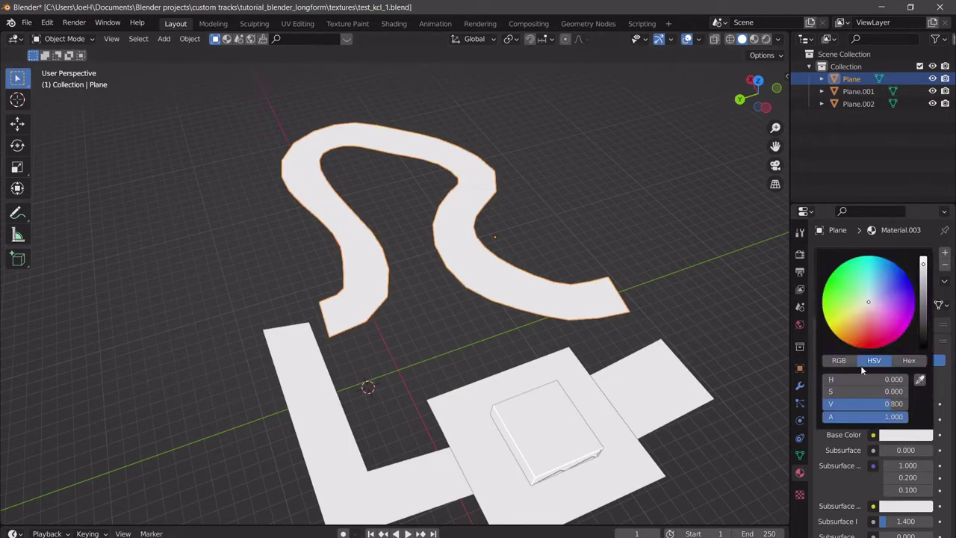
{"action": "left_click_drag", "start_coordinate": [870, 309], "coordinate": [873, 284]}
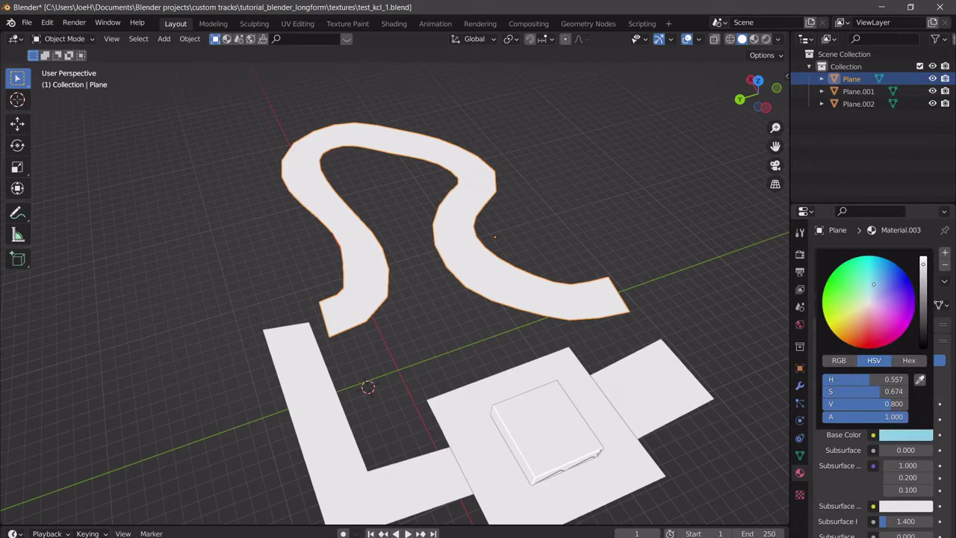
{"action": "left_click", "coordinate": [754, 39]}
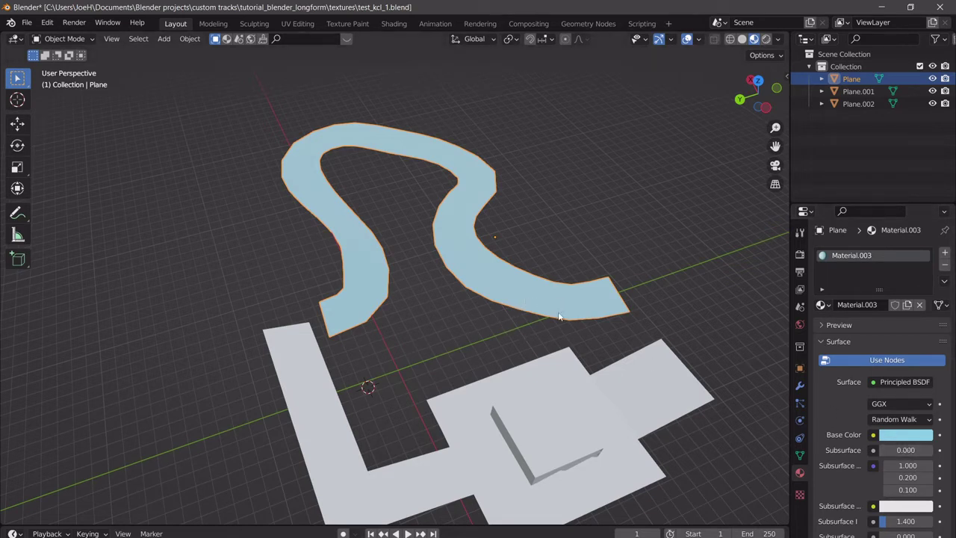
- Rename the curved road object Plane as "road"
{"action": "double_click", "coordinate": [851, 79]}
{"action": "type", "text": "road"}
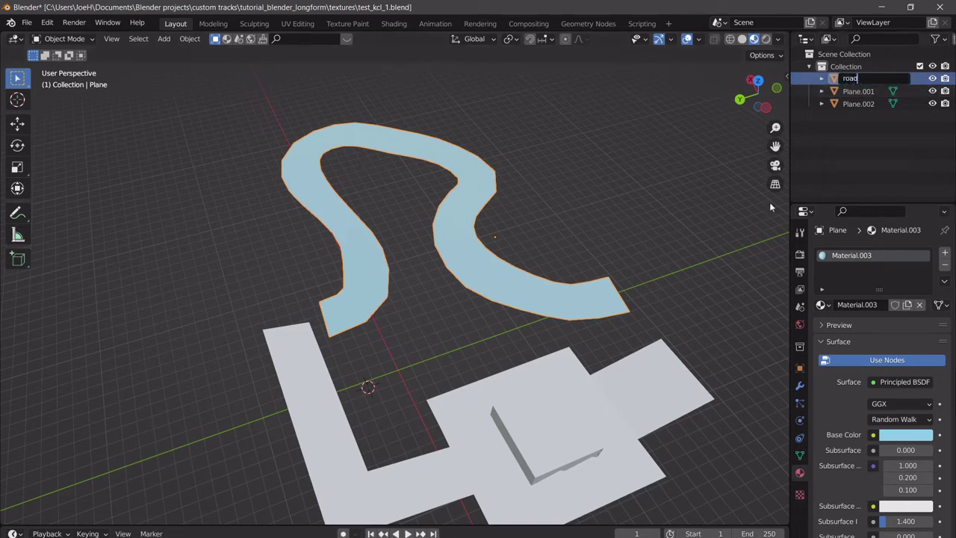
{"action": "key", "text": "Return"}
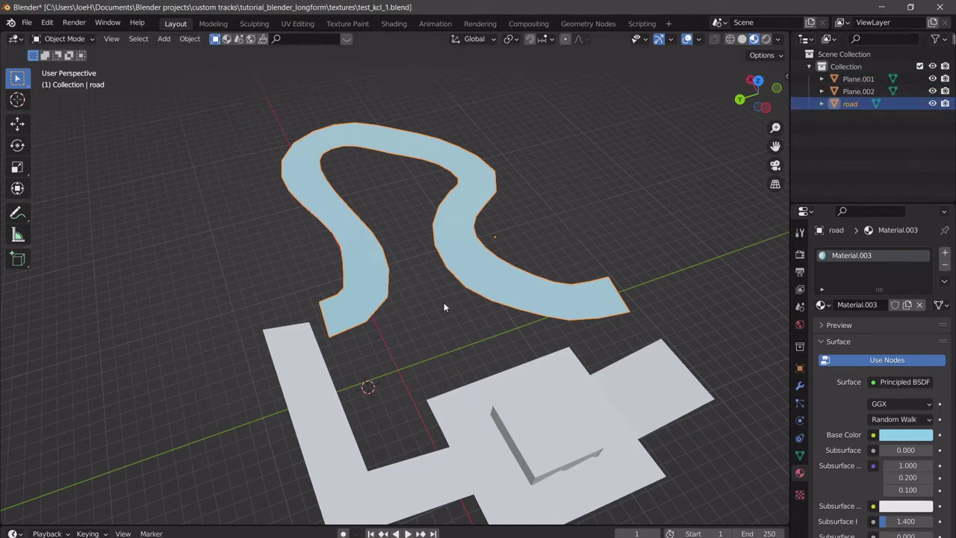
- Try the curved road's Material.003 on the Plane.002 ground area, and switch it back to Material.004
{"action": "left_click", "coordinate": [321, 409]}
{"action": "middle_click_drag", "start_coordinate": [321, 409], "coordinate": [456, 410]}
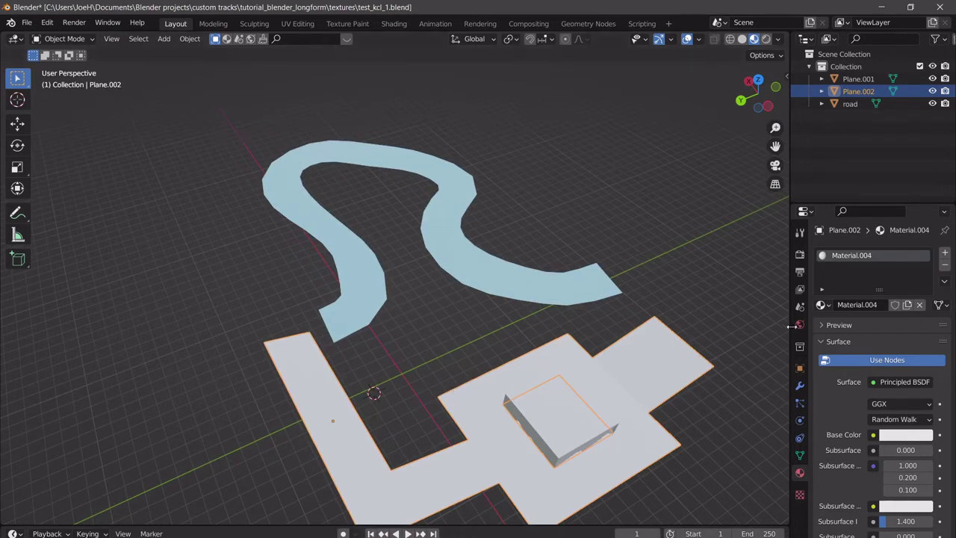
{"action": "left_click", "coordinate": [823, 304]}
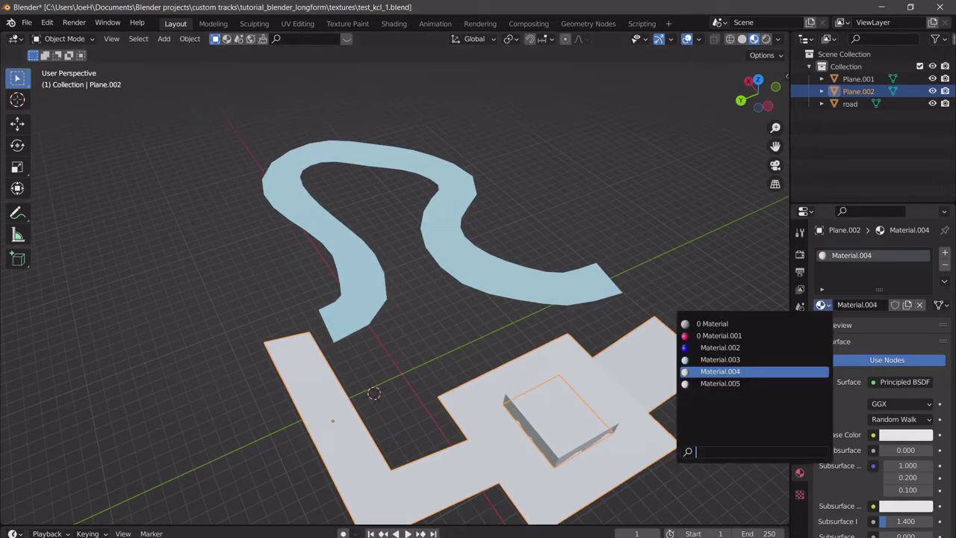
{"action": "left_click", "coordinate": [745, 362]}
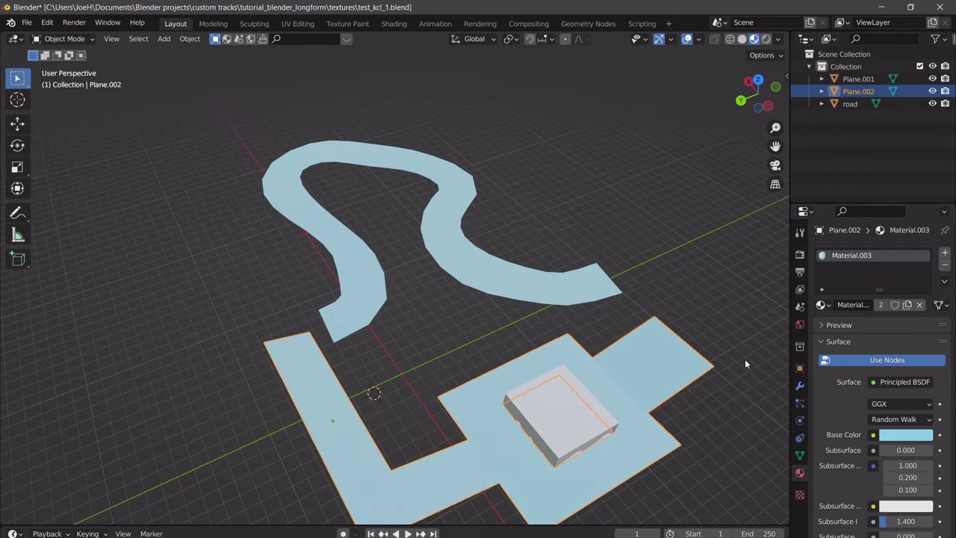
{"action": "left_click", "coordinate": [821, 304]}
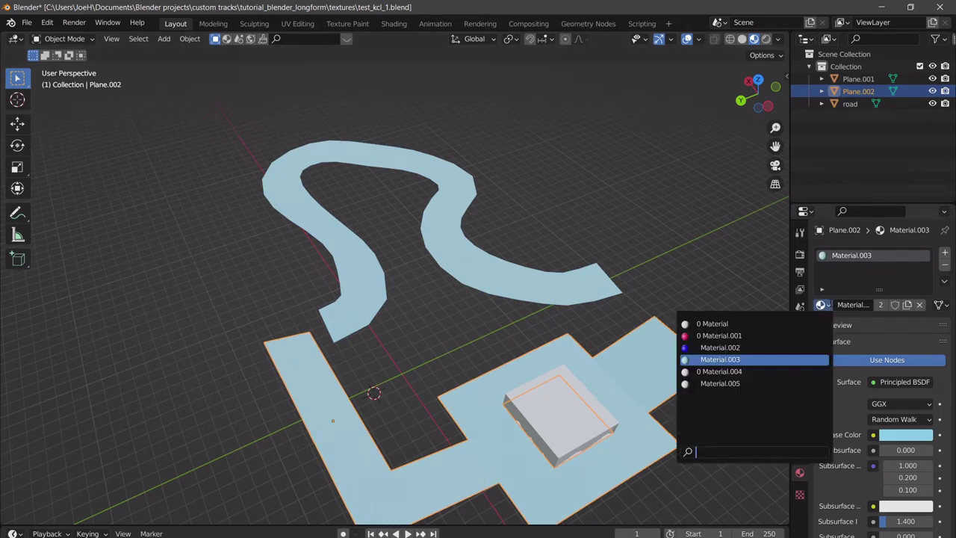
{"action": "left_click", "coordinate": [752, 371]}
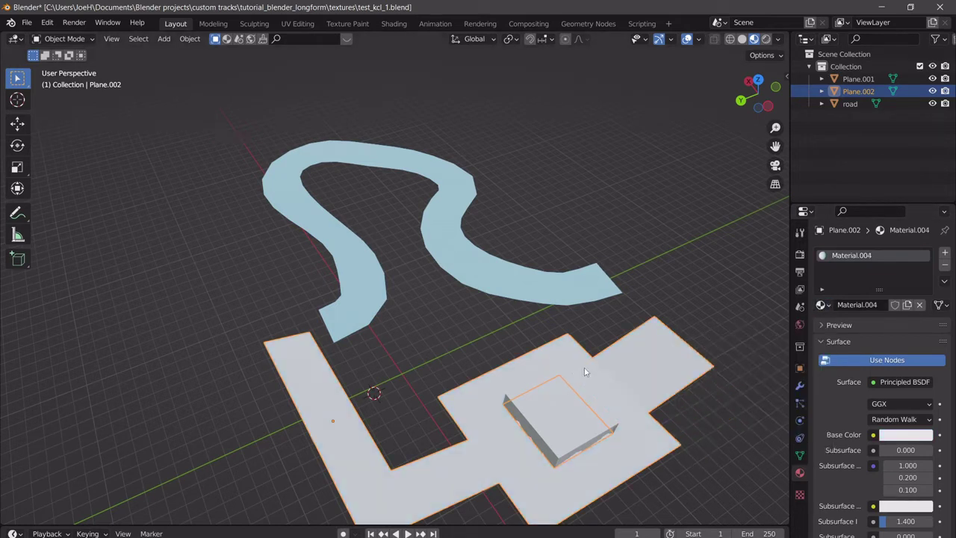
{"action": "left_click", "coordinate": [820, 305]}
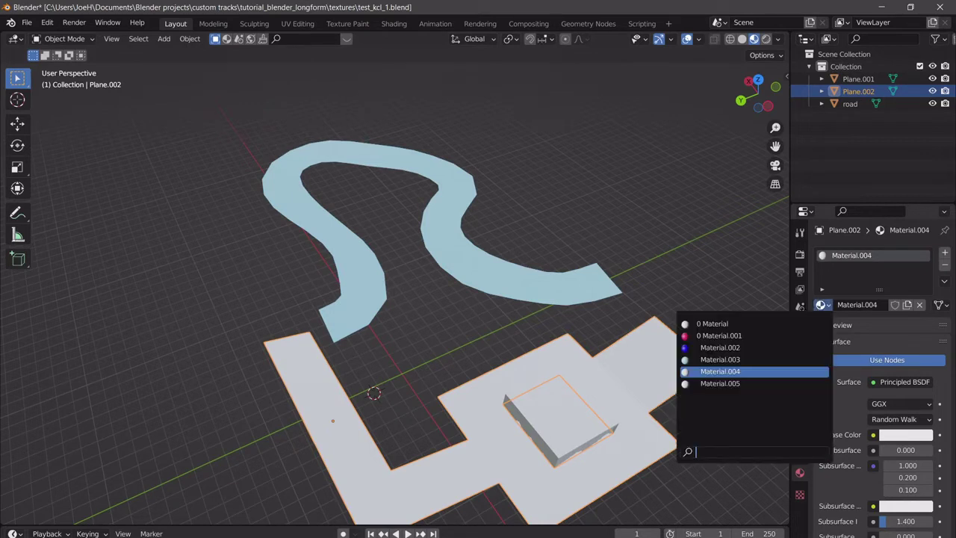
- Rename the curved road's light blue material as "road"
{"action": "left_click", "coordinate": [518, 278]}
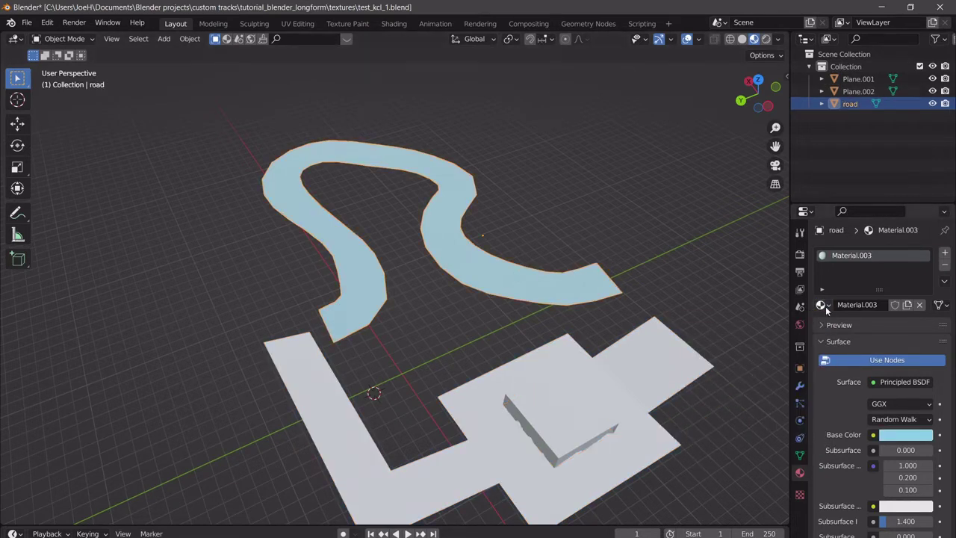
{"action": "double_click", "coordinate": [865, 305]}
{"action": "type", "text": "road"}
{"action": "key", "text": "Return"}
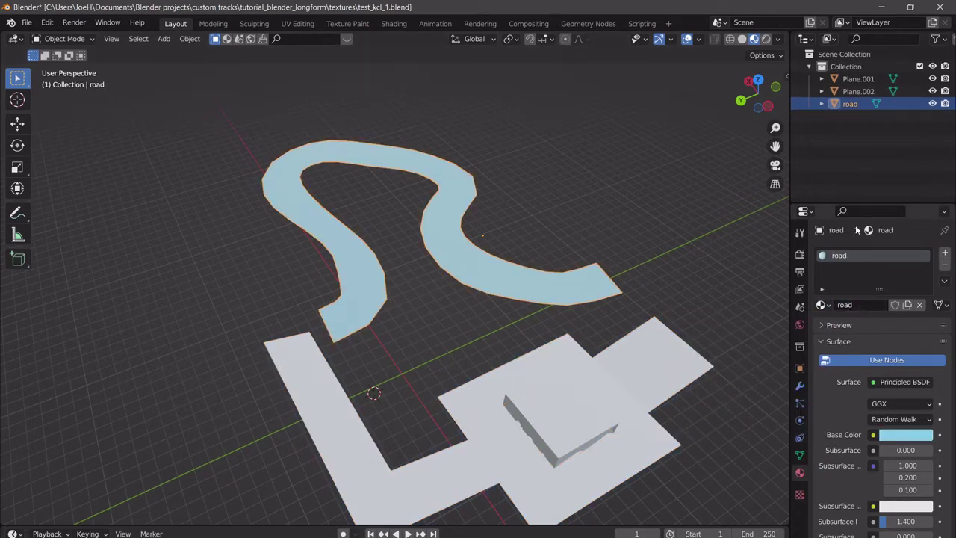
- Assign the existing road material to the Plane.002 ground area in place of Material.004
{"action": "left_click", "coordinate": [622, 401]}
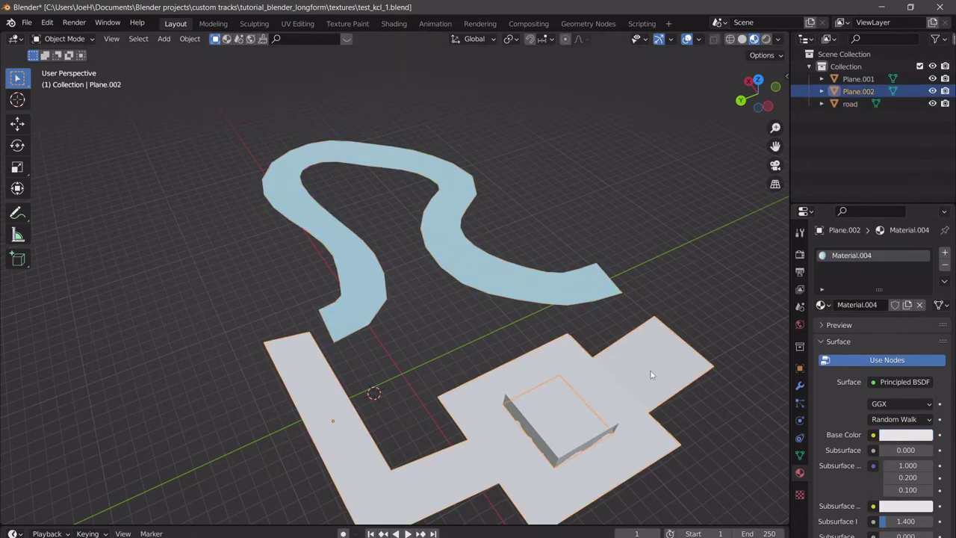
{"action": "left_click", "coordinate": [823, 305]}
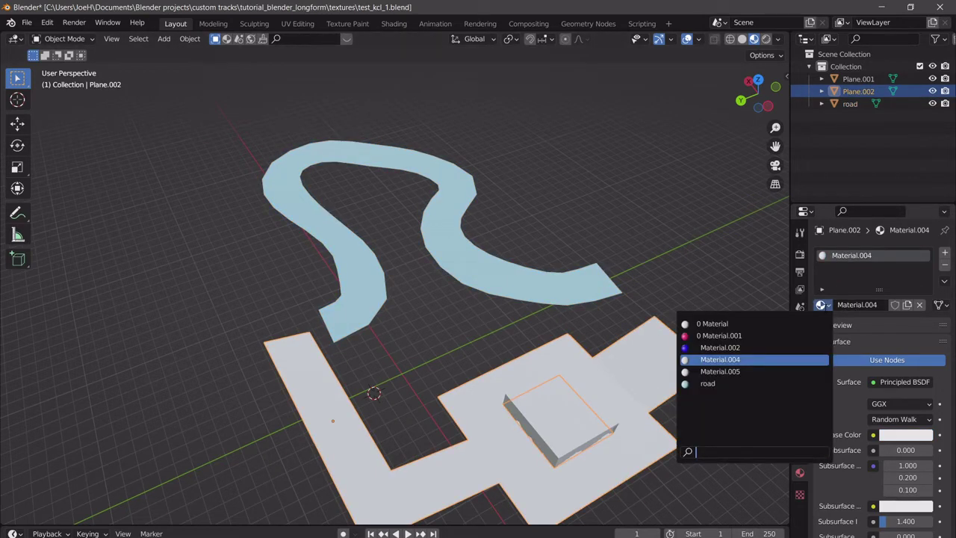
{"action": "left_click", "coordinate": [733, 383]}
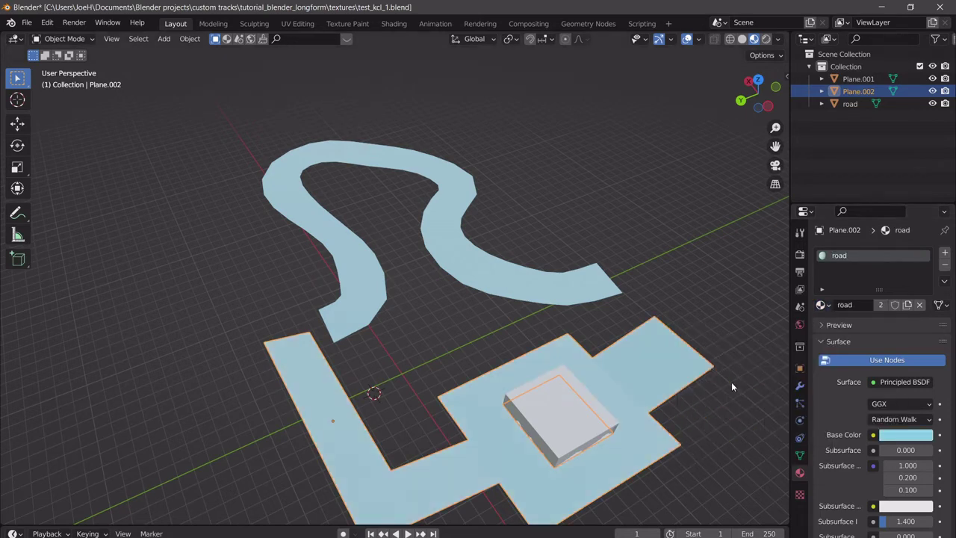
{"action": "middle_click_drag", "start_coordinate": [723, 388], "coordinate": [708, 372]}
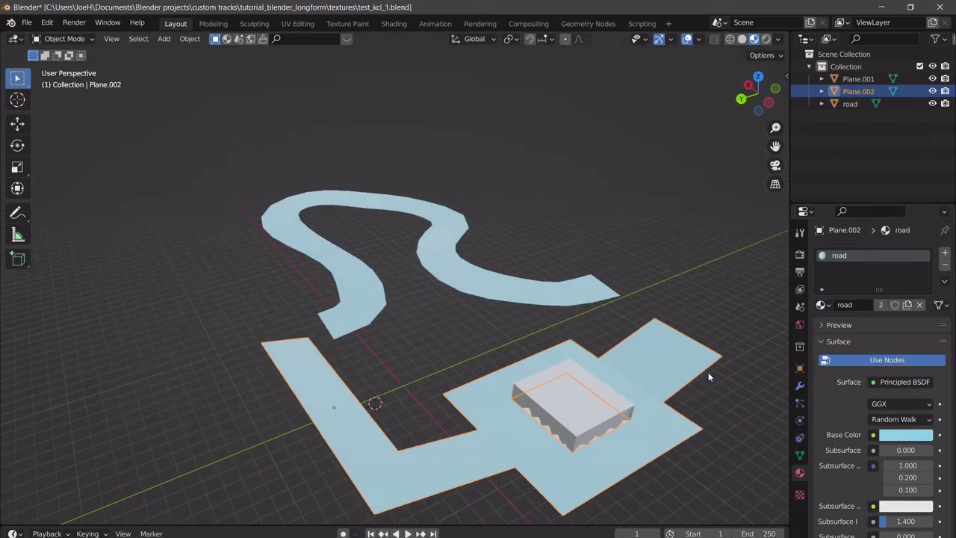
- Rename both the raised block's material and its object Plane.001 as "wall"
{"action": "left_click", "coordinate": [533, 419]}
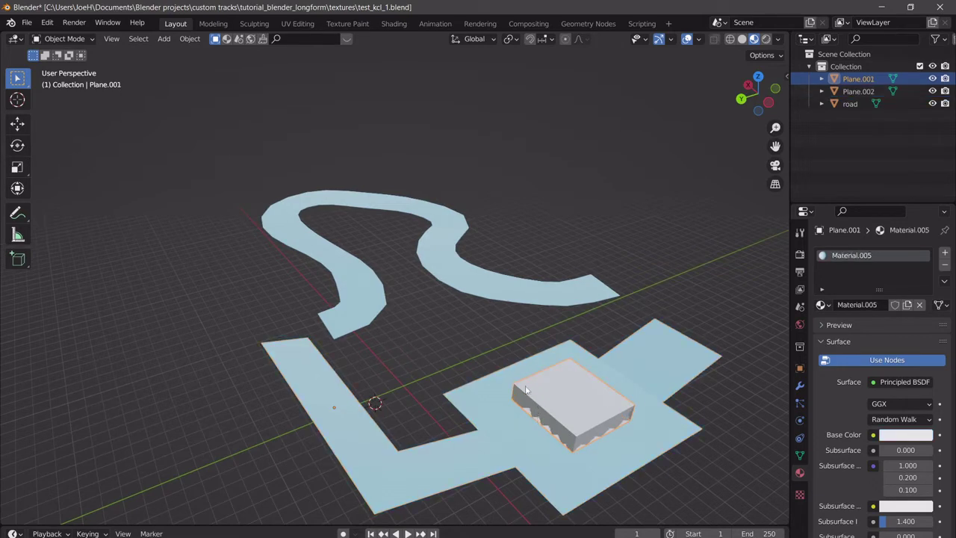
{"action": "middle_click_drag", "start_coordinate": [448, 348], "coordinate": [564, 367]}
{"action": "scroll", "coordinate": [515, 327], "scroll_direction": "up", "scroll_amount": 3}
{"action": "scroll", "coordinate": [552, 360], "scroll_direction": "down", "scroll_amount": 4}
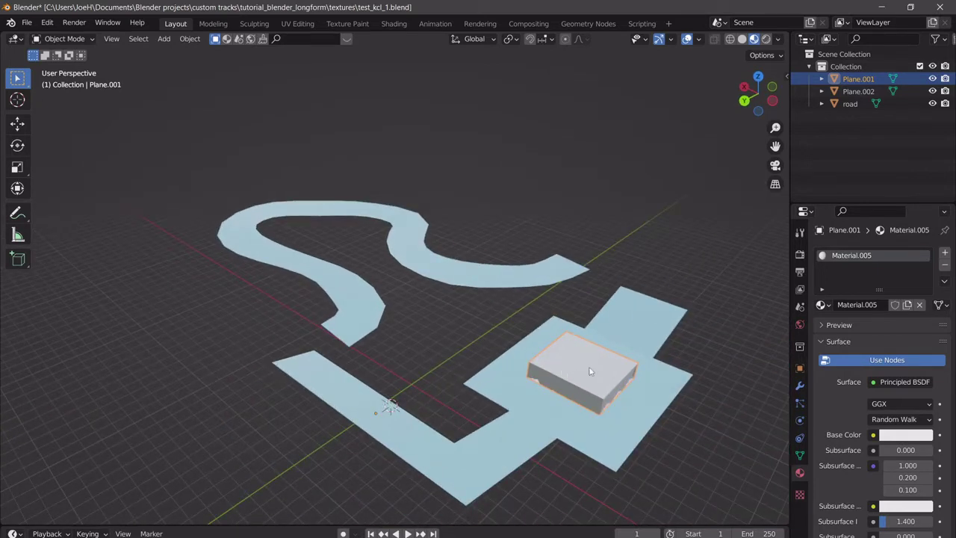
{"action": "left_click", "coordinate": [870, 302]}
{"action": "type", "text": "wall"}
{"action": "key", "text": "Return"}
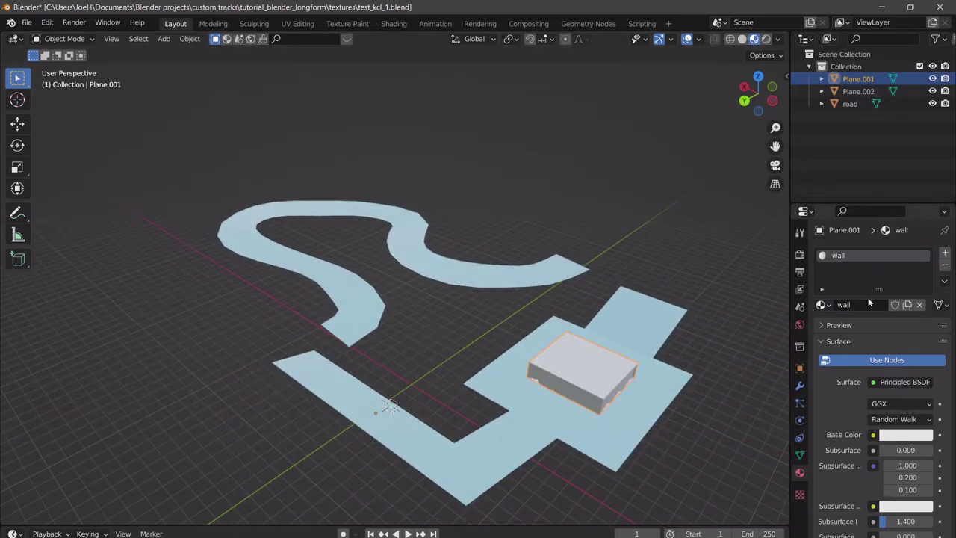
{"action": "double_click", "coordinate": [855, 80]}
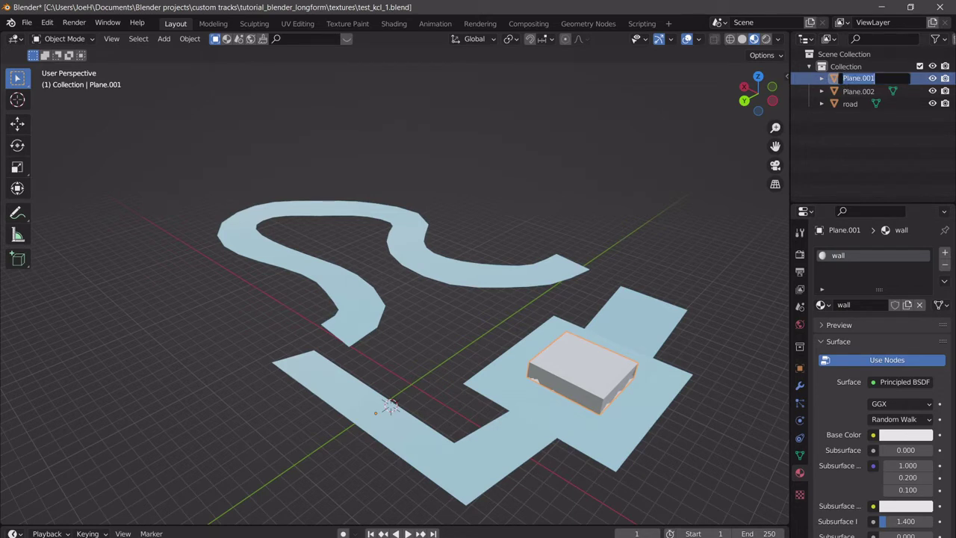
{"action": "type", "text": "wall"}
{"action": "key", "text": "Return"}
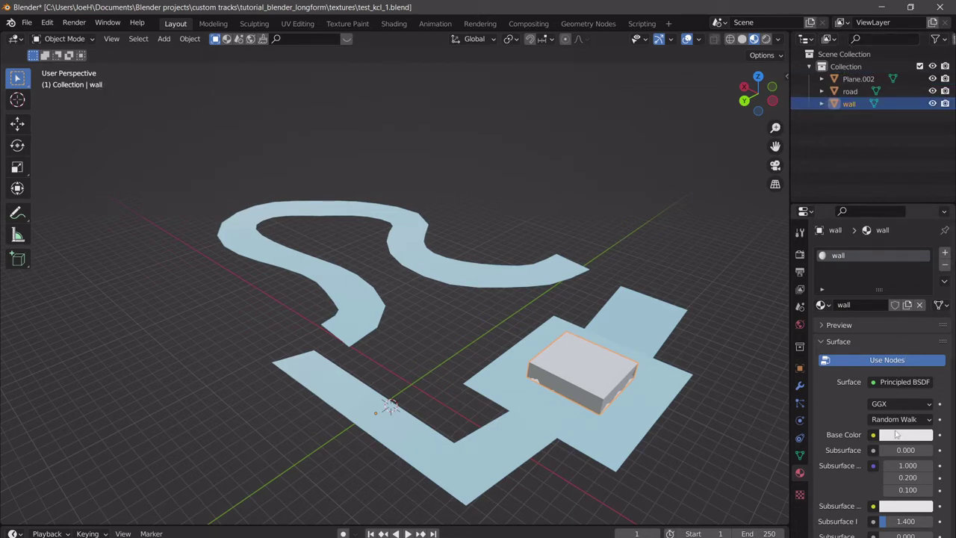
- Set the wall material's base color to dark blue and deselect the block
{"action": "left_click", "coordinate": [896, 434]}
{"action": "left_click", "coordinate": [852, 343]}
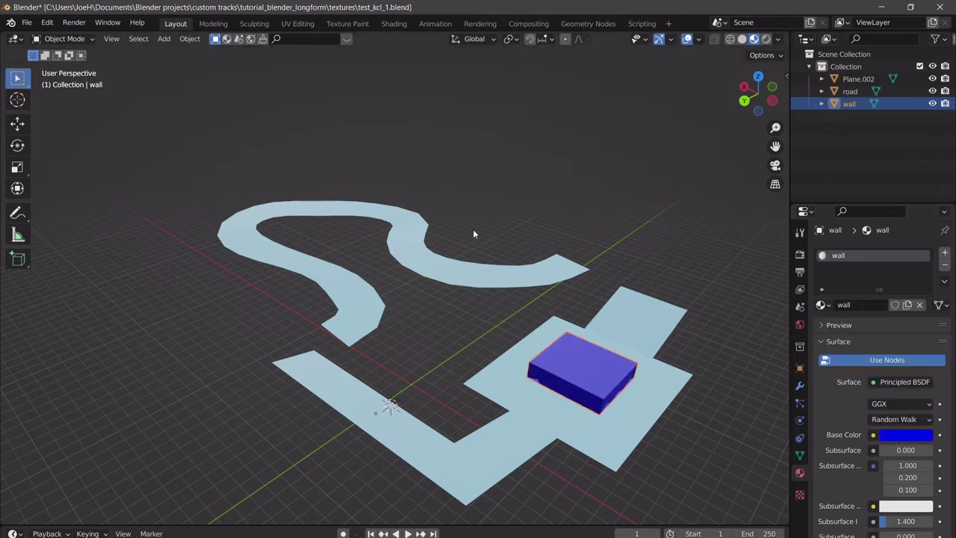
{"action": "left_click", "coordinate": [545, 225]}
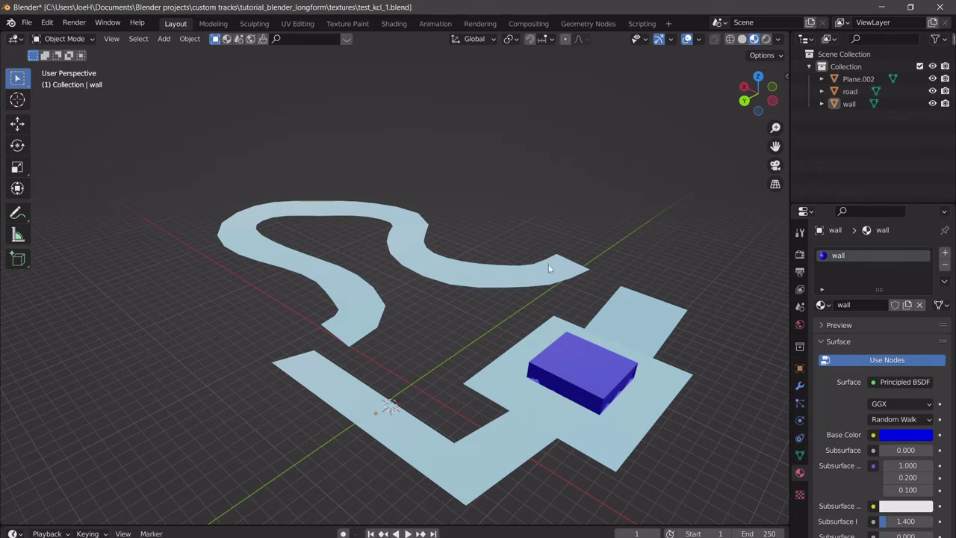
- Add a loop cut across the last segment of the curved road, at the end near the L-shaped ground strip
{"action": "left_click", "coordinate": [348, 333]}
{"action": "middle_click_drag", "start_coordinate": [410, 335], "coordinate": [337, 326]}
{"action": "scroll", "coordinate": [370, 339], "scroll_direction": "up", "scroll_amount": 3}
{"action": "key", "text": "Tab"}
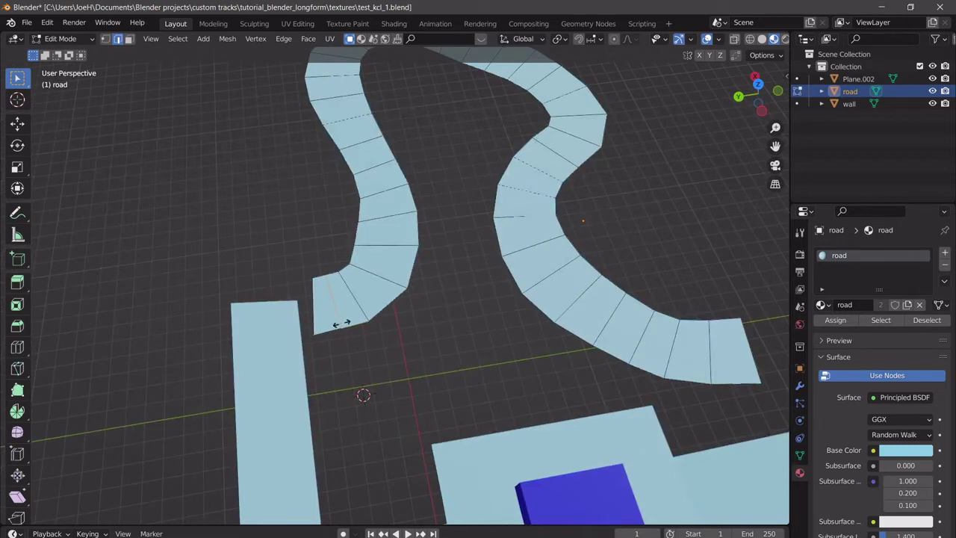
{"action": "left_click", "coordinate": [340, 322]}
{"action": "left_click", "coordinate": [343, 327]}
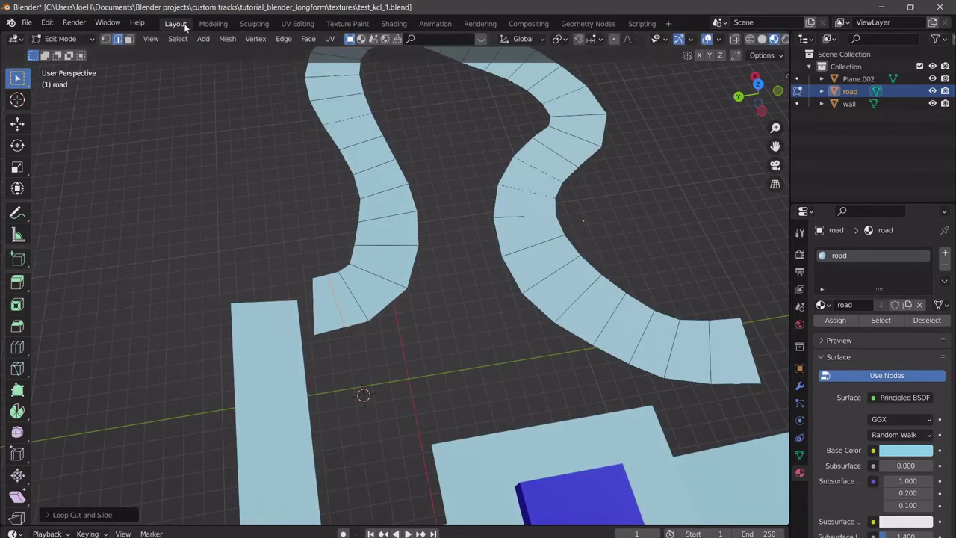
- Slide the new cross edge away from the road's open end so that the end face becomes longer
{"action": "left_click", "coordinate": [128, 38]}
{"action": "left_click", "coordinate": [334, 315]}
{"action": "middle_click_drag", "start_coordinate": [351, 367], "coordinate": [465, 316]}
{"action": "left_click", "coordinate": [507, 371], "text": "shift"}
{"action": "left_click", "coordinate": [118, 38]}
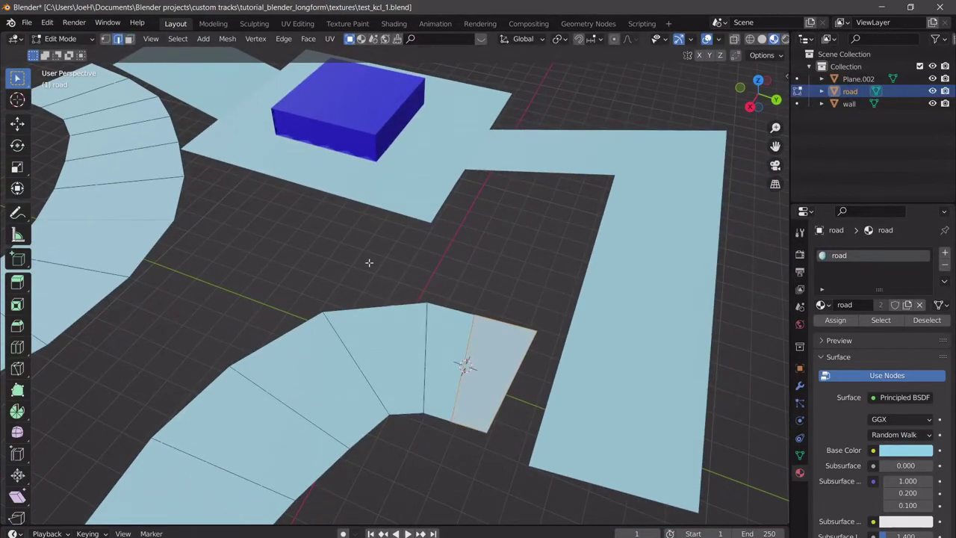
{"action": "left_click", "coordinate": [466, 346]}
{"action": "key", "text": "g"}
{"action": "key", "text": "g"}
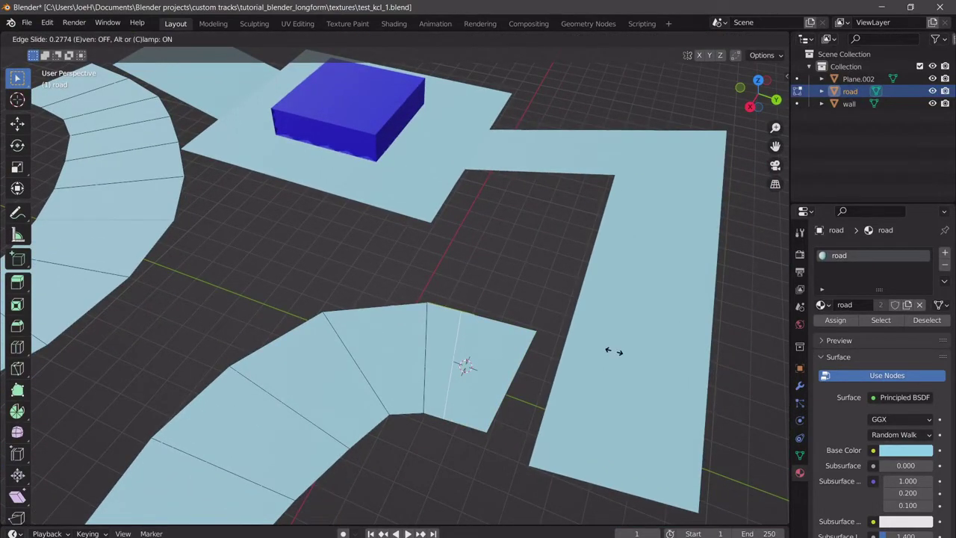
{"action": "right_click", "coordinate": [616, 363]}
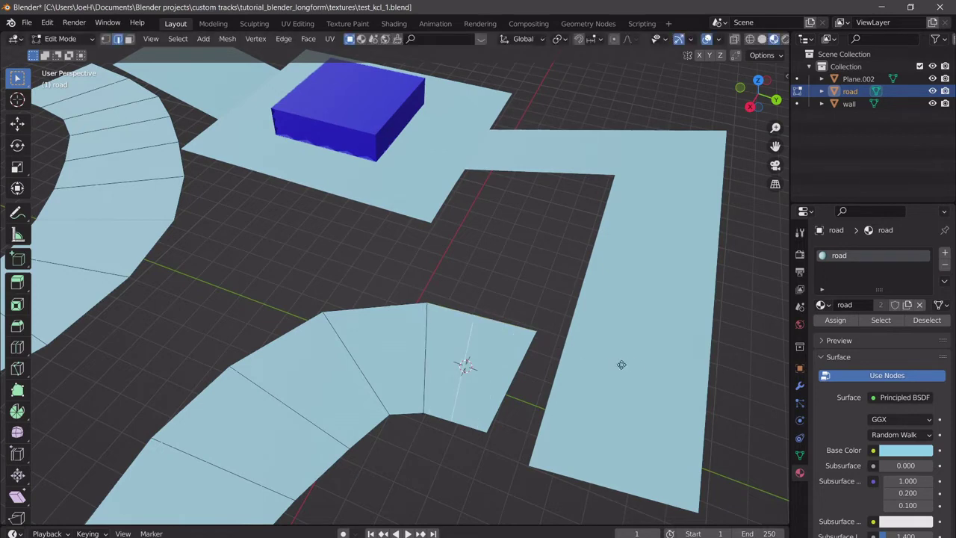
{"action": "key", "text": "g"}
{"action": "key", "text": "g"}
{"action": "left_click", "coordinate": [533, 405]}
{"action": "mouse_move", "coordinate": [533, 405]}
{"action": "middle_mouse_down"}
{"action": "mouse_move", "coordinate": [529, 371]}
{"action": "mouse_move", "coordinate": [526, 414]}
{"action": "middle_mouse_up"}
- Separate the face at the road's open end into its own object and return to Object Mode
{"action": "left_click", "coordinate": [128, 39]}
{"action": "left_click", "coordinate": [484, 312]}
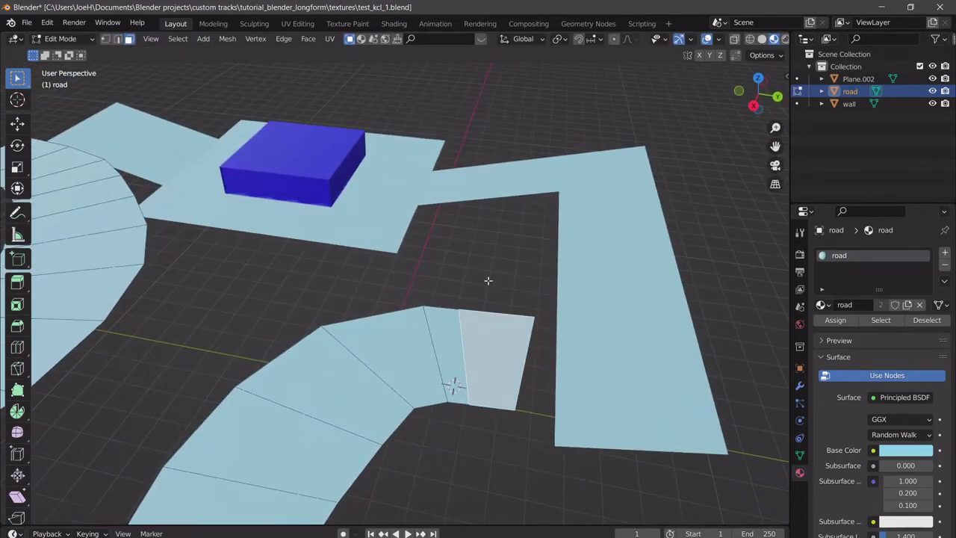
{"action": "scroll", "coordinate": [487, 279], "scroll_direction": "down", "scroll_amount": 3}
{"action": "middle_click_drag", "start_coordinate": [401, 277], "coordinate": [508, 294]}
{"action": "scroll", "coordinate": [508, 294], "scroll_direction": "up", "scroll_amount": 3}
{"action": "middle_click_drag", "start_coordinate": [564, 274], "coordinate": [546, 316]}
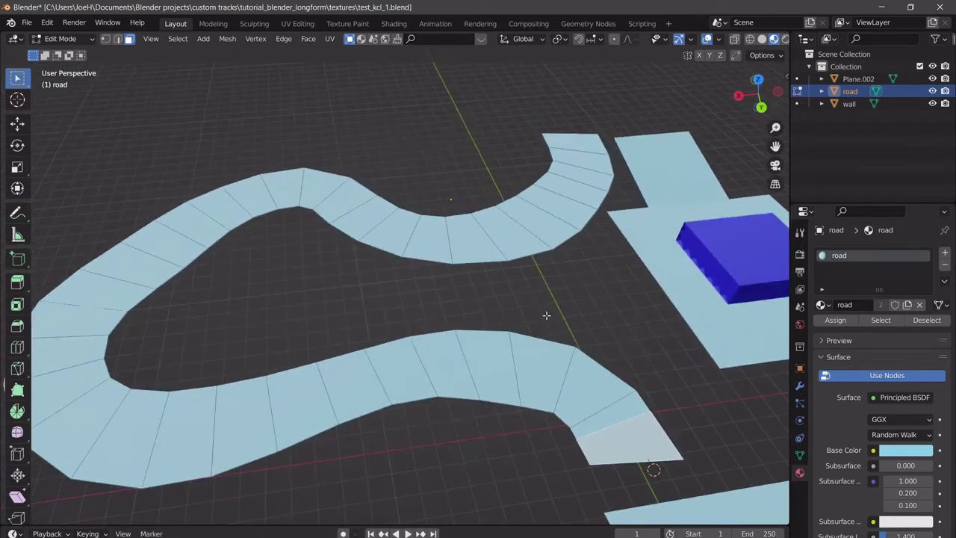
{"action": "scroll", "coordinate": [508, 299], "scroll_direction": "down", "scroll_amount": 4}
{"action": "scroll", "coordinate": [494, 277], "scroll_direction": "up", "scroll_amount": 1}
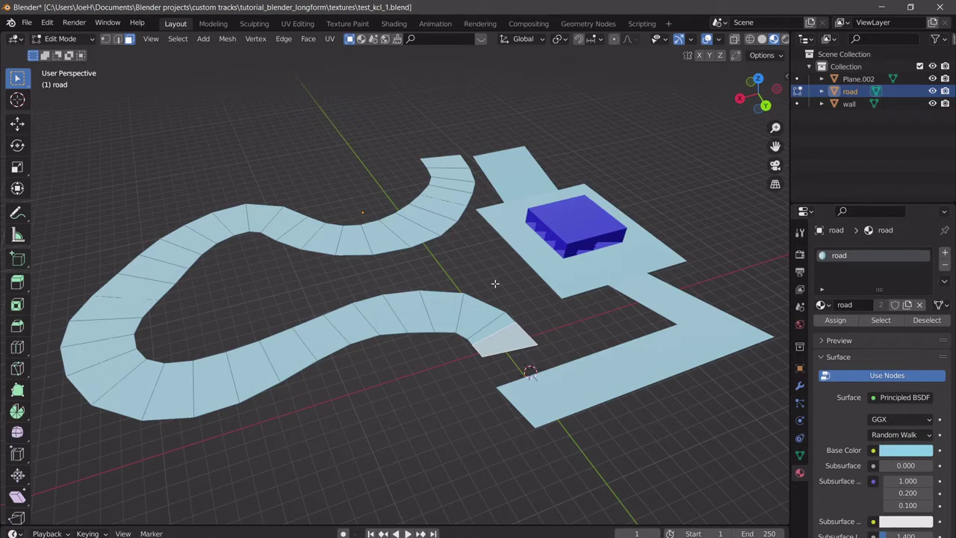
{"action": "key", "text": "p"}
{"action": "left_click", "coordinate": [495, 285]}
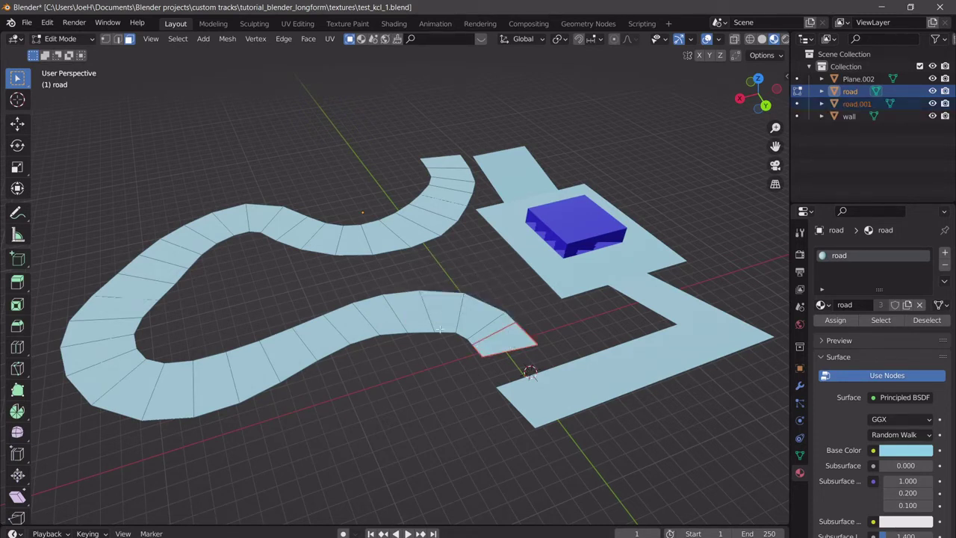
{"action": "key", "text": "Tab"}
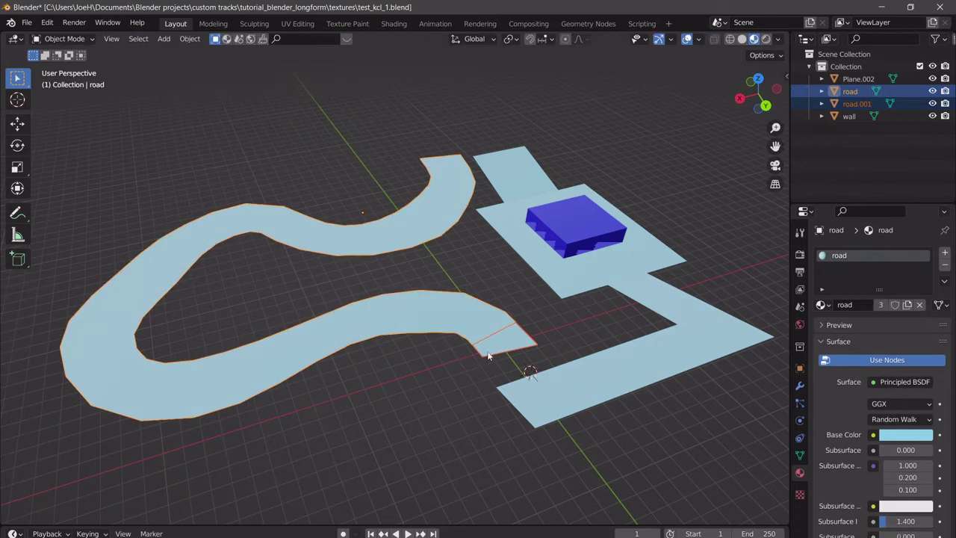
- Select the separated end piece and check that it moves independently of the curved road
{"action": "left_click", "coordinate": [503, 345]}
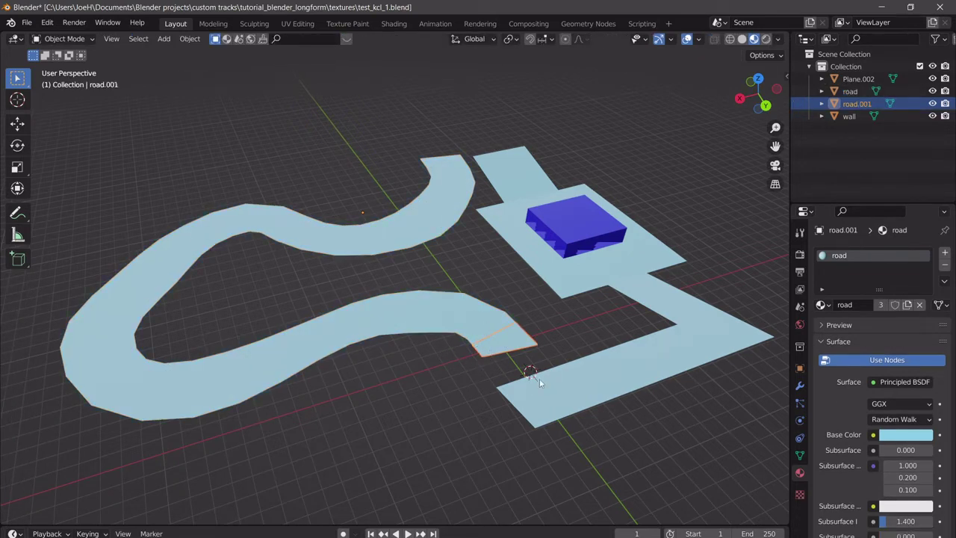
{"action": "key", "text": "g"}
{"action": "right_click", "coordinate": [464, 306]}
{"action": "key", "text": "KP_Decimal"}
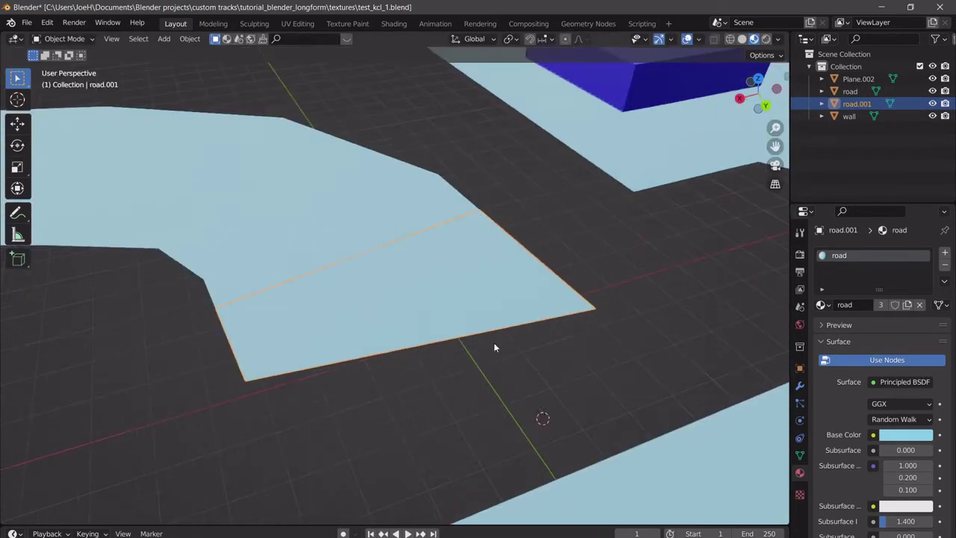
{"action": "scroll", "coordinate": [418, 312], "scroll_direction": "down", "scroll_amount": 6}
{"action": "scroll", "coordinate": [488, 357], "scroll_direction": "up", "scroll_amount": 4}
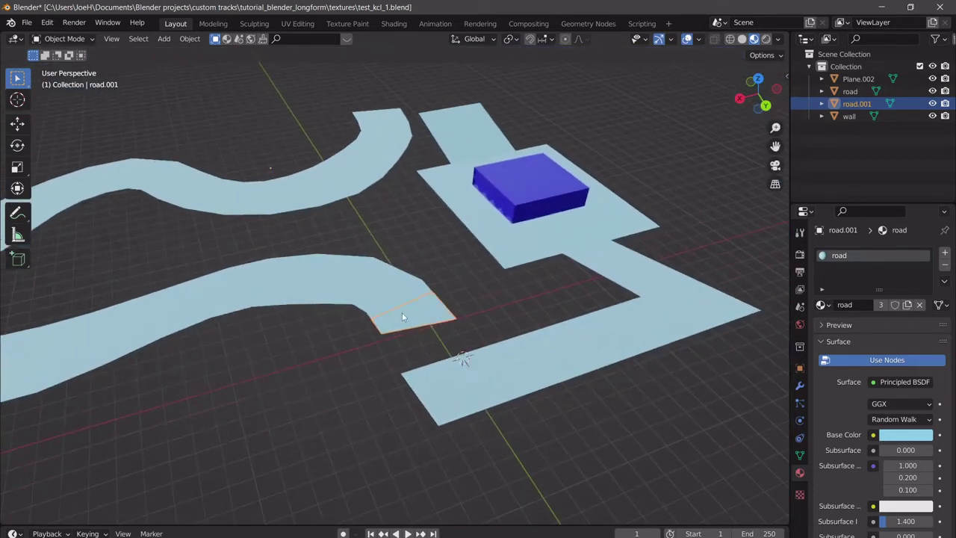
{"action": "scroll", "coordinate": [399, 309], "scroll_direction": "down", "scroll_amount": 3}
{"action": "middle_click_drag", "start_coordinate": [407, 312], "coordinate": [440, 319]}
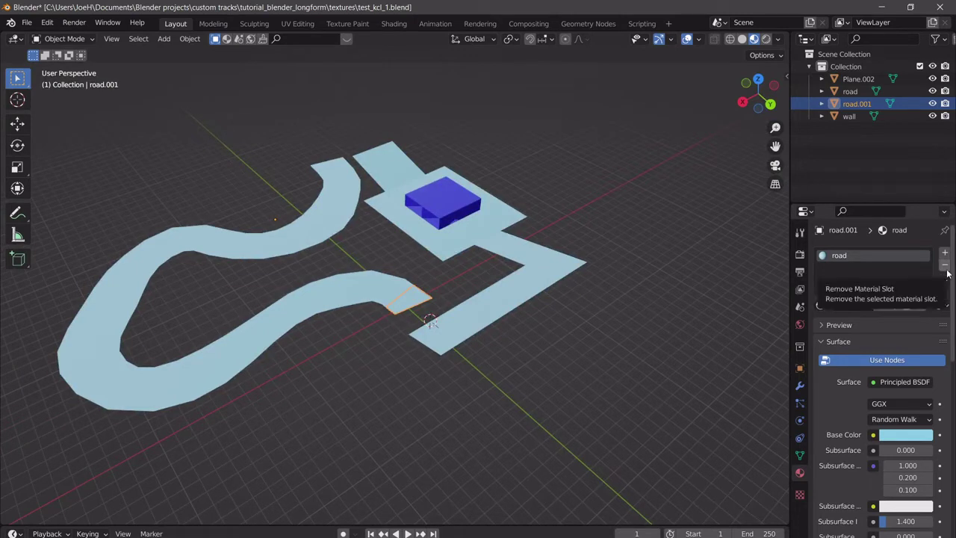
- Try removing the road material slot from the separated end piece and from the curved road
{"action": "left_click", "coordinate": [944, 265]}
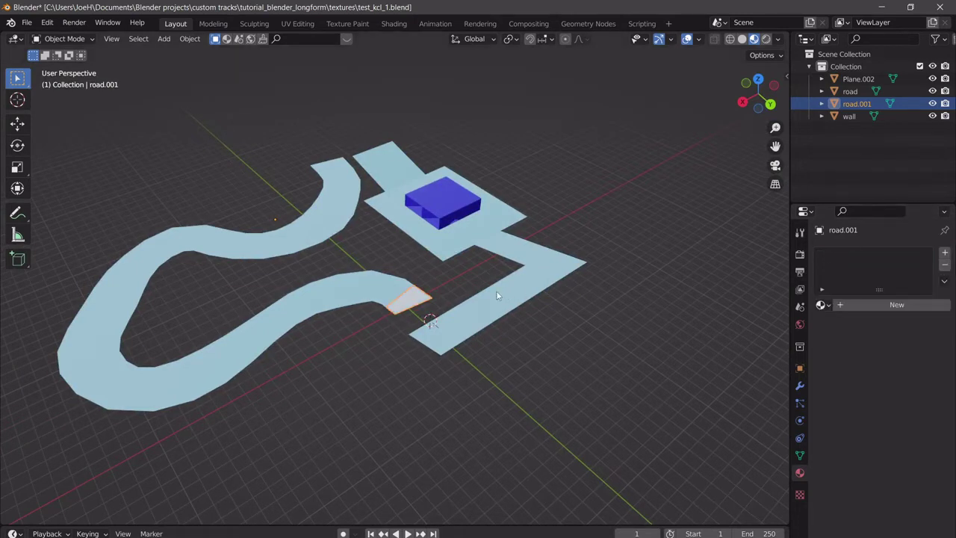
{"action": "key", "text": "ctrl+z"}
{"action": "left_click", "coordinate": [329, 298]}
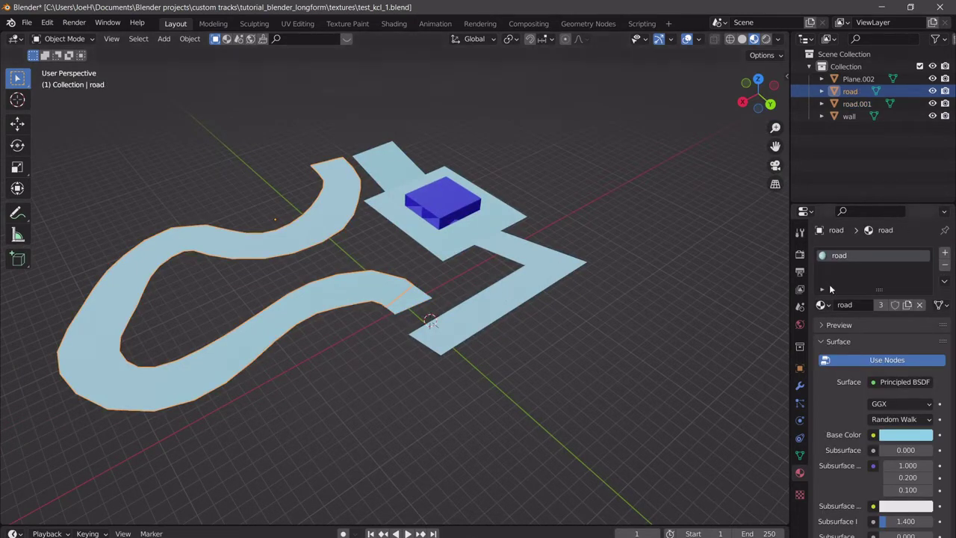
{"action": "left_click", "coordinate": [945, 264]}
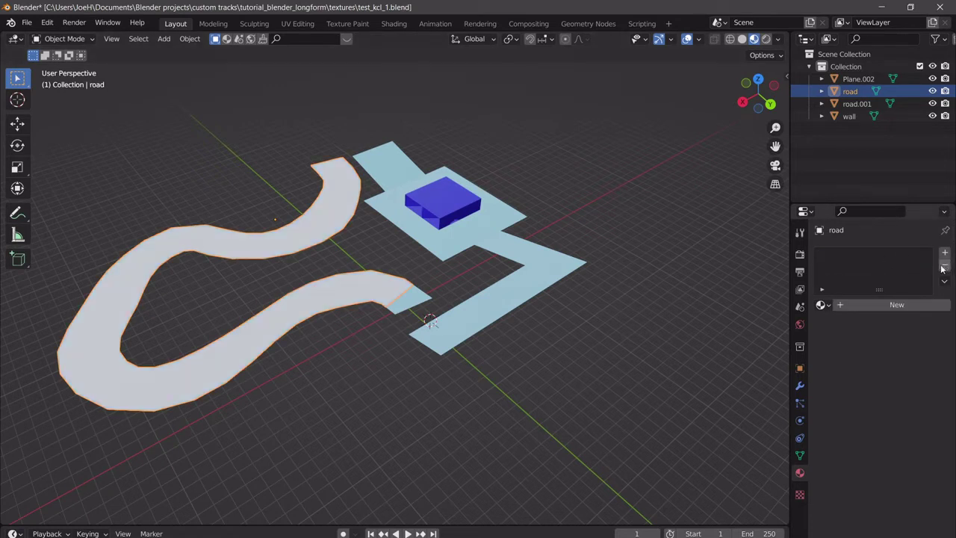
{"action": "left_click", "coordinate": [420, 290], "text": "shift"}
{"action": "key", "text": "ctrl+l"}
{"action": "left_click", "coordinate": [421, 291]}
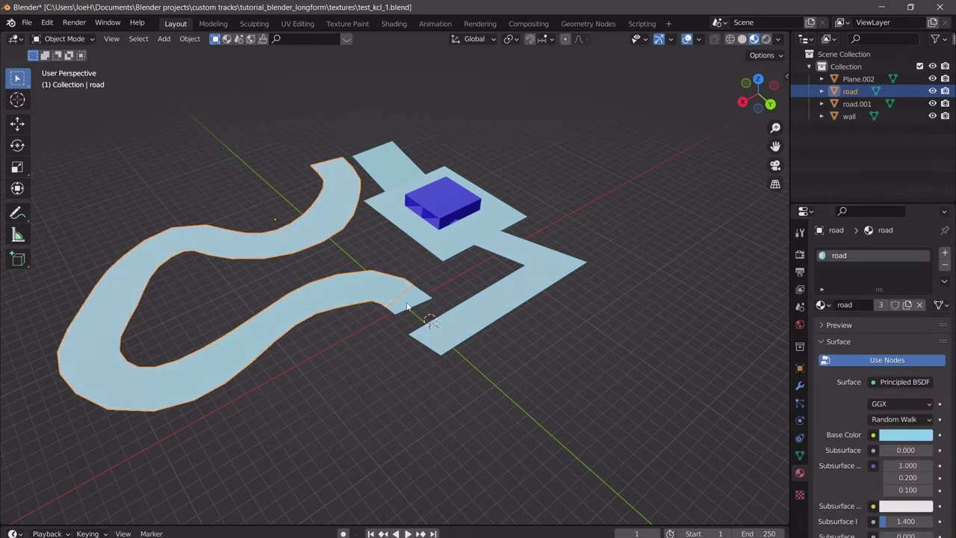
- Add a second material slot to the separated end piece with a new material named jump
{"action": "left_click", "coordinate": [420, 292]}
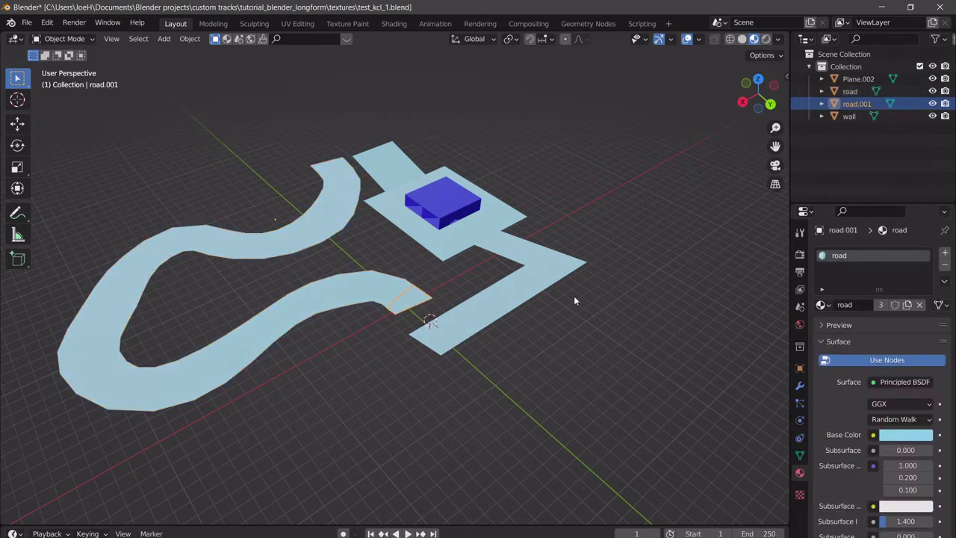
{"action": "left_click", "coordinate": [944, 253]}
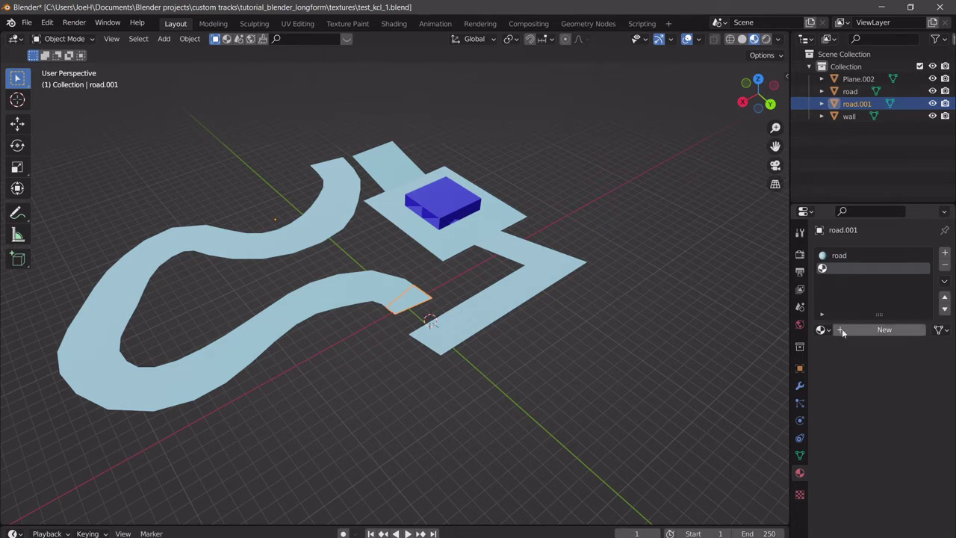
{"action": "left_click", "coordinate": [884, 332]}
{"action": "double_click", "coordinate": [861, 329]}
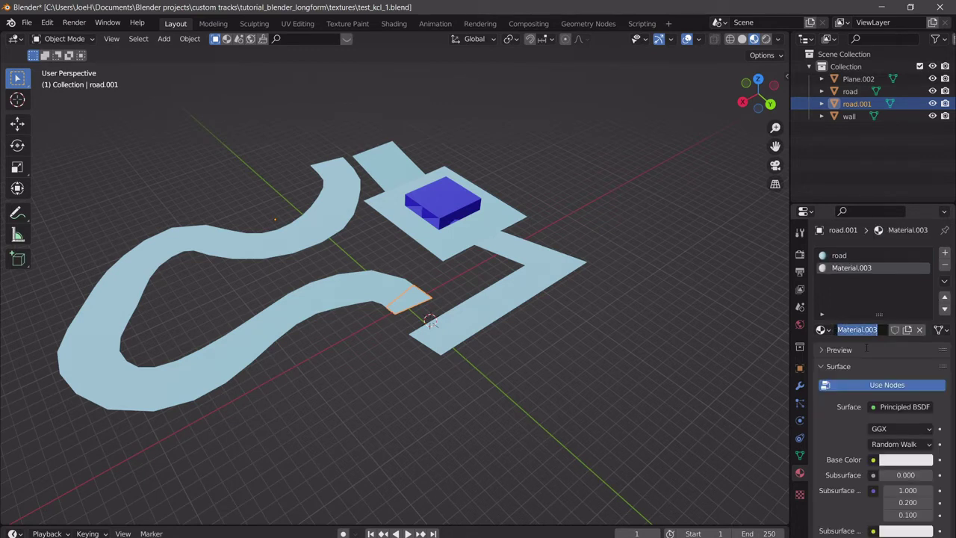
{"action": "type", "text": "jump"}
{"action": "key", "text": "Return"}
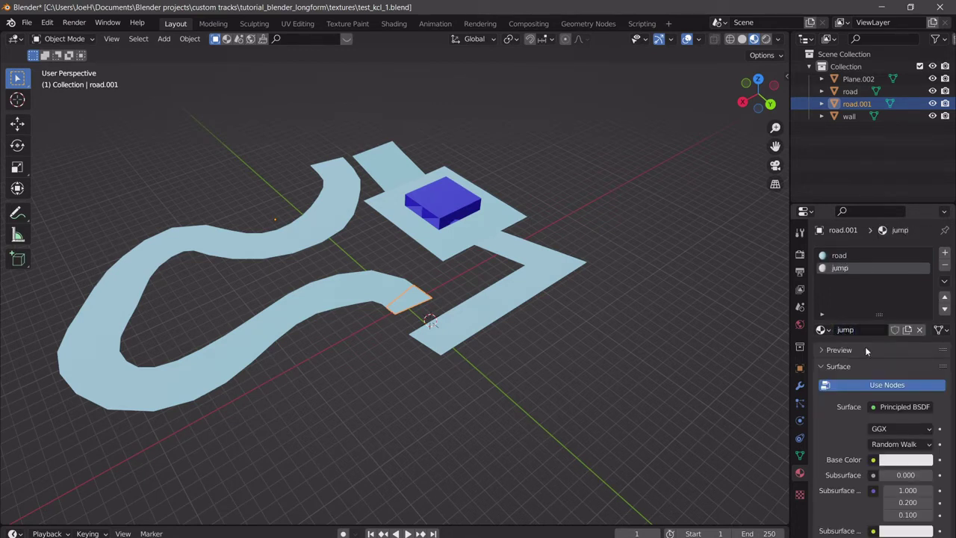
- Set the jump material's base color to a saturated purple
{"action": "left_click", "coordinate": [886, 459]}
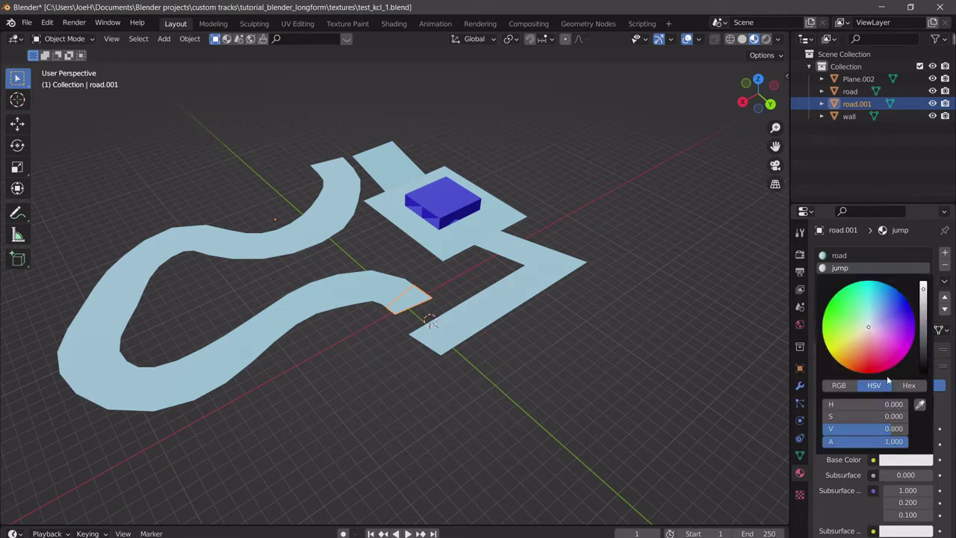
{"action": "left_click", "coordinate": [878, 333]}
{"action": "left_click_drag", "start_coordinate": [867, 416], "coordinate": [896, 416]}
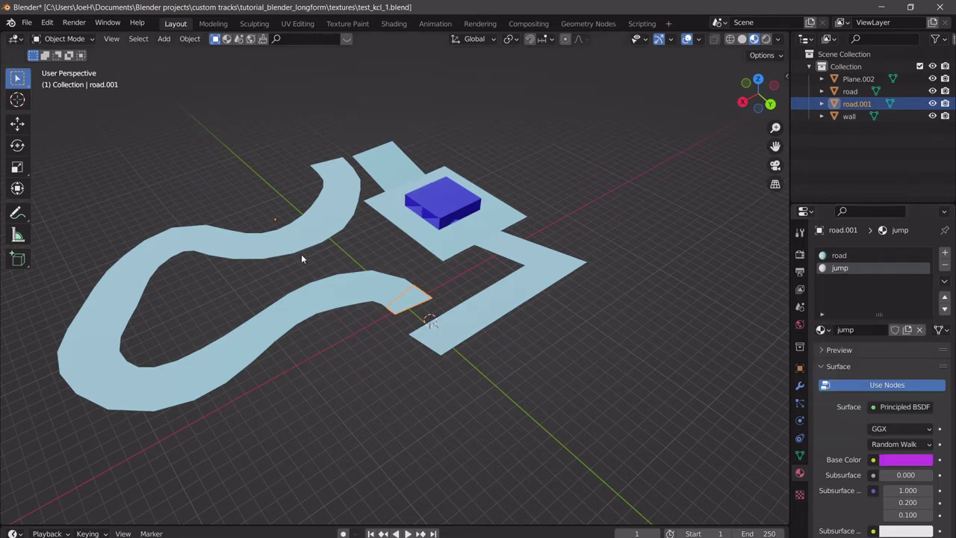
- Try assigning the jump material to the end piece's face in Edit Mode, and return to Object Mode
{"action": "scroll", "coordinate": [380, 299], "scroll_direction": "up", "scroll_amount": 3}
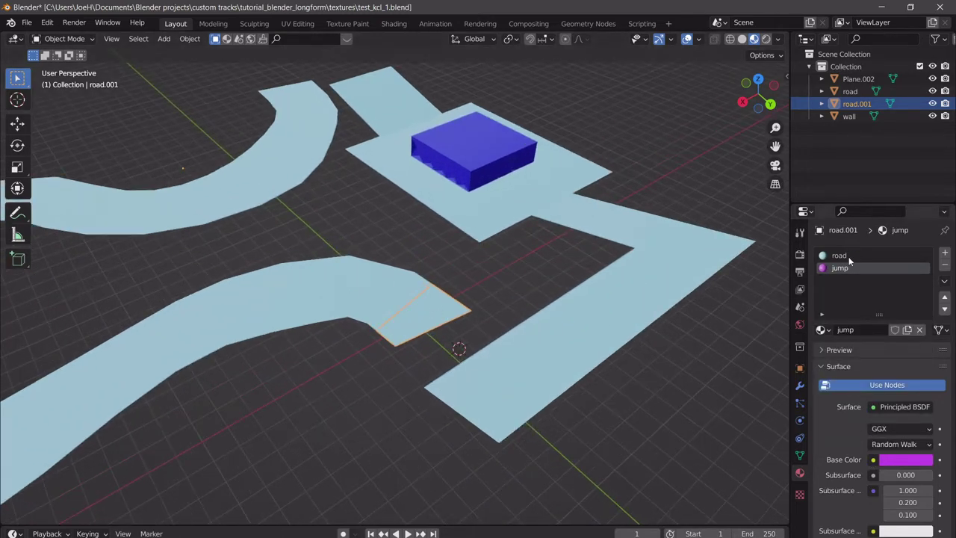
{"action": "key", "text": "Tab"}
{"action": "left_click", "coordinate": [415, 313]}
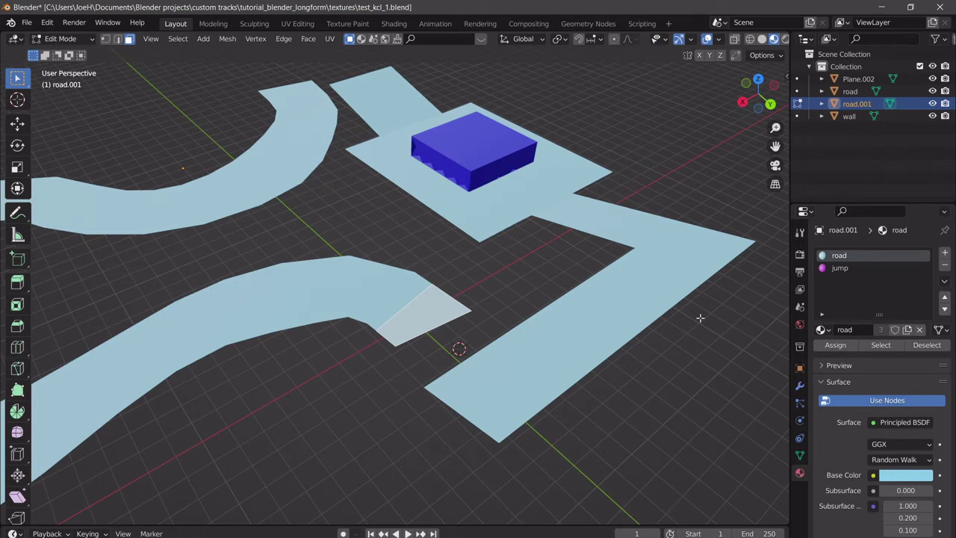
{"action": "left_click", "coordinate": [848, 272]}
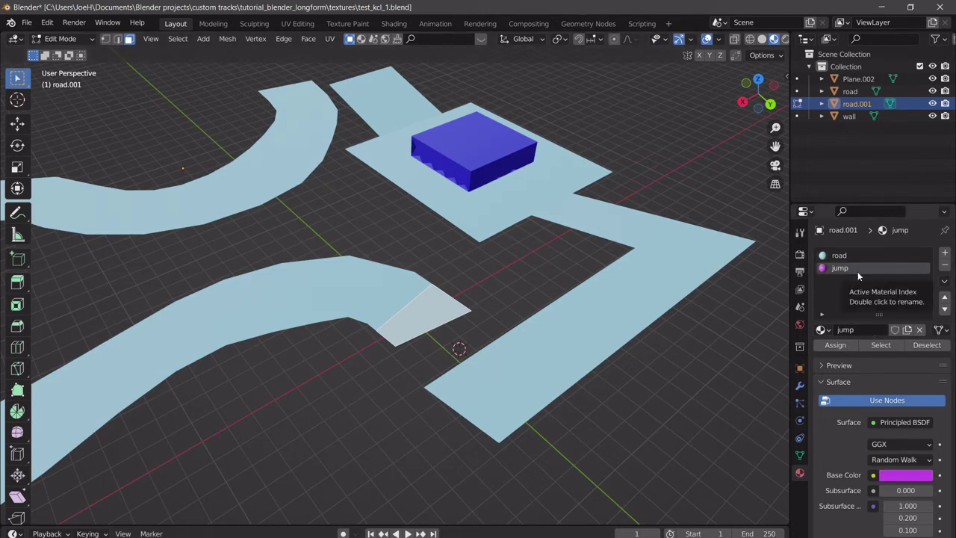
{"action": "left_click", "coordinate": [829, 346]}
{"action": "scroll", "coordinate": [597, 318], "scroll_direction": "down", "scroll_amount": 2}
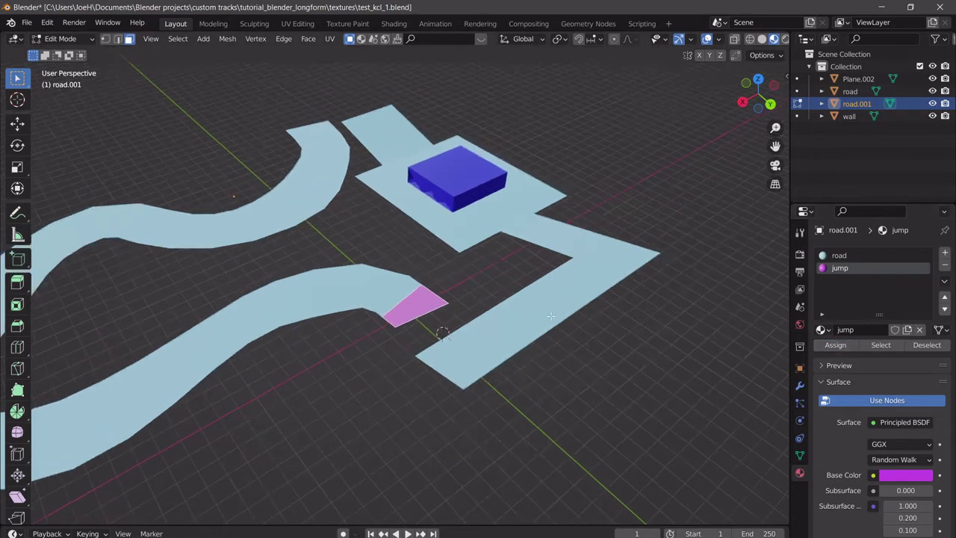
{"action": "key", "text": "Tab"}
{"action": "key", "text": "Tab"}
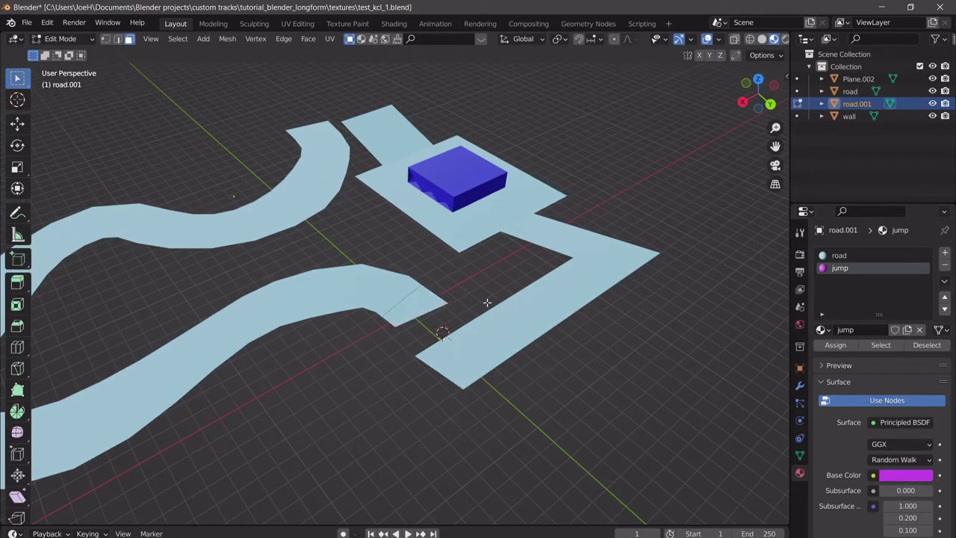
{"action": "key", "text": "Tab"}
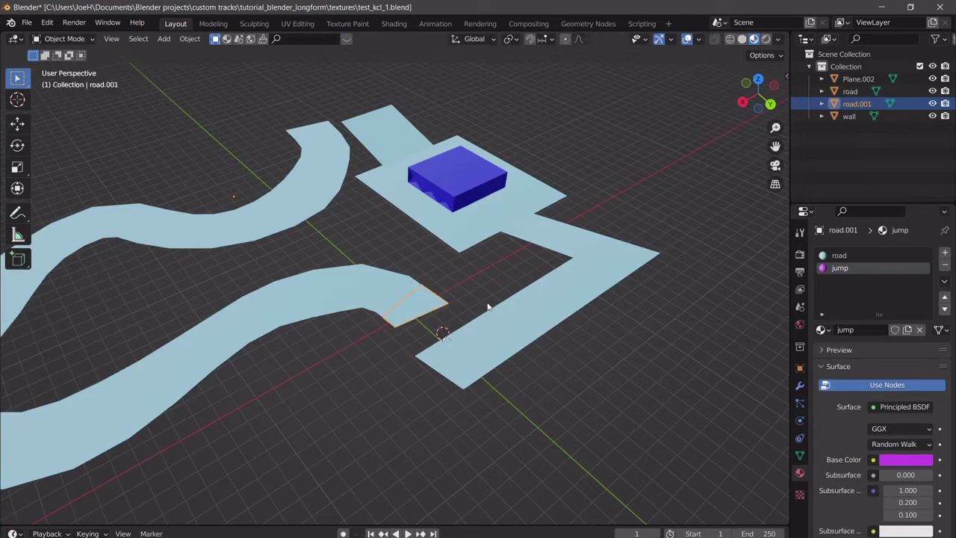
- Remove the road material slot from the end piece so that only jump is left, and save the file
{"action": "left_click", "coordinate": [903, 257]}
{"action": "scroll", "coordinate": [515, 269], "scroll_direction": "down", "scroll_amount": 4}
{"action": "scroll", "coordinate": [515, 269], "scroll_direction": "up", "scroll_amount": 4}
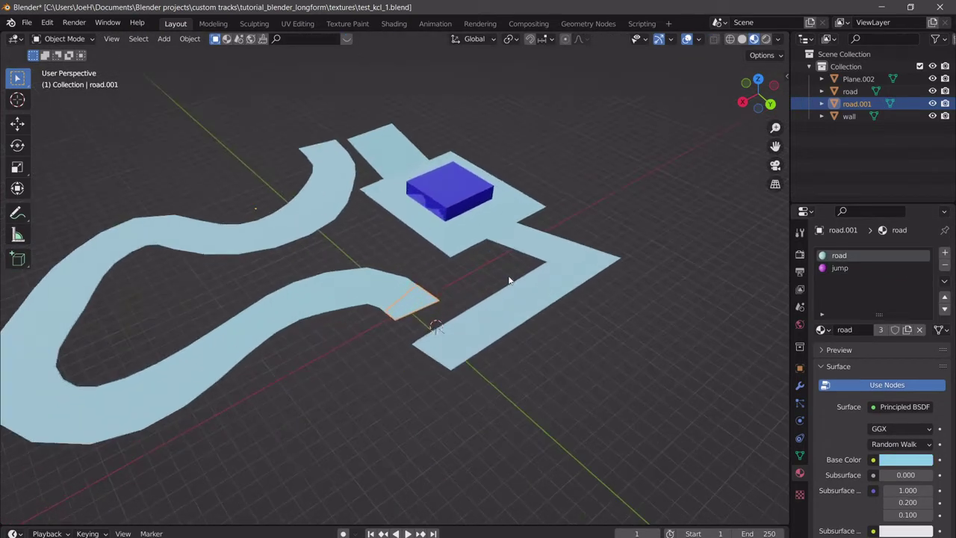
{"action": "scroll", "coordinate": [508, 278], "scroll_direction": "up", "scroll_amount": 1}
{"action": "scroll", "coordinate": [509, 278], "scroll_direction": "down", "scroll_amount": 1}
{"action": "scroll", "coordinate": [508, 278], "scroll_direction": "down", "scroll_amount": 1}
{"action": "scroll", "coordinate": [508, 278], "scroll_direction": "up", "scroll_amount": 2}
{"action": "scroll", "coordinate": [500, 284], "scroll_direction": "down", "scroll_amount": 1}
{"action": "scroll", "coordinate": [482, 273], "scroll_direction": "up", "scroll_amount": 5}
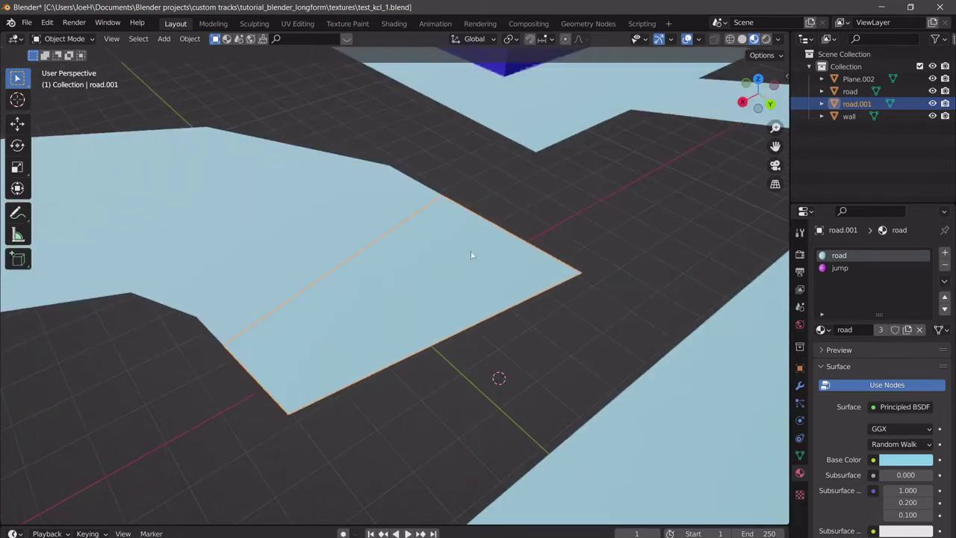
{"action": "scroll", "coordinate": [415, 296], "scroll_direction": "down", "scroll_amount": 5}
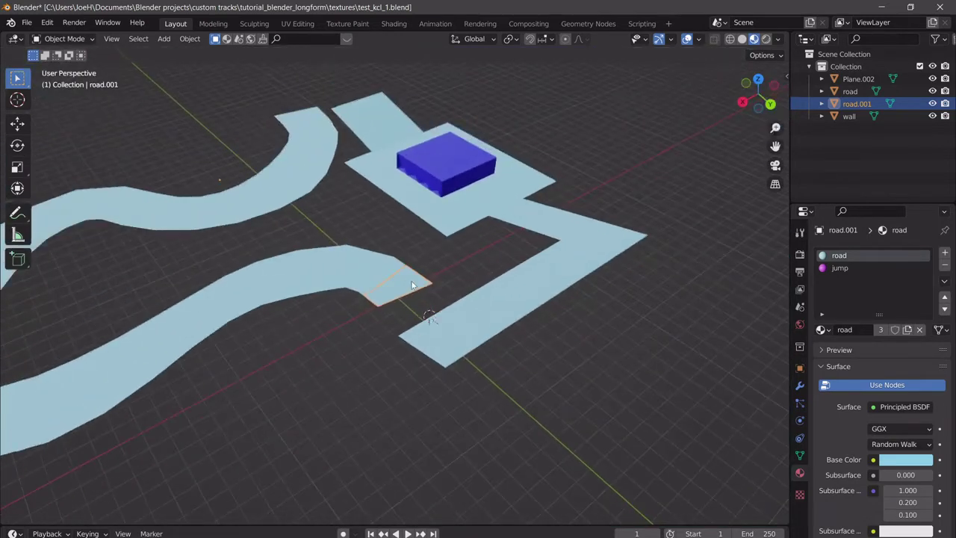
{"action": "scroll", "coordinate": [448, 284], "scroll_direction": "down", "scroll_amount": 1}
{"action": "left_click", "coordinate": [945, 265]}
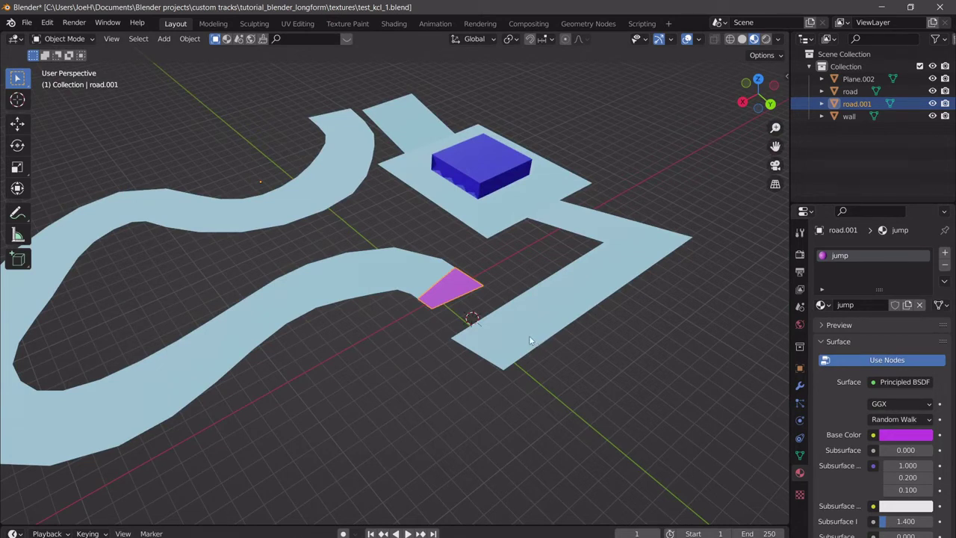
{"action": "key", "text": "ctrl+s"}
- Try joining the L-shaped ground strip with the curved road, undo the join and select each one separately
{"action": "left_click", "coordinate": [601, 283]}
{"action": "left_click", "coordinate": [328, 281], "text": "shift"}
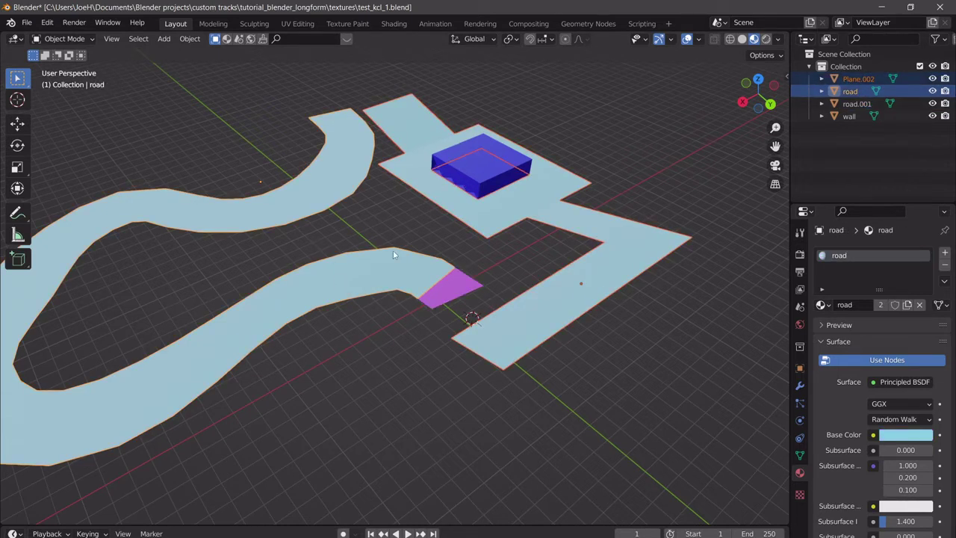
{"action": "key", "text": "ctrl+j"}
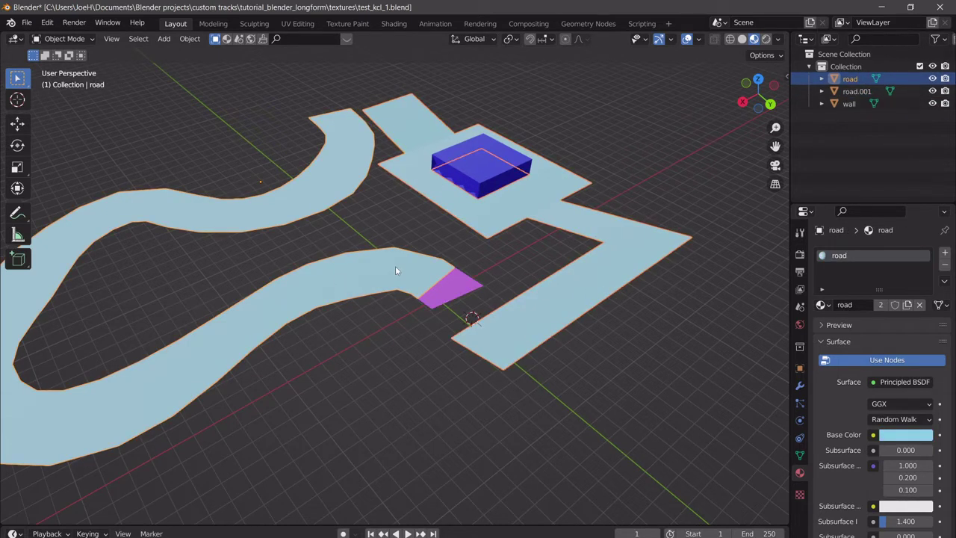
{"action": "key", "text": "ctrl+z"}
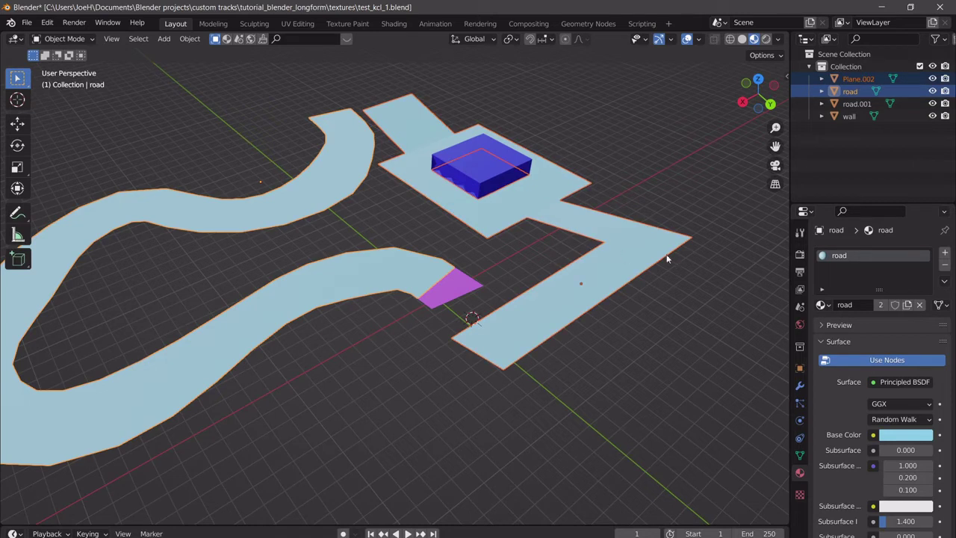
{"action": "left_click", "coordinate": [637, 259]}
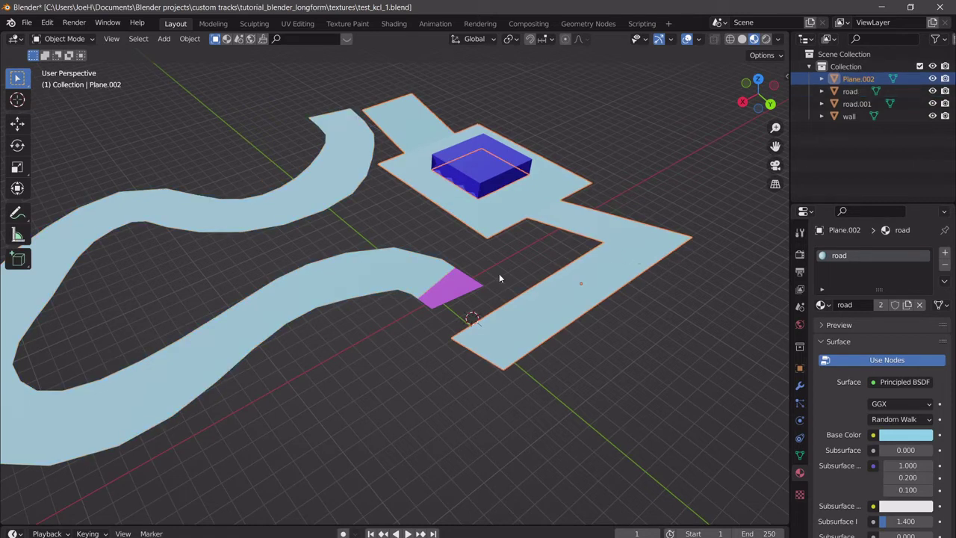
{"action": "left_click", "coordinate": [301, 283]}
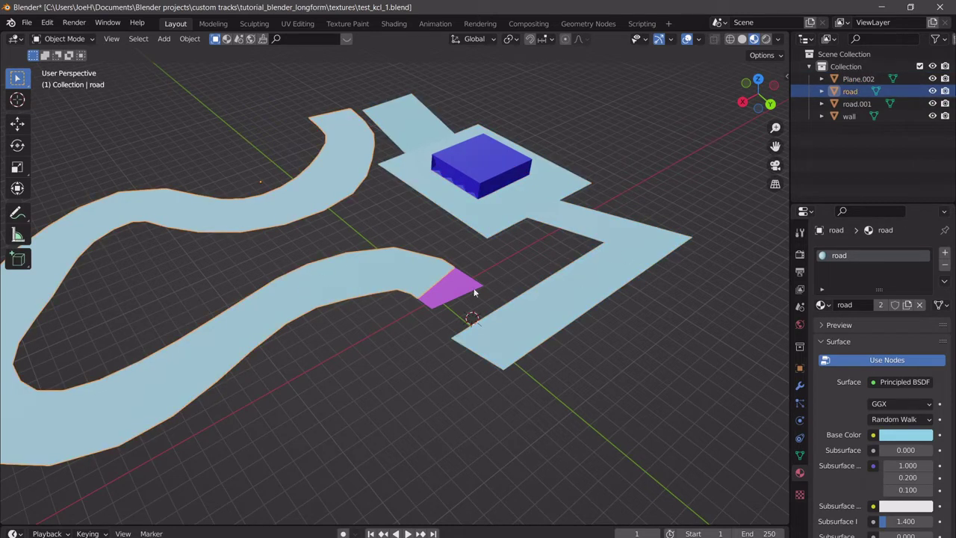
- Join the L-shaped ground strip into the curved road object and check that both parts move together
{"action": "left_click", "coordinate": [588, 287]}
{"action": "left_click", "coordinate": [356, 269], "text": "shift"}
{"action": "key", "text": "ctrl+j"}
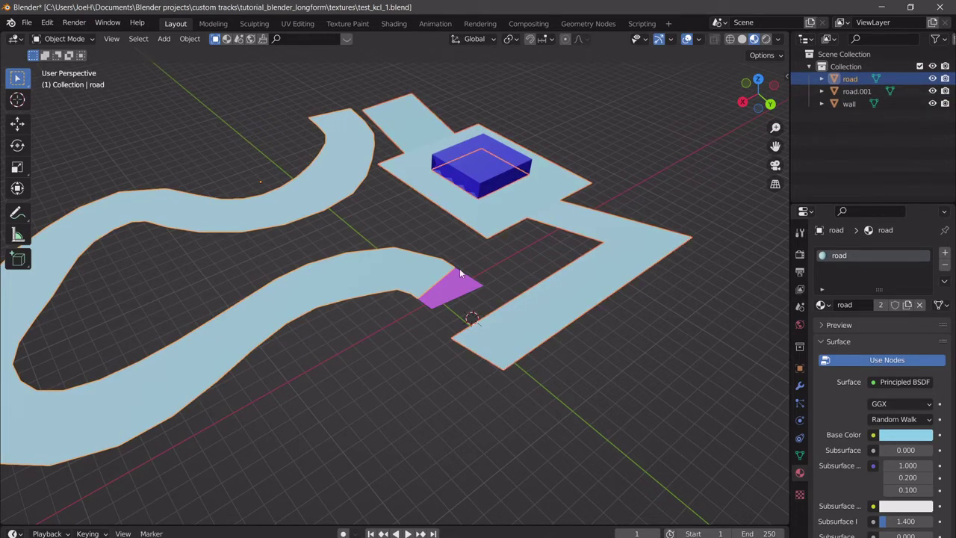
{"action": "key", "text": "g"}
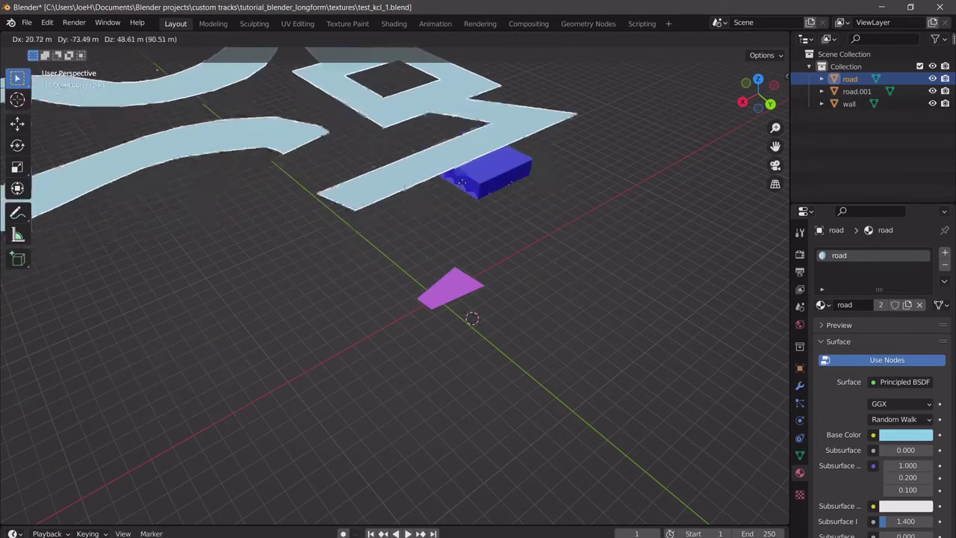
{"action": "left_click", "coordinate": [514, 222]}
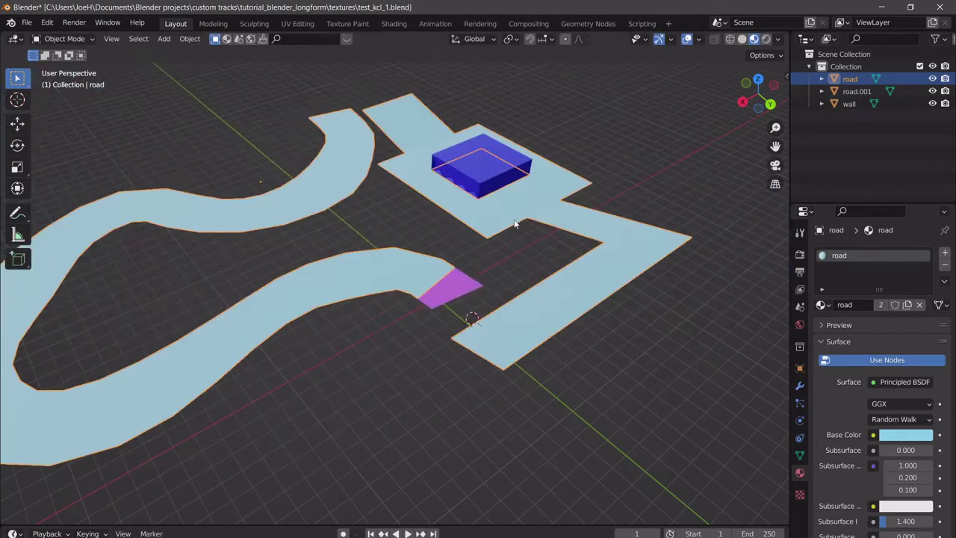
{"action": "middle_click_drag", "start_coordinate": [538, 260], "coordinate": [548, 288]}
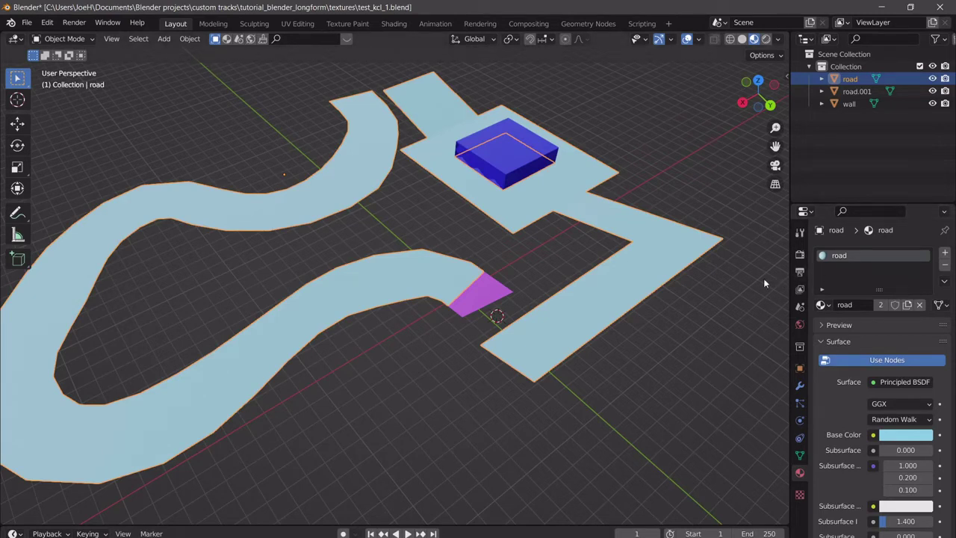
- Select the purple end piece, the wall block and the road in turn to compare their object and material names
{"action": "left_click", "coordinate": [479, 292]}
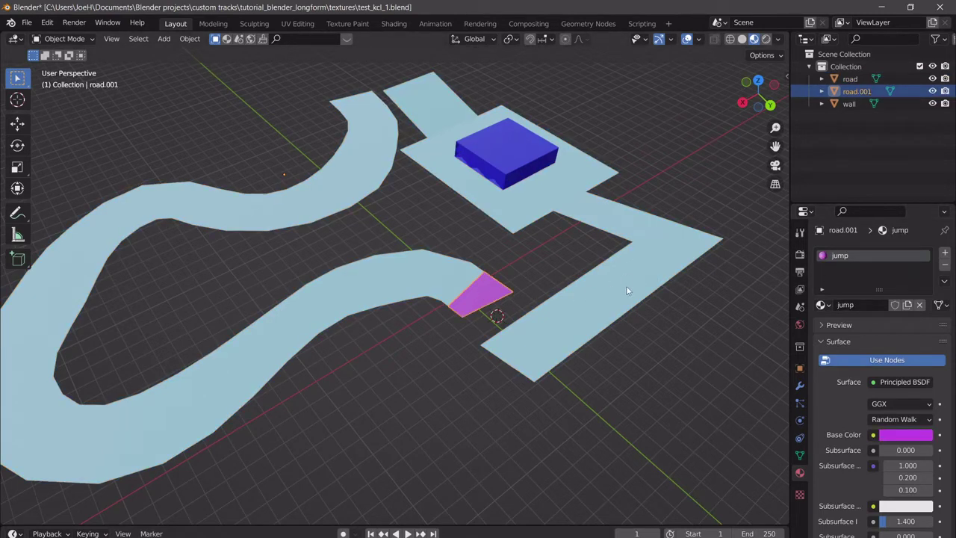
{"action": "left_click", "coordinate": [532, 170]}
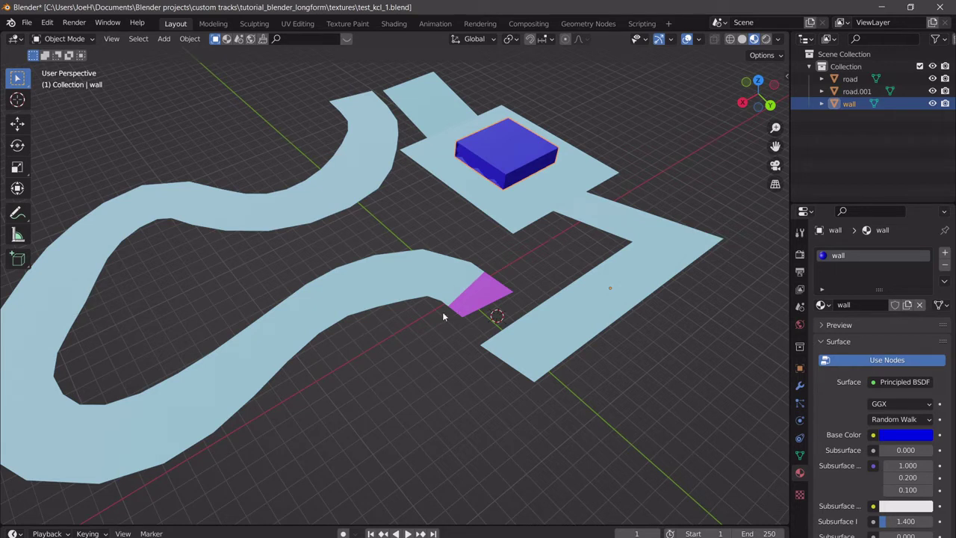
{"action": "left_click", "coordinate": [420, 277]}
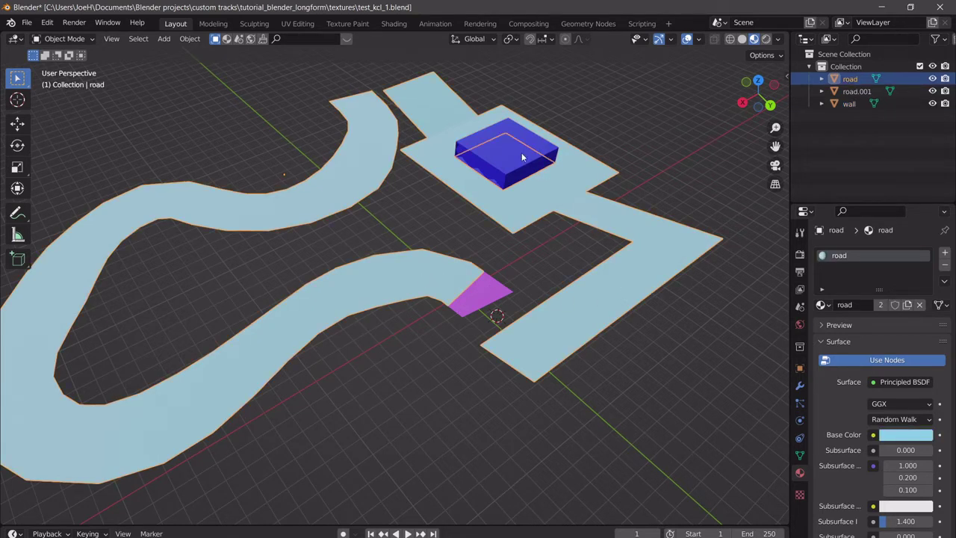
{"action": "left_click", "coordinate": [521, 156]}
{"action": "left_click", "coordinate": [486, 306]}
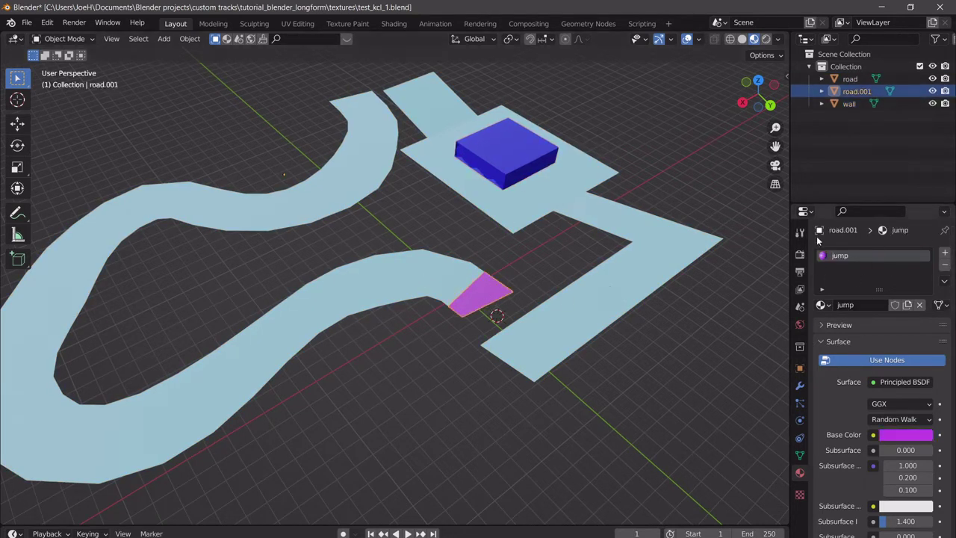
{"action": "left_click", "coordinate": [849, 103]}
{"action": "left_click", "coordinate": [852, 87]}
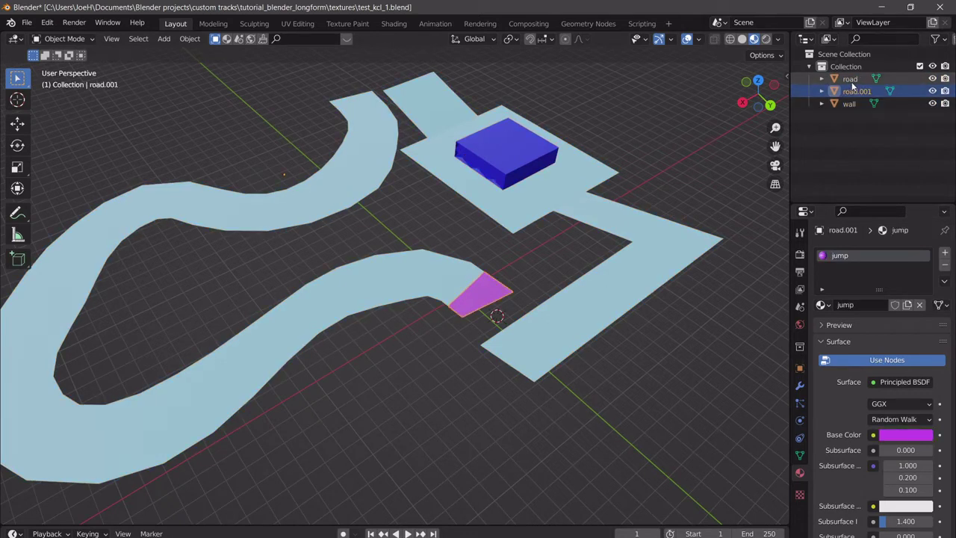
{"action": "left_click", "coordinate": [851, 81]}
{"action": "left_click", "coordinate": [858, 103]}
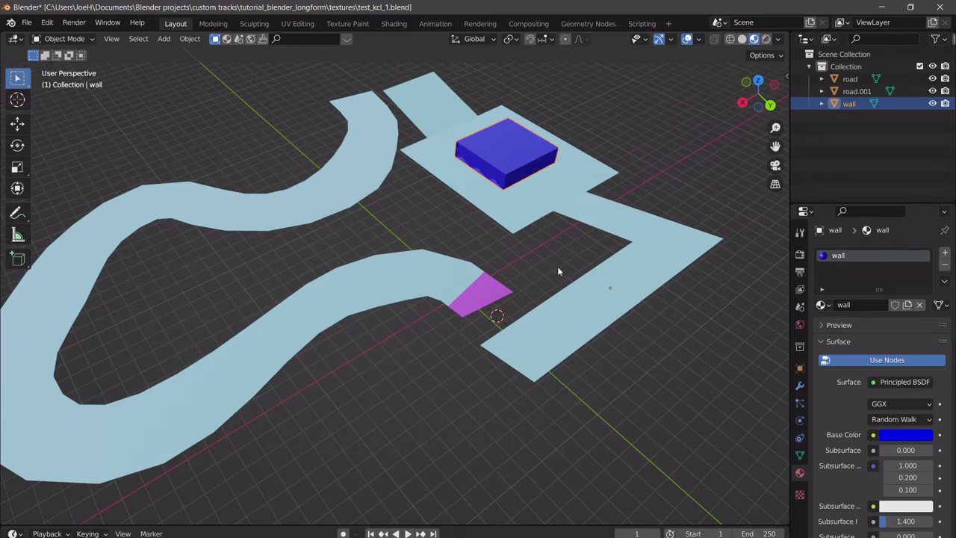
- Separate three adjoining faces of the curved road near the purple end piece into their own object and select it in Object Mode
{"action": "left_click", "coordinate": [357, 287]}
{"action": "key", "text": "Tab"}
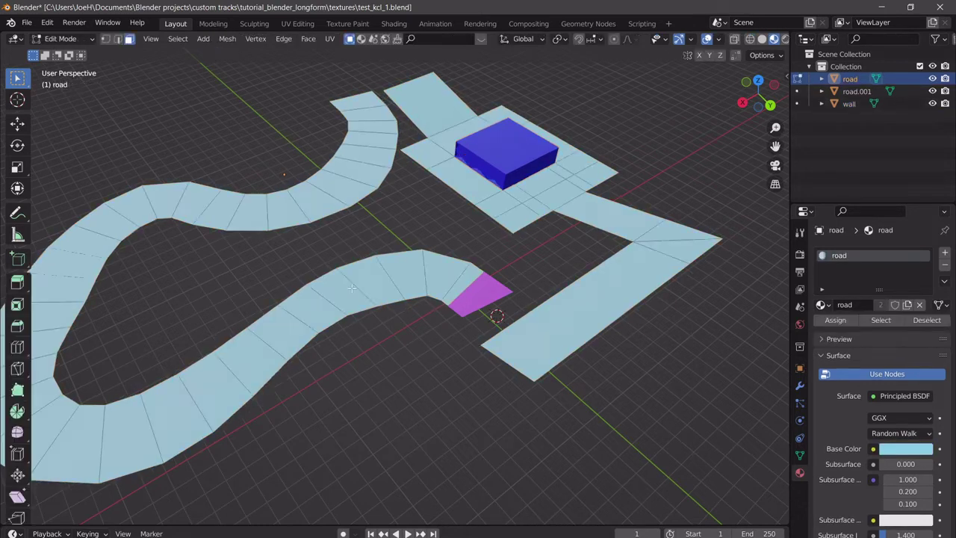
{"action": "left_click", "coordinate": [355, 290]}
{"action": "left_click", "coordinate": [323, 309], "text": "shift"}
{"action": "left_click", "coordinate": [280, 332], "text": "shift"}
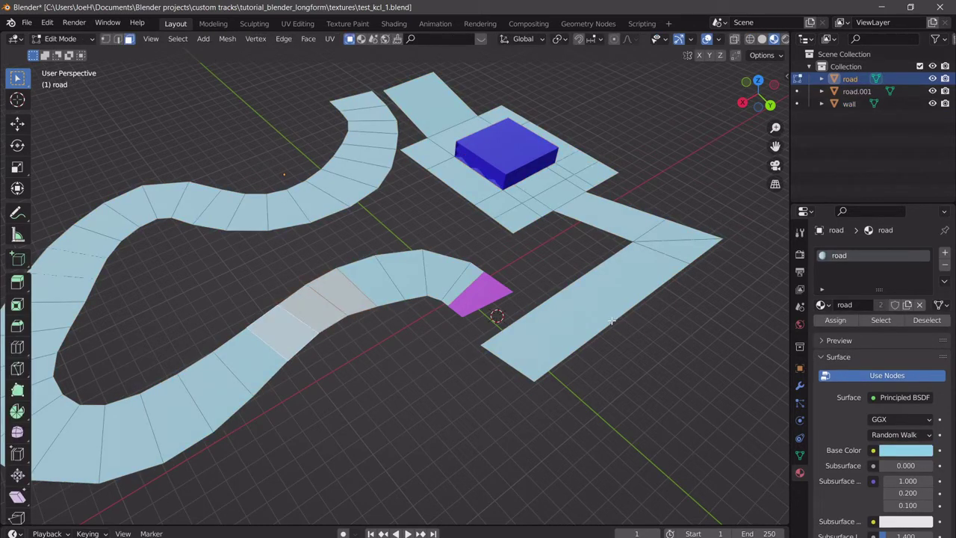
{"action": "key", "text": "p"}
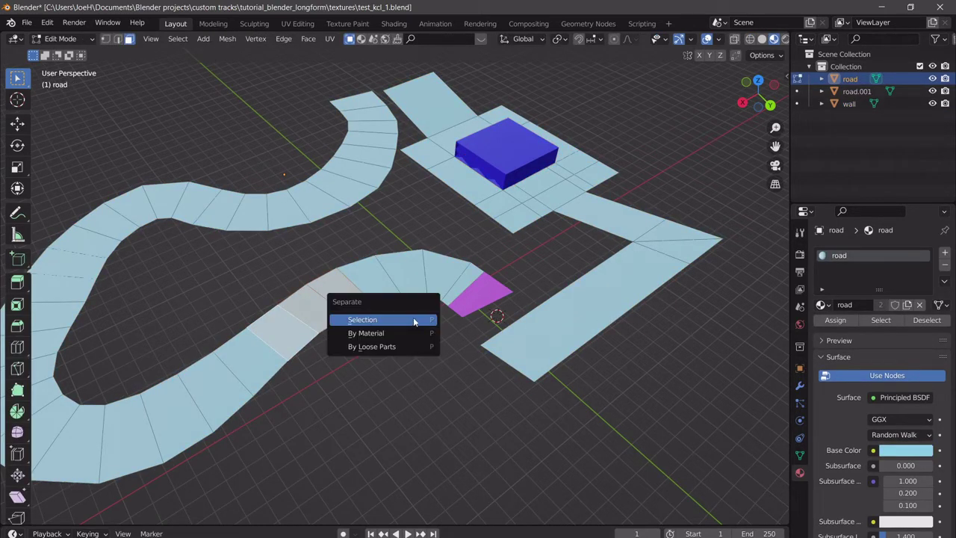
{"action": "left_click", "coordinate": [413, 320]}
{"action": "key", "text": "Tab"}
{"action": "left_click", "coordinate": [356, 314]}
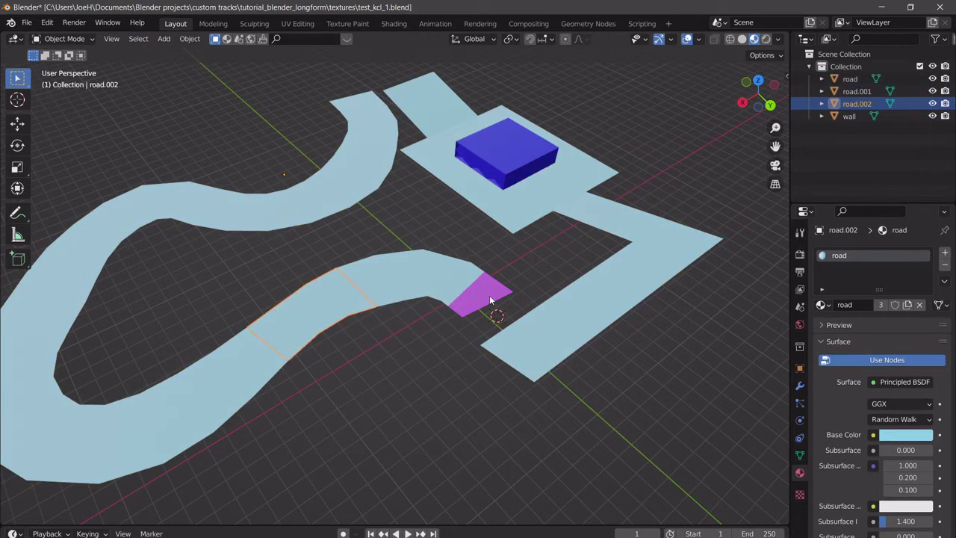
- Give the separated road section a bright green material named jump pad and remove its road material slot
{"action": "left_click", "coordinate": [946, 252]}
{"action": "left_click", "coordinate": [864, 334]}
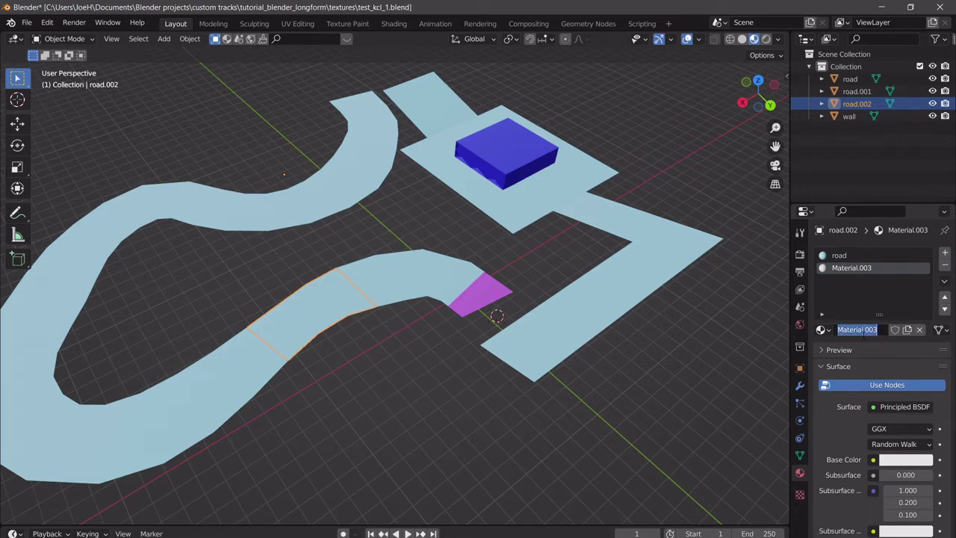
{"action": "type", "text": "jump pad"}
{"action": "key", "text": "Return"}
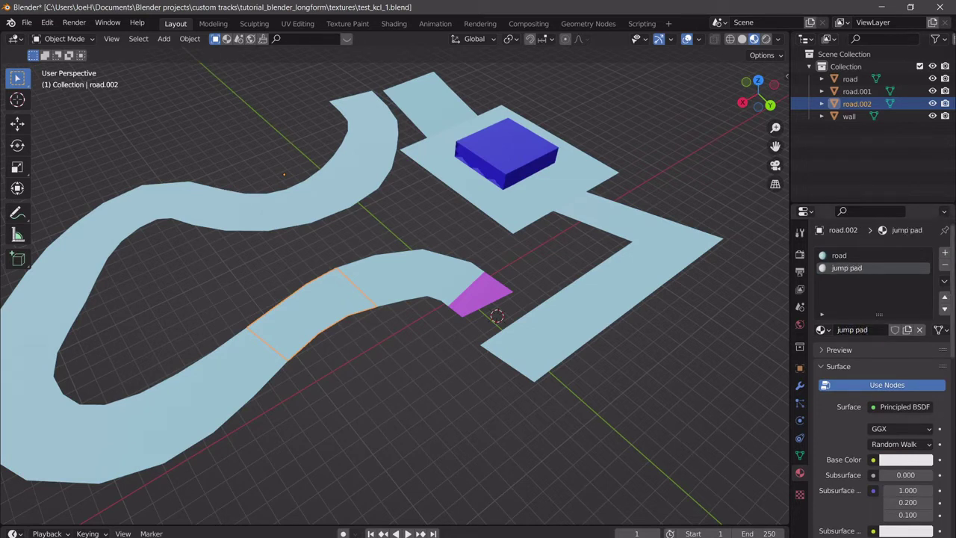
{"action": "left_click", "coordinate": [908, 461]}
{"action": "left_click", "coordinate": [826, 312]}
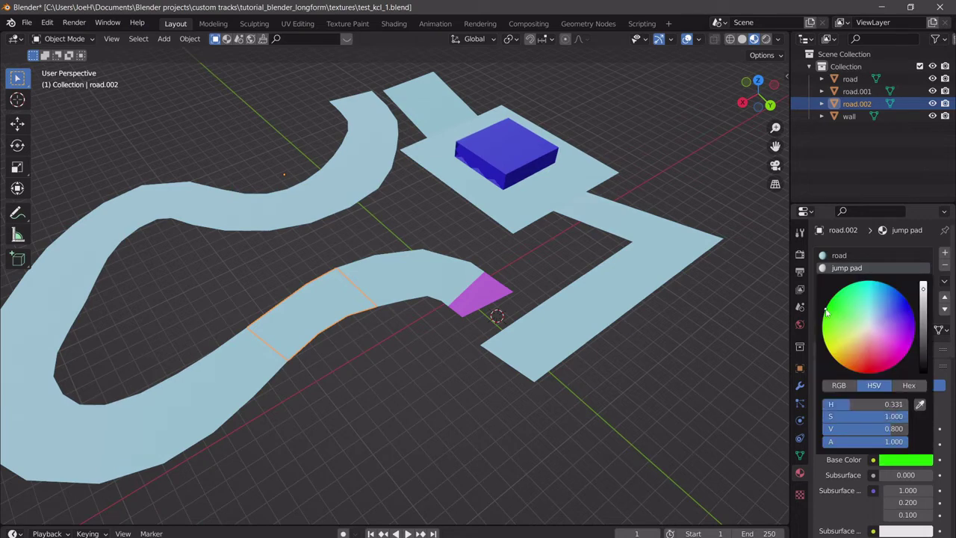
{"action": "left_click", "coordinate": [944, 265]}
{"action": "middle_click_drag", "start_coordinate": [449, 418], "coordinate": [500, 415]}
{"action": "scroll", "coordinate": [481, 391], "scroll_direction": "down", "scroll_amount": 1}
{"action": "scroll", "coordinate": [481, 391], "scroll_direction": "up", "scroll_amount": 2}
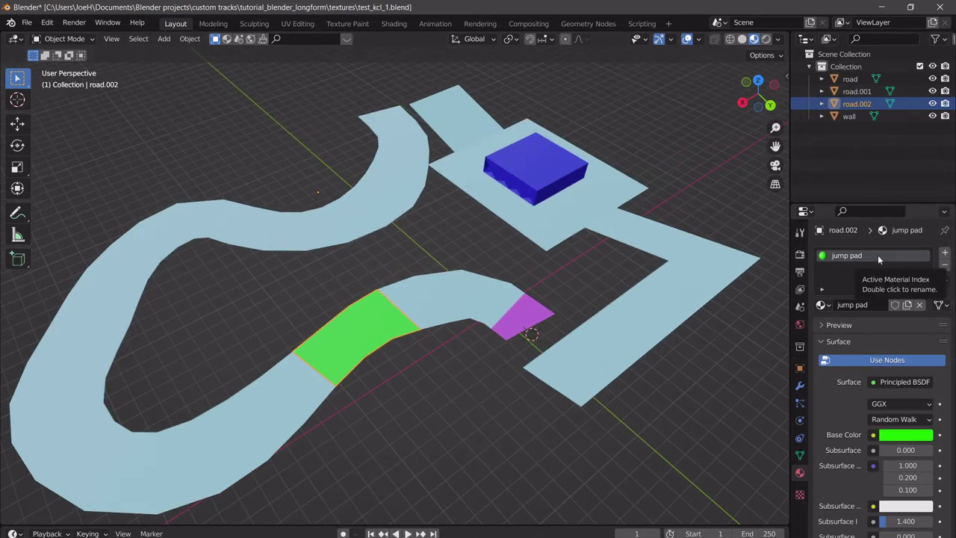
- Undo the jump pad material and the separation of the road section, and return to Object Mode
{"action": "key", "text": "ctrl+z"}
{"action": "key", "text": "ctrl+z"}
{"action": "key", "text": "ctrl+z"}
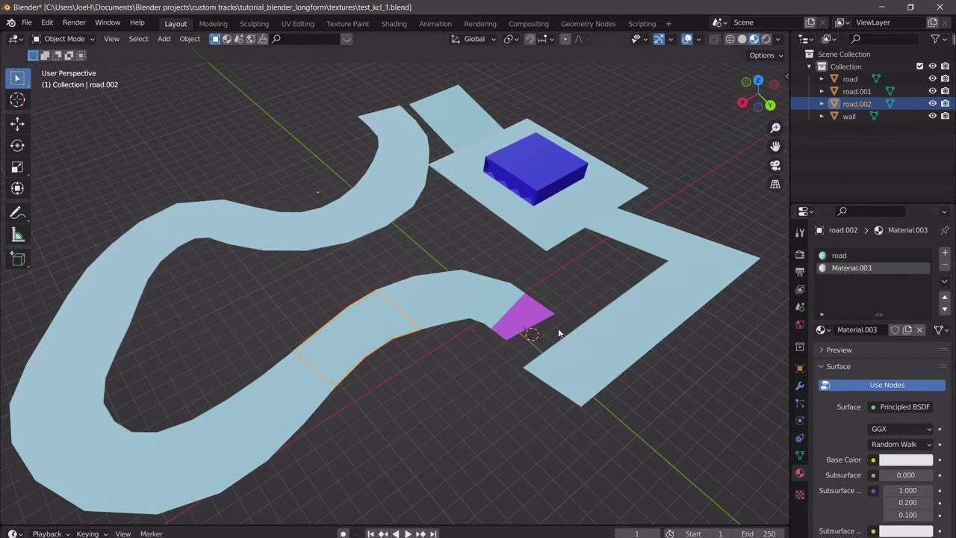
{"action": "key", "text": "ctrl+z"}
{"action": "key", "text": "ctrl+z"}
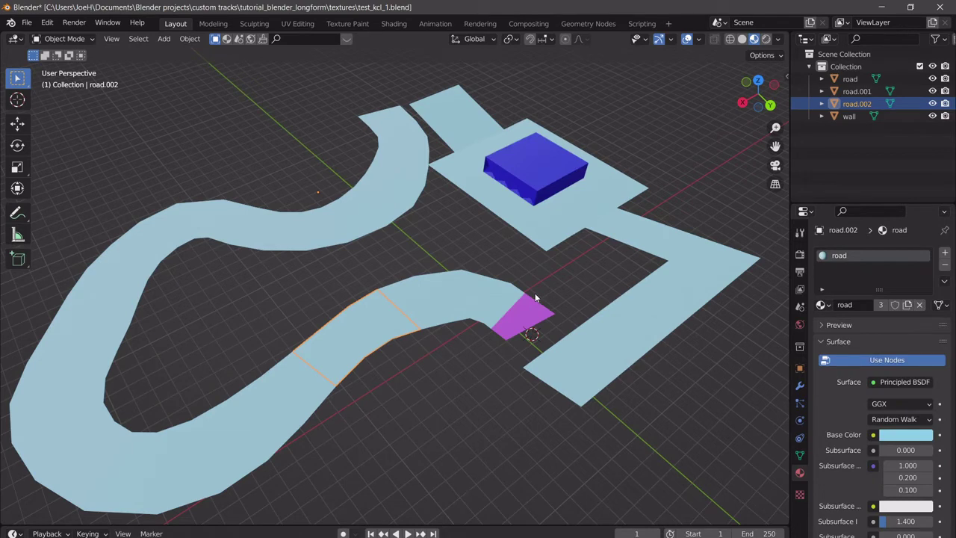
{"action": "key", "text": "ctrl+z"}
{"action": "key", "text": "ctrl+z"}
{"action": "key", "text": "ctrl+z"}
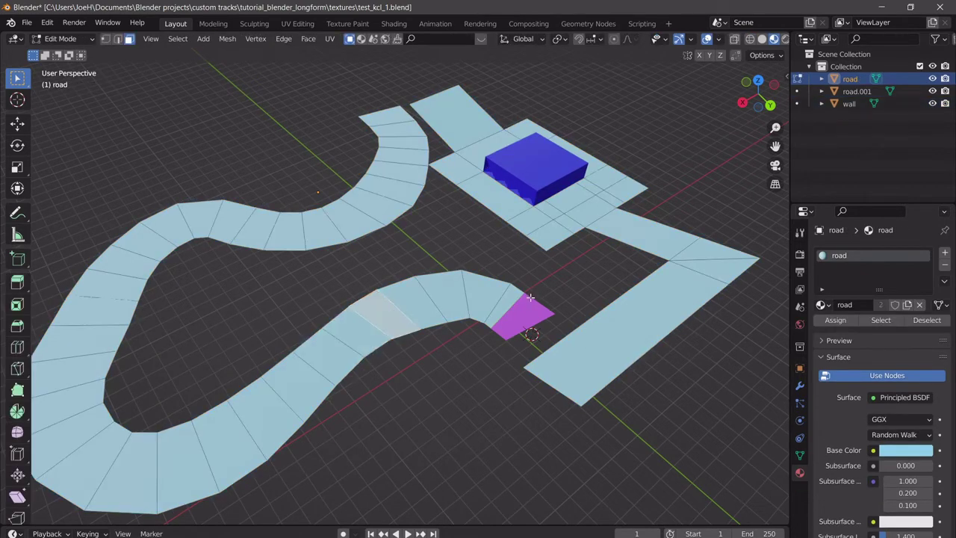
{"action": "key", "text": "Tab"}
{"action": "middle_click_drag", "start_coordinate": [530, 297], "coordinate": [550, 263]}
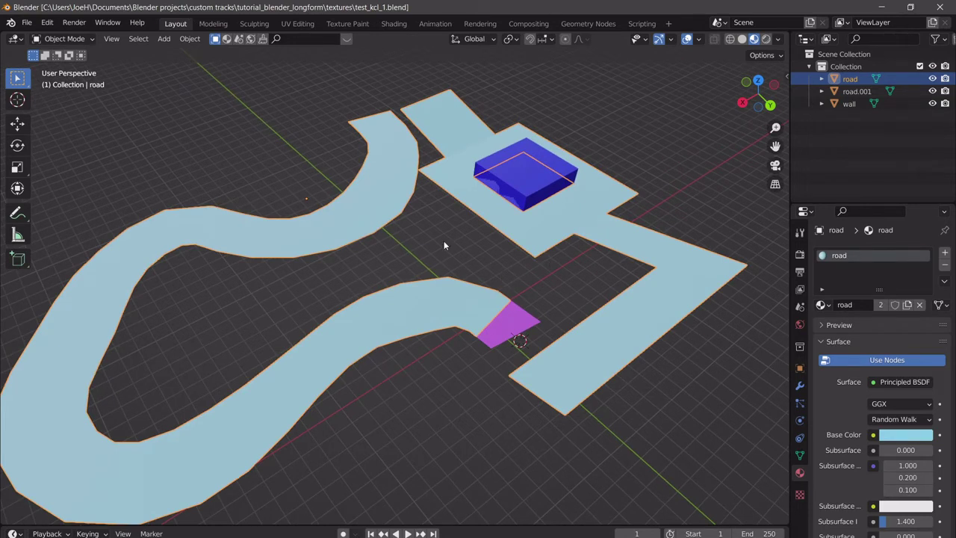
- Start an FBX export of the track, set its scale to 1.00 and keep the forward axis at -Z Forward
{"action": "left_click", "coordinate": [26, 23]}
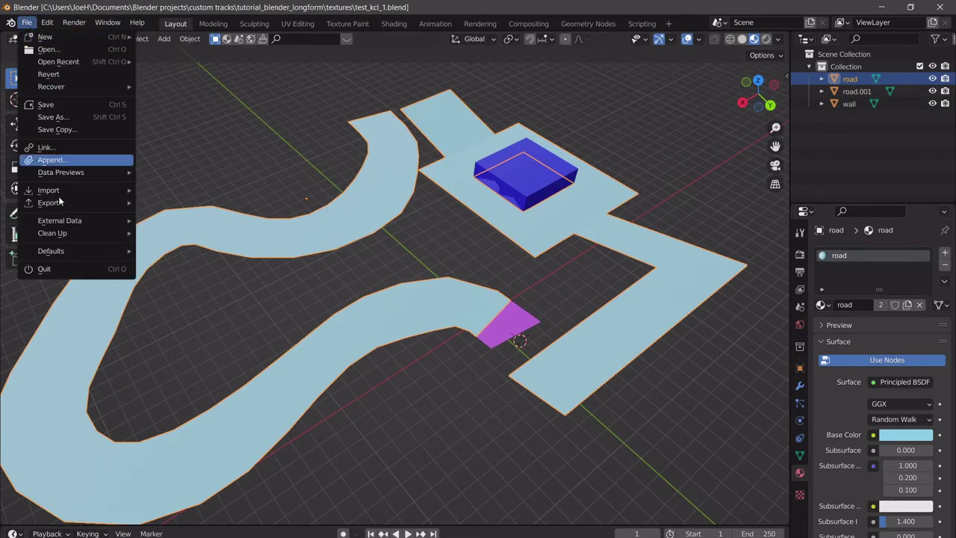
{"action": "mouse_move", "coordinate": [61, 203]}
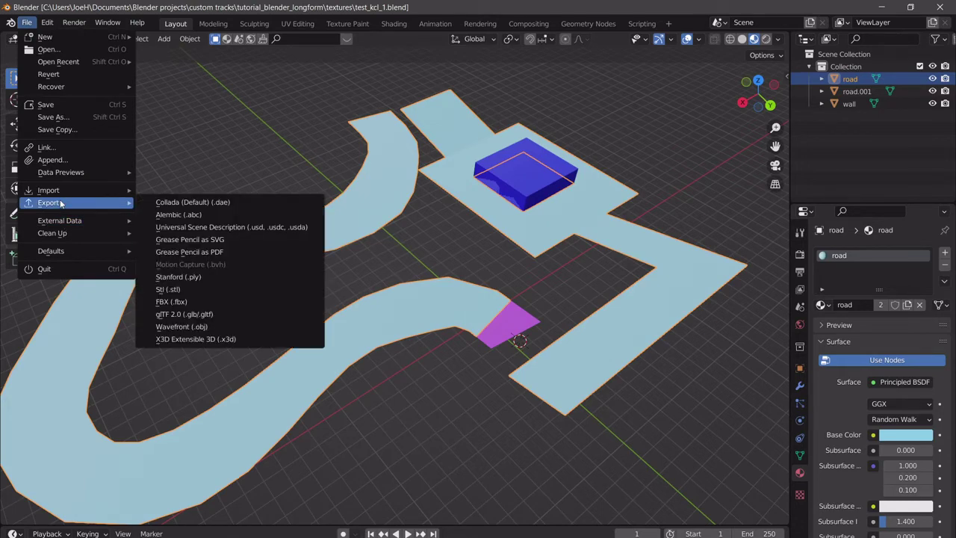
{"action": "left_click", "coordinate": [201, 298]}
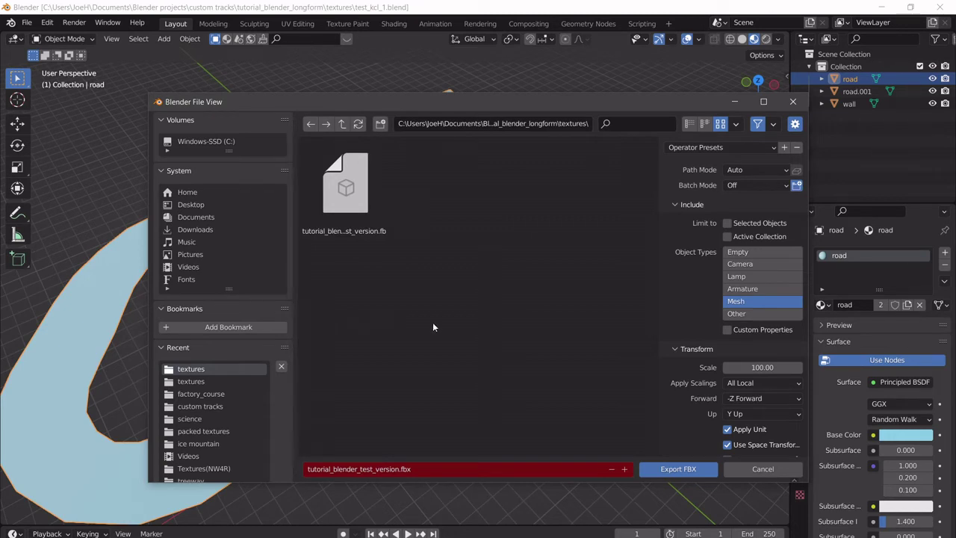
{"action": "left_click", "coordinate": [769, 367]}
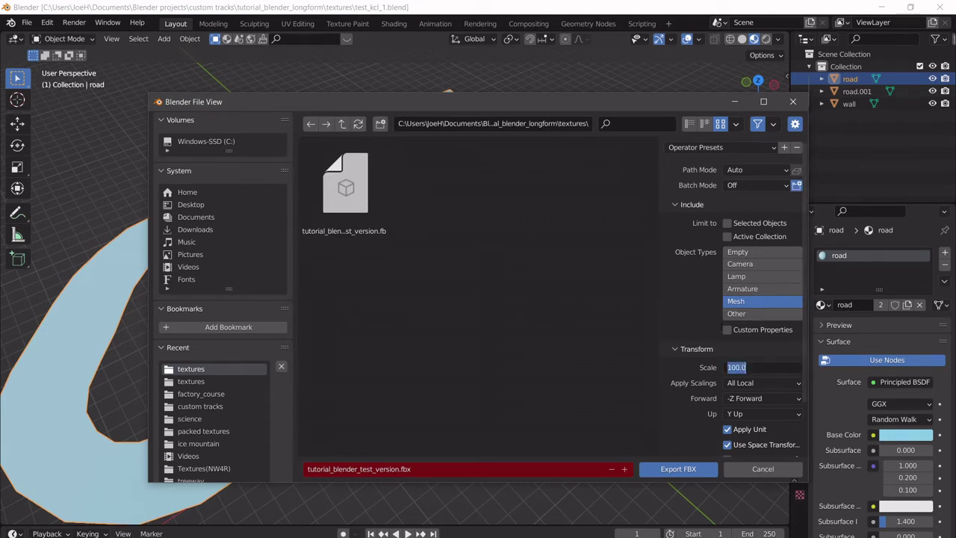
{"action": "type", "text": "1"}
{"action": "key", "text": "Return"}
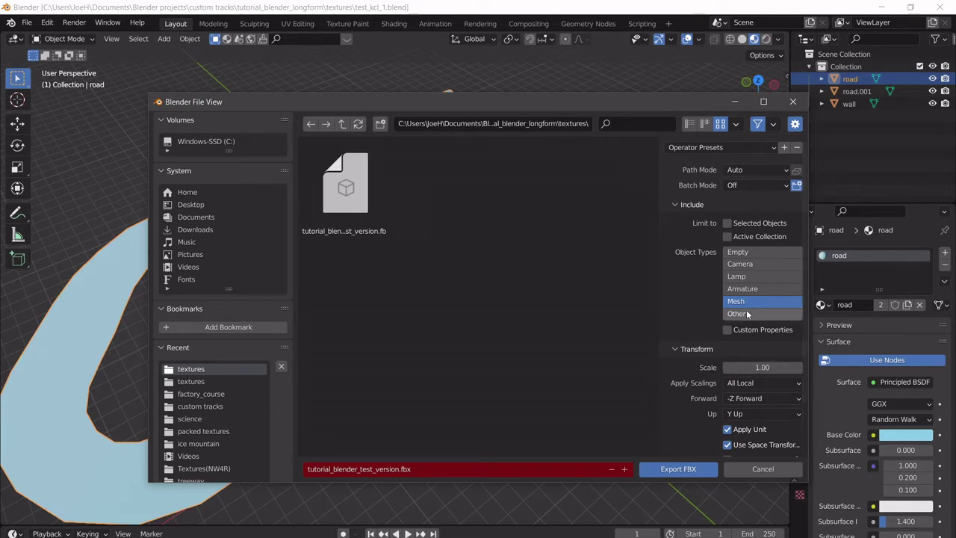
{"action": "scroll", "coordinate": [743, 224], "scroll_direction": "down", "scroll_amount": 3}
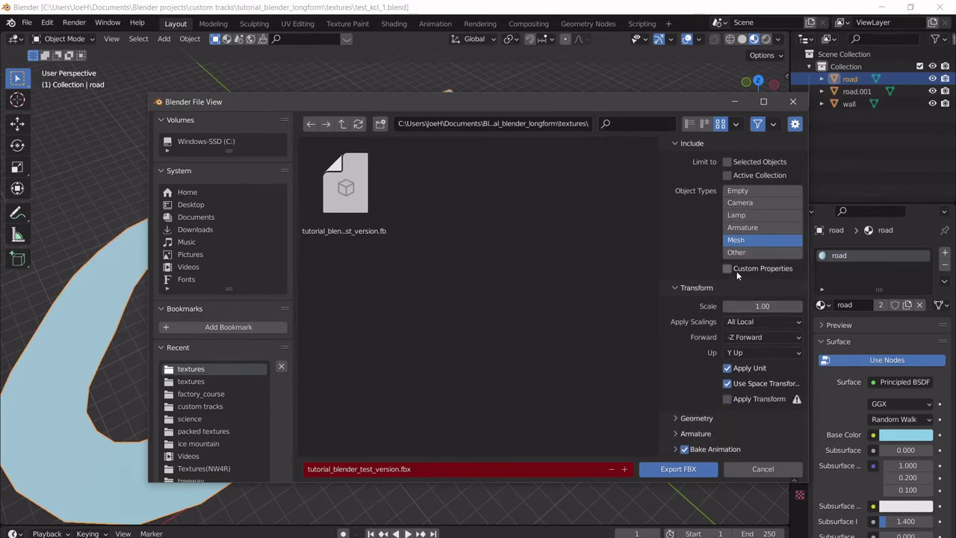
{"action": "left_click", "coordinate": [756, 337]}
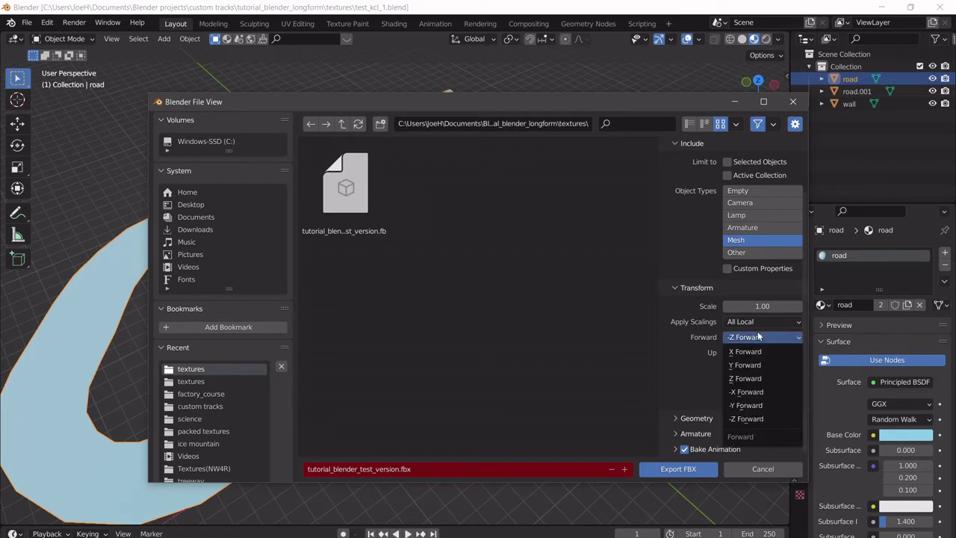
{"action": "left_click", "coordinate": [759, 338]}
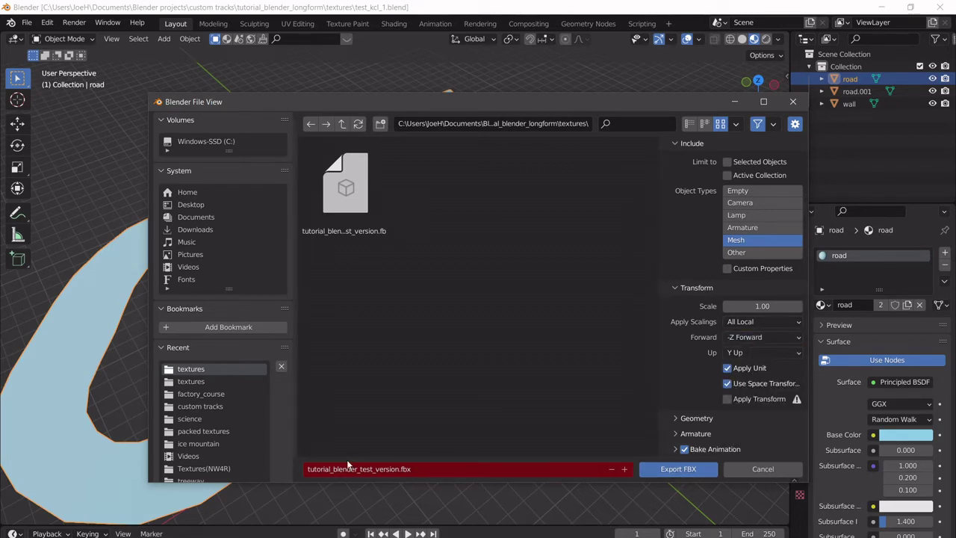
- Name the export file test_kcl_1 and export the FBX into the textures folder
{"action": "left_click", "coordinate": [394, 472]}
{"action": "type", "text": "test_ka"}
{"action": "key", "text": "BackSpace"}
{"action": "type", "text": "cl 1"}
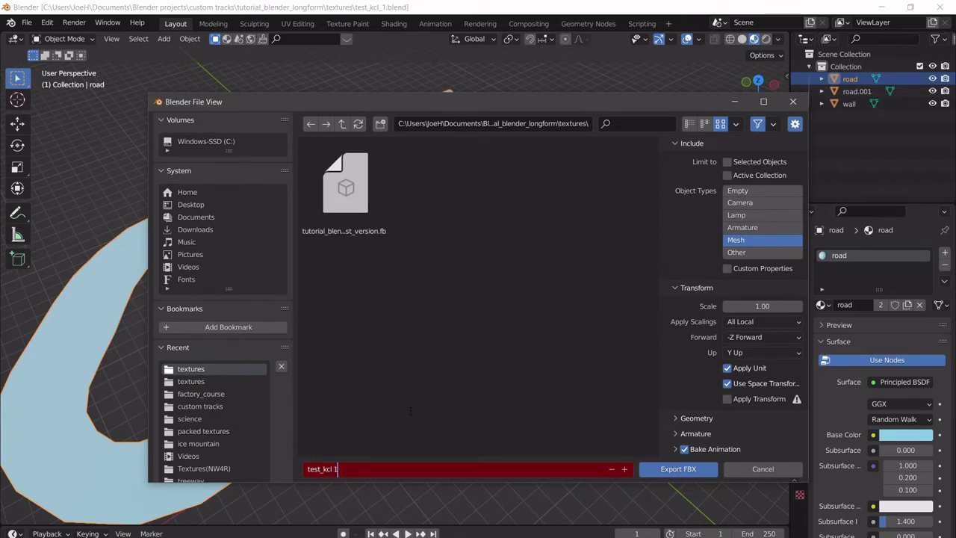
{"action": "key", "text": "BackSpace"}
{"action": "key", "text": "BackSpace"}
{"action": "type", "text": "_1"}
{"action": "key", "text": "Return"}
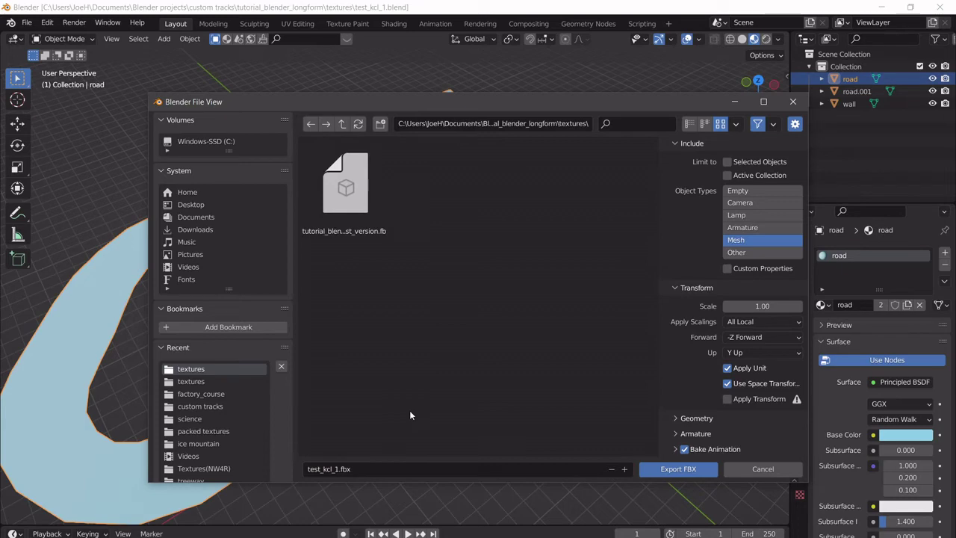
{"action": "left_click", "coordinate": [646, 470]}
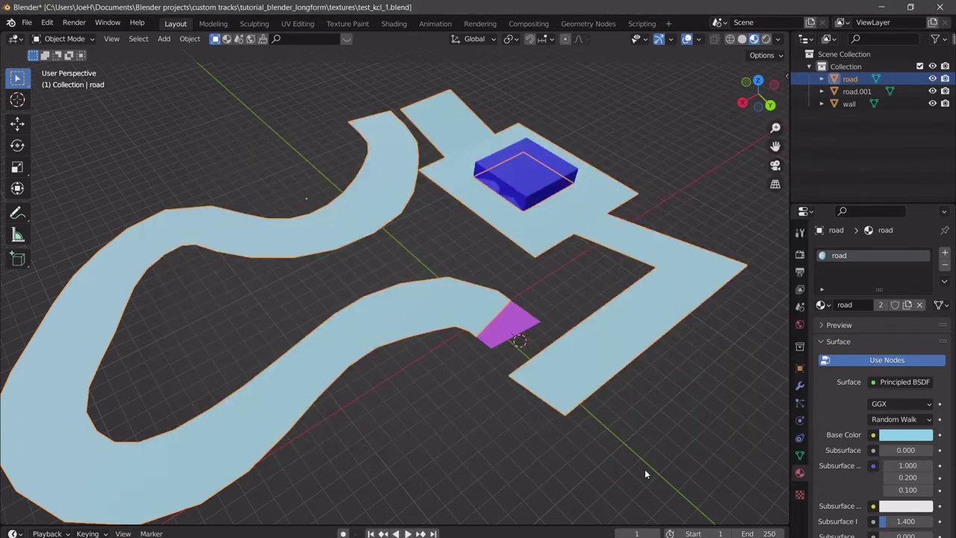
- Switch to FBX Converter 2013.3, clear the previous source files and add test_kcl_1.fbx as the source
{"action": "key", "text": "alt+Tab"}
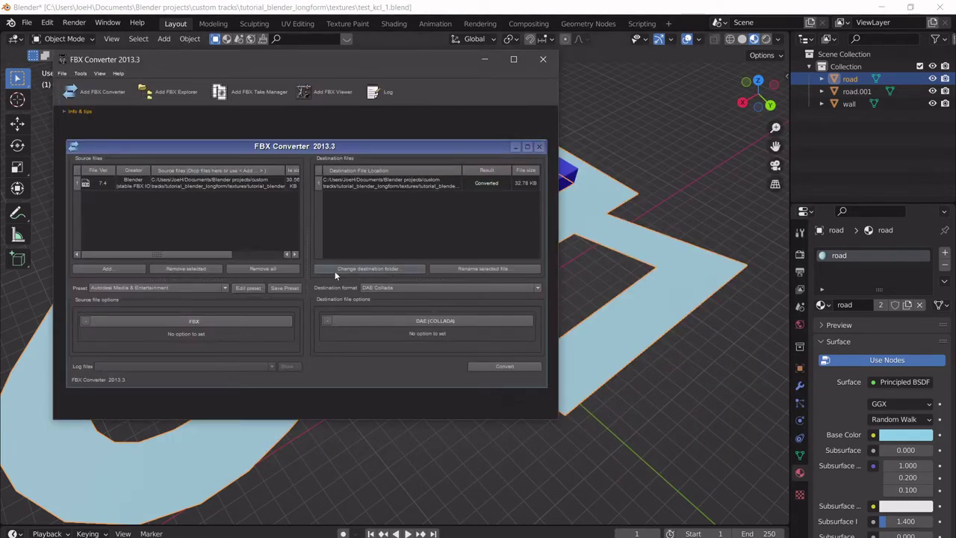
{"action": "left_click", "coordinate": [268, 271]}
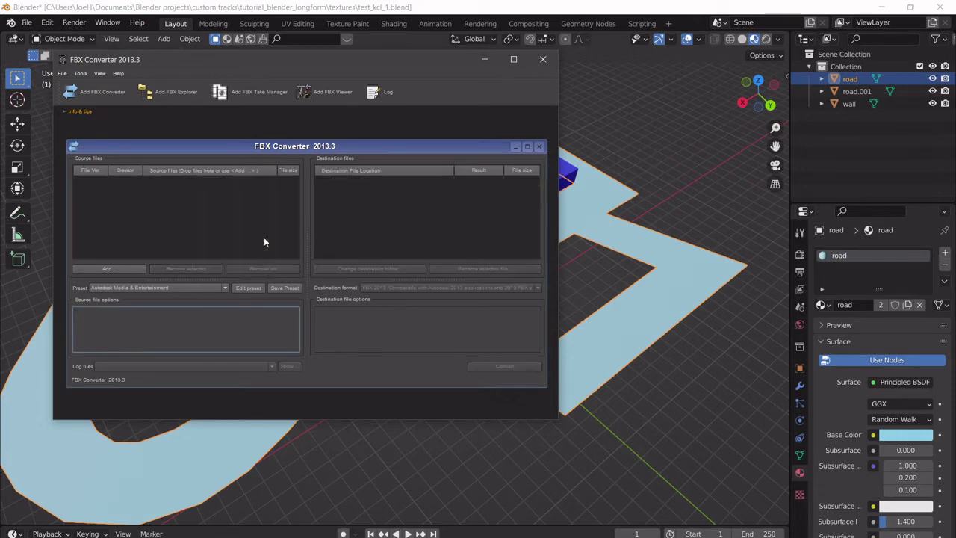
{"action": "left_click", "coordinate": [129, 269]}
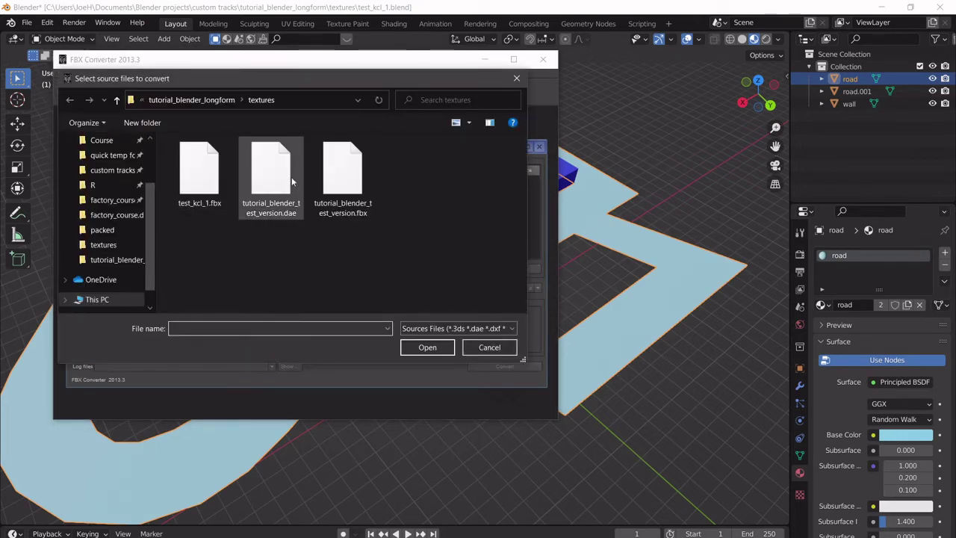
{"action": "left_click", "coordinate": [196, 170]}
{"action": "left_click", "coordinate": [407, 348]}
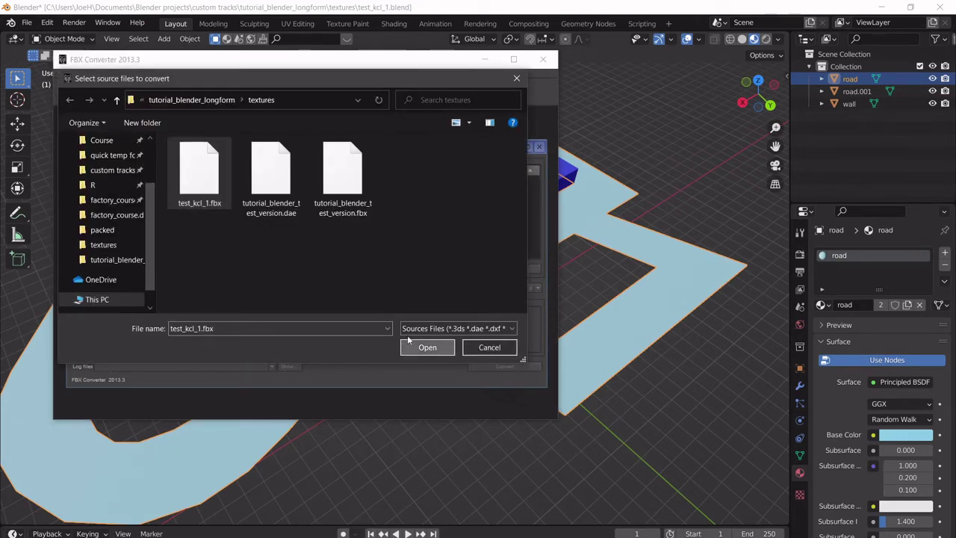
- Convert test_kcl_1.fbx to the OBJ format and minimize the converter
{"action": "left_click", "coordinate": [399, 287]}
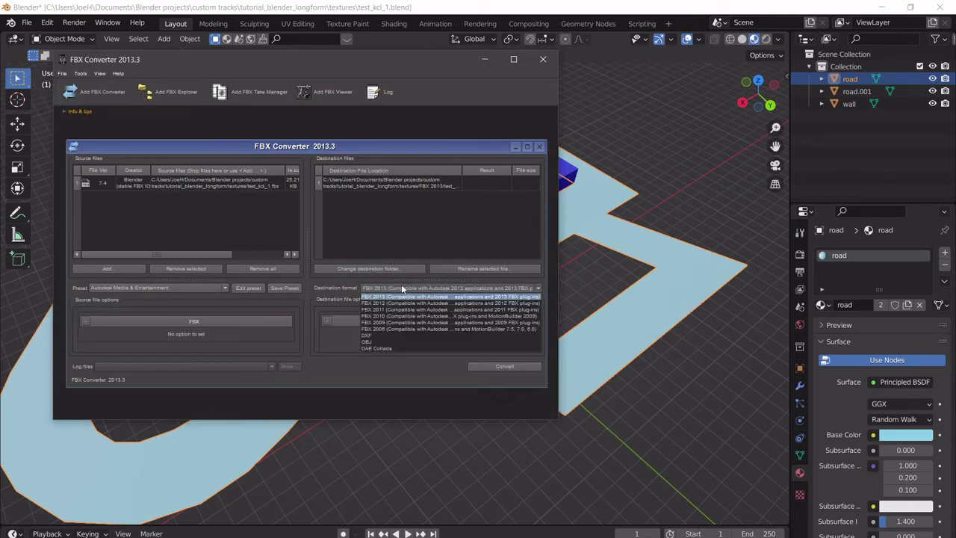
{"action": "left_click", "coordinate": [386, 340]}
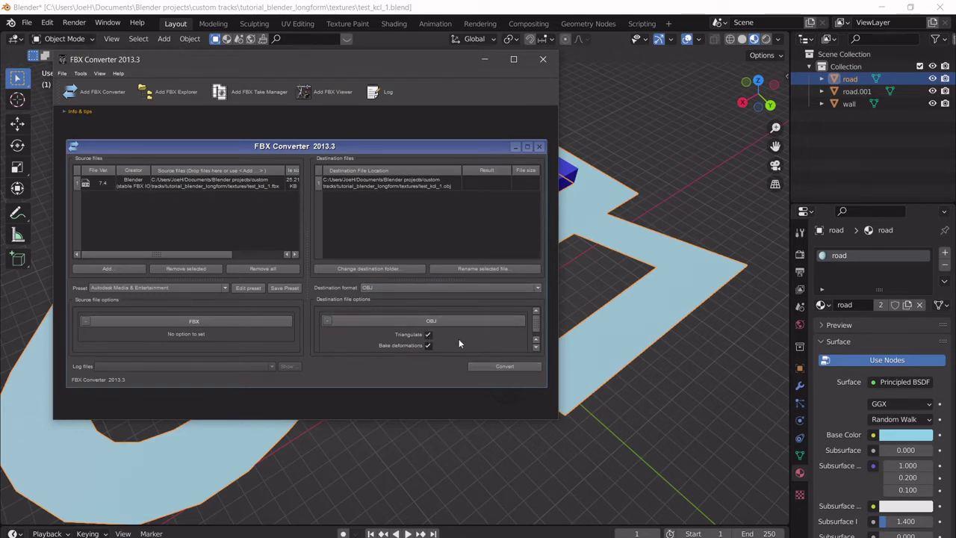
{"action": "left_click", "coordinate": [511, 369]}
{"action": "left_click", "coordinate": [485, 59]}
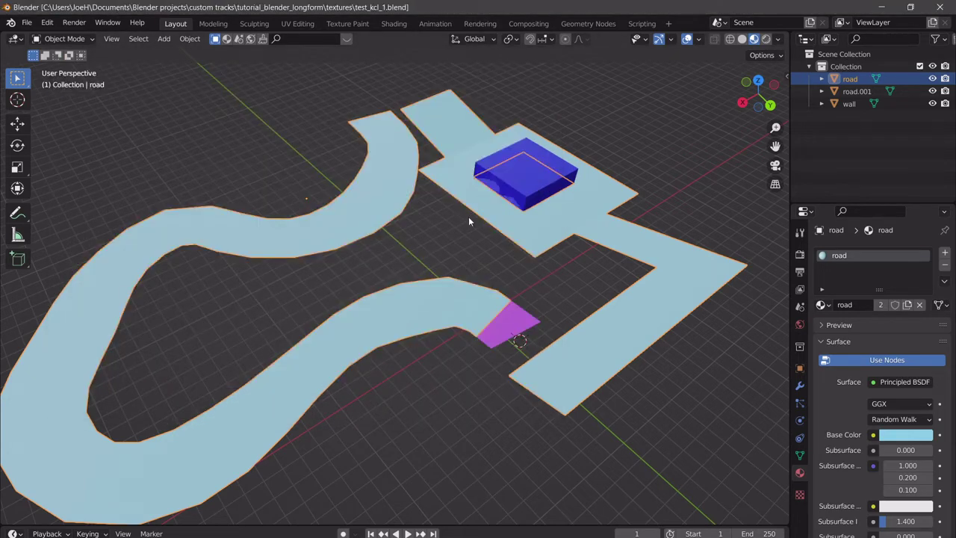
- Switch to File Explorer, open the textures folder inside tutorial_blender_longform and select test_kcl_1.obj
{"action": "mouse_move", "coordinate": [251, 532]}
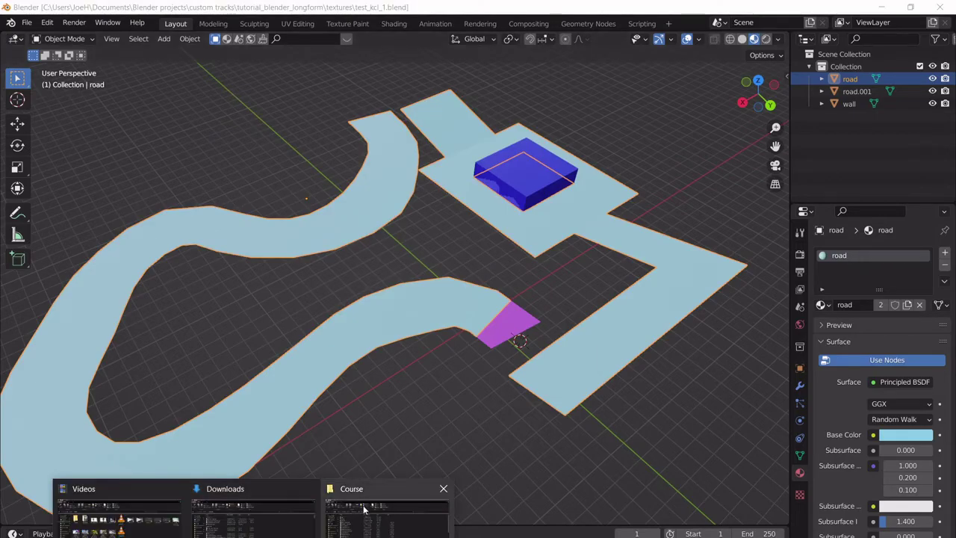
{"action": "left_click", "coordinate": [378, 512]}
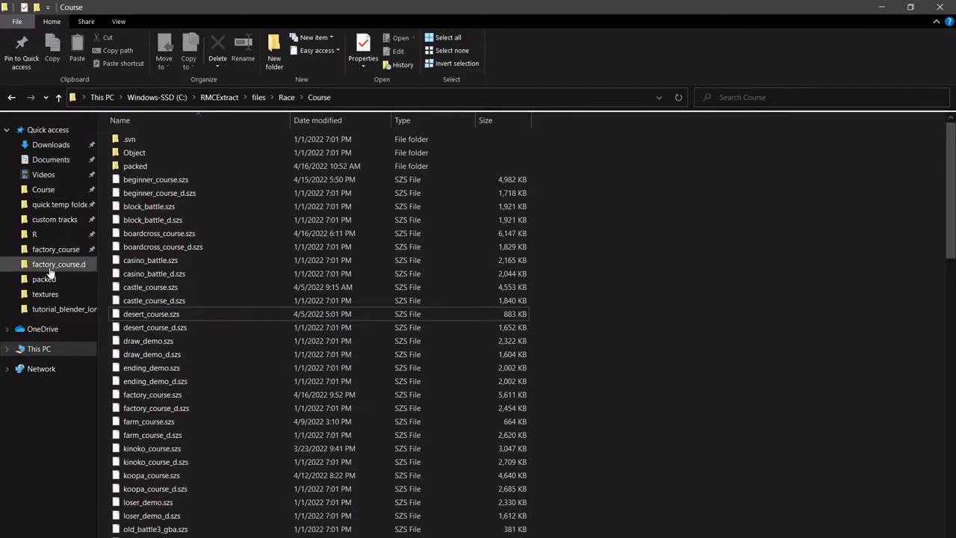
{"action": "left_click", "coordinate": [63, 309]}
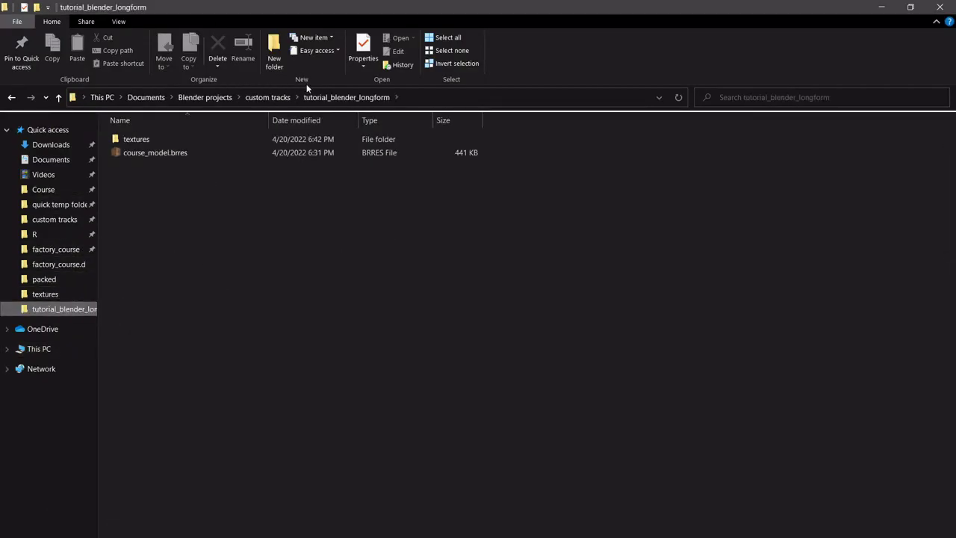
{"action": "double_click", "coordinate": [175, 139]}
{"action": "scroll", "coordinate": [556, 341], "scroll_direction": "down", "scroll_amount": 5}
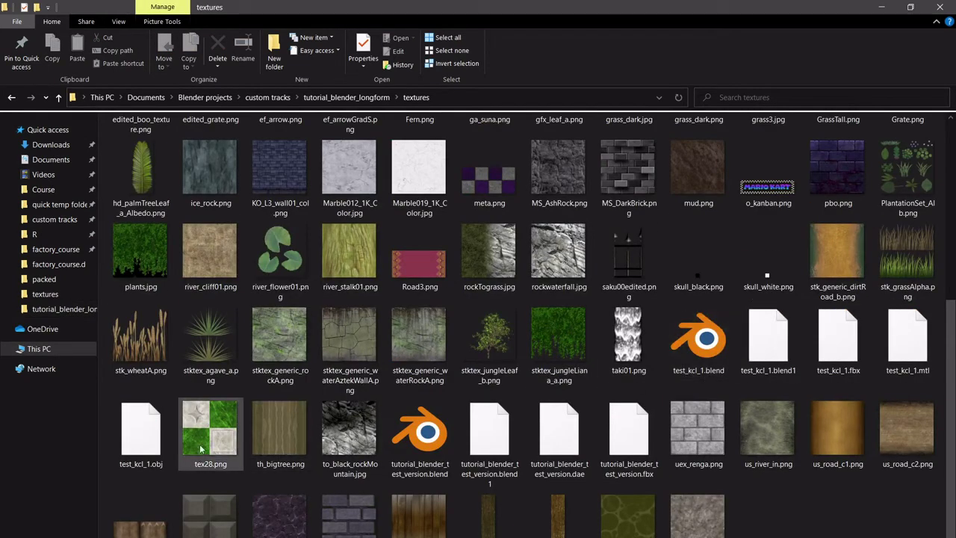
{"action": "left_click", "coordinate": [144, 427]}
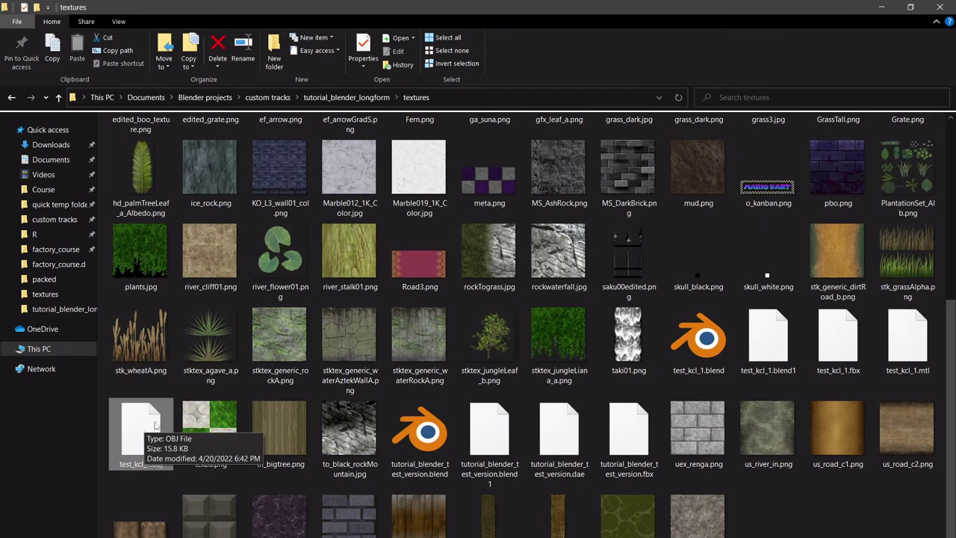
- Switch to Chrome and open the Custom Mario Kart Wiiki (wiki.tockdom.com) in a new tab
{"action": "mouse_move", "coordinate": [388, 535]}
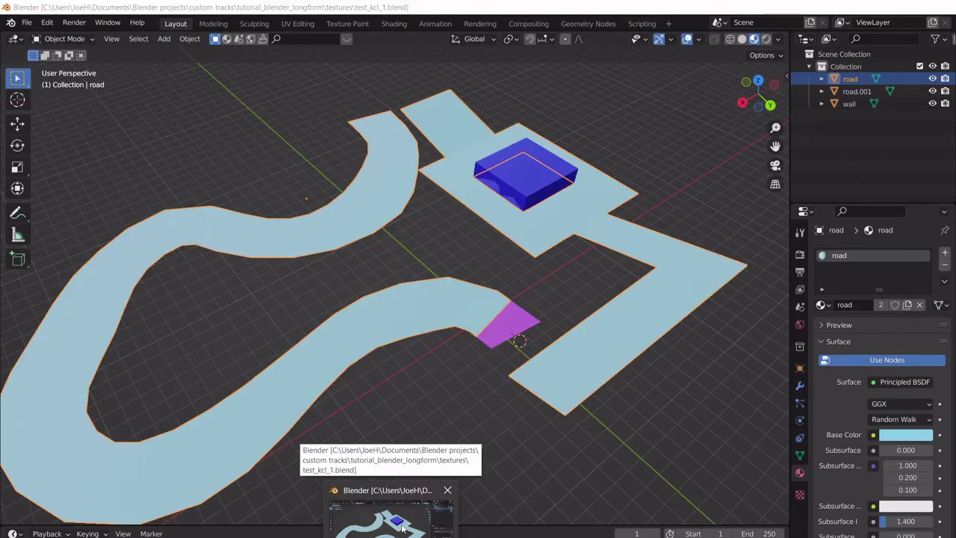
{"action": "left_click", "coordinate": [398, 527]}
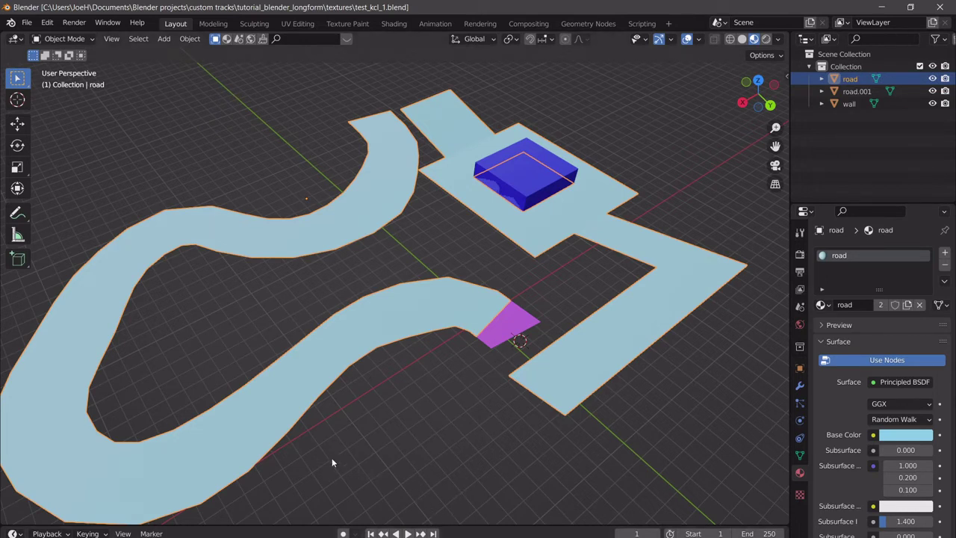
{"action": "key", "text": "alt+Tab"}
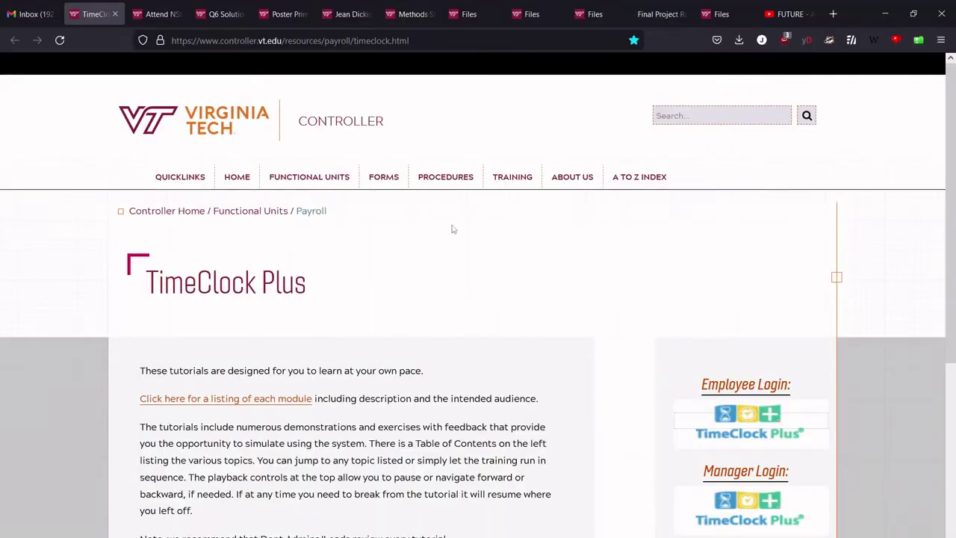
{"action": "key", "text": "alt+Tab"}
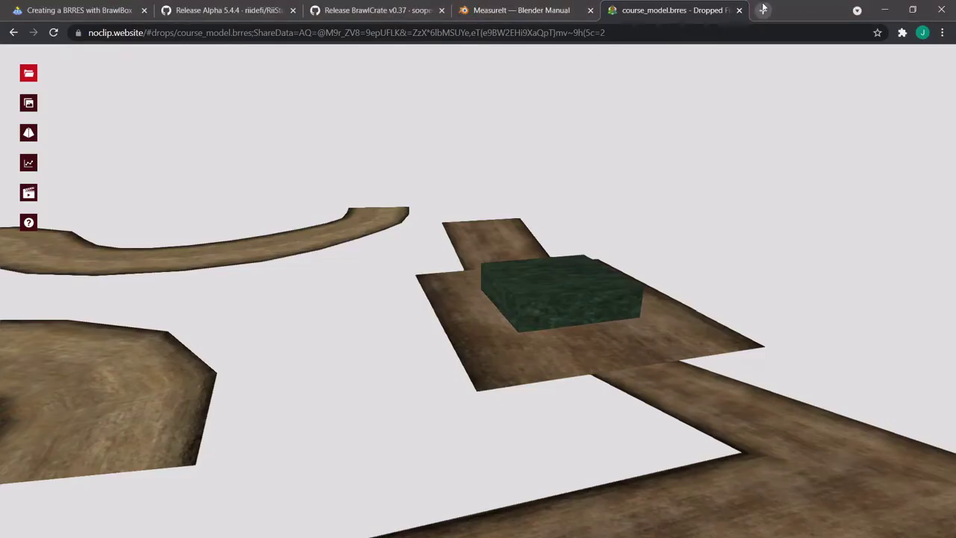
{"action": "key", "text": "ctrl+t"}
{"action": "type", "text": "wi"}
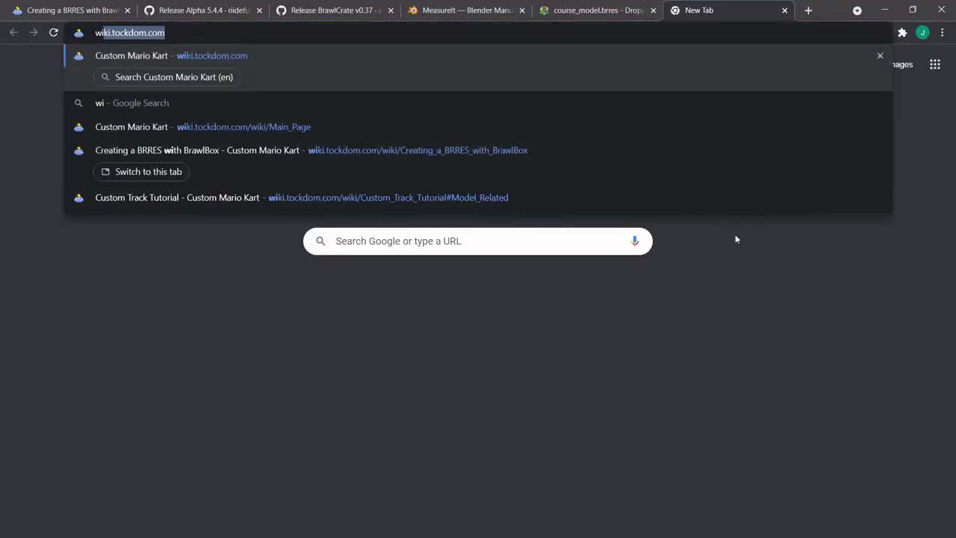
{"action": "key", "text": "Return"}
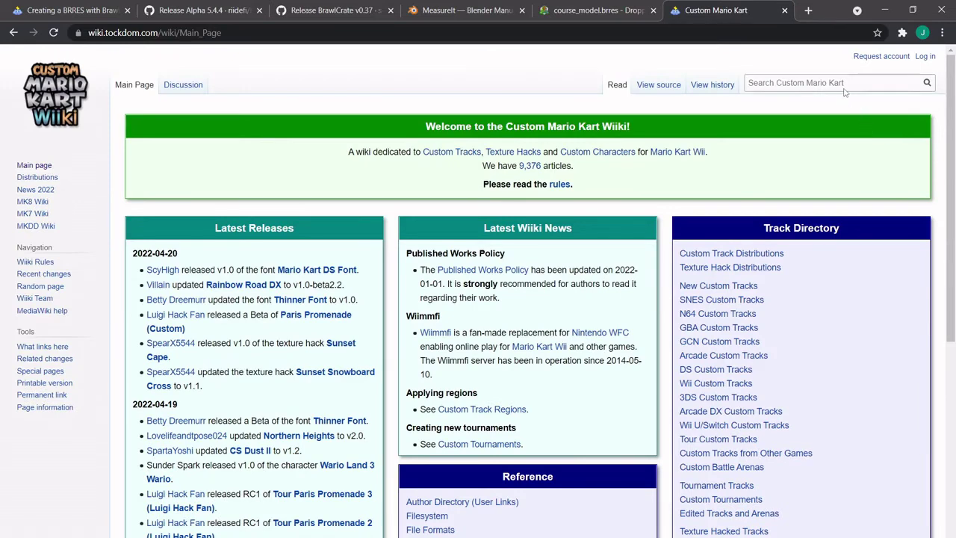
- Search the wiki for "flag" and open the KCL flag article
{"action": "left_click", "coordinate": [836, 85]}
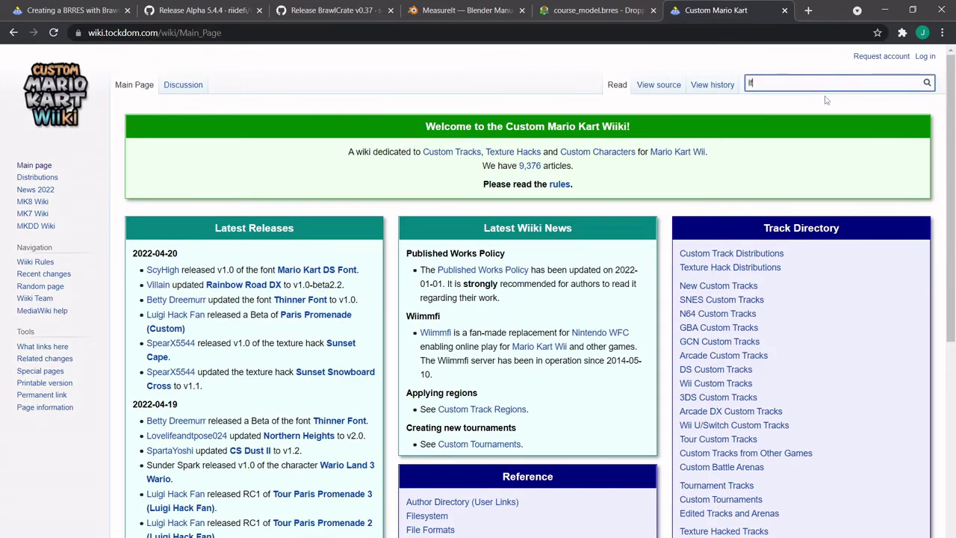
{"action": "type", "text": "flag"}
{"action": "key", "text": "Return"}
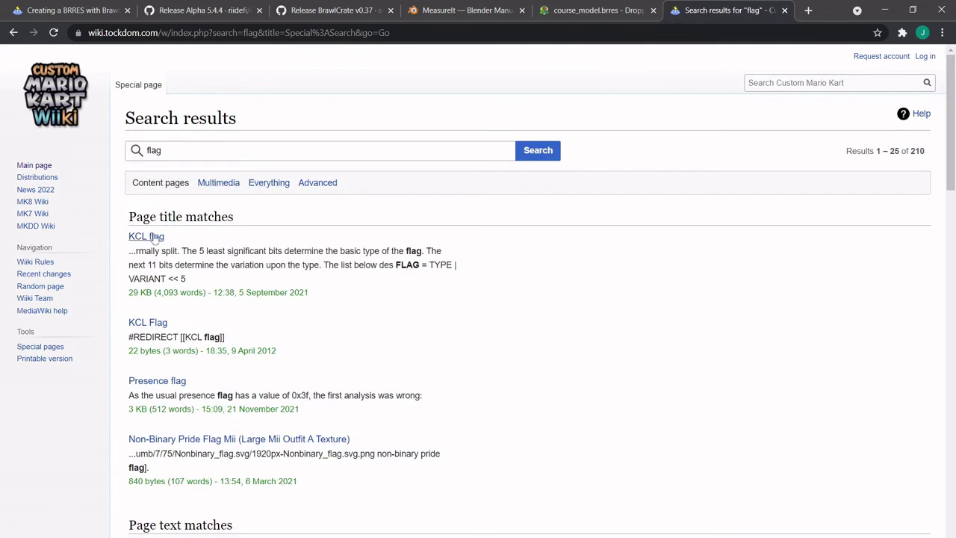
{"action": "left_click", "coordinate": [154, 238]}
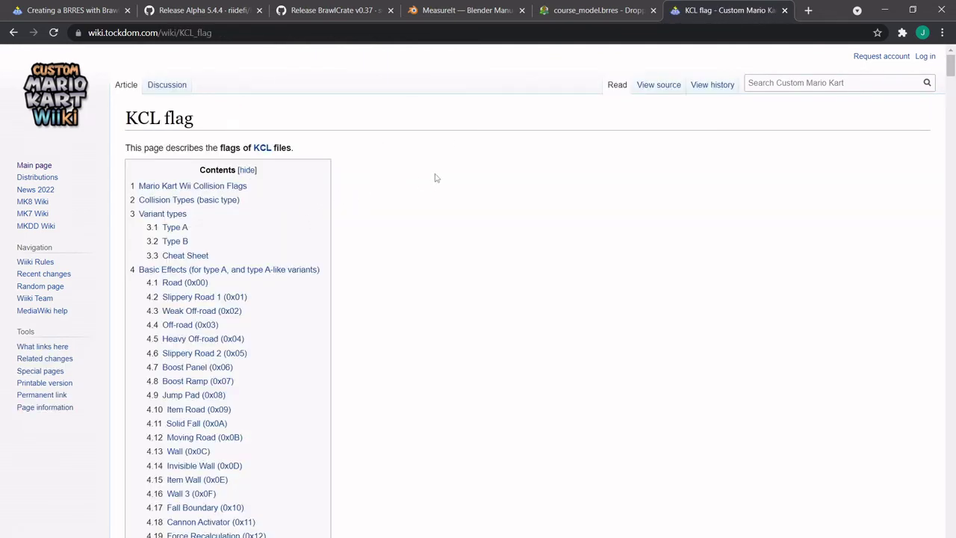
- Examine the Collision Types table and the Type A variant structure in the KCL flag article
{"action": "scroll", "coordinate": [436, 177], "scroll_direction": "down", "scroll_amount": 12}
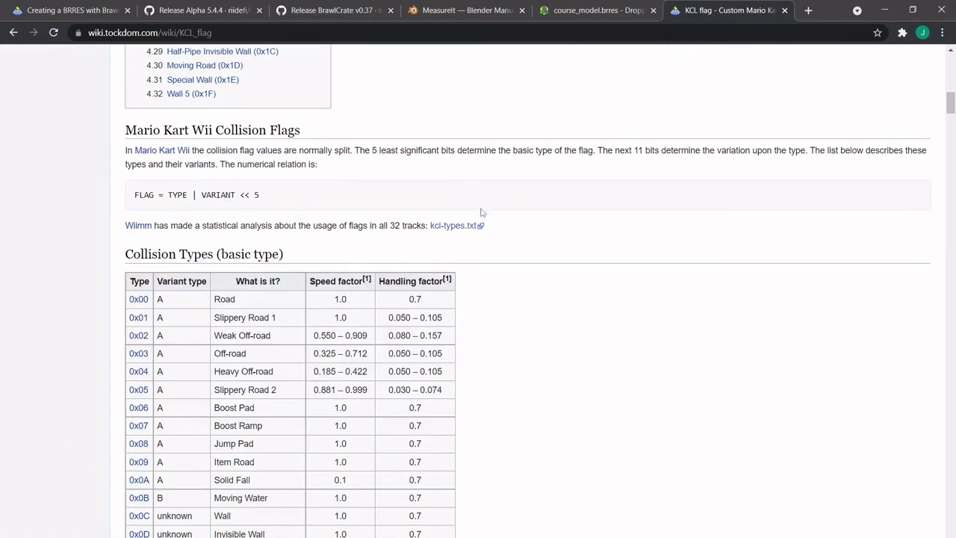
{"action": "left_click_drag", "start_coordinate": [126, 302], "coordinate": [114, 297]}
{"action": "left_click", "coordinate": [115, 297]}
{"action": "scroll", "coordinate": [390, 284], "scroll_direction": "down", "scroll_amount": 15}
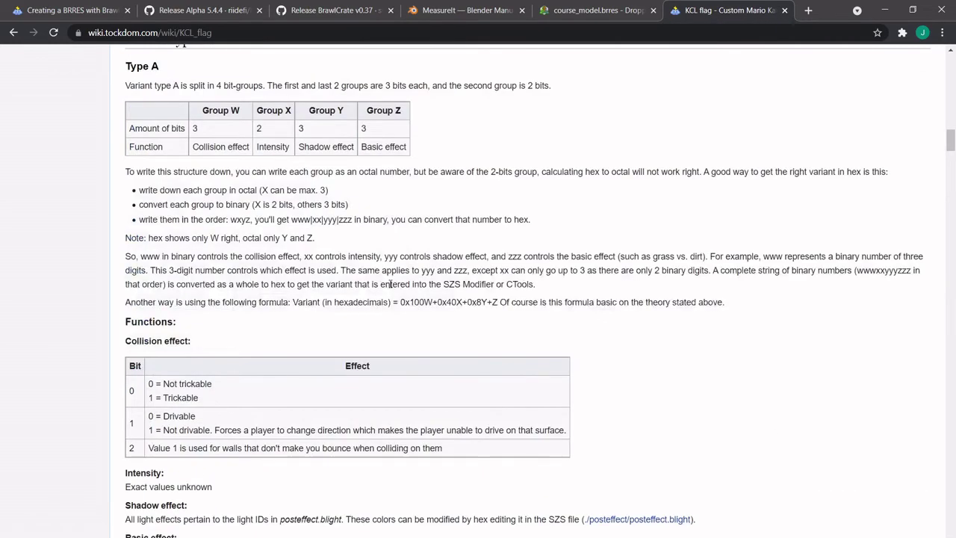
{"action": "scroll", "coordinate": [396, 276], "scroll_direction": "down", "scroll_amount": 3}
{"action": "scroll", "coordinate": [401, 270], "scroll_direction": "up", "scroll_amount": 3}
{"action": "scroll", "coordinate": [401, 271], "scroll_direction": "up", "scroll_amount": 3}
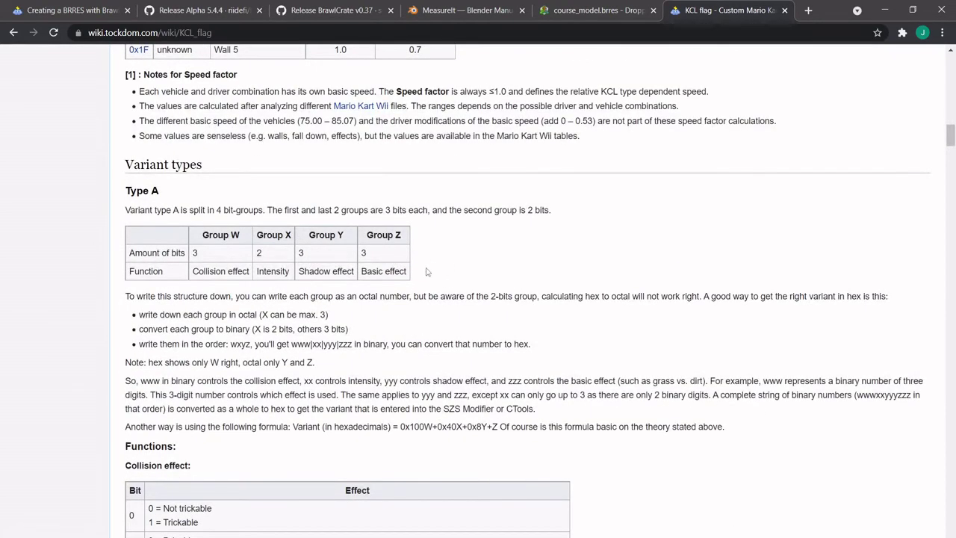
{"action": "left_click_drag", "start_coordinate": [132, 198], "coordinate": [264, 200]}
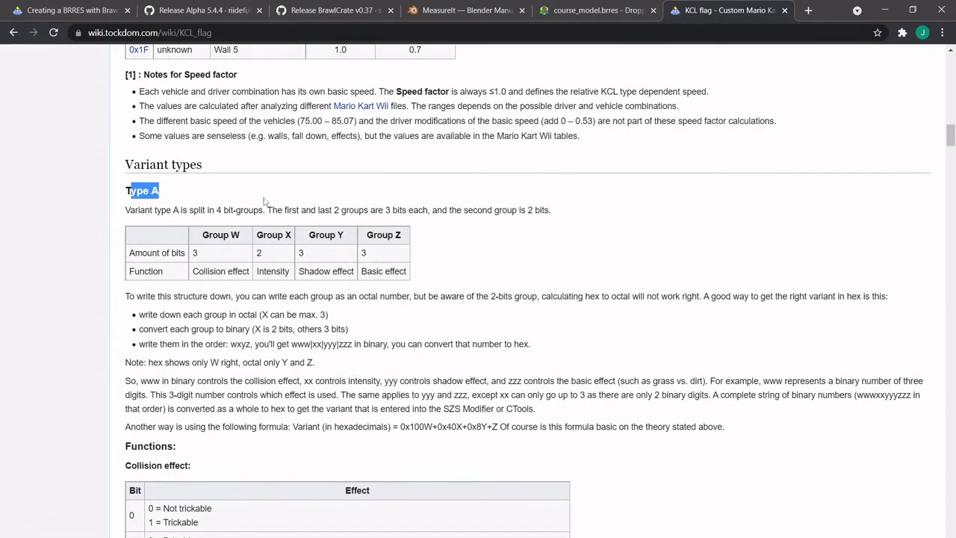
{"action": "left_click", "coordinate": [258, 201]}
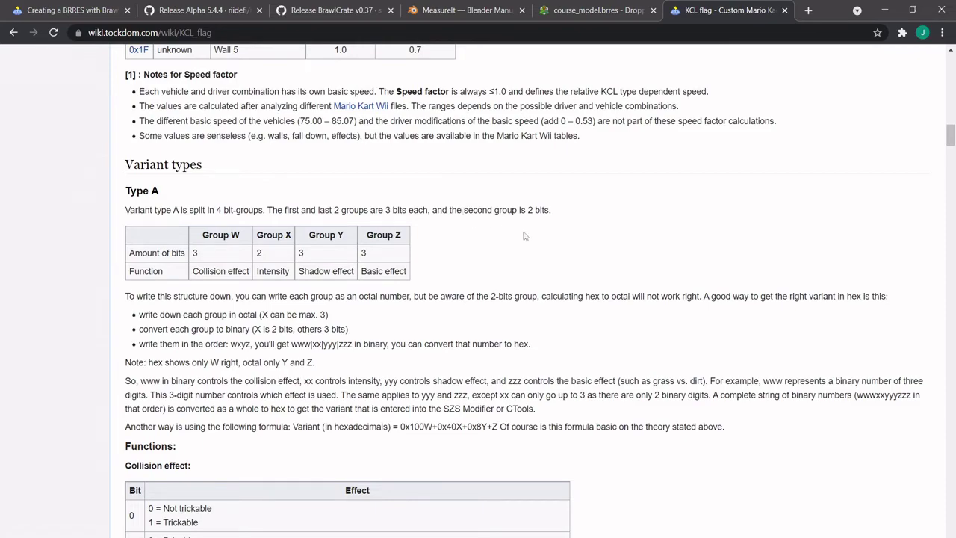
- Examine the basic effects for Road (0x00) and the KCL Cheat Sheet, and return to the article's contents list
{"action": "scroll", "coordinate": [619, 273], "scroll_direction": "down", "scroll_amount": 6}
{"action": "scroll", "coordinate": [620, 273], "scroll_direction": "down", "scroll_amount": 10}
{"action": "scroll", "coordinate": [523, 277], "scroll_direction": "up", "scroll_amount": 4}
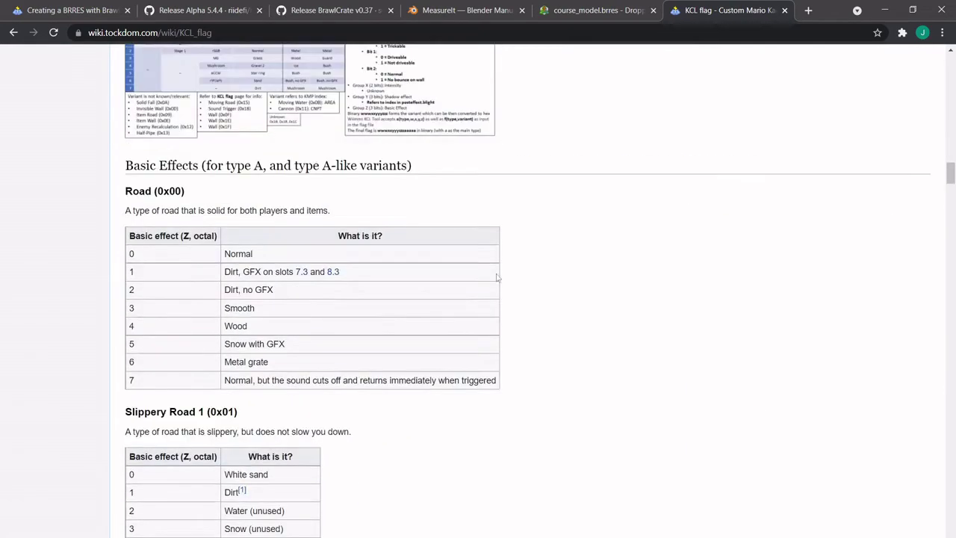
{"action": "mouse_move", "coordinate": [133, 256]}
{"action": "left_mouse_down"}
{"action": "mouse_move", "coordinate": [163, 258]}
{"action": "mouse_move", "coordinate": [151, 260]}
{"action": "left_mouse_up"}
{"action": "left_click", "coordinate": [130, 258]}
{"action": "left_click", "coordinate": [150, 261]}
{"action": "scroll", "coordinate": [150, 259], "scroll_direction": "up", "scroll_amount": 2}
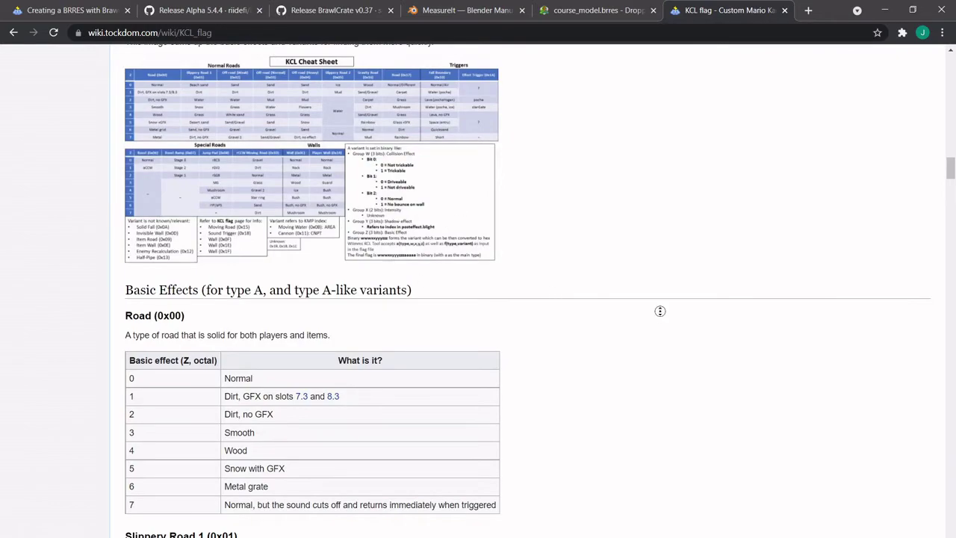
{"action": "middle_click_drag", "start_coordinate": [661, 310], "coordinate": [530, 250]}
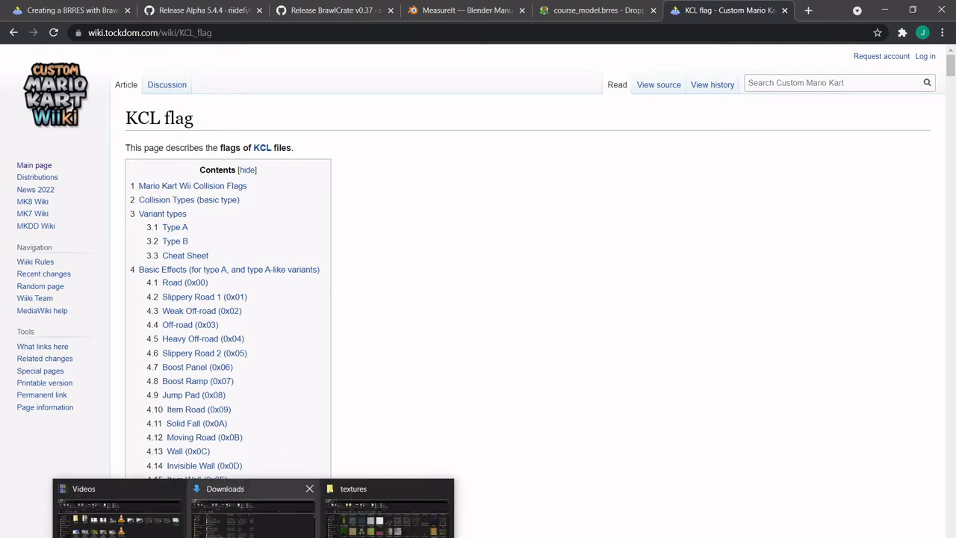
- Switch to File Explorer's textures folder and open a PowerShell terminal in that folder
{"action": "left_click", "coordinate": [386, 509]}
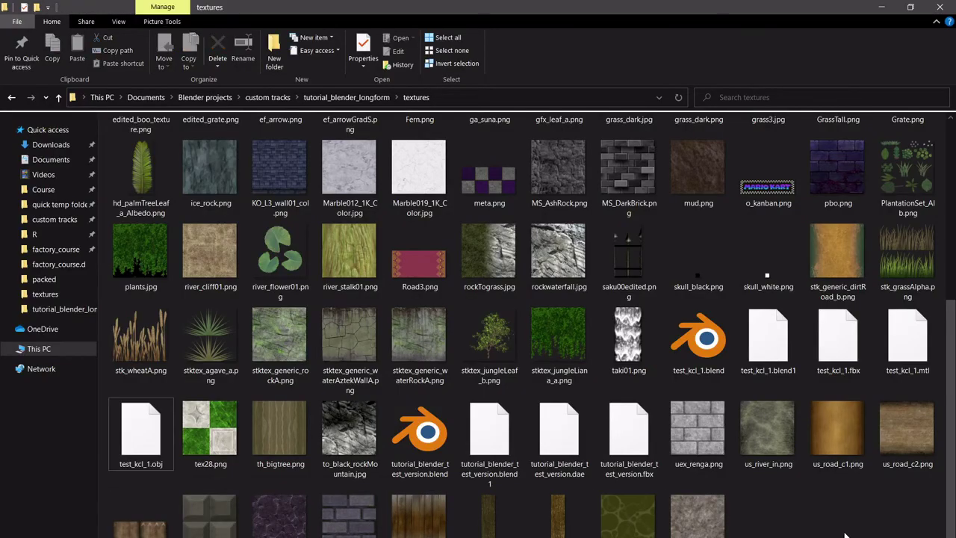
{"action": "right_click", "coordinate": [813, 520]}
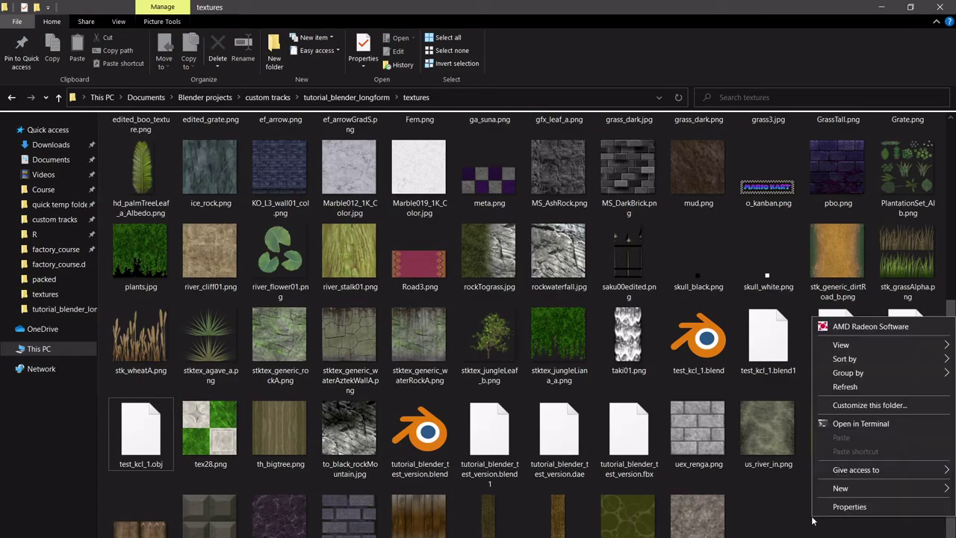
{"action": "left_click", "coordinate": [856, 424]}
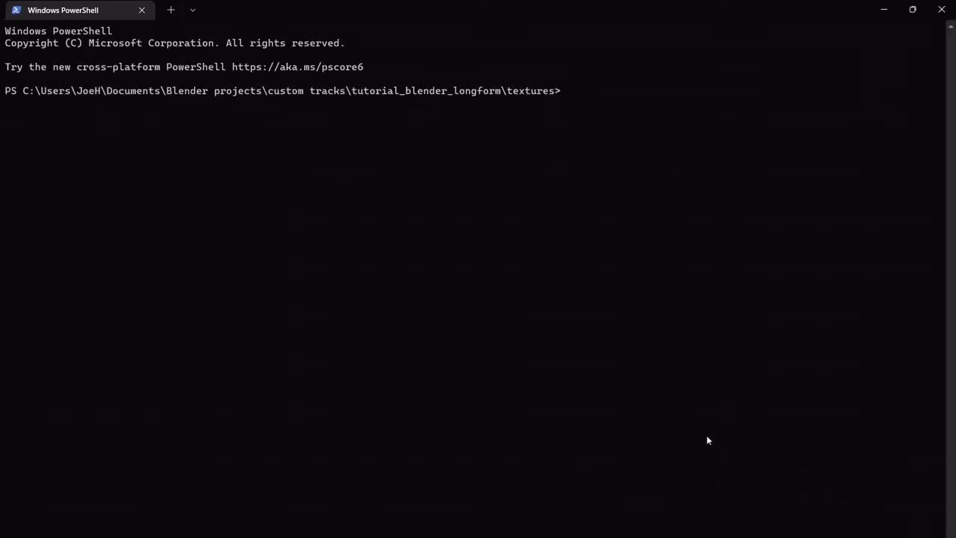
- Run wkclt cff on test_kcl_1.obj, inserting its path from the textures folder, to create the flag file
{"action": "type", "text": "wsl"}
{"action": "key", "text": "BackSpace"}
{"action": "key", "text": "BackSpace"}
{"action": "type", "text": "kclt"}
{"action": "type", "text": "cff"}
{"action": "left_click_drag", "start_coordinate": [862, 6], "coordinate": [698, 137]}
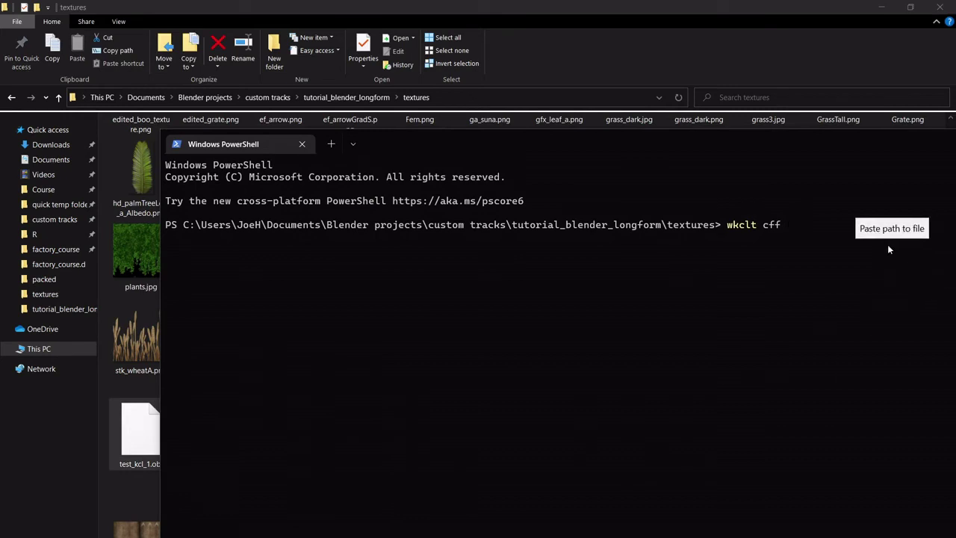
{"action": "left_click_drag", "start_coordinate": [888, 246], "coordinate": [887, 248]}
{"action": "key", "text": "Return"}
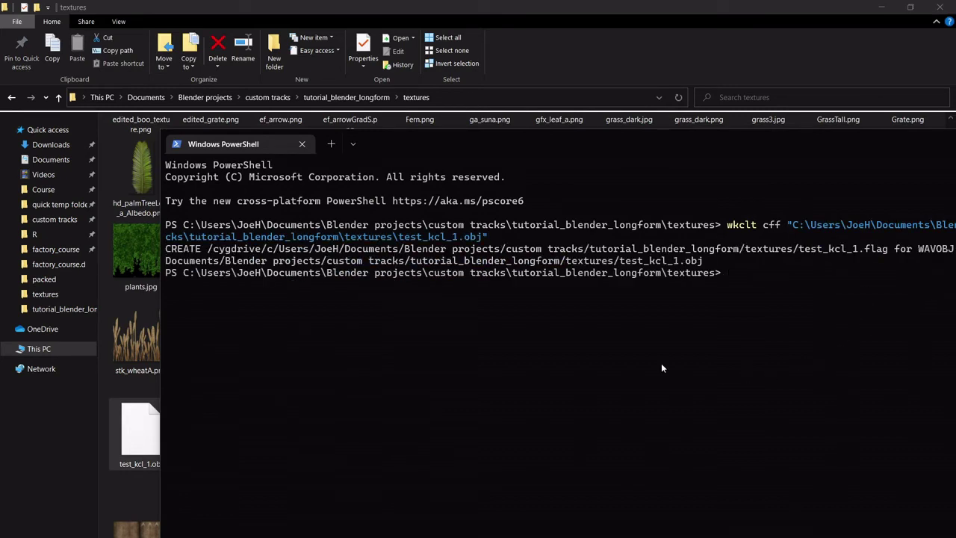
- Open test_kcl_1.flag from the textures folder in Notepad++ and go to the group table at its end
{"action": "left_click", "coordinate": [93, 450]}
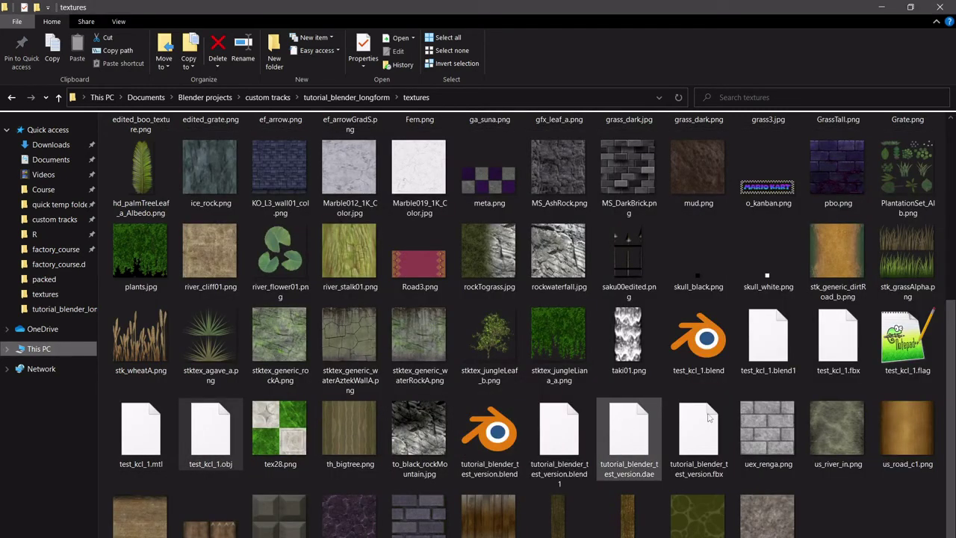
{"action": "double_click", "coordinate": [907, 339]}
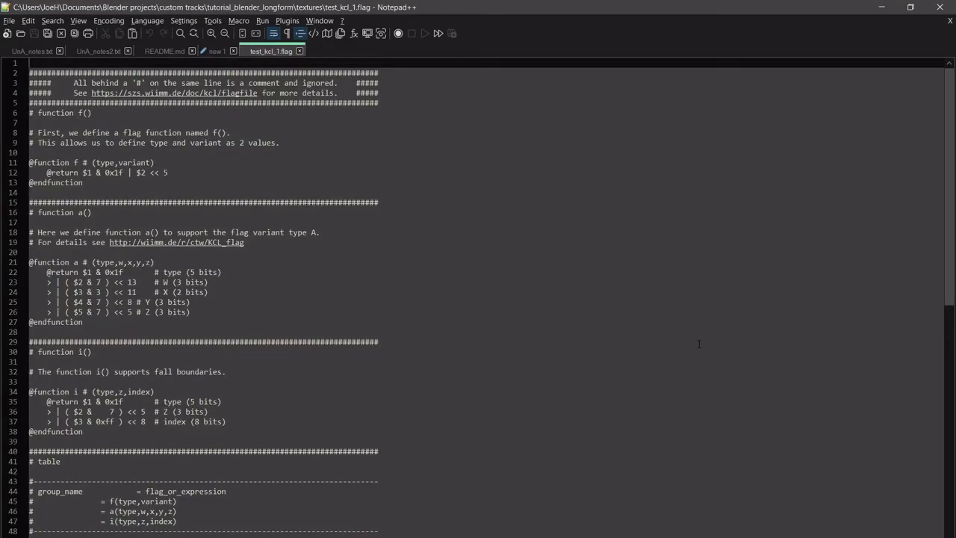
{"action": "scroll", "coordinate": [361, 214], "scroll_direction": "down", "scroll_amount": 8}
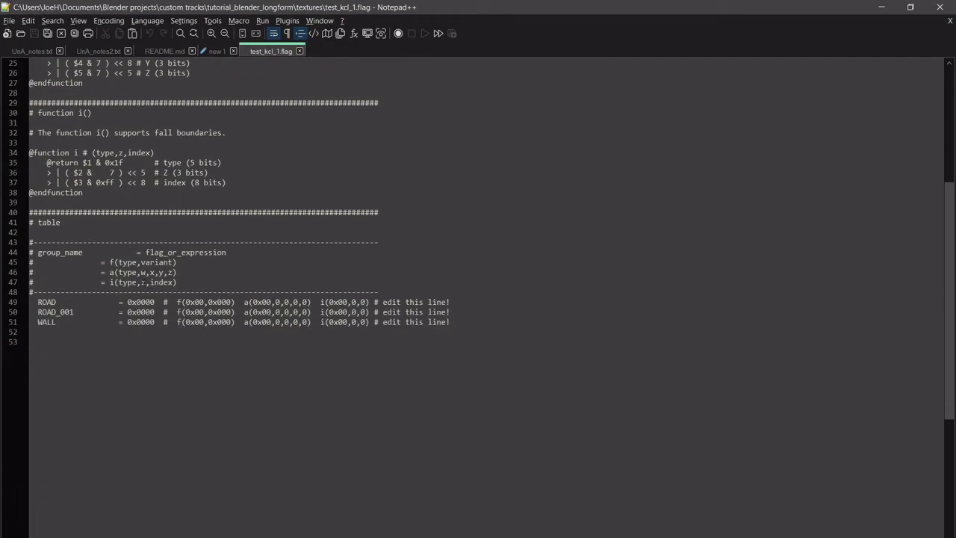
- Examine the ROAD, ROAD_001 and WALL entries in the flag table and compare them with the objects in Blender
{"action": "left_click", "coordinate": [47, 302]}
{"action": "key", "text": "Down"}
{"action": "key", "text": "Down"}
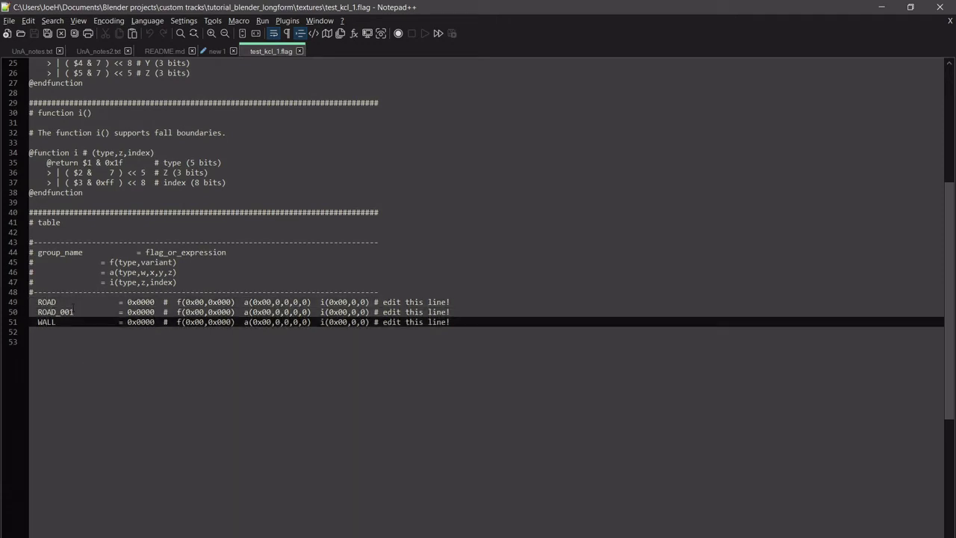
{"action": "left_click", "coordinate": [74, 313]}
{"action": "double_click", "coordinate": [73, 313]}
{"action": "key", "text": "Down"}
{"action": "key", "text": "Down"}
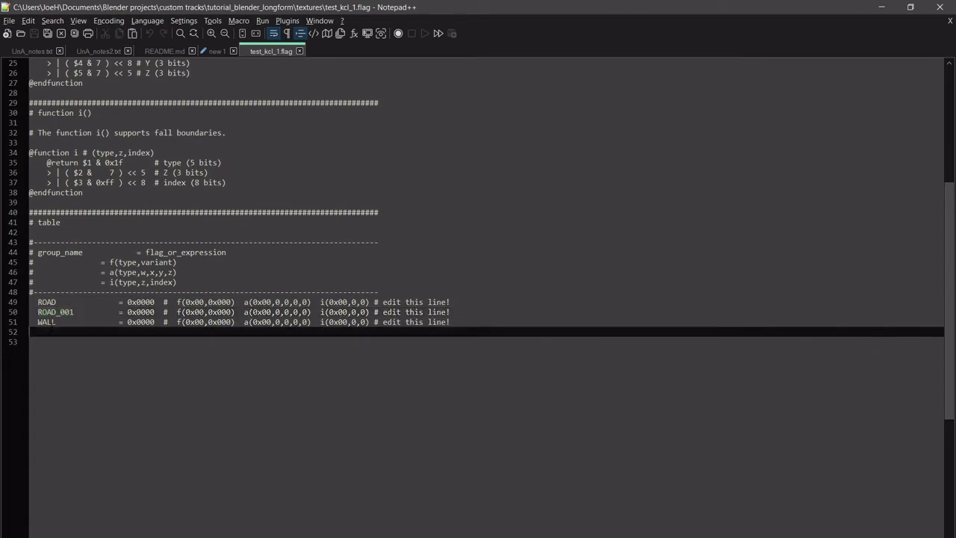
{"action": "left_click", "coordinate": [55, 322]}
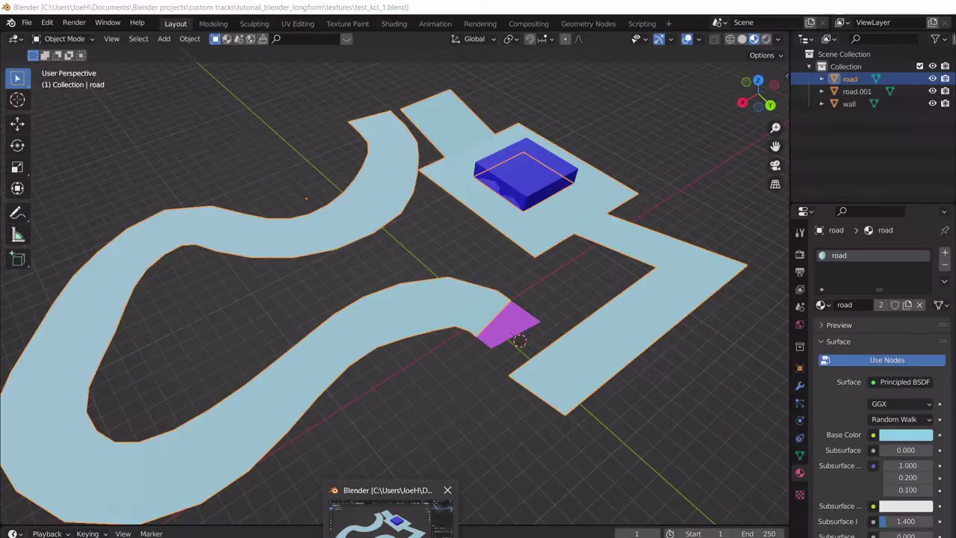
{"action": "left_click", "coordinate": [388, 515]}
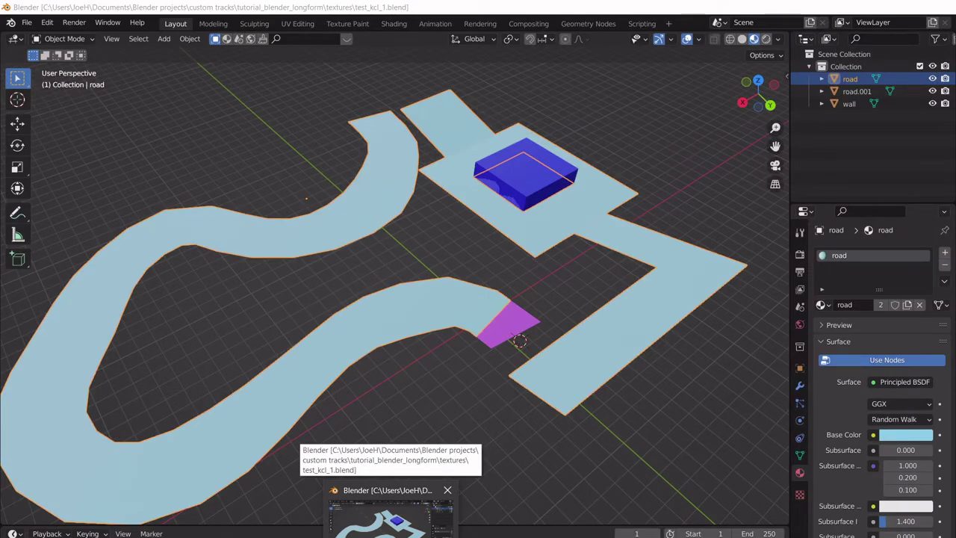
{"action": "key", "text": "alt+Tab"}
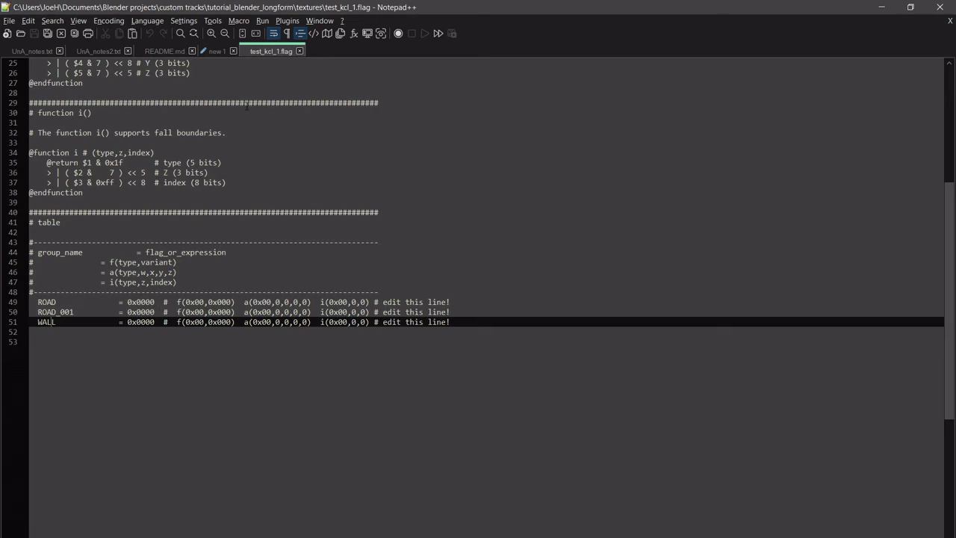
- Select and copy the a(0x00,0,0,0,0) expression on the ROAD line of the flag table
{"action": "left_click_drag", "start_coordinate": [240, 302], "coordinate": [314, 304]}
{"action": "key", "text": "ctrl+c"}
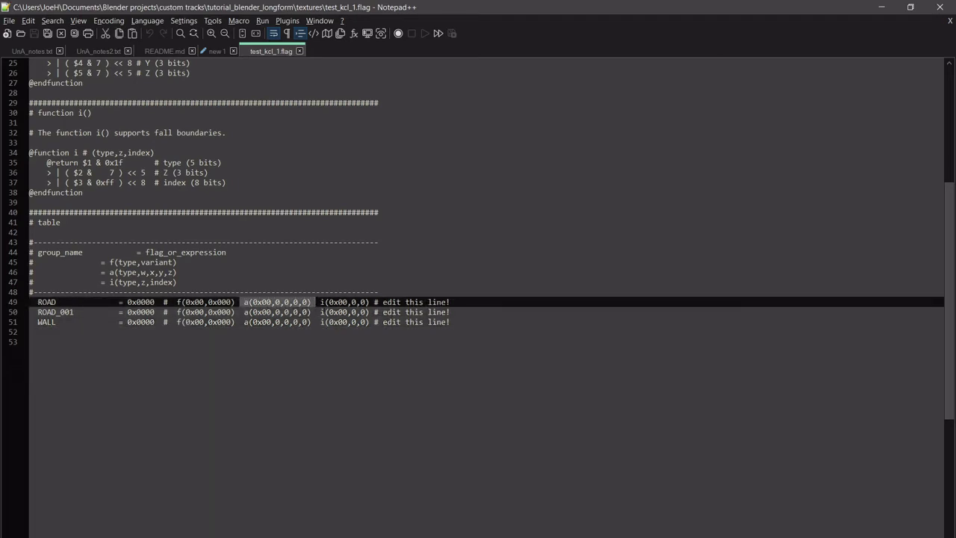
{"action": "left_click", "coordinate": [276, 310]}
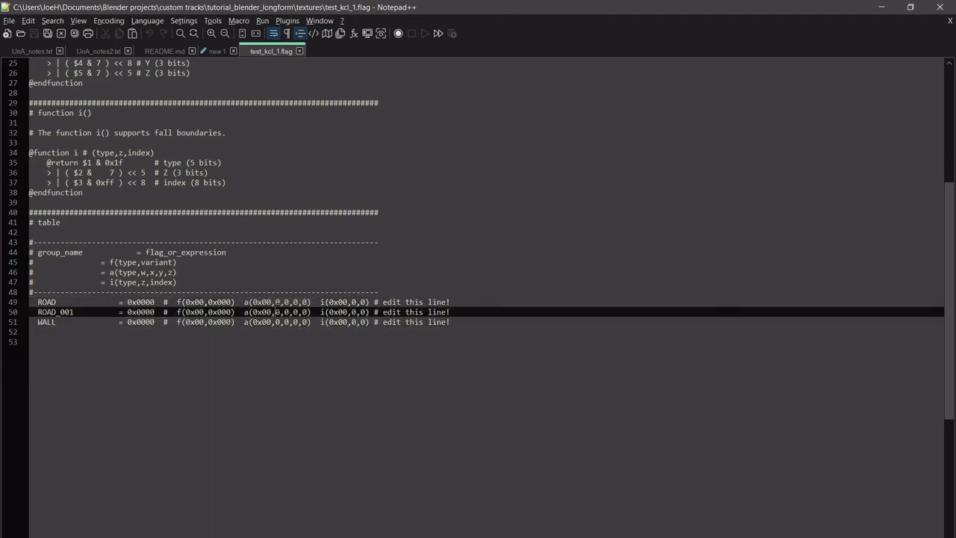
{"action": "left_click", "coordinate": [276, 291]}
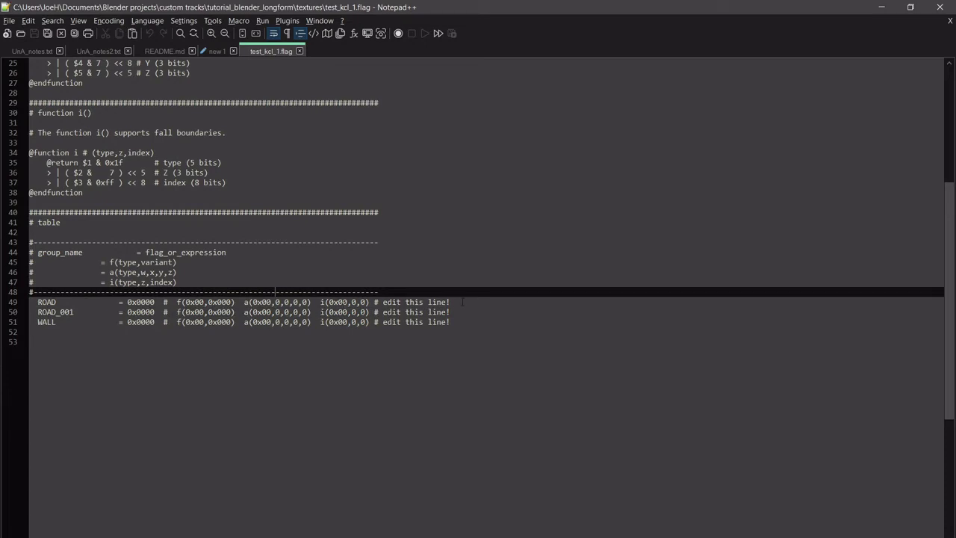
- Start recording a macro and delete the i(0x00,0,0) expression and the trailing comment from the ROAD line
{"action": "left_click_drag", "start_coordinate": [462, 302], "coordinate": [450, 302]}
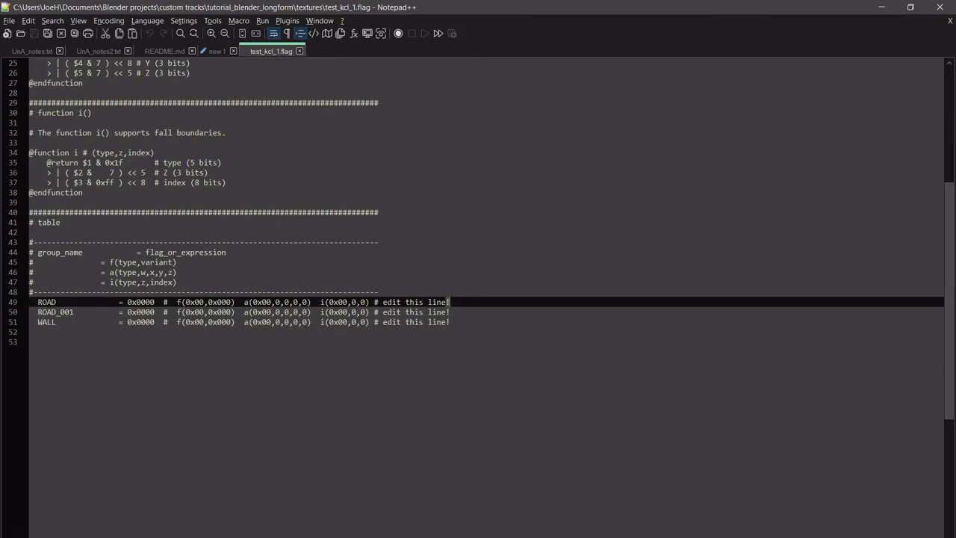
{"action": "left_click", "coordinate": [451, 301]}
{"action": "left_click", "coordinate": [238, 22]}
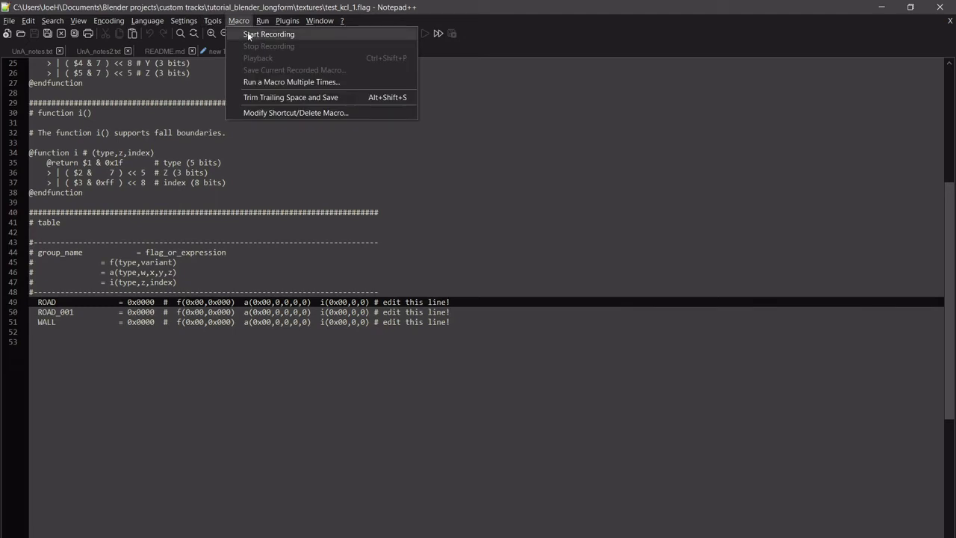
{"action": "left_click", "coordinate": [248, 34]}
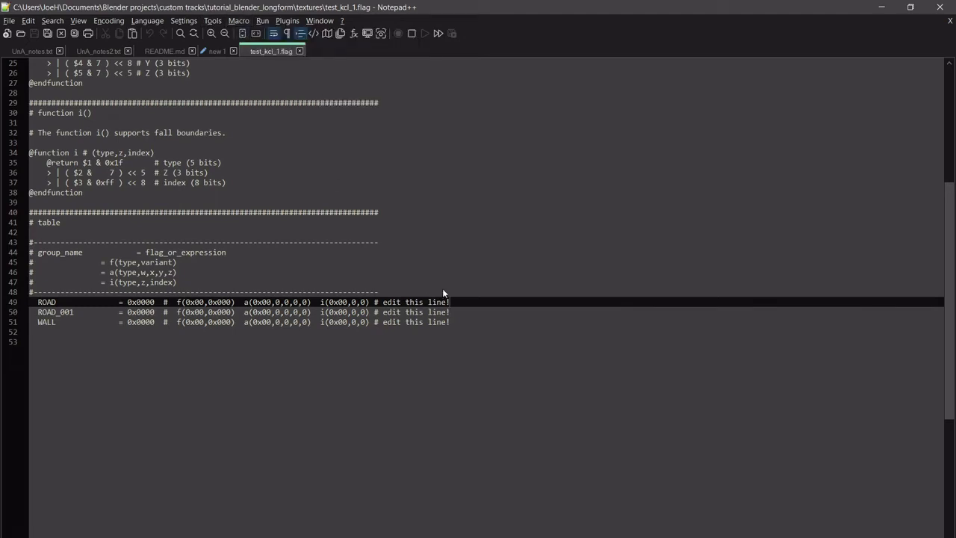
{"action": "mouse_move", "coordinate": [458, 301]}
{"action": "left_mouse_down"}
{"action": "mouse_move", "coordinate": [318, 306]}
{"action": "mouse_move", "coordinate": [455, 305]}
{"action": "left_mouse_up"}
{"action": "key", "text": "BackSpace"}
{"action": "key", "text": "BackSpace"}
{"action": "key", "text": "BackSpace"}
{"action": "key", "text": "BackSpace"}
{"action": "key", "text": "BackSpace"}
{"action": "key", "text": "BackSpace"}
{"action": "key", "text": "BackSpace"}
{"action": "key", "text": "BackSpace"}
{"action": "key", "text": "BackSpace"}
{"action": "key", "text": "BackSpace"}
{"action": "key", "text": "BackSpace"}
{"action": "key", "text": "BackSpace"}
{"action": "key", "text": "BackSpace"}
{"action": "key", "text": "BackSpace"}
{"action": "key", "text": "BackSpace"}
{"action": "key", "text": "BackSpace"}
{"action": "key", "text": "BackSpace"}
{"action": "key", "text": "BackSpace"}
{"action": "key", "text": "BackSpace"}
{"action": "key", "text": "BackSpace"}
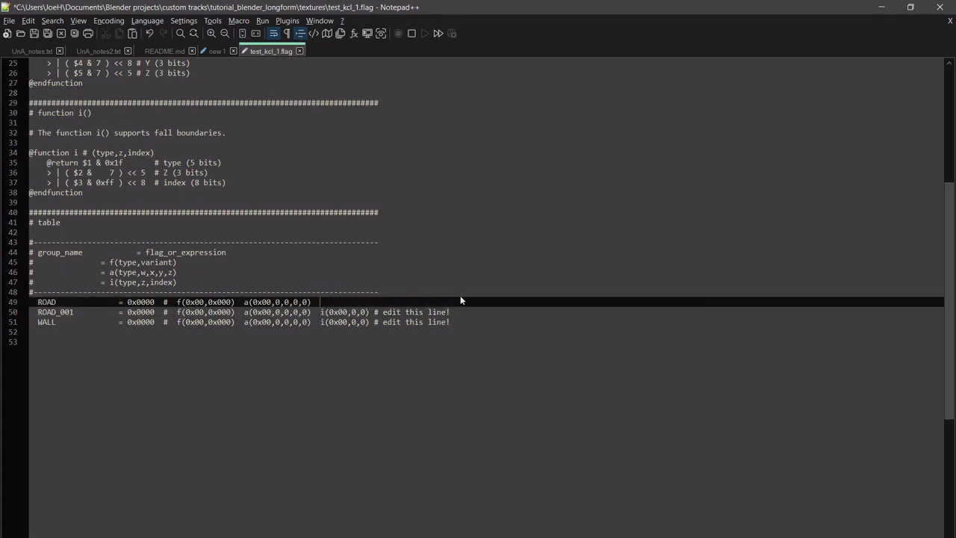
- Stop the macro recording and remove everything between the equals sign and a(0x00,0,0,0,0) on the ROAD line
{"action": "key", "text": "Down"}
{"action": "key", "text": "Down"}
{"action": "key", "text": "Down"}
{"action": "key", "text": "Down"}
{"action": "key", "text": "Up"}
{"action": "key", "text": "Up"}
{"action": "key", "text": "Up"}
{"action": "key", "text": "Up"}
{"action": "left_click", "coordinate": [238, 20]}
{"action": "left_click", "coordinate": [258, 47]}
{"action": "key", "text": "shift+Home"}
{"action": "key", "text": "ctrl+shift+Right"}
{"action": "key", "text": "ctrl+shift+Right"}
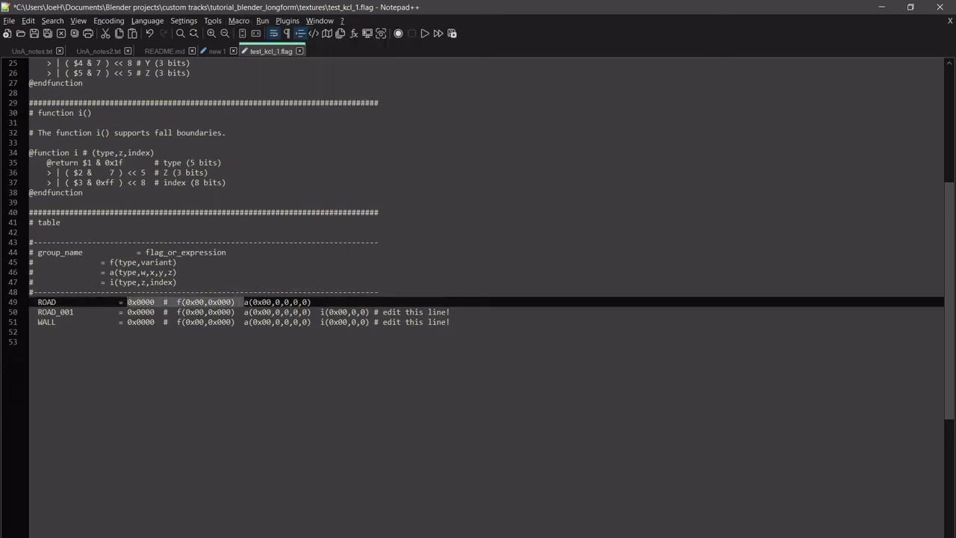
{"action": "key", "text": "Delete"}
- Record a new macro from the end of the ROAD_001 line, deleting its i(0x00,0,0) expression and trailing comment
{"action": "left_click", "coordinate": [470, 310]}
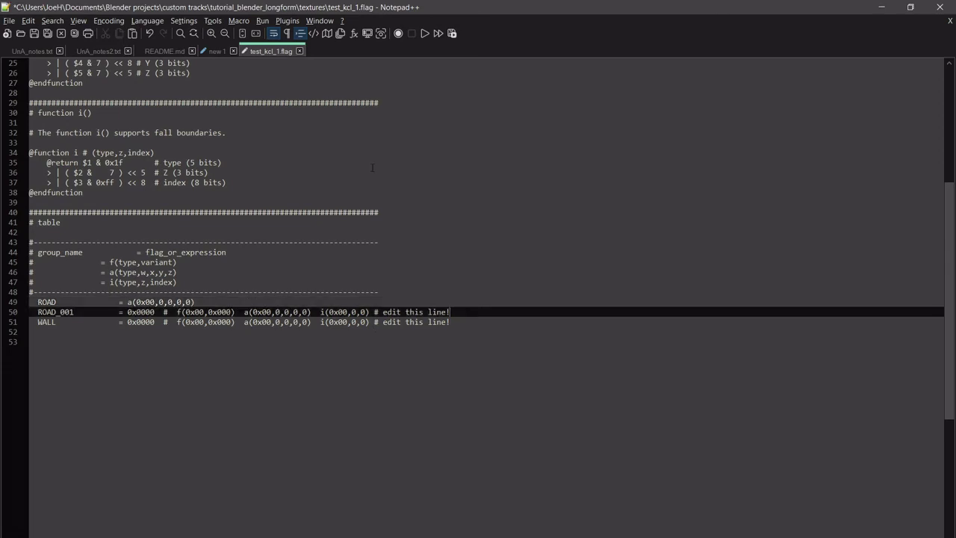
{"action": "left_click", "coordinate": [238, 21]}
{"action": "left_click", "coordinate": [257, 34]}
{"action": "key", "text": "BackSpace"}
{"action": "key", "text": "BackSpace"}
{"action": "key", "text": "BackSpace"}
{"action": "key", "text": "BackSpace"}
{"action": "key", "text": "BackSpace"}
{"action": "key", "text": "BackSpace"}
{"action": "key", "text": "BackSpace"}
{"action": "key", "text": "BackSpace"}
{"action": "key", "text": "BackSpace"}
{"action": "key", "text": "BackSpace"}
{"action": "key", "text": "BackSpace"}
{"action": "key", "text": "BackSpace"}
{"action": "key", "text": "BackSpace"}
{"action": "key", "text": "BackSpace"}
{"action": "key", "text": "BackSpace"}
{"action": "key", "text": "BackSpace"}
{"action": "key", "text": "BackSpace"}
{"action": "key", "text": "BackSpace"}
{"action": "key", "text": "BackSpace"}
{"action": "key", "text": "BackSpace"}
{"action": "key", "text": "BackSpace"}
{"action": "key", "text": "BackSpace"}
{"action": "key", "text": "BackSpace"}
{"action": "key", "text": "BackSpace"}
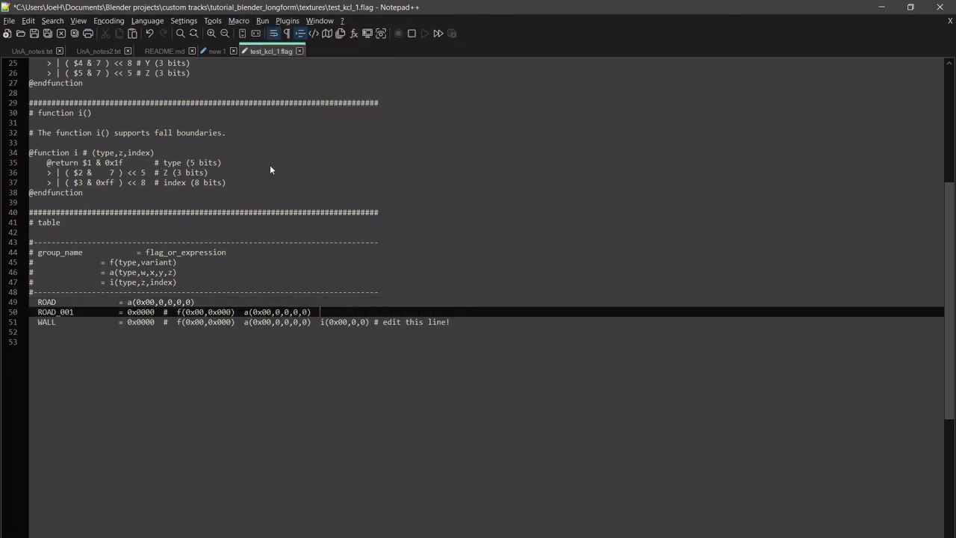
- Delete the 0x0000 # f(0x00,0x000) part of the ROAD_001 line, keeping only a(0x00,0,0,0,0) as its flag
{"action": "key", "text": "Left"}
{"action": "key", "text": "Left"}
{"action": "key", "text": "Left"}
{"action": "key", "text": "Left"}
{"action": "key", "text": "Left"}
{"action": "key", "text": "Left"}
{"action": "key", "text": "Left"}
{"action": "key", "text": "BackSpace"}
{"action": "key", "text": "BackSpace"}
{"action": "key", "text": "BackSpace"}
{"action": "key", "text": "BackSpace"}
{"action": "key", "text": "BackSpace"}
{"action": "key", "text": "BackSpace"}
{"action": "key", "text": "BackSpace"}
{"action": "key", "text": "BackSpace"}
{"action": "key", "text": "BackSpace"}
{"action": "key", "text": "BackSpace"}
{"action": "key", "text": "BackSpace"}
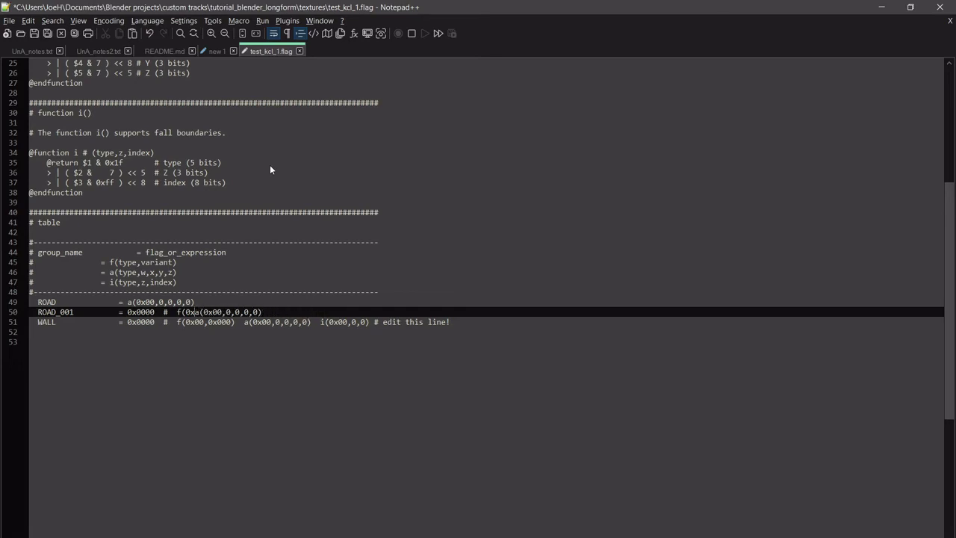
{"action": "key", "text": "BackSpace"}
{"action": "key", "text": "BackSpace"}
{"action": "key", "text": "BackSpace"}
{"action": "key", "text": "BackSpace"}
{"action": "key", "text": "BackSpace"}
{"action": "key", "text": "BackSpace"}
{"action": "key", "text": "BackSpace"}
{"action": "key", "text": "BackSpace"}
{"action": "key", "text": "BackSpace"}
{"action": "key", "text": "BackSpace"}
{"action": "key", "text": "BackSpace"}
{"action": "key", "text": "BackSpace"}
{"action": "key", "text": "BackSpace"}
{"action": "key", "text": "BackSpace"}
{"action": "key", "text": "BackSpace"}
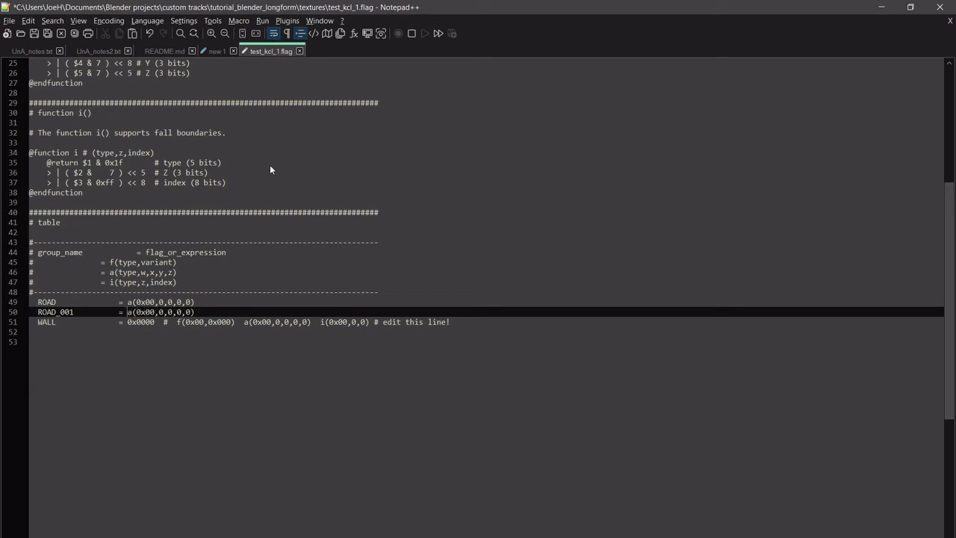
- End the macro recording with the cursor at the end of the WALL line, and play the macro back there
{"action": "key", "text": "Down"}
{"action": "key", "text": "Right"}
{"action": "key", "text": "Right"}
{"action": "key", "text": "Right"}
{"action": "key", "text": "Right"}
{"action": "key", "text": "Right"}
{"action": "key", "text": "Right"}
{"action": "key", "text": "Right"}
{"action": "key", "text": "Right"}
{"action": "key", "text": "Right"}
{"action": "key", "text": "Right"}
{"action": "key", "text": "Right"}
{"action": "key", "text": "Right"}
{"action": "key", "text": "Right"}
{"action": "key", "text": "Right"}
{"action": "key", "text": "Right"}
{"action": "key", "text": "Right"}
{"action": "key", "text": "Right"}
{"action": "key", "text": "Right"}
{"action": "key", "text": "Right"}
{"action": "key", "text": "Right"}
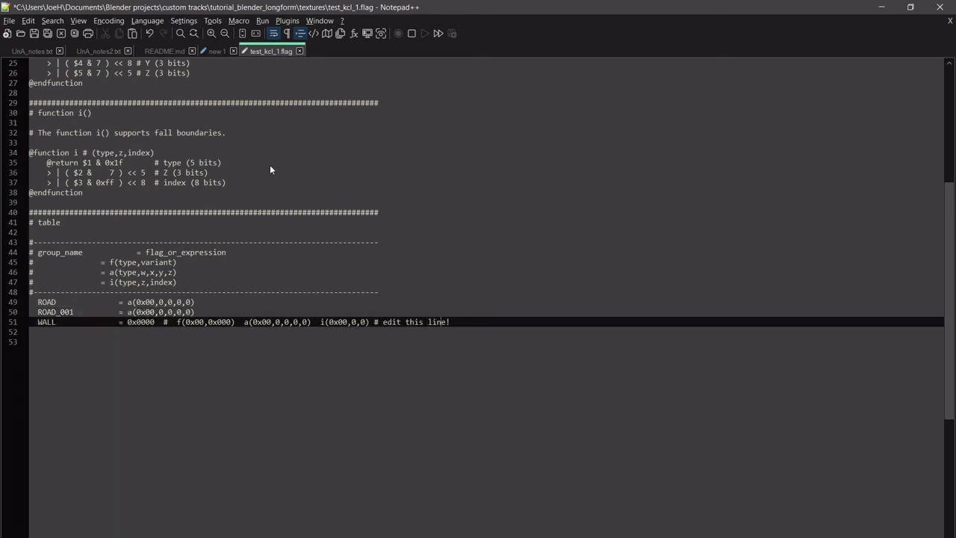
{"action": "key", "text": "Right"}
{"action": "key", "text": "Right"}
{"action": "left_click", "coordinate": [240, 21]}
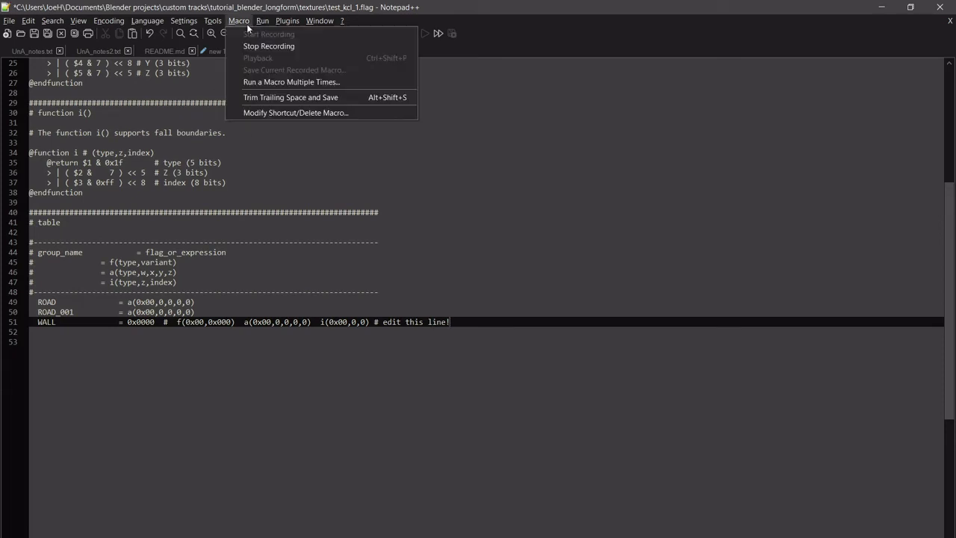
{"action": "left_click", "coordinate": [254, 47]}
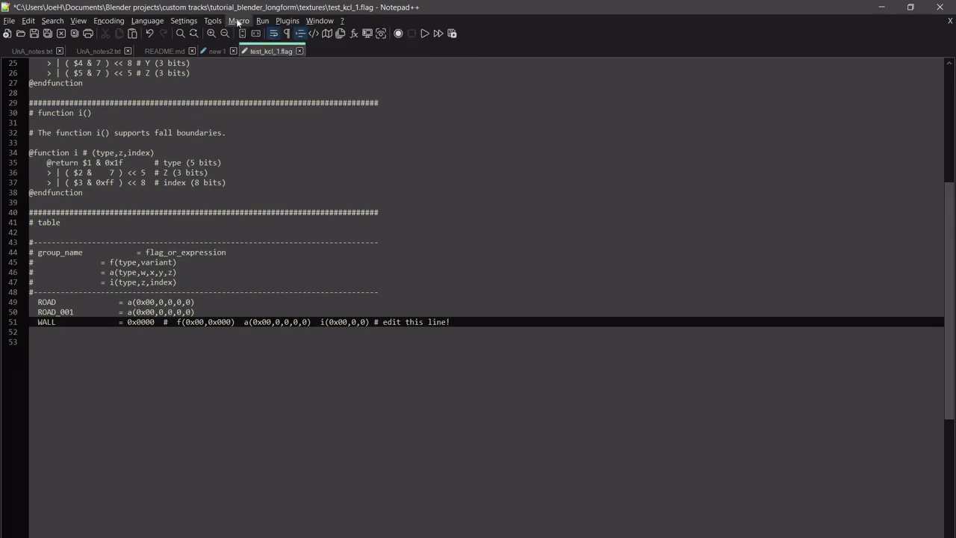
{"action": "left_click", "coordinate": [237, 23]}
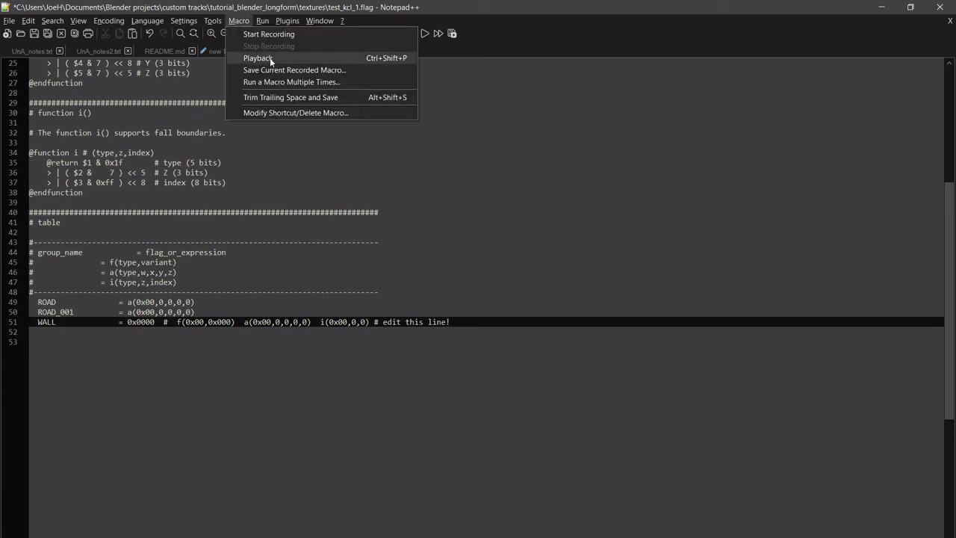
{"action": "left_click", "coordinate": [269, 57]}
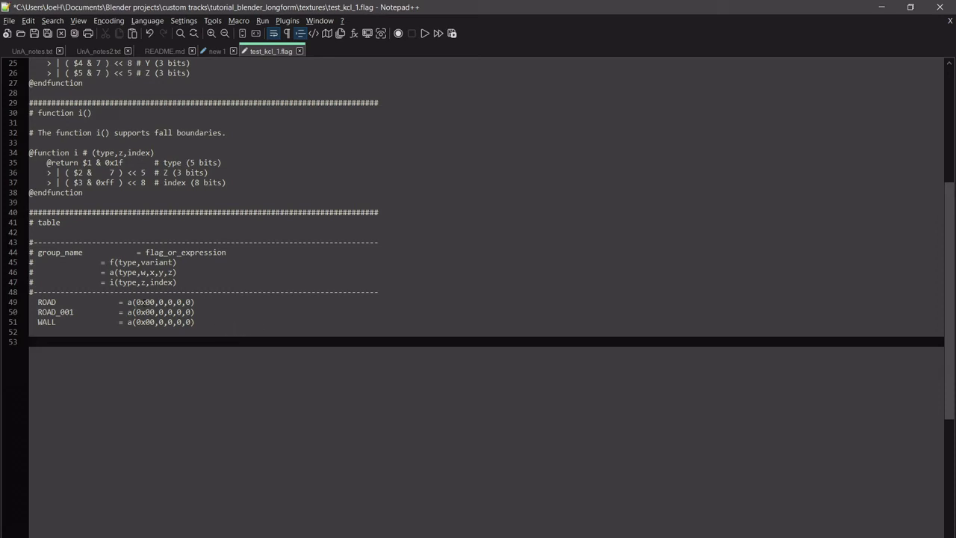
- Select the 0x00 type value on the ROAD line and check the list of types on the KCL flag wiki page in the browser
{"action": "double_click", "coordinate": [145, 302]}
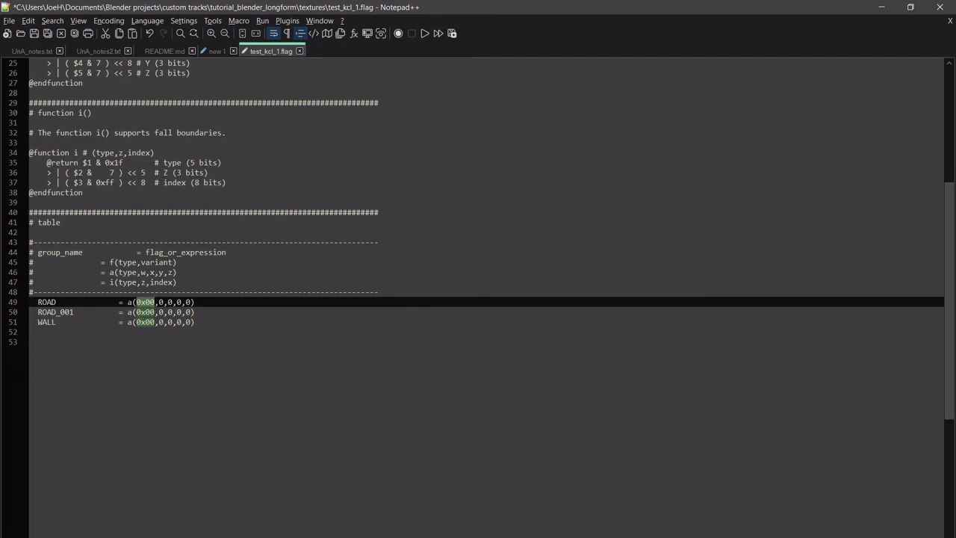
{"action": "mouse_move", "coordinate": [414, 512]}
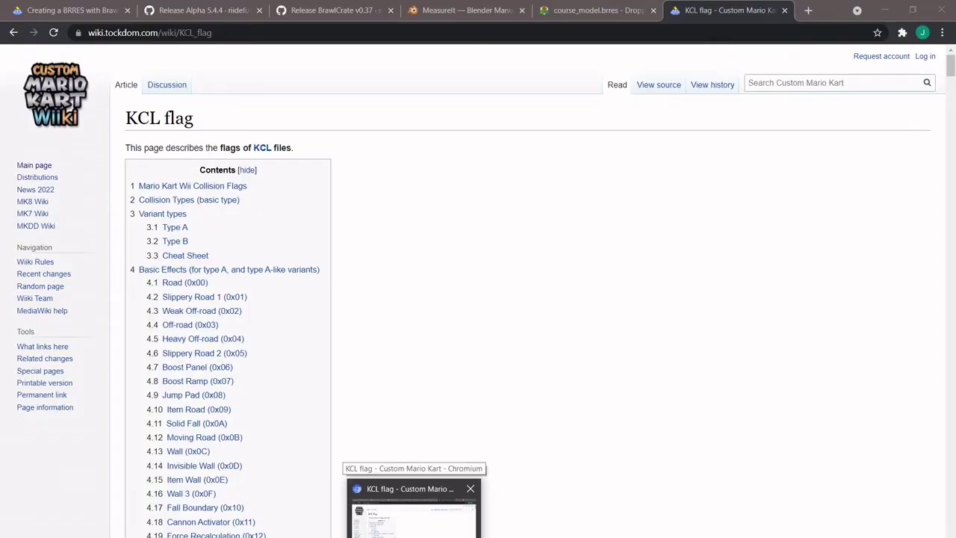
{"action": "left_click", "coordinate": [414, 512]}
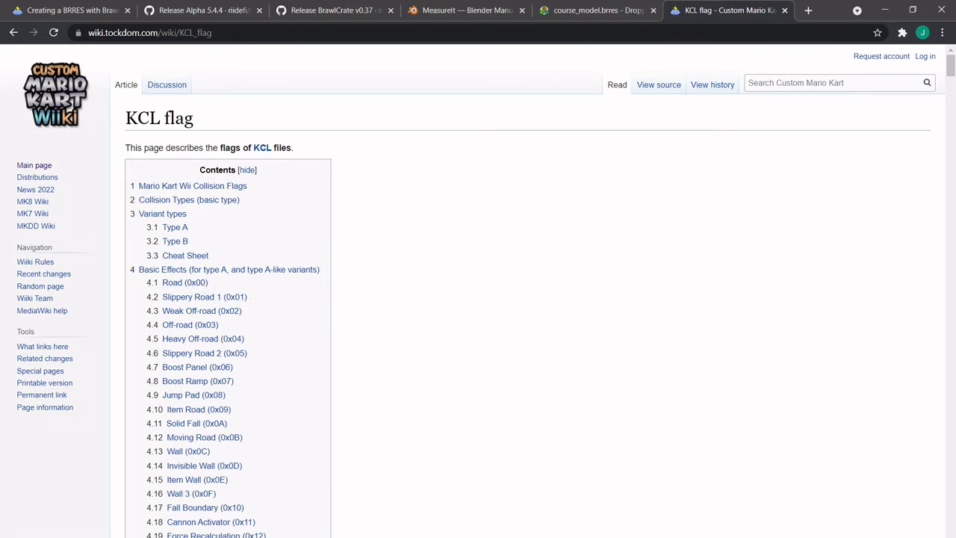
{"action": "key", "text": "alt+Tab"}
- Try the collision types 0x01, 0x03 and 0x07 on the ROAD line and set it back to 0x00
{"action": "left_click", "coordinate": [153, 301]}
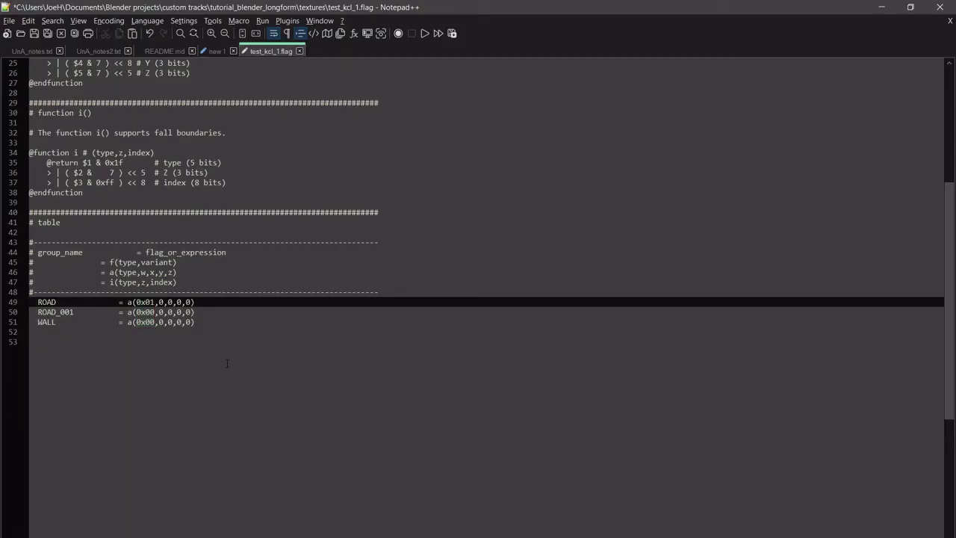
{"action": "key", "text": "BackSpace"}
{"action": "type", "text": "3"}
{"action": "key", "text": "BackSpace"}
{"action": "type", "text": "0"}
{"action": "key", "text": "BackSpace"}
{"action": "type", "text": "7"}
{"action": "key", "text": "BackSpace"}
{"action": "type", "text": "0"}
- Go to the Road (0x00) section of the KCL flag wiki page and examine its basic effects, especially the Dirt, no GFX row
{"action": "left_click", "coordinate": [403, 515]}
{"action": "scroll", "coordinate": [292, 285], "scroll_direction": "down", "scroll_amount": 8}
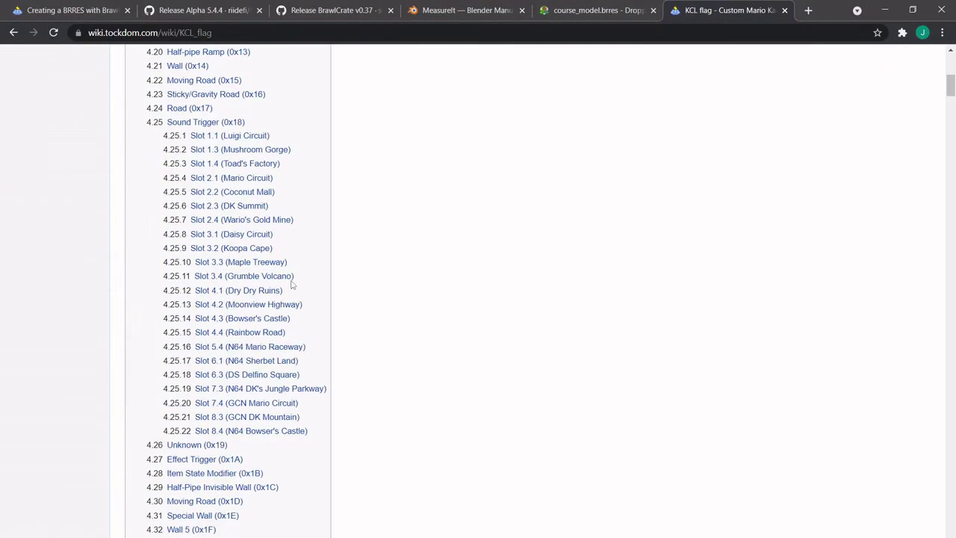
{"action": "scroll", "coordinate": [292, 284], "scroll_direction": "up", "scroll_amount": 5}
{"action": "left_click", "coordinate": [191, 221]}
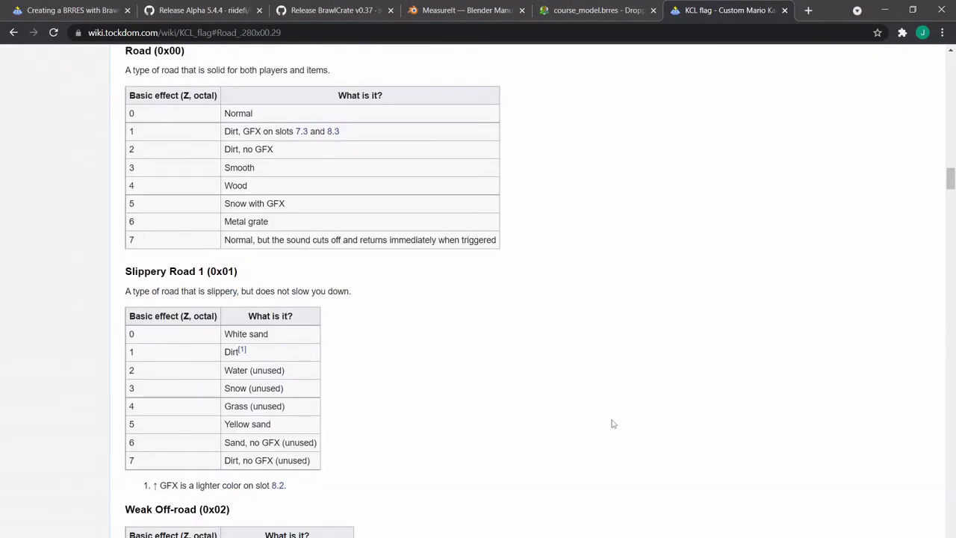
{"action": "left_click_drag", "start_coordinate": [288, 155], "coordinate": [130, 152]}
{"action": "left_click", "coordinate": [130, 153]}
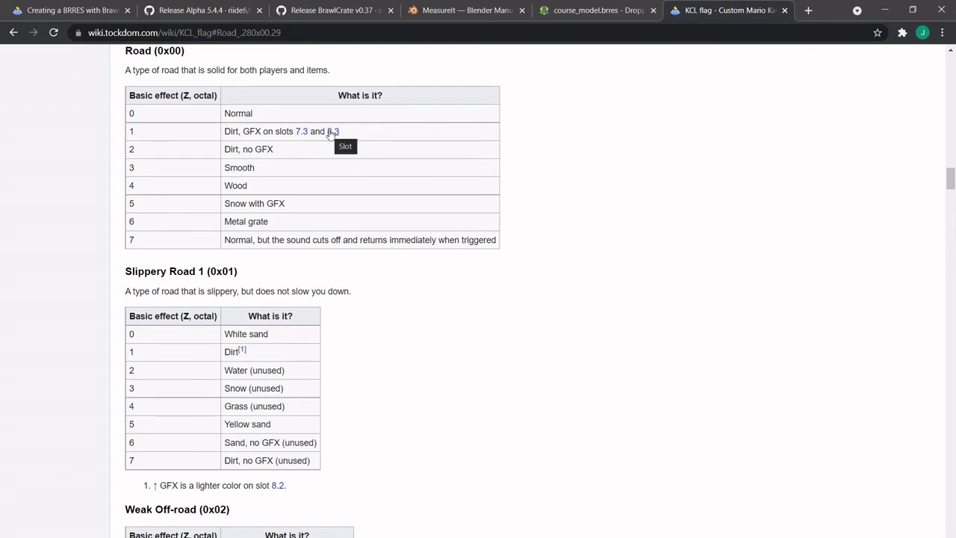
{"action": "left_click_drag", "start_coordinate": [284, 152], "coordinate": [213, 149]}
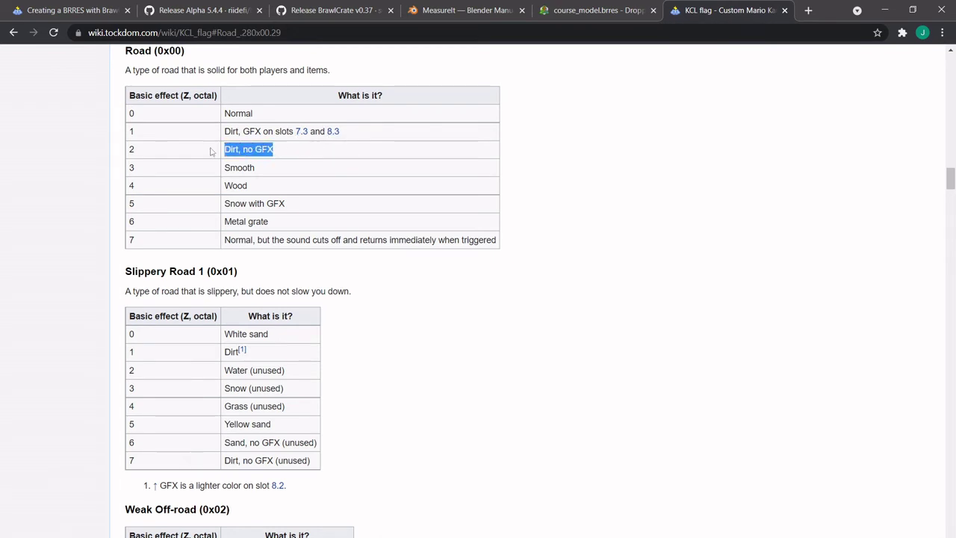
{"action": "left_click", "coordinate": [213, 149]}
{"action": "left_click_drag", "start_coordinate": [275, 155], "coordinate": [124, 153]}
{"action": "left_click", "coordinate": [202, 156]}
{"action": "left_click", "coordinate": [171, 155]}
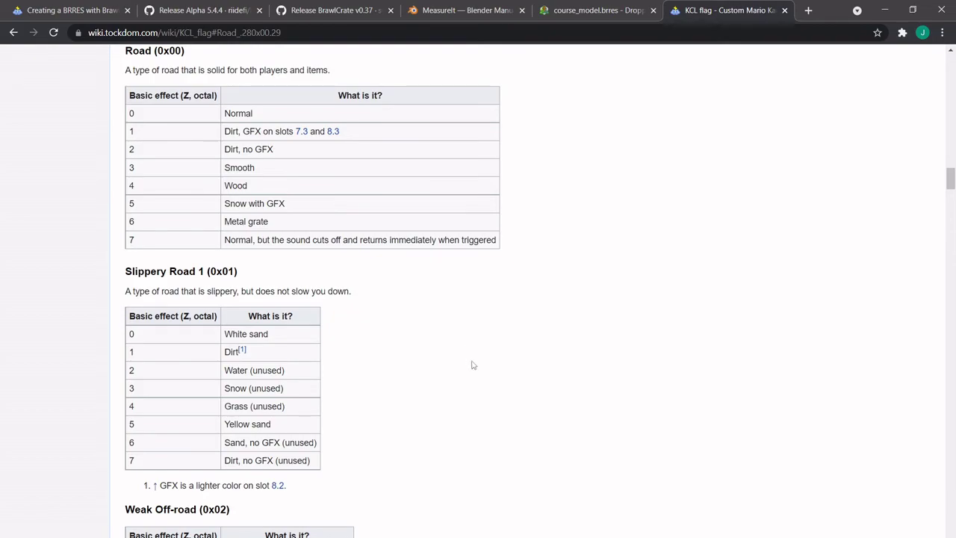
- Examine the Type A variant table on the KCL flag page, especially which group holds the basic effect
{"action": "middle_click", "coordinate": [535, 421]}
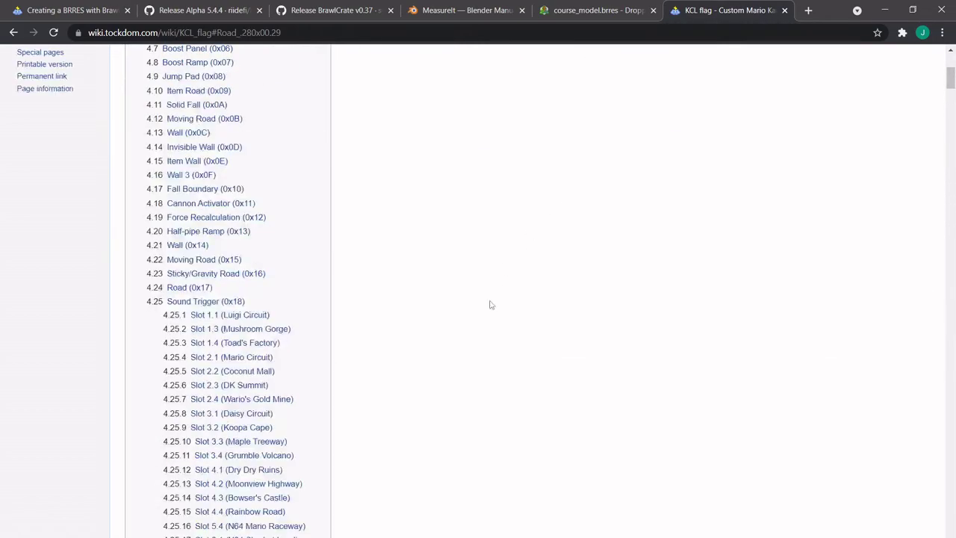
{"action": "scroll", "coordinate": [488, 314], "scroll_direction": "down", "scroll_amount": 5}
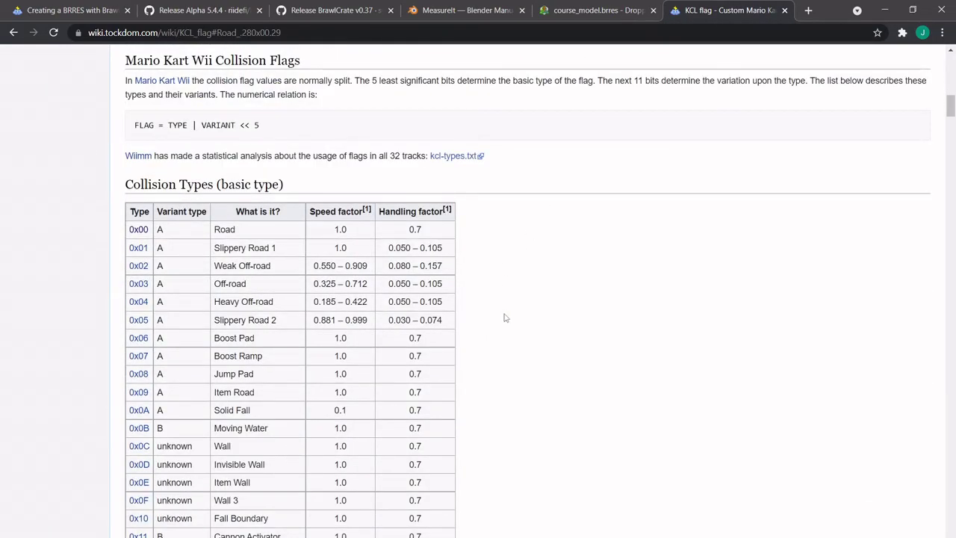
{"action": "scroll", "coordinate": [493, 318], "scroll_direction": "down", "scroll_amount": 10}
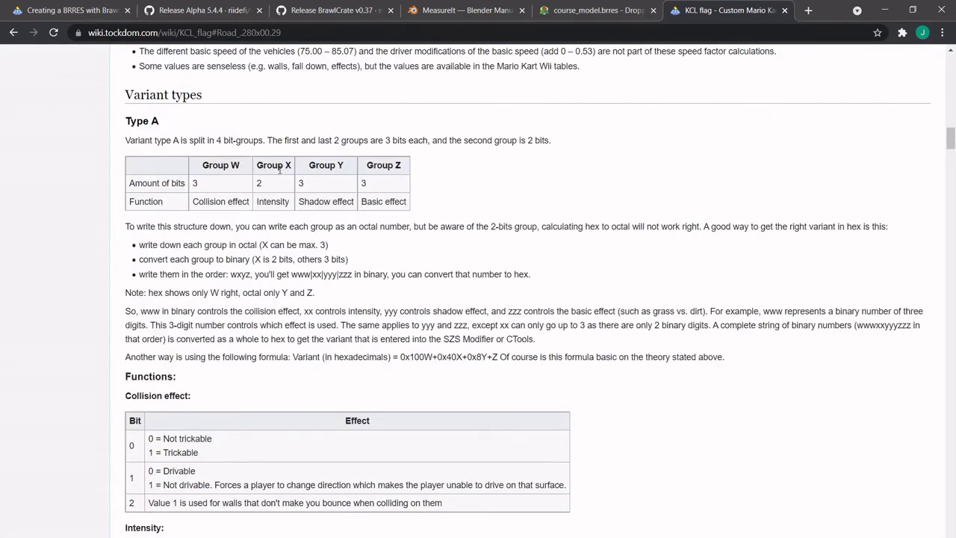
{"action": "left_click_drag", "start_coordinate": [125, 121], "coordinate": [187, 120]}
{"action": "left_click", "coordinate": [187, 119]}
{"action": "double_click", "coordinate": [373, 201]}
{"action": "left_click", "coordinate": [385, 202]}
{"action": "triple_click", "coordinate": [385, 202]}
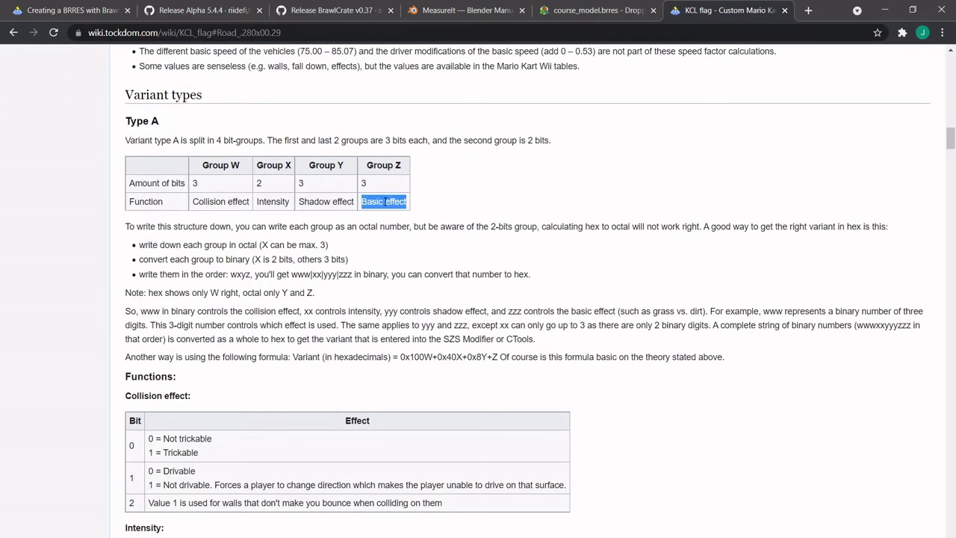
{"action": "left_click", "coordinate": [423, 207]}
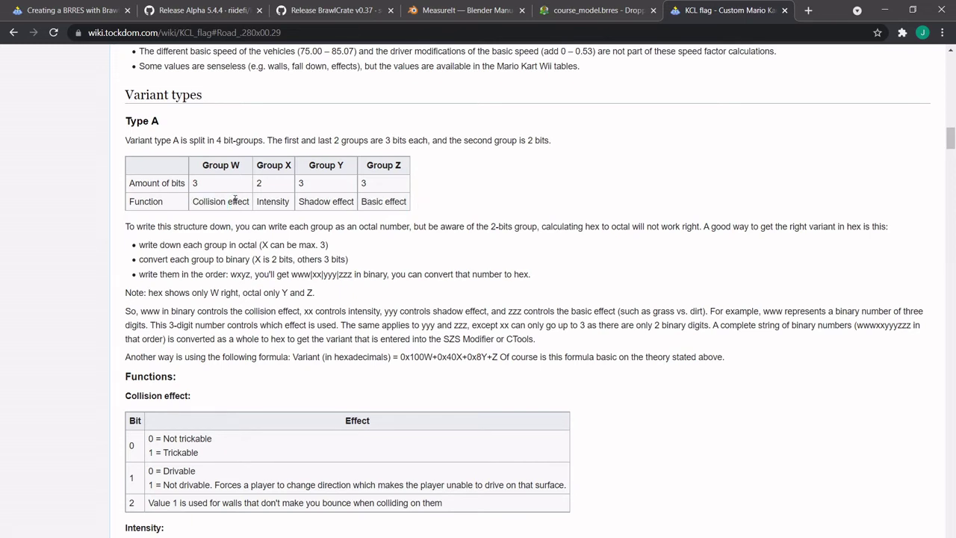
{"action": "triple_click", "coordinate": [375, 204]}
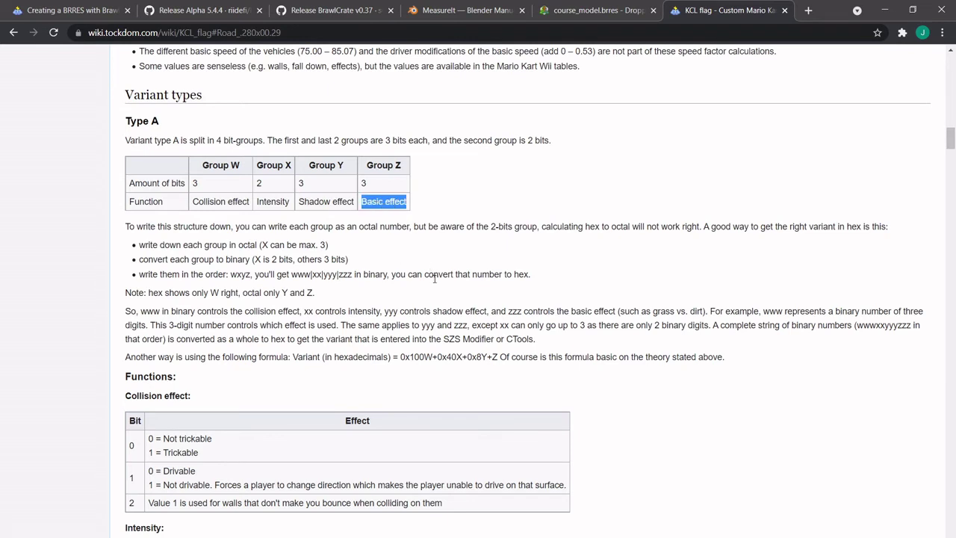
- Check the Dirt, no GFX row in the wiki's Road (0x00) basic effects and set the ROAD line's last value to 2 in test_kcl_1.flag
{"action": "double_click", "coordinate": [371, 200]}
{"action": "scroll", "coordinate": [467, 276], "scroll_direction": "down", "scroll_amount": 7}
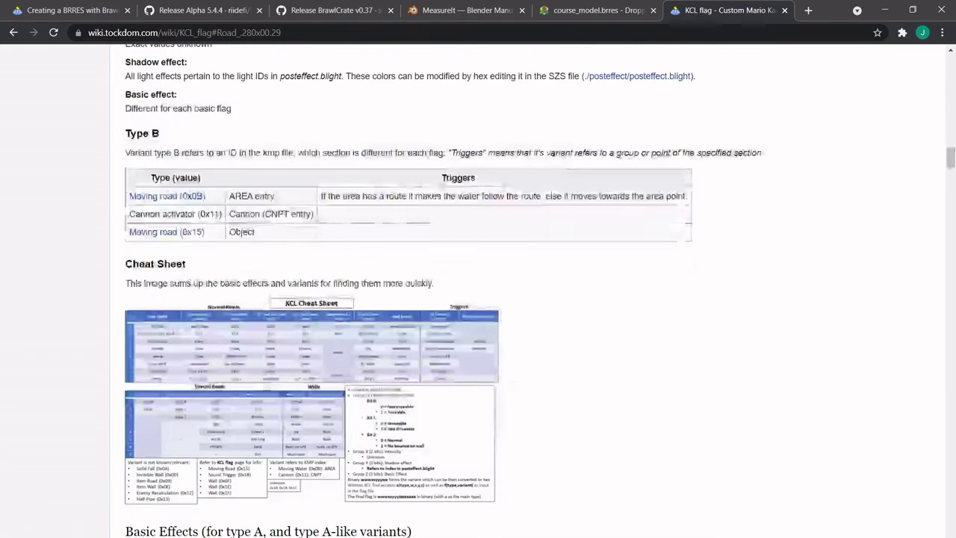
{"action": "scroll", "coordinate": [491, 367], "scroll_direction": "down", "scroll_amount": 7}
{"action": "scroll", "coordinate": [351, 313], "scroll_direction": "up", "scroll_amount": 3}
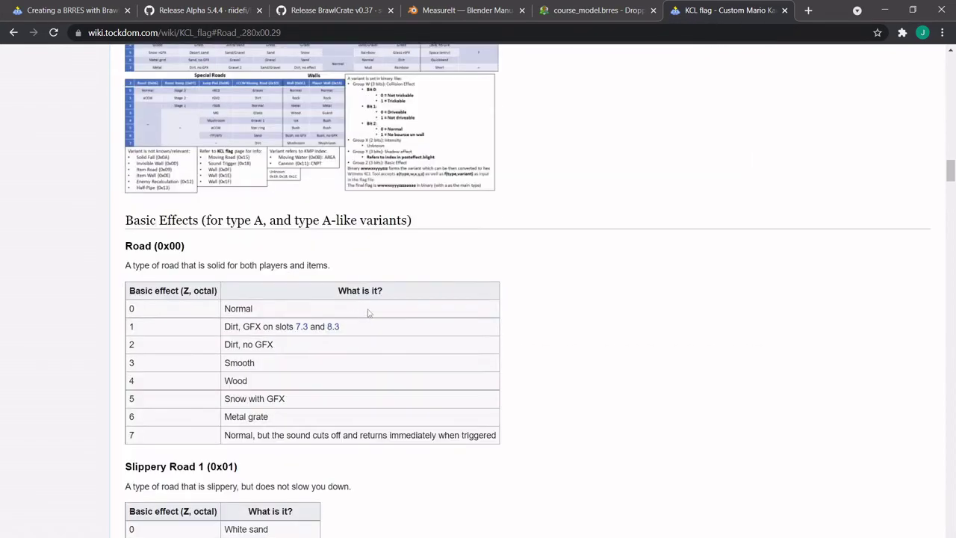
{"action": "left_click_drag", "start_coordinate": [289, 351], "coordinate": [146, 350]}
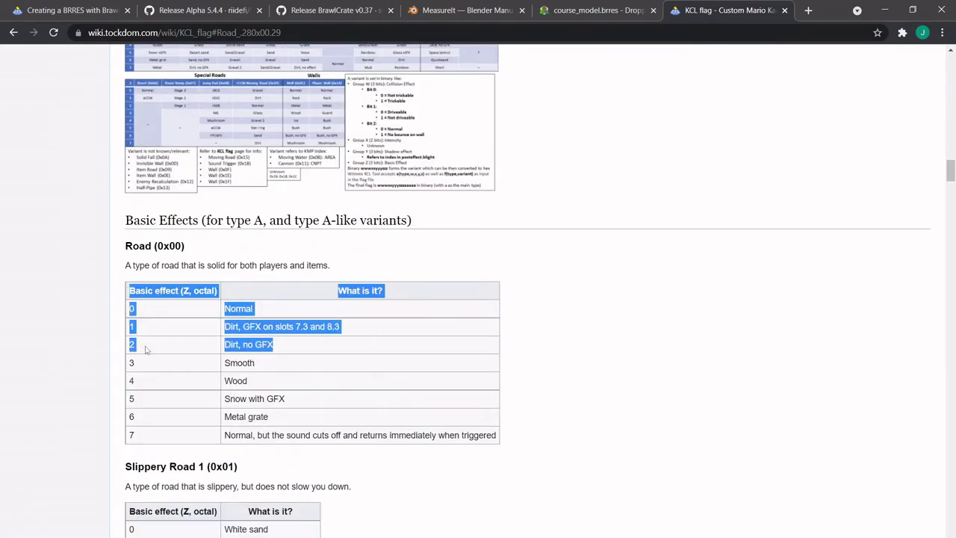
{"action": "left_click", "coordinate": [147, 349]}
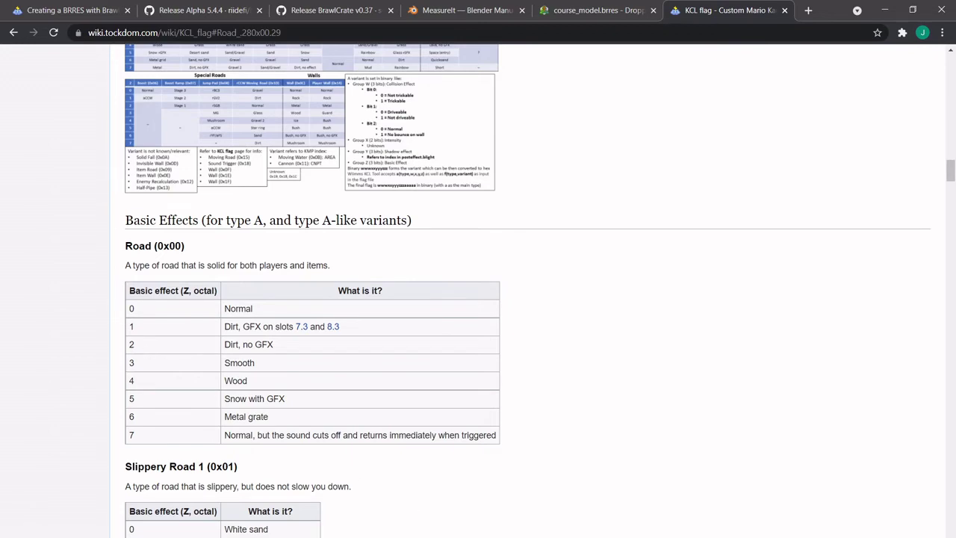
{"action": "key", "text": "alt+Tab"}
{"action": "left_click", "coordinate": [199, 303]}
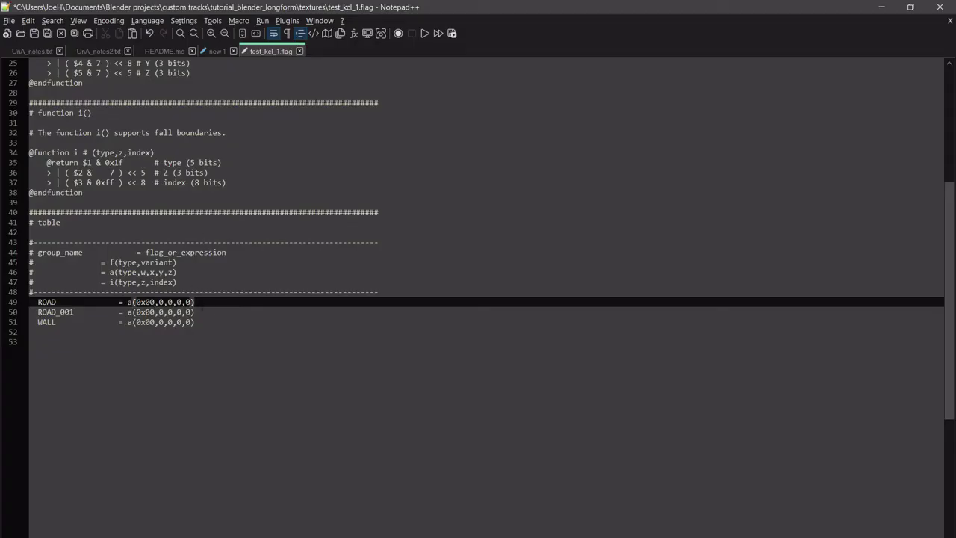
{"action": "type", "text": ",2"}
{"action": "key", "text": "BackSpace"}
{"action": "key", "text": "BackSpace"}
- Set the collision type on the WALL line to 0x0C
{"action": "left_click", "coordinate": [148, 322]}
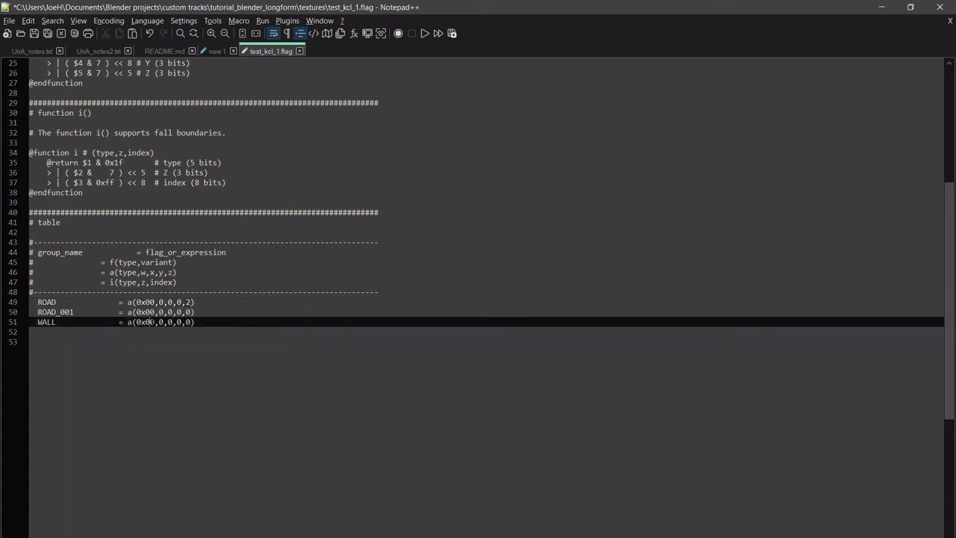
{"action": "key", "text": "Delete"}
{"action": "type", "text": "C"}
{"action": "key", "text": "Down"}
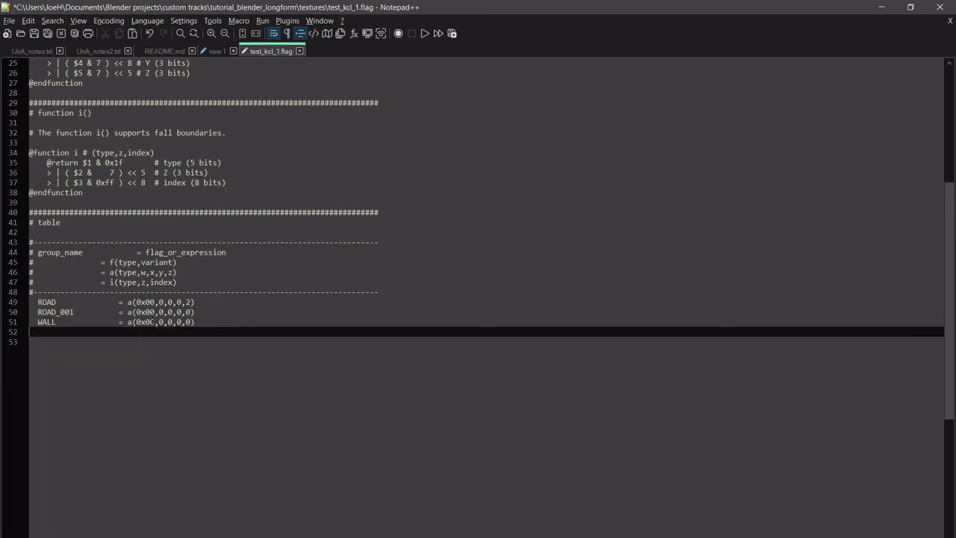
- Return to the KCL flag wiki page, find the Wall type 0x0C in the type list and go to its section
{"action": "key", "text": "alt+Tab"}
{"action": "scroll", "coordinate": [612, 266], "scroll_direction": "up", "scroll_amount": 10}
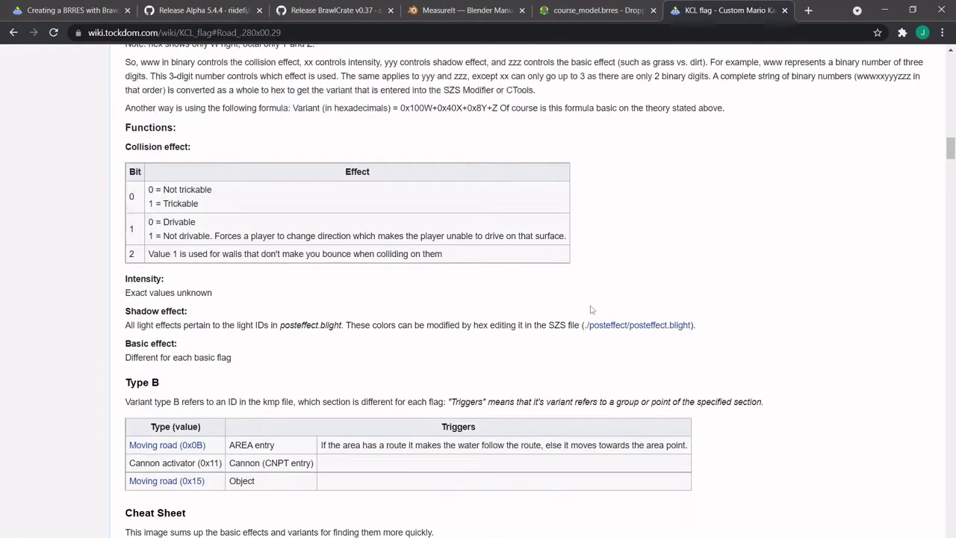
{"action": "scroll", "coordinate": [590, 149], "scroll_direction": "down", "scroll_amount": 5}
{"action": "scroll", "coordinate": [582, 190], "scroll_direction": "up", "scroll_amount": 4}
{"action": "scroll", "coordinate": [582, 191], "scroll_direction": "down", "scroll_amount": 3}
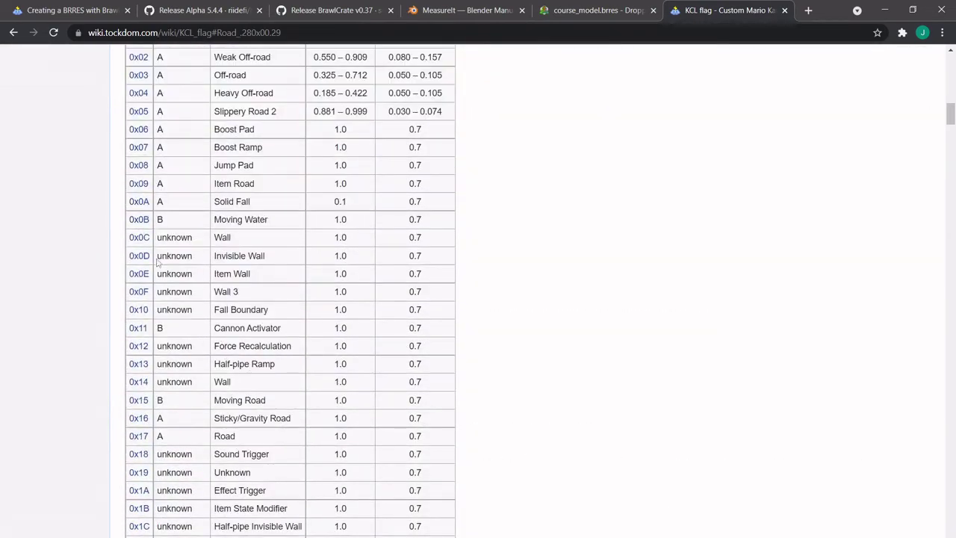
{"action": "double_click", "coordinate": [222, 238]}
{"action": "left_click", "coordinate": [134, 238]}
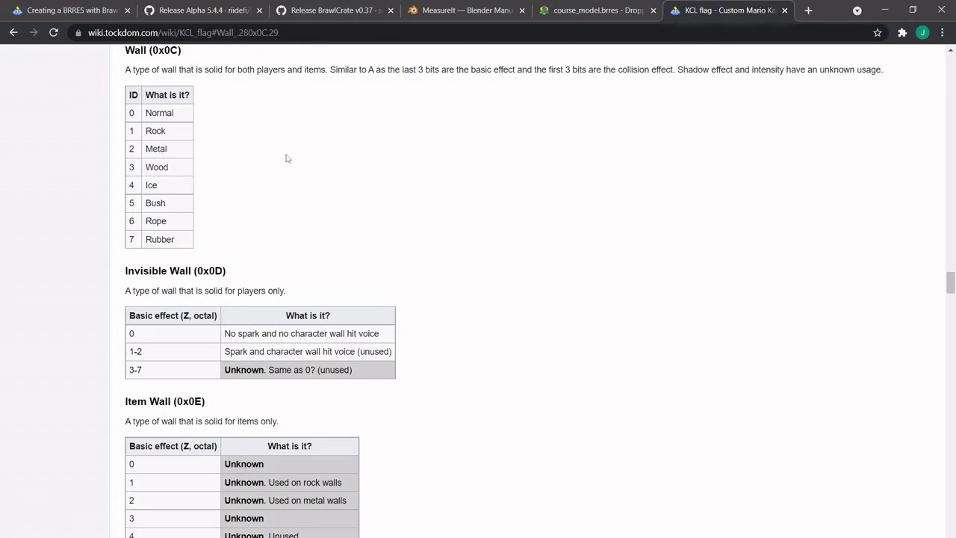
- Examine the Wall (0x0C) variant table, especially the Bush and Rubber rows
{"action": "scroll", "coordinate": [286, 157], "scroll_direction": "up", "scroll_amount": 1}
{"action": "mouse_move", "coordinate": [172, 270]}
{"action": "left_mouse_down"}
{"action": "mouse_move", "coordinate": [140, 265]}
{"action": "mouse_move", "coordinate": [183, 267]}
{"action": "left_mouse_up"}
{"action": "left_click", "coordinate": [183, 267]}
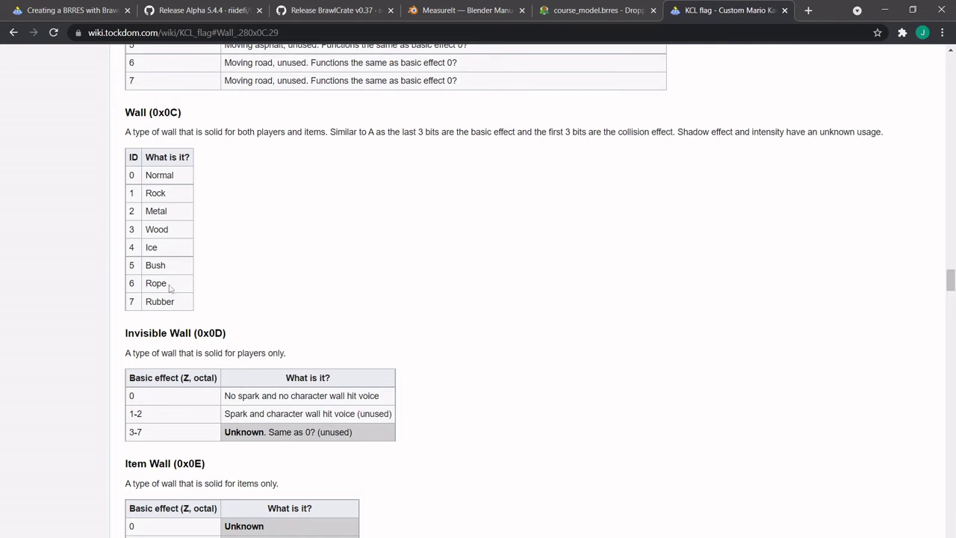
{"action": "left_click_drag", "start_coordinate": [180, 302], "coordinate": [128, 302]}
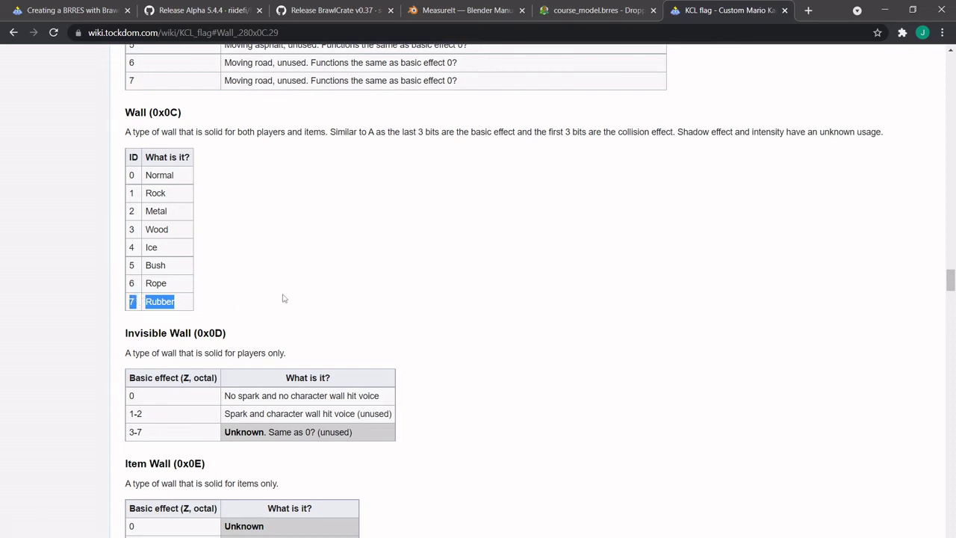
{"action": "left_click", "coordinate": [171, 269]}
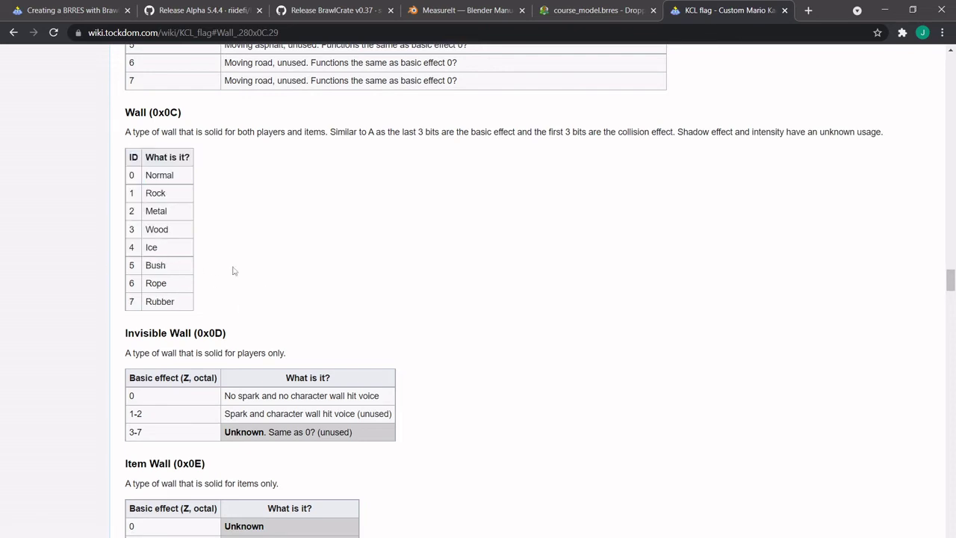
{"action": "left_click_drag", "start_coordinate": [175, 267], "coordinate": [186, 100]}
{"action": "left_click", "coordinate": [177, 107]}
{"action": "left_click_drag", "start_coordinate": [180, 271], "coordinate": [131, 266]}
{"action": "left_click", "coordinate": [263, 265]}
- Switch to test_kcl_1.flag in Notepad++ and set the last value on the WALL line to 5 for Bush
{"action": "left_click", "coordinate": [228, 527]}
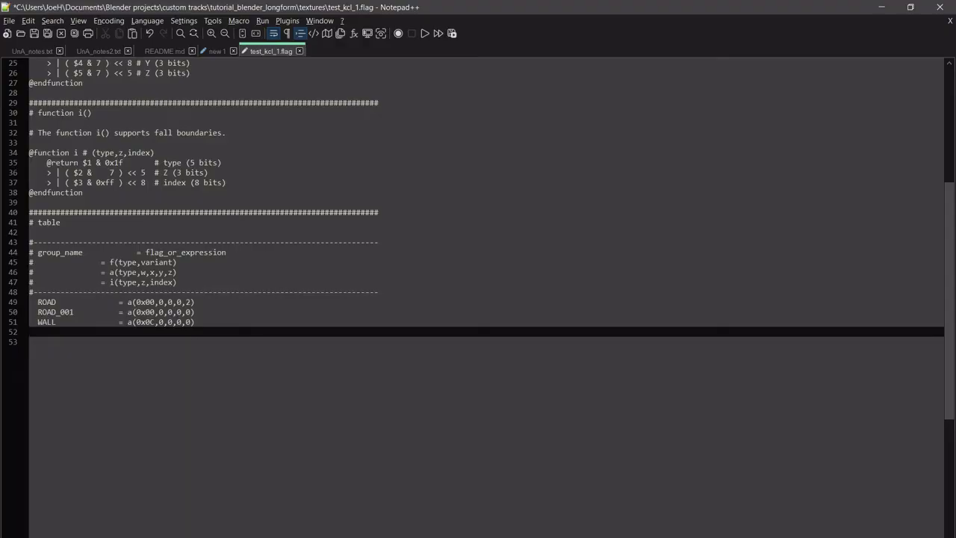
{"action": "left_click", "coordinate": [150, 322]}
{"action": "left_click", "coordinate": [190, 322]}
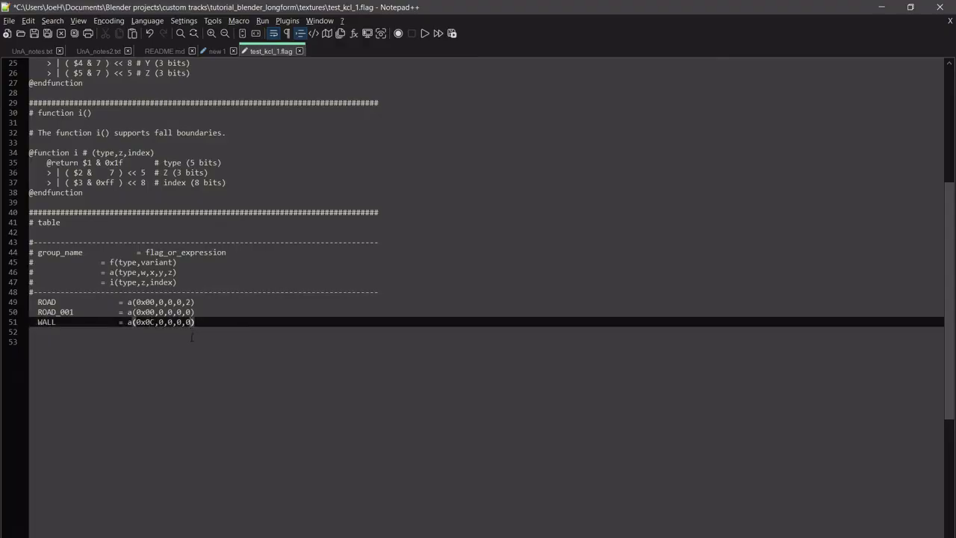
{"action": "key", "text": "BackSpace"}
{"action": "type", "text": "5"}
- Switch to Blender, select the road.001 object that matches the ROAD_001 line and inspect the jump surface up close
{"action": "left_click", "coordinate": [82, 312]}
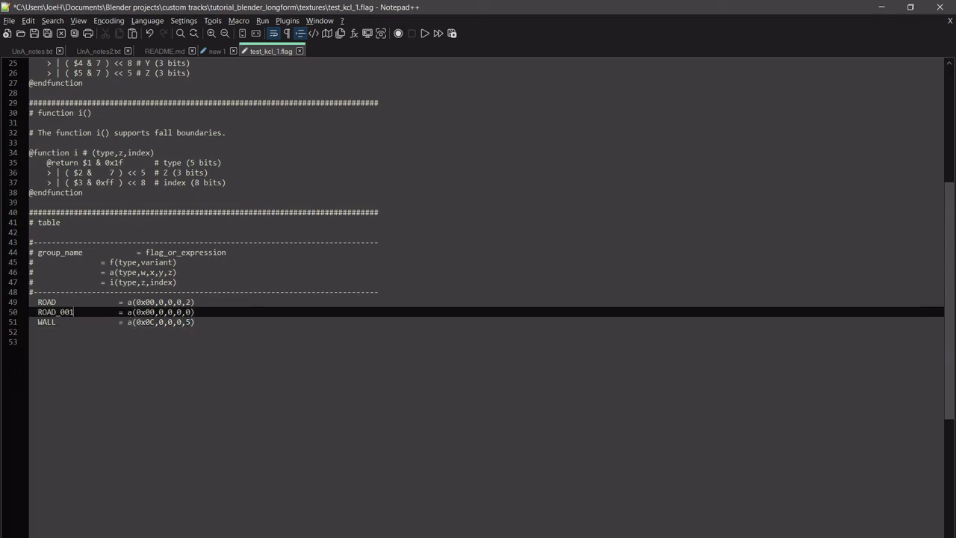
{"action": "left_click", "coordinate": [388, 523]}
{"action": "left_click", "coordinate": [857, 91]}
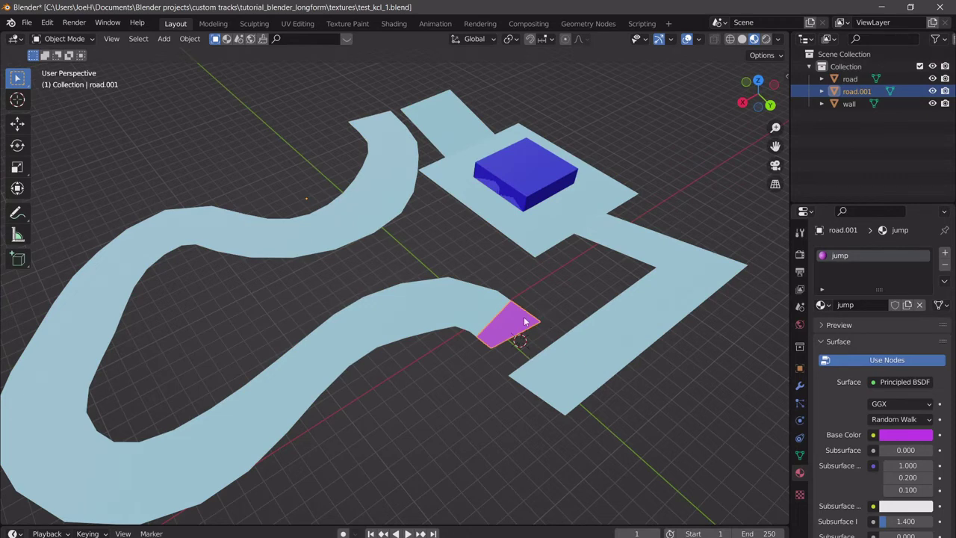
{"action": "middle_click_drag", "start_coordinate": [525, 321], "coordinate": [595, 282]}
{"action": "key", "text": "KP_Decimal"}
{"action": "scroll", "coordinate": [563, 228], "scroll_direction": "down", "scroll_amount": 3}
{"action": "middle_click_drag", "start_coordinate": [563, 228], "coordinate": [553, 315]}
{"action": "scroll", "coordinate": [553, 315], "scroll_direction": "up", "scroll_amount": 3}
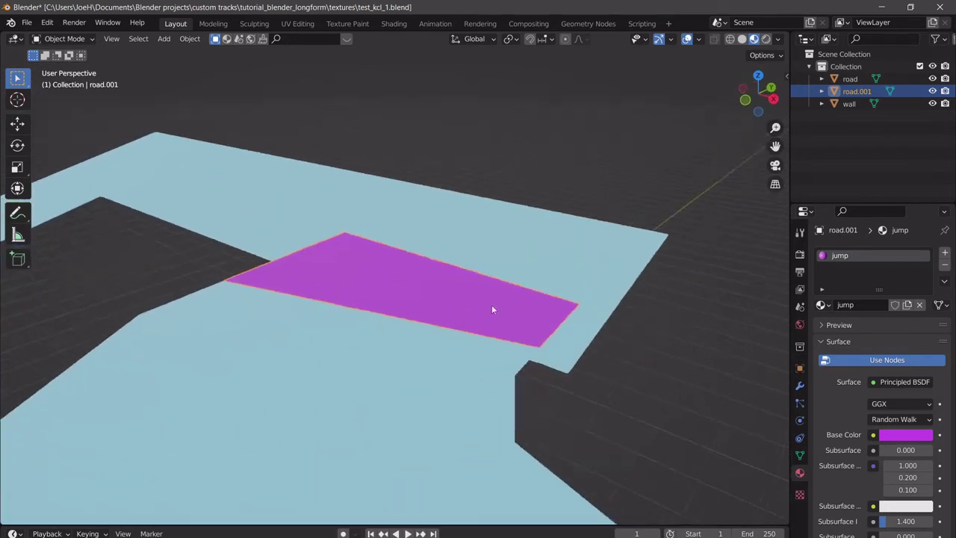
- Switch back to the KCL flag wiki page and find the Jump Pad (0x08) section
{"action": "key", "text": "alt+Tab"}
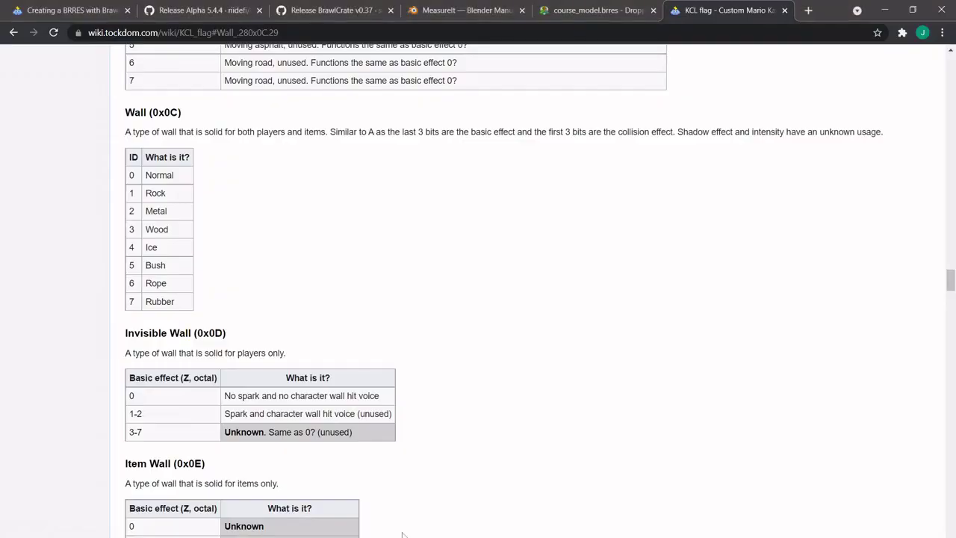
{"action": "scroll", "coordinate": [497, 393], "scroll_direction": "down", "scroll_amount": 1}
{"action": "scroll", "coordinate": [469, 181], "scroll_direction": "up", "scroll_amount": 5}
{"action": "scroll", "coordinate": [469, 182], "scroll_direction": "up", "scroll_amount": 7}
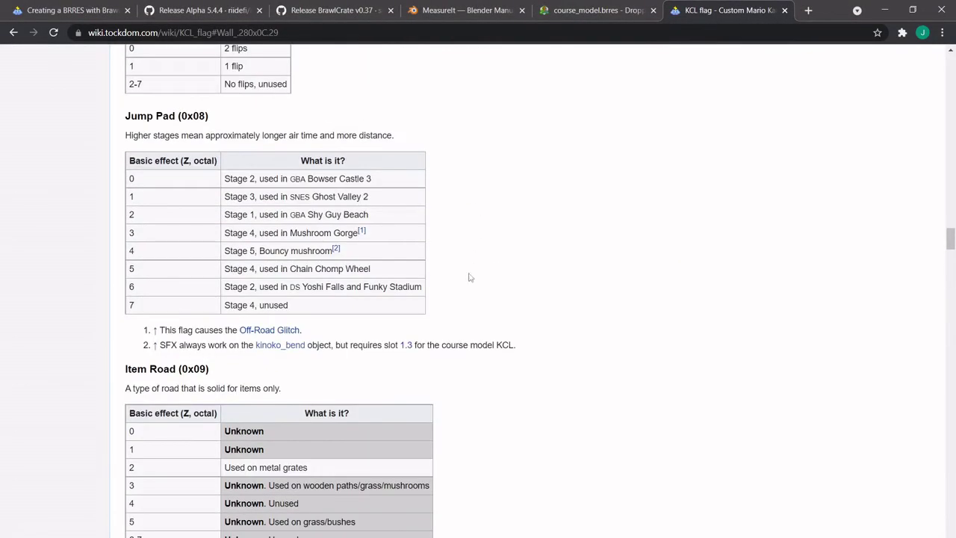
{"action": "scroll", "coordinate": [469, 277], "scroll_direction": "down", "scroll_amount": 1}
{"action": "scroll", "coordinate": [455, 292], "scroll_direction": "up", "scroll_amount": 4}
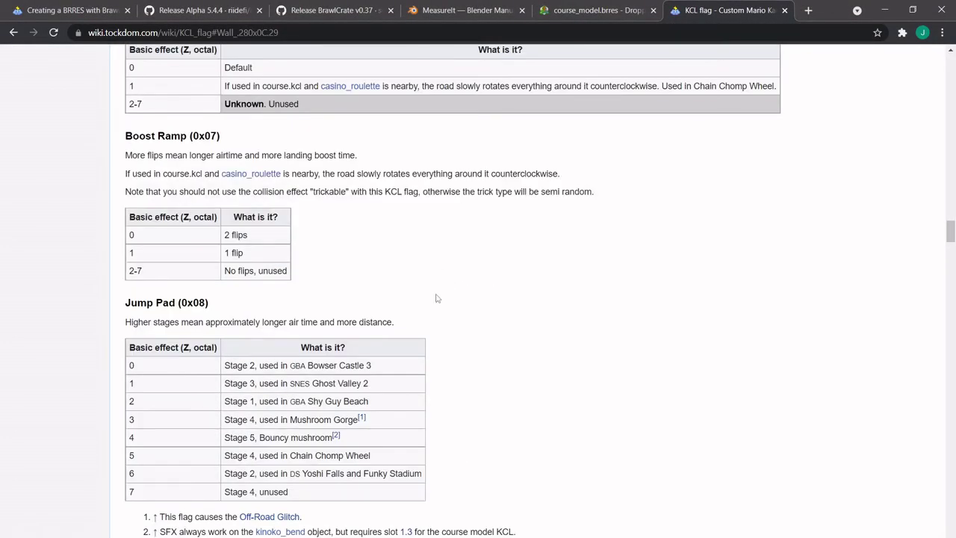
{"action": "scroll", "coordinate": [437, 297], "scroll_direction": "up", "scroll_amount": 1}
{"action": "scroll", "coordinate": [163, 278], "scroll_direction": "down", "scroll_amount": 1}
{"action": "double_click", "coordinate": [144, 302]}
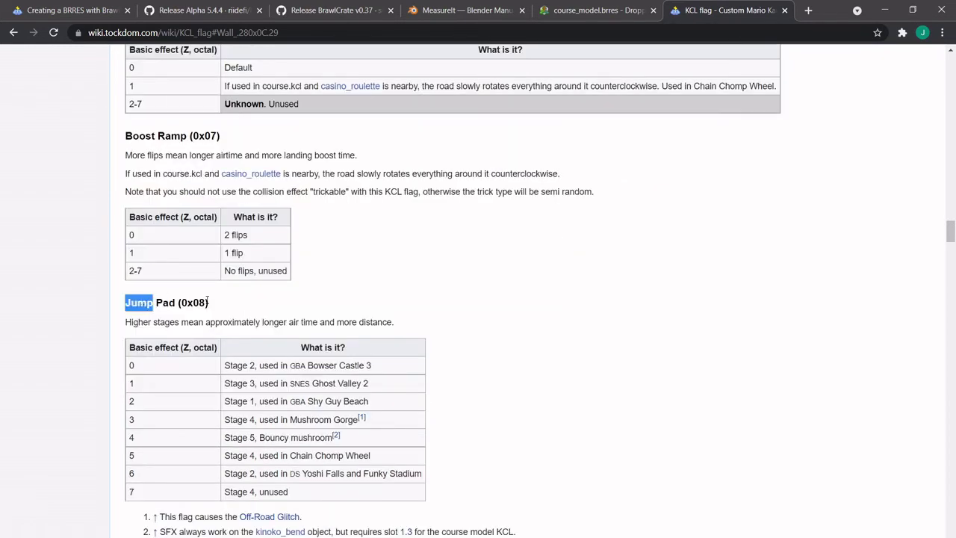
{"action": "left_click", "coordinate": [326, 302]}
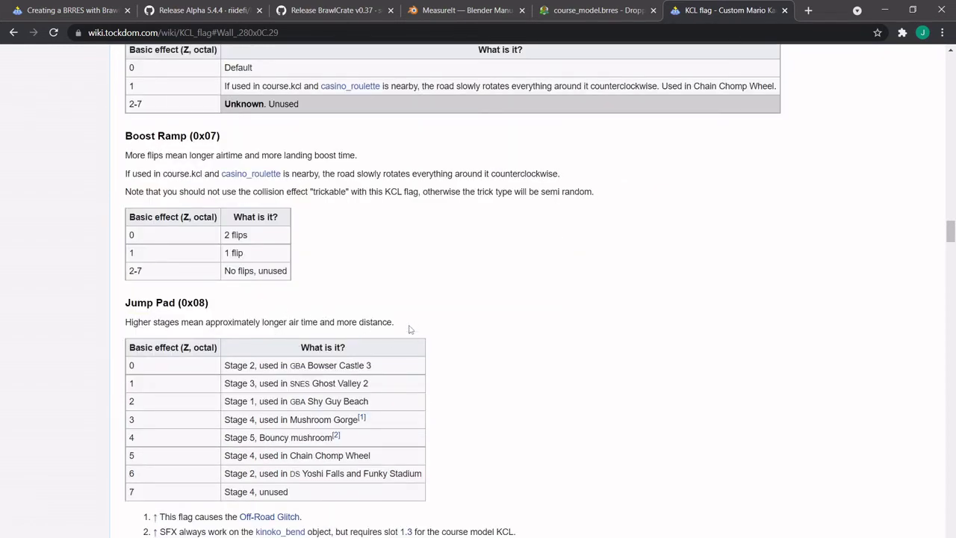
- Examine the Jump Pad (0x08) basic effects, comparing the GBA Bowser Castle 3, SNES Ghost Valley 2 and Bouncy mushroom stages
{"action": "left_click_drag", "start_coordinate": [371, 365], "coordinate": [326, 364]}
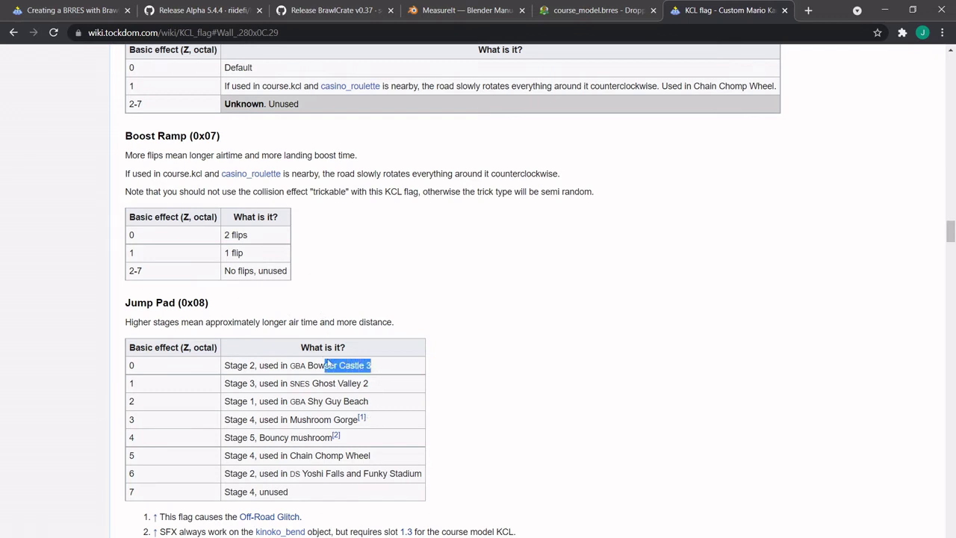
{"action": "left_click", "coordinate": [330, 364]}
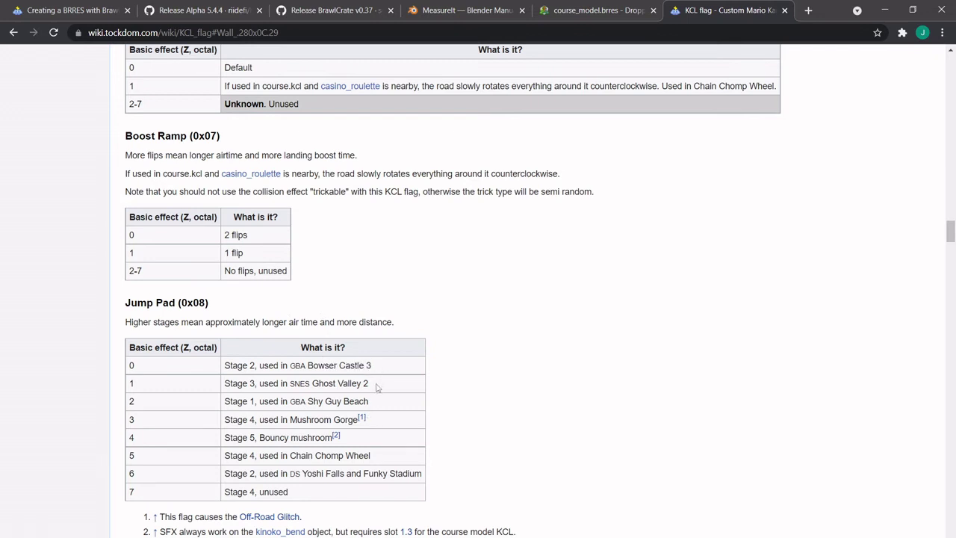
{"action": "left_click_drag", "start_coordinate": [377, 387], "coordinate": [319, 384]}
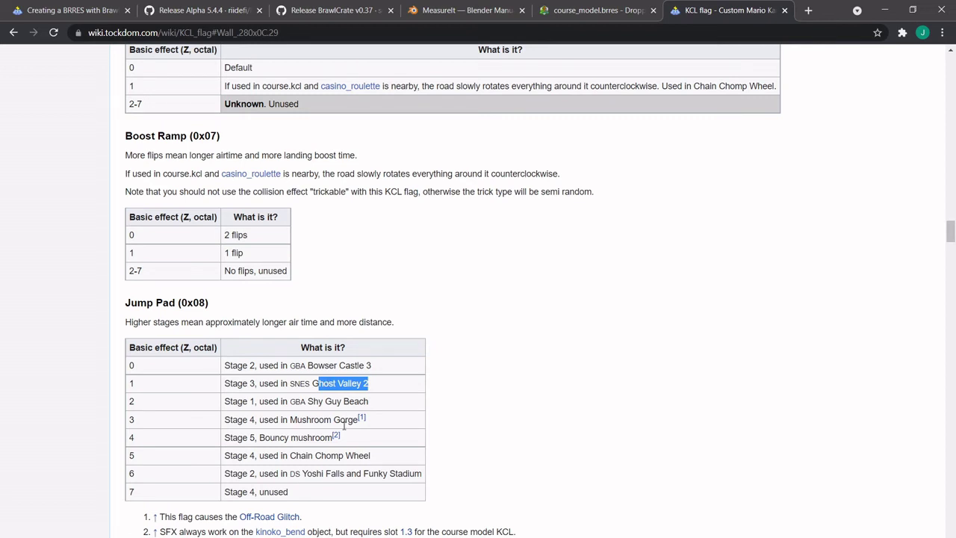
{"action": "left_click_drag", "start_coordinate": [359, 440], "coordinate": [265, 439]}
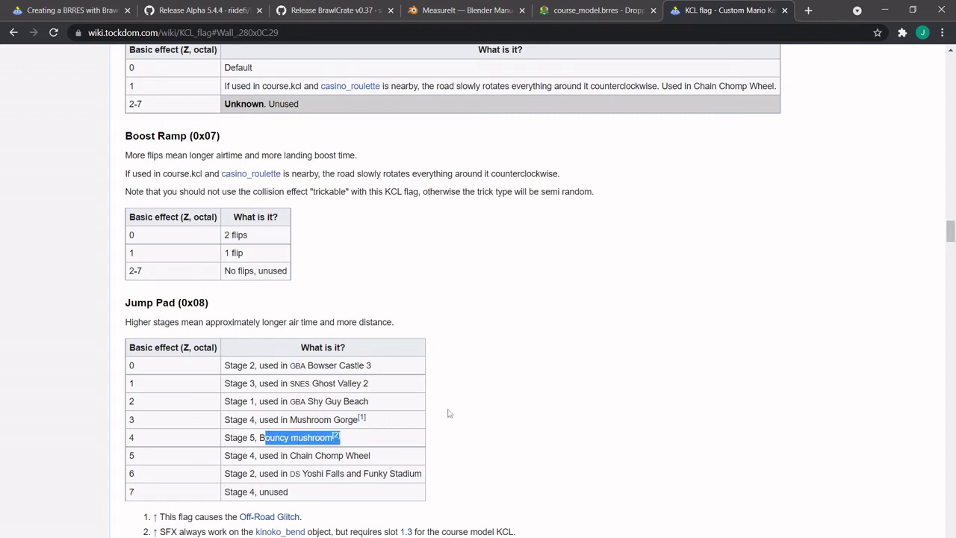
{"action": "left_click", "coordinate": [394, 433]}
- Go back to the Variant types section and examine the Type A groups and the collision effect table
{"action": "scroll", "coordinate": [491, 303], "scroll_direction": "up", "scroll_amount": 2}
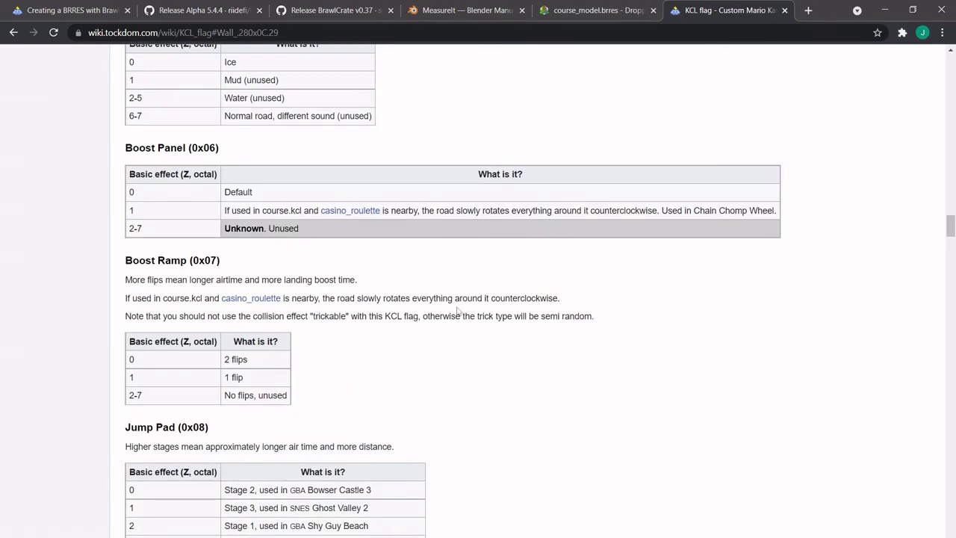
{"action": "scroll", "coordinate": [519, 354], "scroll_direction": "up", "scroll_amount": 15}
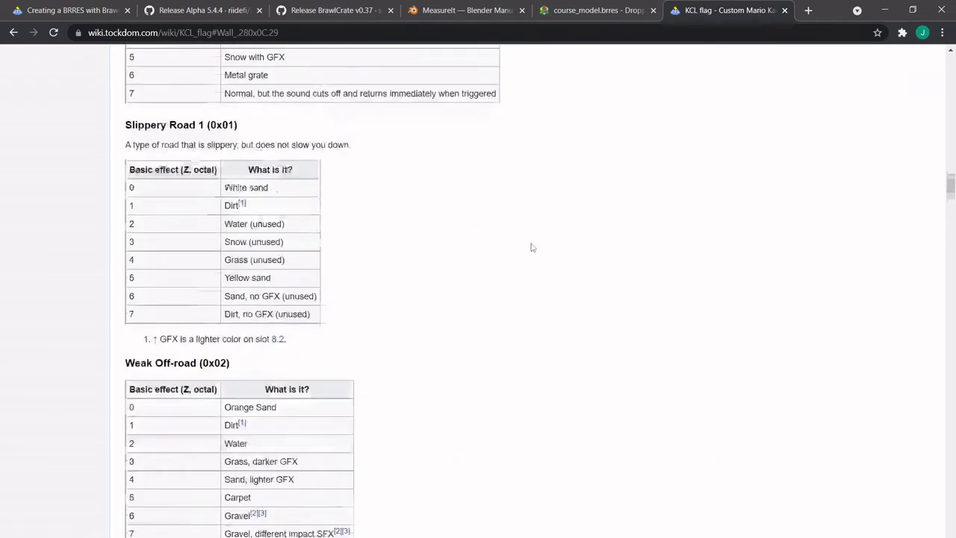
{"action": "scroll", "coordinate": [526, 254], "scroll_direction": "up", "scroll_amount": 6}
{"action": "scroll", "coordinate": [498, 299], "scroll_direction": "down", "scroll_amount": 1}
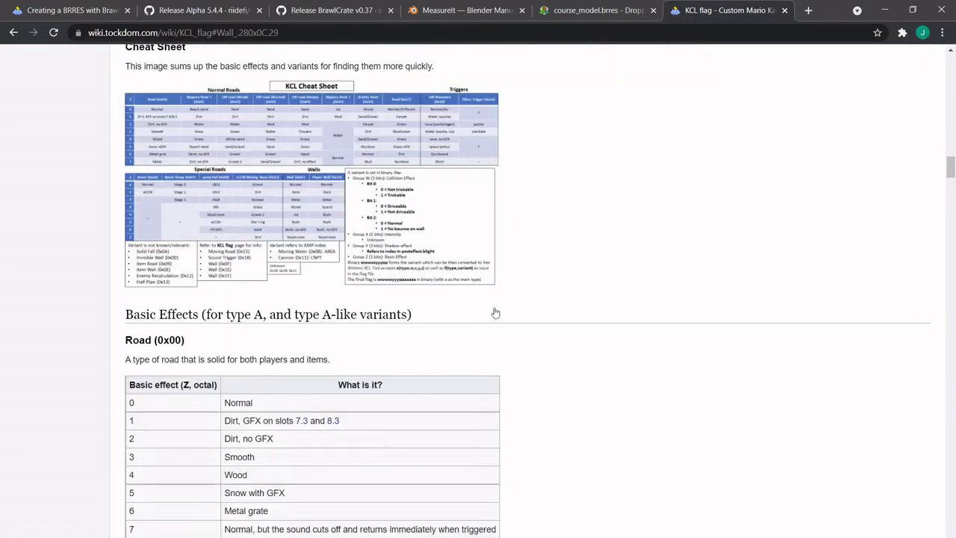
{"action": "scroll", "coordinate": [495, 313], "scroll_direction": "up", "scroll_amount": 5}
{"action": "scroll", "coordinate": [301, 289], "scroll_direction": "up", "scroll_amount": 5}
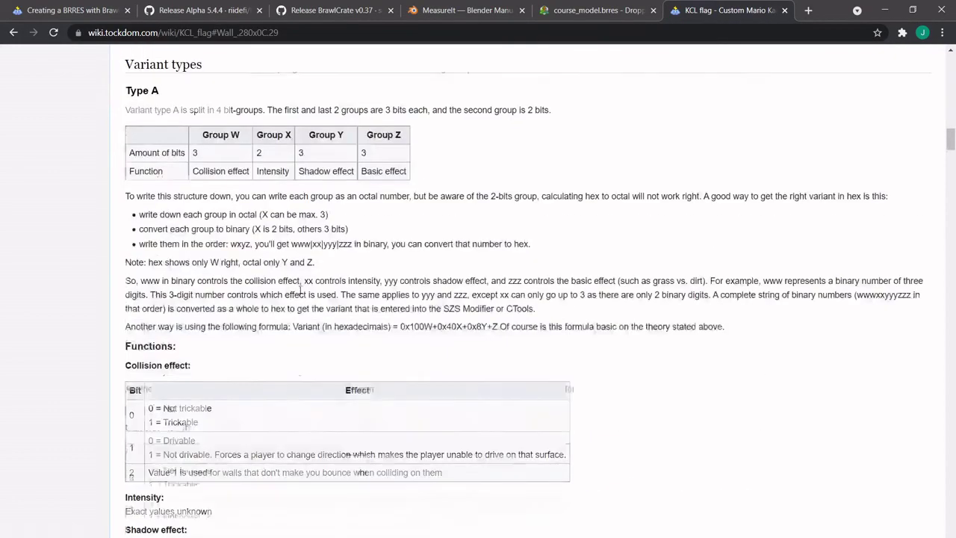
{"action": "scroll", "coordinate": [301, 289], "scroll_direction": "up", "scroll_amount": 2}
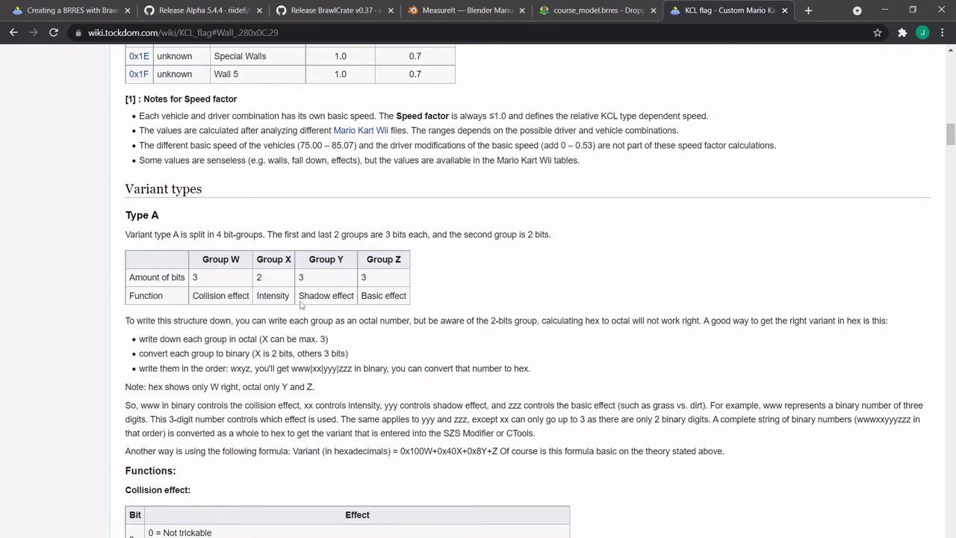
{"action": "scroll", "coordinate": [301, 305], "scroll_direction": "down", "scroll_amount": 2}
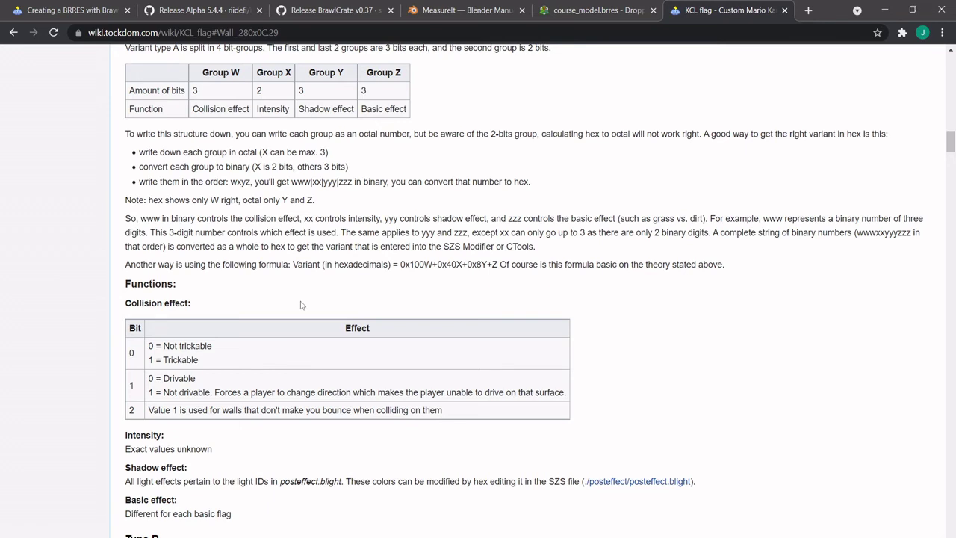
{"action": "scroll", "coordinate": [301, 305], "scroll_direction": "up", "scroll_amount": 1}
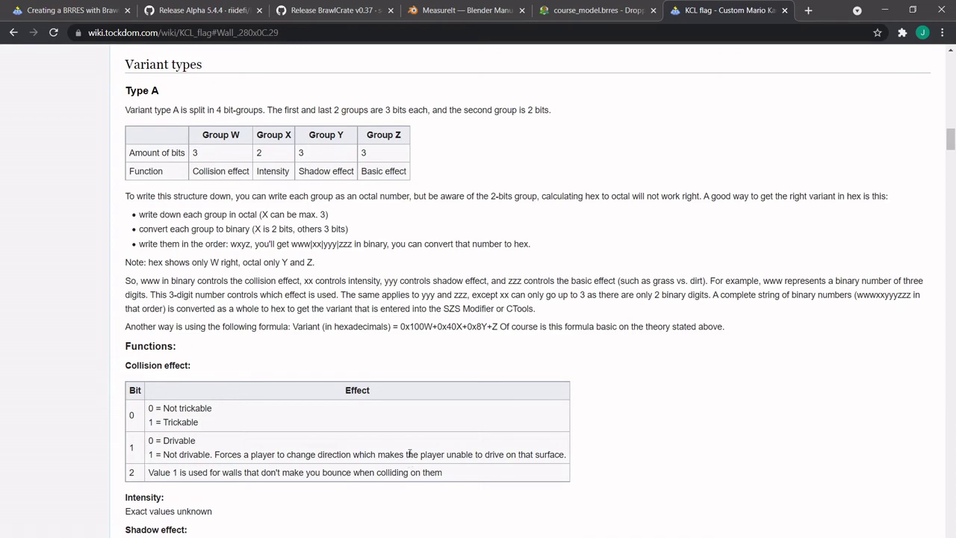
{"action": "scroll", "coordinate": [409, 451], "scroll_direction": "down", "scroll_amount": 2}
{"action": "scroll", "coordinate": [336, 336], "scroll_direction": "up", "scroll_amount": 2}
{"action": "left_click_drag", "start_coordinate": [190, 96], "coordinate": [100, 93]}
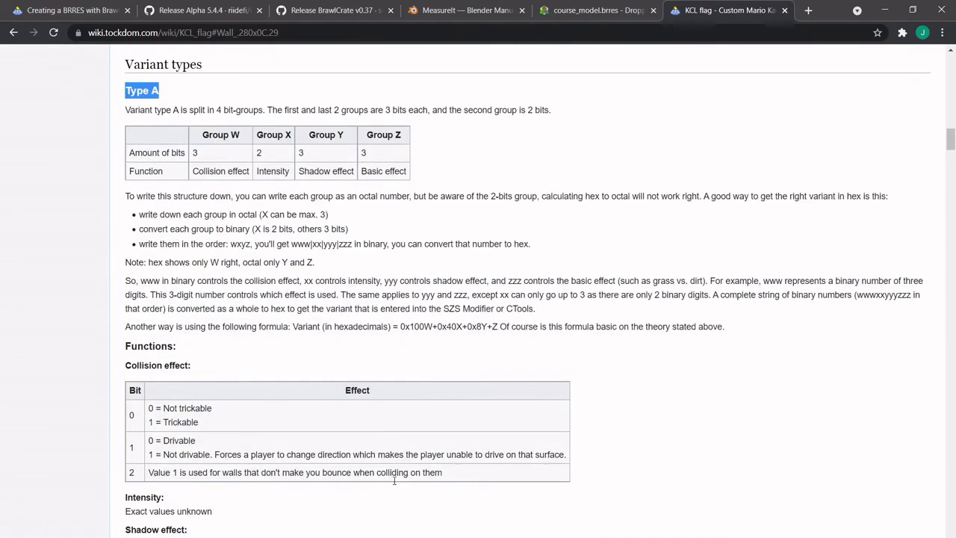
- Switch to test_kcl_1.flag in Notepad++ and rewrite the ROAD entry in the two-argument form f(0x00,0x002)
{"action": "left_click", "coordinate": [379, 360]}
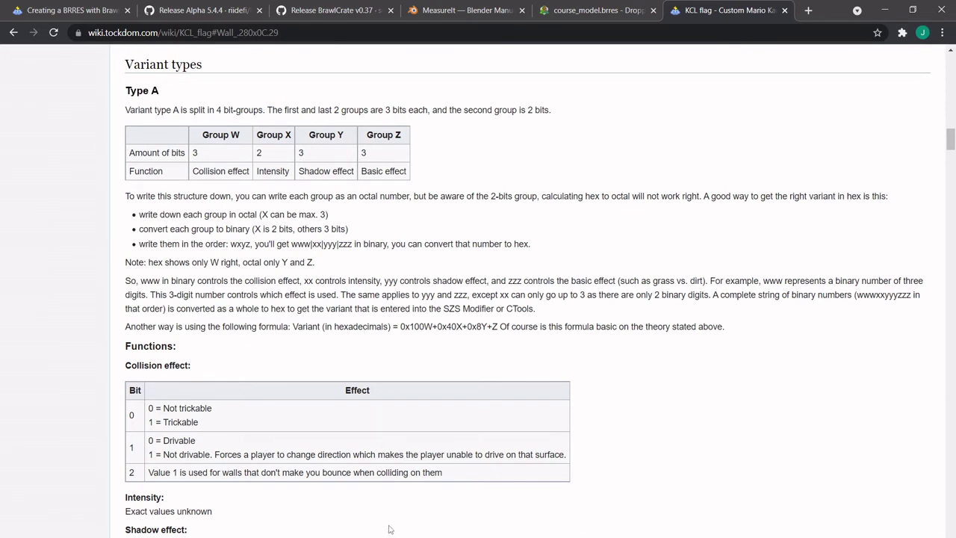
{"action": "key", "text": "alt+Tab"}
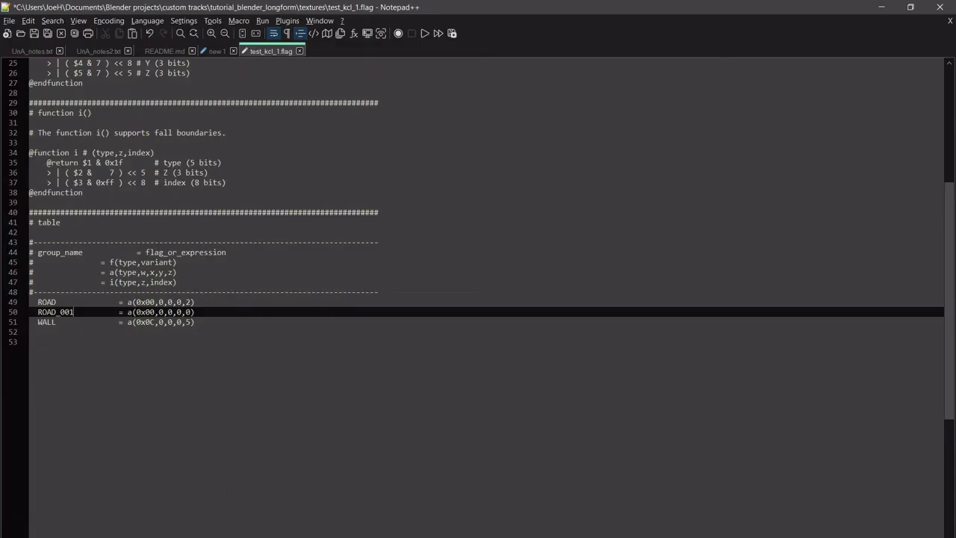
{"action": "left_click", "coordinate": [129, 302]}
{"action": "key", "text": "BackSpace"}
{"action": "type", "text": "f"}
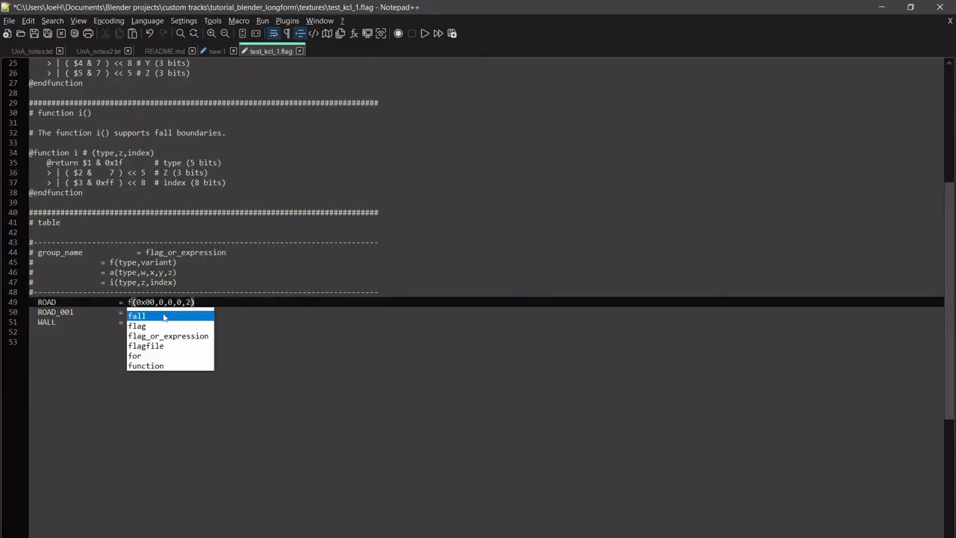
{"action": "key", "text": "Escape"}
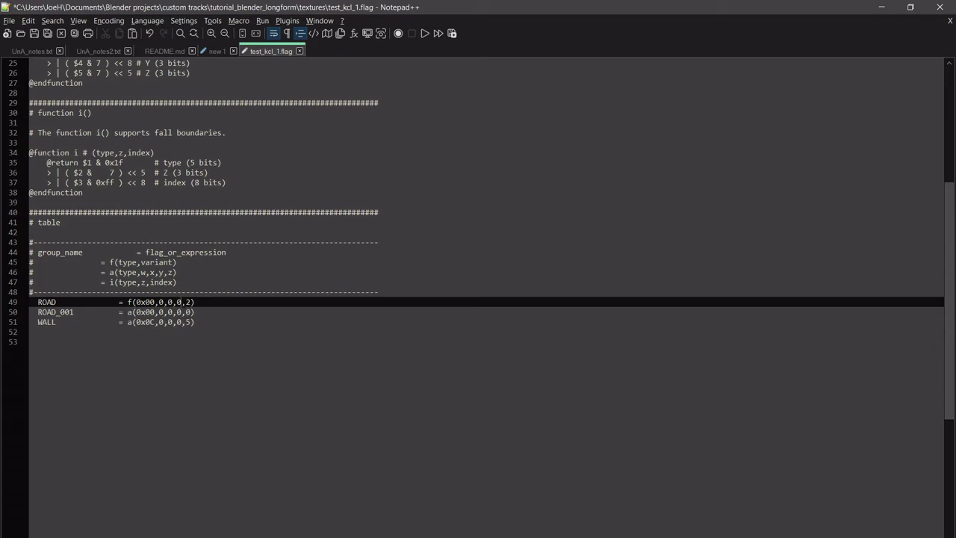
{"action": "key", "text": "BackSpace"}
{"action": "key", "text": "BackSpace"}
{"action": "key", "text": "BackSpace"}
{"action": "key", "text": "BackSpace"}
{"action": "key", "text": "BackSpace"}
{"action": "key", "text": "Delete"}
{"action": "type", "text": "00,0x"}
{"action": "left_click", "coordinate": [269, 289]}
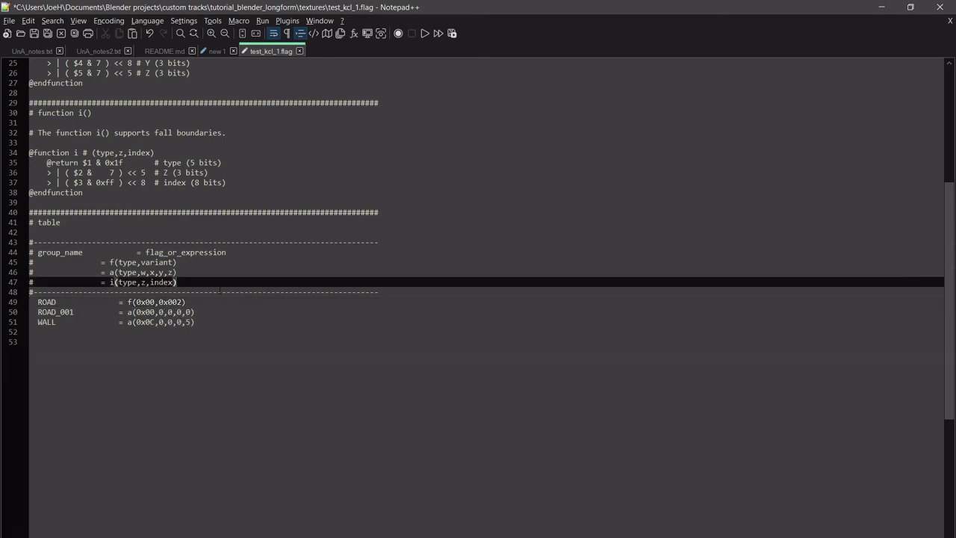
{"action": "left_click", "coordinate": [223, 314]}
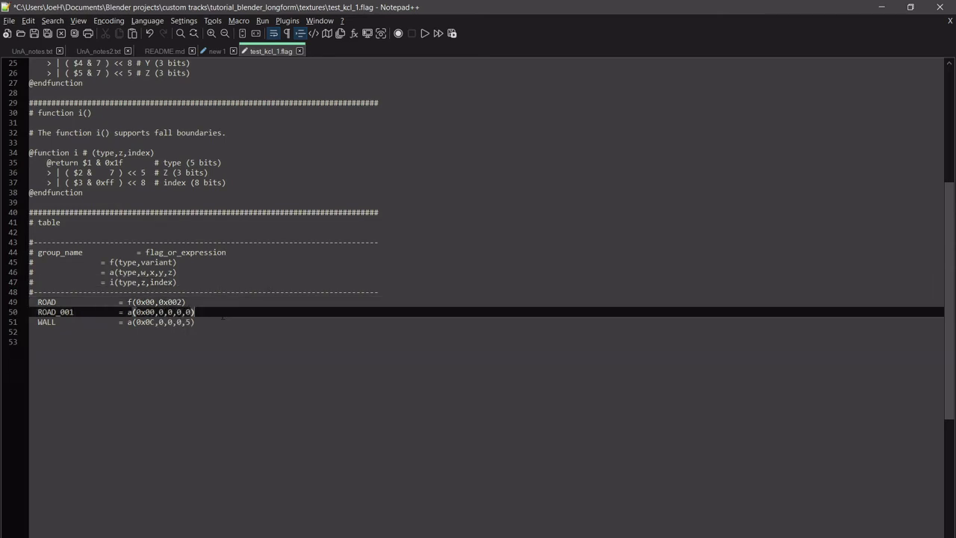
- Undo all edits to the ROAD, ROAD_001 and WALL entries back to the original template lines
{"action": "key", "text": "ctrl+z"}
{"action": "key", "text": "ctrl+z"}
{"action": "key", "text": "ctrl+z"}
{"action": "key", "text": "ctrl+z"}
{"action": "key", "text": "ctrl+z"}
{"action": "key", "text": "ctrl+z"}
{"action": "key", "text": "ctrl+z"}
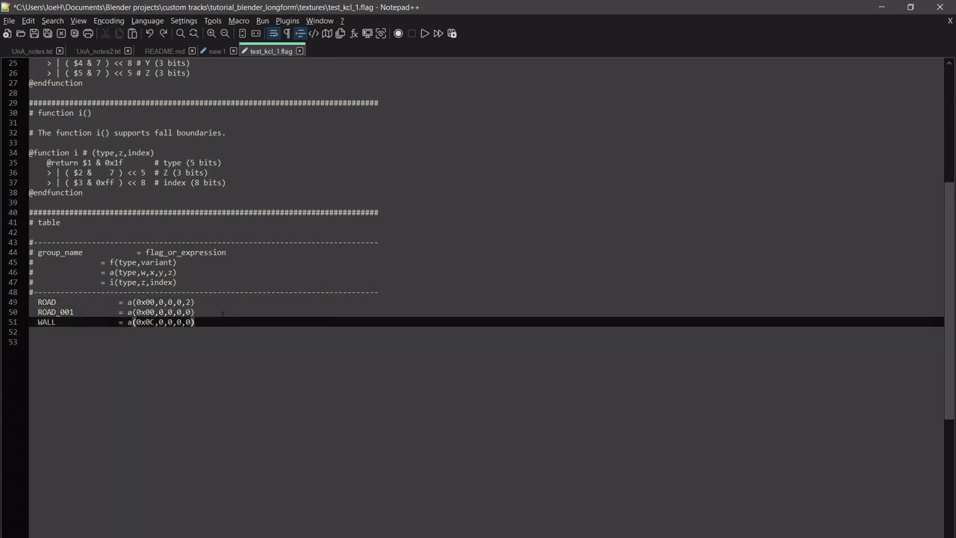
{"action": "key", "text": "ctrl+z"}
{"action": "key", "text": "ctrl+z"}
{"action": "key", "text": "ctrl+z"}
{"action": "key", "text": "ctrl+z"}
{"action": "key", "text": "ctrl+z"}
{"action": "key", "text": "ctrl+z"}
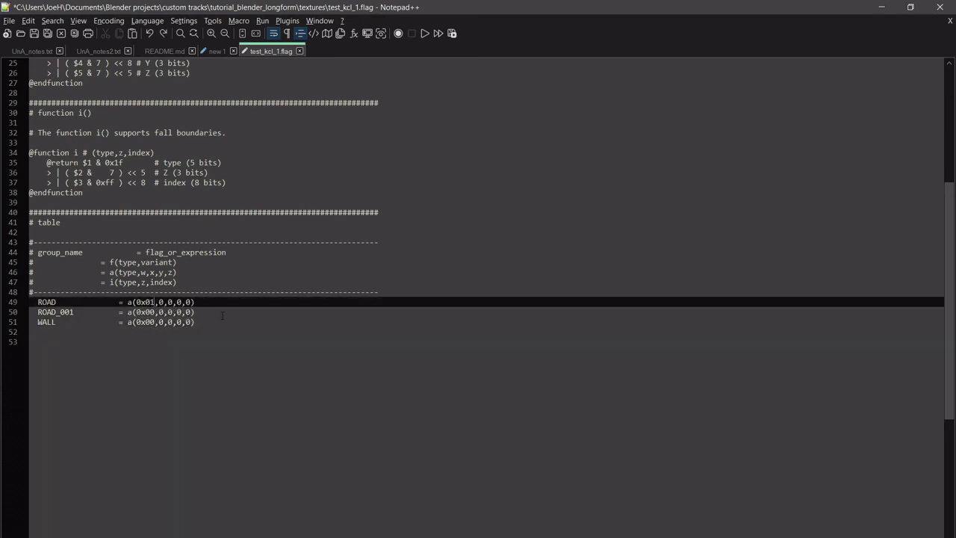
{"action": "key", "text": "ctrl+z"}
{"action": "key", "text": "ctrl+z"}
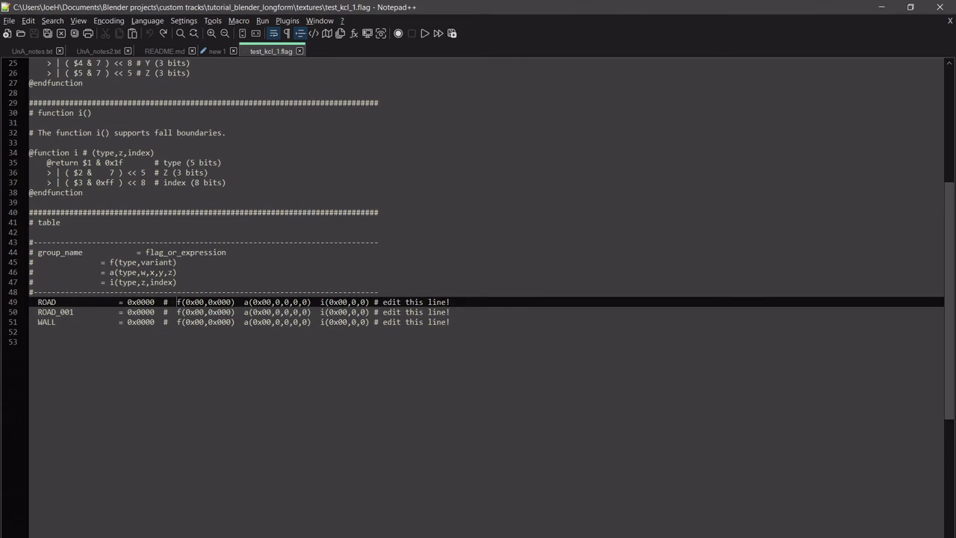
- Start recording a macro and delete everything after f(0x00,0x000) on the ROAD line
{"action": "left_click", "coordinate": [248, 23]}
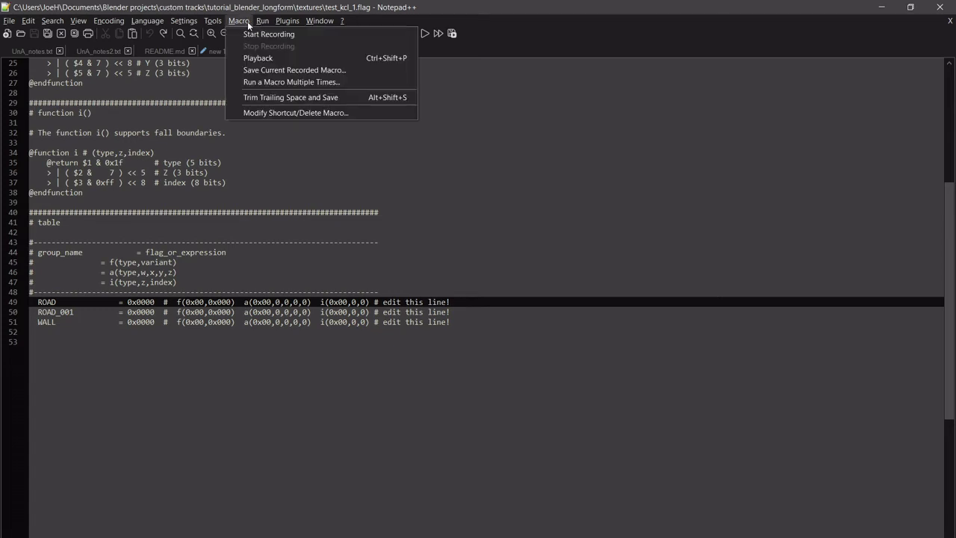
{"action": "left_click", "coordinate": [251, 34]}
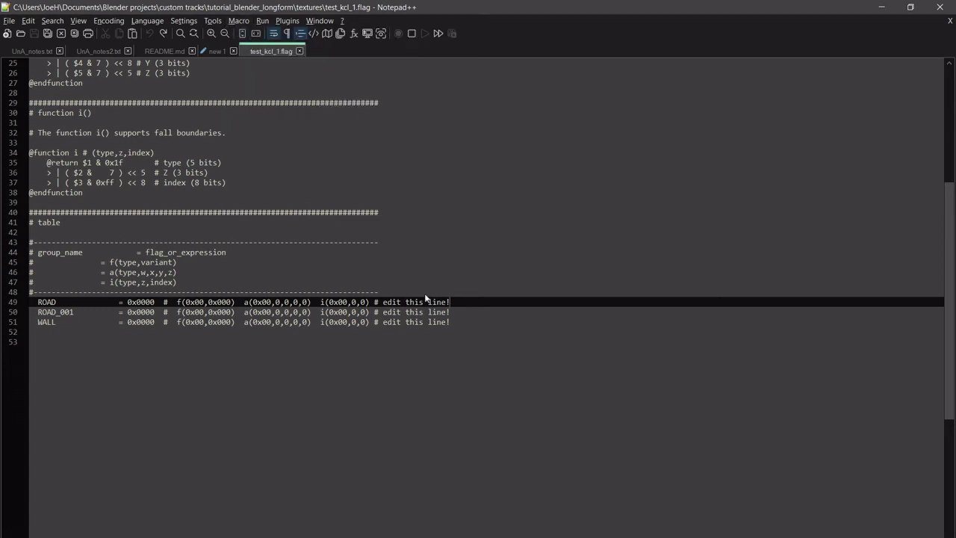
{"action": "key", "text": "BackSpace"}
{"action": "key", "text": "BackSpace"}
{"action": "key", "text": "BackSpace"}
{"action": "key", "text": "BackSpace"}
{"action": "key", "text": "BackSpace"}
{"action": "key", "text": "BackSpace"}
{"action": "key", "text": "BackSpace"}
{"action": "key", "text": "BackSpace"}
{"action": "key", "text": "BackSpace"}
{"action": "key", "text": "BackSpace"}
{"action": "key", "text": "BackSpace"}
{"action": "key", "text": "BackSpace"}
{"action": "key", "text": "BackSpace"}
{"action": "key", "text": "BackSpace"}
{"action": "key", "text": "BackSpace"}
{"action": "key", "text": "BackSpace"}
{"action": "key", "text": "BackSpace"}
{"action": "key", "text": "BackSpace"}
{"action": "key", "text": "BackSpace"}
{"action": "key", "text": "BackSpace"}
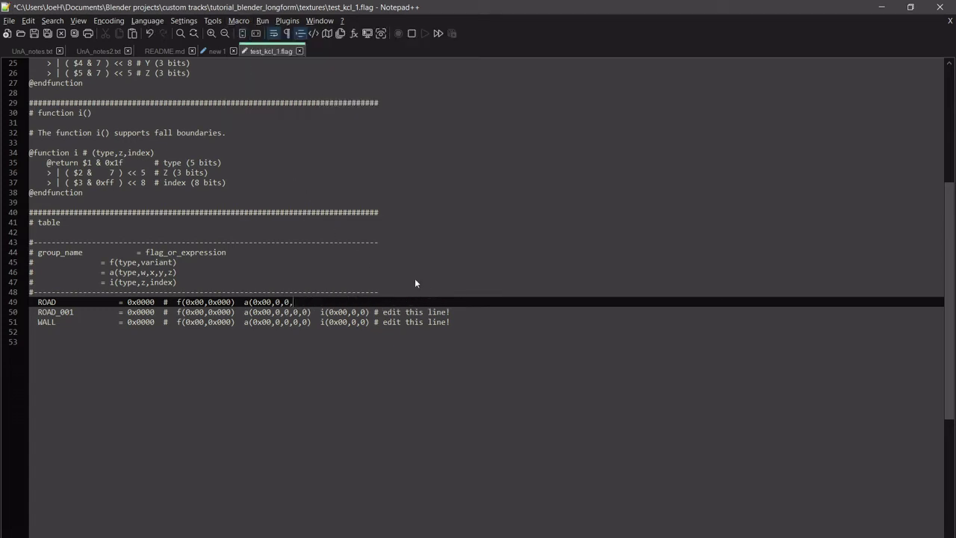
{"action": "key", "text": "BackSpace"}
{"action": "key", "text": "BackSpace"}
{"action": "key", "text": "BackSpace"}
{"action": "key", "text": "BackSpace"}
- Remove the 0x0000 # placeholder before f(0x00,0x000) on the ROAD line while the macro records
{"action": "key", "text": "Left"}
{"action": "key", "text": "Left"}
{"action": "key", "text": "Left"}
{"action": "key", "text": "Left"}
{"action": "key", "text": "Left"}
{"action": "key", "text": "Left"}
{"action": "key", "text": "Left"}
{"action": "key", "text": "Left"}
{"action": "key", "text": "Left"}
{"action": "key", "text": "Left"}
{"action": "key", "text": "Left"}
{"action": "key", "text": "Left"}
{"action": "key", "text": "Left"}
{"action": "key", "text": "Left"}
{"action": "key", "text": "BackSpace"}
{"action": "key", "text": "BackSpace"}
{"action": "key", "text": "BackSpace"}
{"action": "key", "text": "BackSpace"}
{"action": "key", "text": "BackSpace"}
{"action": "key", "text": "BackSpace"}
{"action": "key", "text": "BackSpace"}
{"action": "key", "text": "BackSpace"}
{"action": "key", "text": "BackSpace"}
{"action": "key", "text": "BackSpace"}
{"action": "key", "text": "BackSpace"}
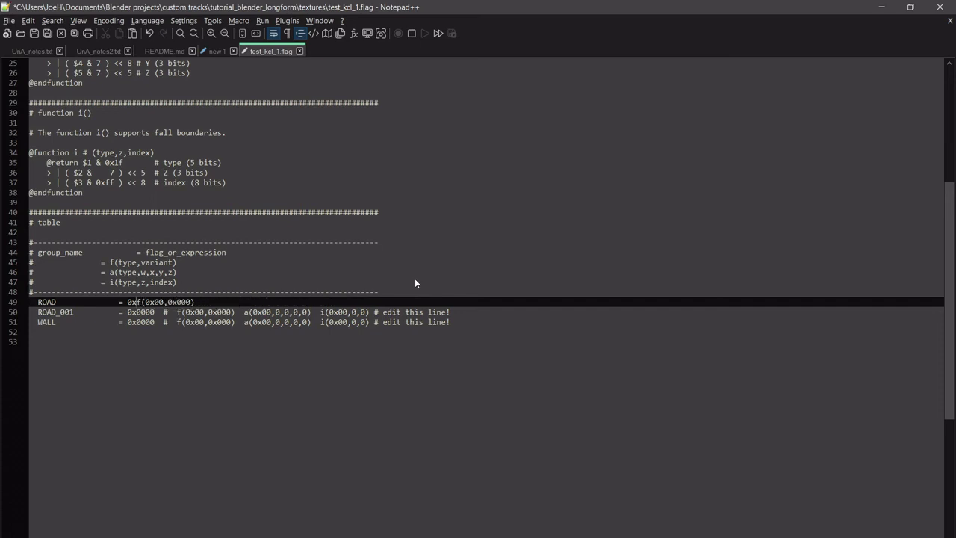
- Move the cursor to the end of the ROAD_001 line and stop recording the macro
{"action": "key", "text": "Down"}
{"action": "key", "text": "Right"}
{"action": "key", "text": "Right"}
{"action": "key", "text": "Right"}
{"action": "key", "text": "Right"}
{"action": "key", "text": "Right"}
{"action": "key", "text": "Right"}
{"action": "key", "text": "Right"}
{"action": "key", "text": "Right"}
{"action": "key", "text": "Right"}
{"action": "key", "text": "Right"}
{"action": "key", "text": "Right"}
{"action": "key", "text": "Right"}
{"action": "key", "text": "Right"}
{"action": "key", "text": "Right"}
{"action": "key", "text": "Right"}
{"action": "key", "text": "Right"}
{"action": "key", "text": "Right"}
{"action": "key", "text": "Right"}
{"action": "key", "text": "Right"}
{"action": "key", "text": "Right"}
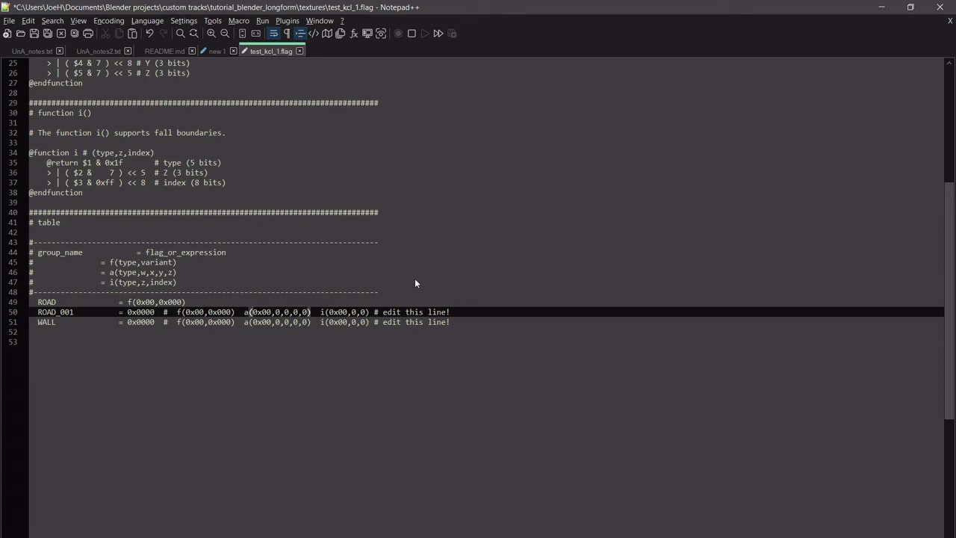
{"action": "key", "text": "Right"}
{"action": "key", "text": "Right"}
{"action": "key", "text": "Right"}
{"action": "key", "text": "Right"}
{"action": "left_click", "coordinate": [238, 20]}
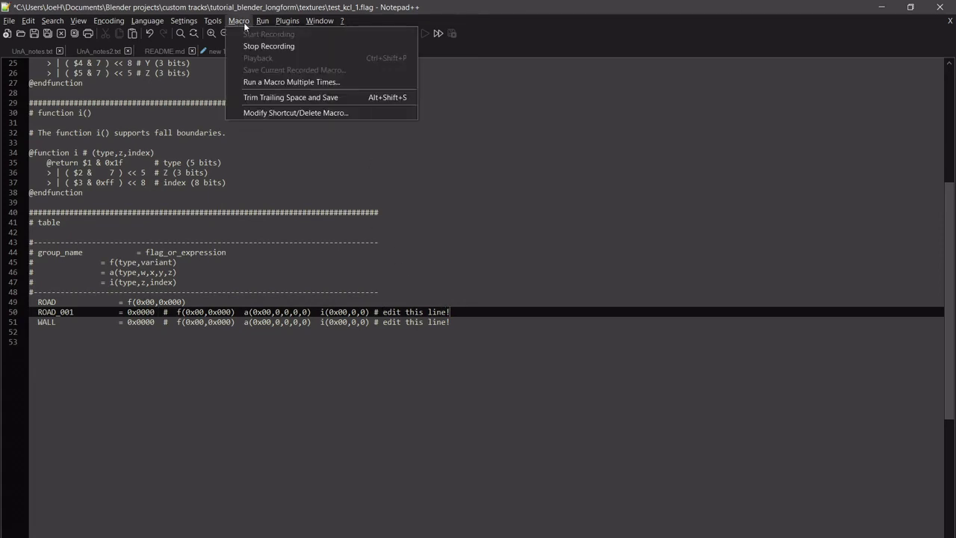
{"action": "left_click", "coordinate": [265, 46]}
- Play back the macro on the ROAD_001 and WALL lines to reduce both to f(0x00,0x000)
{"action": "key", "text": "ctrl+z"}
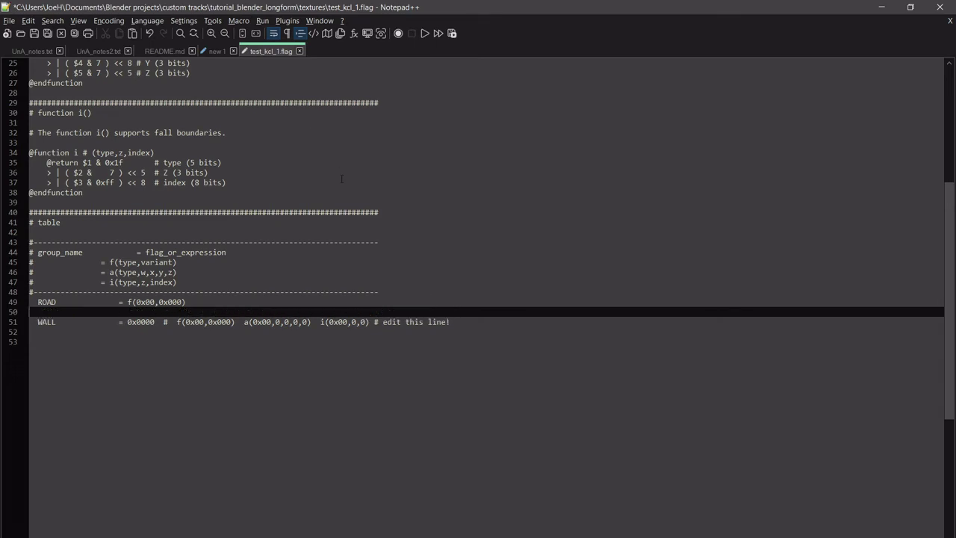
{"action": "key", "text": "ctrl+shift+p"}
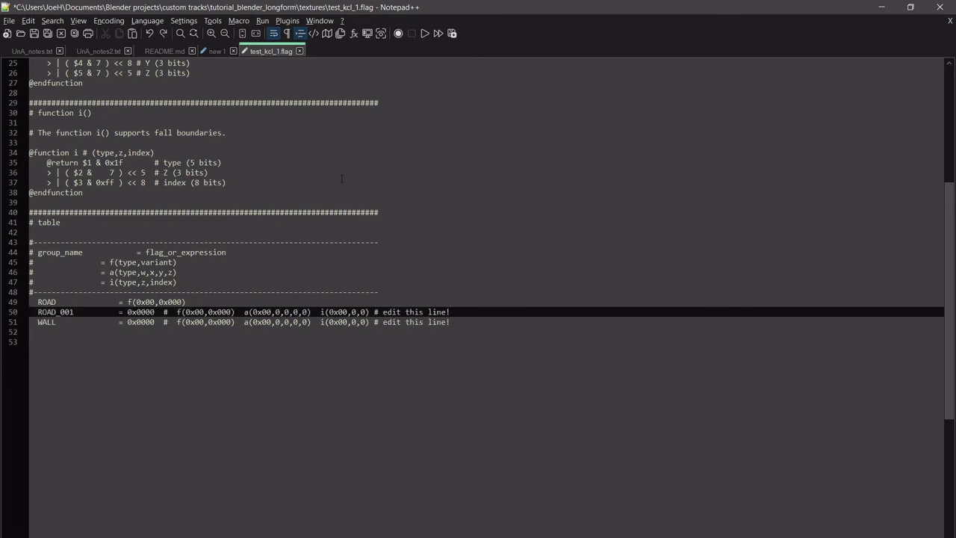
{"action": "key", "text": "ctrl+shift+p"}
{"action": "key", "text": "ctrl+shift+p"}
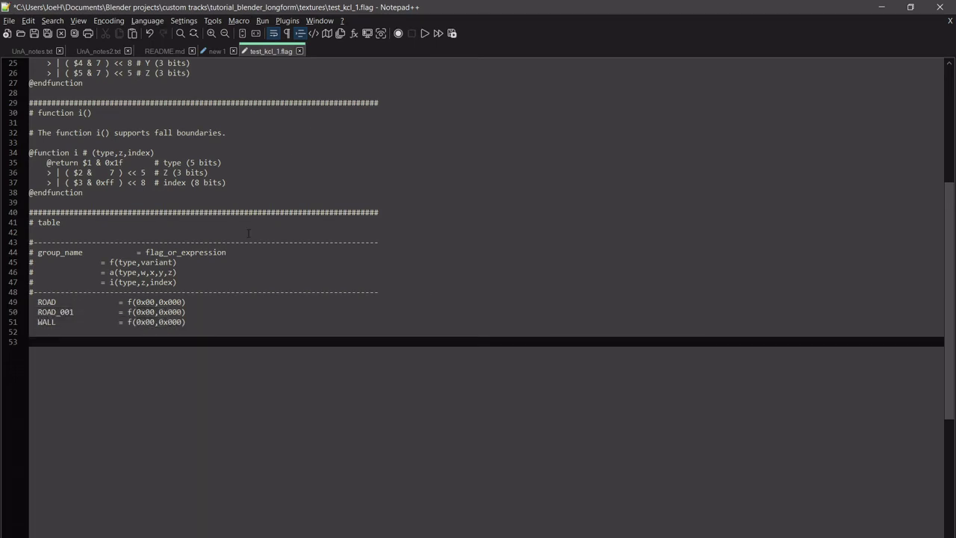
- Set the variant of the ROAD flag to 0x002
{"action": "left_click", "coordinate": [155, 301]}
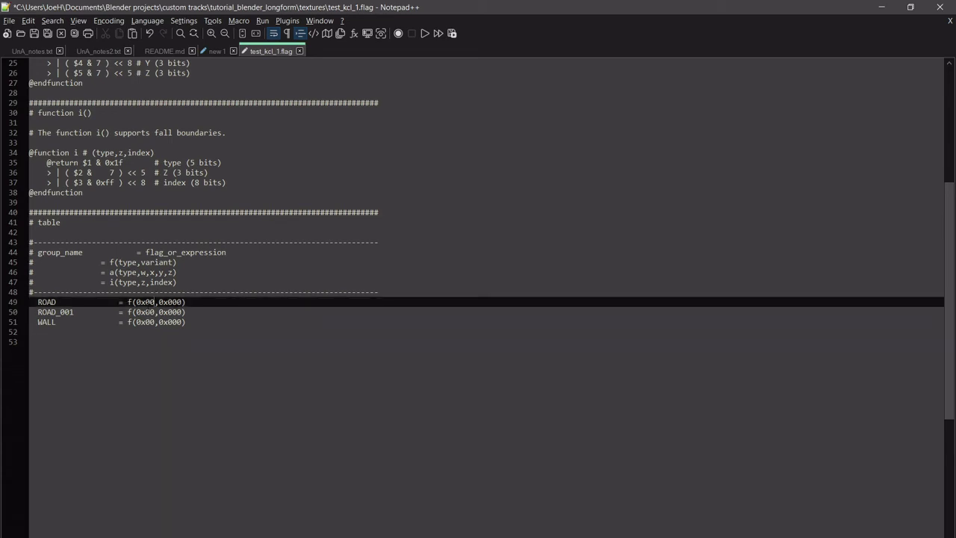
{"action": "double_click", "coordinate": [155, 302]}
{"action": "double_click", "coordinate": [155, 302]}
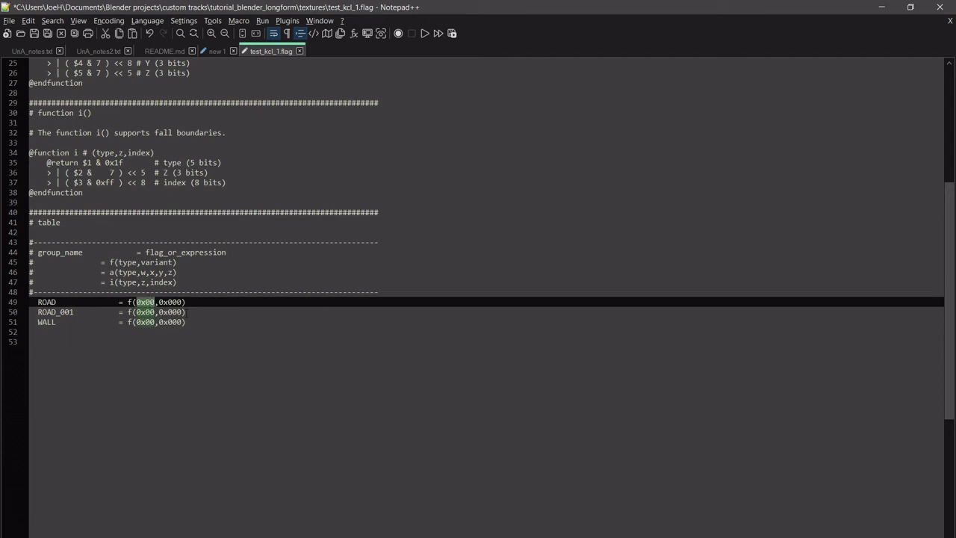
{"action": "double_click", "coordinate": [171, 302]}
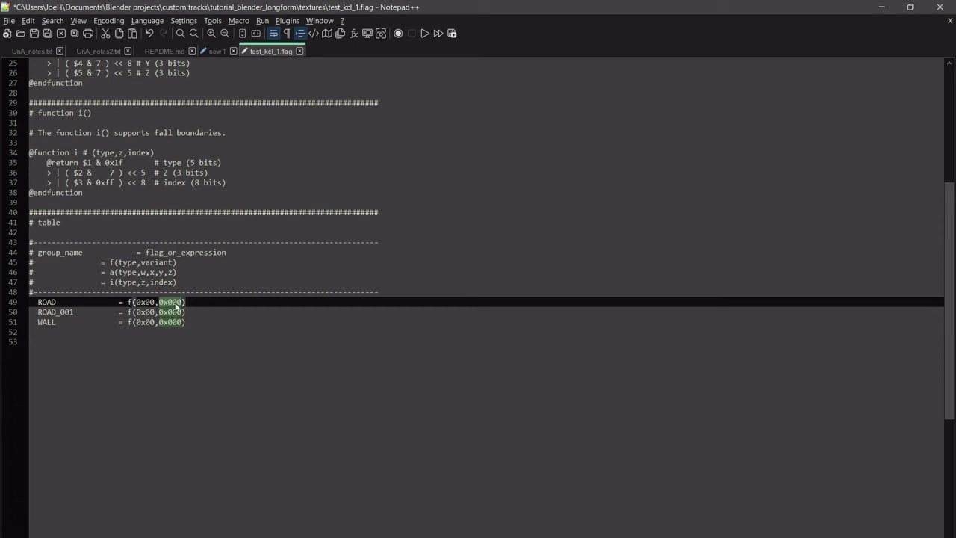
{"action": "key", "text": "End"}
{"action": "key", "text": "Left"}
{"action": "key", "text": "Left"}
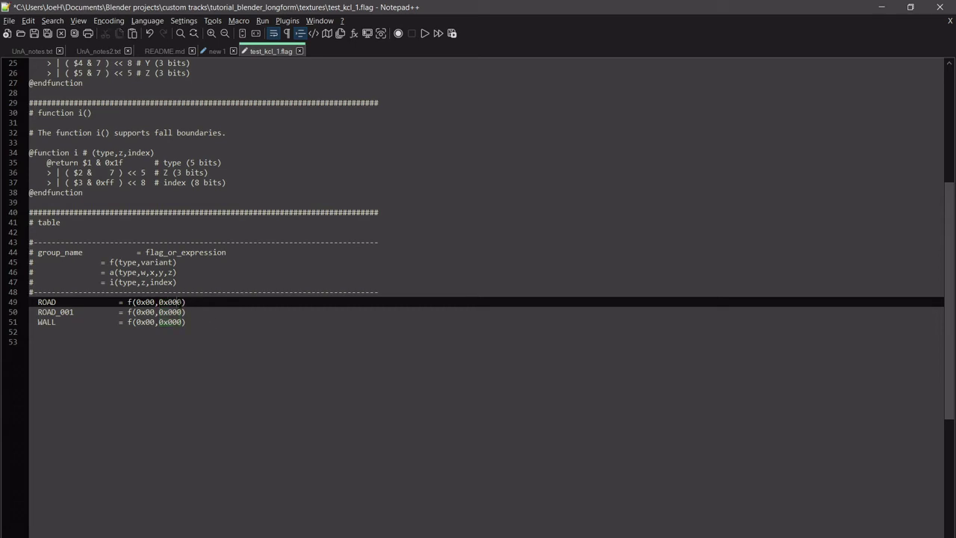
{"action": "key", "text": "End"}
- Set the WALL flag to f(0x0C,0x005)
{"action": "left_click", "coordinate": [156, 322]}
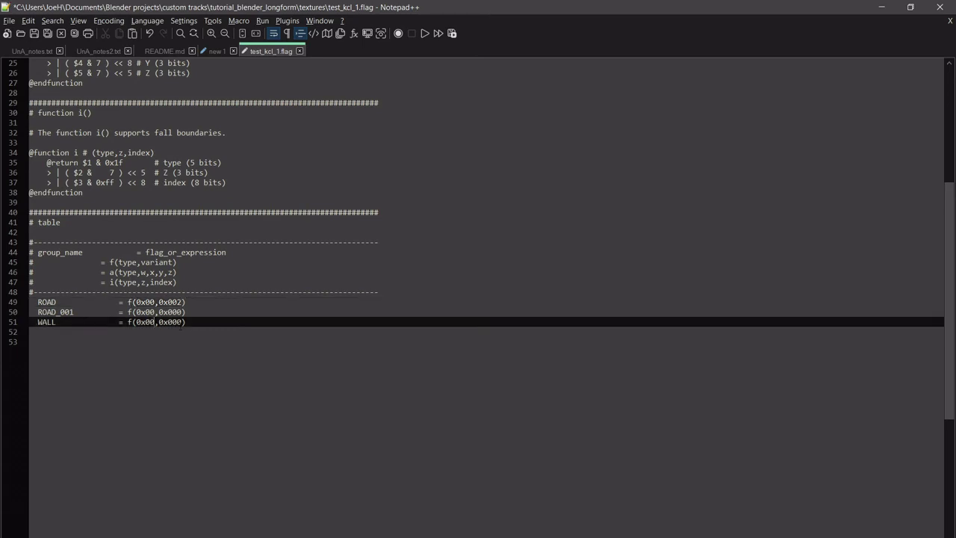
{"action": "key", "text": "BackSpace"}
{"action": "type", "text": "C"}
{"action": "key", "text": "Right"}
{"action": "key", "text": "Right"}
{"action": "key", "text": "Right"}
{"action": "key", "text": "Right"}
{"action": "key", "text": "Right"}
{"action": "key", "text": "Right"}
{"action": "key", "text": "BackSpace"}
{"action": "type", "text": "5"}
- Set the variant of the ROAD_001 flag to 0x100 for a trickable surface
{"action": "left_click", "coordinate": [156, 312]}
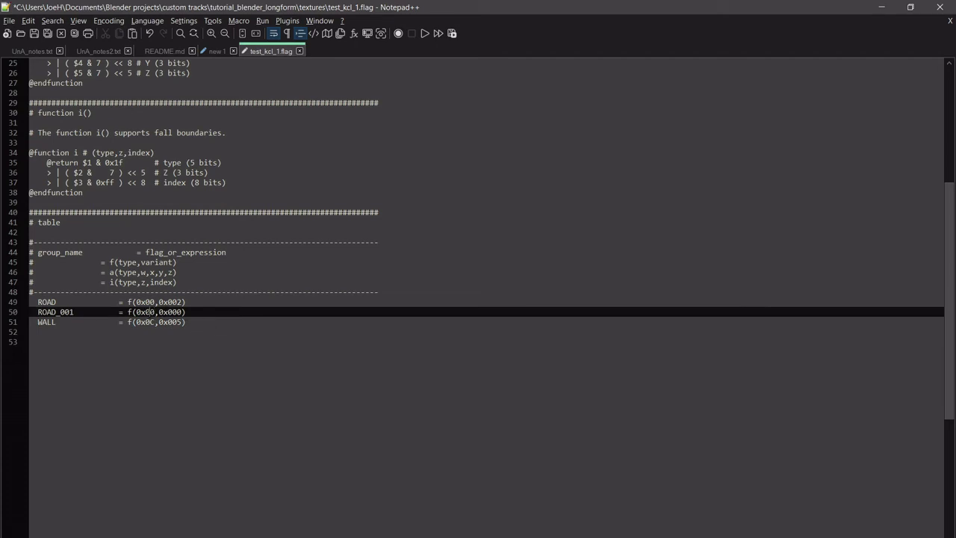
{"action": "key", "text": "shift+End"}
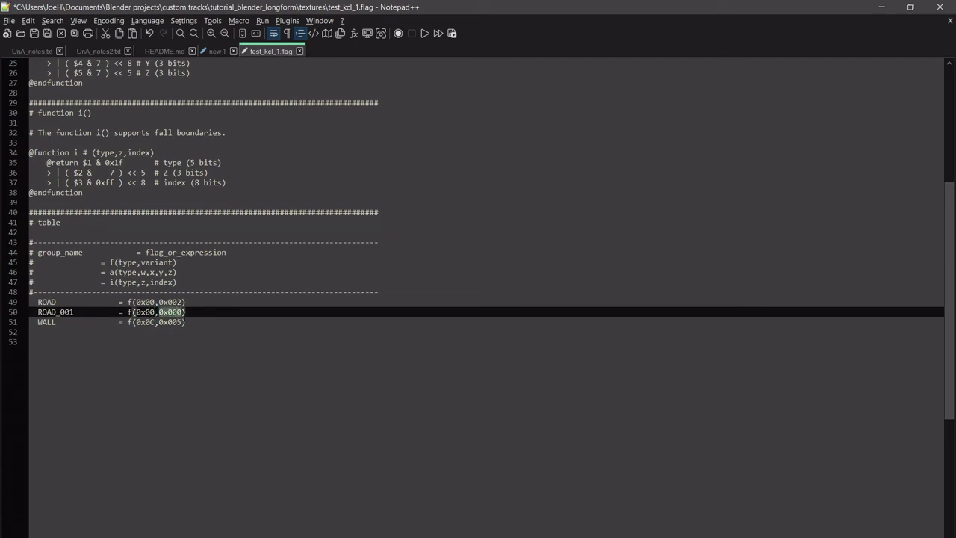
{"action": "key", "text": "shift+Left"}
{"action": "key", "text": "shift+Left"}
{"action": "key", "text": "shift+Left"}
{"action": "key", "text": "Right"}
{"action": "mouse_move", "coordinate": [201, 320]}
{"action": "key", "text": "BackSpace"}
{"action": "type", "text": "1"}
{"action": "key", "text": "End"}
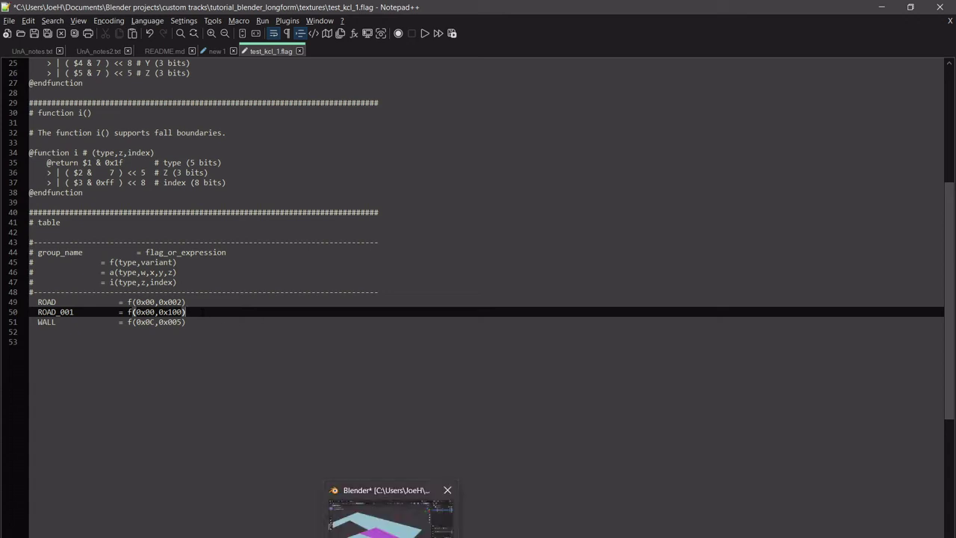
- Switch to Blender, add a plane scaled by 5 and give it the existing road material
{"action": "left_click", "coordinate": [392, 515]}
{"action": "middle_click_drag", "start_coordinate": [477, 318], "coordinate": [403, 314]}
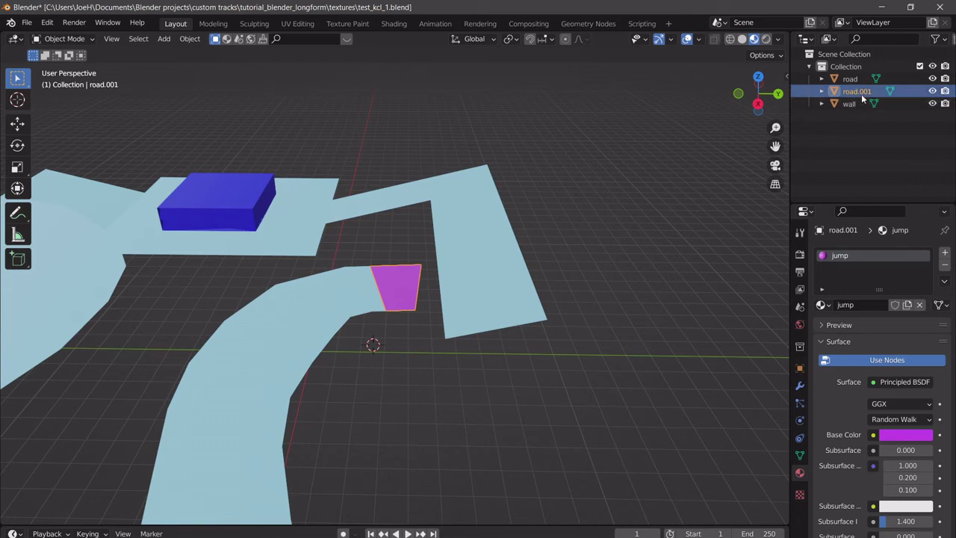
{"action": "middle_click_drag", "start_coordinate": [478, 276], "coordinate": [442, 263]}
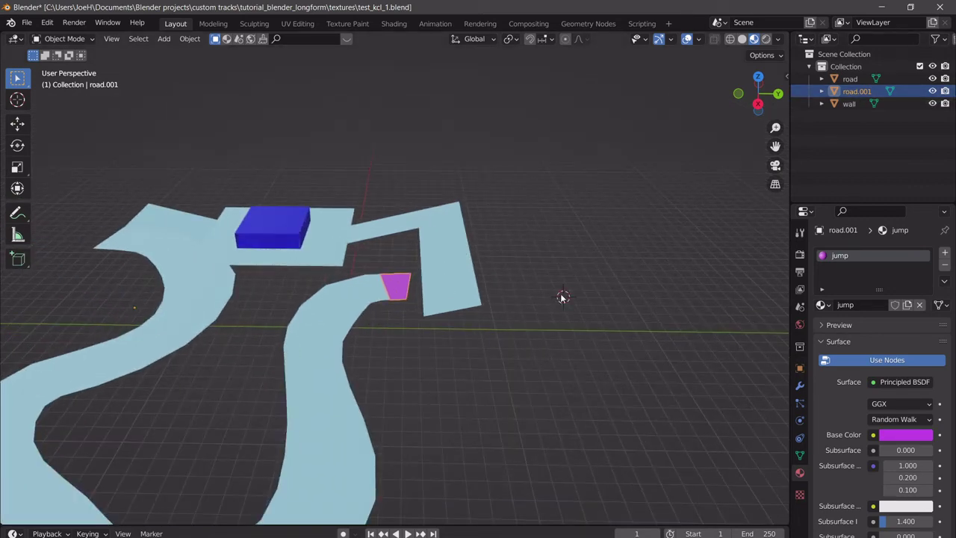
{"action": "key", "text": "shift+a"}
{"action": "mouse_move", "coordinate": [562, 294]}
{"action": "left_click", "coordinate": [607, 294]}
{"action": "type", "text": "s"}
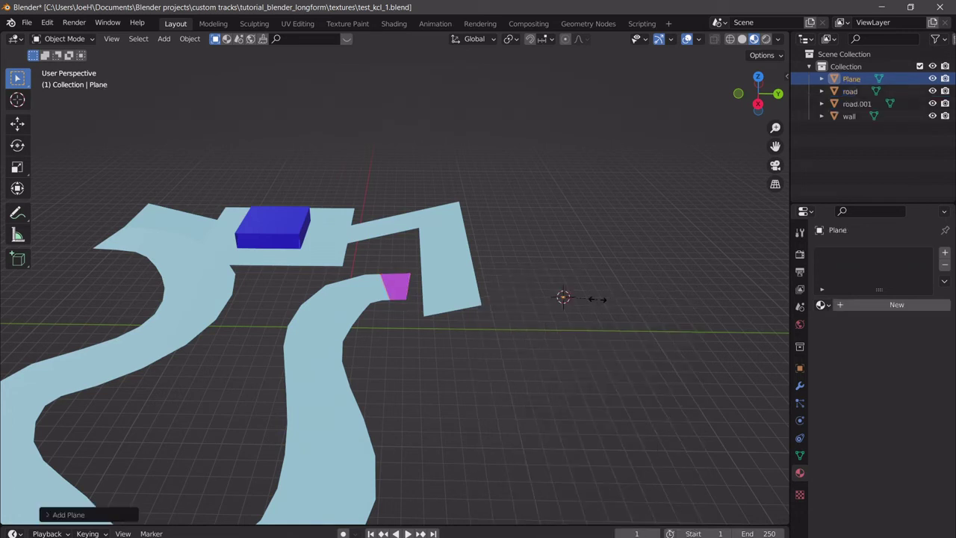
{"action": "type", "text": "5"}
{"action": "key", "text": "Return"}
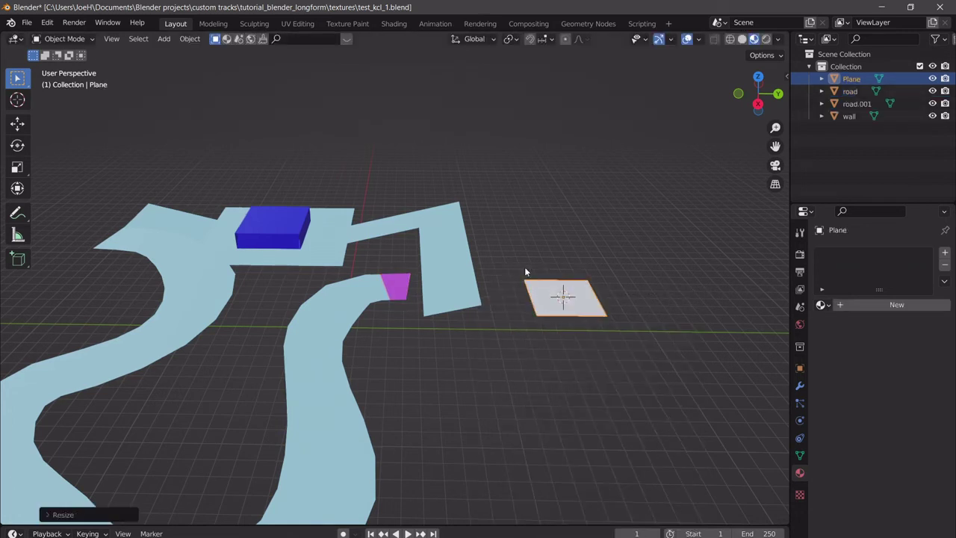
{"action": "left_click", "coordinate": [823, 304]}
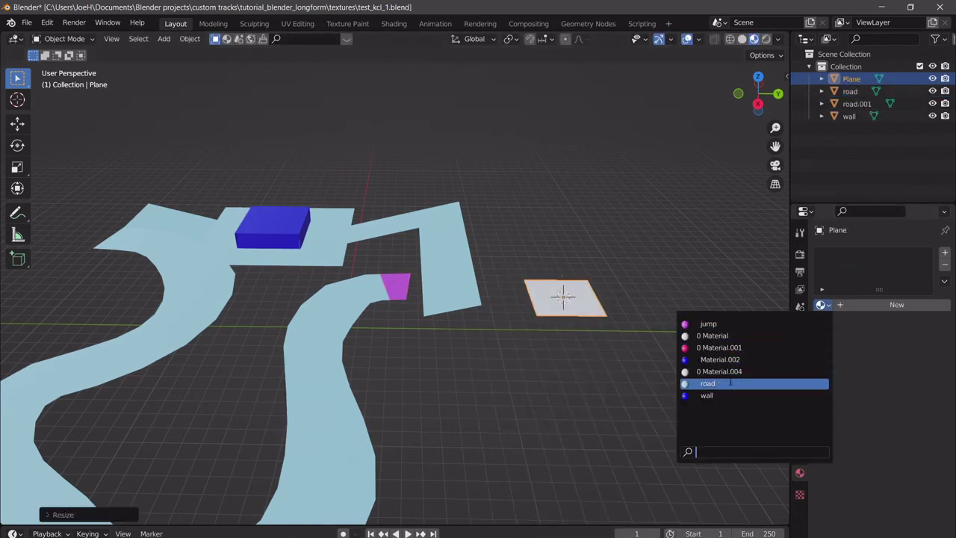
{"action": "left_click", "coordinate": [707, 383]}
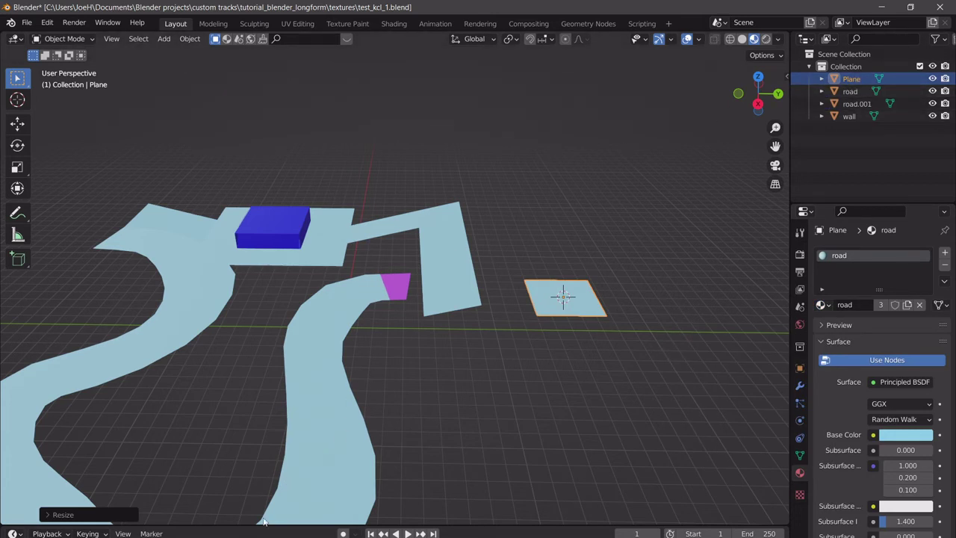
- Switch back to the flag file, add the entry Plane = f(0x00, 0x000) below WALL and select that line
{"action": "left_click", "coordinate": [230, 515]}
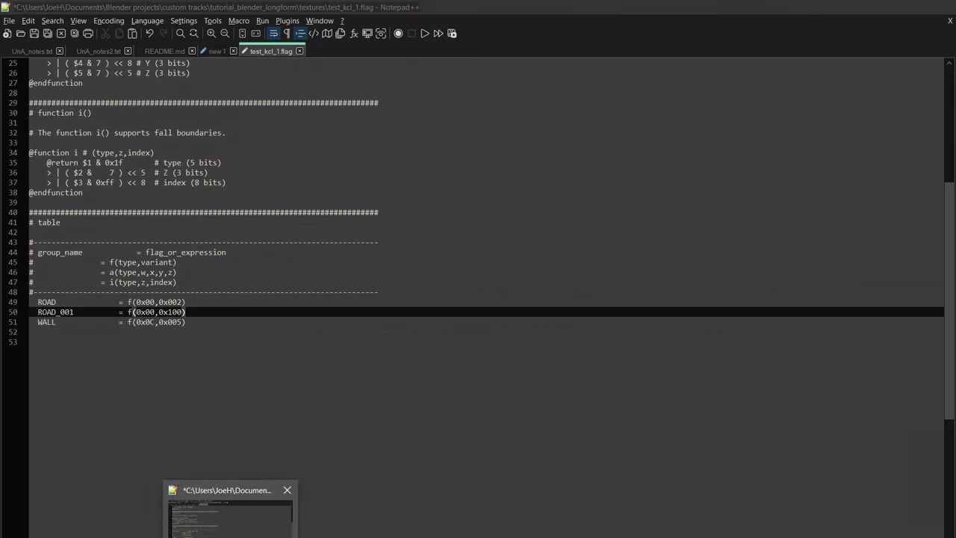
{"action": "key", "text": "Down"}
{"action": "key", "text": "Down"}
{"action": "left_click", "coordinate": [205, 325]}
{"action": "key", "text": "Return"}
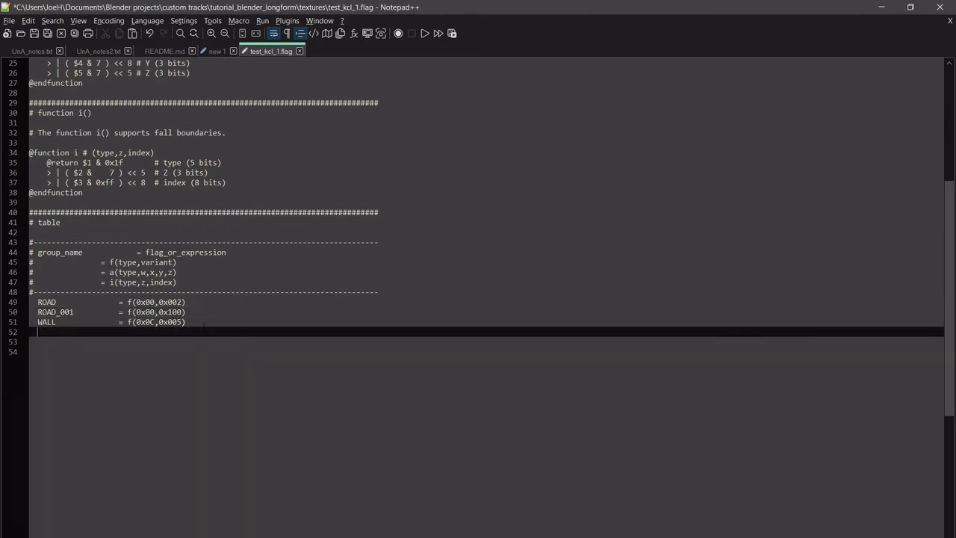
{"action": "type", "text": "Plane             = f(0x00, 0x000)"}
{"action": "left_click_drag", "start_coordinate": [191, 332], "coordinate": [22, 335]}
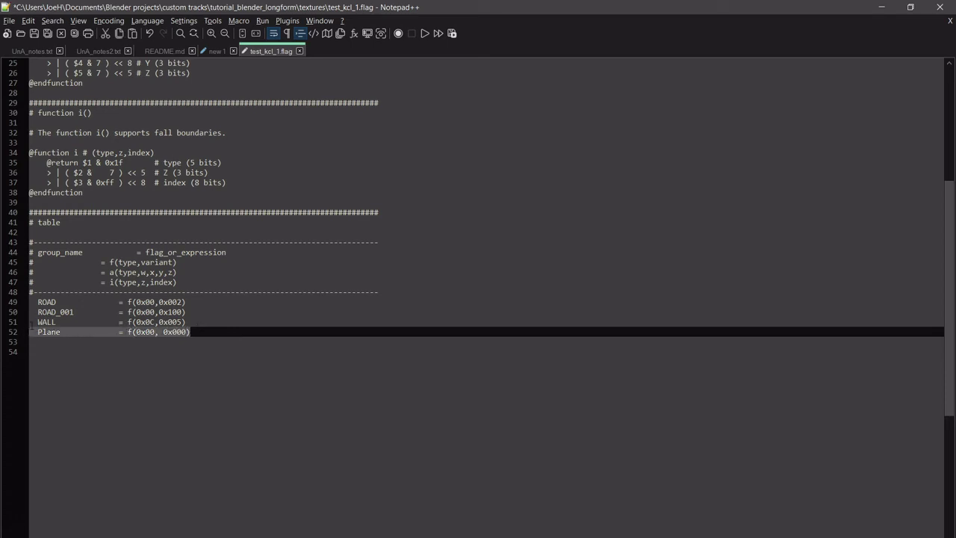
- Delete the Plane entry from the flag file's table and switch to Blender
{"action": "key", "text": "BackSpace"}
{"action": "key", "text": "BackSpace"}
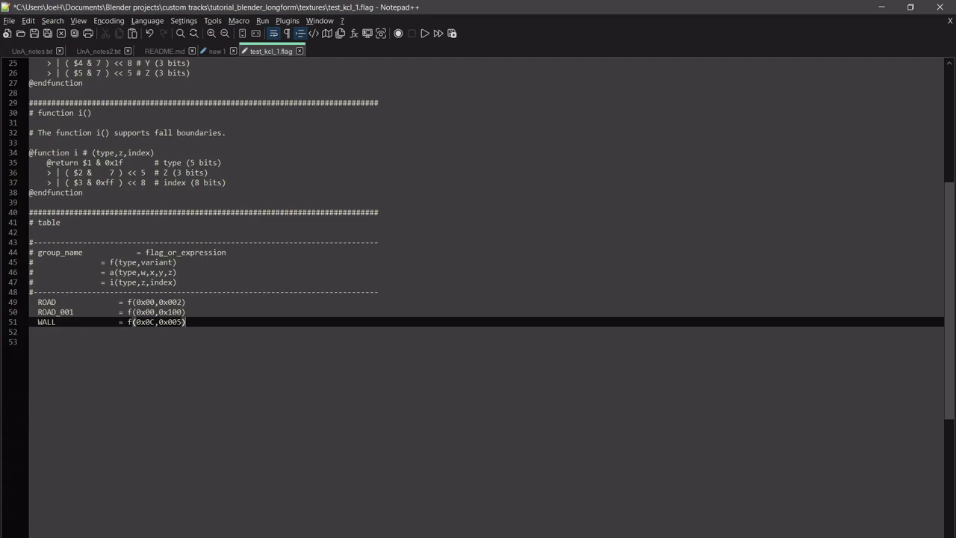
{"action": "key", "text": "alt+Tab"}
- Try joining the plane into the road object with road as the active object, and undo the join
{"action": "left_click", "coordinate": [436, 271]}
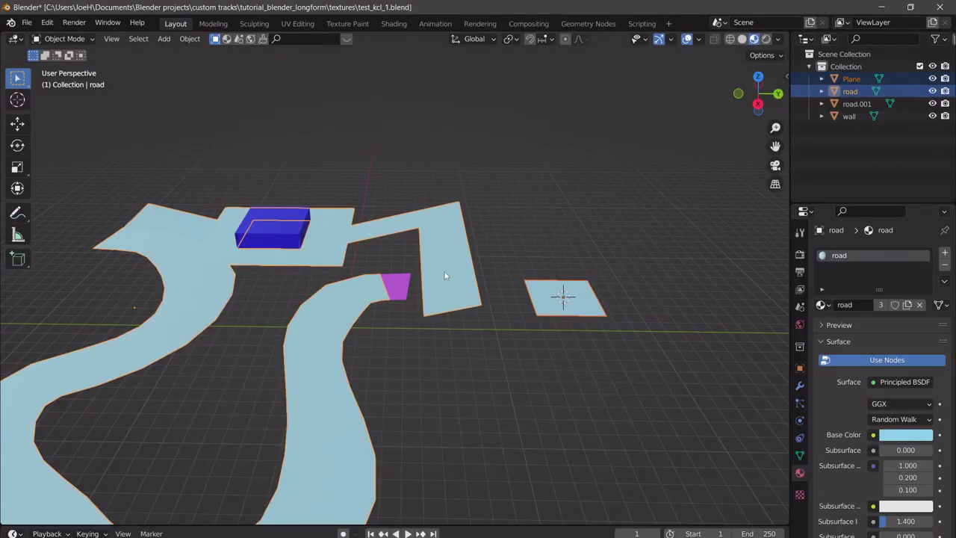
{"action": "key", "text": "ctrl+j"}
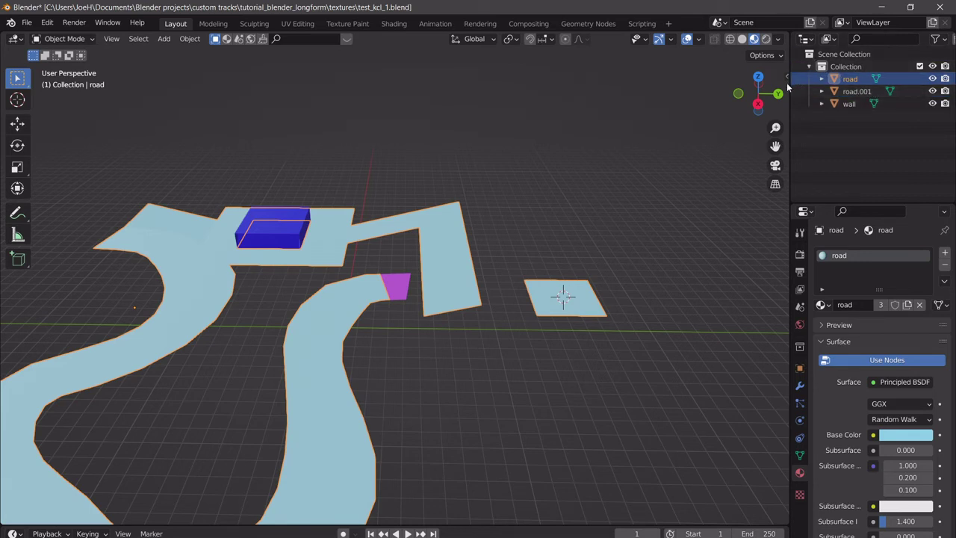
{"action": "key", "text": "ctrl+z"}
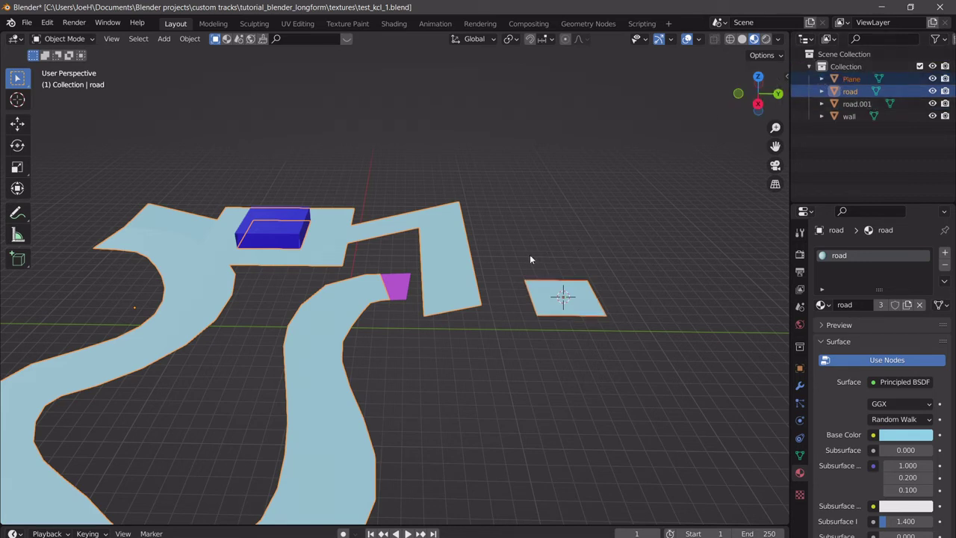
- Try joining road into the active Plane object, compare the outliner with the flag file's group names, and undo the join
{"action": "left_click", "coordinate": [560, 296], "text": "shift"}
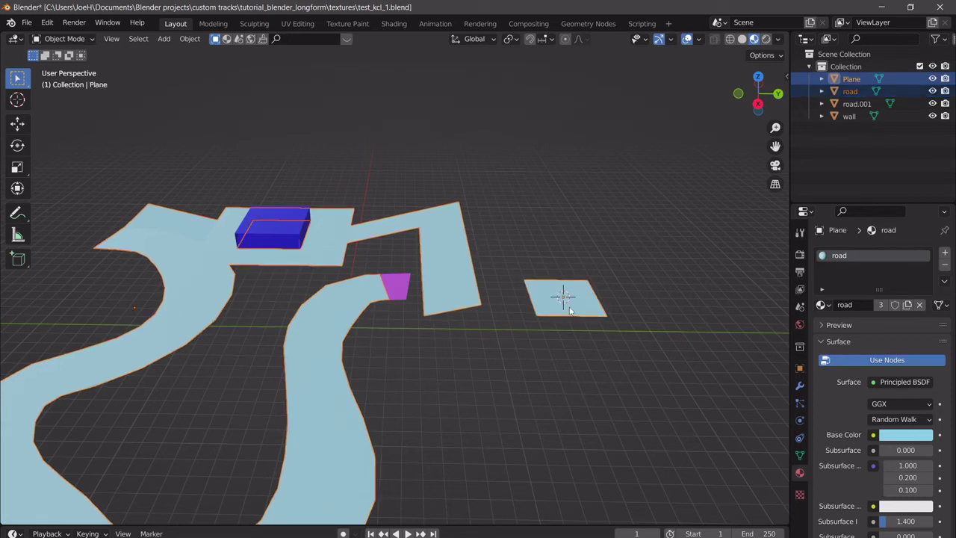
{"action": "key", "text": "ctrl+j"}
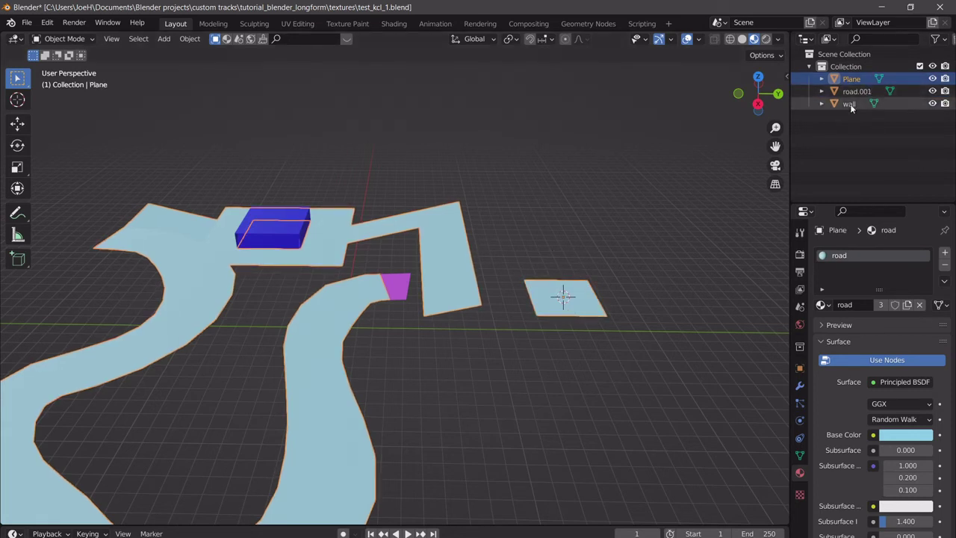
{"action": "mouse_move", "coordinate": [239, 534]}
{"action": "left_click", "coordinate": [239, 508]}
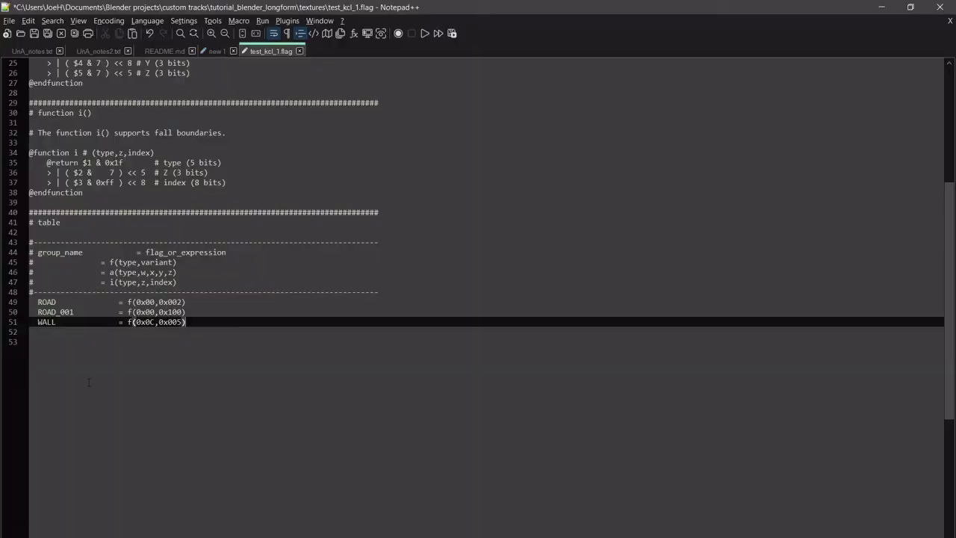
{"action": "double_click", "coordinate": [46, 301]}
{"action": "left_click", "coordinate": [219, 333]}
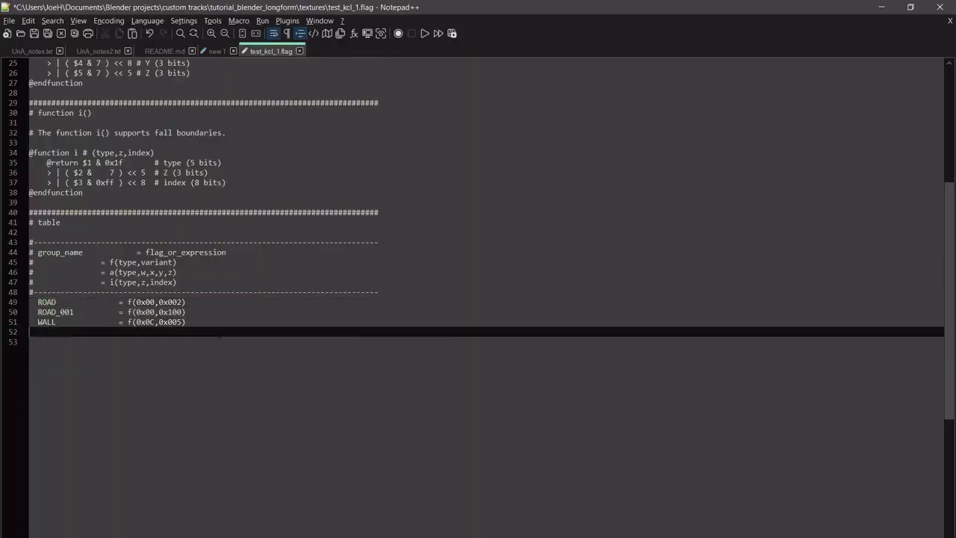
{"action": "key", "text": "alt+Tab"}
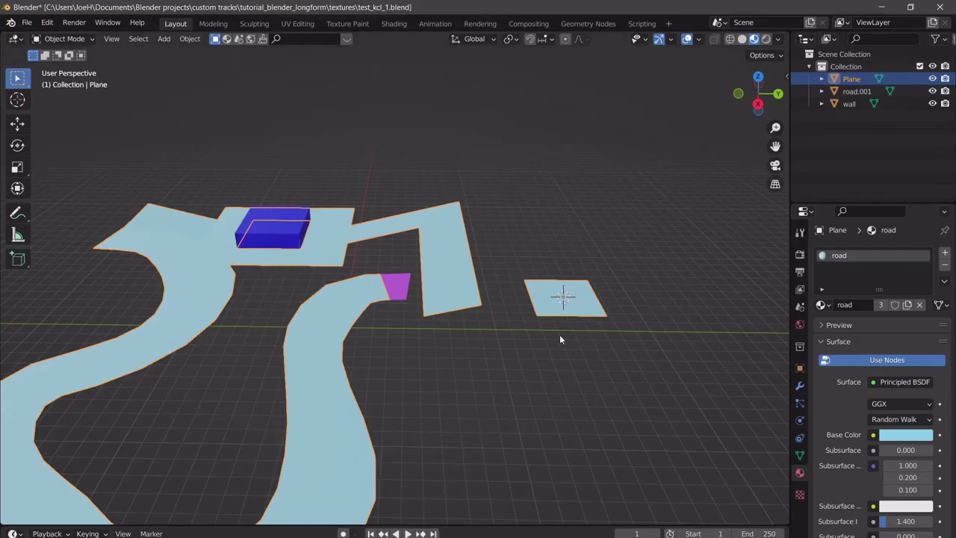
{"action": "key", "text": "ctrl+z"}
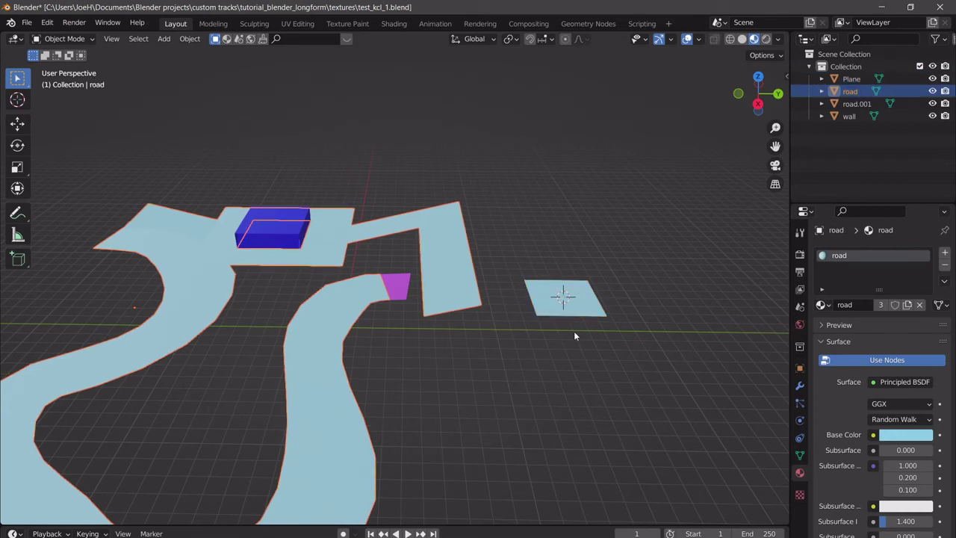
- Delete the separate plane beside the track and place the 3D cursor on the empty grid
{"action": "left_click", "coordinate": [573, 305]}
{"action": "key", "text": "Delete"}
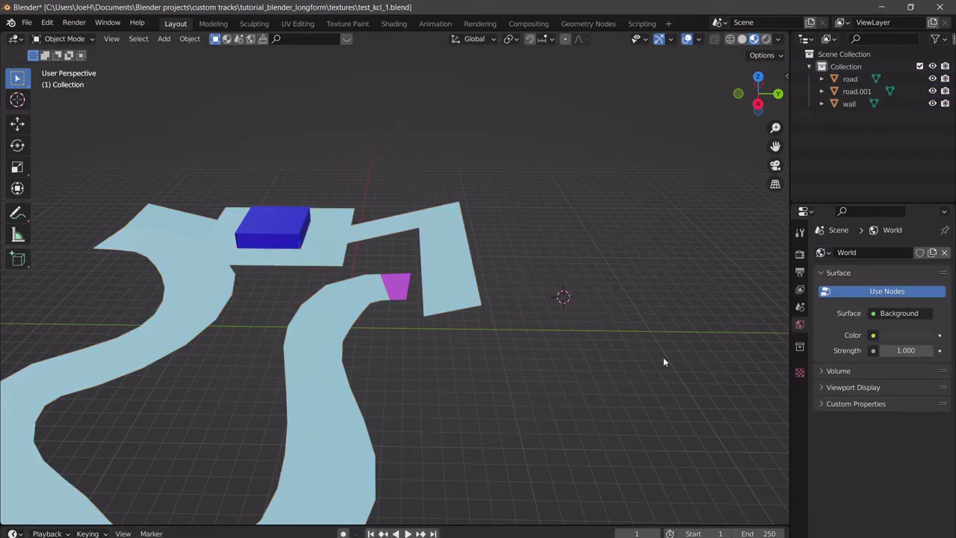
{"action": "right_click_drag", "start_coordinate": [626, 310], "coordinate": [623, 280], "text": "shift"}
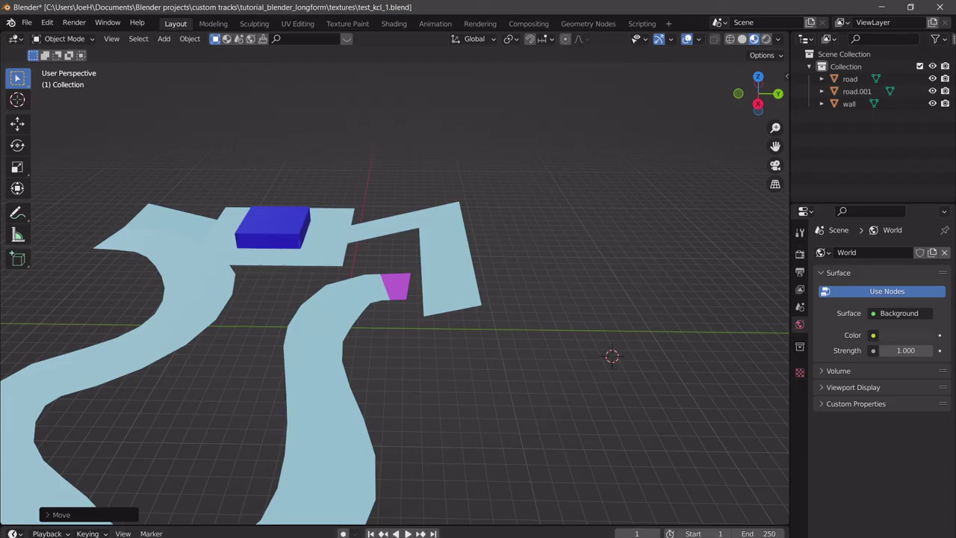
- Switch to the flag file in Notepad++, check the ROAD group's name and flag, and save the file
{"action": "key", "text": "alt+Tab"}
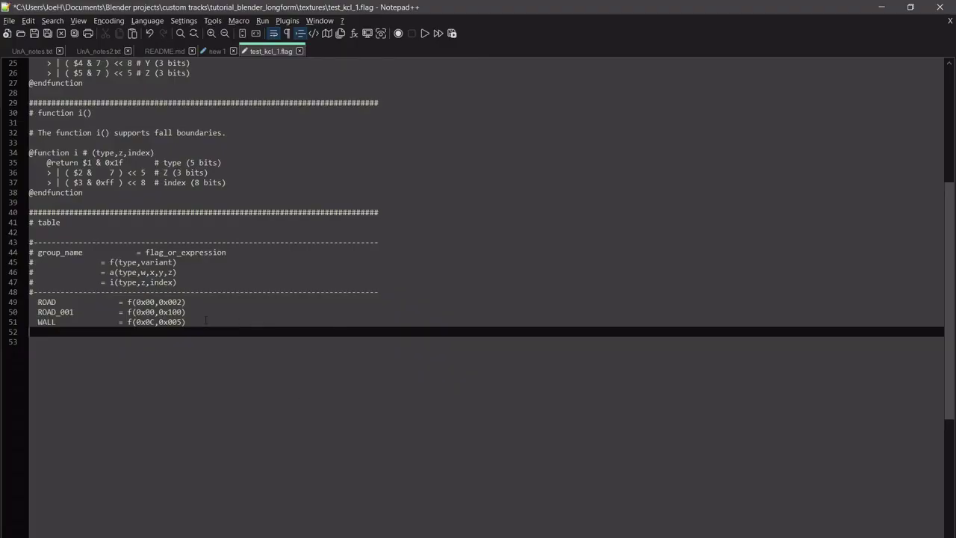
{"action": "double_click", "coordinate": [46, 302]}
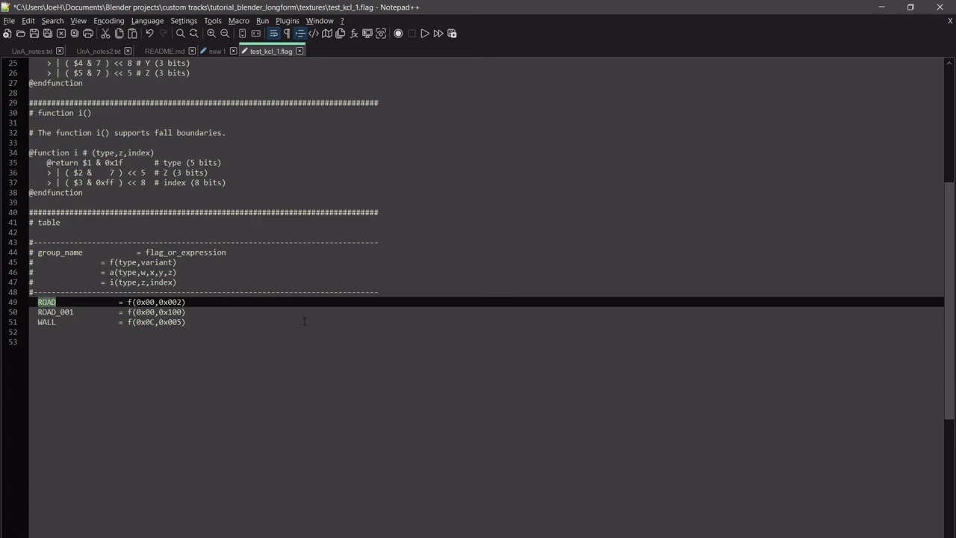
{"action": "left_click_drag", "start_coordinate": [127, 302], "coordinate": [186, 302]}
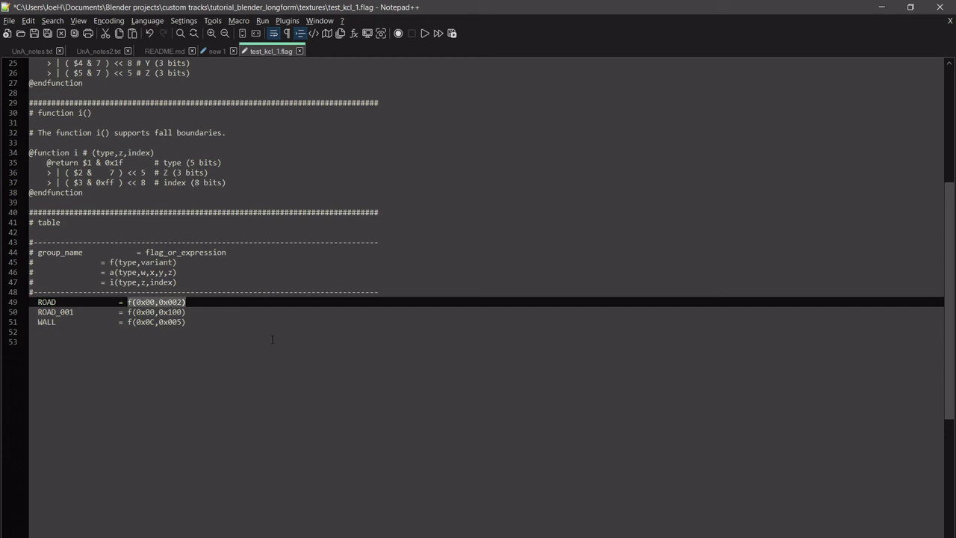
{"action": "key", "text": "ctrl+s"}
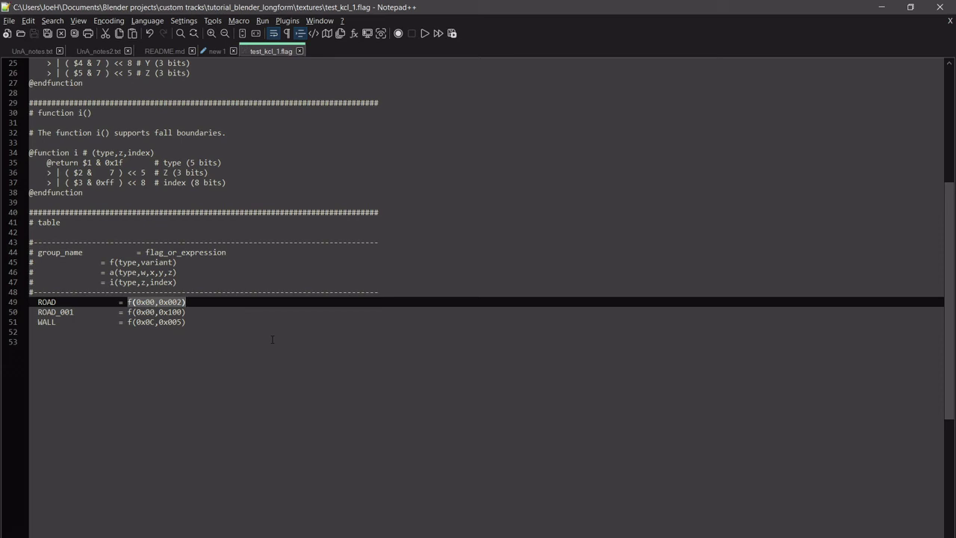
{"action": "left_click", "coordinate": [268, 325]}
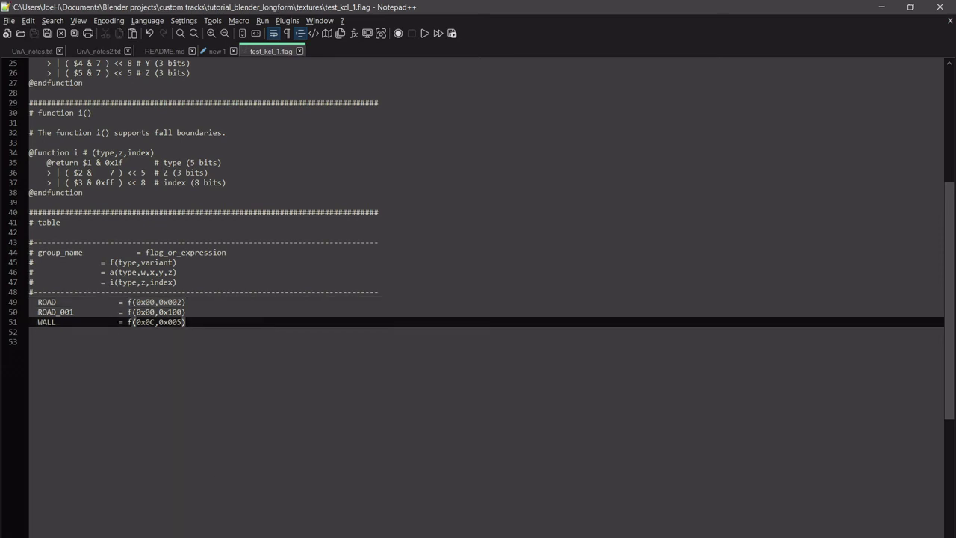
- Switch to PowerShell and enter wkclt encode at the prompt
{"action": "key", "text": "alt+Tab"}
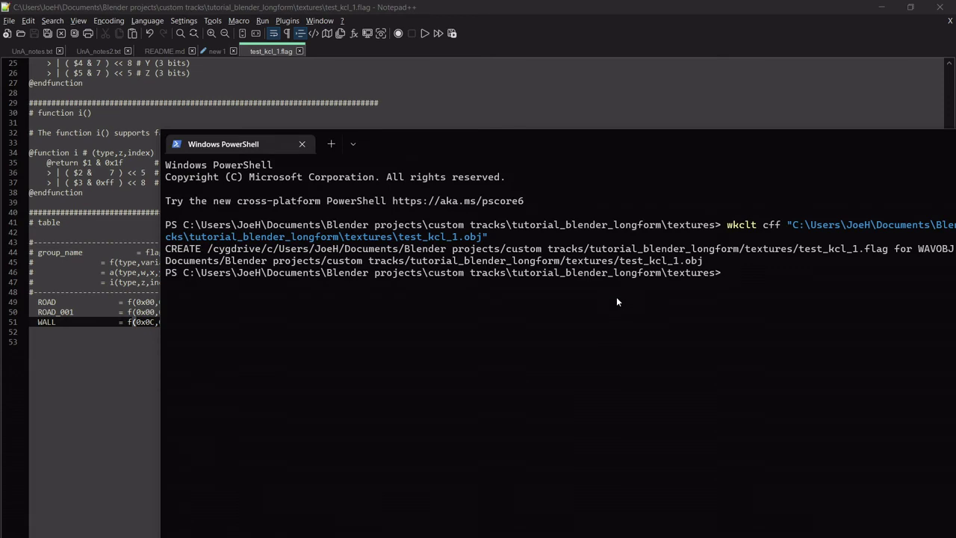
{"action": "type", "text": "wkclt encode"}
{"action": "left_click_drag", "start_coordinate": [736, 145], "coordinate": [785, 188]}
- Return to the flag file and set the variant of the WALL flag to 0x405
{"action": "left_click", "coordinate": [175, 321]}
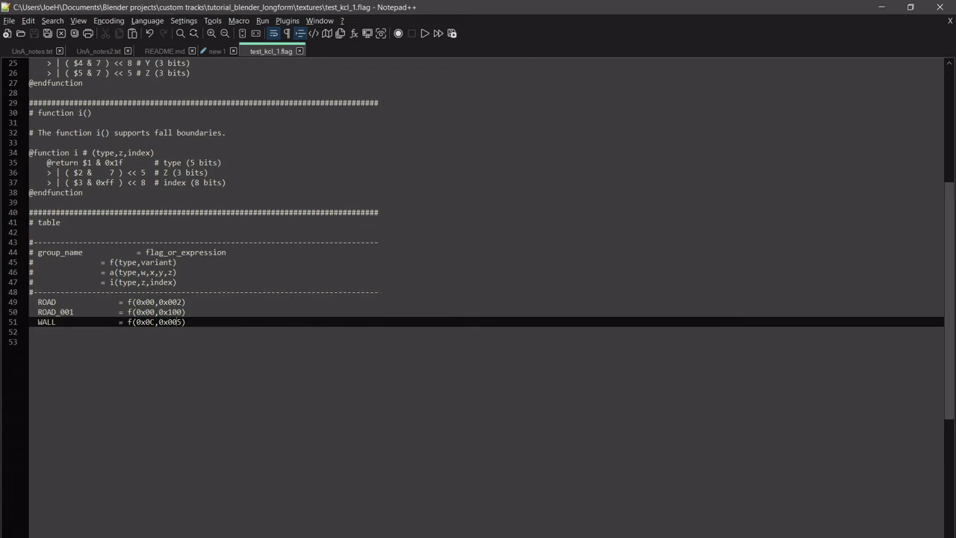
{"action": "key", "text": "BackSpace"}
{"action": "type", "text": "4"}
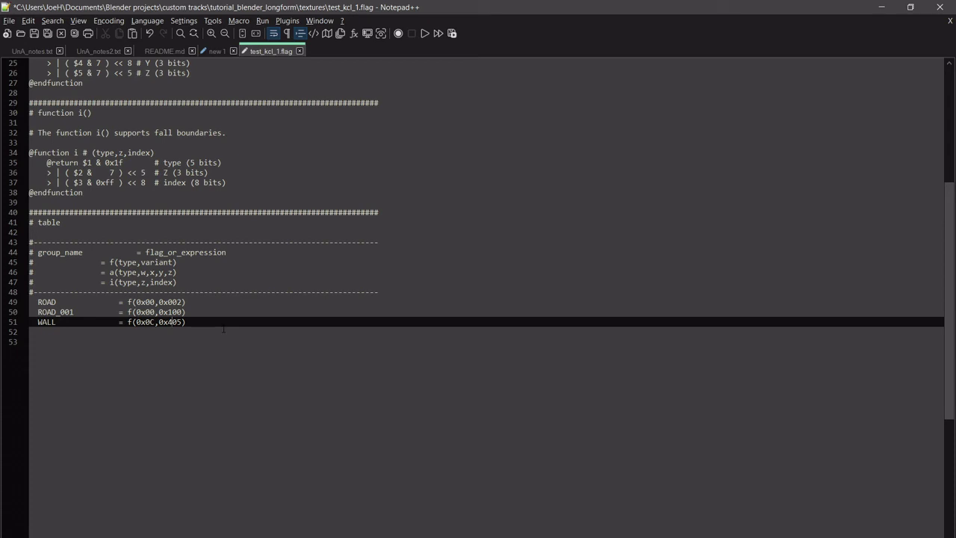
- Try 0x105 as the WALL variant and set it back to 0x405
{"action": "key", "text": "BackSpace"}
{"action": "type", "text": "1"}
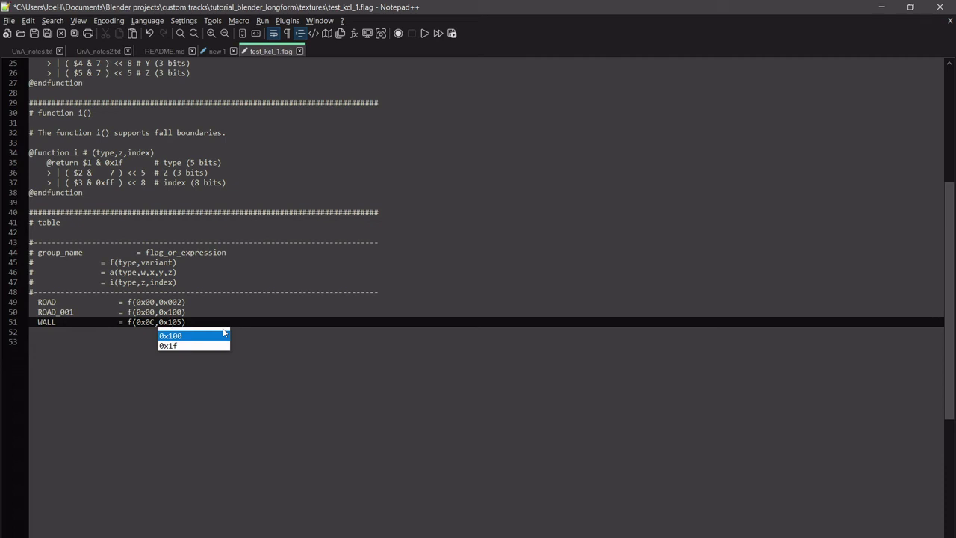
{"action": "key", "text": "BackSpace"}
{"action": "type", "text": "4"}
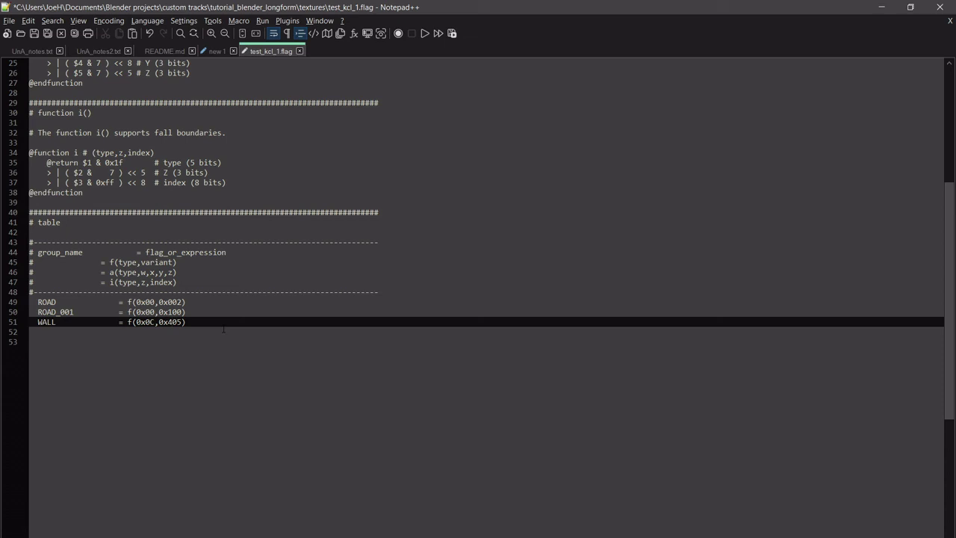
- Switch to Blender, frame the blue wall block, and try moving it down through the road and back up along Z
{"action": "key", "text": "alt+Tab"}
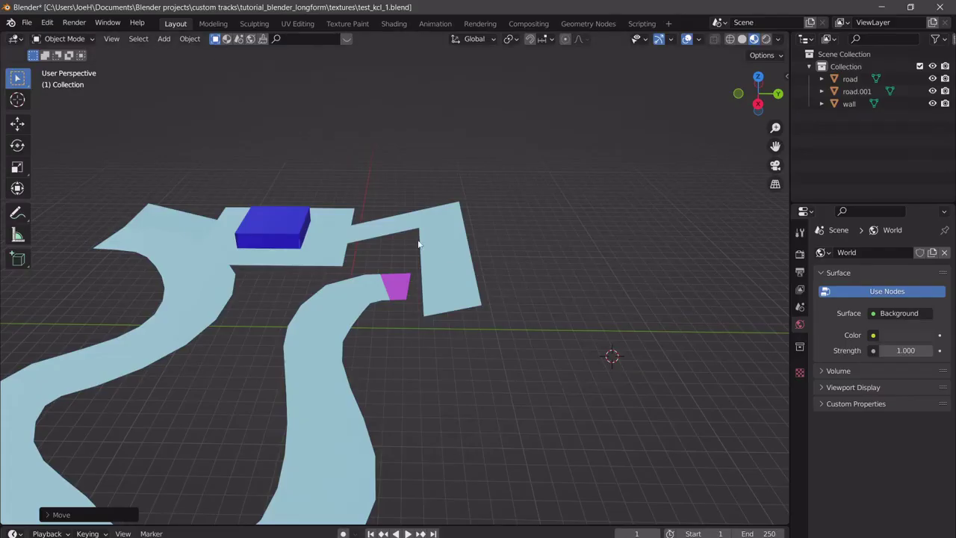
{"action": "left_click", "coordinate": [259, 227]}
{"action": "key", "text": "Tab"}
{"action": "key", "text": "Tab"}
{"action": "key", "text": "KP_Decimal"}
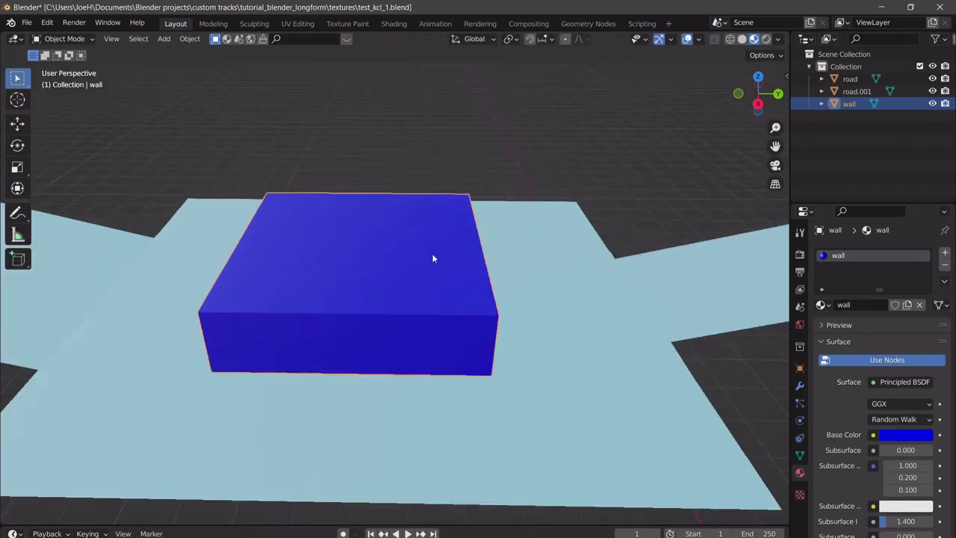
{"action": "middle_click_drag", "start_coordinate": [431, 259], "coordinate": [394, 278]}
{"action": "scroll", "coordinate": [394, 277], "scroll_direction": "down", "scroll_amount": 4}
{"action": "scroll", "coordinate": [424, 277], "scroll_direction": "up", "scroll_amount": 3}
{"action": "key", "text": "g"}
{"action": "key", "text": "z"}
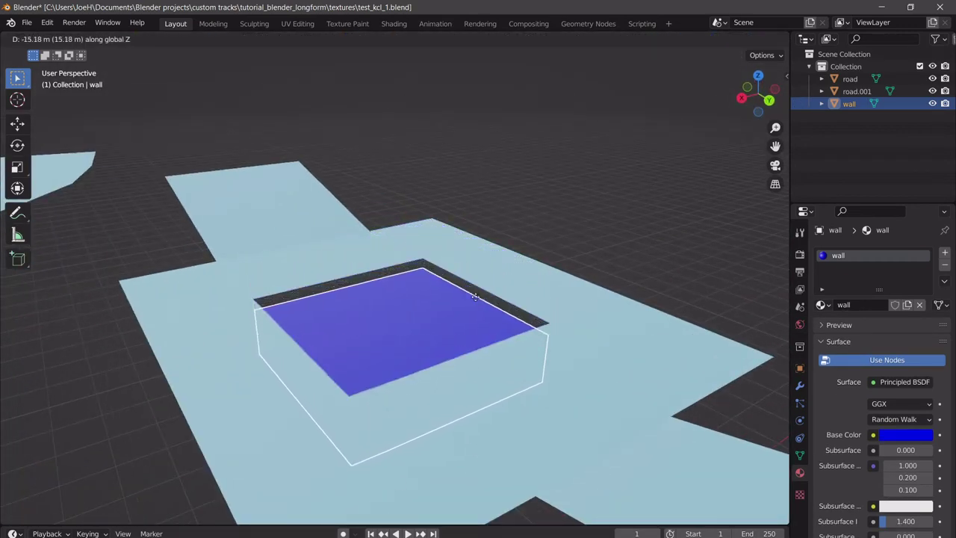
{"action": "left_click", "coordinate": [456, 230]}
{"action": "key", "text": "g"}
{"action": "key", "text": "z"}
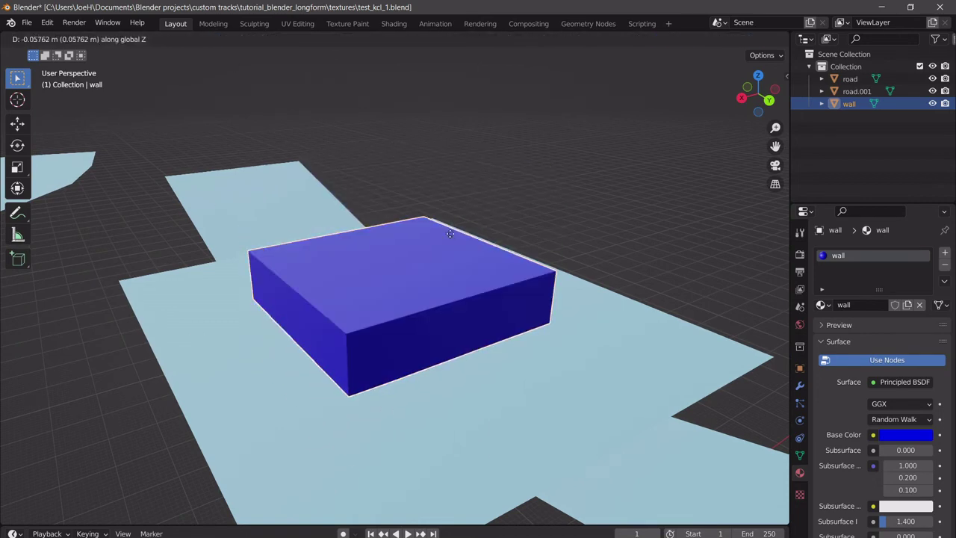
{"action": "key", "text": "Escape"}
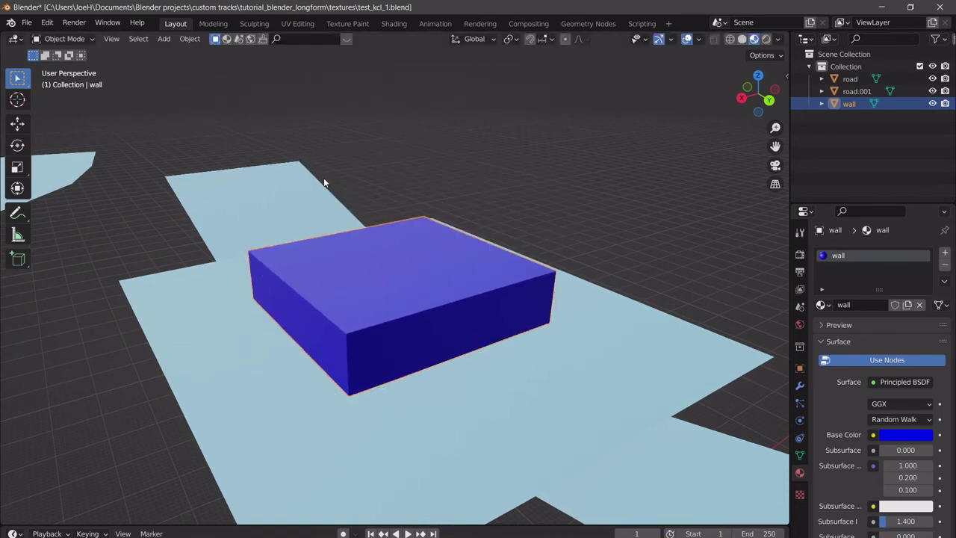
- Duplicate the wall block and, in top orthographic view, move the copy to the empty area below the track
{"action": "scroll", "coordinate": [324, 182], "scroll_direction": "down", "scroll_amount": 3}
{"action": "middle_click_drag", "start_coordinate": [324, 183], "coordinate": [389, 279]}
{"action": "scroll", "coordinate": [364, 361], "scroll_direction": "down", "scroll_amount": 2}
{"action": "middle_click_drag", "start_coordinate": [364, 362], "coordinate": [461, 248], "text": "shift"}
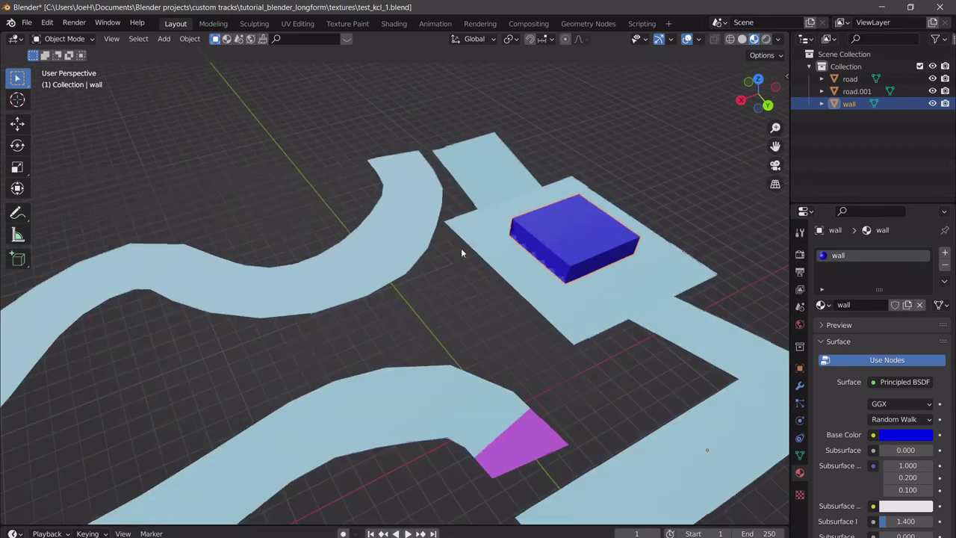
{"action": "key", "text": "shift+d"}
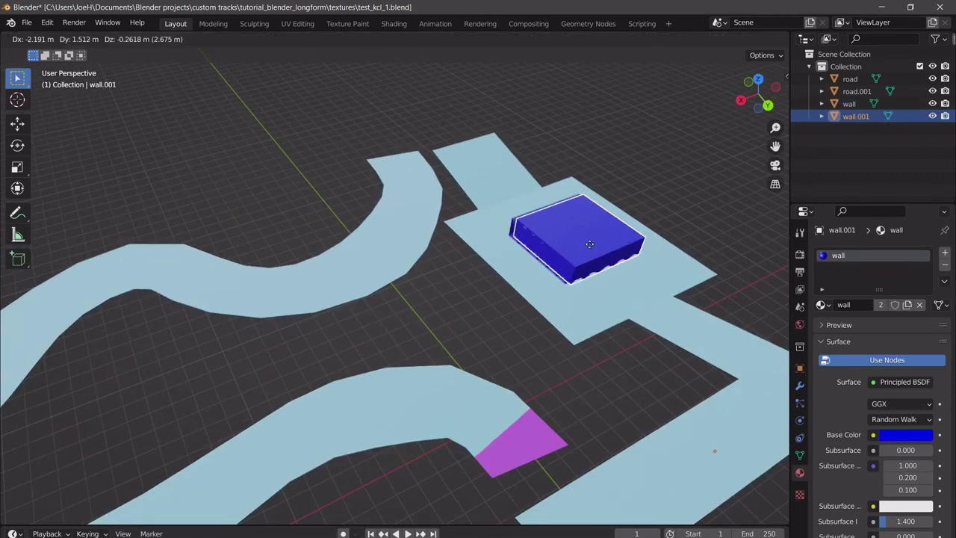
{"action": "key", "text": "Escape"}
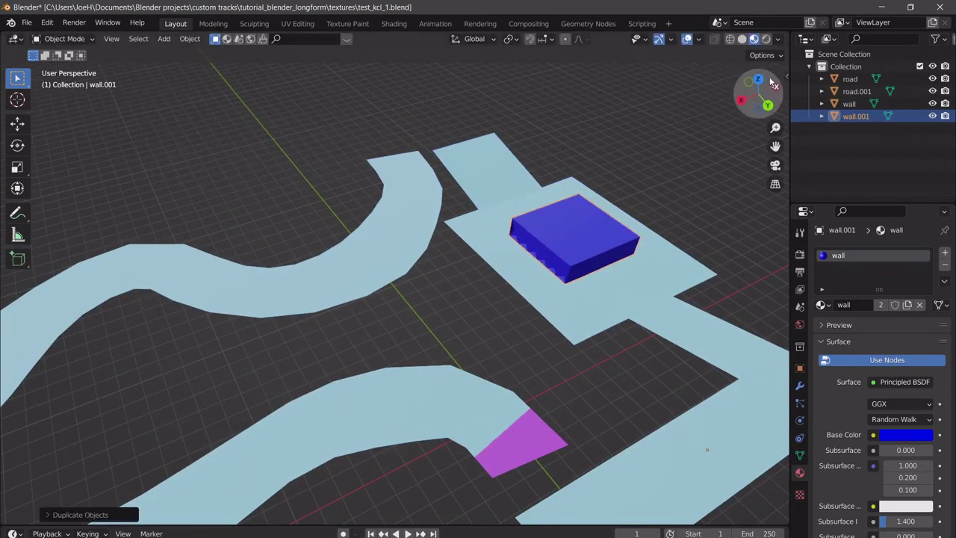
{"action": "left_click", "coordinate": [758, 80]}
{"action": "scroll", "coordinate": [507, 292], "scroll_direction": "down", "scroll_amount": 5}
{"action": "key", "text": "g"}
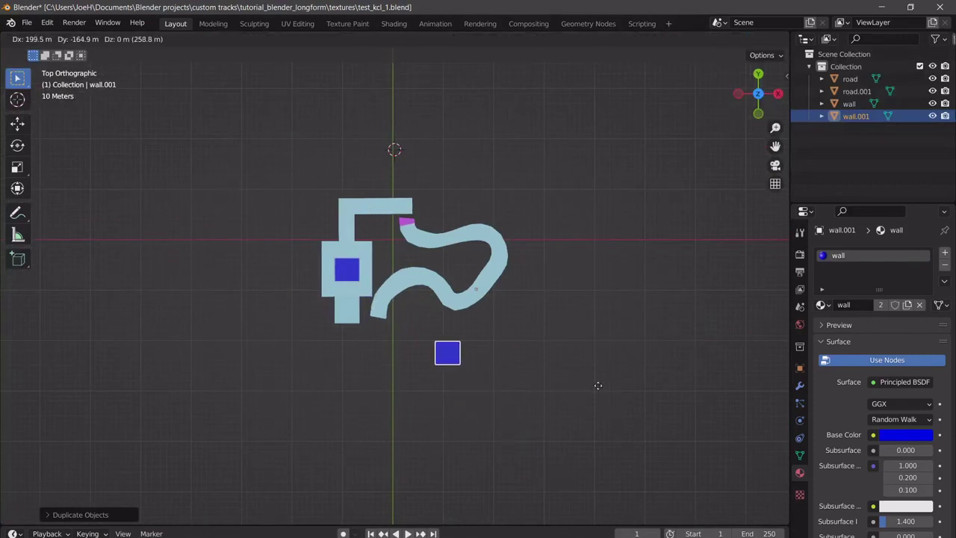
{"action": "left_click", "coordinate": [617, 397]}
- Duplicate the wall block three more times, placing the copies to the right, above and upper left of the track
{"action": "key", "text": "shift+d"}
{"action": "left_click", "coordinate": [754, 277]}
{"action": "key", "text": "shift+d"}
{"action": "left_click", "coordinate": [575, 196]}
{"action": "key", "text": "shift+d"}
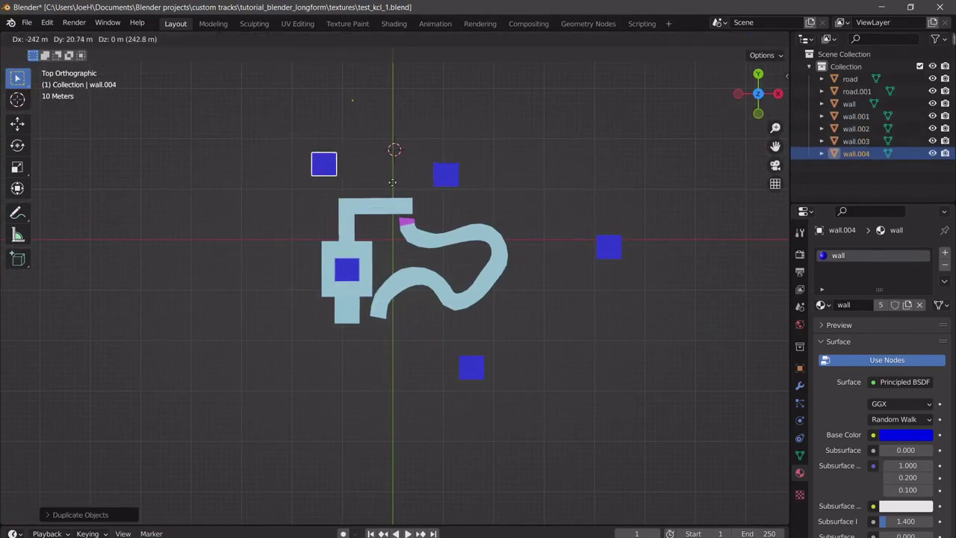
{"action": "left_click", "coordinate": [377, 187]}
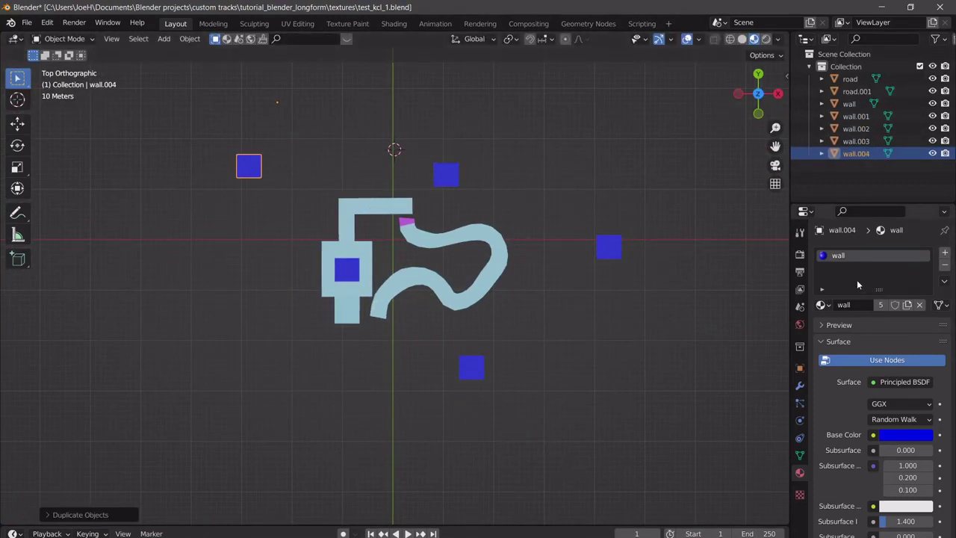
- Undo the placed wall copies and delete the remaining duplicate wall.001
{"action": "key", "text": "ctrl+z"}
{"action": "key", "text": "ctrl+z"}
{"action": "key", "text": "ctrl+z"}
{"action": "key", "text": "ctrl+z"}
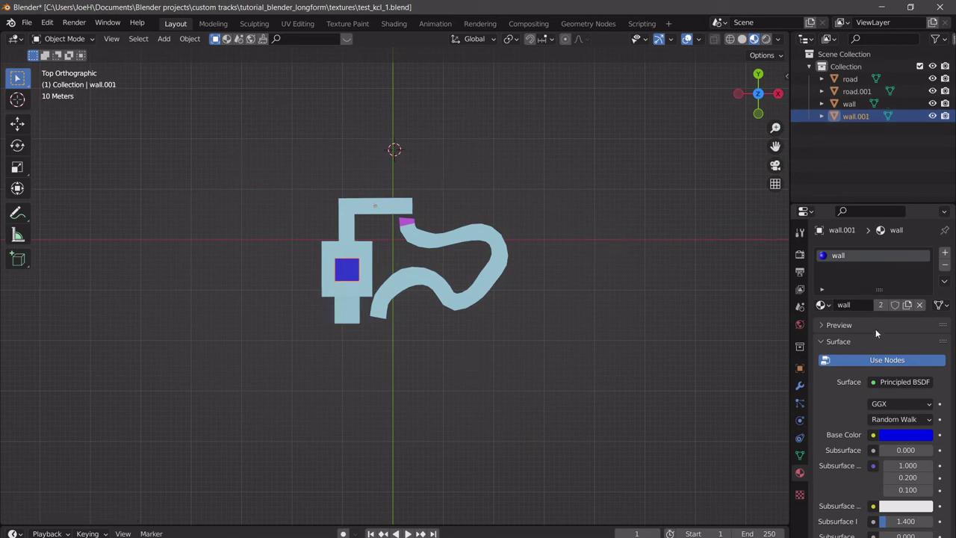
{"action": "scroll", "coordinate": [881, 374], "scroll_direction": "down", "scroll_amount": 1}
{"action": "key", "text": "KP_Decimal"}
{"action": "middle_click_drag", "start_coordinate": [454, 280], "coordinate": [427, 233]}
{"action": "key", "text": "g"}
{"action": "key", "text": "Escape"}
{"action": "key", "text": "x"}
{"action": "left_click", "coordinate": [628, 138]}
{"action": "scroll", "coordinate": [539, 260], "scroll_direction": "down", "scroll_amount": 3}
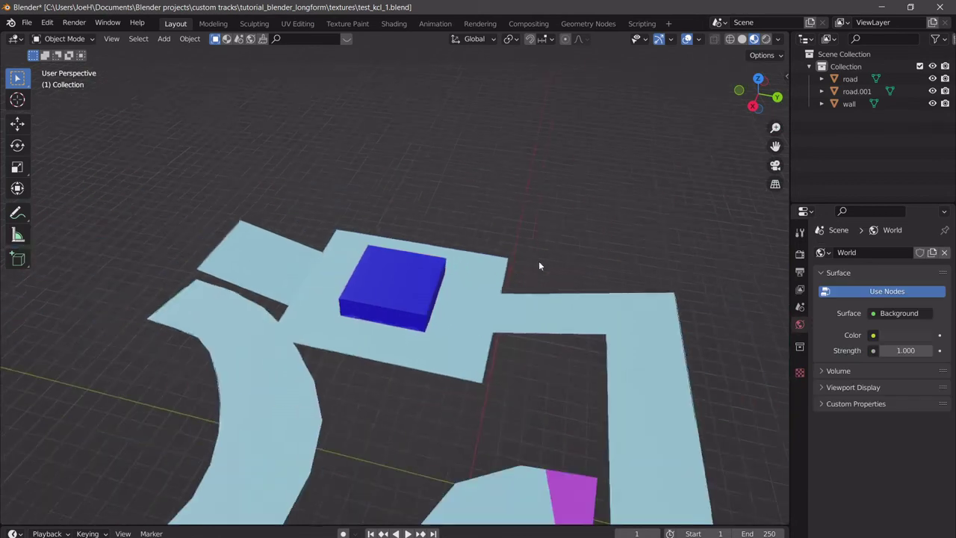
- In top orthographic view, duplicate the wall block twice, placing one copy to the upper right of the track's corner and one to the upper left
{"action": "middle_click_drag", "start_coordinate": [538, 261], "coordinate": [611, 187], "text": "shift"}
{"action": "scroll", "coordinate": [611, 187], "scroll_direction": "down", "scroll_amount": 2}
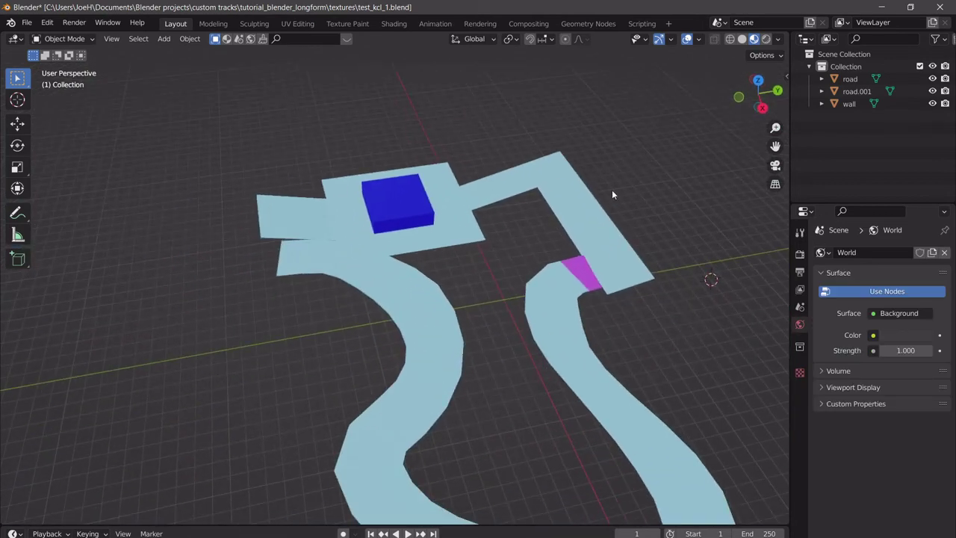
{"action": "left_click", "coordinate": [758, 81]}
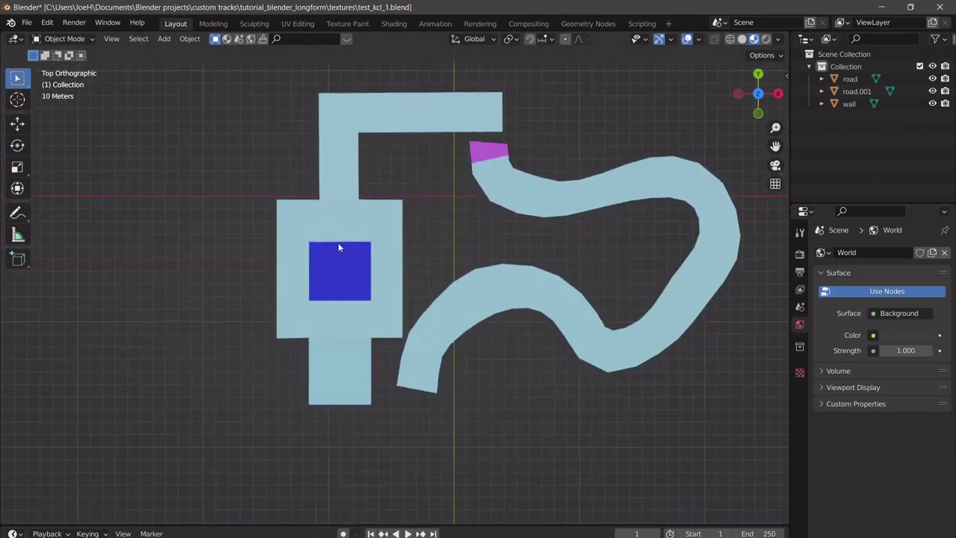
{"action": "left_click", "coordinate": [354, 270]}
{"action": "scroll", "coordinate": [388, 272], "scroll_direction": "down", "scroll_amount": 3}
{"action": "scroll", "coordinate": [391, 256], "scroll_direction": "up", "scroll_amount": 2}
{"action": "key", "text": "shift+d"}
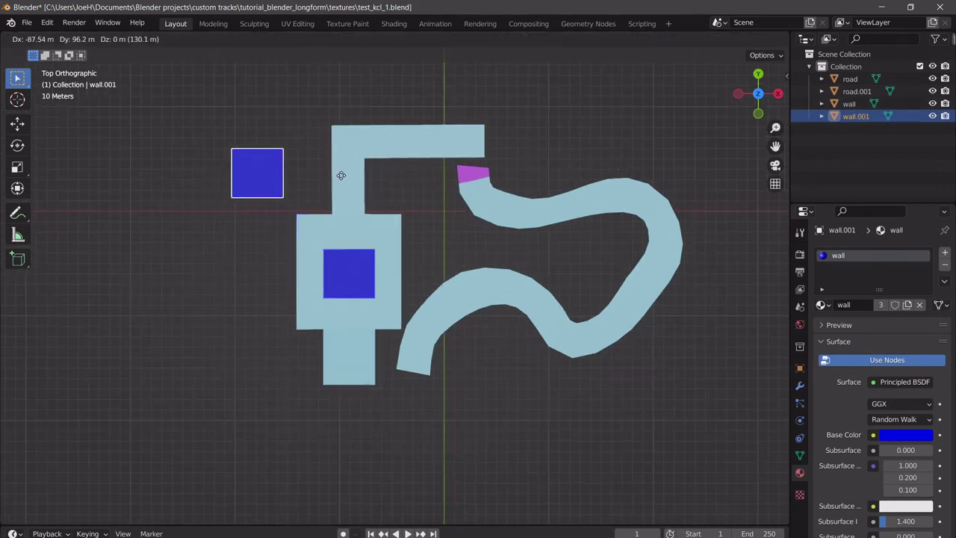
{"action": "left_click", "coordinate": [739, 90]}
{"action": "key", "text": "shift+d"}
{"action": "left_click", "coordinate": [266, 121]}
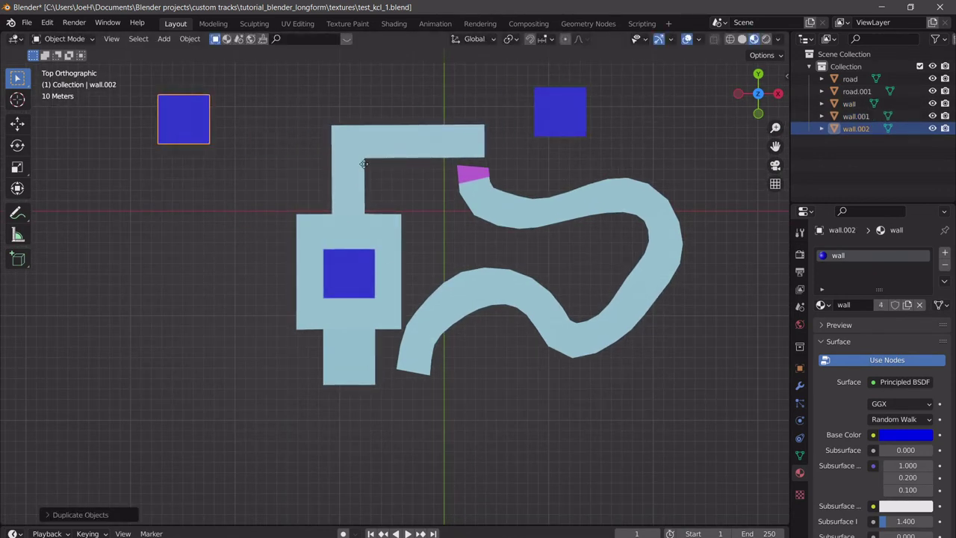
- Duplicate the wall block three more times, placing the copies left of the track, below it and at its lower right
{"action": "key", "text": "shift+d"}
{"action": "left_click", "coordinate": [326, 366]}
{"action": "key", "text": "shift+d"}
{"action": "left_click", "coordinate": [488, 478]}
{"action": "key", "text": "shift+d"}
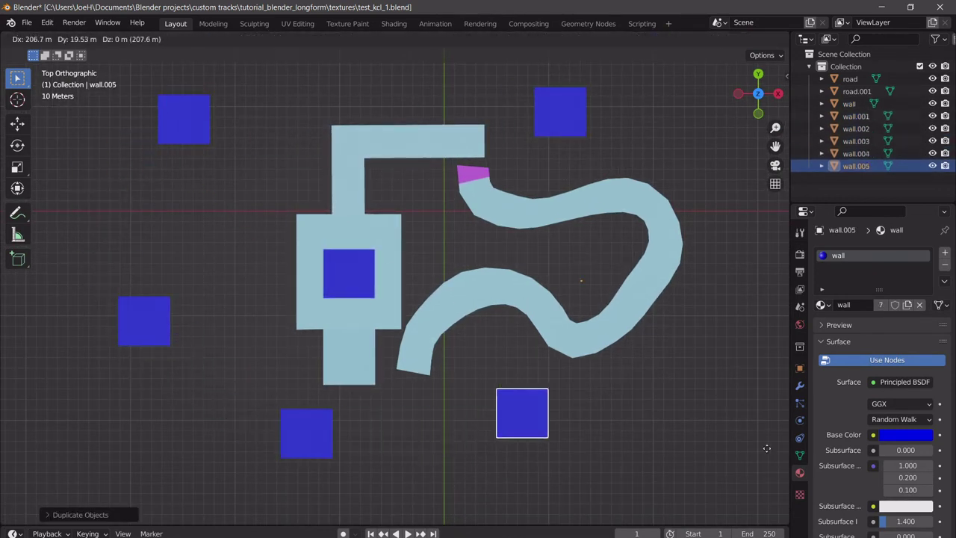
{"action": "left_click", "coordinate": [751, 445]}
- Delete all five duplicate wall blocks around the track, keeping only the original wall on the road
{"action": "key", "text": "x"}
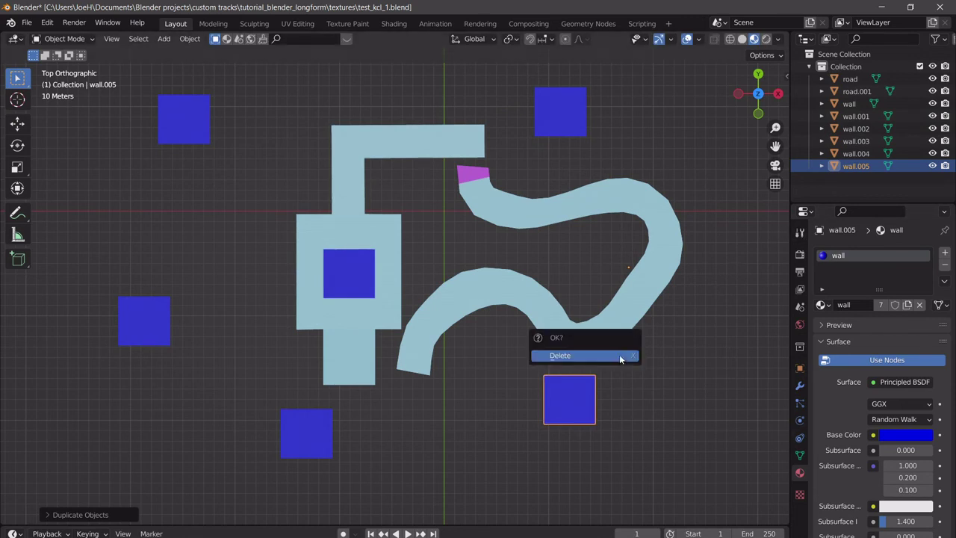
{"action": "key", "text": "Delete"}
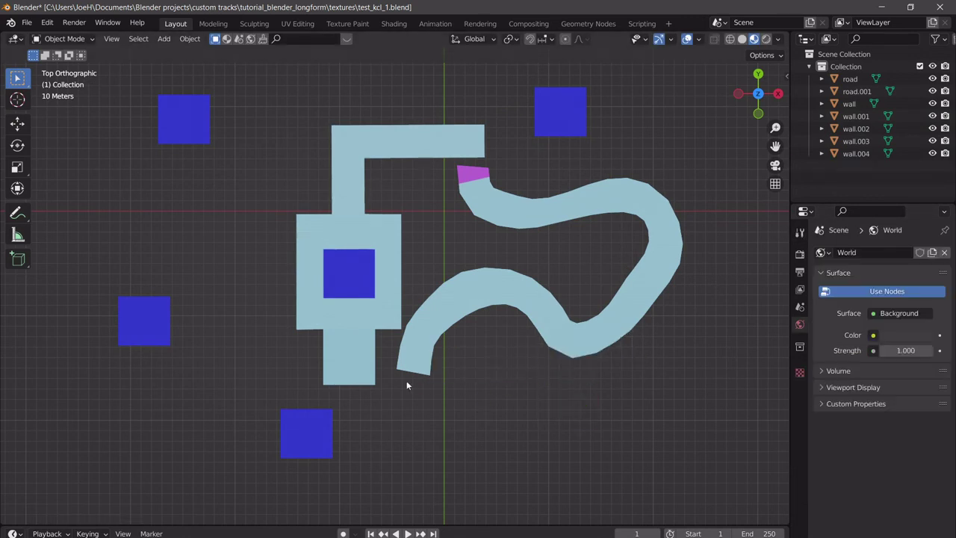
{"action": "left_click", "coordinate": [322, 434]}
{"action": "left_click", "coordinate": [178, 140], "text": "shift"}
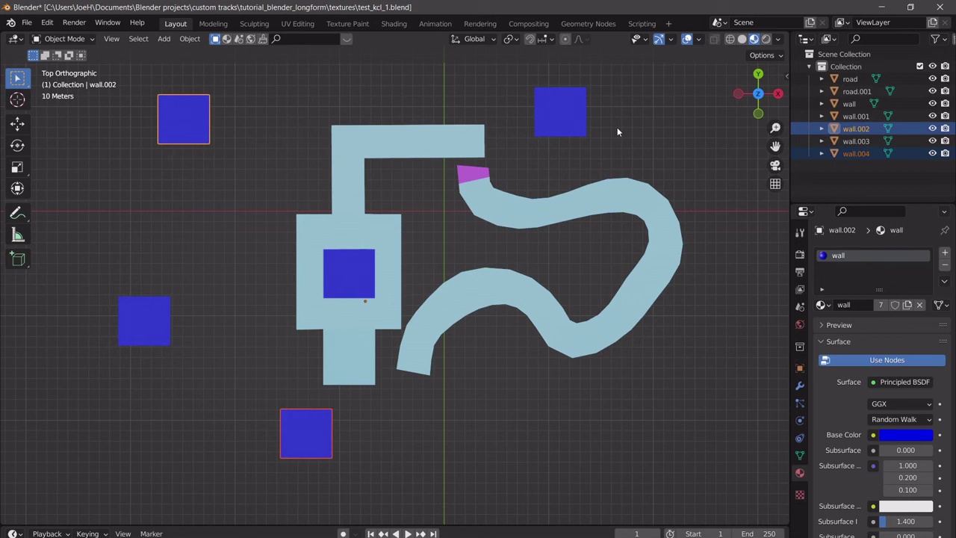
{"action": "left_click", "coordinate": [551, 115], "text": "shift"}
{"action": "key", "text": "Delete"}
{"action": "middle_click_drag", "start_coordinate": [559, 123], "coordinate": [242, 180]}
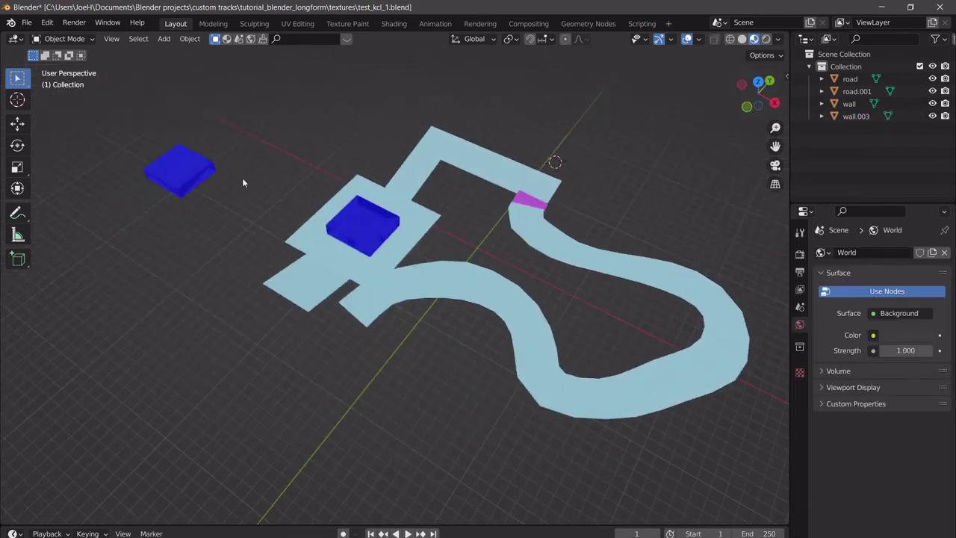
{"action": "left_click", "coordinate": [191, 180]}
{"action": "key", "text": "Delete"}
{"action": "scroll", "coordinate": [537, 254], "scroll_direction": "up", "scroll_amount": 5}
{"action": "middle_click_drag", "start_coordinate": [536, 253], "coordinate": [480, 244]}
{"action": "scroll", "coordinate": [453, 287], "scroll_direction": "down", "scroll_amount": 5}
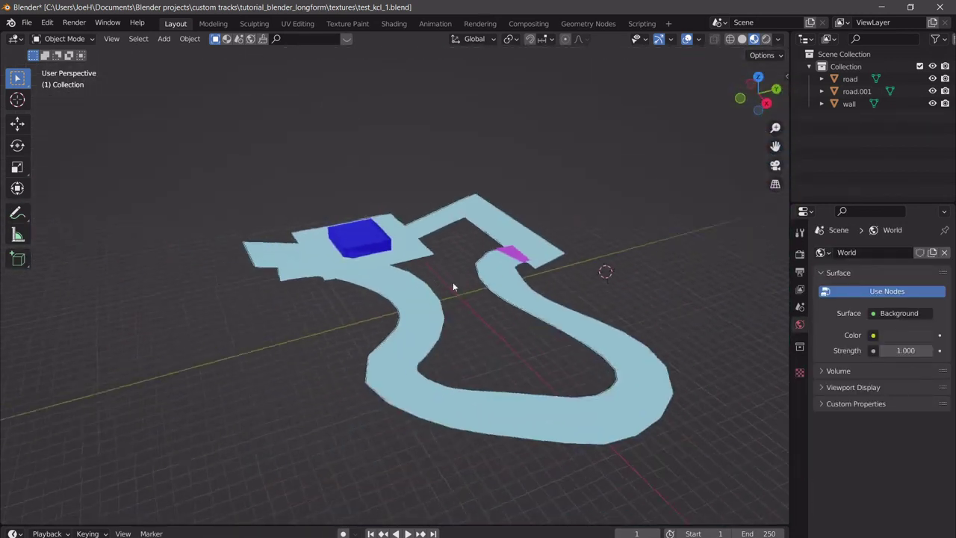
{"action": "middle_click_drag", "start_coordinate": [453, 286], "coordinate": [489, 299]}
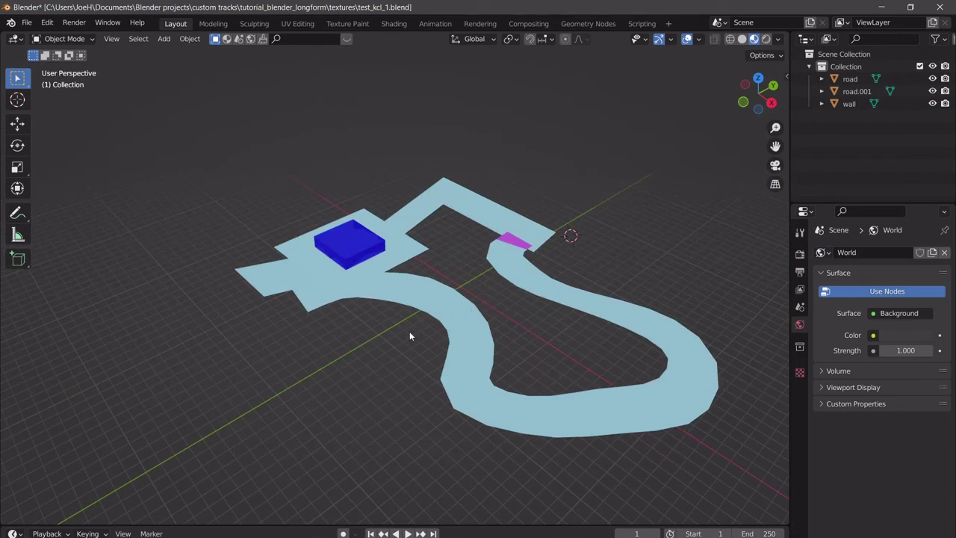
- Switch to PowerShell, complete the wkclt encode command with test_kcl_1.obj from the textures folder, and run it
{"action": "key", "text": "alt+Tab"}
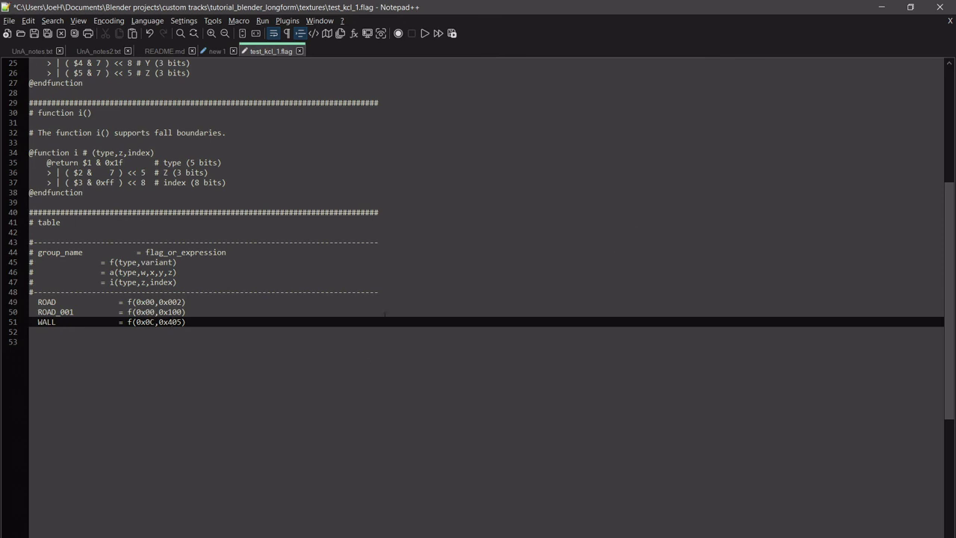
{"action": "key", "text": "alt+Tab"}
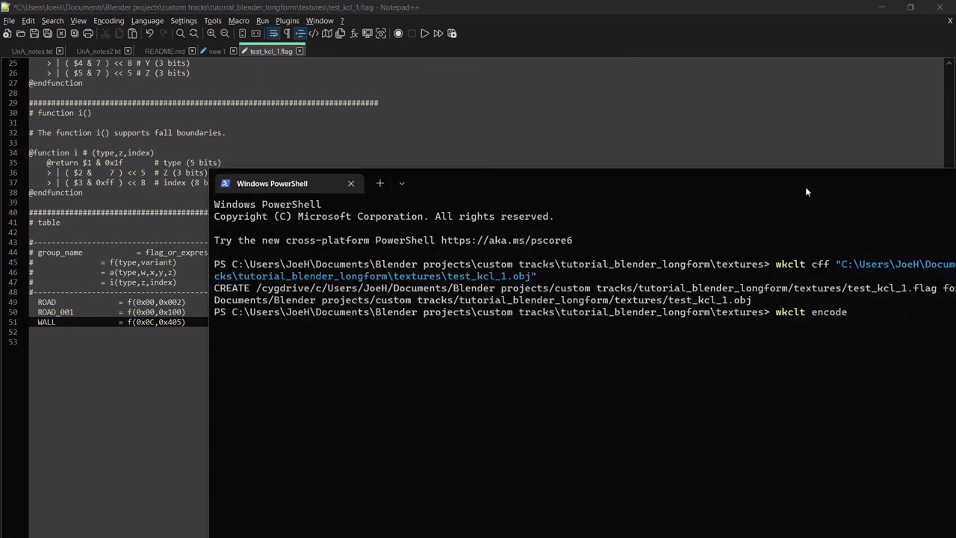
{"action": "left_click_drag", "start_coordinate": [791, 191], "coordinate": [671, 108]}
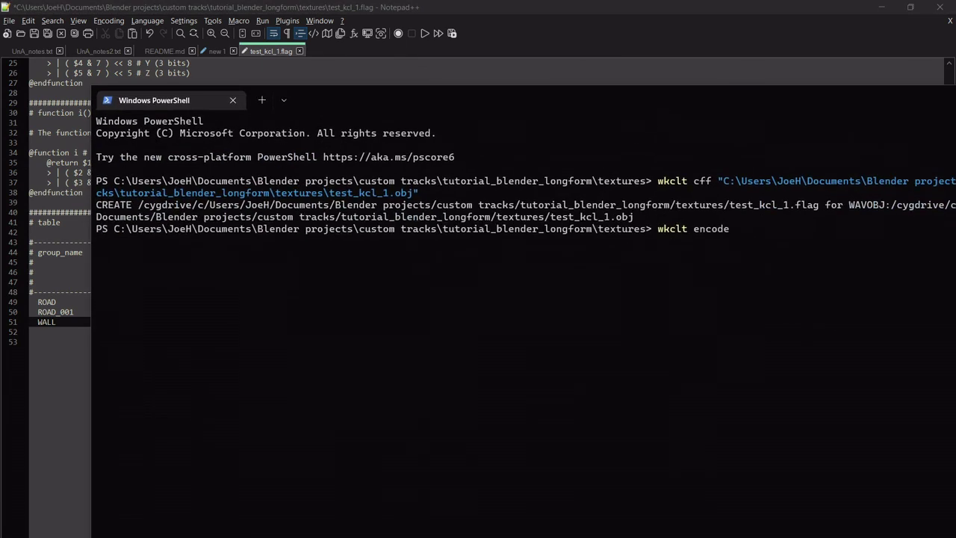
{"action": "mouse_move", "coordinate": [253, 534]}
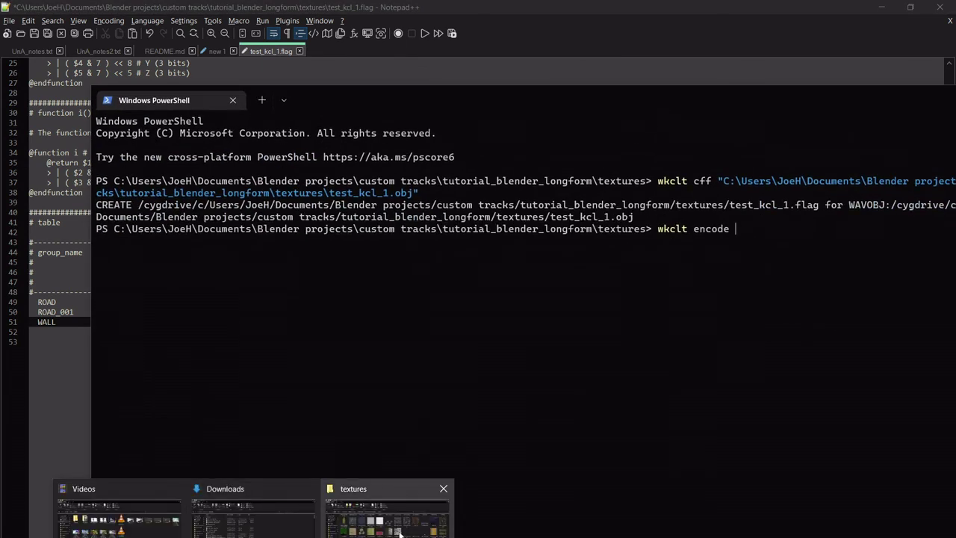
{"action": "left_click", "coordinate": [388, 512]}
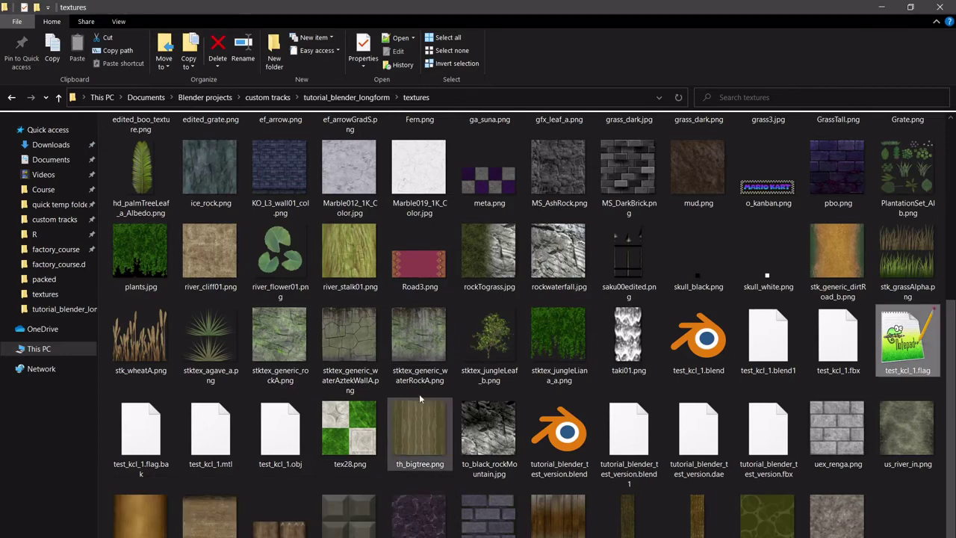
{"action": "left_click", "coordinate": [284, 432]}
{"action": "left_click_drag", "start_coordinate": [290, 479], "coordinate": [826, 329]}
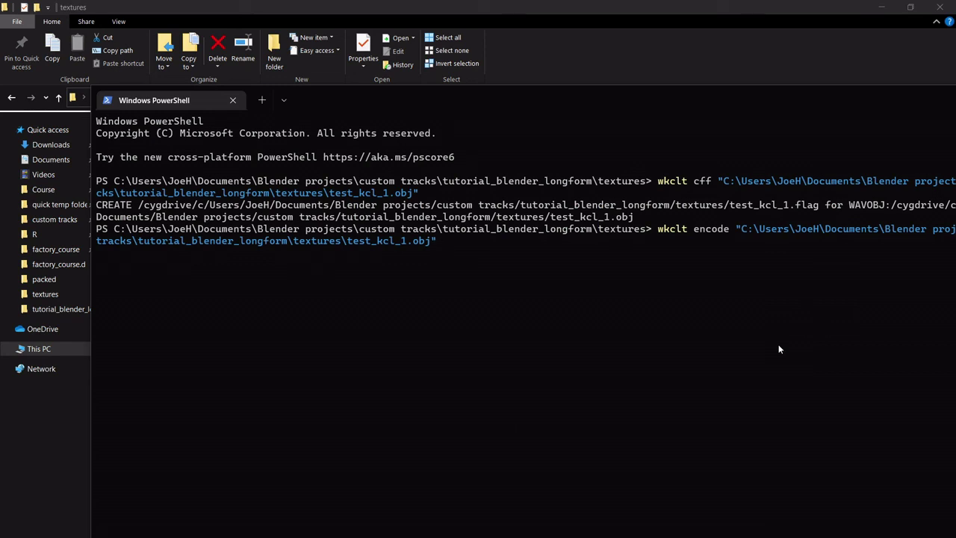
{"action": "key", "text": "Return"}
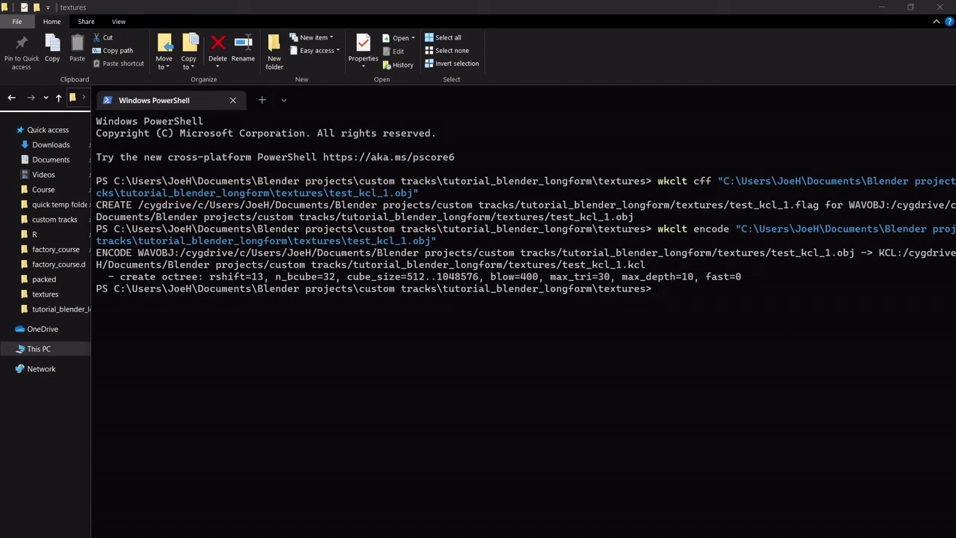
- Recall the wkclt encode command for test_kcl_1.obj and append the rm-facedown option
{"action": "key", "text": "Up"}
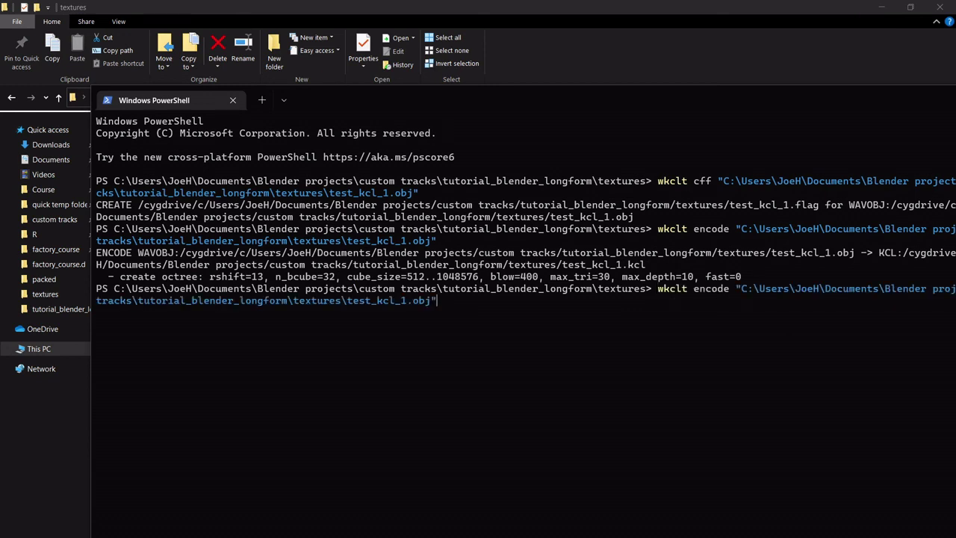
{"action": "type", "text": "-rm--facedown"}
- Switch to Chrome, search for wkclt in a new tab, and open the szs.wiimm.de/wkclt page
{"action": "key", "text": "alt+Tab"}
{"action": "left_click", "coordinate": [808, 9]}
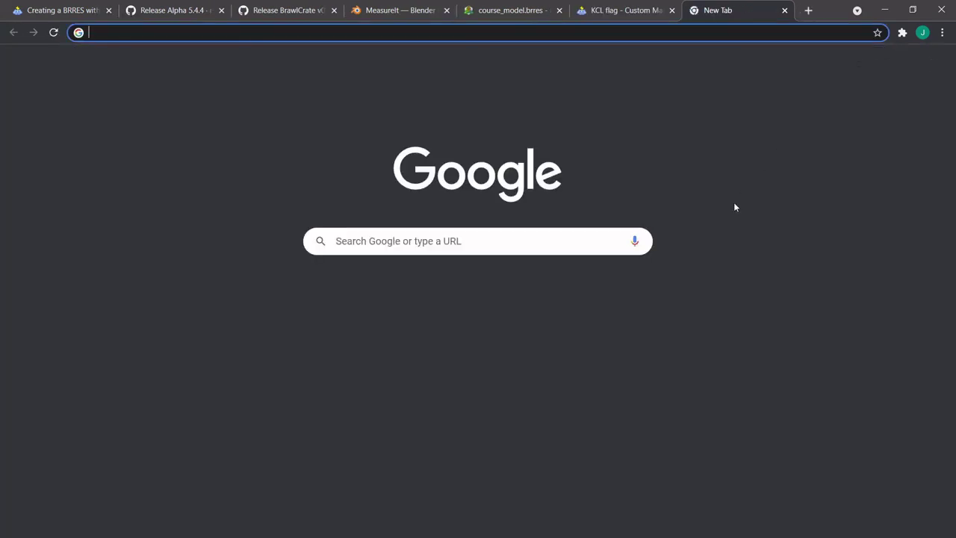
{"action": "type", "text": "wkclt"}
{"action": "key", "text": "Return"}
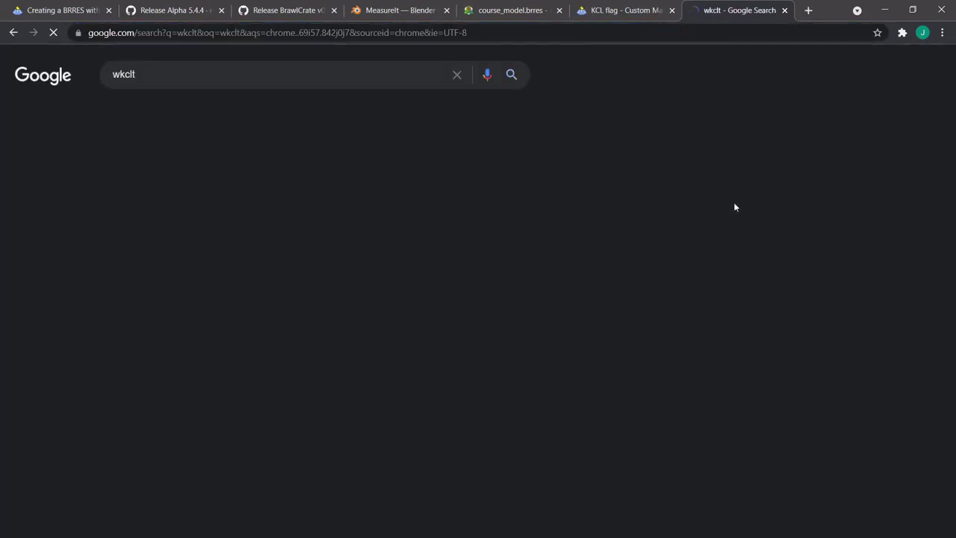
{"action": "left_click", "coordinate": [169, 191]}
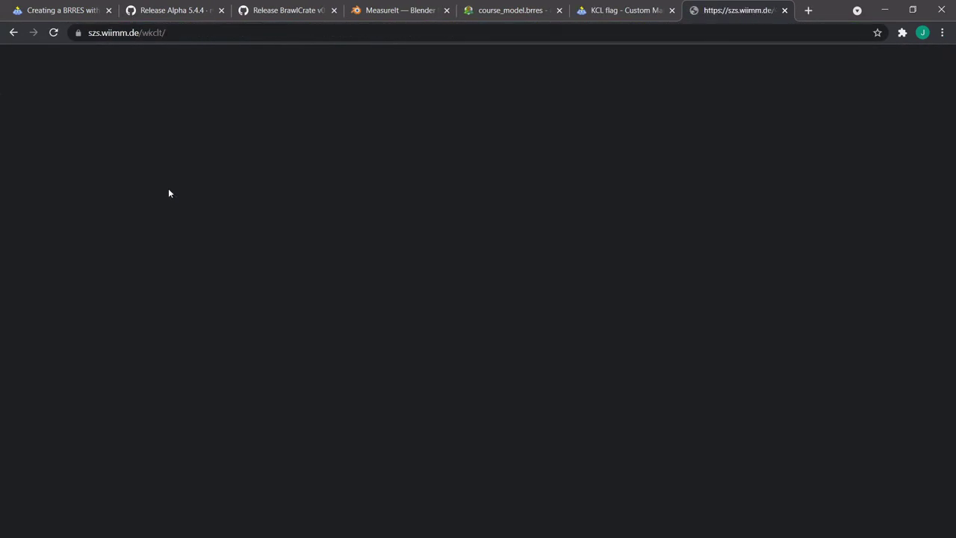
- Skim the Wiimms KCL Tool page's features, commands and options, and return to its contents list
{"action": "scroll", "coordinate": [149, 201], "scroll_direction": "down", "scroll_amount": 2}
{"action": "scroll", "coordinate": [127, 222], "scroll_direction": "down", "scroll_amount": 20}
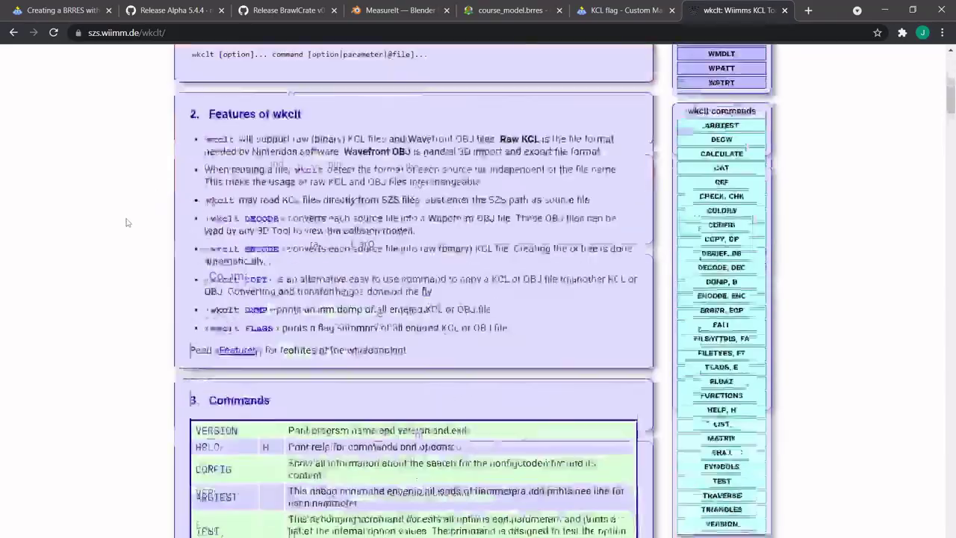
{"action": "scroll", "coordinate": [146, 419], "scroll_direction": "down", "scroll_amount": 20}
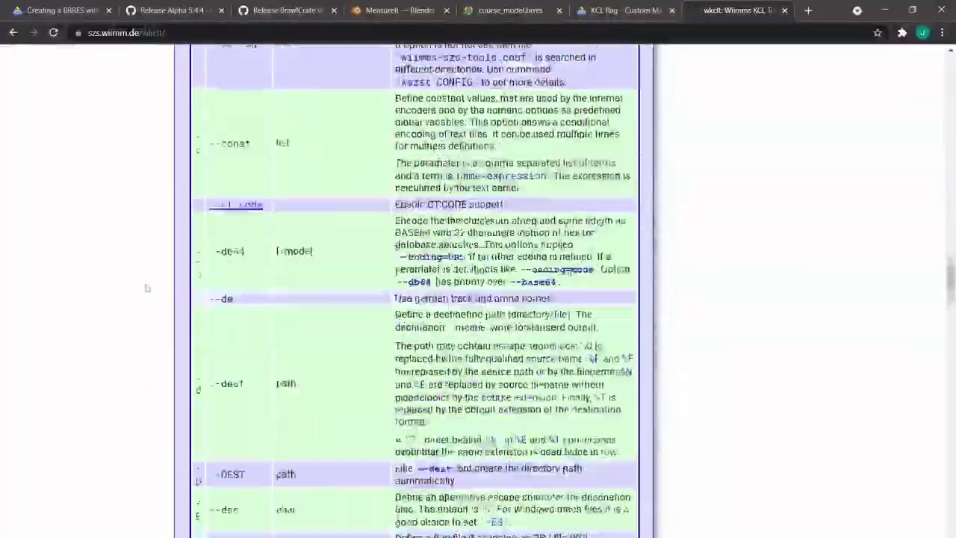
{"action": "scroll", "coordinate": [135, 343], "scroll_direction": "up", "scroll_amount": 5}
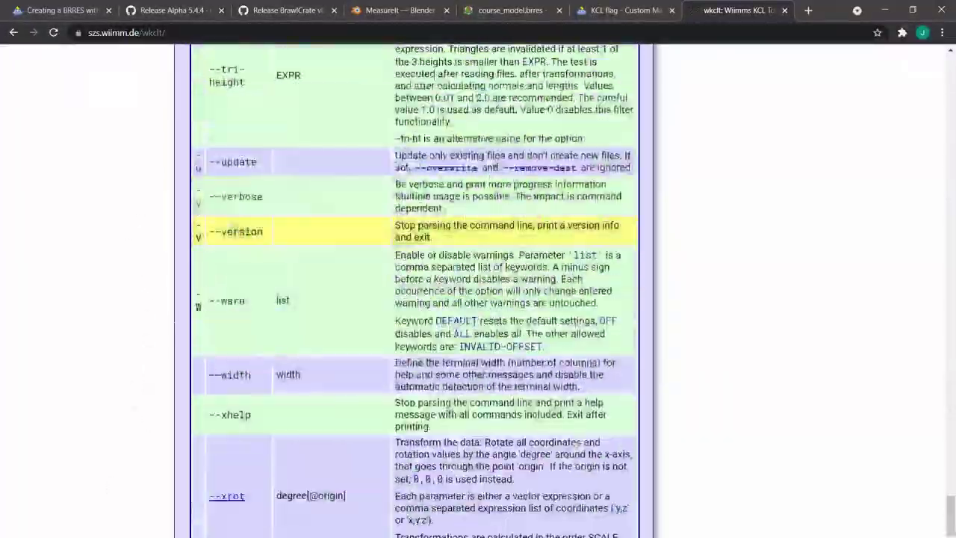
{"action": "scroll", "coordinate": [134, 343], "scroll_direction": "down", "scroll_amount": 5}
{"action": "middle_click", "coordinate": [134, 374]}
{"action": "scroll", "coordinate": [134, 374], "scroll_direction": "up", "scroll_amount": 20}
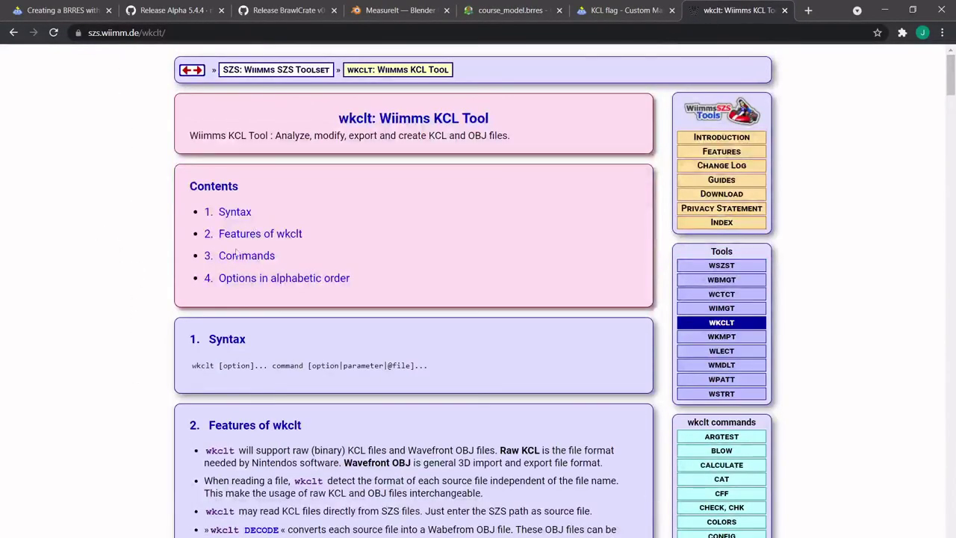
{"action": "scroll", "coordinate": [429, 302], "scroll_direction": "down", "scroll_amount": 1}
{"action": "scroll", "coordinate": [429, 302], "scroll_direction": "down", "scroll_amount": 6}
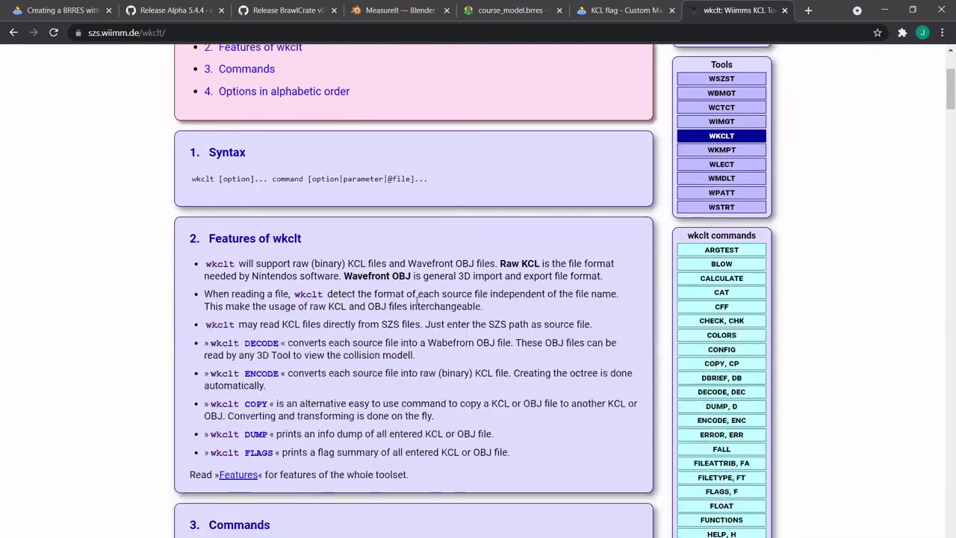
{"action": "scroll", "coordinate": [418, 299], "scroll_direction": "up", "scroll_amount": 5}
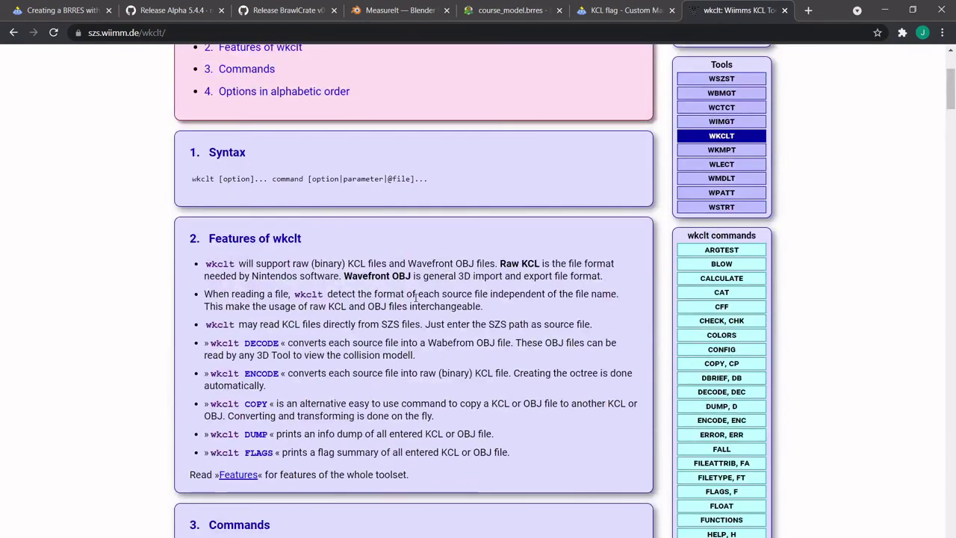
{"action": "scroll", "coordinate": [415, 297], "scroll_direction": "up", "scroll_amount": 3}
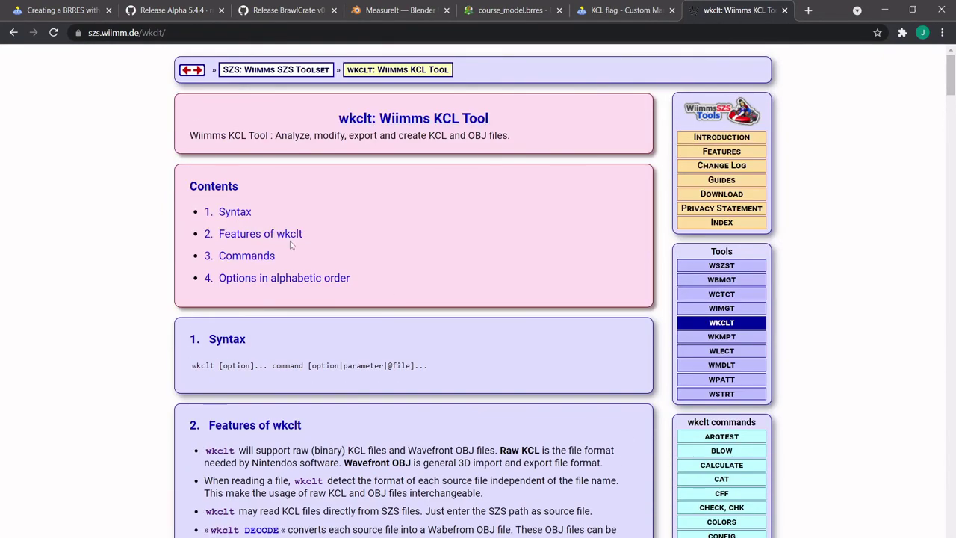
- Go to the Commands section of the wkclt page and look through its command table
{"action": "left_click", "coordinate": [247, 257]}
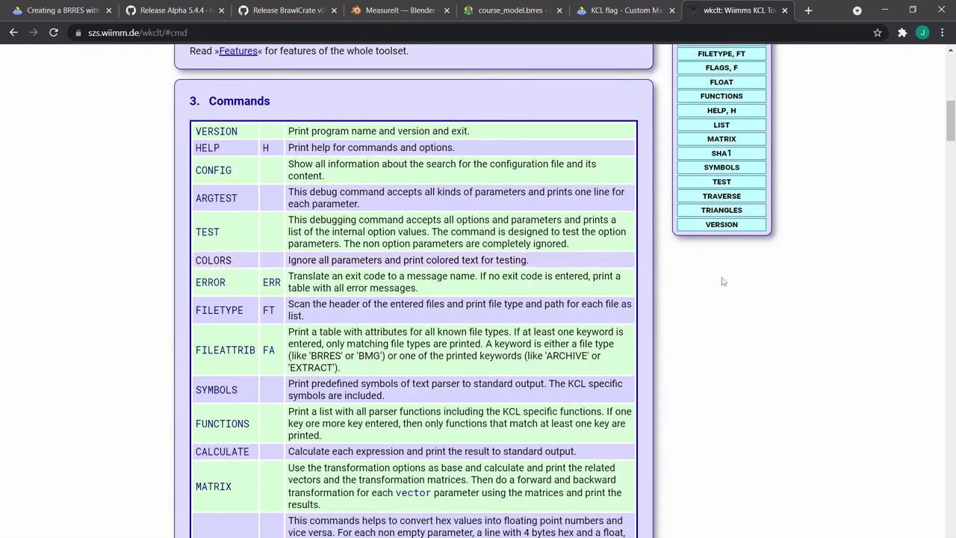
{"action": "scroll", "coordinate": [725, 278], "scroll_direction": "up", "scroll_amount": 5}
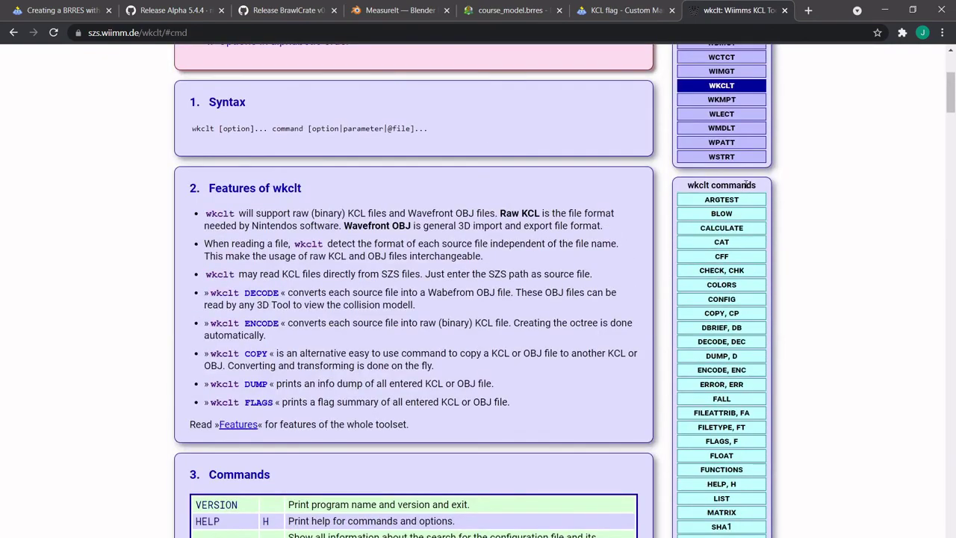
{"action": "scroll", "coordinate": [584, 212], "scroll_direction": "up", "scroll_amount": 3}
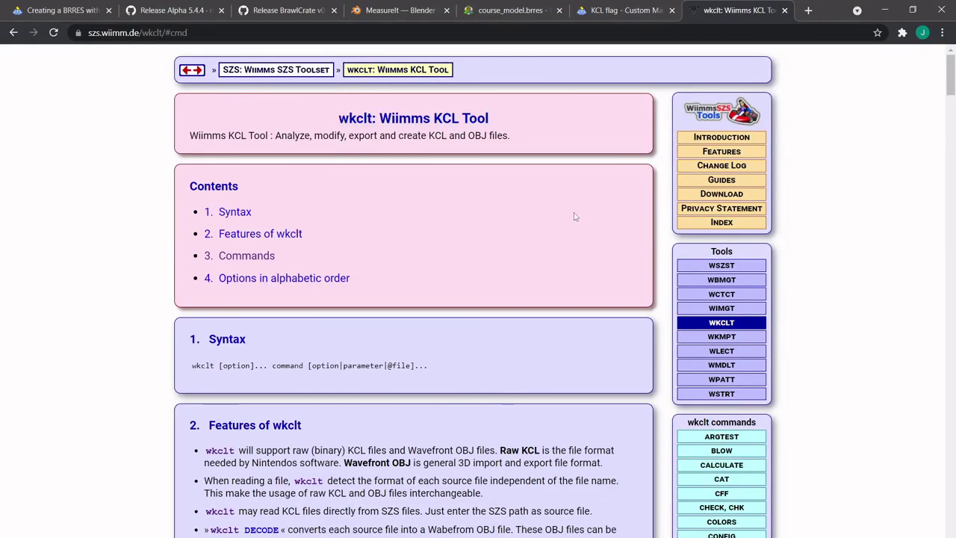
{"action": "scroll", "coordinate": [448, 235], "scroll_direction": "down", "scroll_amount": 6}
{"action": "scroll", "coordinate": [137, 304], "scroll_direction": "down", "scroll_amount": 6}
{"action": "middle_click", "coordinate": [136, 296]}
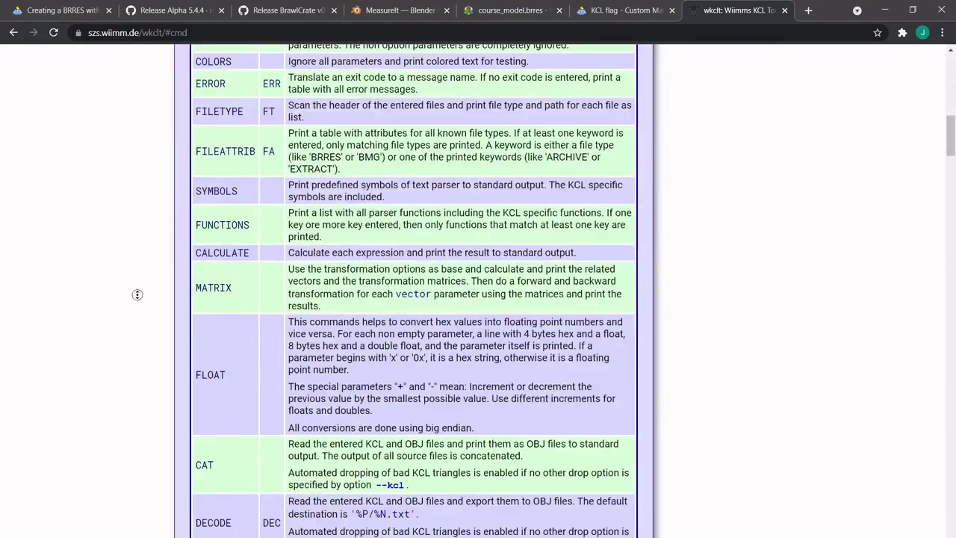
- Look through the wkclt page's alphabetical options table for KCL encoding options, down to the repair-magics entry
{"action": "scroll", "coordinate": [145, 358], "scroll_direction": "up", "scroll_amount": 7}
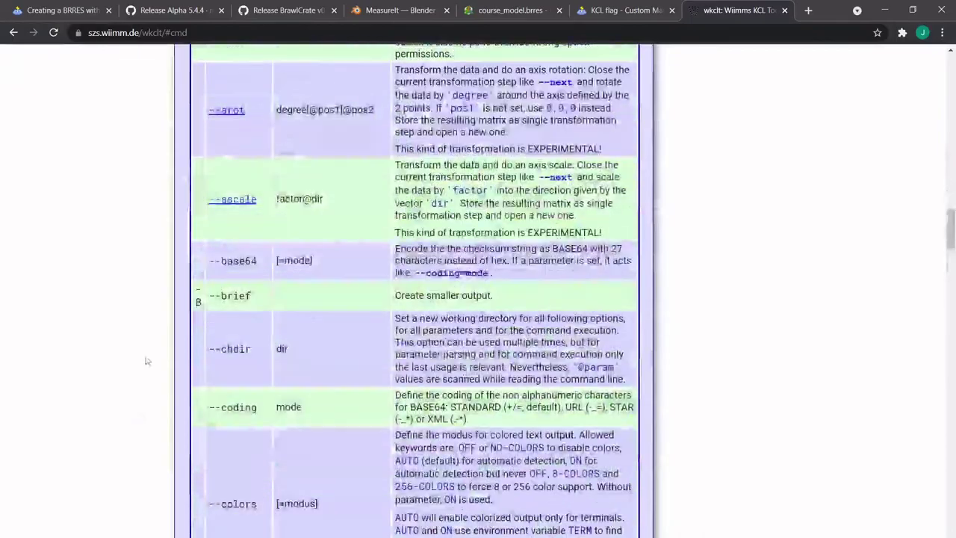
{"action": "scroll", "coordinate": [145, 360], "scroll_direction": "down", "scroll_amount": 5}
{"action": "scroll", "coordinate": [146, 360], "scroll_direction": "down", "scroll_amount": 13}
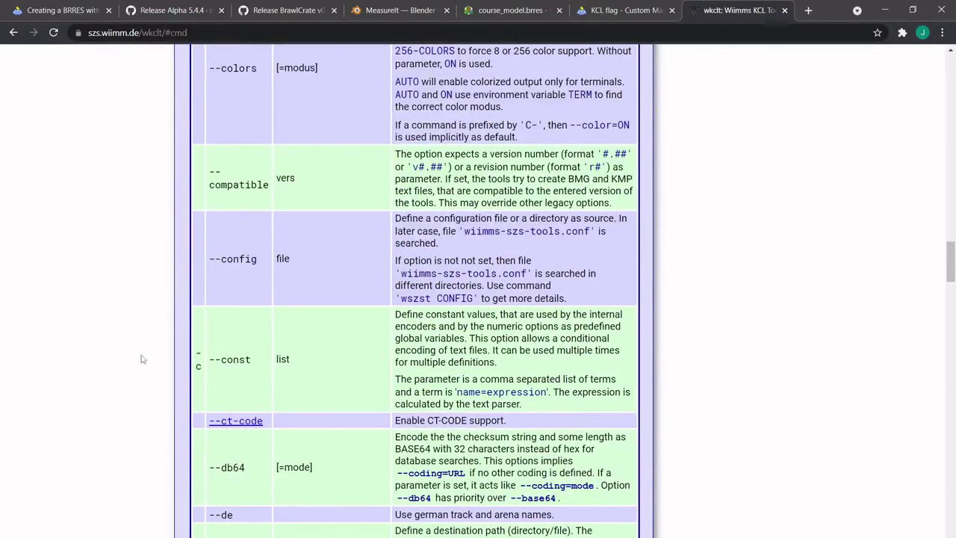
{"action": "scroll", "coordinate": [157, 325], "scroll_direction": "down", "scroll_amount": 6}
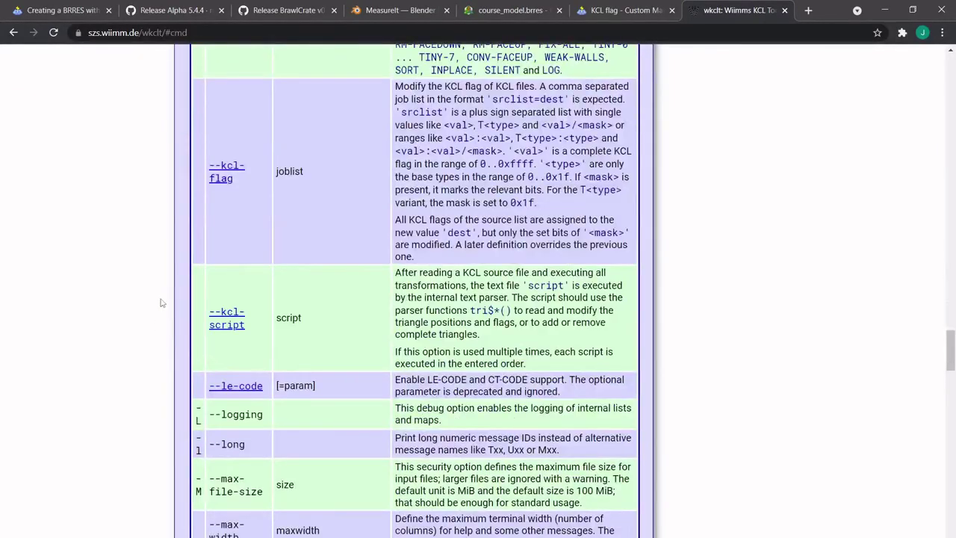
{"action": "scroll", "coordinate": [161, 301], "scroll_direction": "down", "scroll_amount": 2}
{"action": "scroll", "coordinate": [160, 302], "scroll_direction": "down", "scroll_amount": 3}
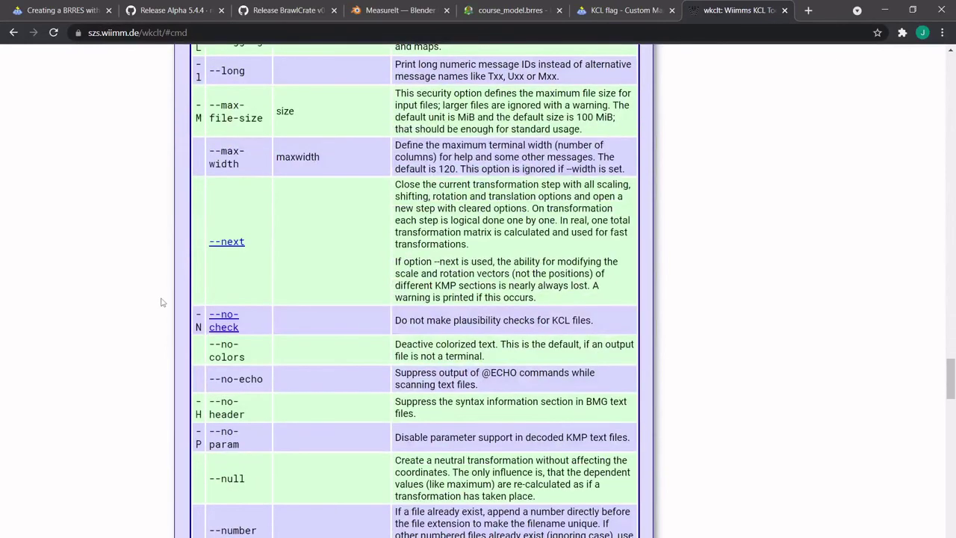
{"action": "scroll", "coordinate": [139, 308], "scroll_direction": "down", "scroll_amount": 4}
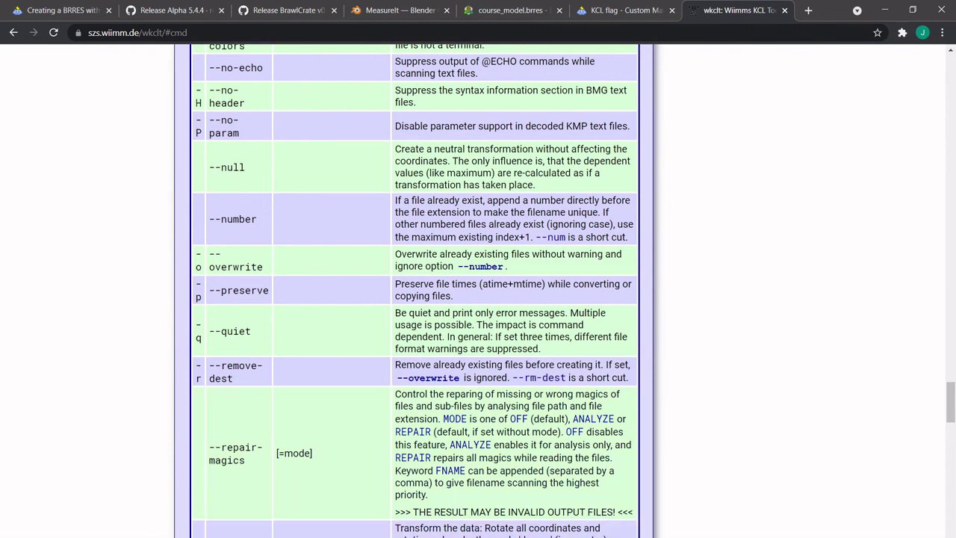
- Switch to PowerShell and try to run the wkclt encode command for test_kcl_1.obj with the option -rm--facedown=true
{"action": "key", "text": "alt+Tab"}
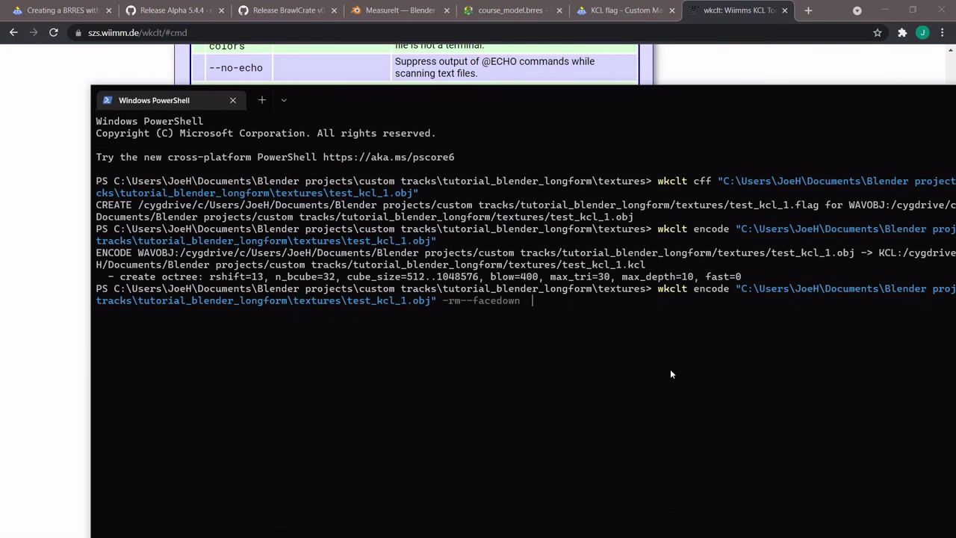
{"action": "key", "text": "BackSpace"}
{"action": "key", "text": "BackSpace"}
{"action": "key", "text": "BackSpace"}
{"action": "key", "text": "BackSpace"}
{"action": "key", "text": "BackSpace"}
{"action": "type", "text": "down=tr"}
{"action": "type", "text": "e"}
{"action": "key", "text": "Return"}
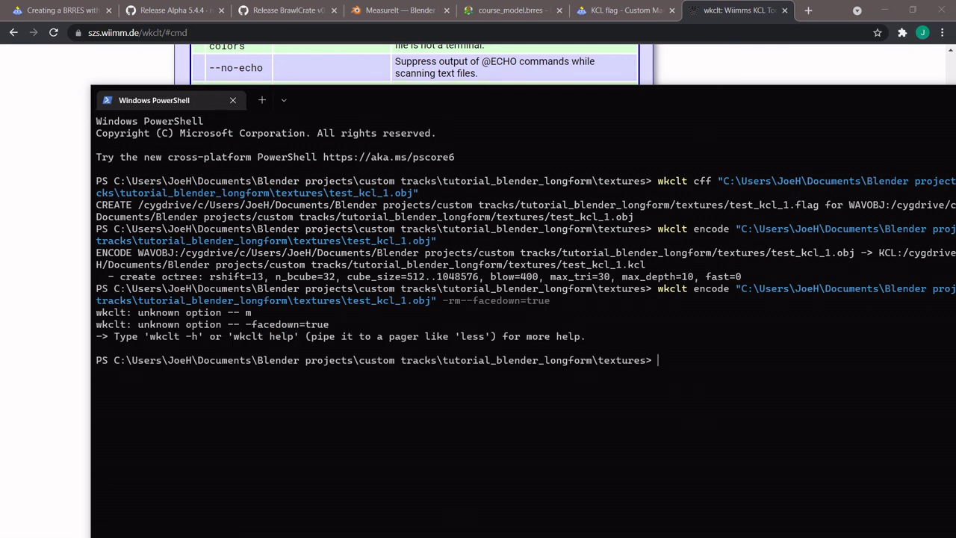
{"action": "key", "text": "Up"}
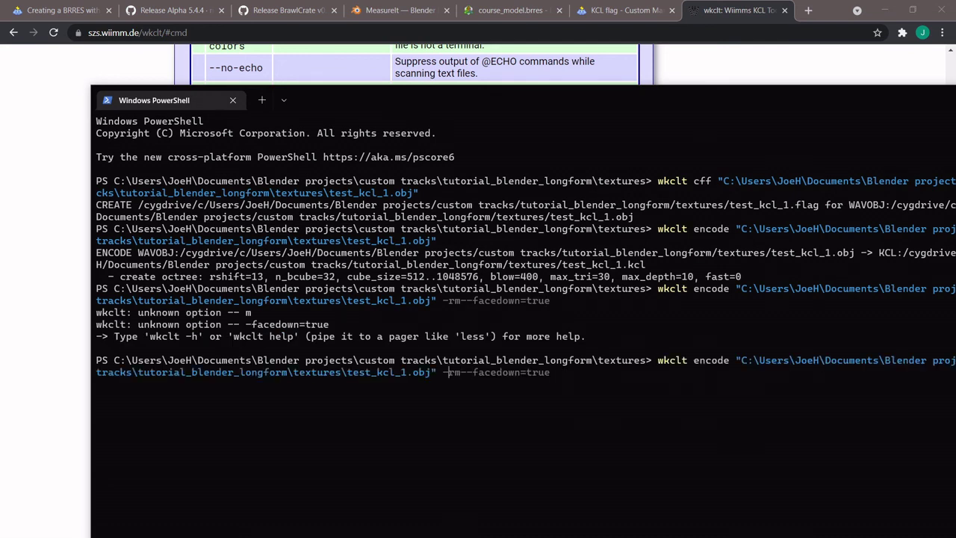
{"action": "key", "text": "BackSpace"}
{"action": "key", "text": "BackSpace"}
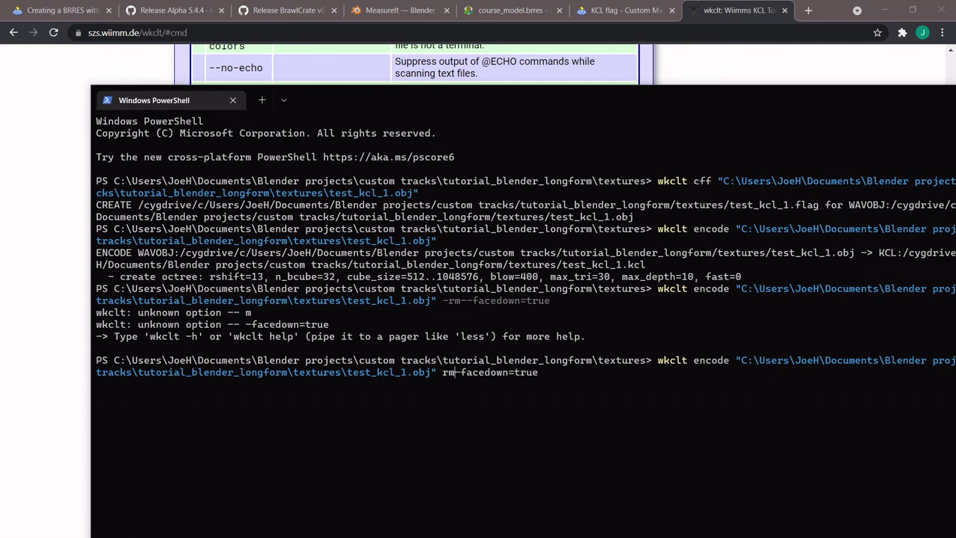
{"action": "key", "text": "BackSpace"}
{"action": "type", "text": "--"}
{"action": "left_click_drag", "start_coordinate": [841, 98], "coordinate": [632, 134]}
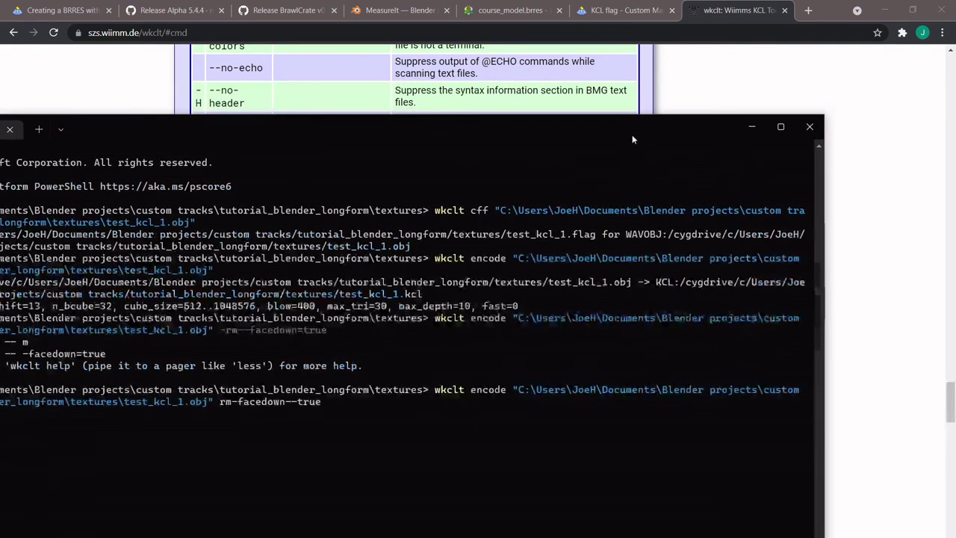
{"action": "left_click", "coordinate": [808, 133]}
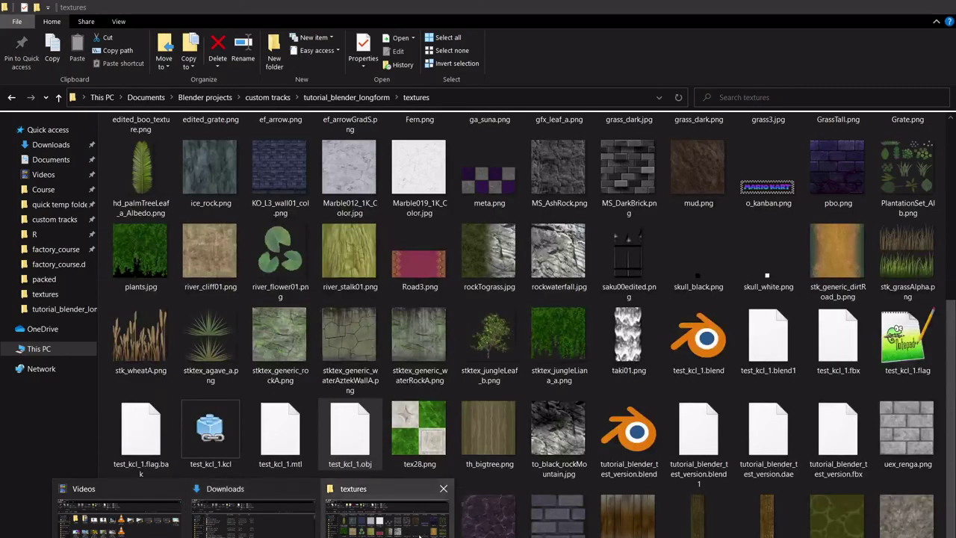
- Switch to File Explorer and copy test_kcl_1.kcl from the textures folder into the tutorial_blender_longform folder
{"action": "left_click", "coordinate": [385, 515]}
{"action": "left_click", "coordinate": [190, 471]}
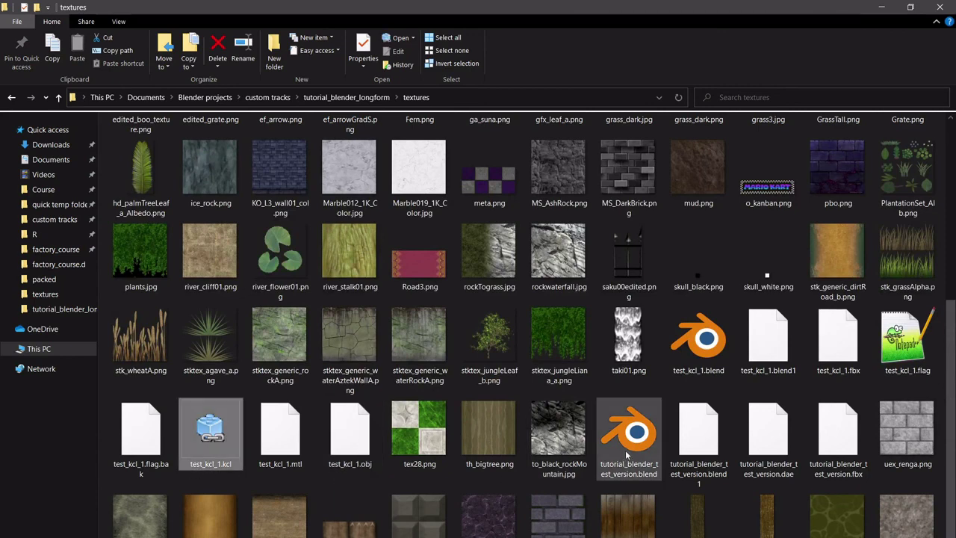
{"action": "key", "text": "ctrl+c"}
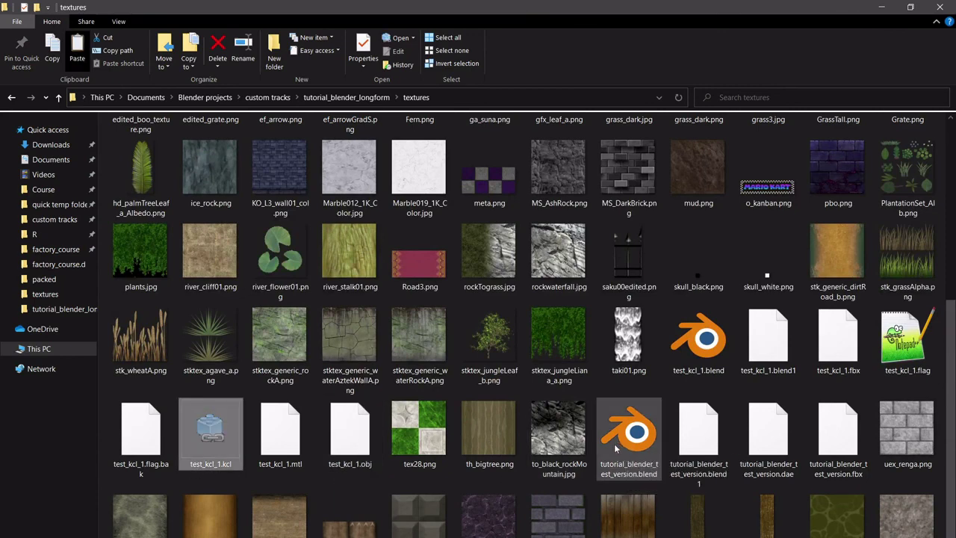
{"action": "left_click", "coordinate": [343, 98]}
{"action": "left_click", "coordinate": [292, 308]}
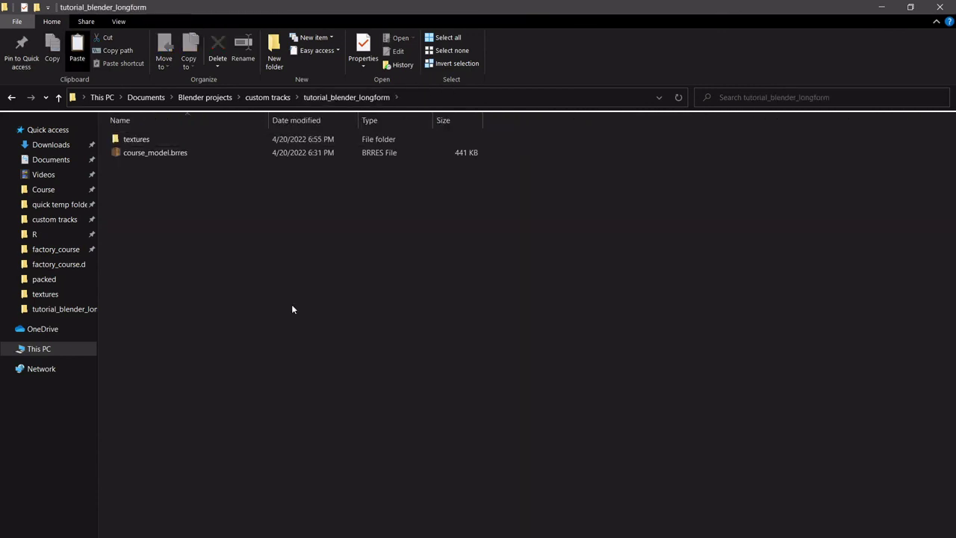
{"action": "key", "text": "ctrl+v"}
- Rename the pasted KCL file in the tutorial_blender_longform folder as course.kcl
{"action": "key", "text": "F2"}
{"action": "type", "text": "cou"}
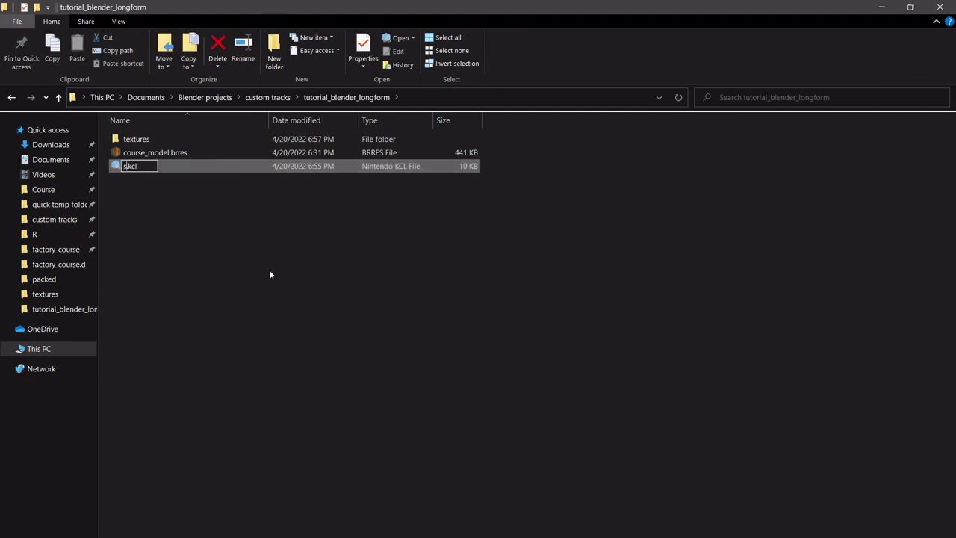
{"action": "type", "text": "rse"}
{"action": "key", "text": "Return"}
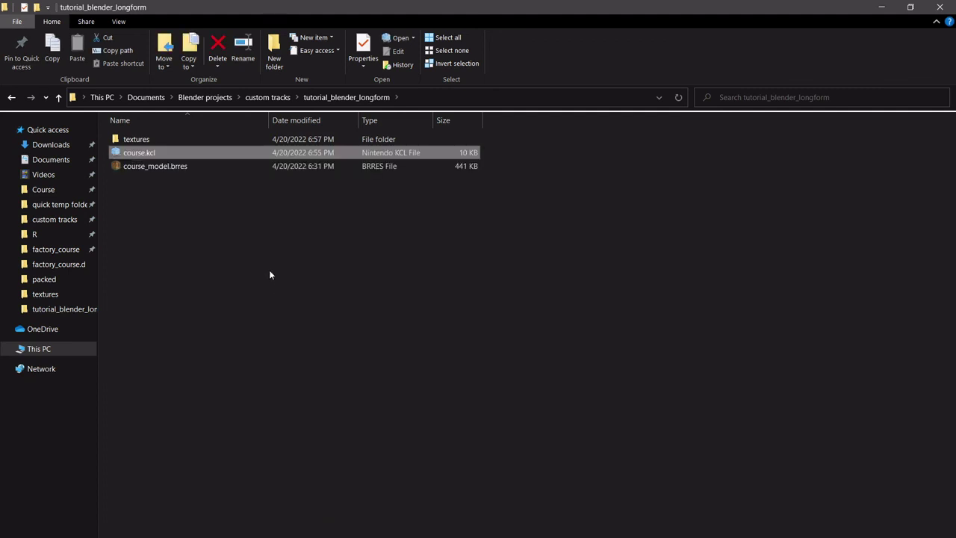
{"action": "left_click", "coordinate": [271, 217]}
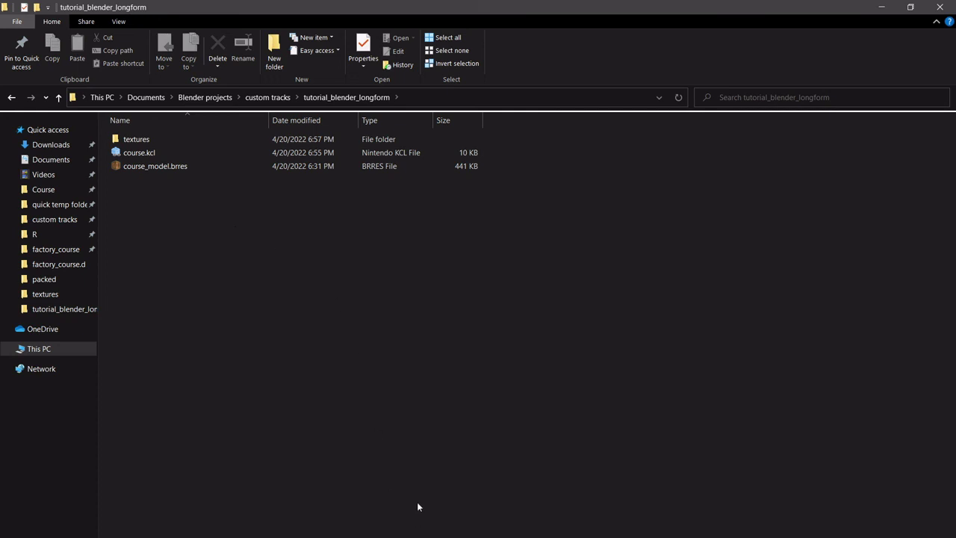
{"action": "key", "text": "alt+Tab"}
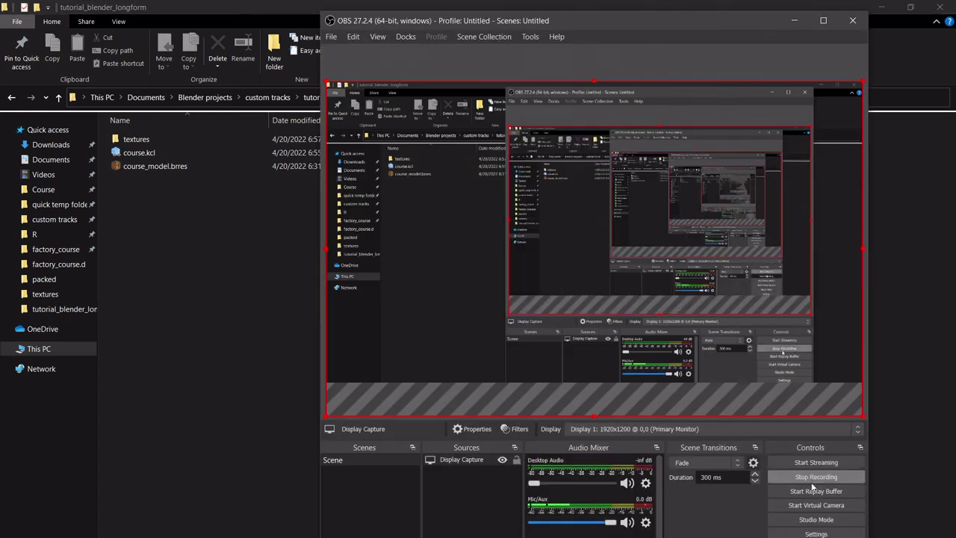